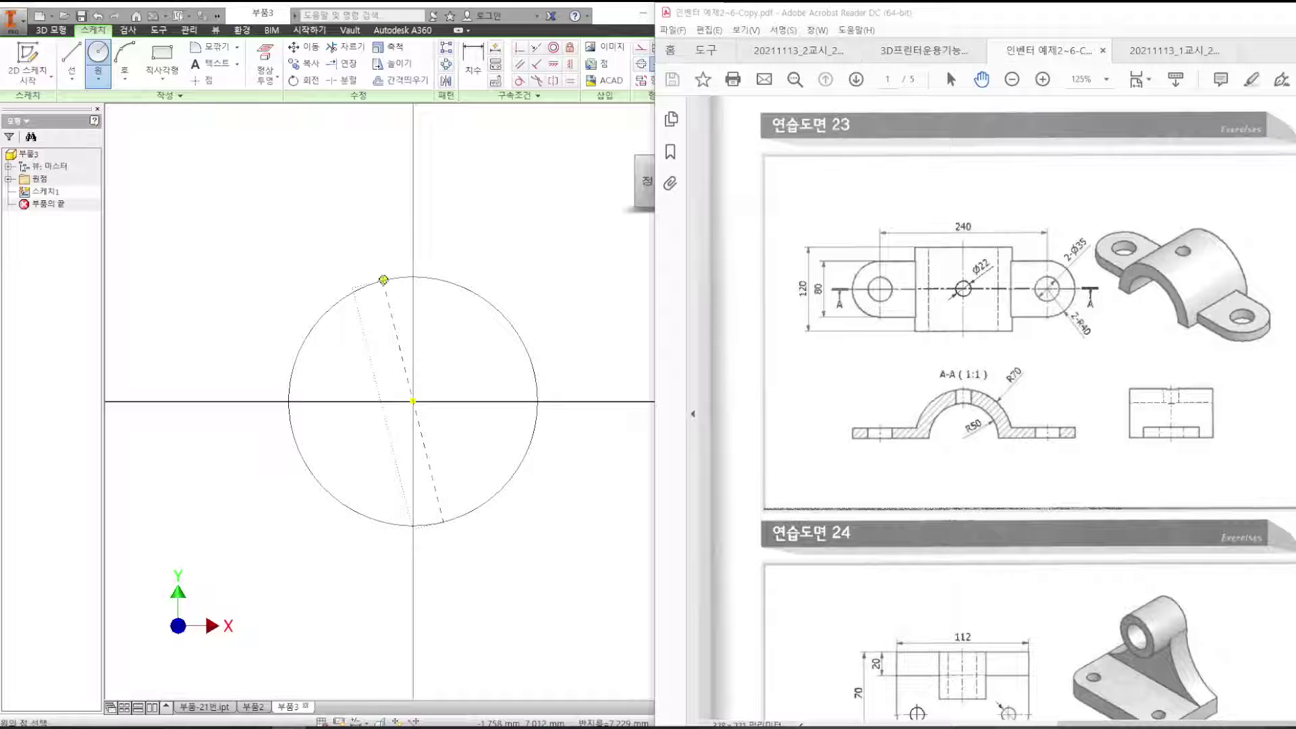
Switch circle entry to radius and draw the outer circle at the origin with a 70 mm radius.
{"action": "right_click", "coordinate": [384, 279]}
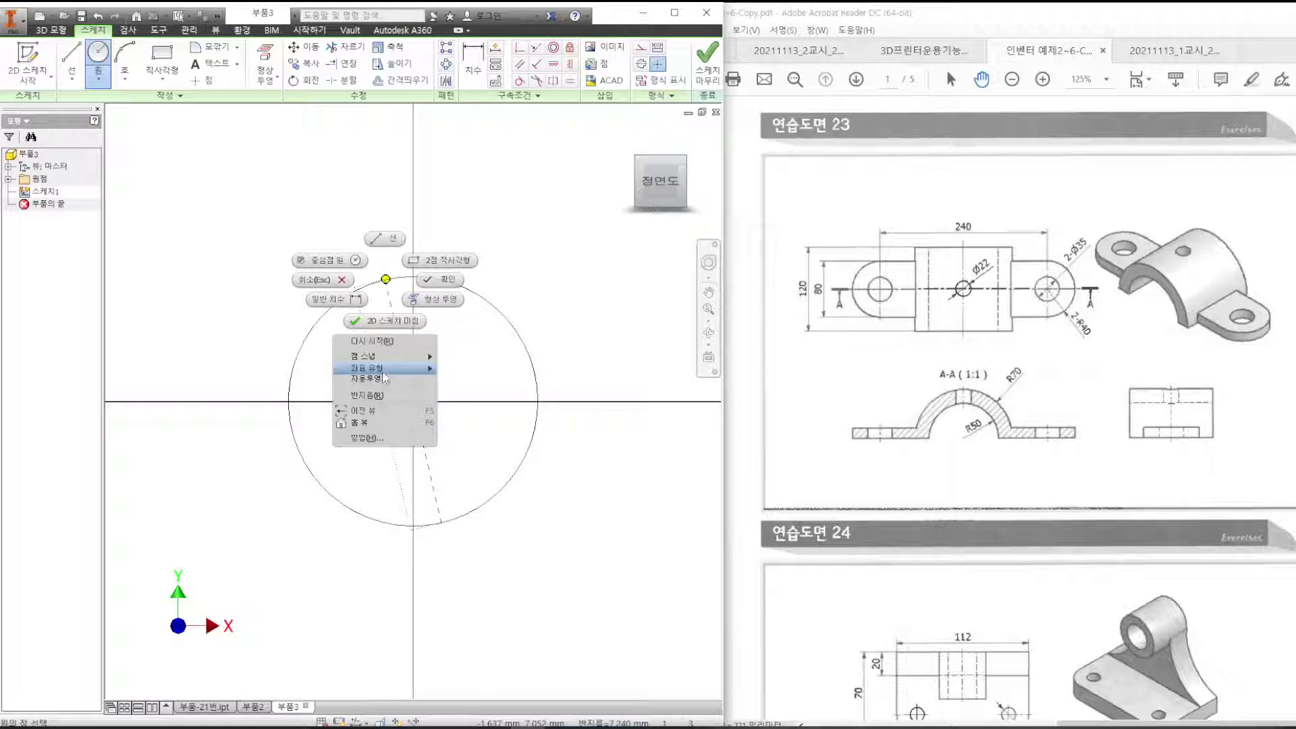
{"action": "left_click", "coordinate": [367, 395]}
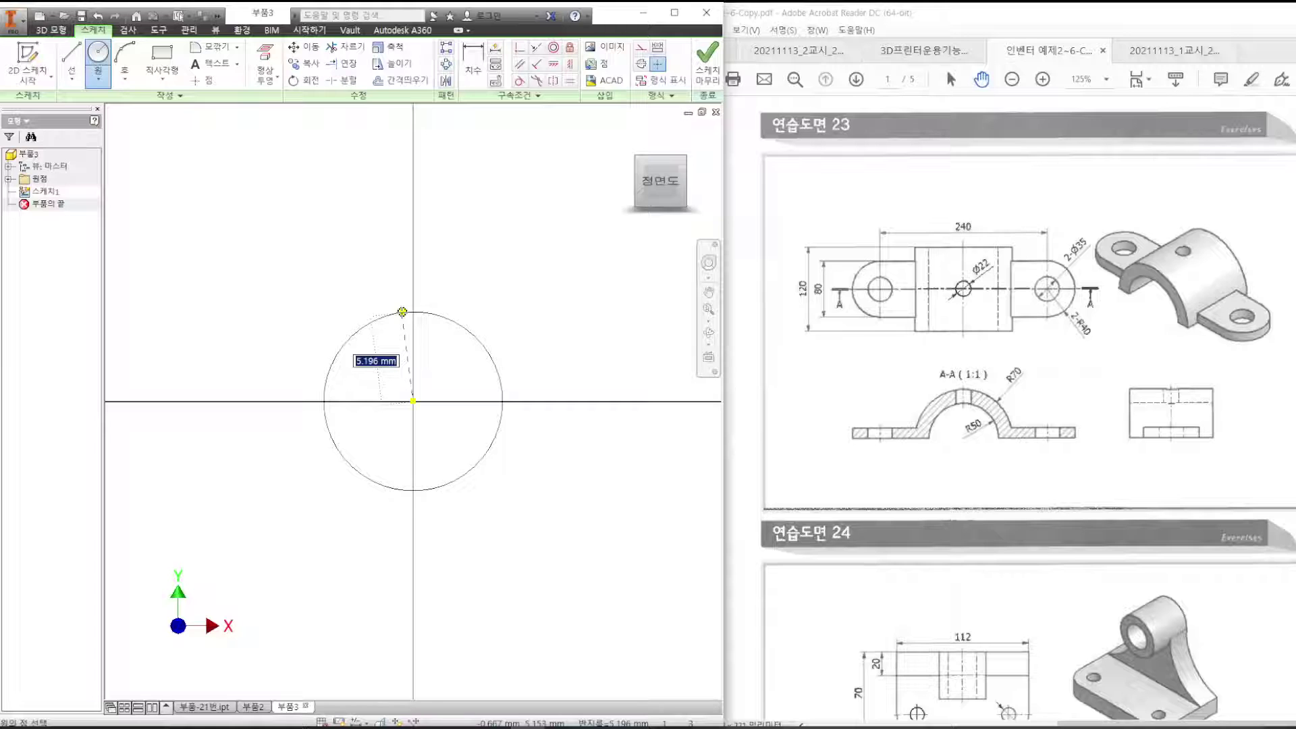
{"action": "type", "text": "70"}
{"action": "key", "text": "Return"}
{"action": "scroll", "coordinate": [382, 397], "scroll_direction": "up", "scroll_amount": 6}
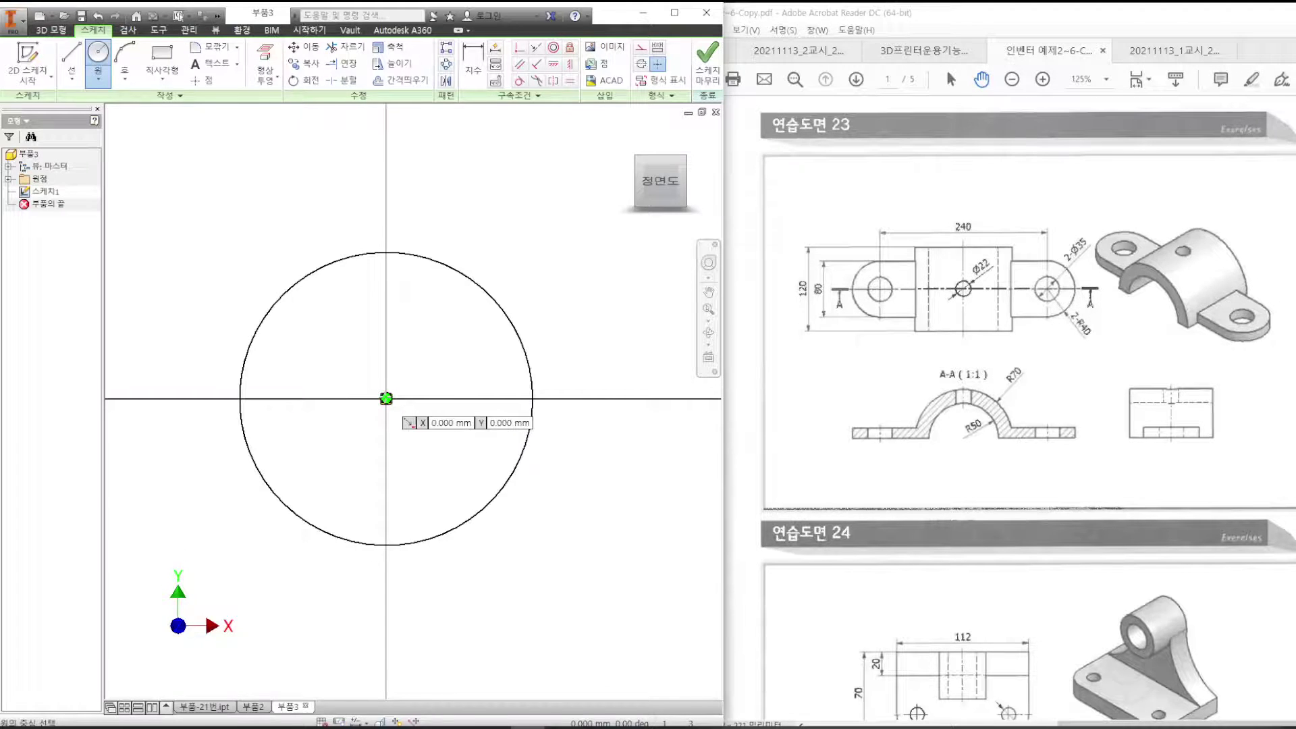
Draw a concentric inner circle at the origin with a 50 mm radius.
{"action": "left_click", "coordinate": [386, 399]}
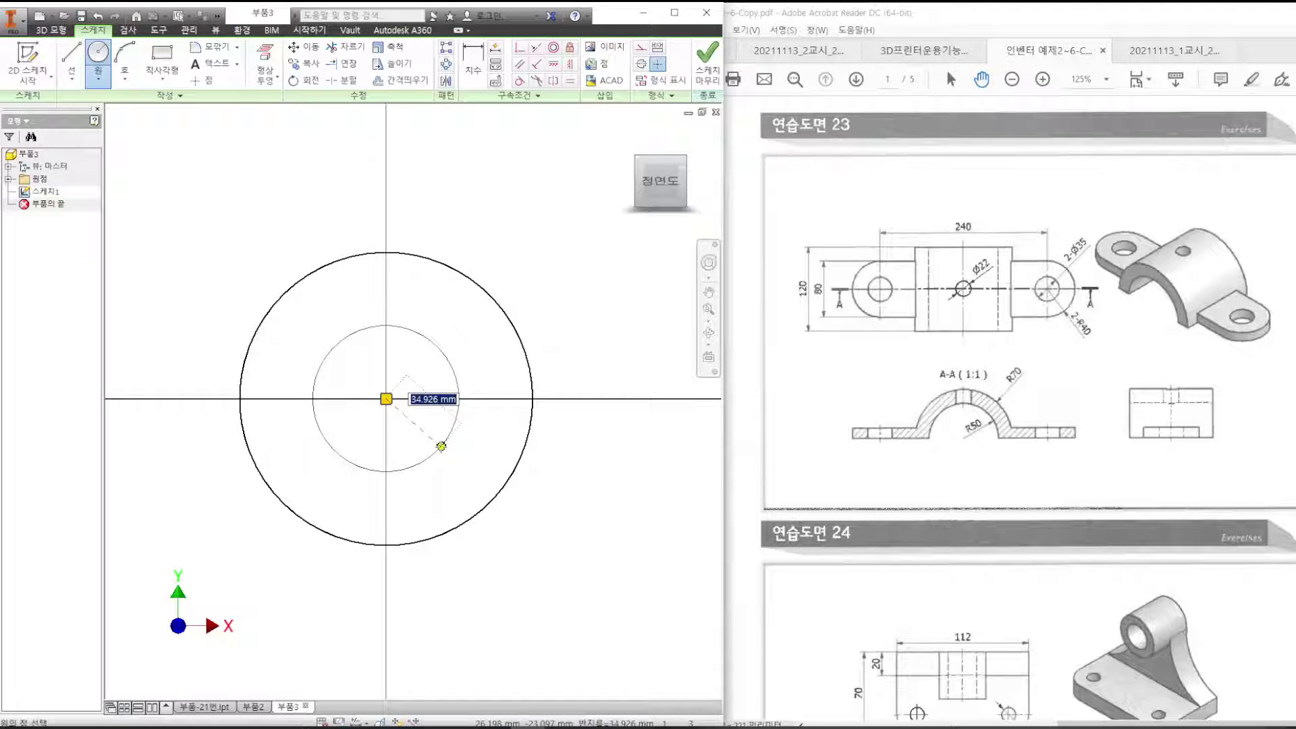
{"action": "type", "text": "50"}
{"action": "key", "text": "Return"}
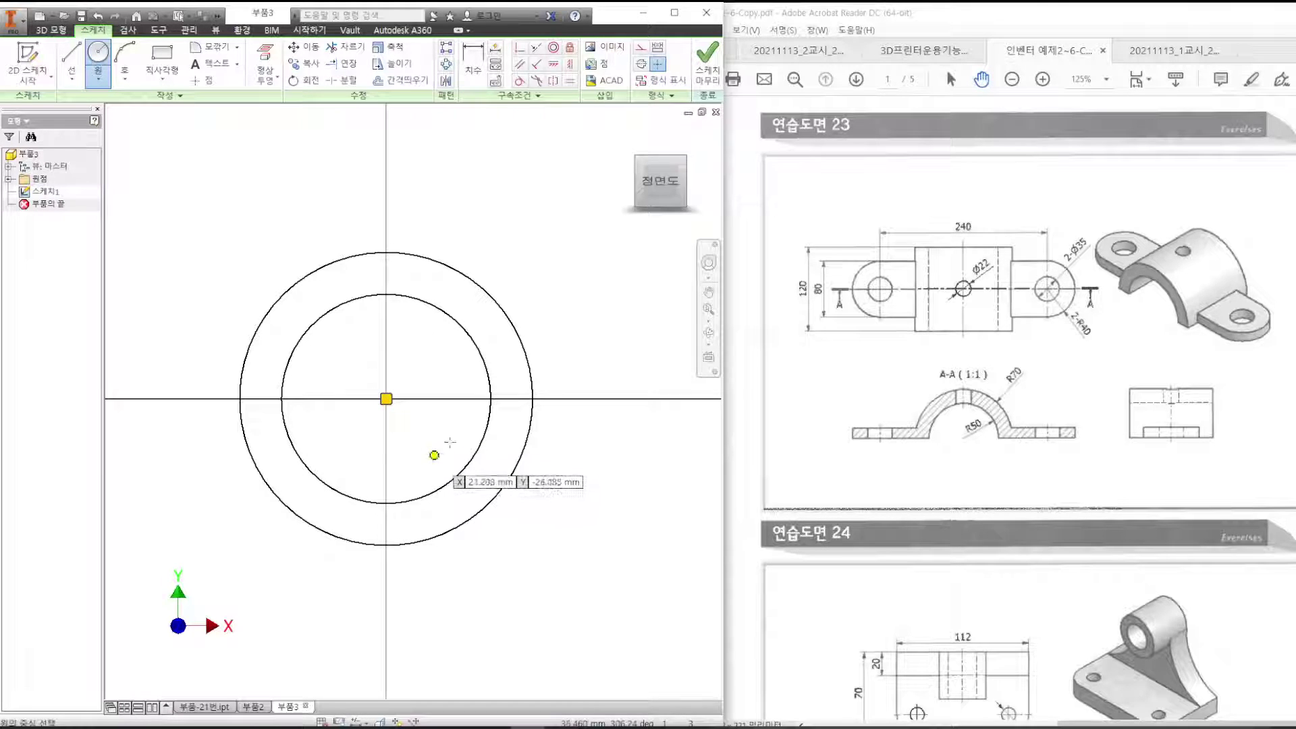
Examine the flange thickness in section A-A of exercise drawing 23 and annotate it as 15.
{"action": "left_click", "coordinate": [1006, 434]}
{"action": "scroll", "coordinate": [1005, 434], "scroll_direction": "up", "scroll_amount": 3, "text": "ctrl"}
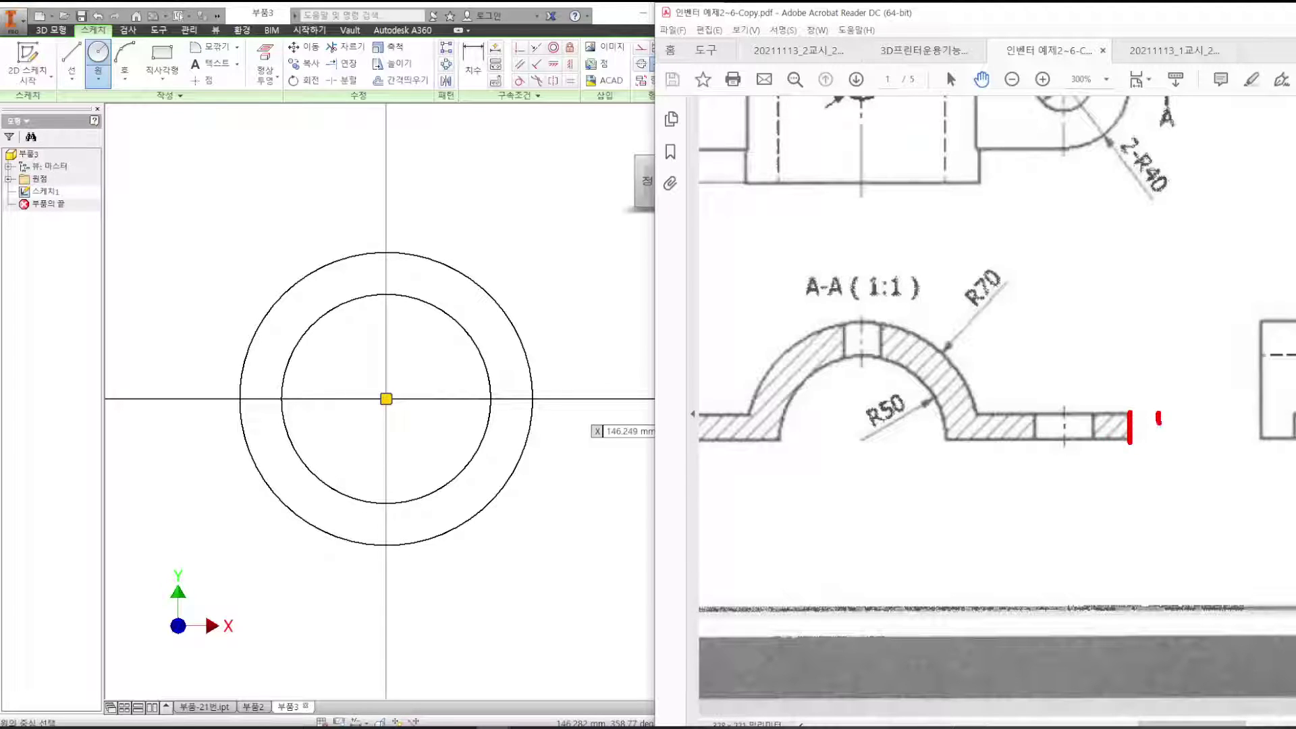
{"action": "left_click_drag", "start_coordinate": [1159, 423], "coordinate": [1161, 438]}
{"action": "mouse_move", "coordinate": [1168, 417]}
{"action": "left_mouse_down"}
{"action": "mouse_move", "coordinate": [1174, 448]}
{"action": "mouse_move", "coordinate": [1220, 413]}
{"action": "left_mouse_up"}
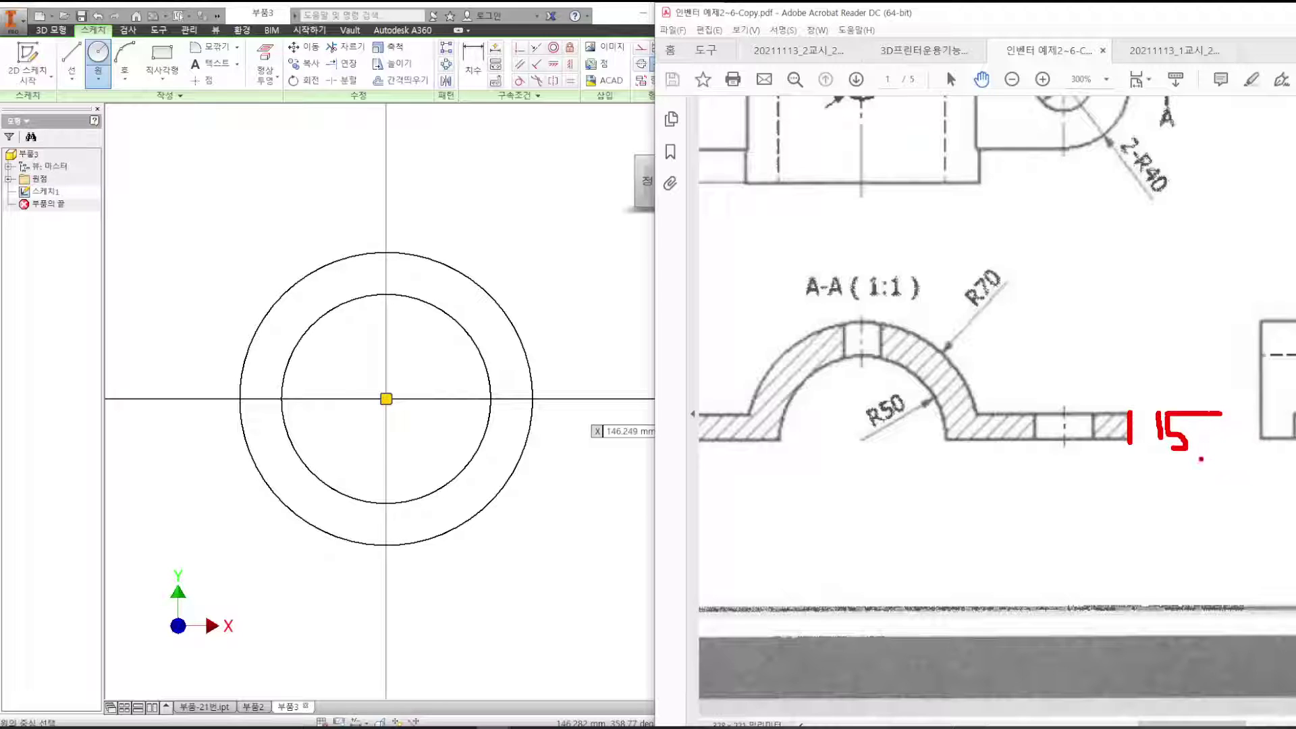
{"action": "key", "text": "Escape"}
{"action": "scroll", "coordinate": [1042, 452], "scroll_direction": "down", "scroll_amount": 2, "text": "ctrl"}
{"action": "scroll", "coordinate": [1042, 452], "scroll_direction": "up", "scroll_amount": 3}
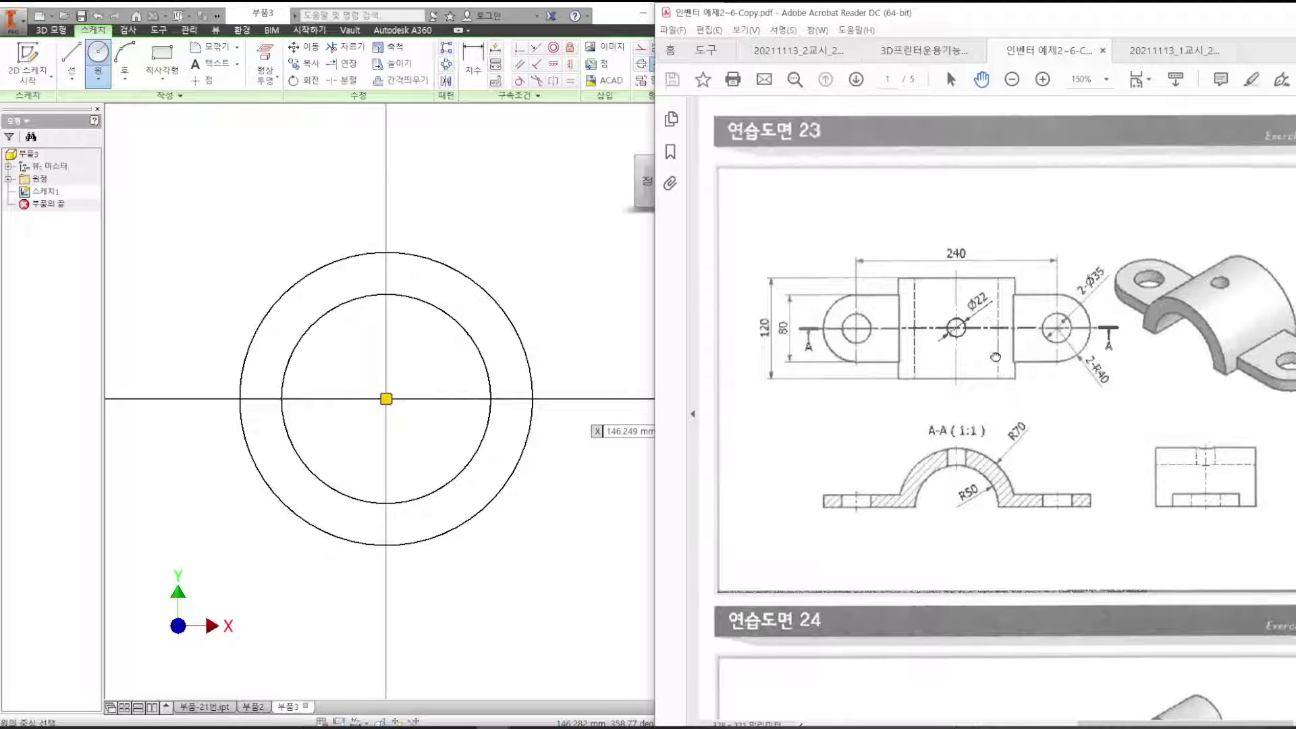
{"action": "key", "text": "ctrl+2"}
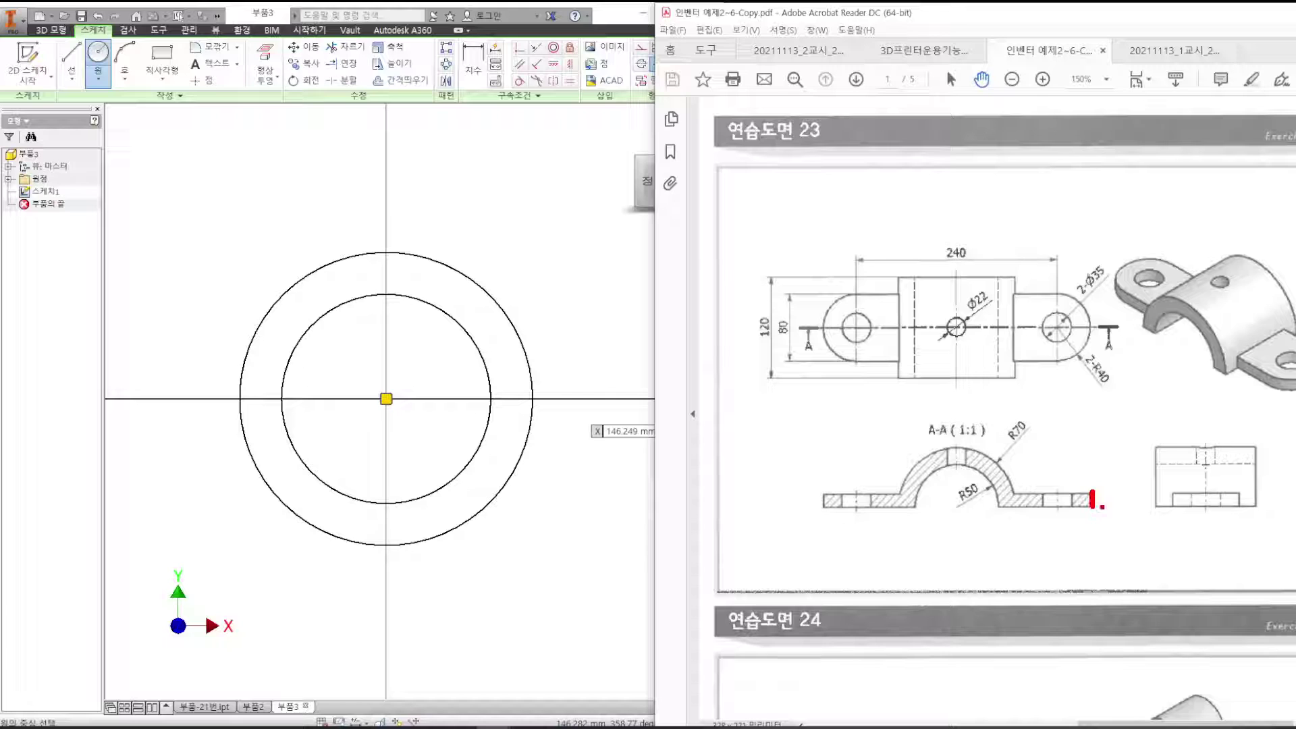
{"action": "mouse_move", "coordinate": [1115, 489]}
{"action": "left_mouse_down"}
{"action": "mouse_move", "coordinate": [1115, 512]}
{"action": "mouse_move", "coordinate": [1149, 513]}
{"action": "mouse_move", "coordinate": [1173, 484]}
{"action": "left_mouse_up"}
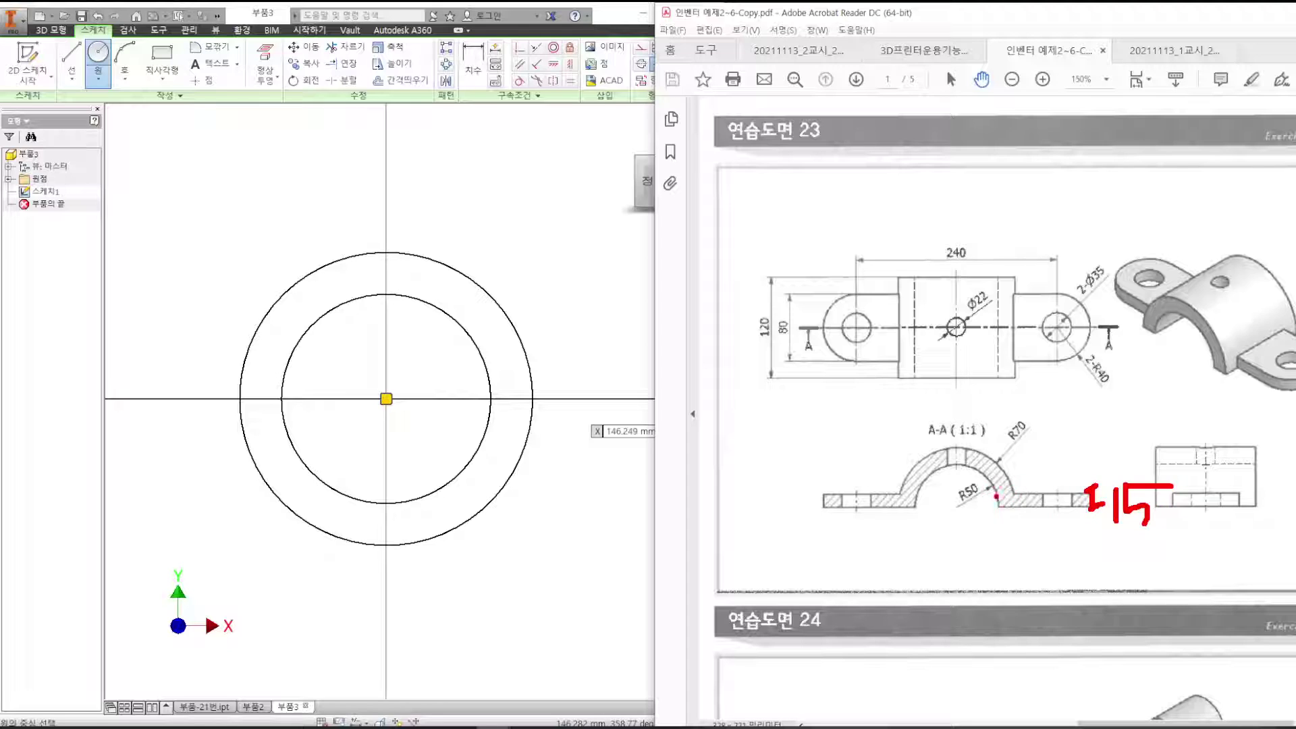
{"action": "left_click_drag", "start_coordinate": [1049, 452], "coordinate": [1179, 556]}
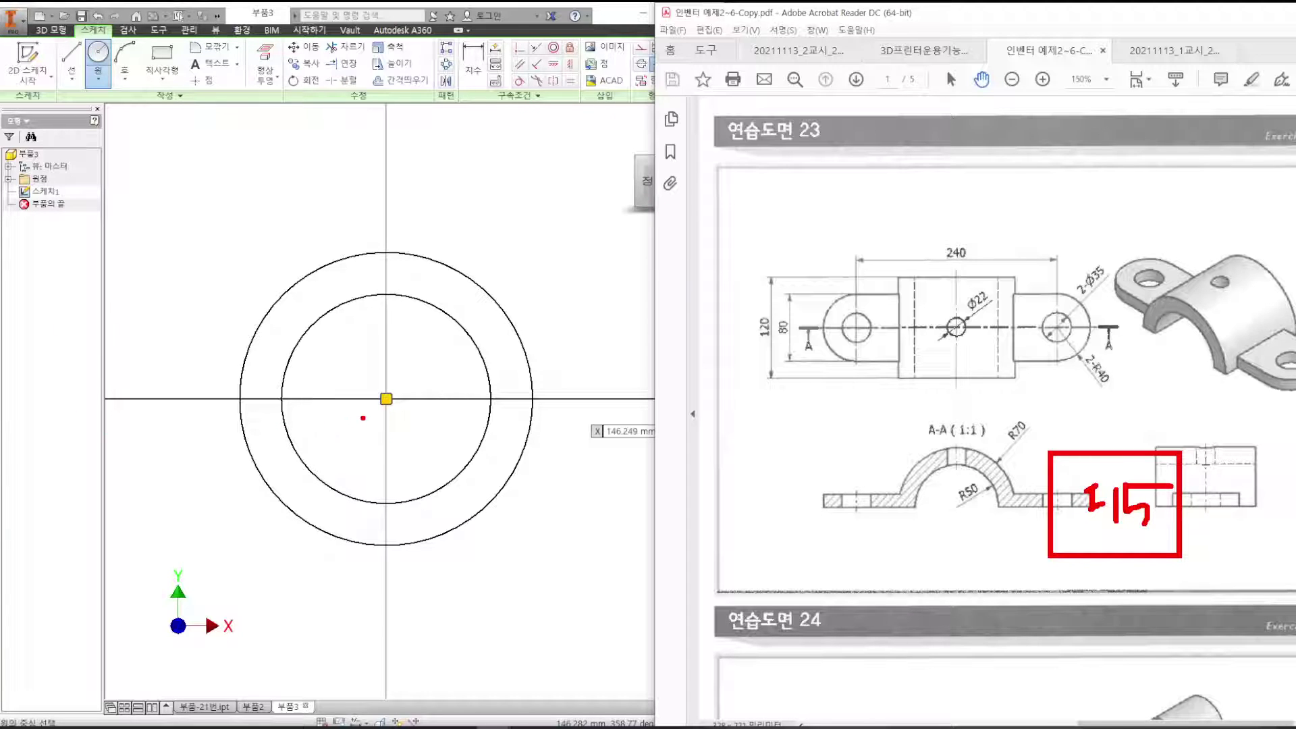
{"action": "key", "text": "Escape"}
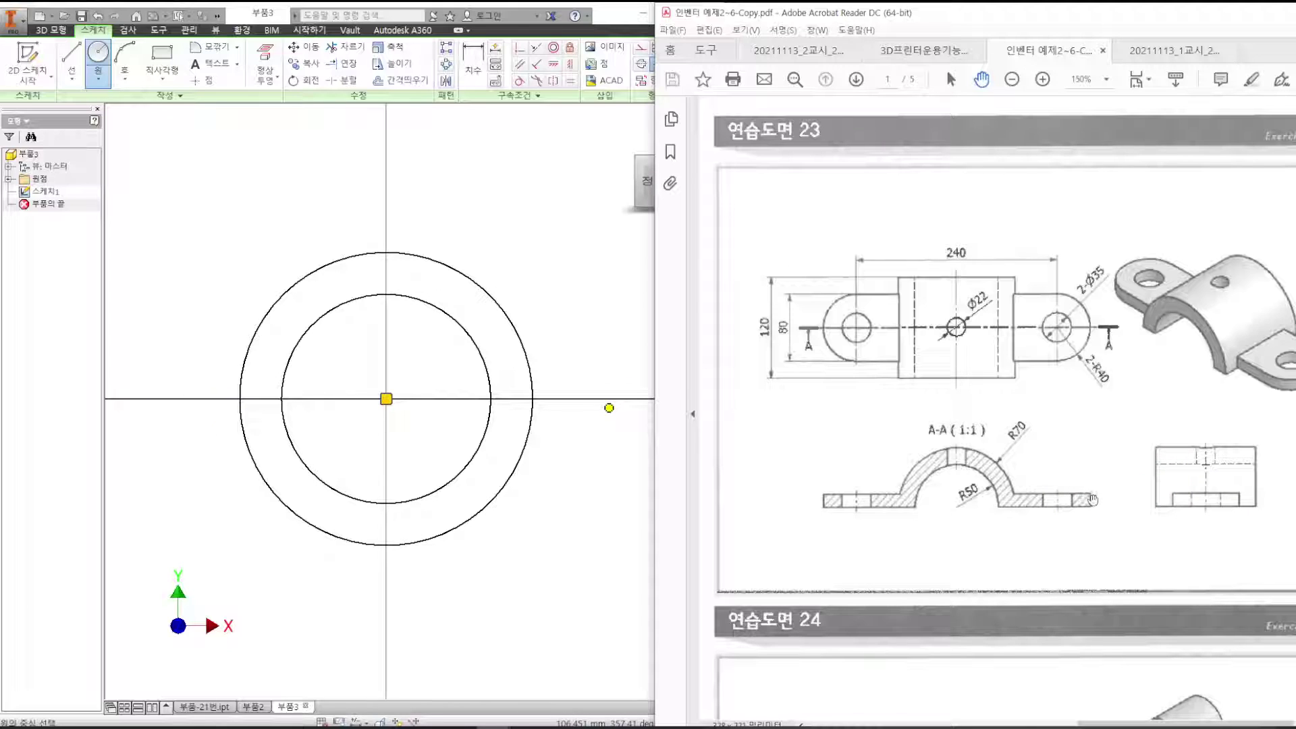
{"action": "key", "text": "ctrl+2"}
{"action": "left_click_drag", "start_coordinate": [1093, 493], "coordinate": [1095, 505]}
{"action": "key", "text": "Escape"}
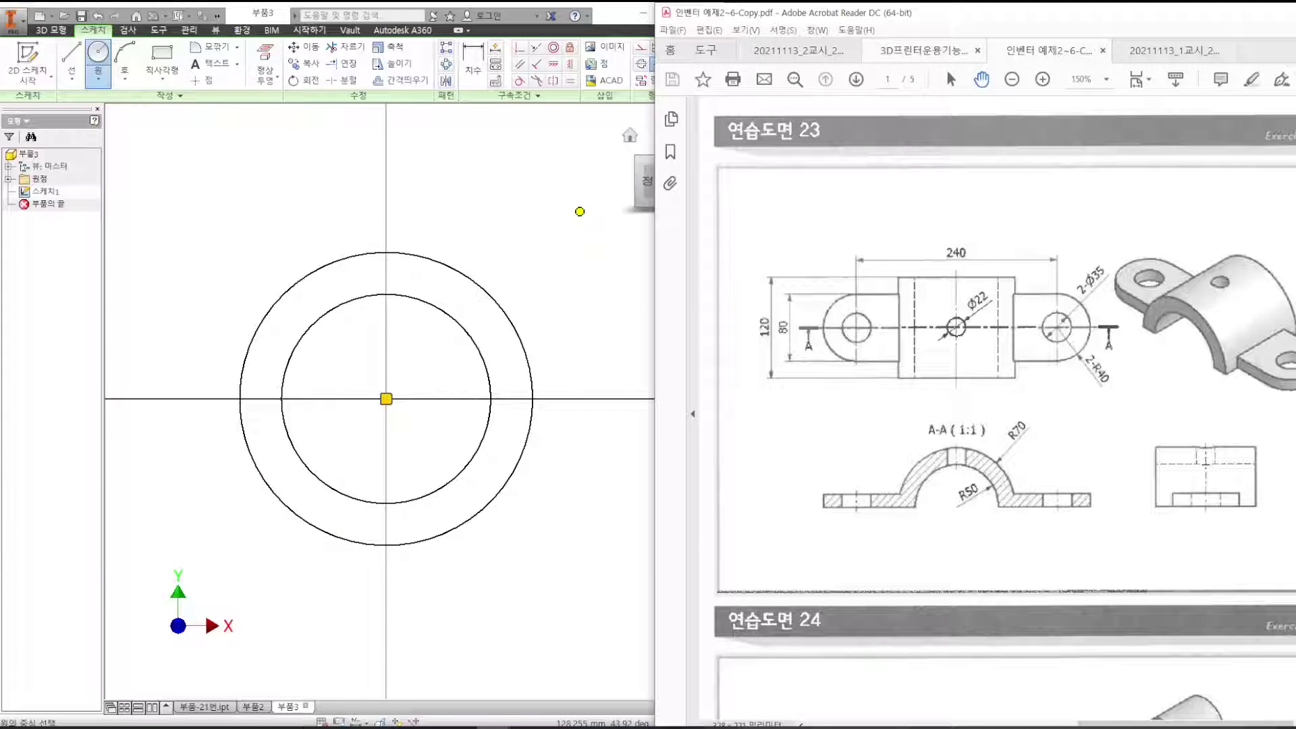
{"action": "left_click", "coordinate": [240, 398]}
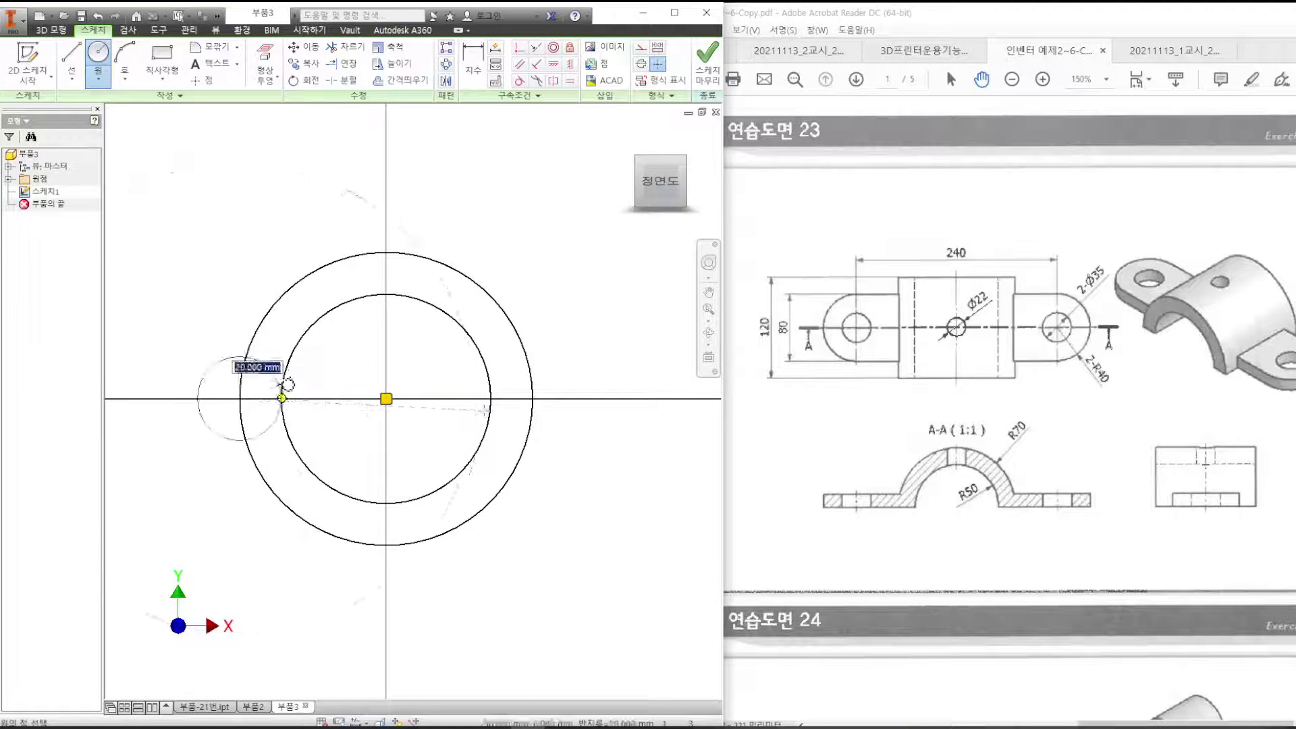
{"action": "key", "text": "Escape"}
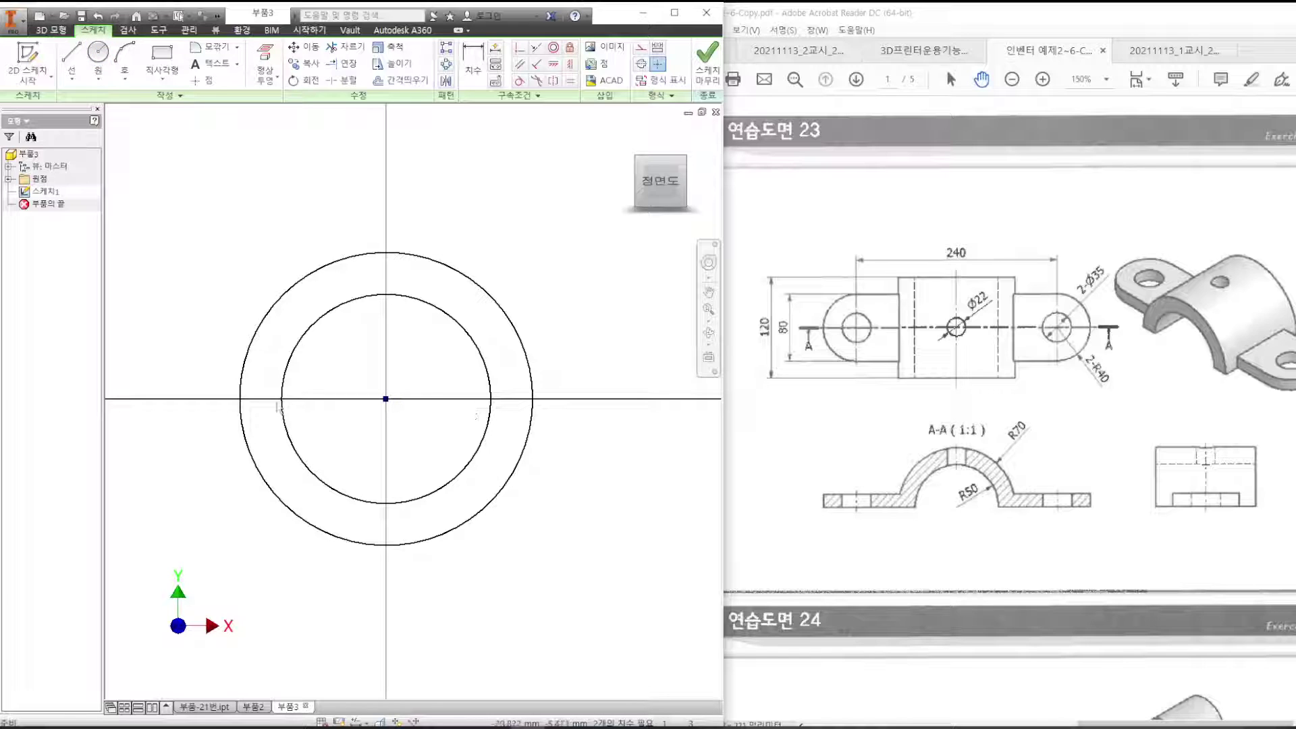
{"action": "key", "text": "c"}
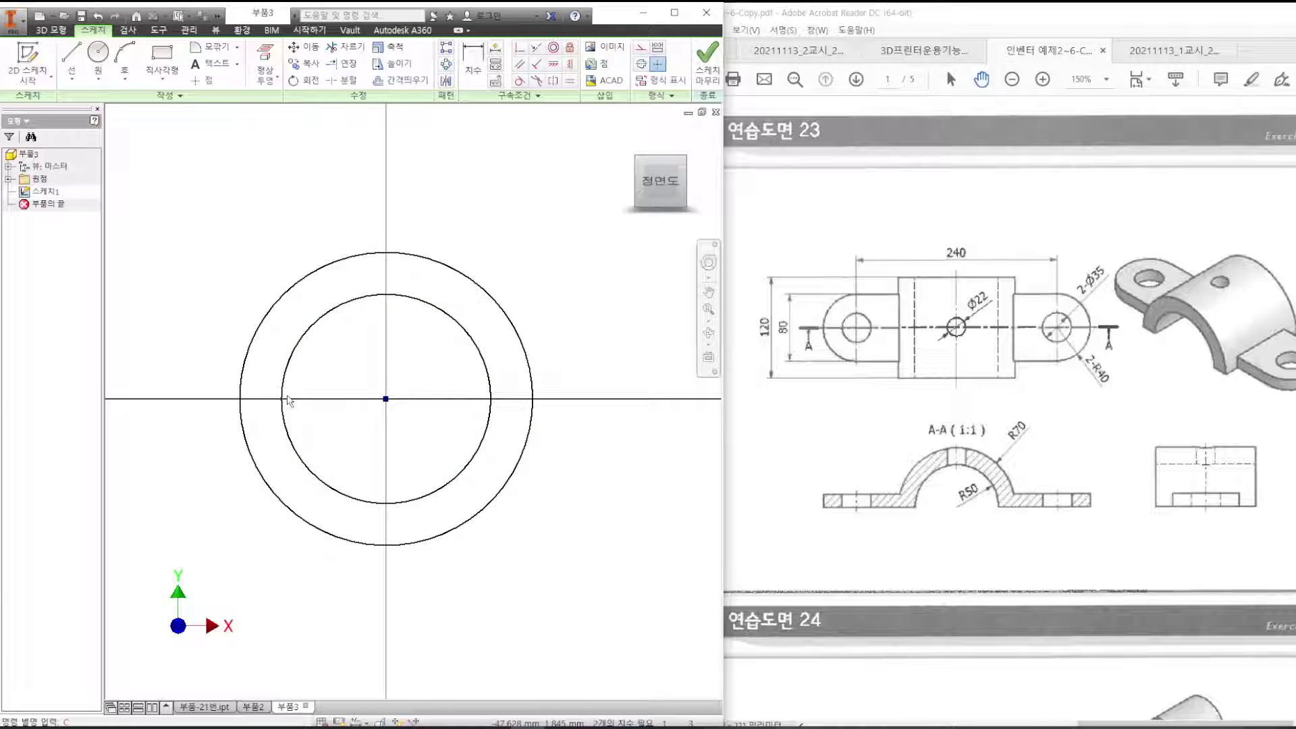
Draw a horizontal line across the outer circle's diameter and trim it with both circles to leave a closed upper half-ring.
{"action": "key", "text": "l"}
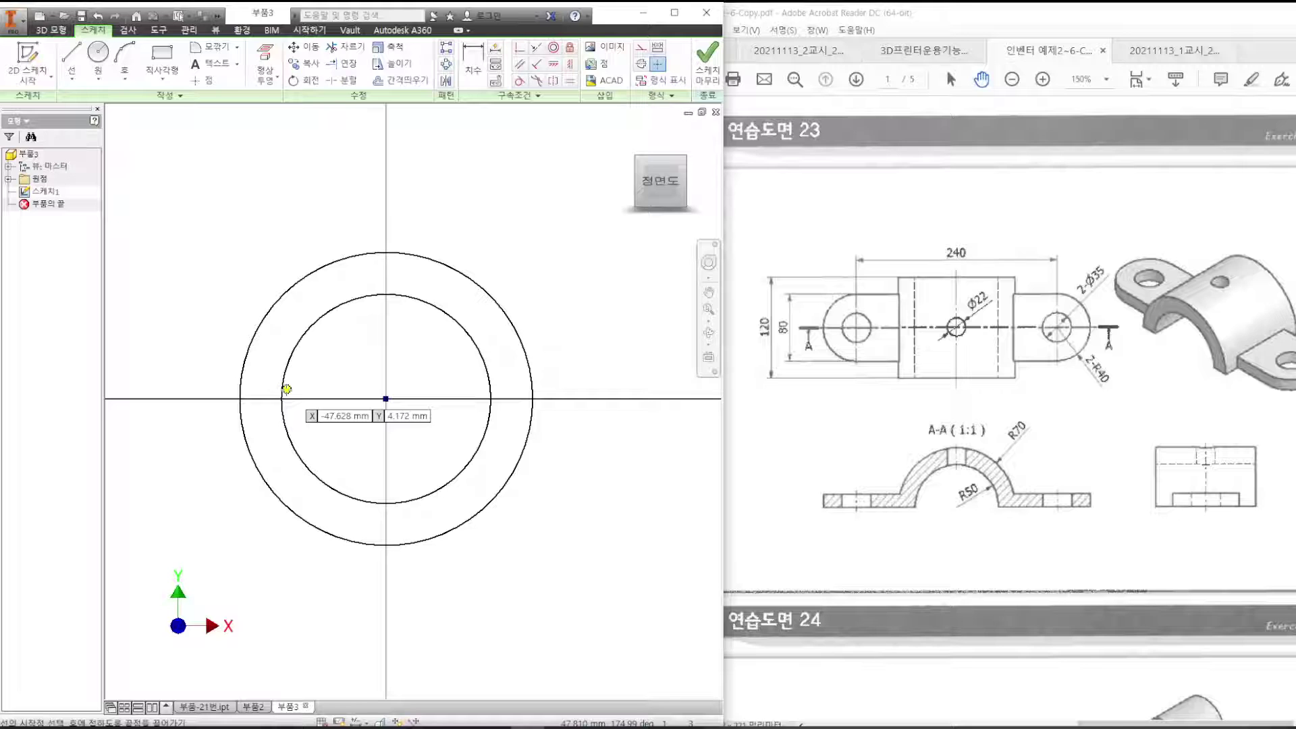
{"action": "left_click", "coordinate": [240, 398]}
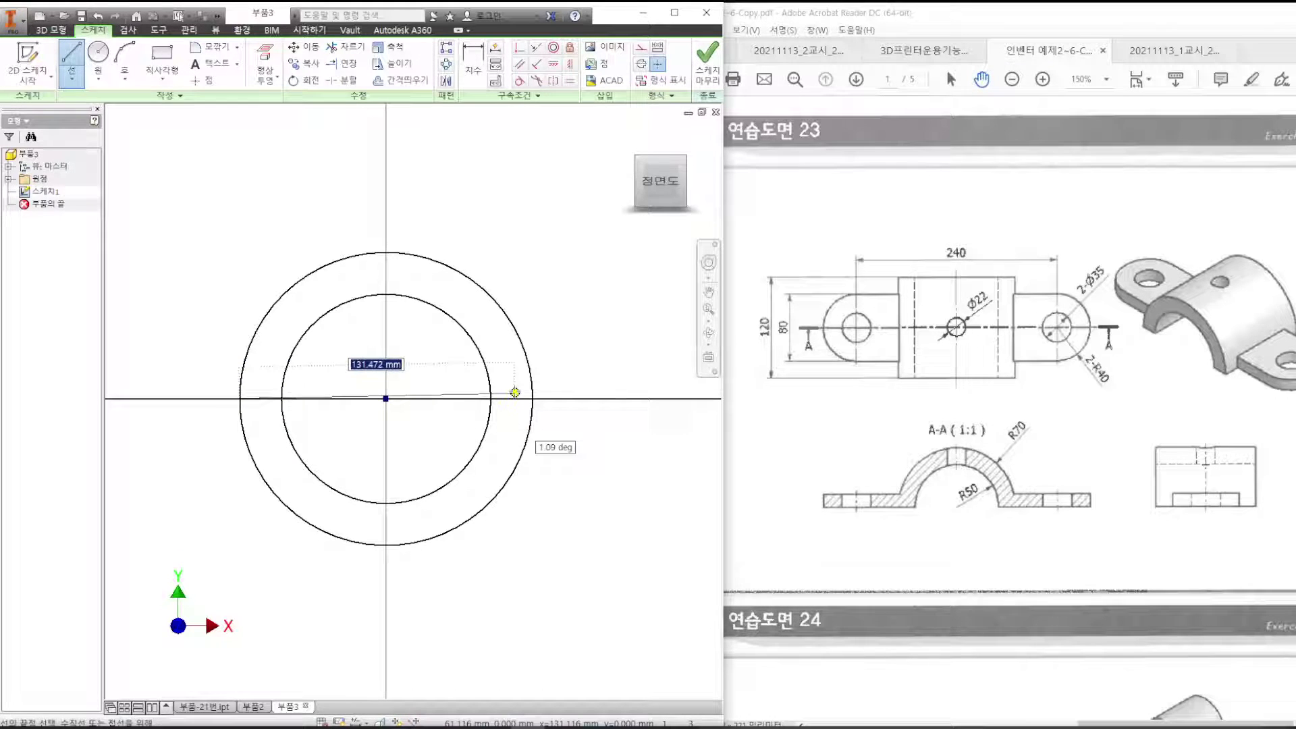
{"action": "left_click", "coordinate": [531, 398]}
{"action": "key", "text": "Escape"}
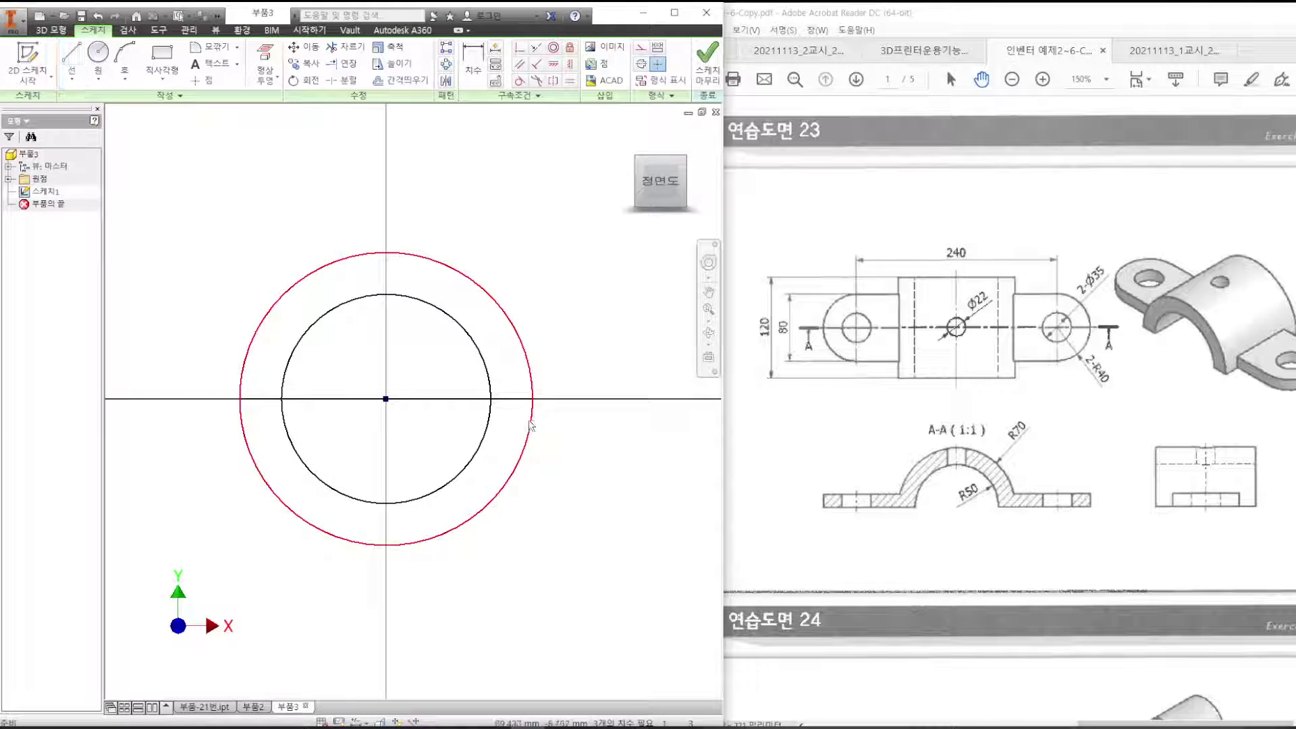
{"action": "key", "text": "x"}
{"action": "left_click_drag", "start_coordinate": [275, 516], "coordinate": [332, 442]}
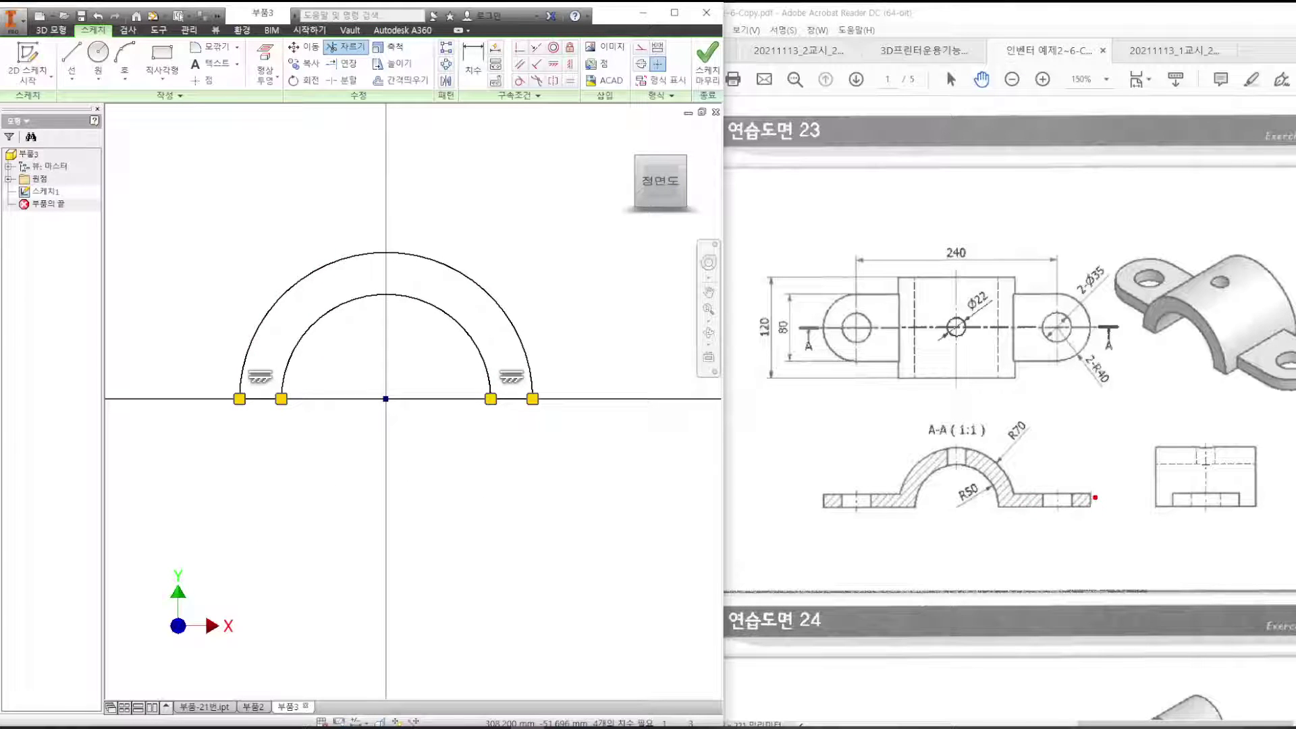
Mark the 15 thickness again beside the flange end in the A-A section view.
{"action": "mouse_move", "coordinate": [1093, 492]}
{"action": "left_mouse_down"}
{"action": "mouse_move", "coordinate": [1130, 492]}
{"action": "mouse_move", "coordinate": [1112, 514]}
{"action": "mouse_move", "coordinate": [1142, 514]}
{"action": "left_mouse_up"}
{"action": "mouse_move", "coordinate": [1158, 463]}
{"action": "left_mouse_down"}
{"action": "mouse_move", "coordinate": [1155, 523]}
{"action": "mouse_move", "coordinate": [1205, 523]}
{"action": "left_mouse_up"}
{"action": "left_click_drag", "start_coordinate": [1184, 476], "coordinate": [1251, 475]}
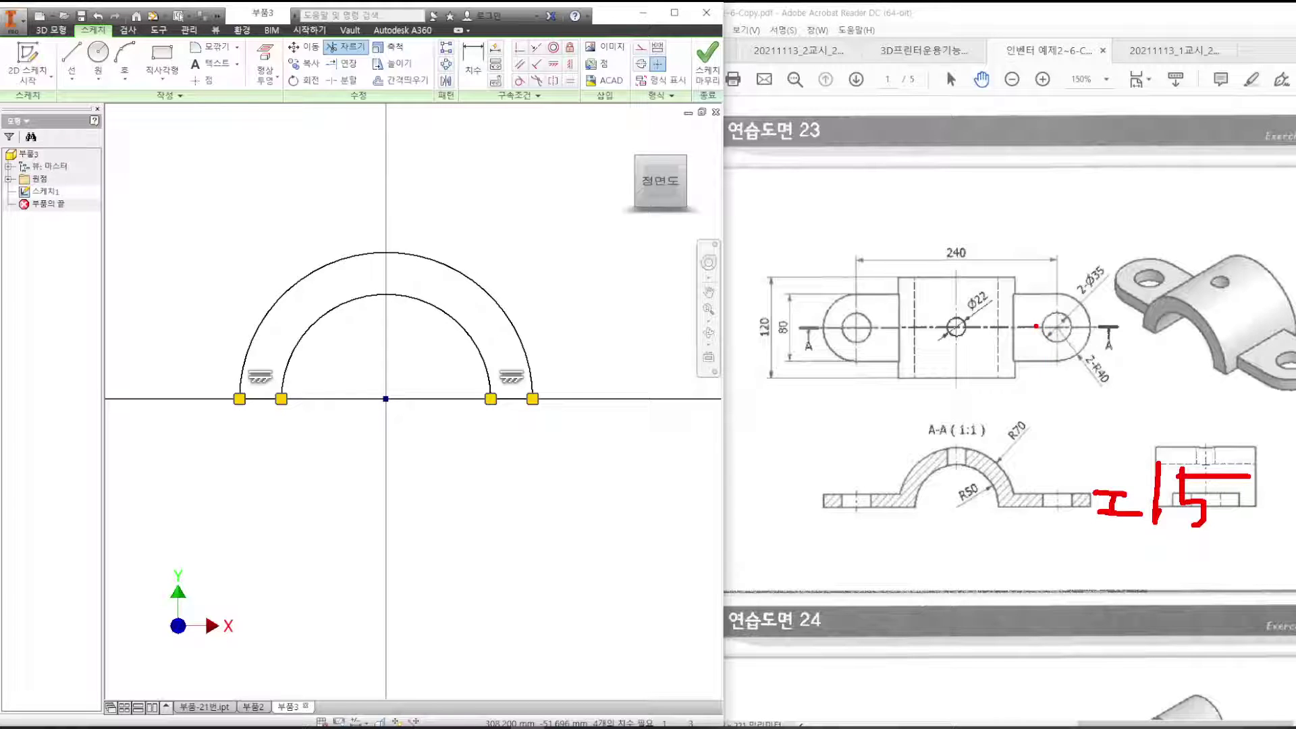
{"action": "key", "text": "Escape"}
End the Trim command and finish the half-ring sketch.
{"action": "key", "text": "Escape"}
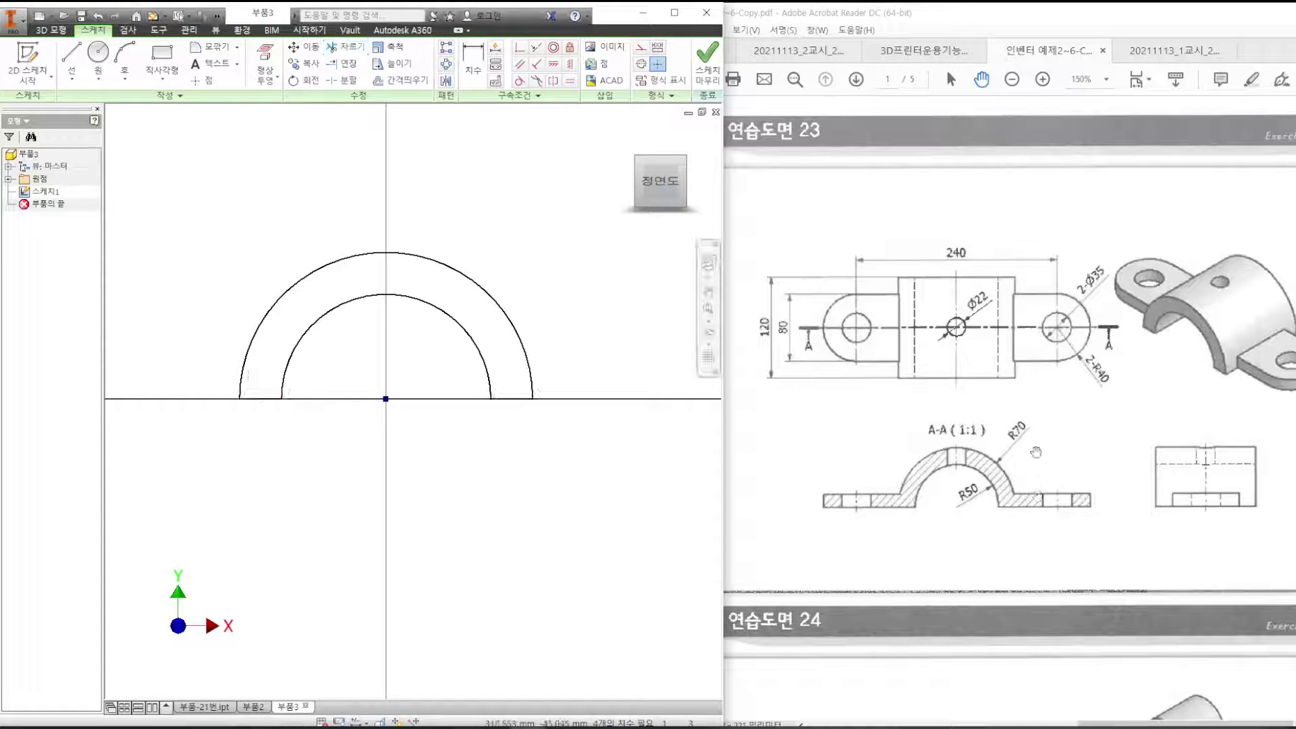
{"action": "left_click", "coordinate": [707, 73]}
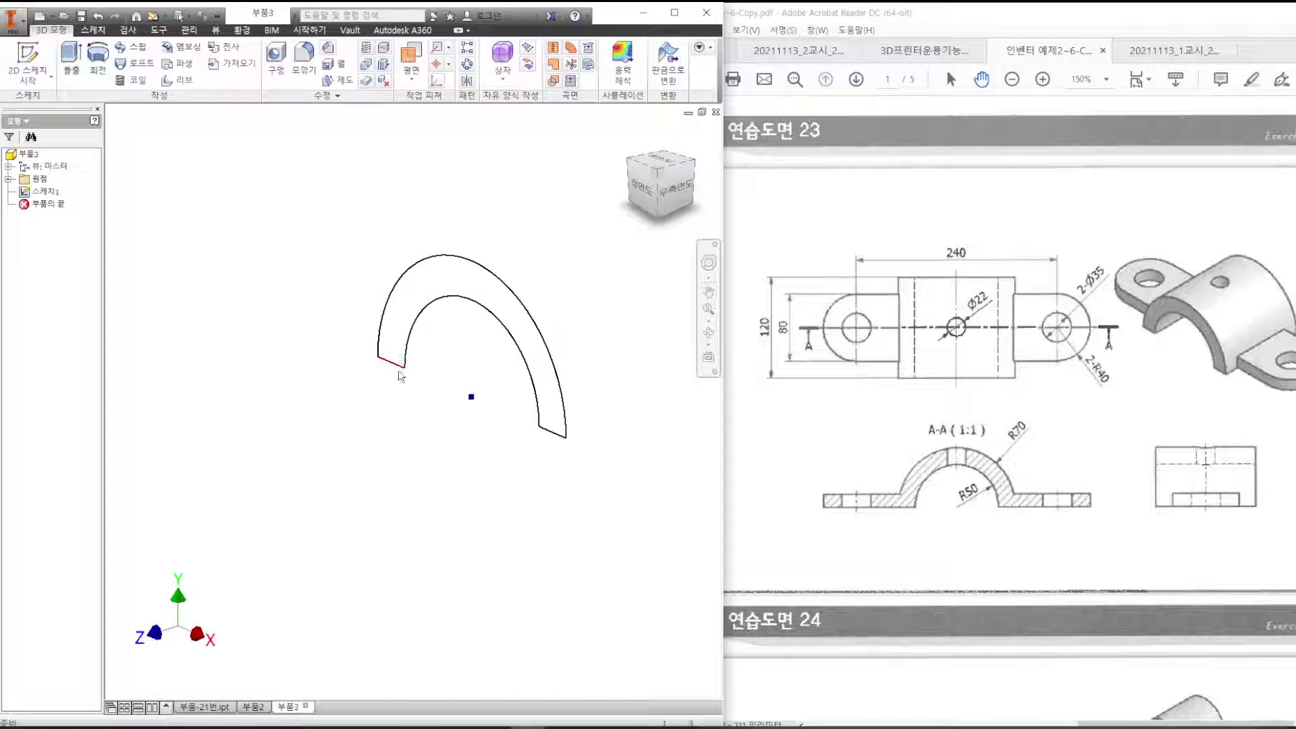
{"action": "key", "text": "e"}
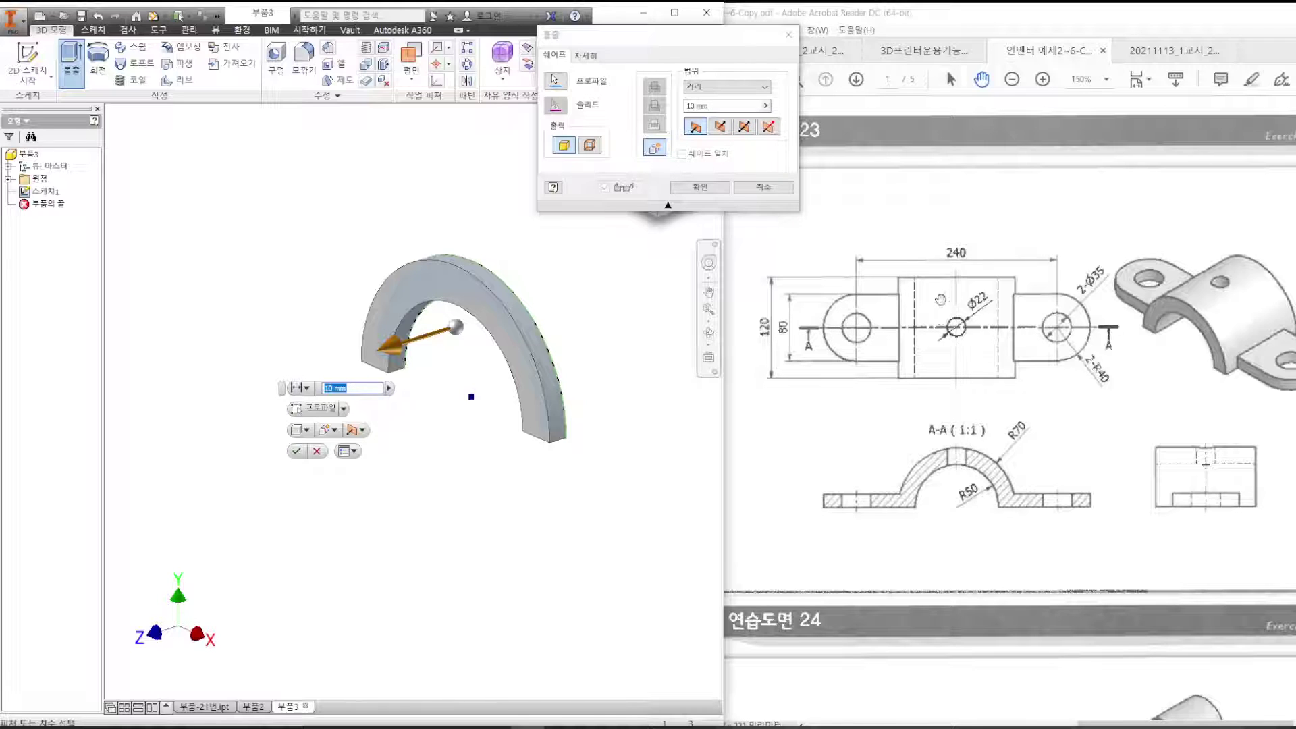
{"action": "left_click_drag", "start_coordinate": [756, 305], "coordinate": [784, 349], "text": "ctrl"}
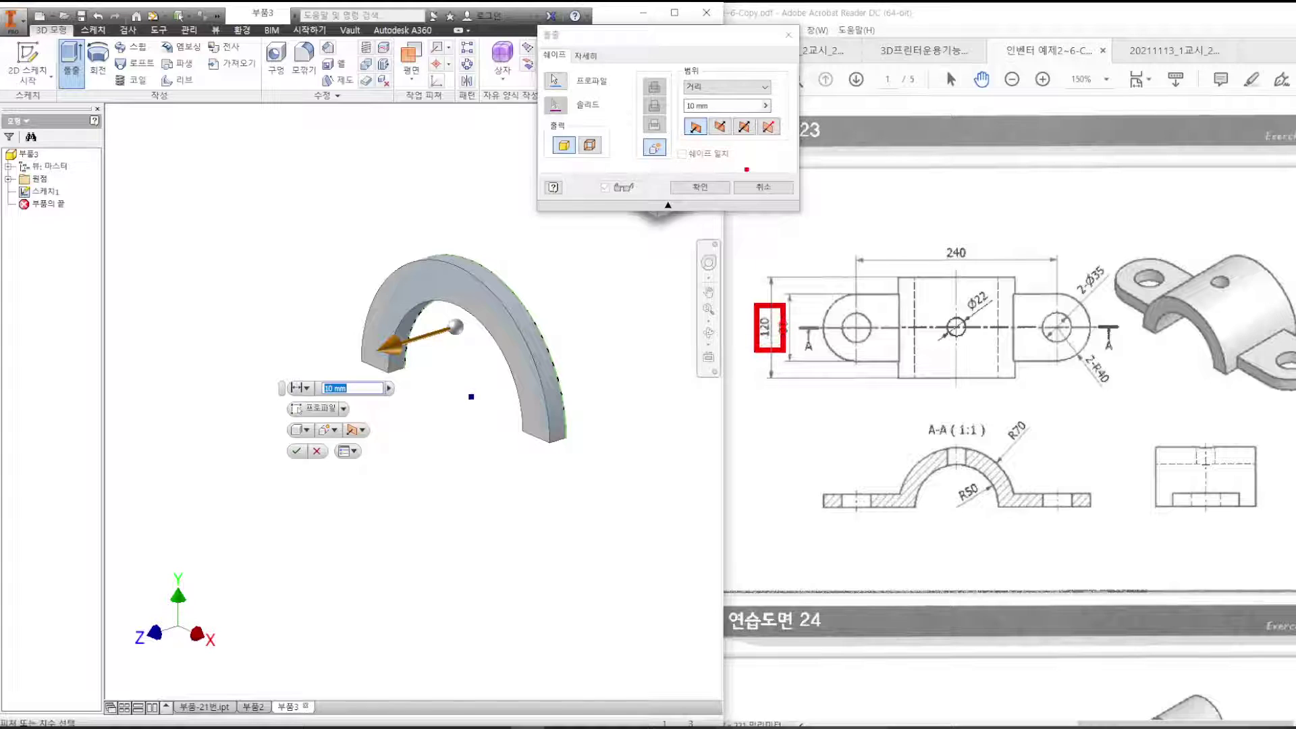
{"action": "key", "text": "Escape"}
{"action": "key", "text": "e"}
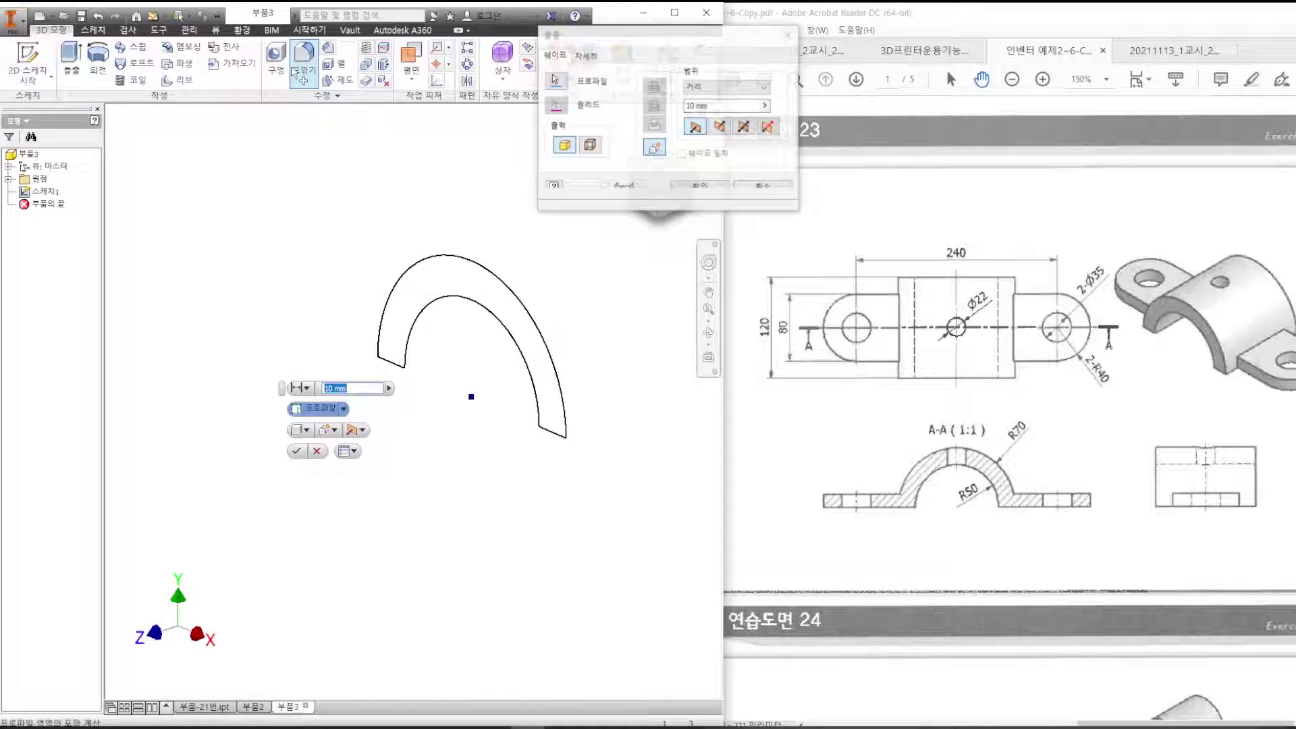
{"action": "key", "text": "Return"}
{"action": "key", "text": "ctrl+z"}
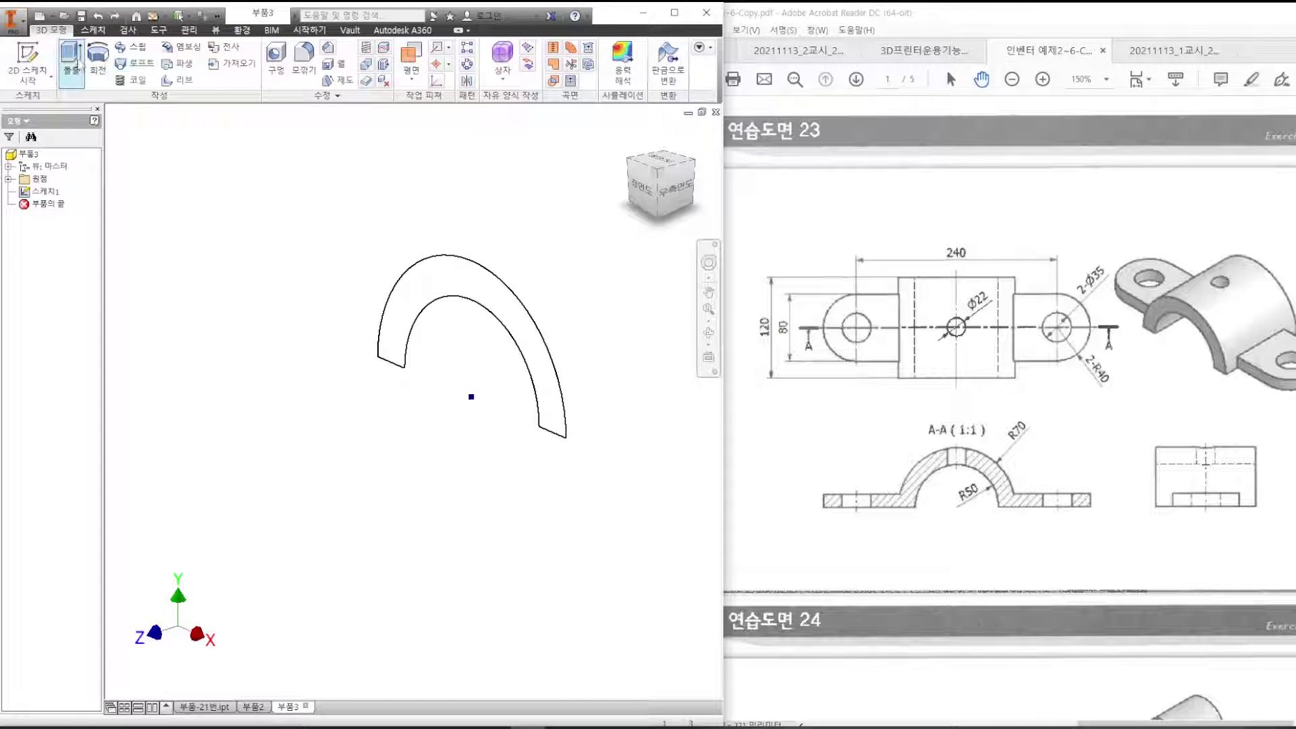
Extrude the half-ring profile symmetrically to a total distance of 120 mm, matching the width dimension in the drawing.
{"action": "left_click", "coordinate": [71, 60]}
{"action": "left_click", "coordinate": [743, 127]}
{"action": "double_click", "coordinate": [702, 105]}
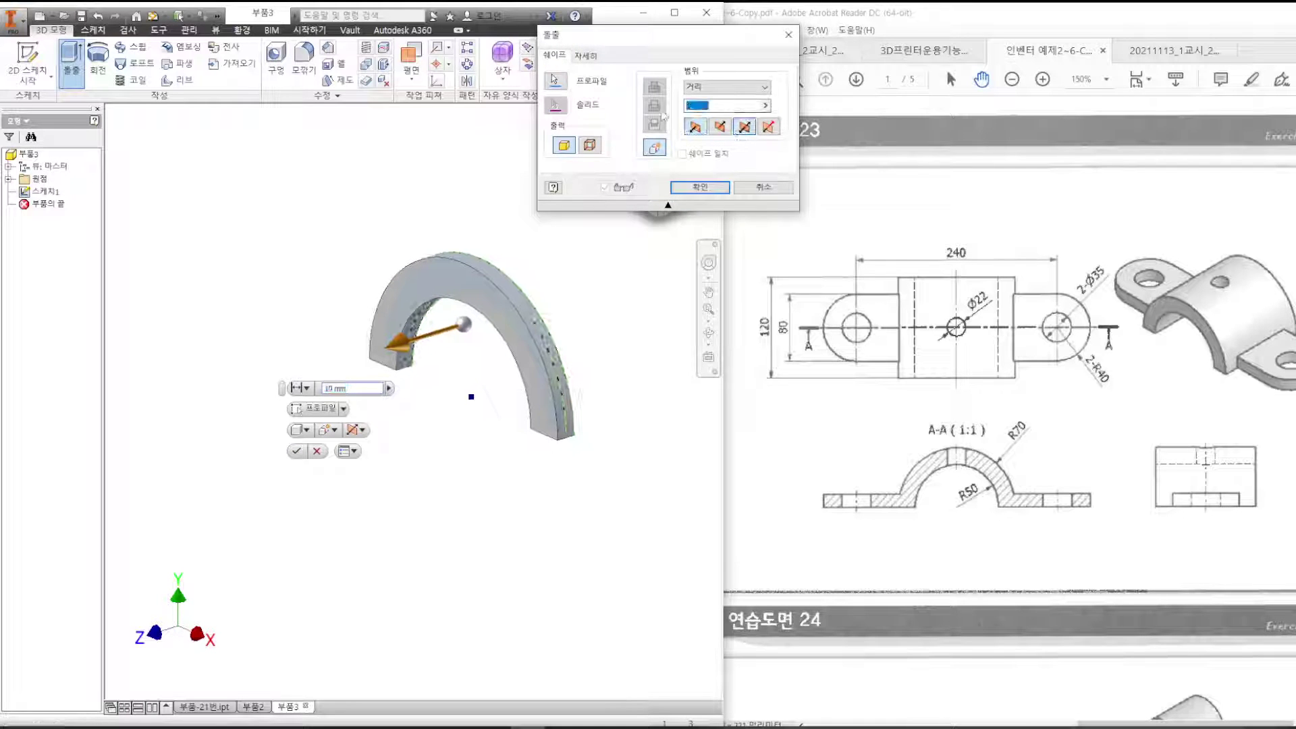
{"action": "type", "text": "120"}
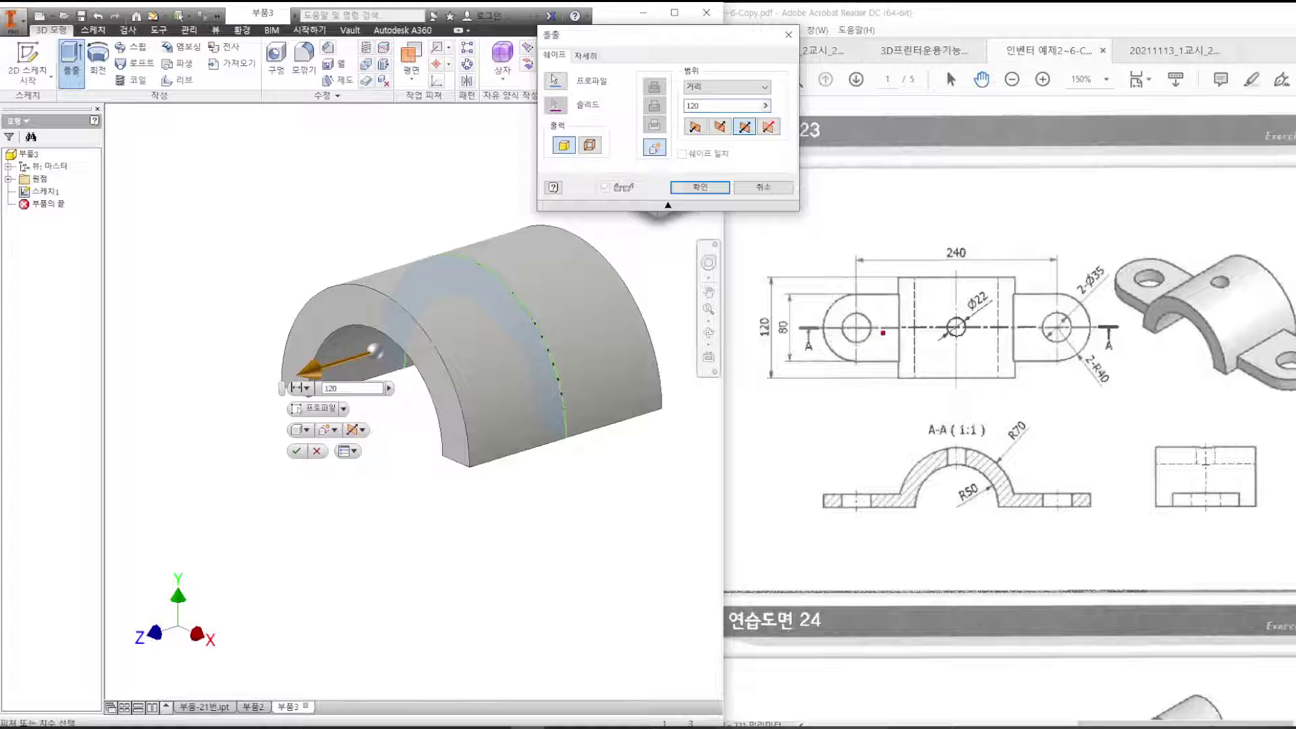
{"action": "left_click_drag", "start_coordinate": [897, 330], "coordinate": [1019, 329]}
{"action": "left_click_drag", "start_coordinate": [746, 294], "coordinate": [783, 349]}
{"action": "key", "text": "Escape"}
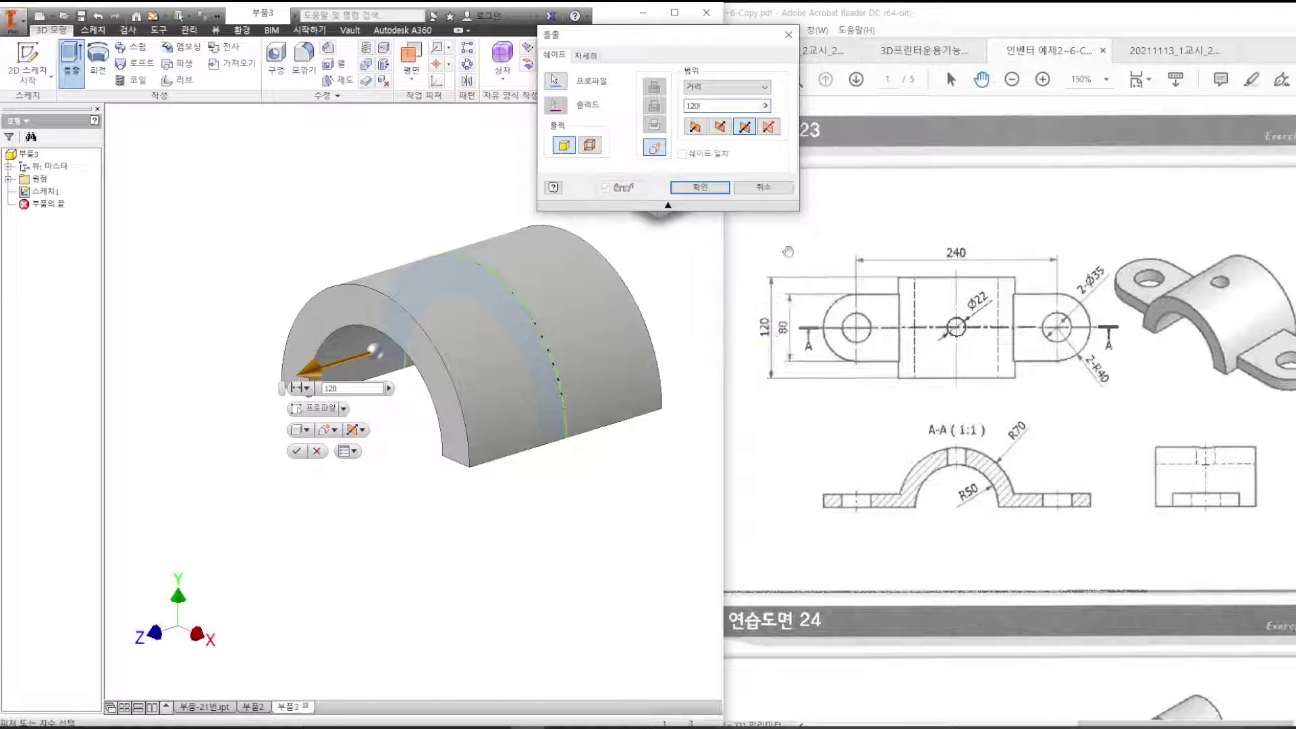
{"action": "left_click", "coordinate": [699, 186]}
Examine the end flange in the drawing's top view and outline its location on the arch's front view.
{"action": "left_click_drag", "start_coordinate": [1001, 285], "coordinate": [1107, 371]}
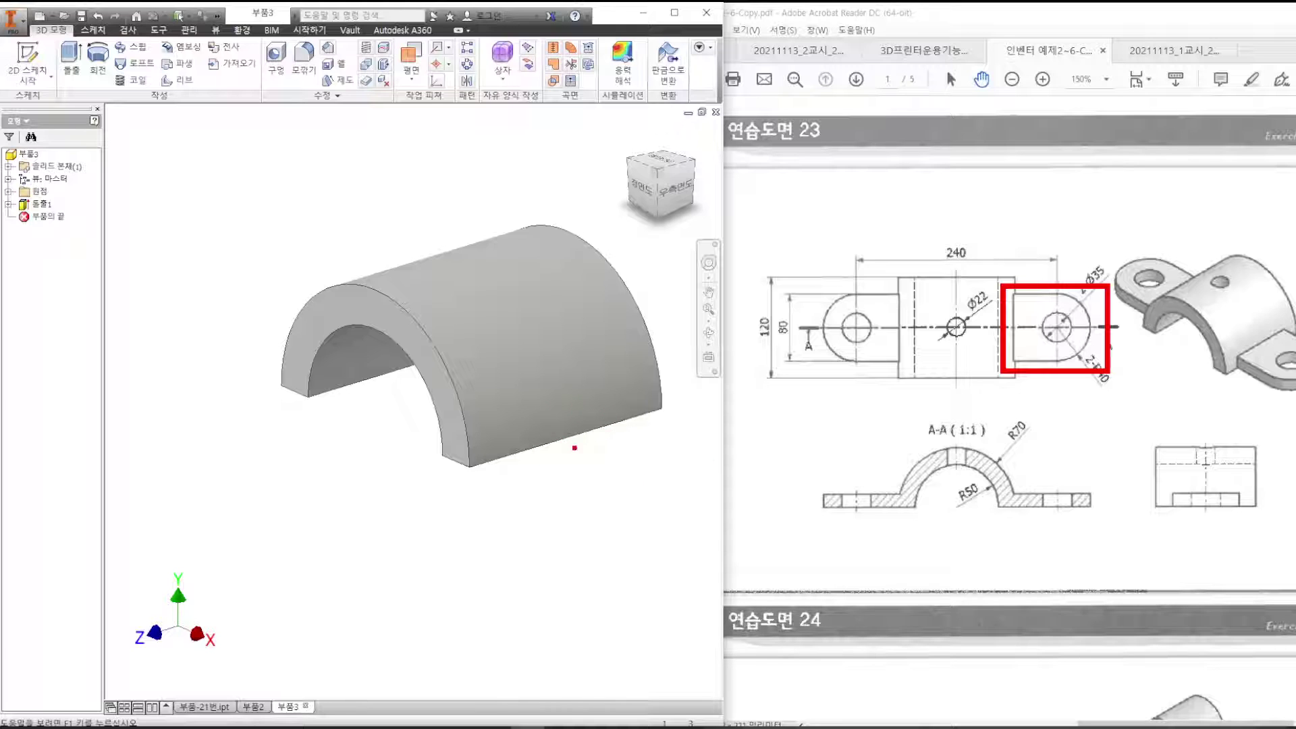
{"action": "key", "text": "Escape"}
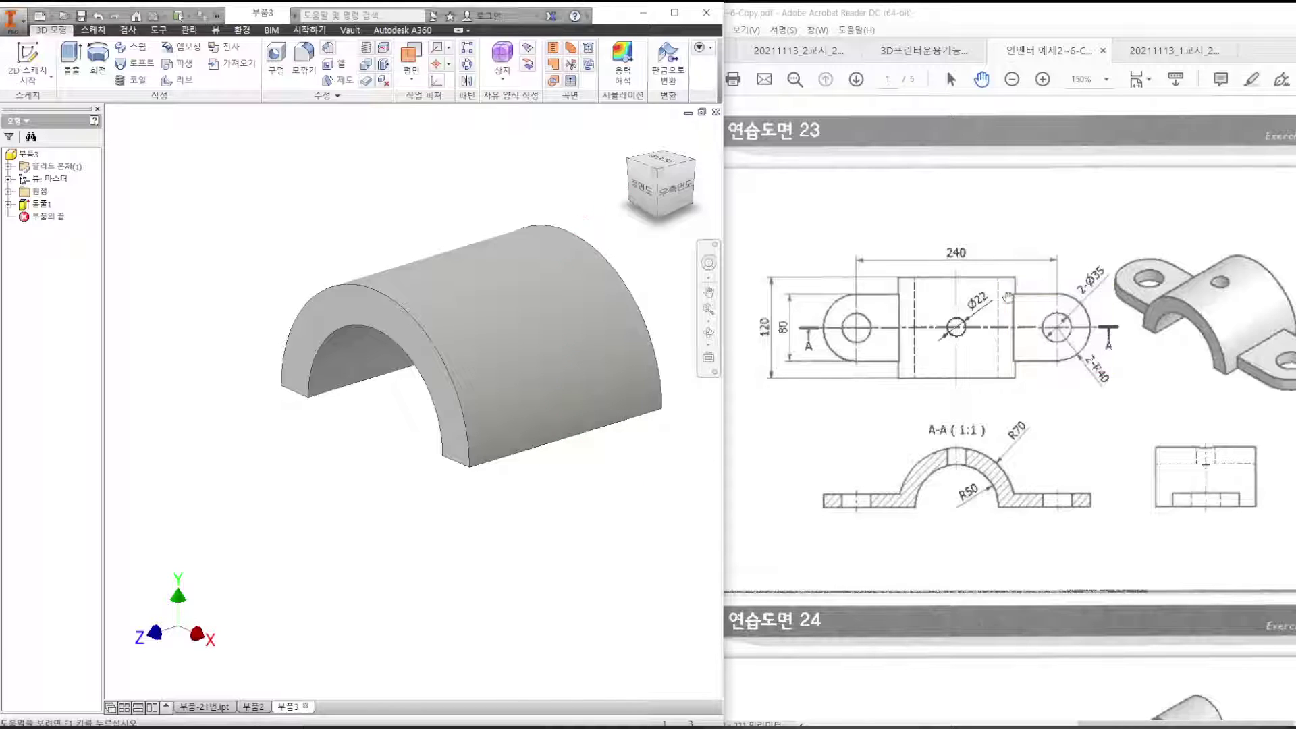
{"action": "left_click", "coordinate": [642, 196]}
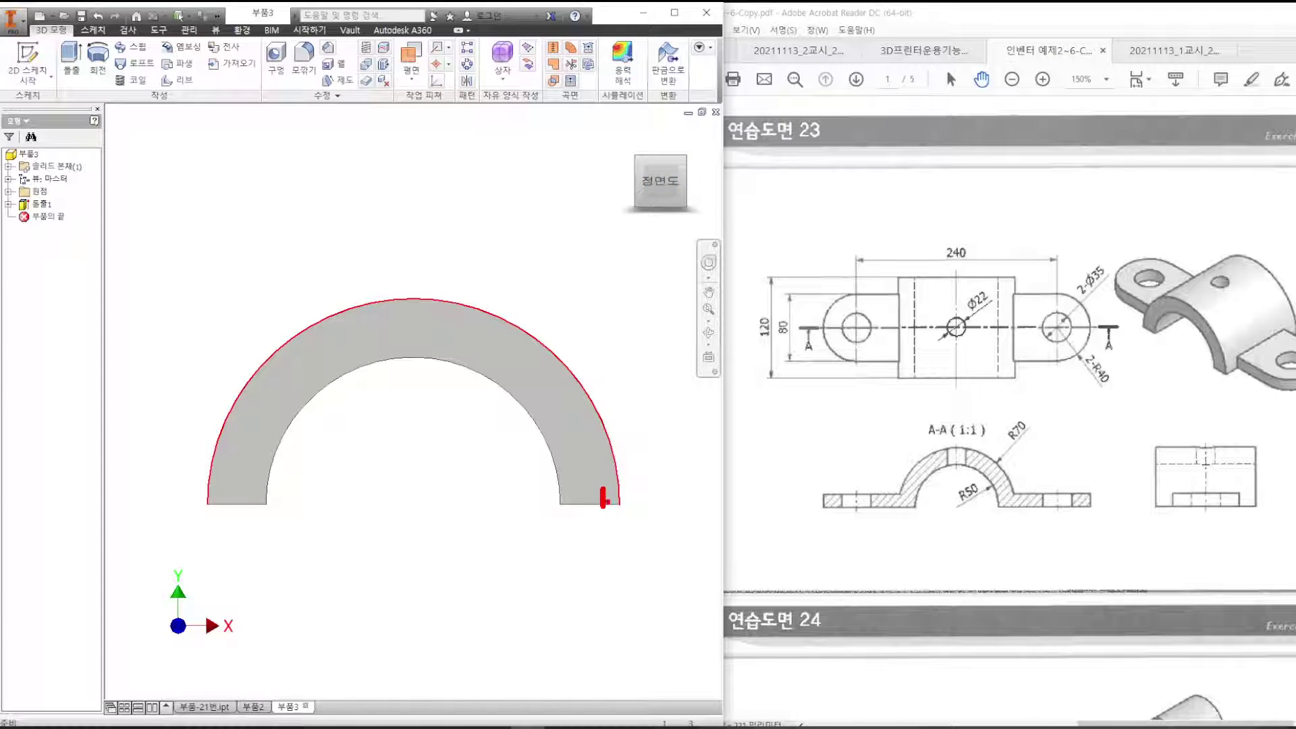
{"action": "left_click_drag", "start_coordinate": [617, 506], "coordinate": [846, 463]}
{"action": "mouse_move", "coordinate": [598, 412]}
{"action": "left_mouse_down"}
{"action": "mouse_move", "coordinate": [612, 447]}
{"action": "mouse_move", "coordinate": [636, 420]}
{"action": "mouse_move", "coordinate": [558, 370]}
{"action": "mouse_move", "coordinate": [572, 357]}
{"action": "mouse_move", "coordinate": [599, 369]}
{"action": "left_mouse_up"}
{"action": "key", "text": "Escape"}
{"action": "key", "text": "ctrl+2"}
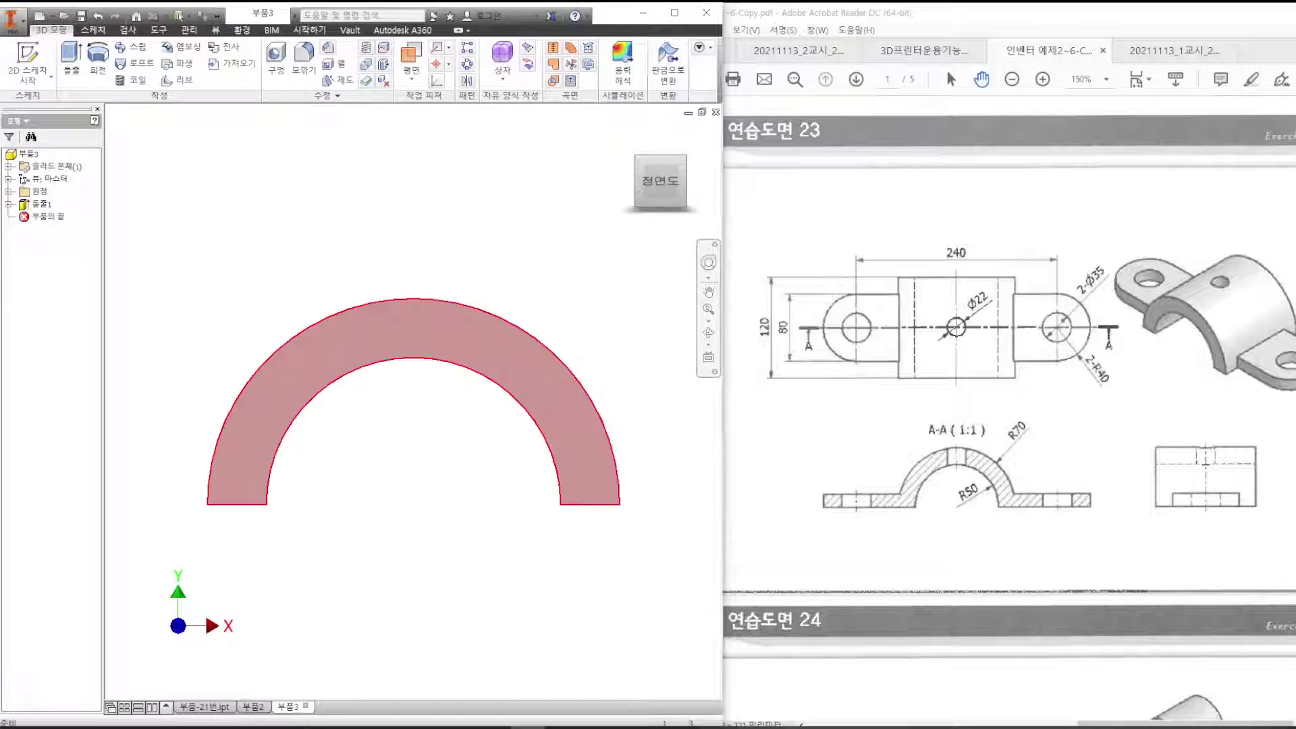
{"action": "mouse_move", "coordinate": [591, 507]}
{"action": "left_mouse_down"}
{"action": "mouse_move", "coordinate": [694, 457]}
{"action": "mouse_move", "coordinate": [817, 449]}
{"action": "left_mouse_up"}
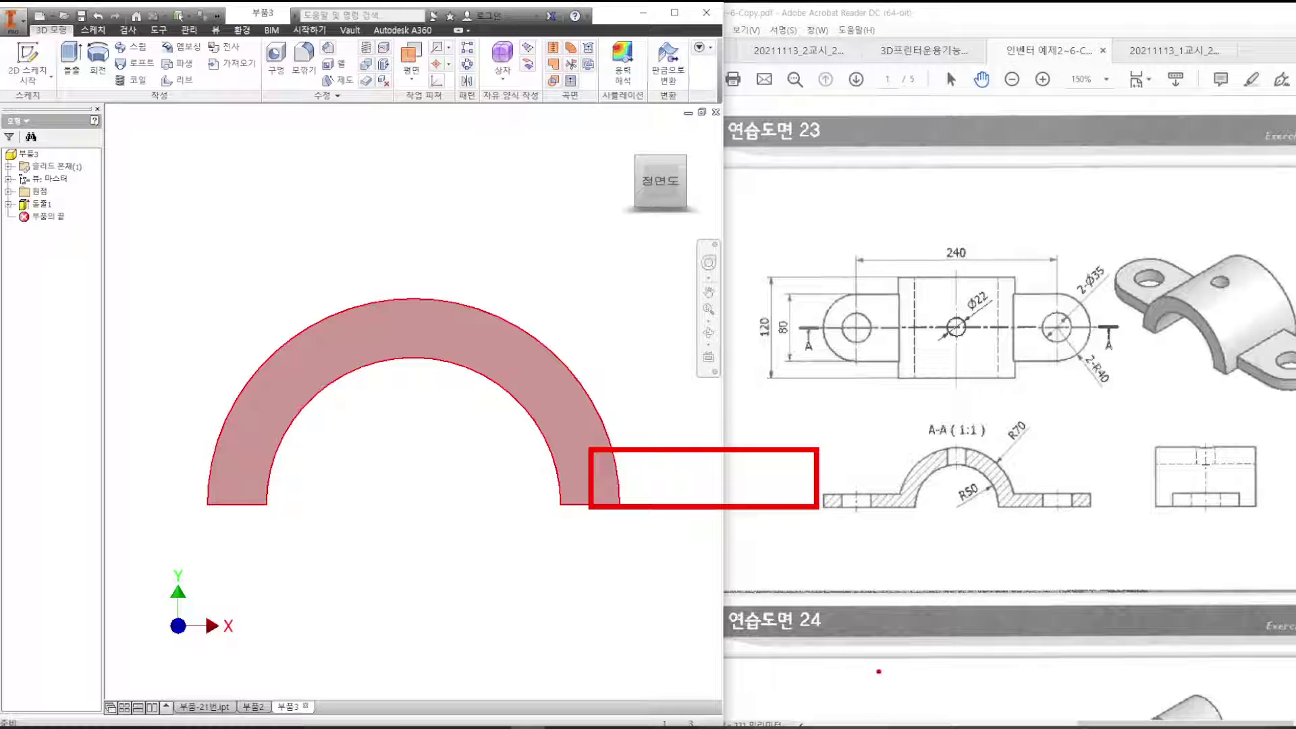
Start a new sketch on the flat end face of the half-ring body.
{"action": "key", "text": "Escape"}
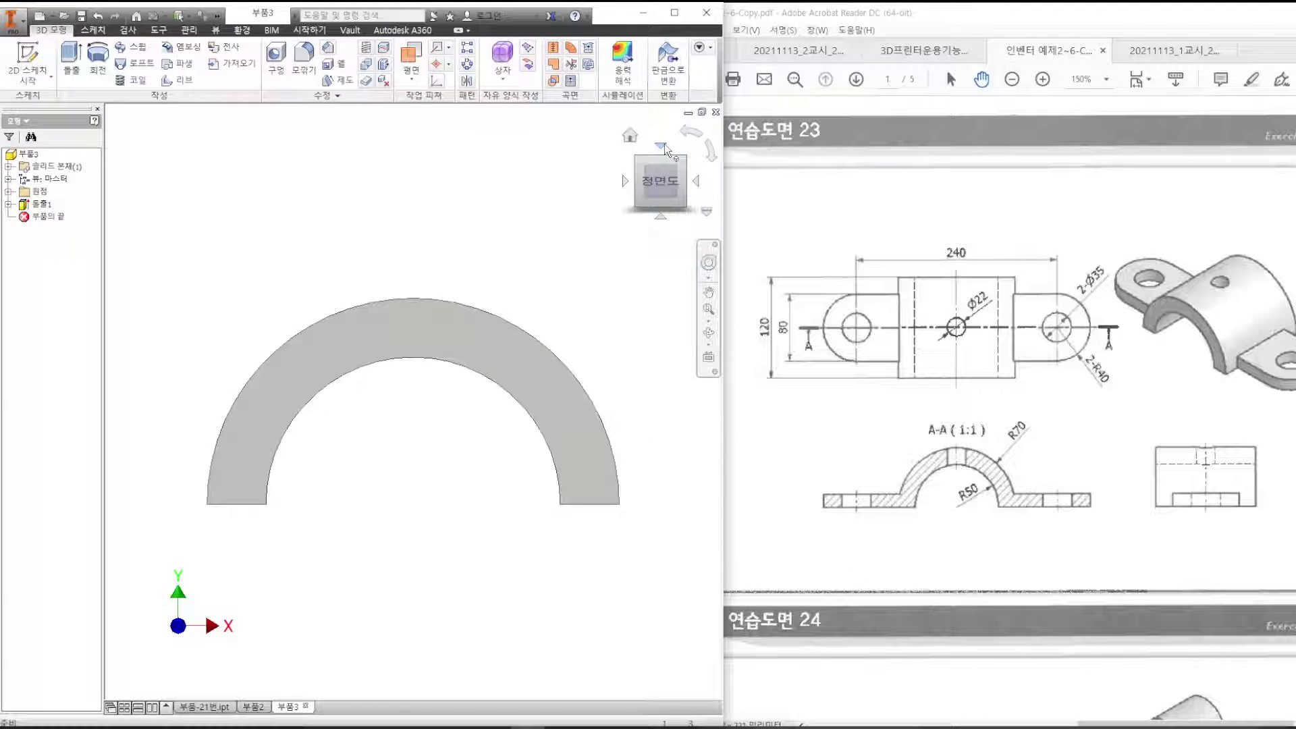
{"action": "left_click", "coordinate": [664, 144]}
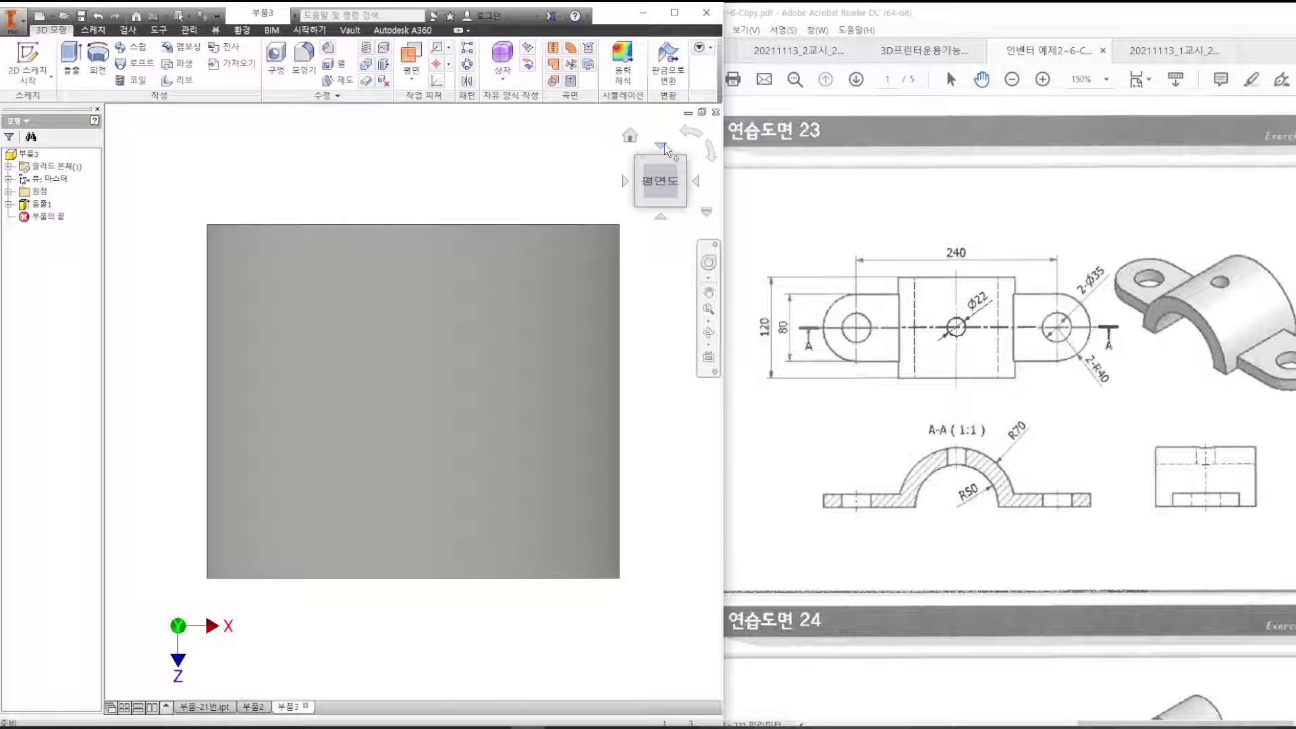
{"action": "key", "text": "ctrl+2"}
{"action": "mouse_move", "coordinate": [587, 332]}
{"action": "left_mouse_down", "text": "ctrl"}
{"action": "mouse_move", "coordinate": [781, 477]}
{"action": "mouse_move", "coordinate": [810, 479]}
{"action": "left_mouse_up", "text": "ctrl"}
{"action": "key", "text": "Escape"}
{"action": "left_click", "coordinate": [628, 136]}
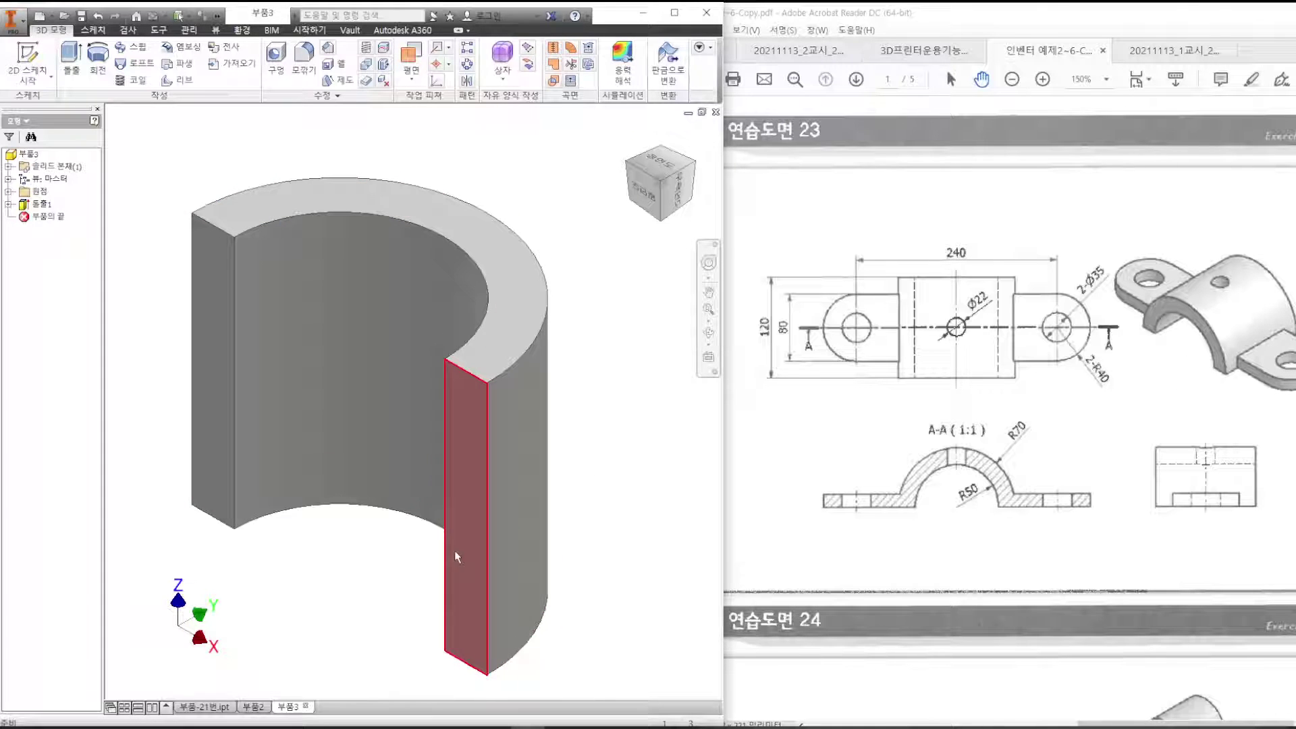
{"action": "right_click", "coordinate": [466, 508]}
{"action": "left_click", "coordinate": [474, 550]}
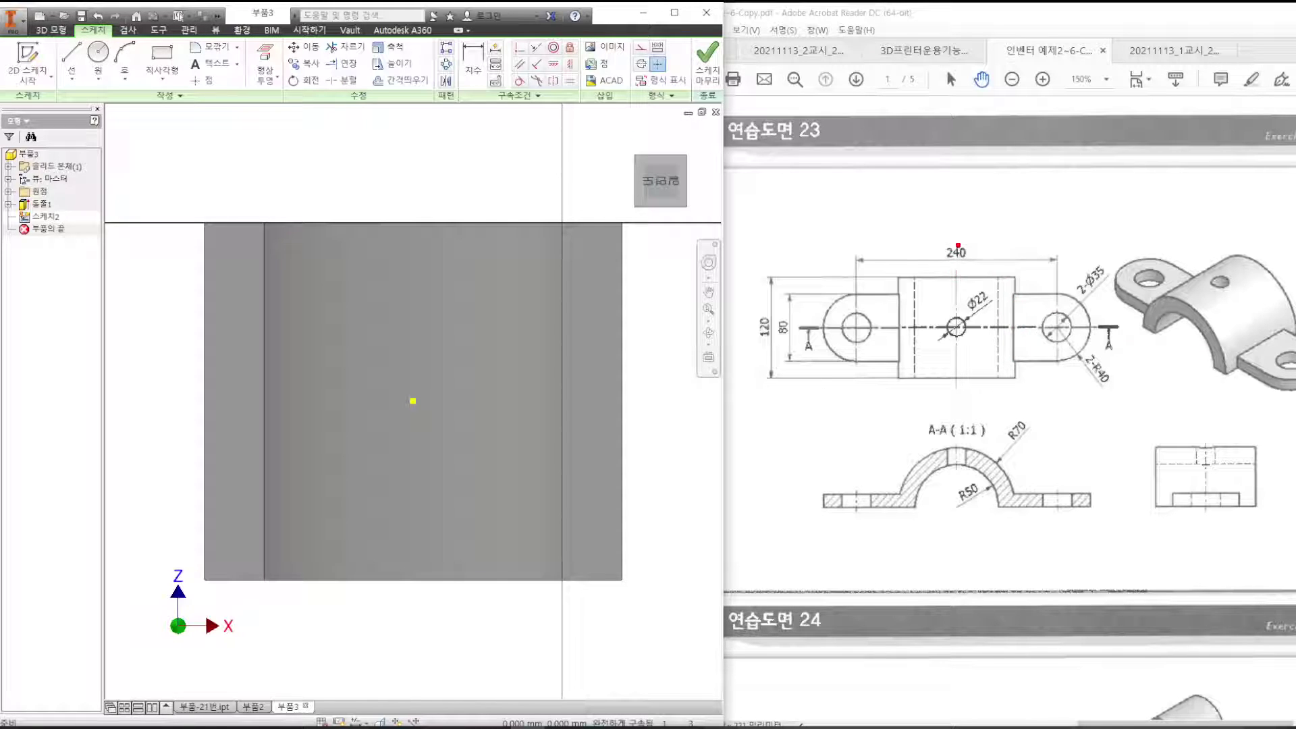
Sketch a 120 mm horizontal line from the body's centre point out past its edge, half of the drawing's 240 hole spacing.
{"action": "left_click_drag", "start_coordinate": [959, 247], "coordinate": [959, 403]}
{"action": "left_click_drag", "start_coordinate": [962, 296], "coordinate": [1056, 302]}
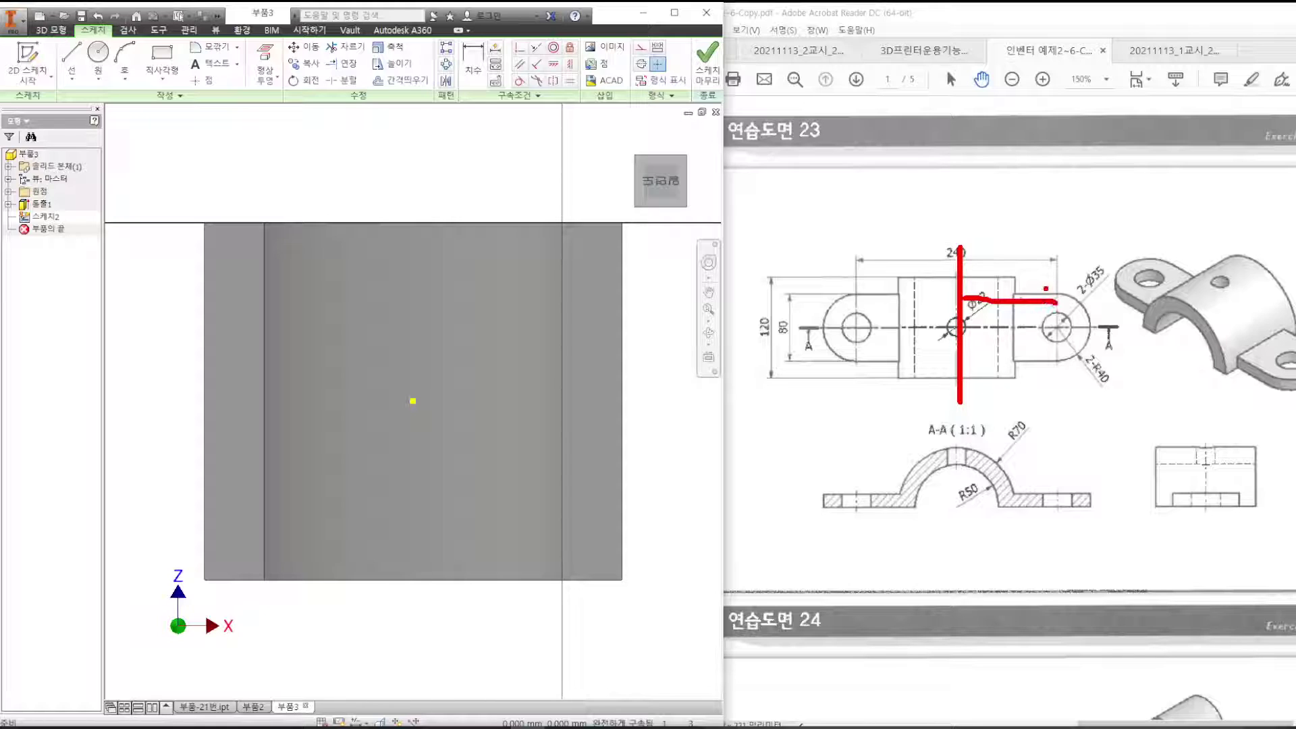
{"action": "mouse_move", "coordinate": [855, 260]}
{"action": "left_mouse_down"}
{"action": "mouse_move", "coordinate": [871, 315]}
{"action": "mouse_move", "coordinate": [1058, 284]}
{"action": "mouse_move", "coordinate": [1067, 301]}
{"action": "left_mouse_up"}
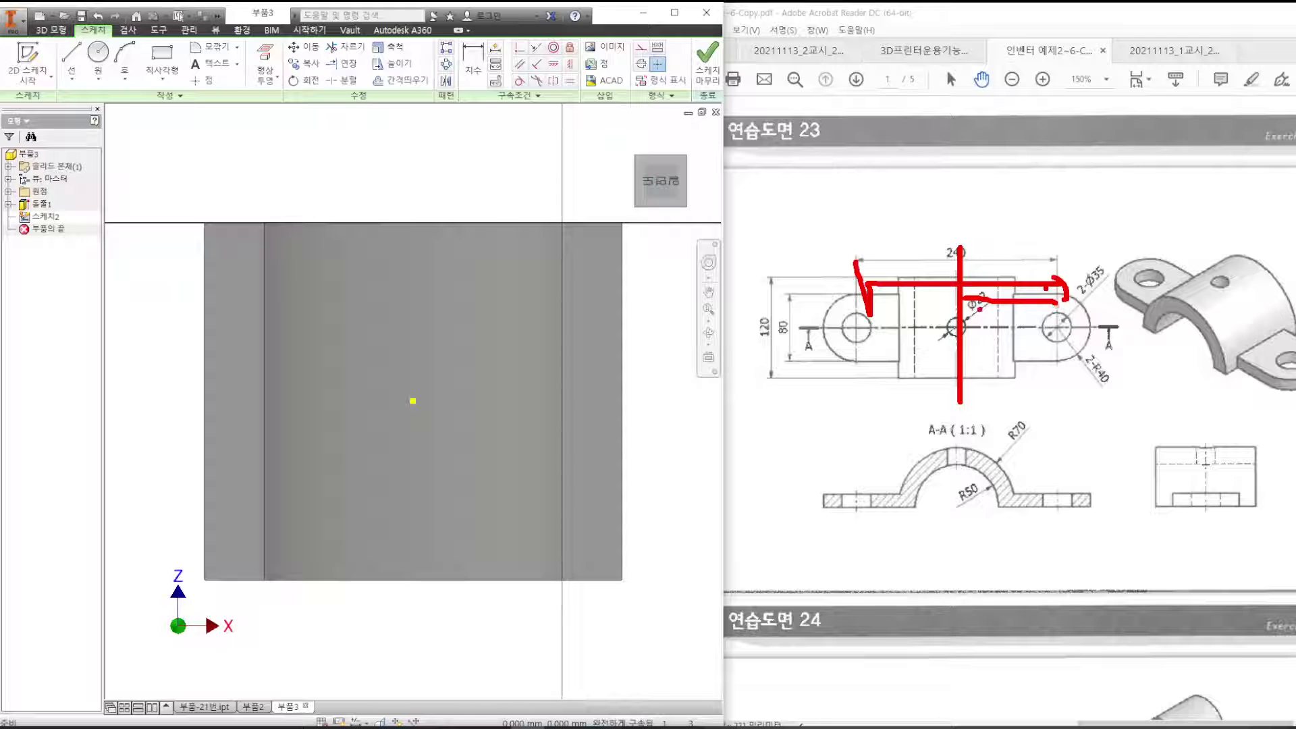
{"action": "key", "text": "Escape"}
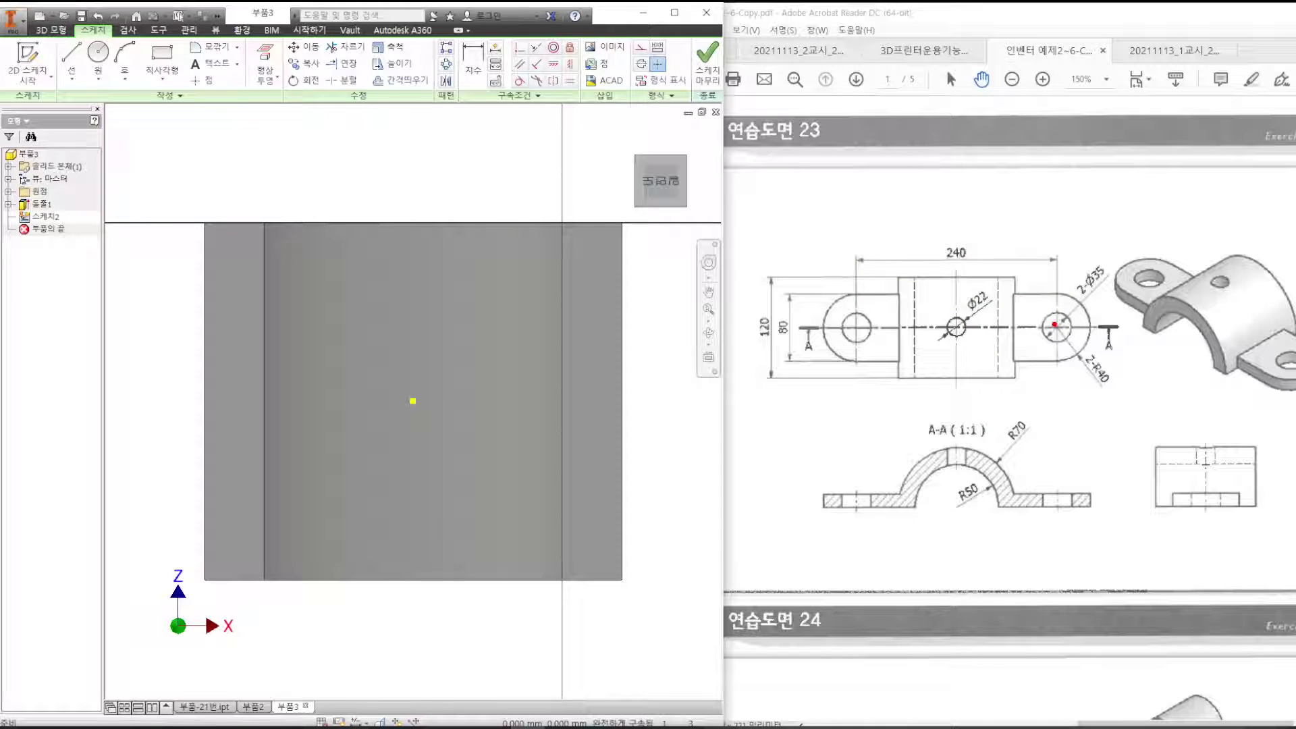
{"action": "scroll", "coordinate": [400, 398], "scroll_direction": "down", "scroll_amount": 3}
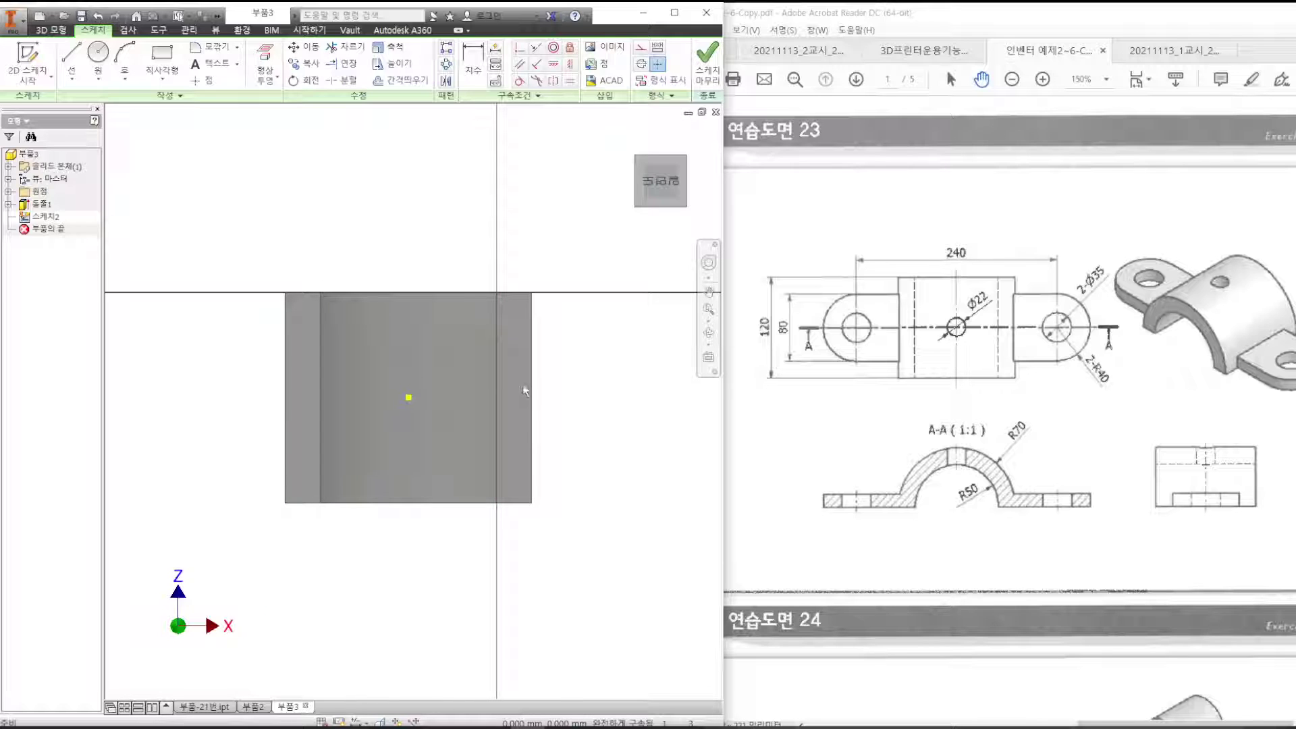
{"action": "middle_click_drag", "start_coordinate": [525, 391], "coordinate": [483, 399]}
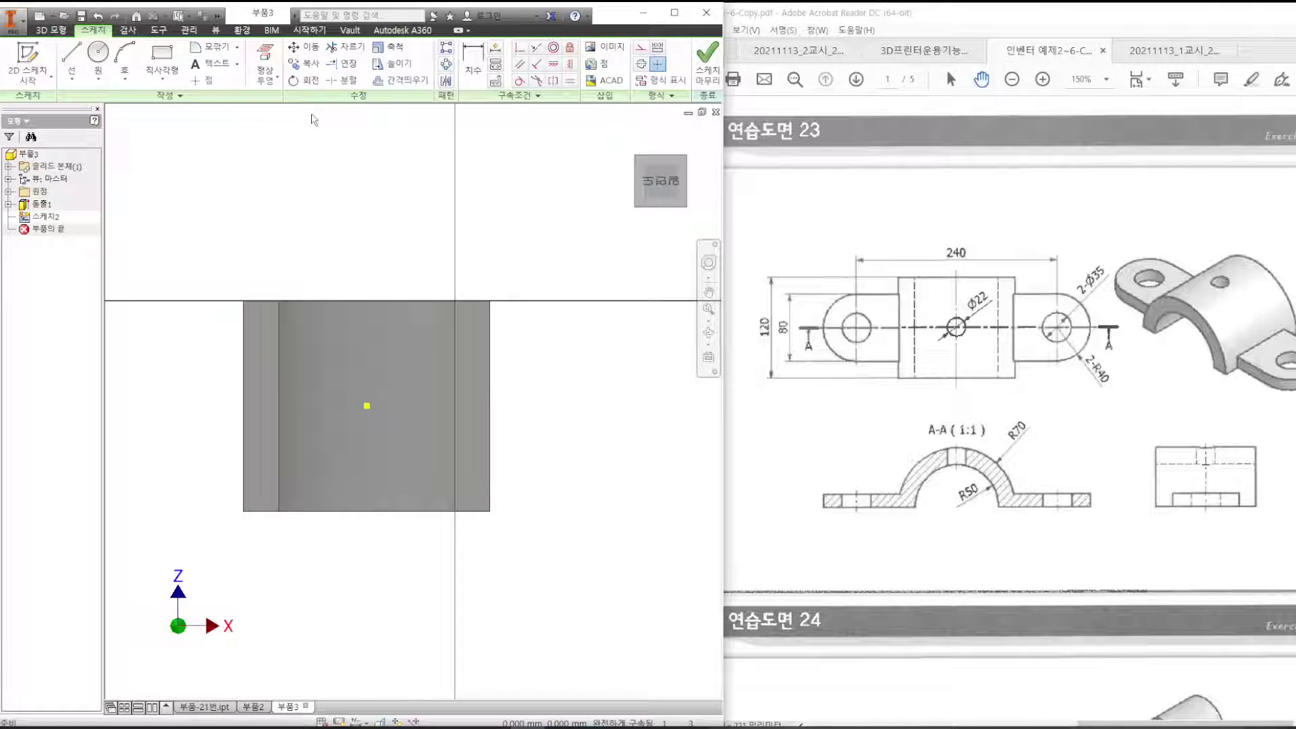
{"action": "left_click", "coordinate": [70, 59]}
{"action": "left_click", "coordinate": [367, 406]}
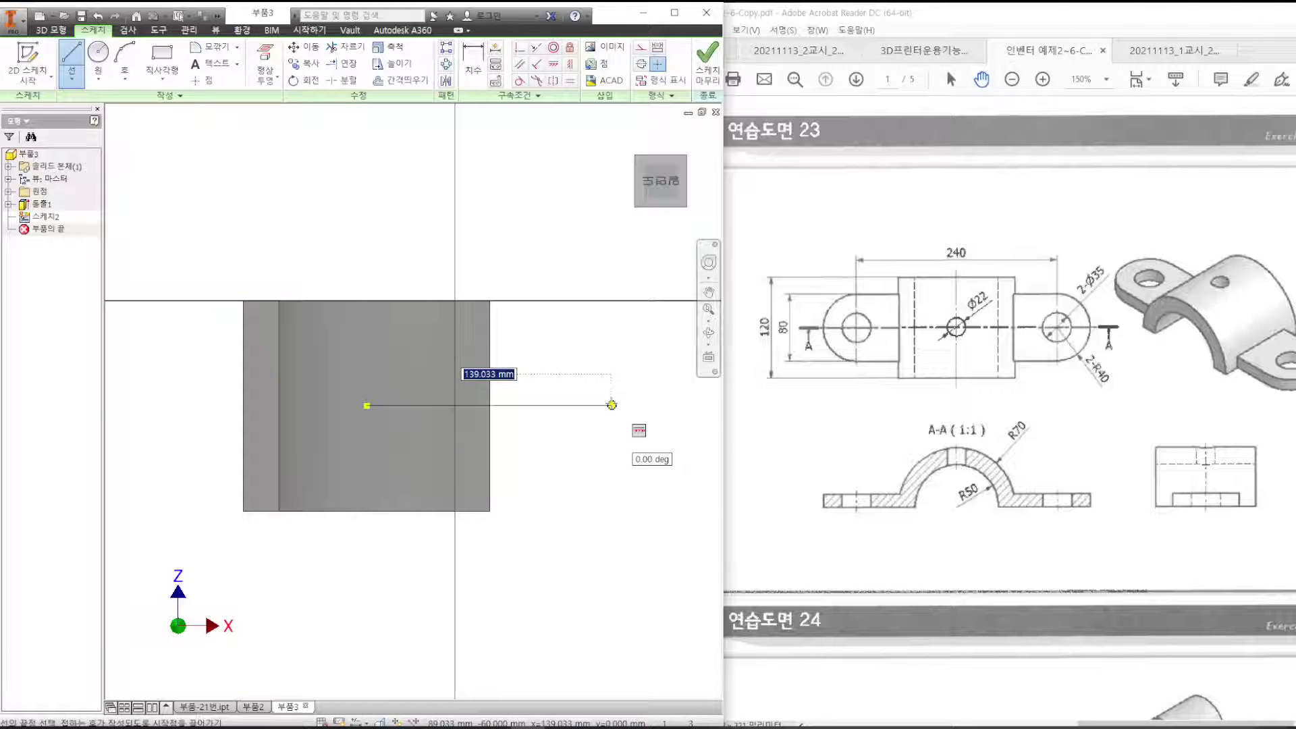
{"action": "type", "text": "120"}
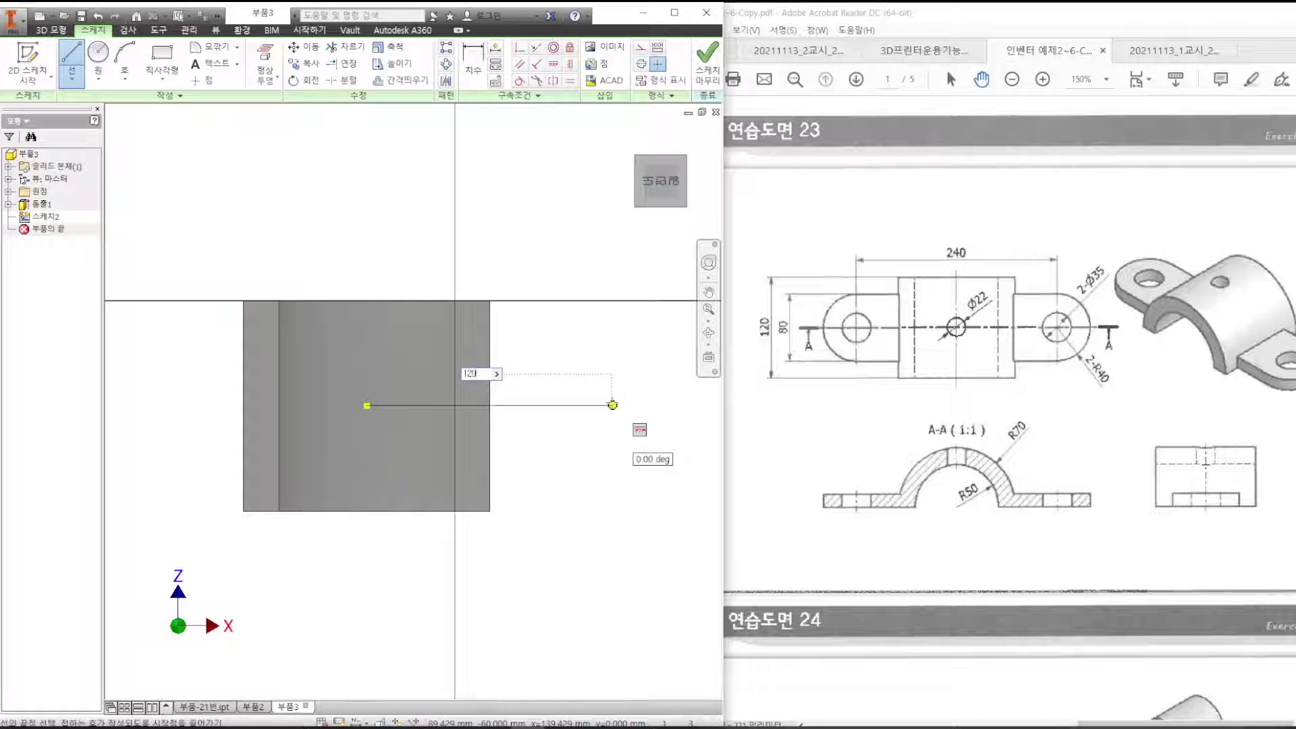
{"action": "key", "text": "Return"}
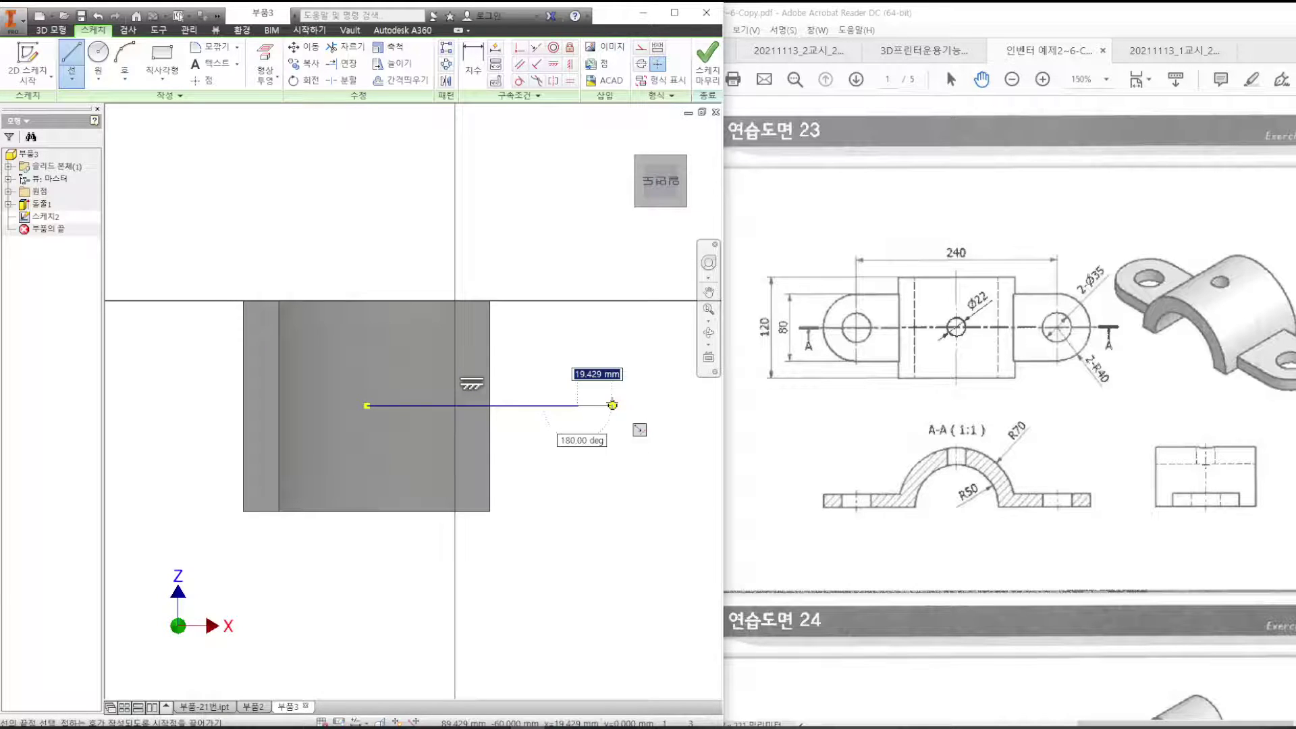
{"action": "key", "text": "Escape"}
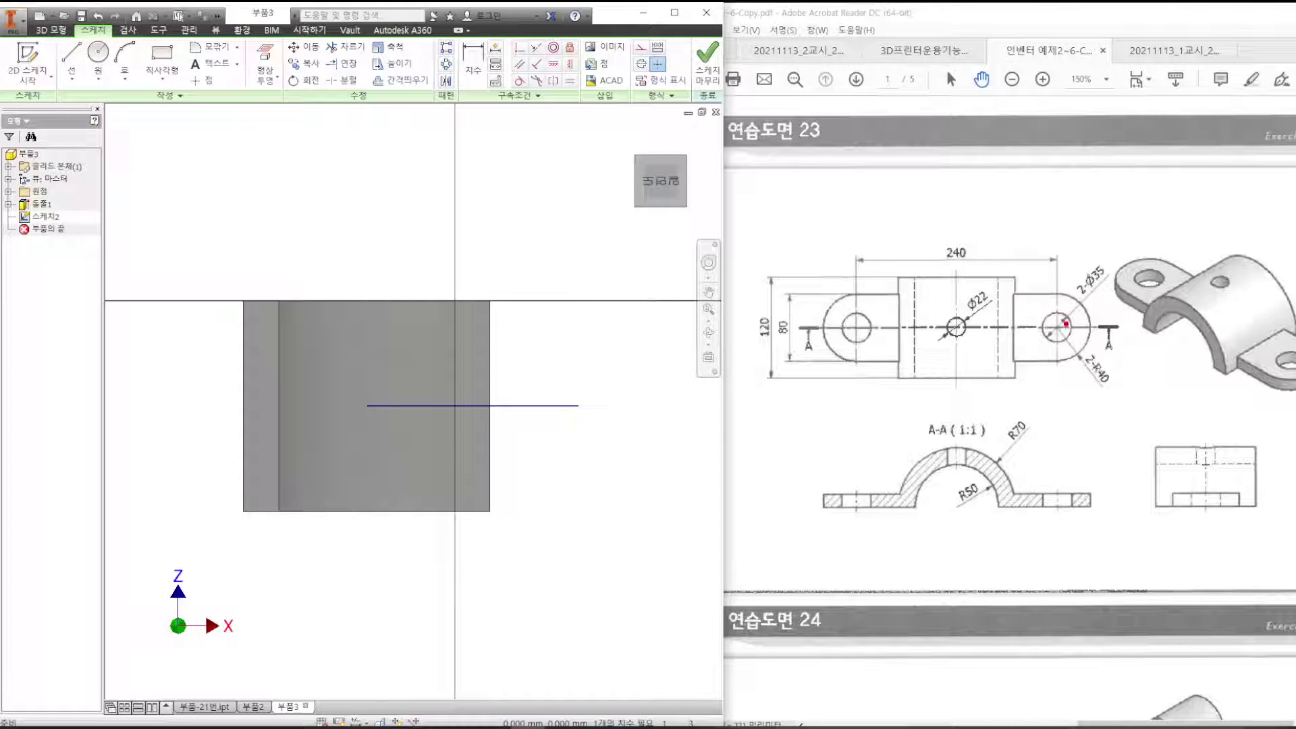
{"action": "left_click_drag", "start_coordinate": [1063, 340], "coordinate": [1054, 311]}
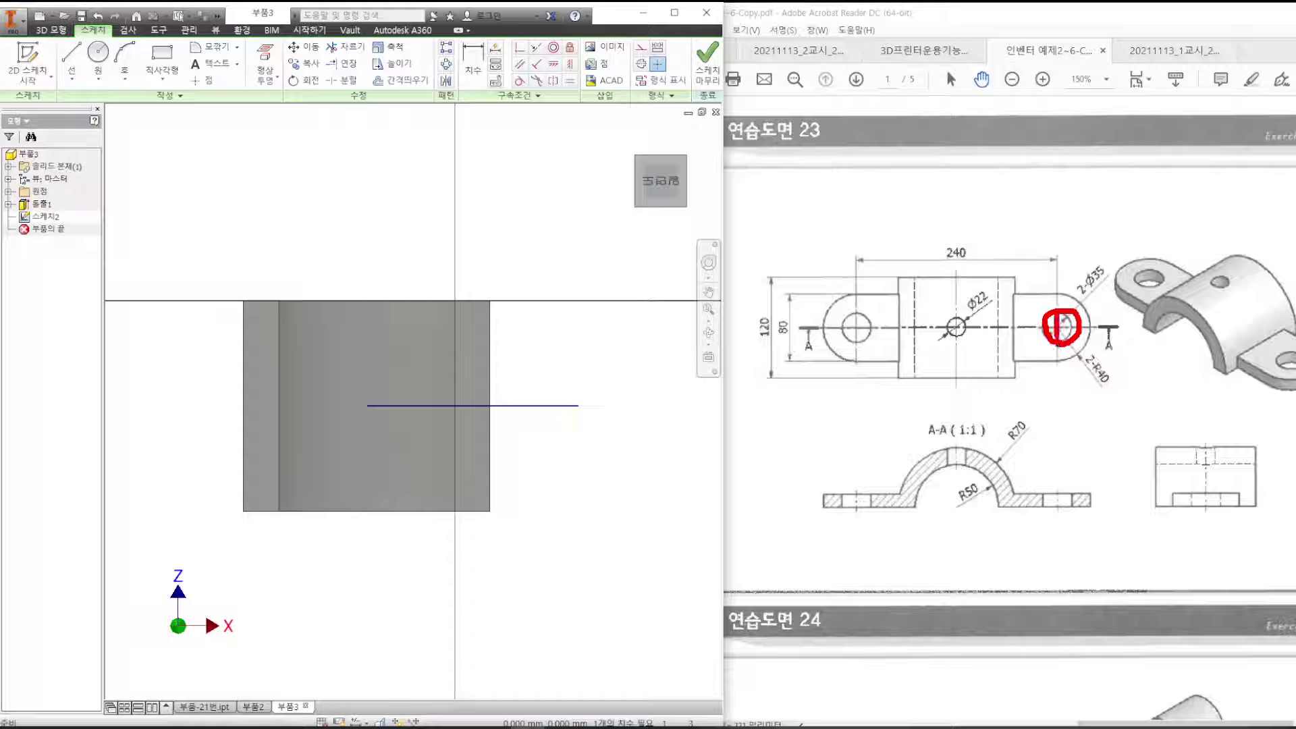
{"action": "key", "text": "c"}
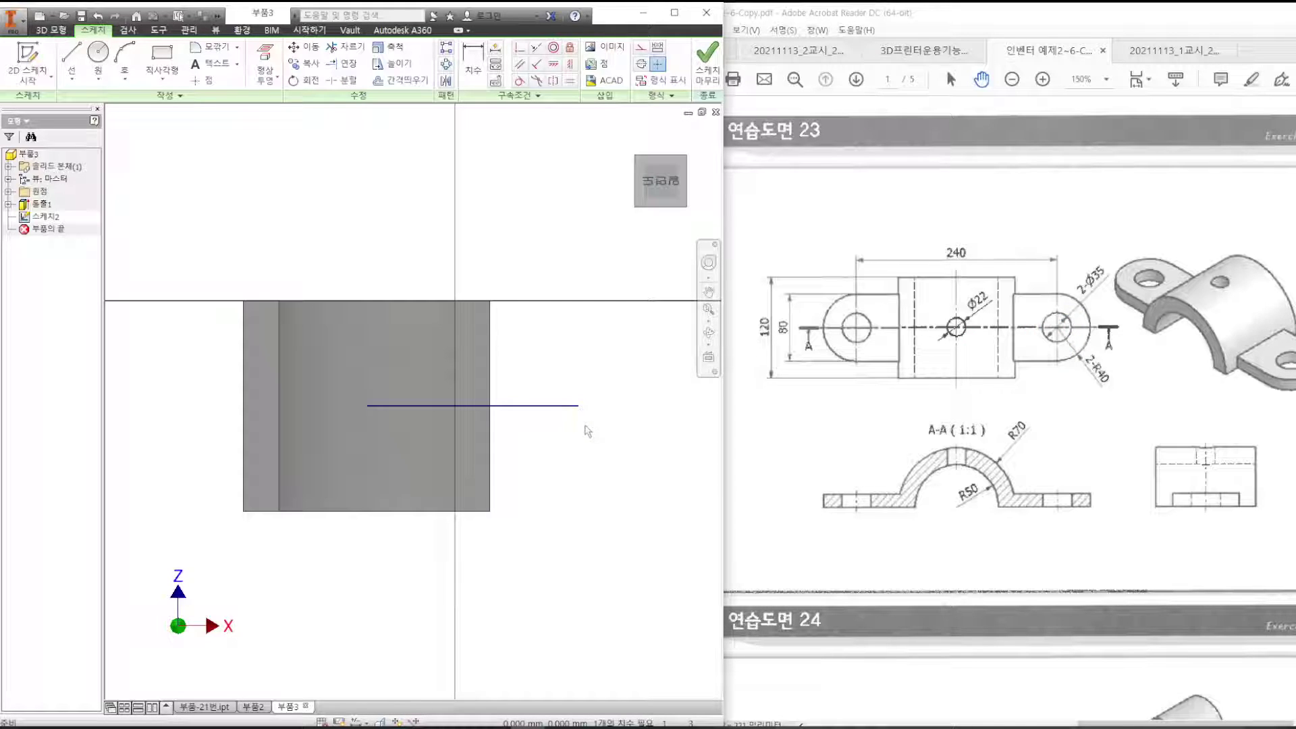
{"action": "type", "text": "jcjl"}
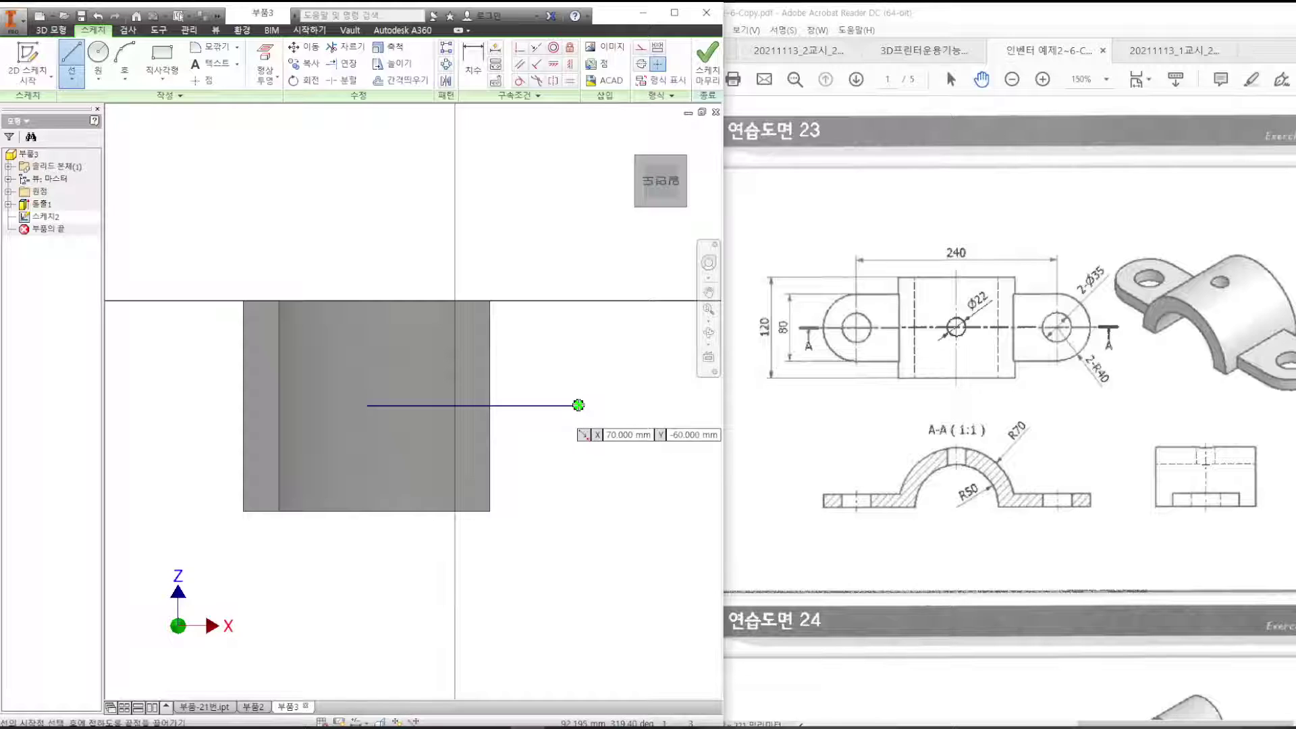
{"action": "type", "text": "l"}
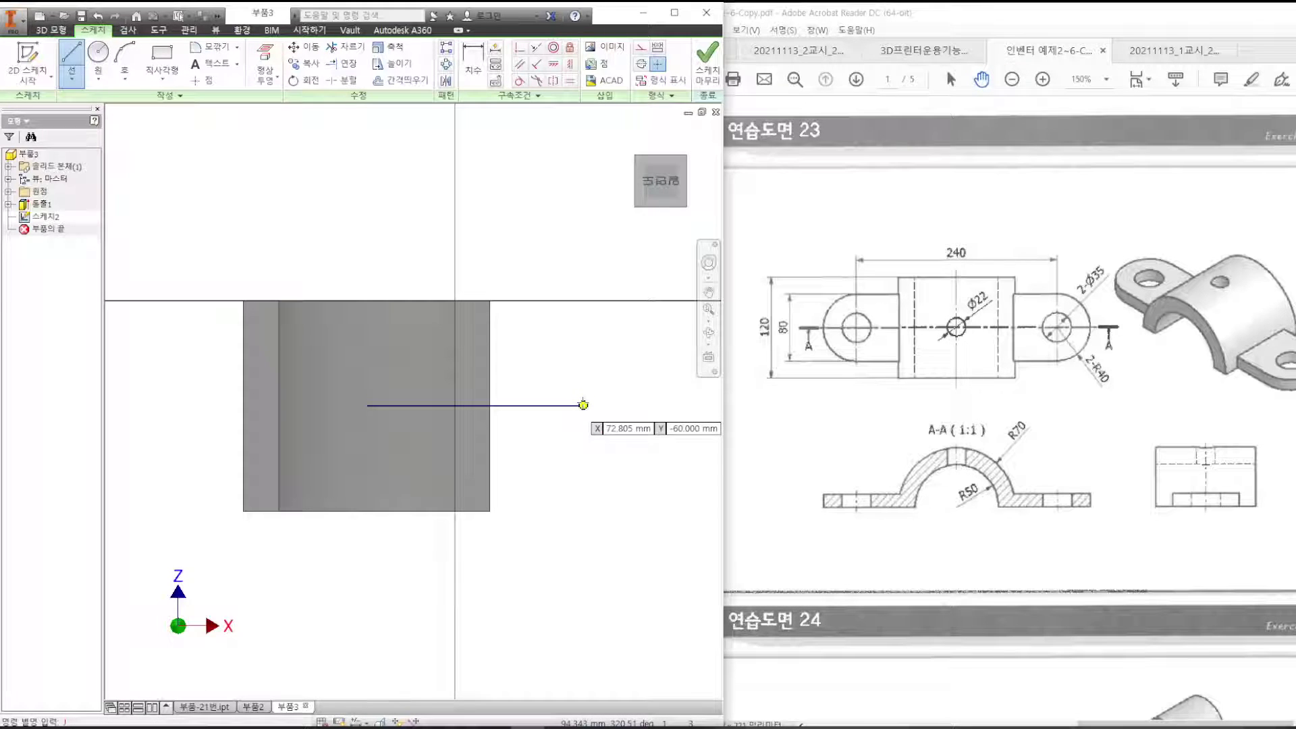
{"action": "key", "text": "Escape"}
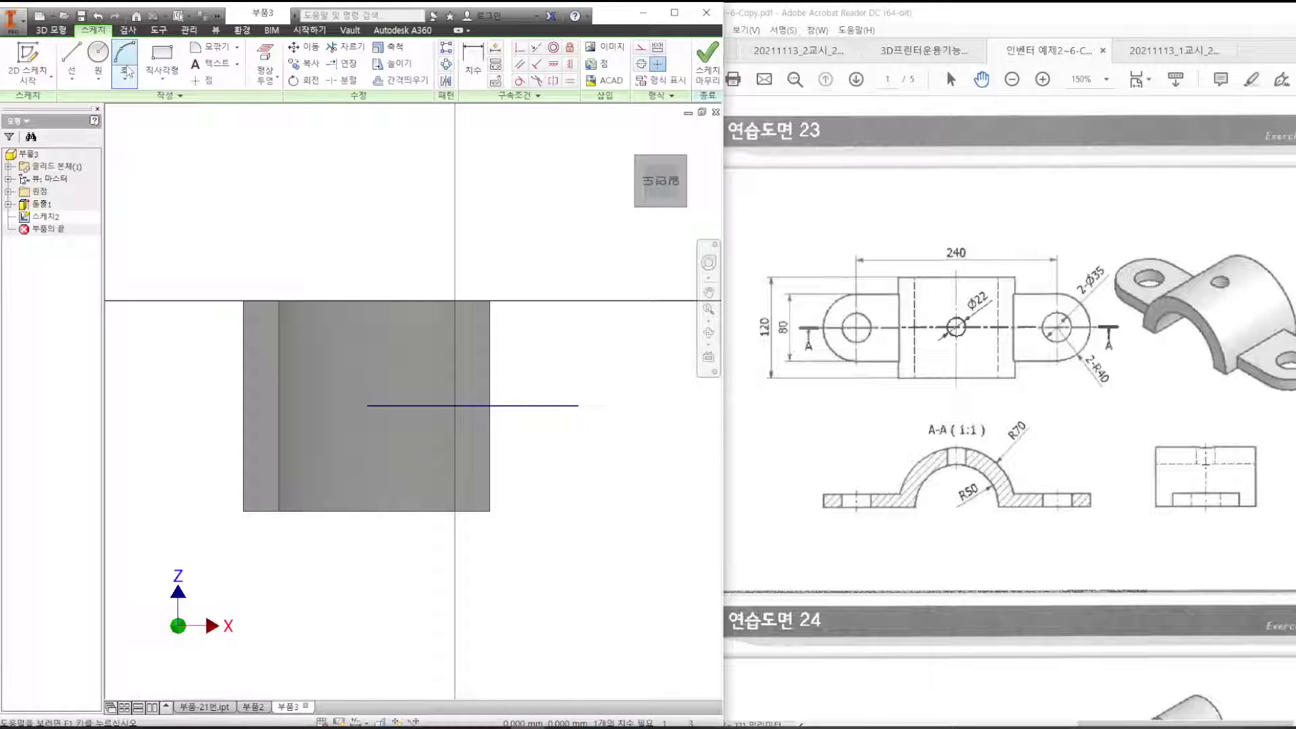
Draw two concentric circles, 80 mm and 35 mm in diameter, centred on the outer end of the 120 mm line.
{"action": "left_click", "coordinate": [97, 54]}
{"action": "left_click", "coordinate": [579, 405]}
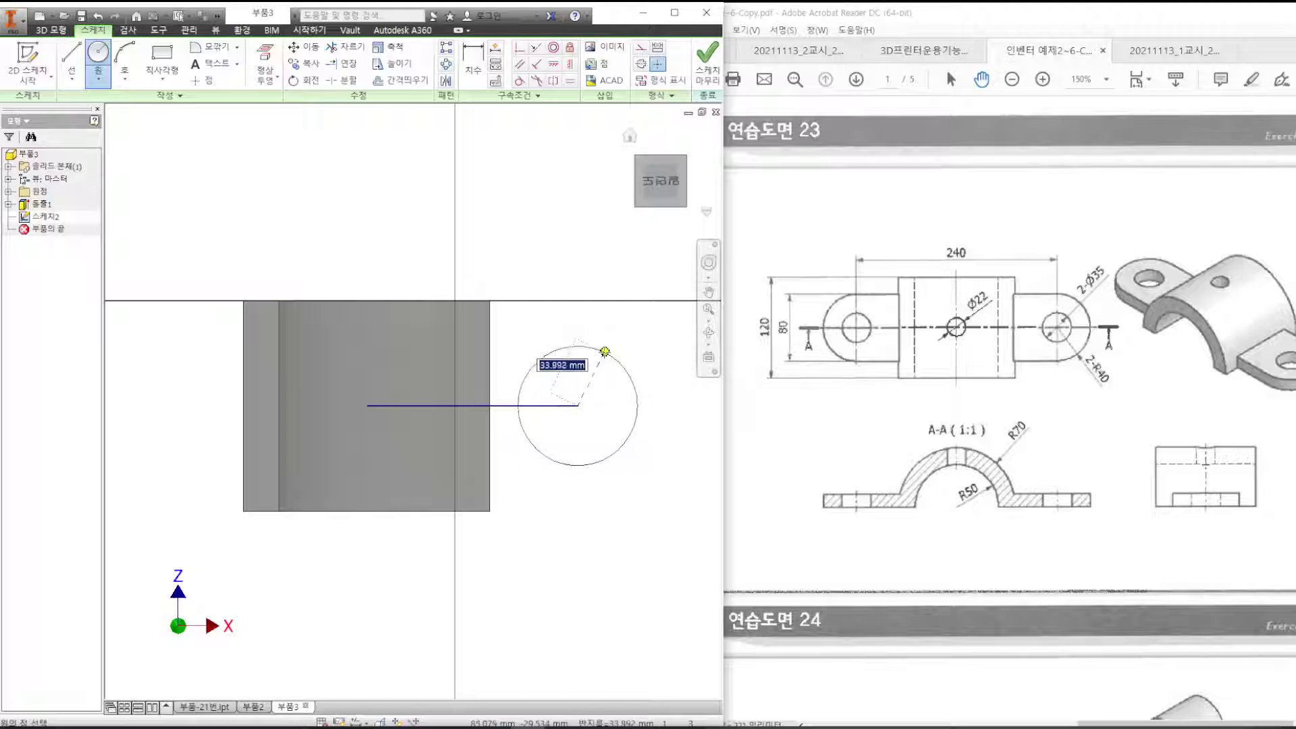
{"action": "type", "text": "10"}
{"action": "key", "text": "Return"}
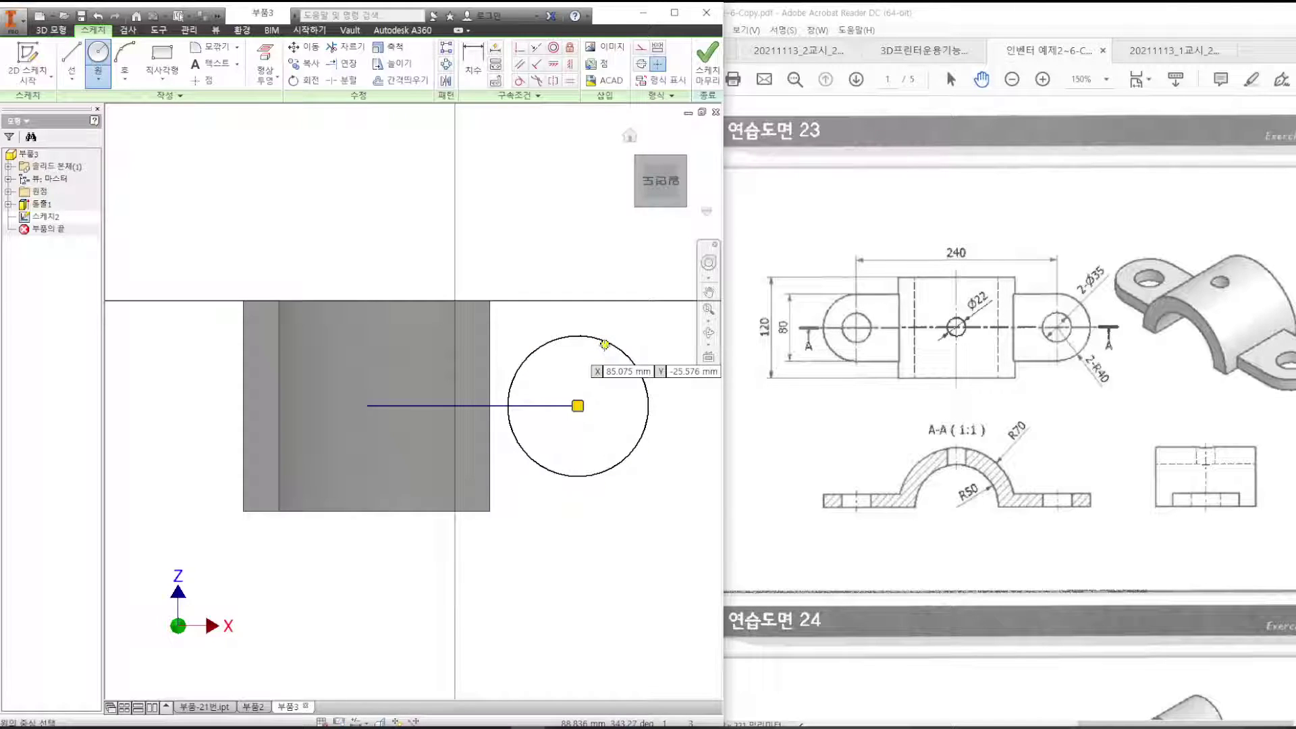
{"action": "left_click", "coordinate": [578, 405]}
{"action": "right_click", "coordinate": [593, 420]}
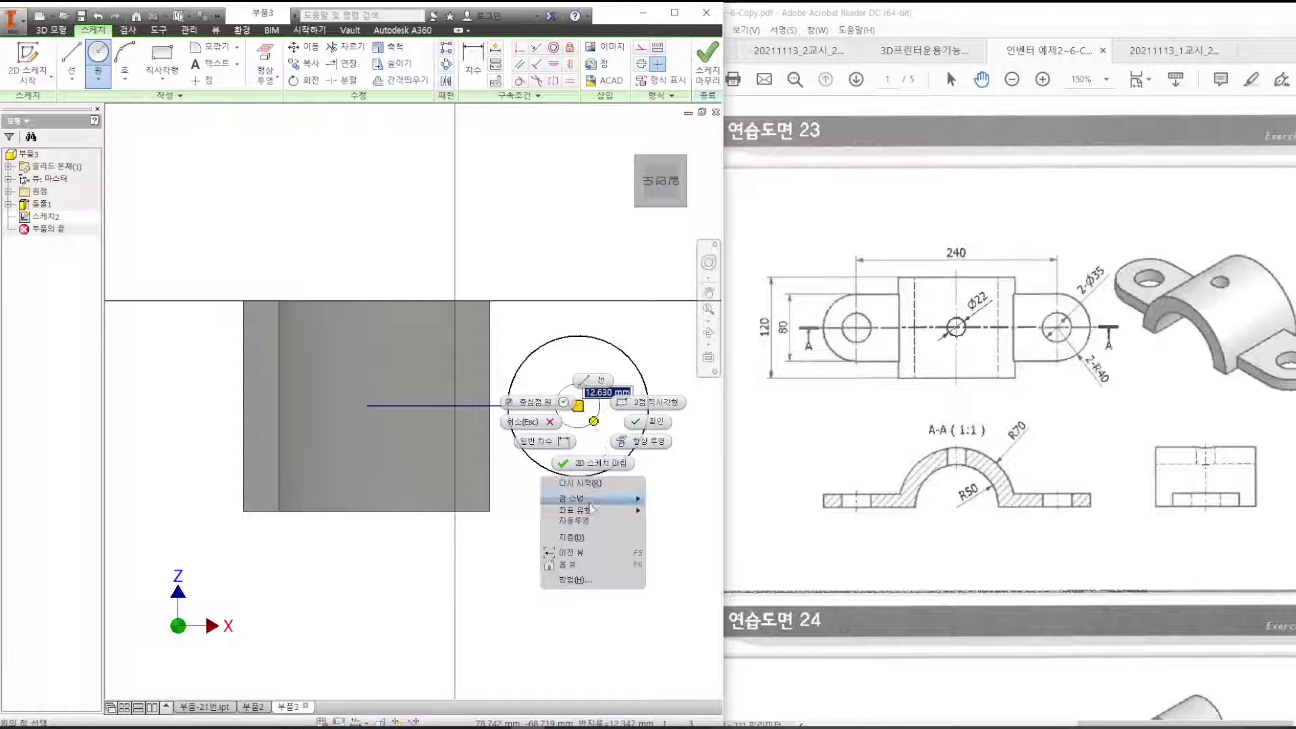
{"action": "left_click", "coordinate": [587, 537]}
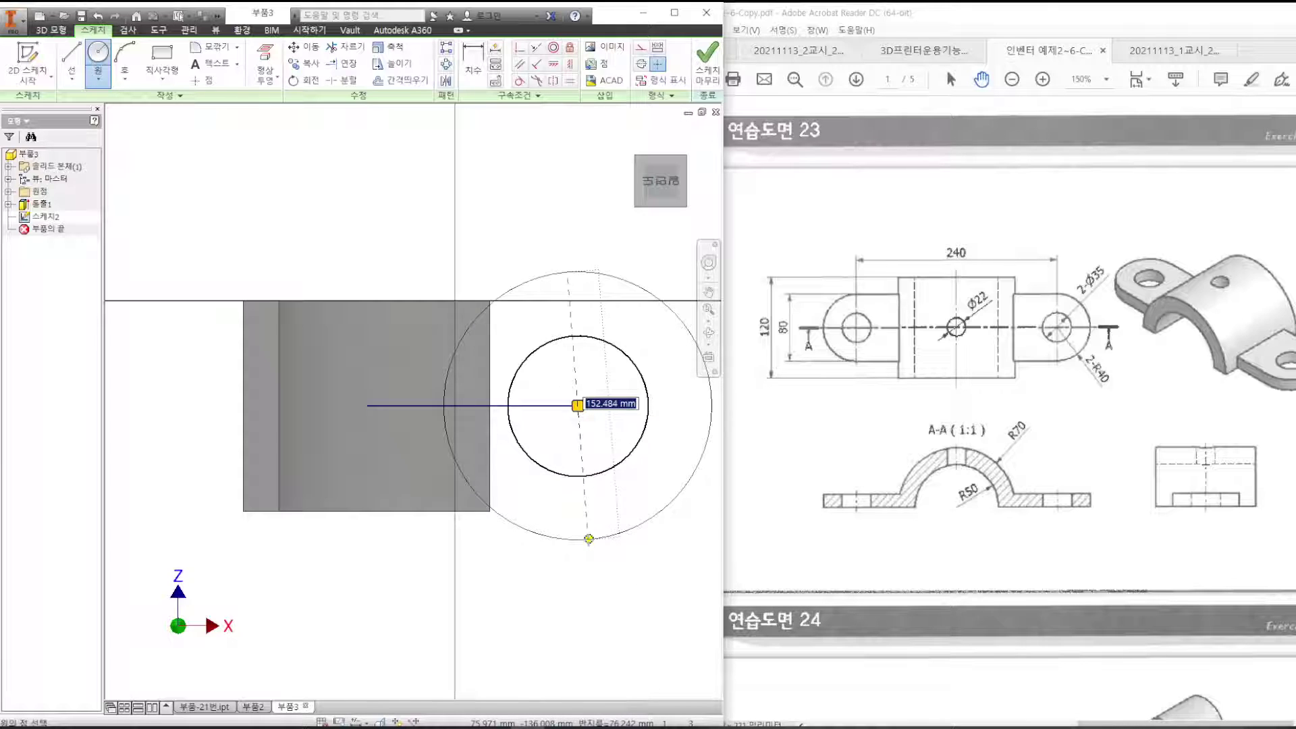
{"action": "type", "text": "35"}
{"action": "key", "text": "Return"}
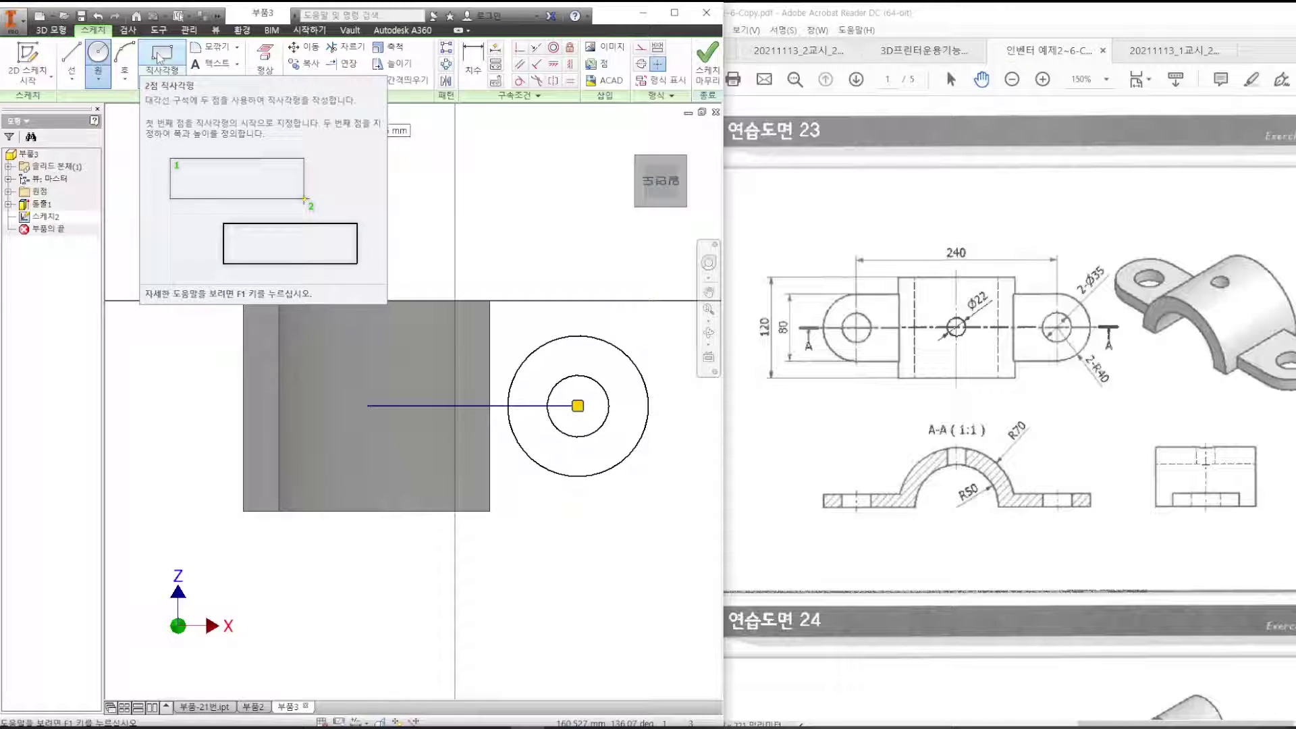
Draw a rectangle 60 mm wide and 80 mm high from the outer circle's upper quadrant point back into the half-ring body.
{"action": "left_click", "coordinate": [71, 55]}
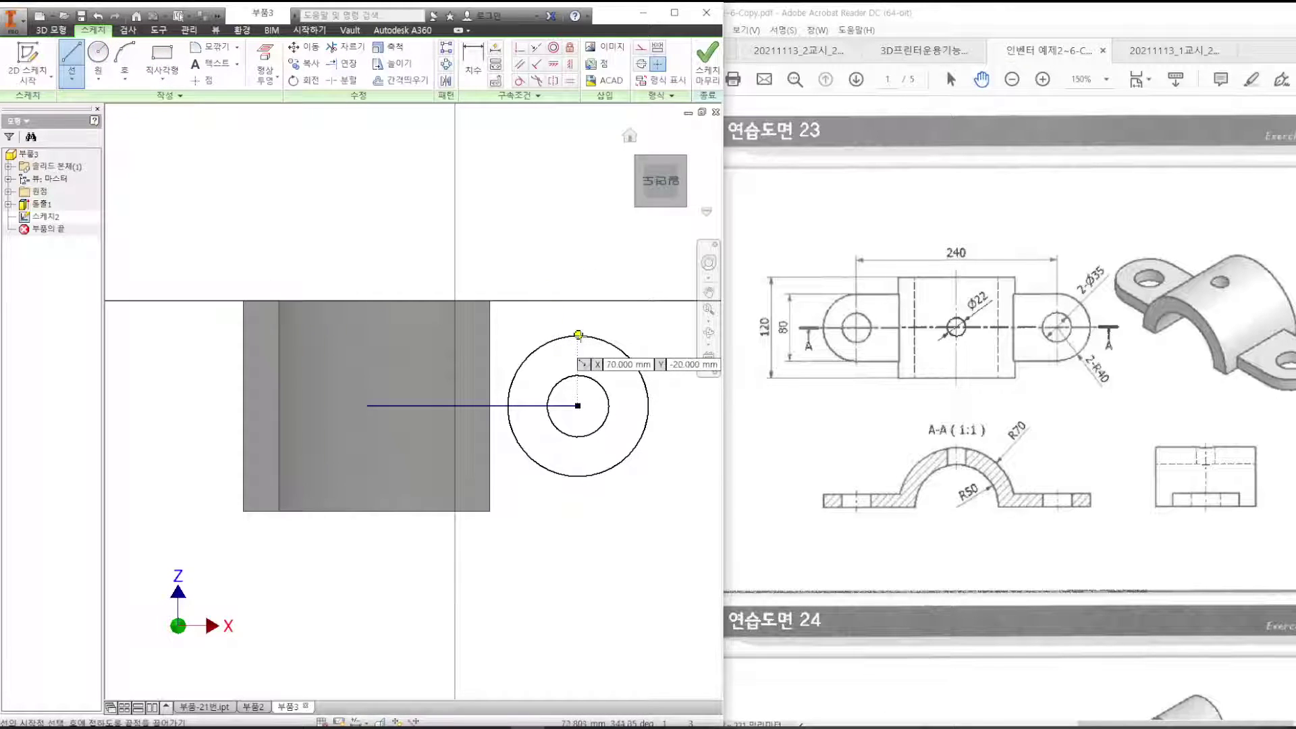
{"action": "left_click", "coordinate": [162, 56]}
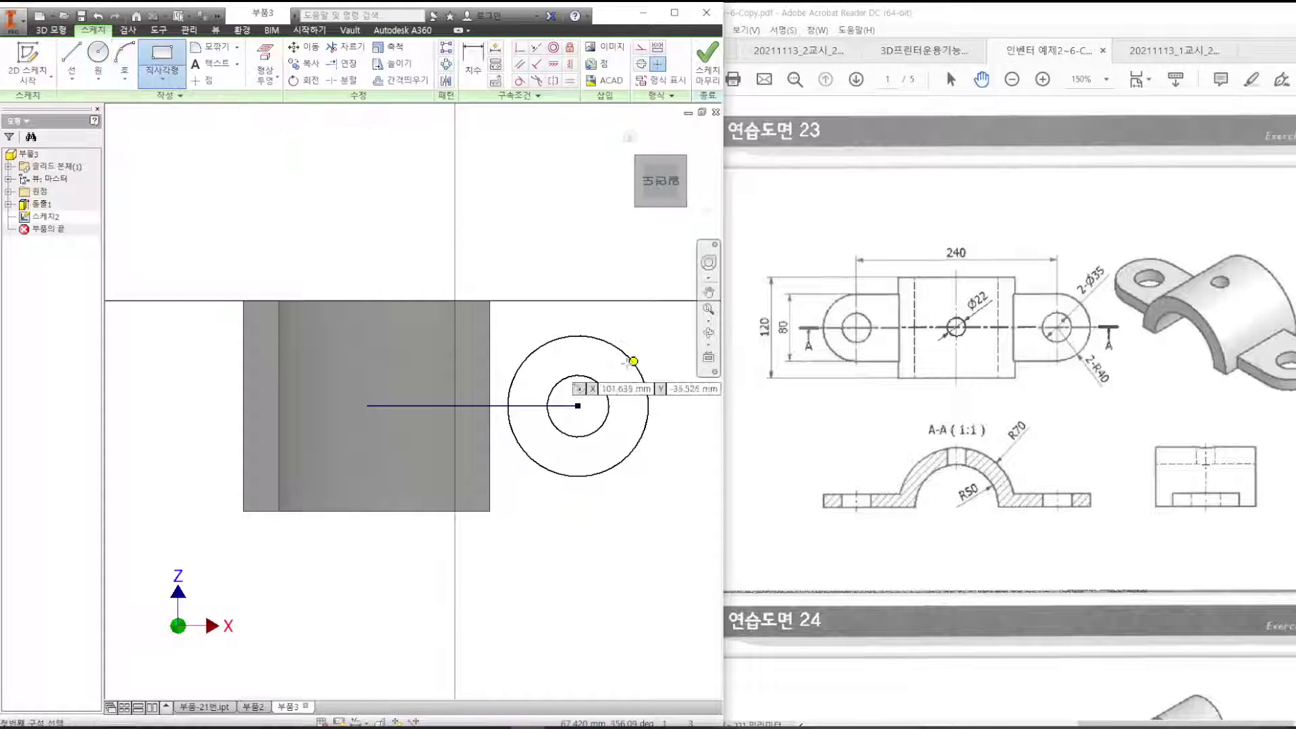
{"action": "left_click", "coordinate": [579, 334]}
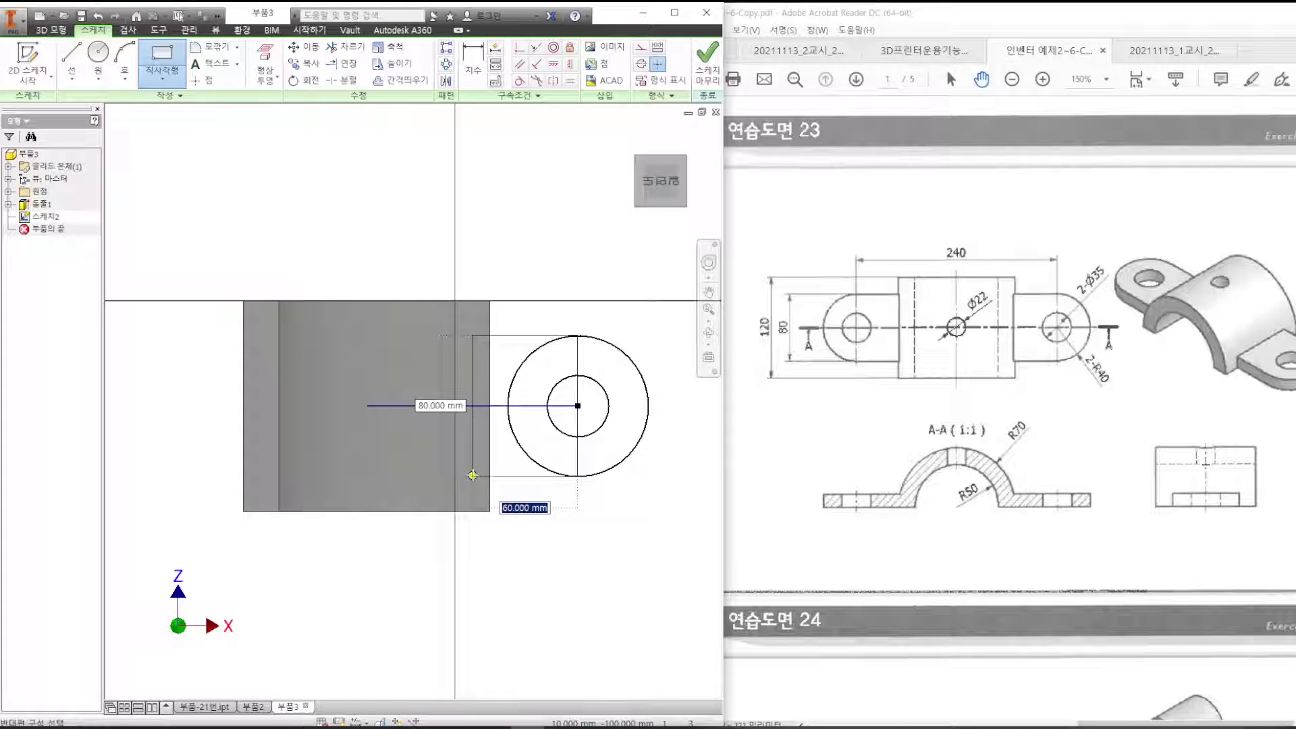
{"action": "type", "text": "60"}
{"action": "key", "text": "Tab"}
{"action": "type", "text": "8"}
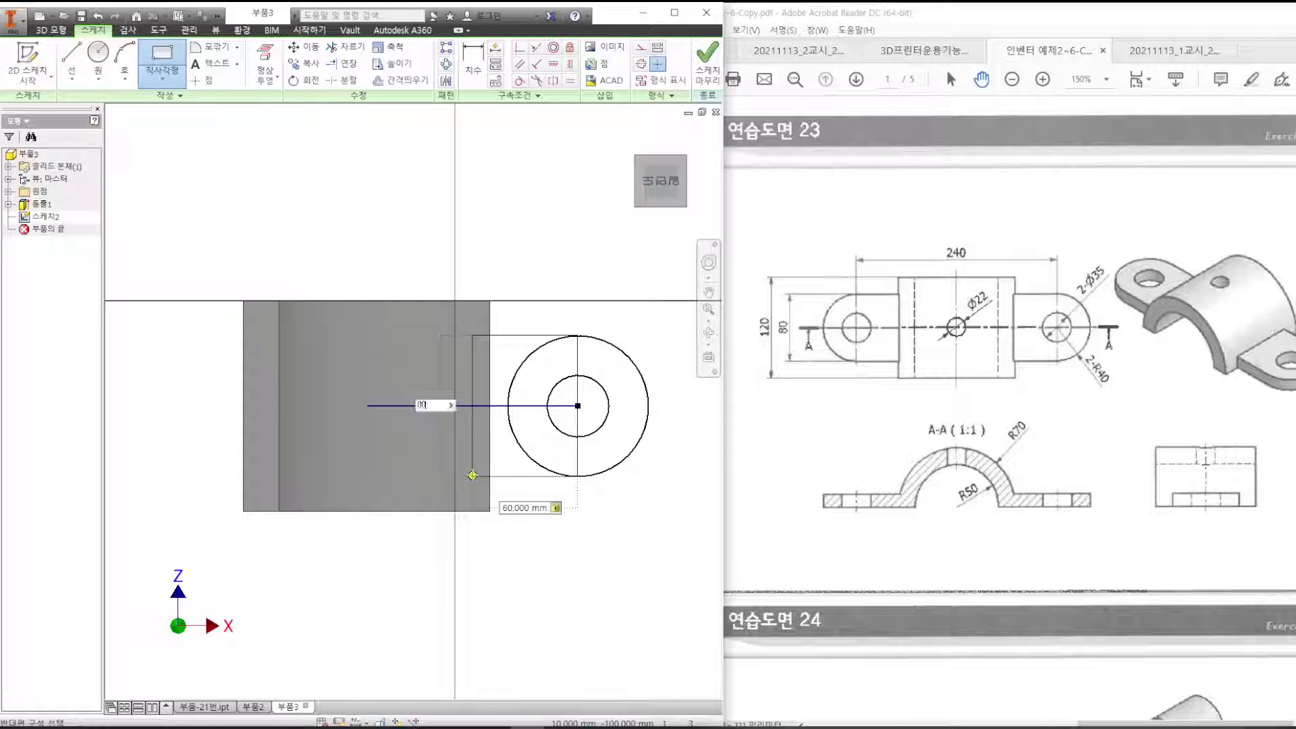
{"action": "key", "text": "Return"}
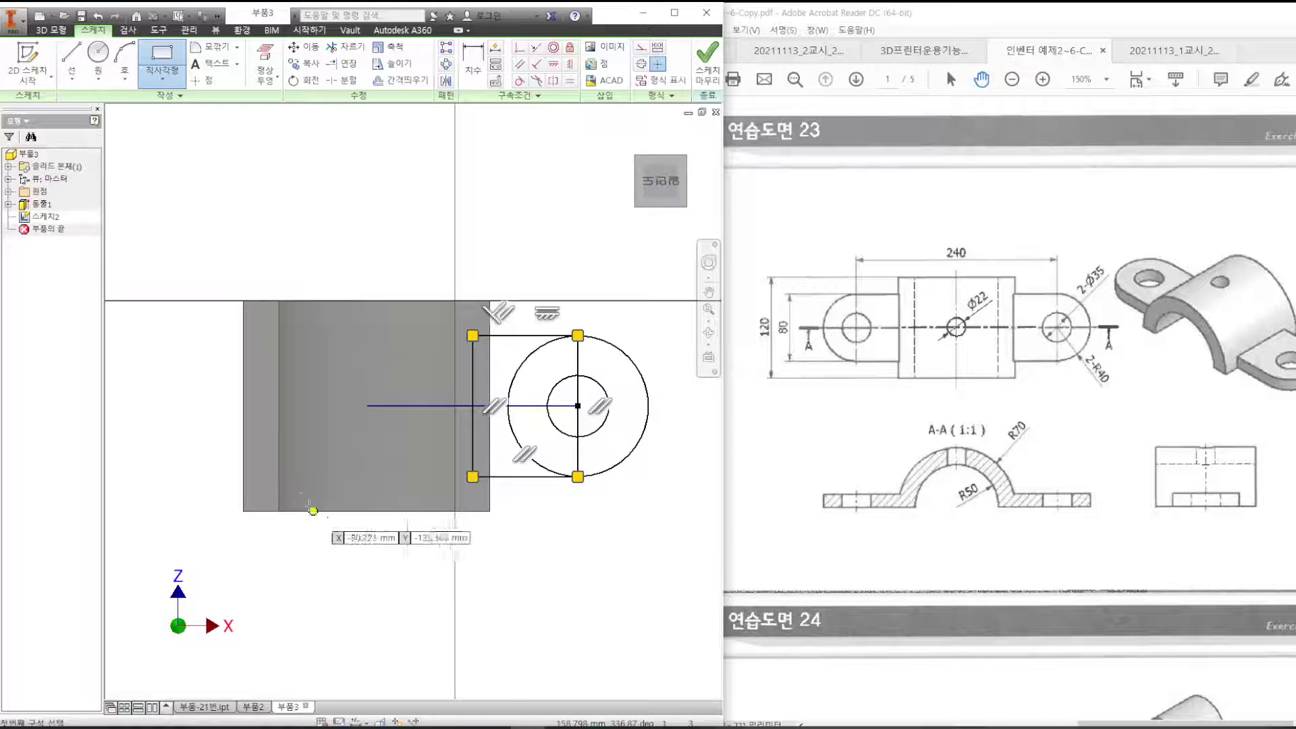
{"action": "key", "text": "Escape"}
{"action": "key", "text": "l"}
{"action": "left_click", "coordinate": [521, 368]}
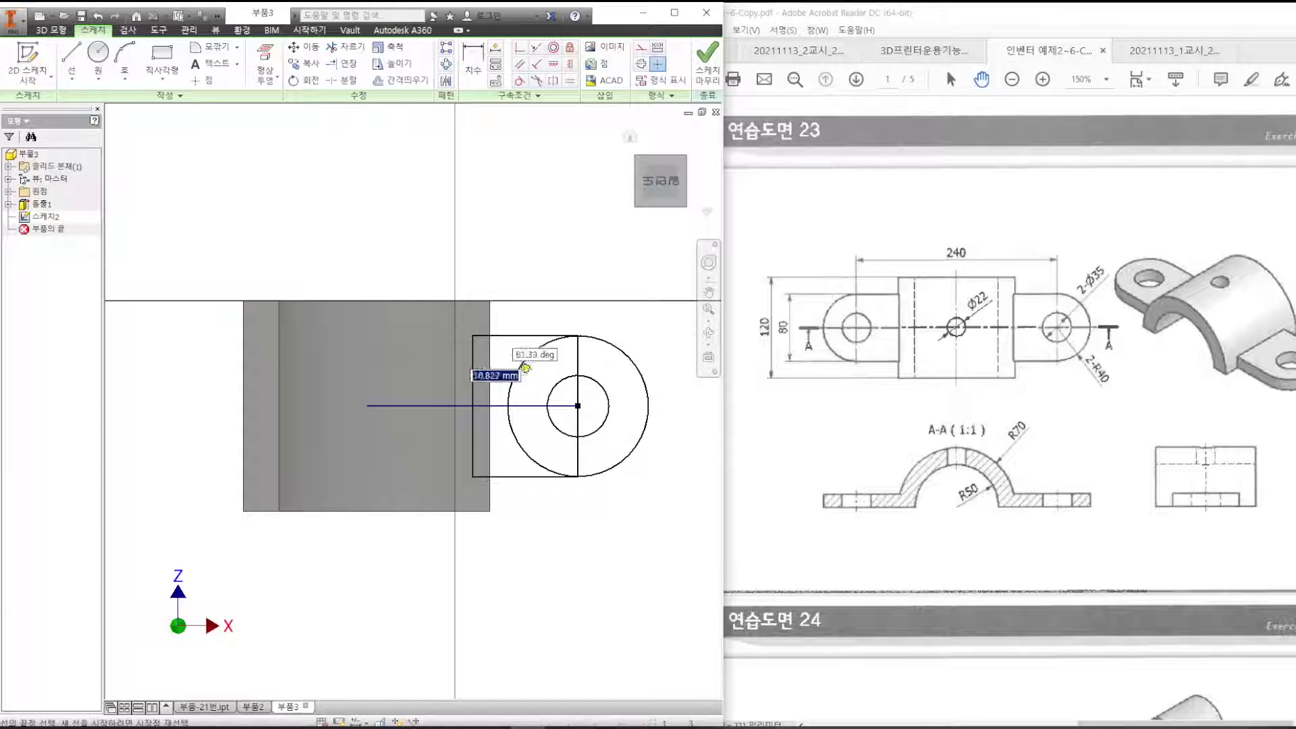
{"action": "key", "text": "Escape"}
Trim the inner half of the large circle and all lines inside the flange, leaving one rounded outline with its hole, and finish the sketch.
{"action": "key", "text": "x"}
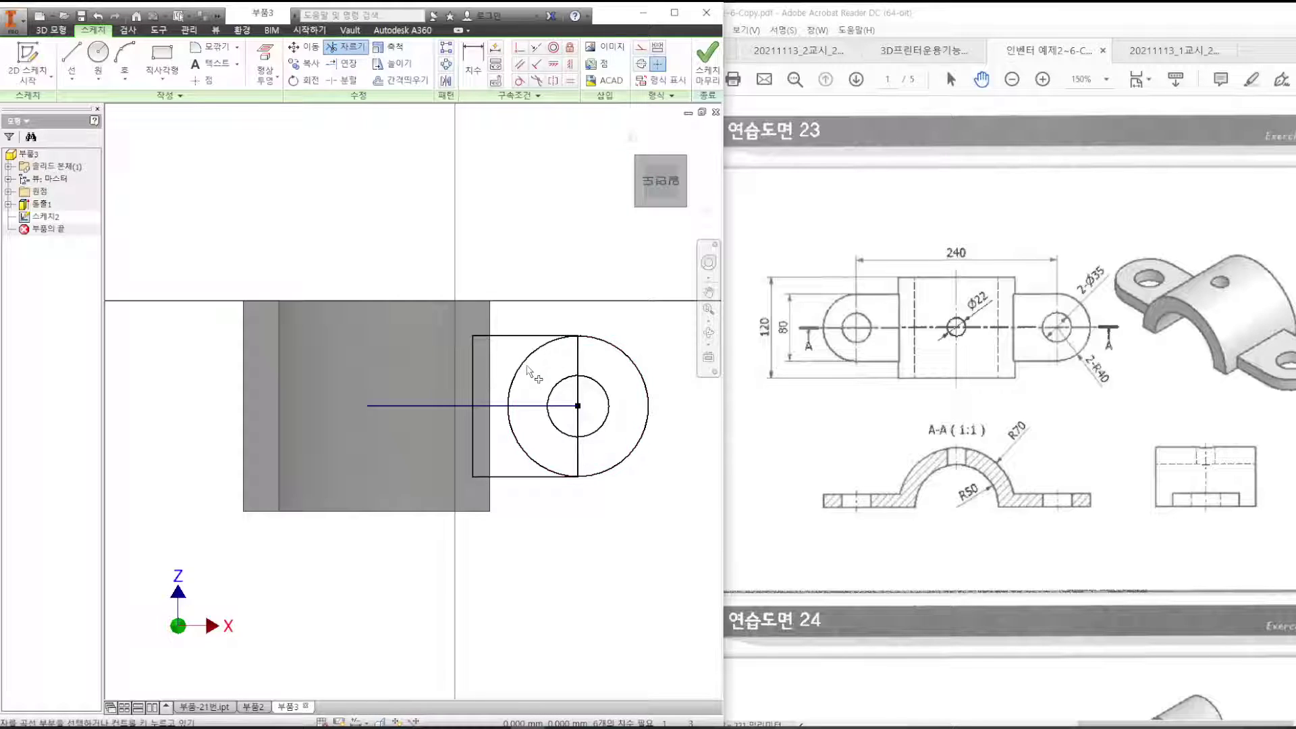
{"action": "left_click", "coordinate": [525, 371]}
{"action": "left_click", "coordinate": [520, 448]}
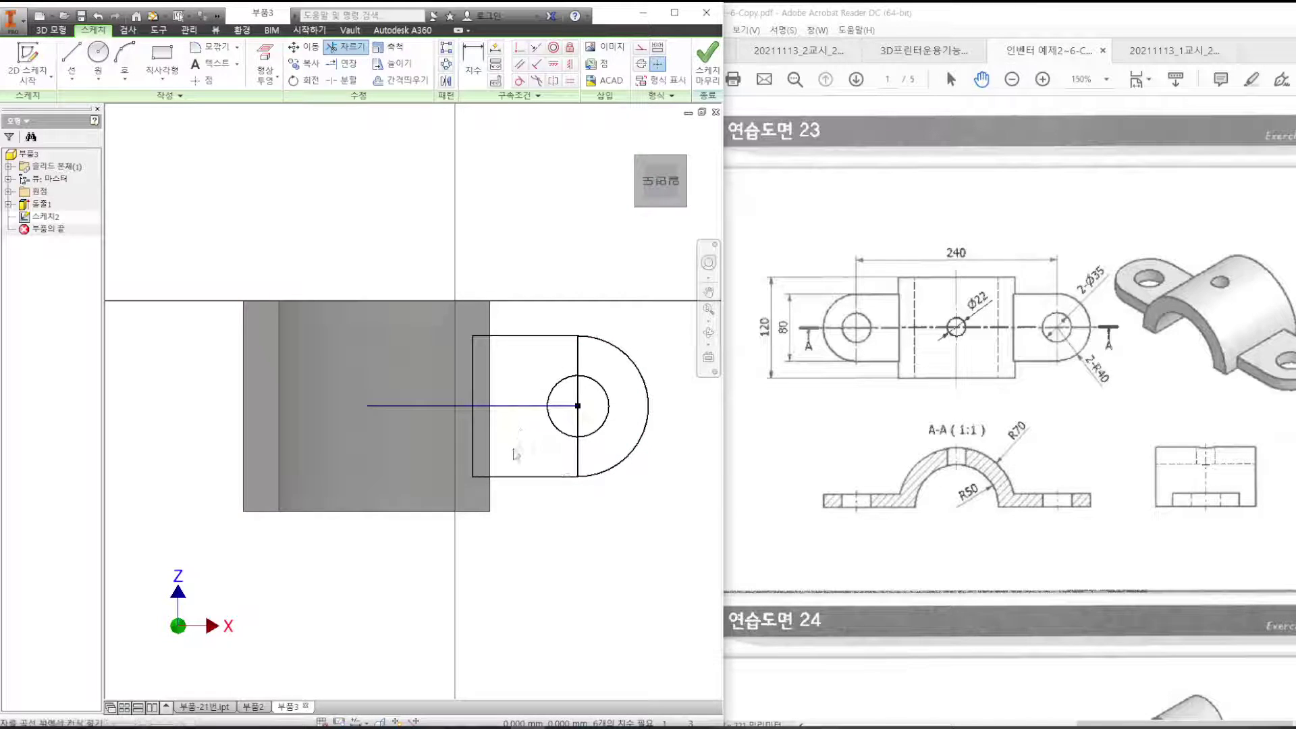
{"action": "left_click", "coordinate": [438, 406]}
{"action": "left_click", "coordinate": [564, 406]}
{"action": "left_click", "coordinate": [578, 414]}
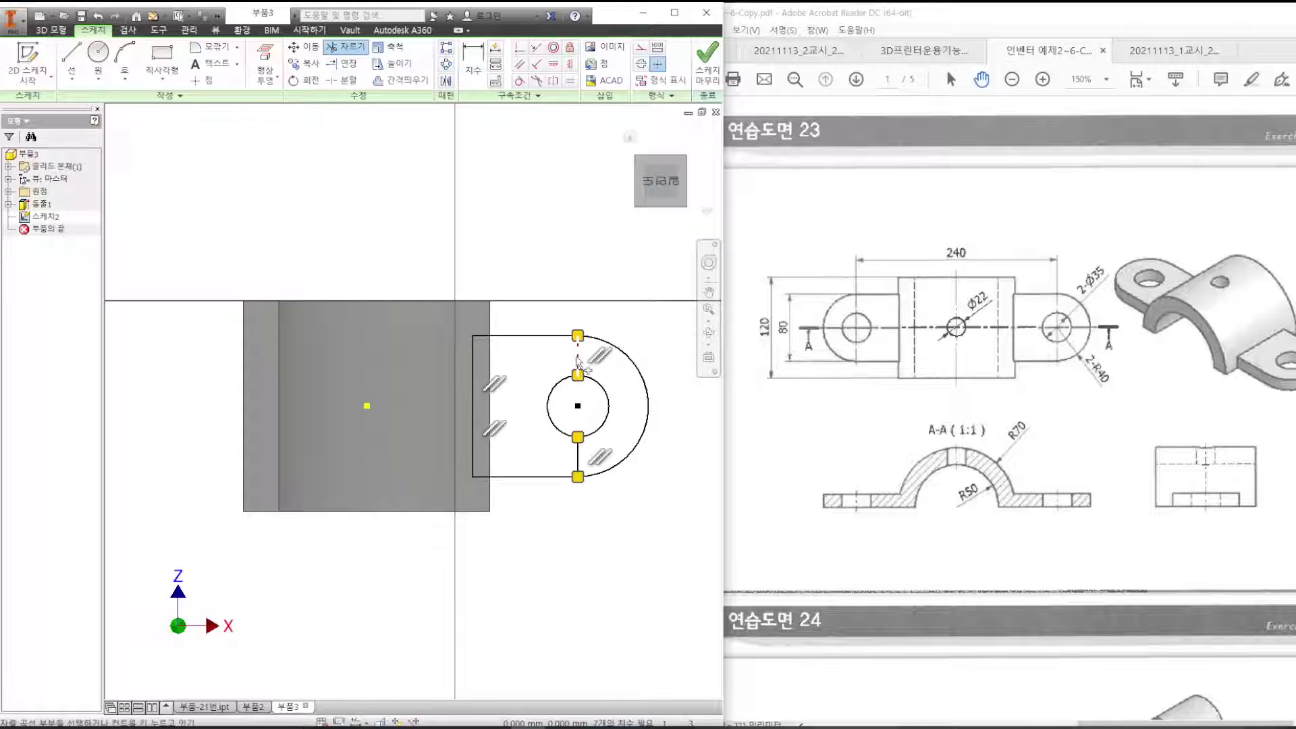
{"action": "left_click", "coordinate": [578, 356]}
{"action": "left_click", "coordinate": [577, 458]}
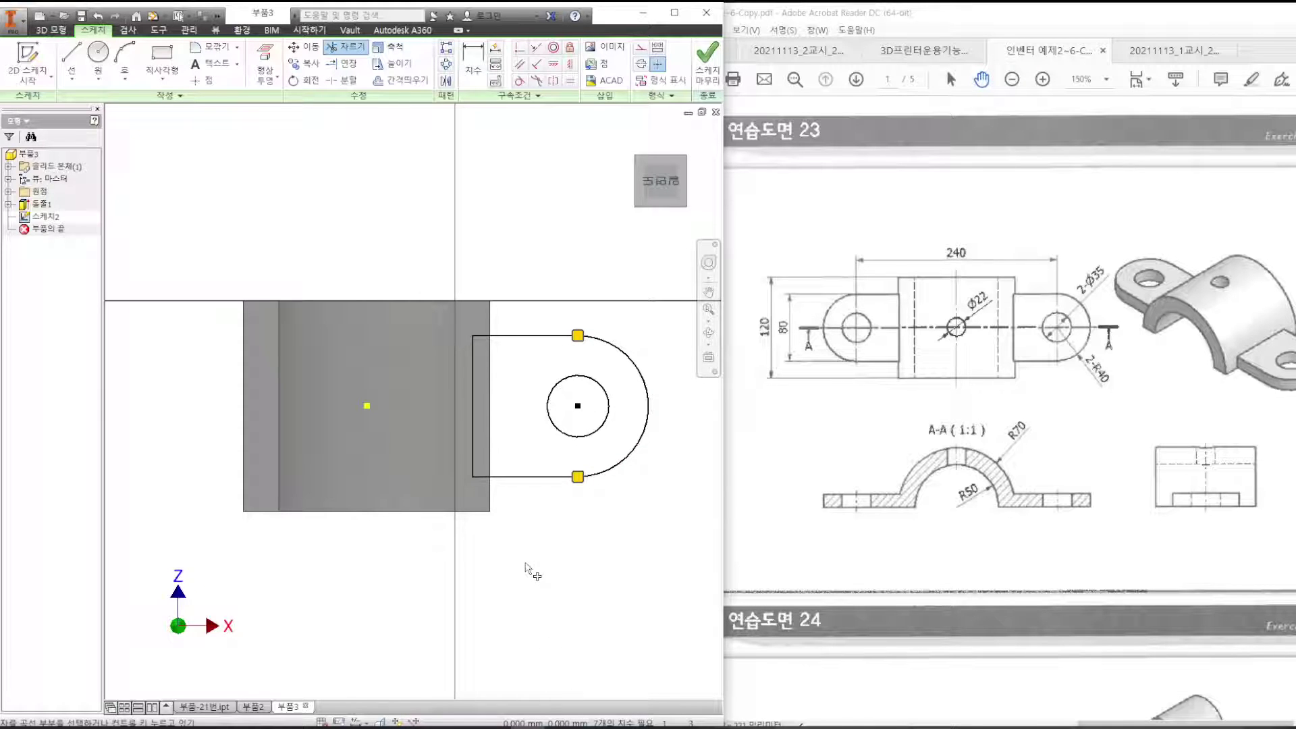
{"action": "left_click", "coordinate": [708, 64]}
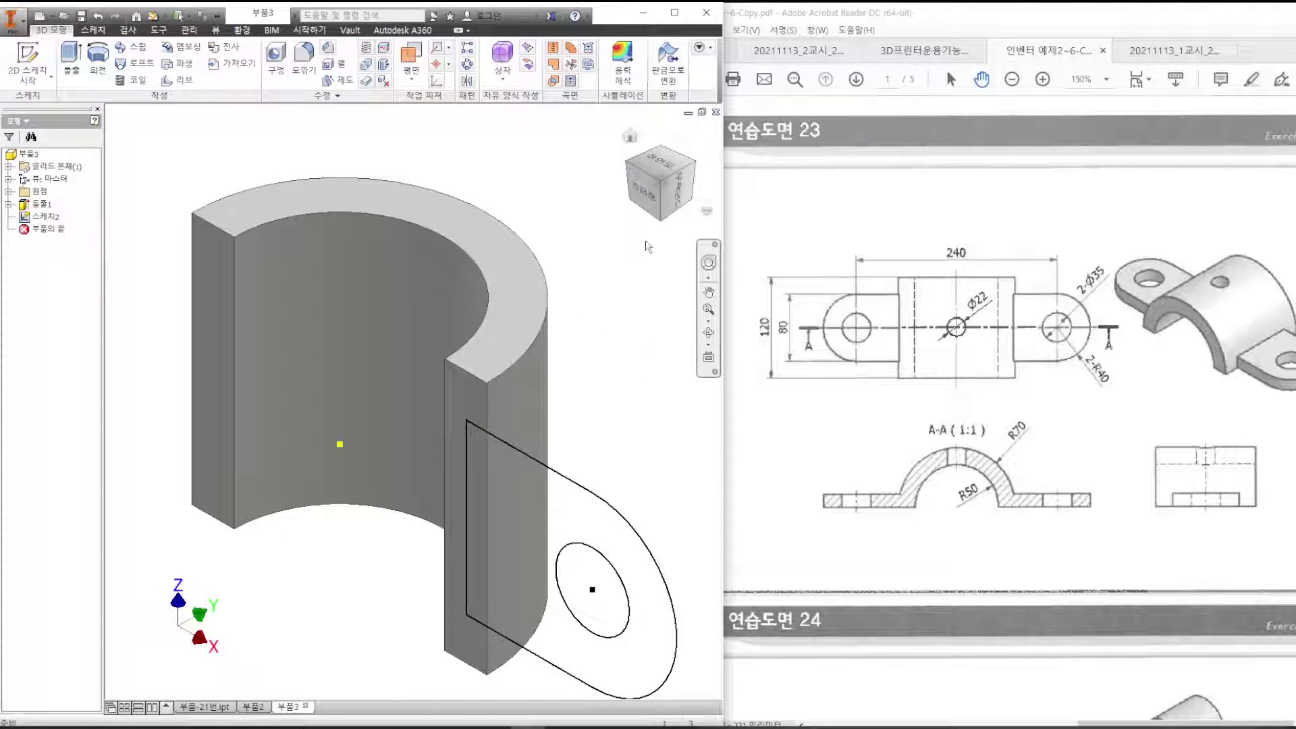
{"action": "left_click", "coordinate": [630, 135]}
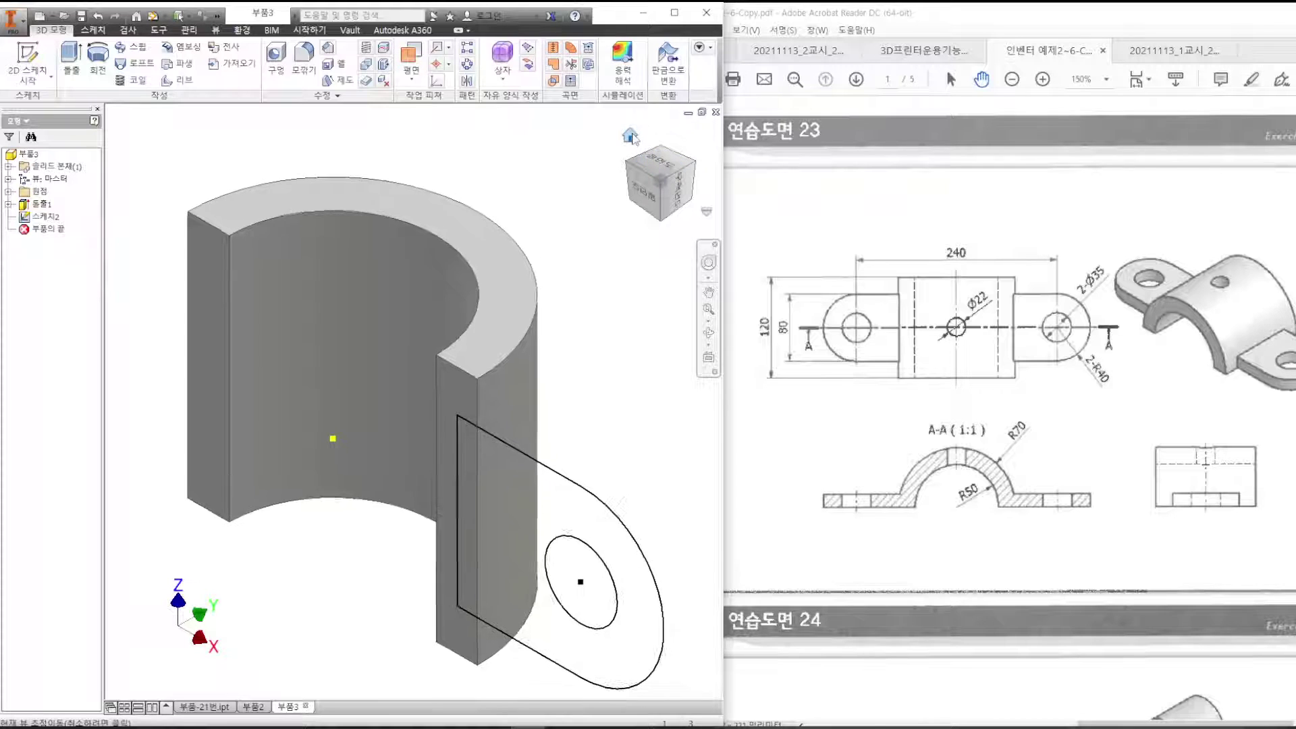
Orient the part isometrically with the arch upright, set this as the fit-to-view home view, and return to it once.
{"action": "left_click", "coordinate": [665, 162]}
{"action": "left_click", "coordinate": [690, 132]}
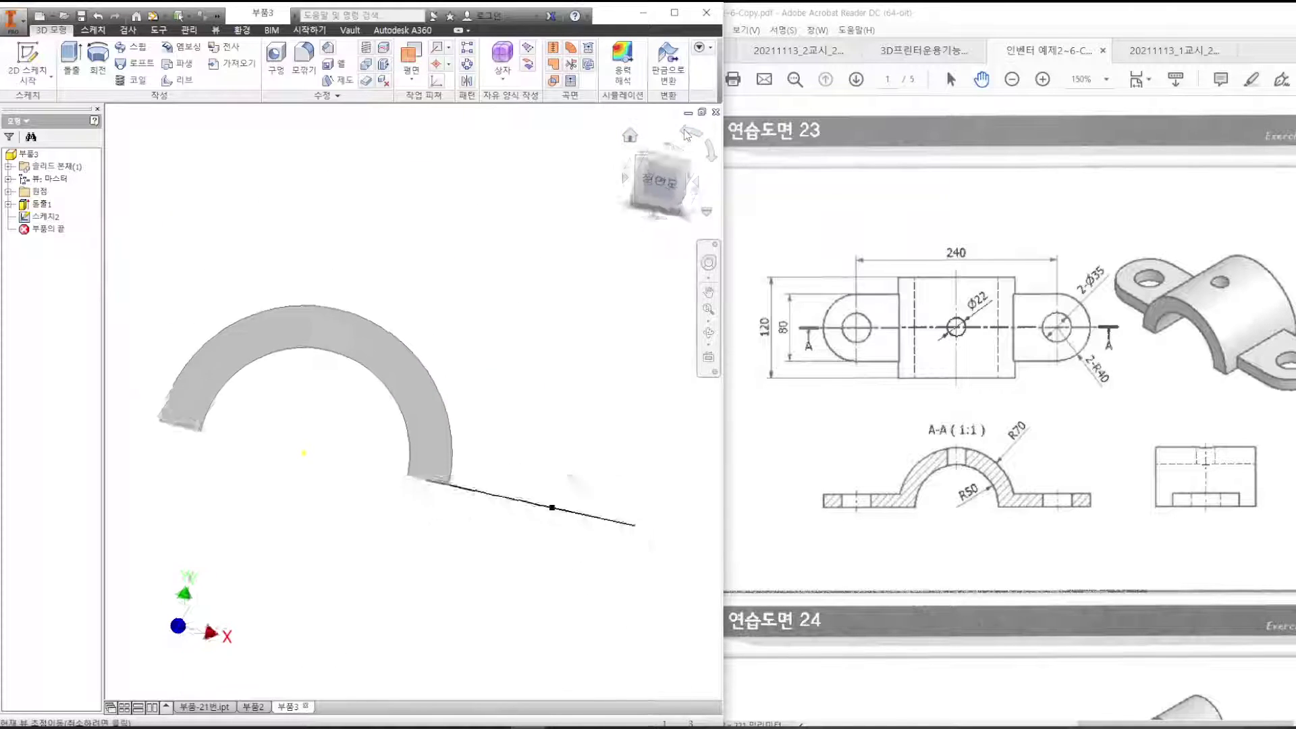
{"action": "left_click", "coordinate": [683, 161]}
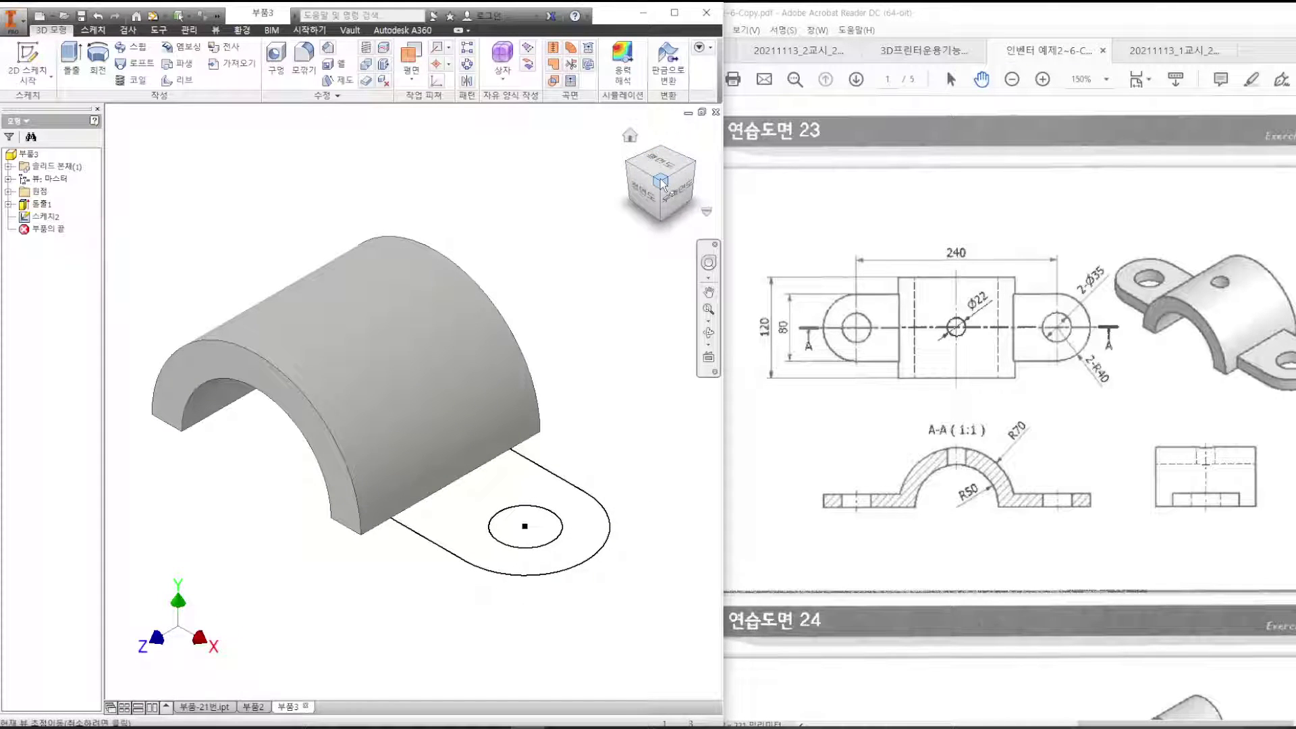
{"action": "right_click", "coordinate": [637, 136]}
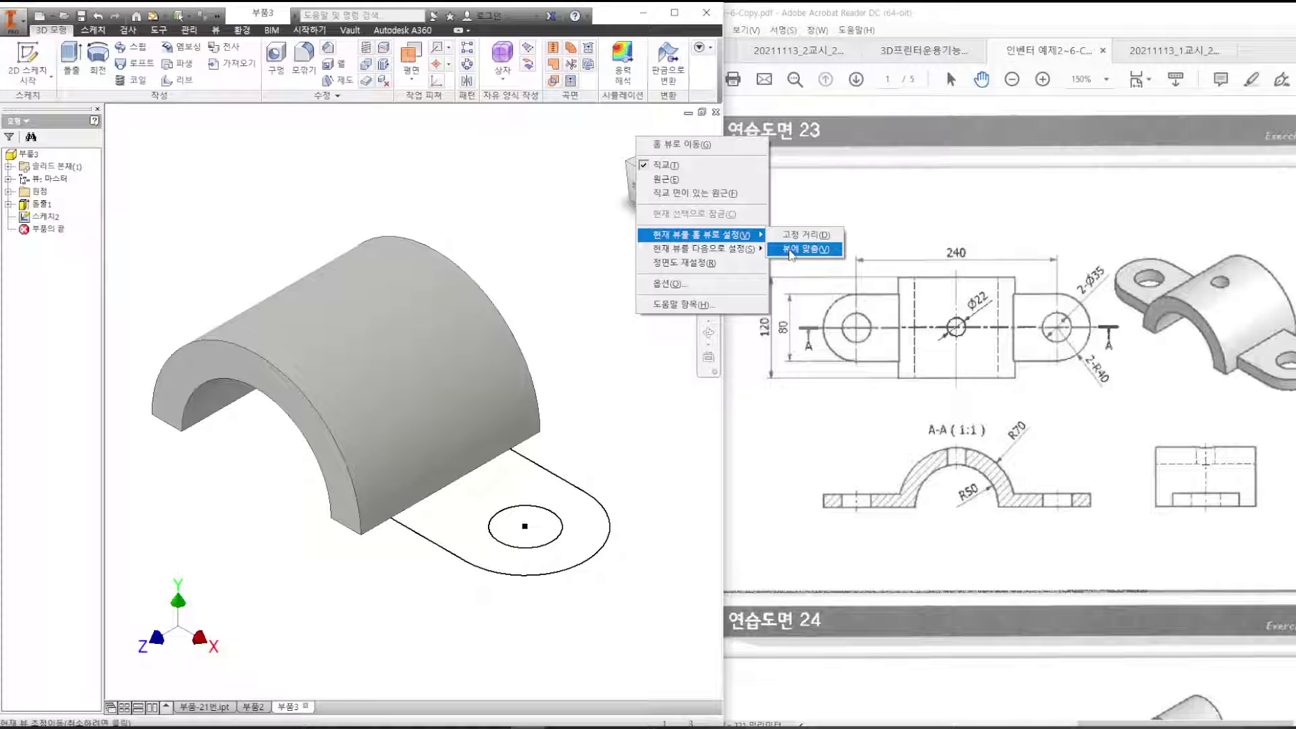
{"action": "left_click", "coordinate": [796, 249]}
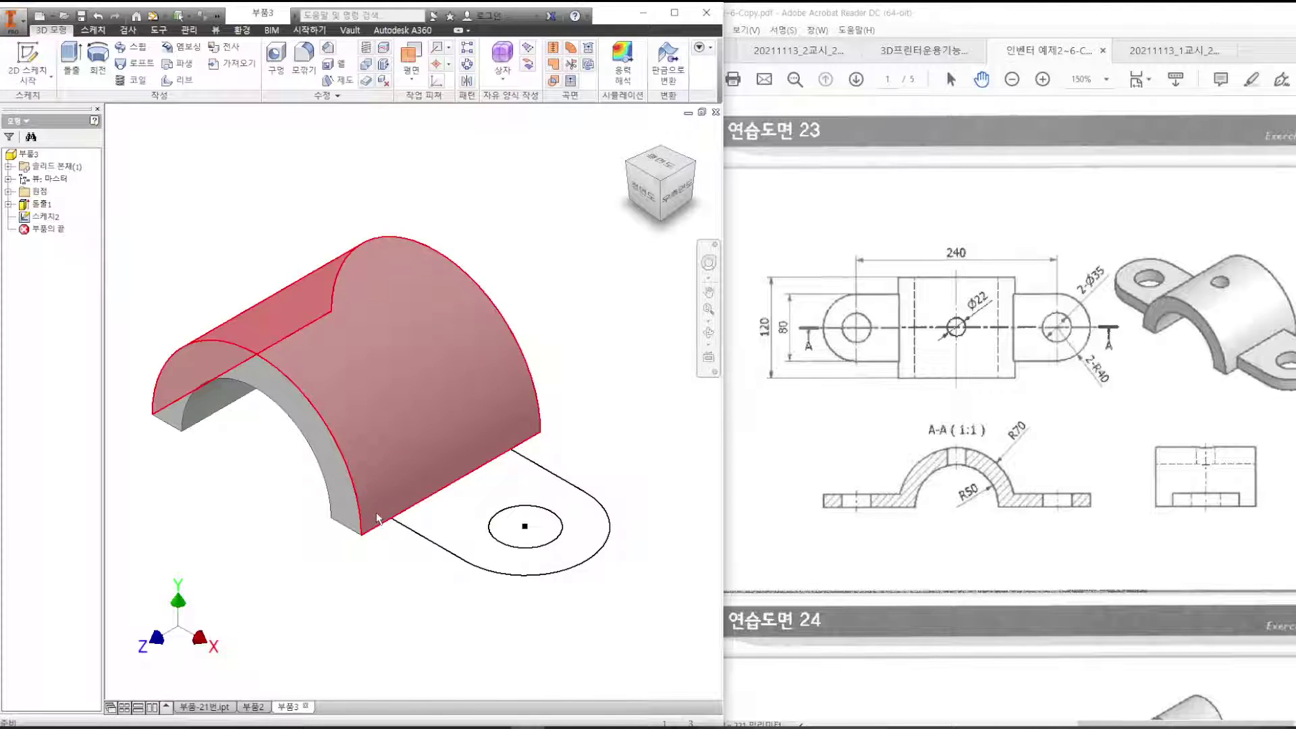
{"action": "middle_click_drag", "start_coordinate": [377, 518], "coordinate": [410, 414], "text": "shift"}
{"action": "middle_click_drag", "start_coordinate": [475, 325], "coordinate": [460, 413]}
{"action": "left_click", "coordinate": [630, 138]}
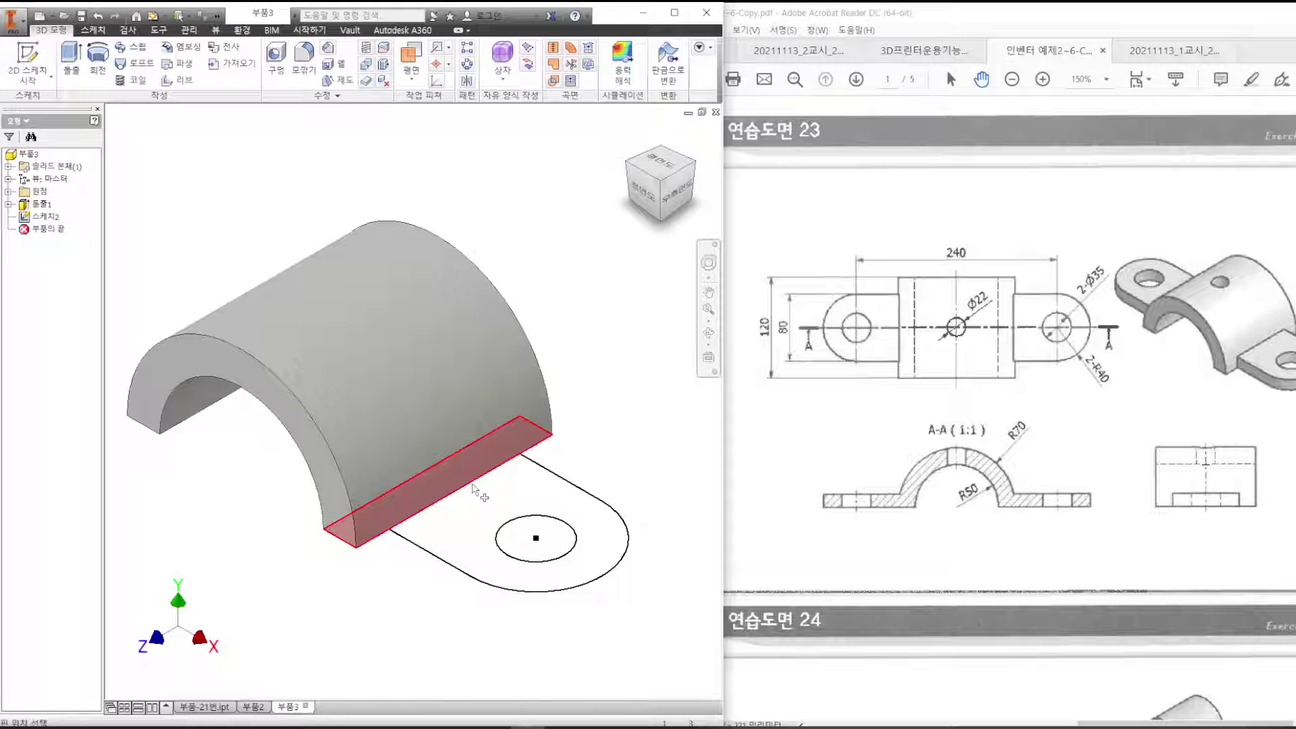
Extrude the rounded flange profile 15 mm upward, leaving its hole open, and join it to the half-ring body.
{"action": "left_click", "coordinate": [77, 71]}
{"action": "left_click", "coordinate": [451, 524]}
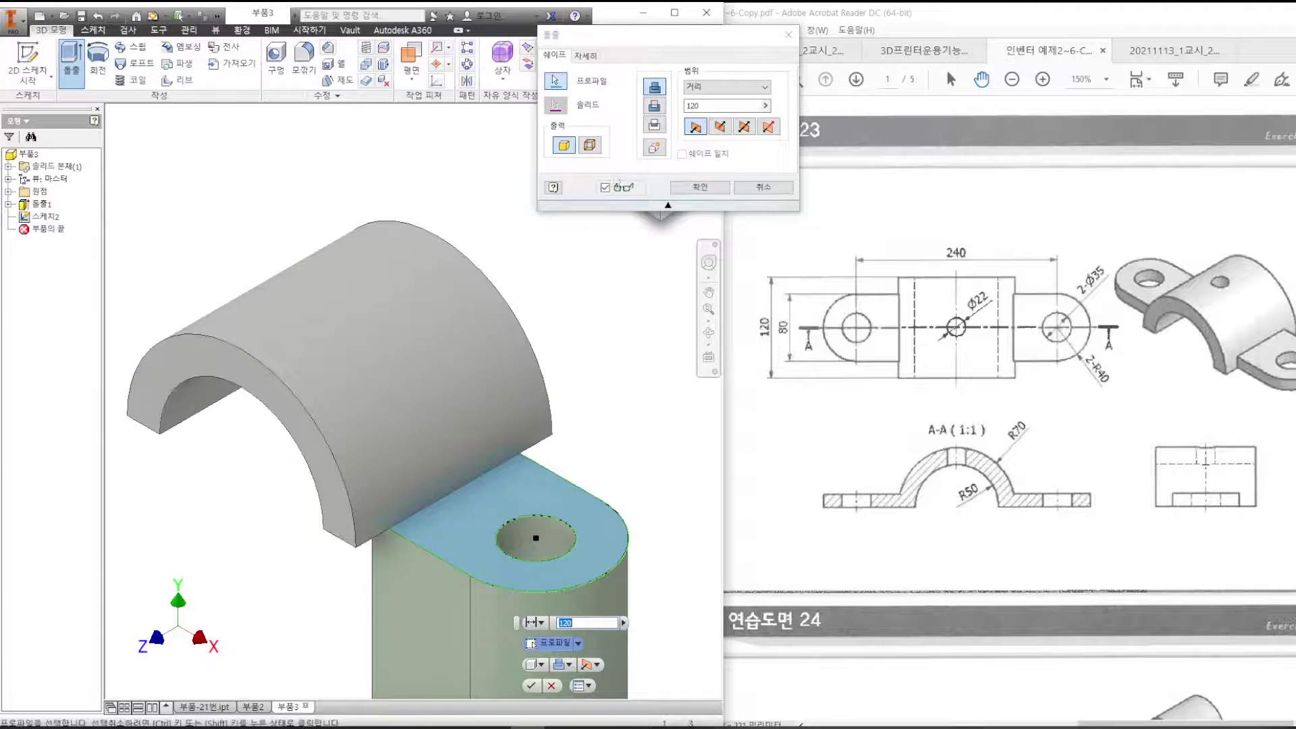
{"action": "left_click", "coordinate": [720, 126]}
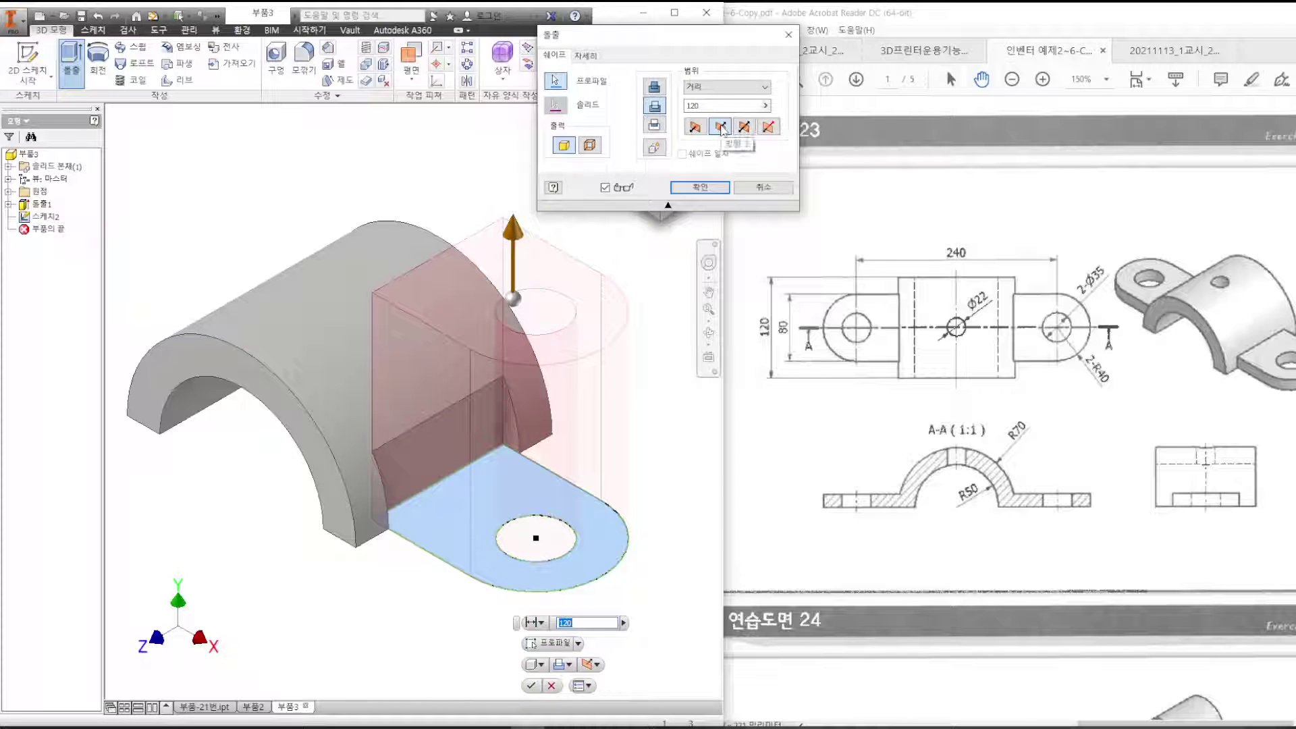
{"action": "left_click_drag", "start_coordinate": [722, 108], "coordinate": [574, 112]}
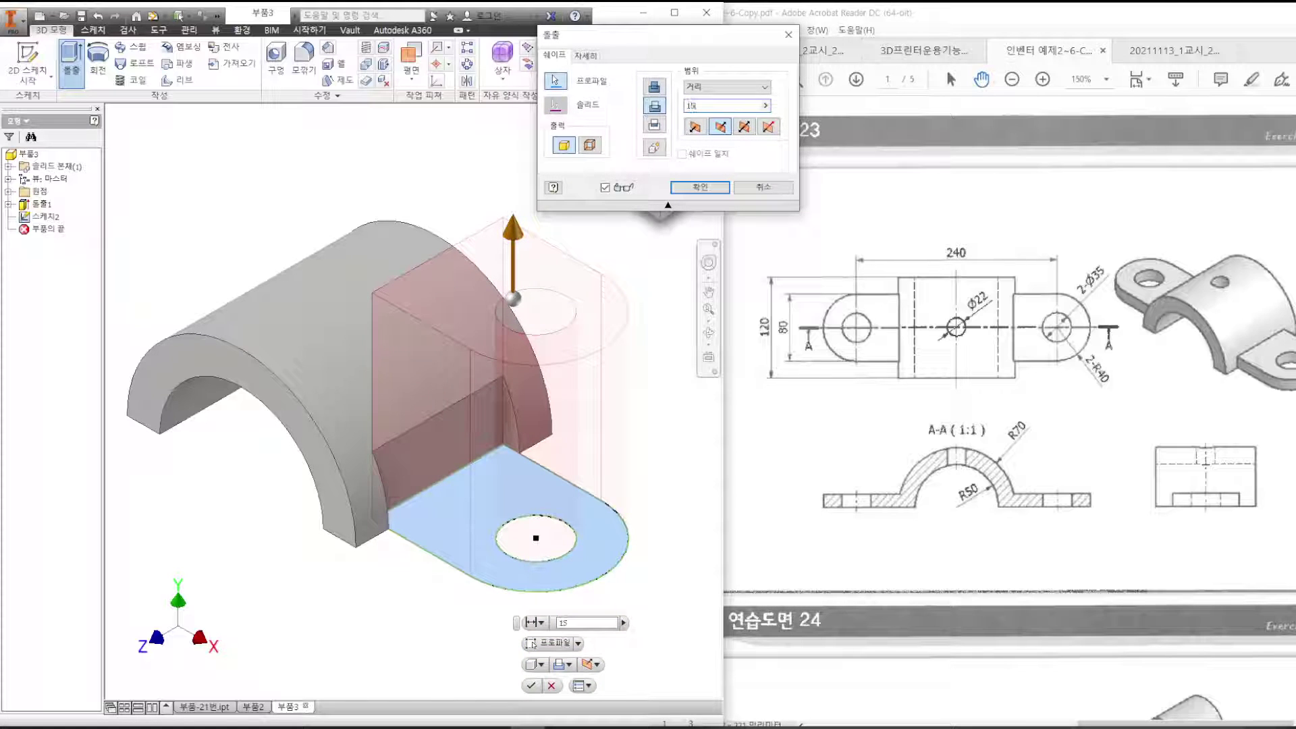
{"action": "left_click", "coordinate": [655, 88]}
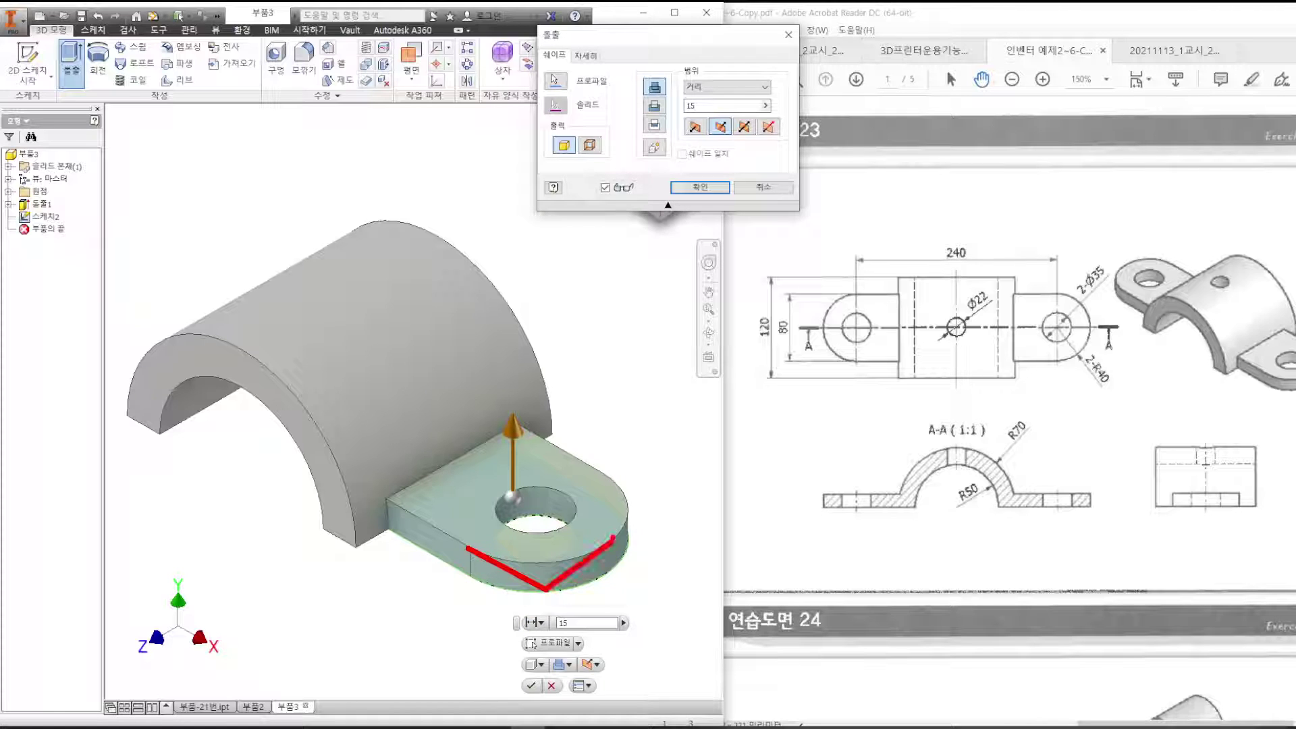
{"action": "left_click_drag", "start_coordinate": [611, 473], "coordinate": [642, 492]}
{"action": "mouse_move", "coordinate": [610, 628]}
{"action": "left_mouse_down"}
{"action": "mouse_move", "coordinate": [394, 592]}
{"action": "mouse_move", "coordinate": [685, 567]}
{"action": "mouse_move", "coordinate": [543, 660]}
{"action": "left_mouse_up"}
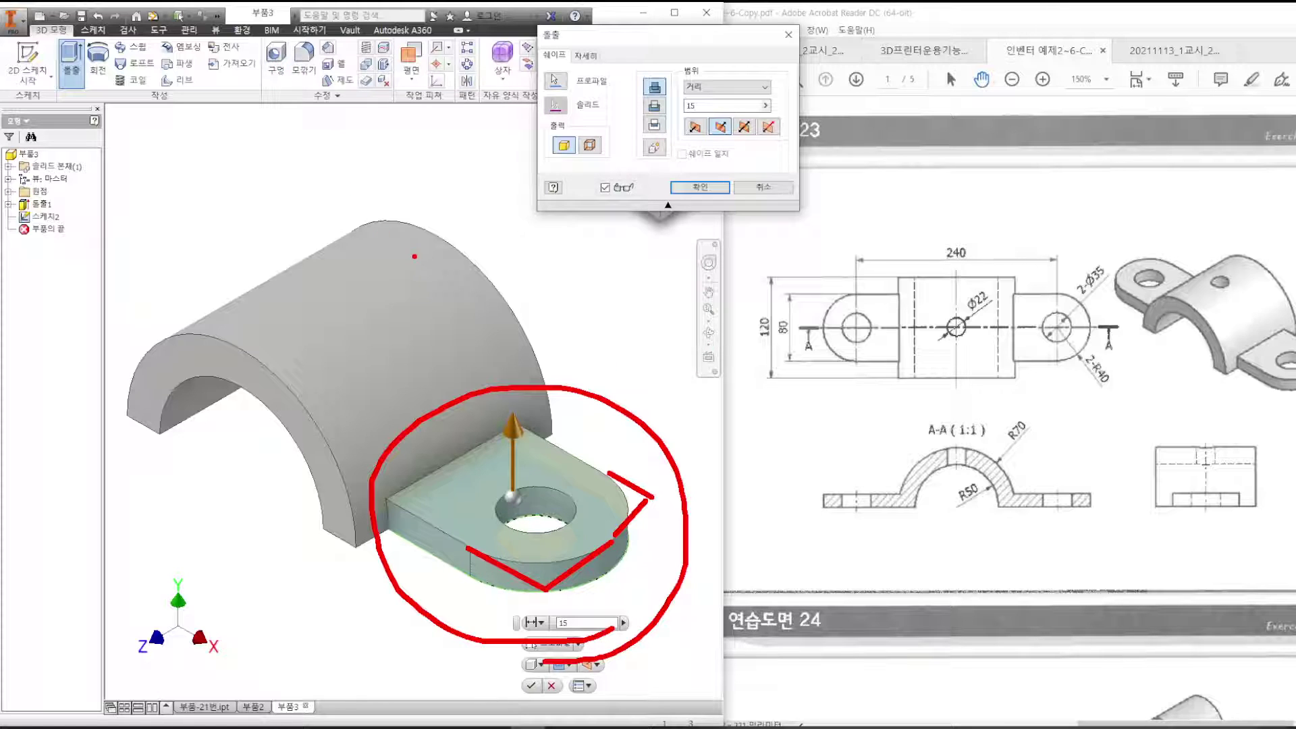
{"action": "key", "text": "Escape"}
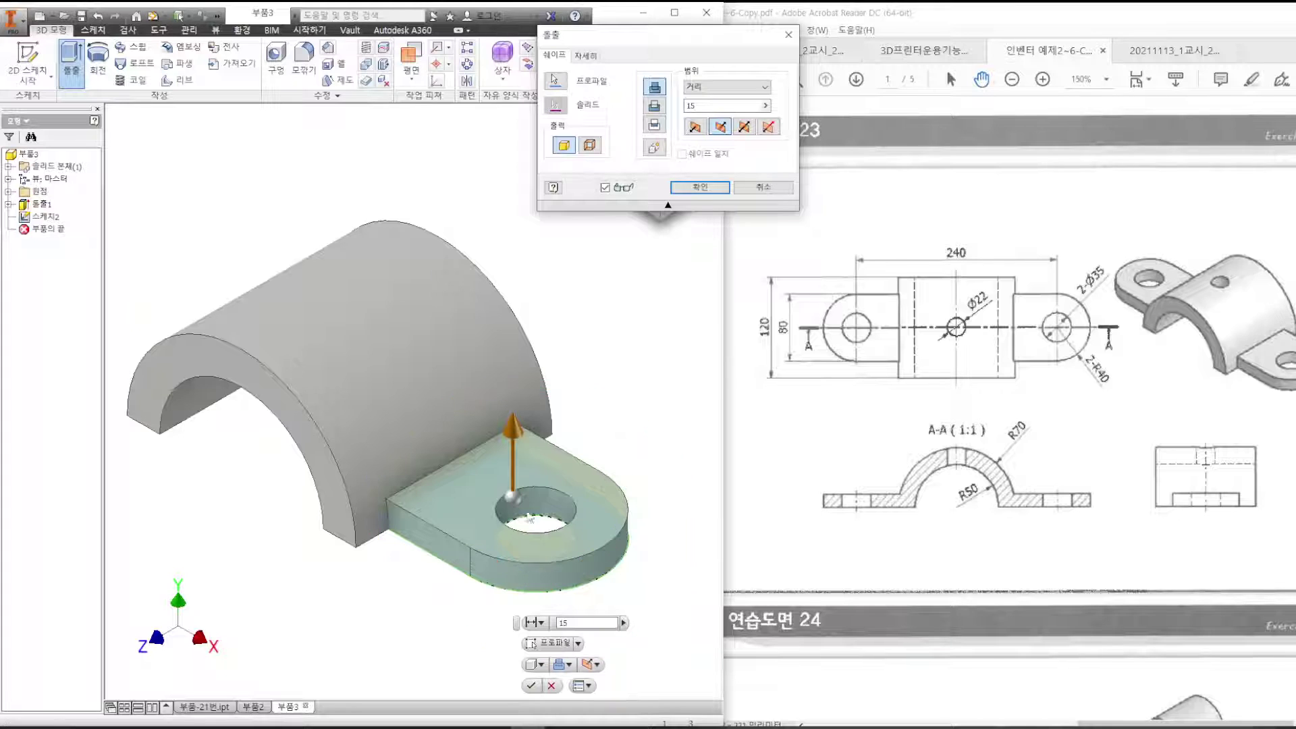
{"action": "left_click", "coordinate": [702, 188]}
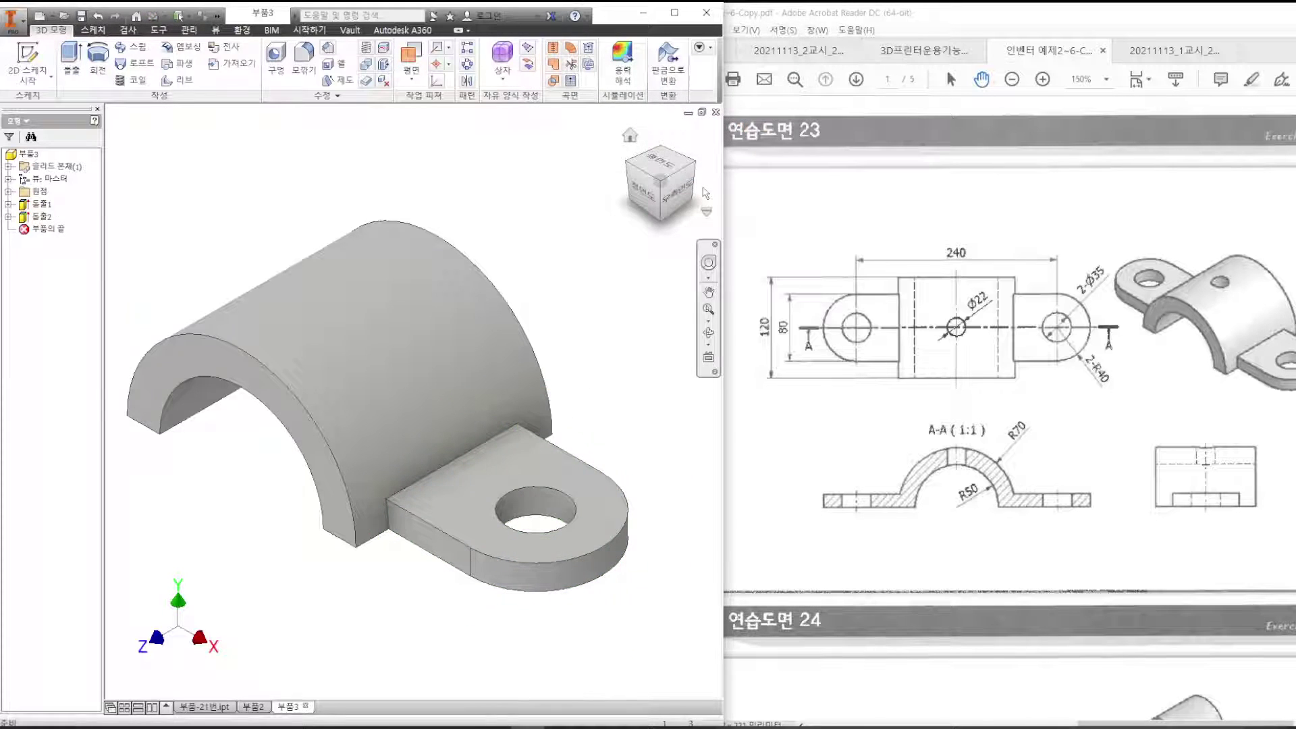
Try mirroring the flange extrusion about the origin's YZ plane to the opposite side of the body.
{"action": "left_click", "coordinate": [466, 80]}
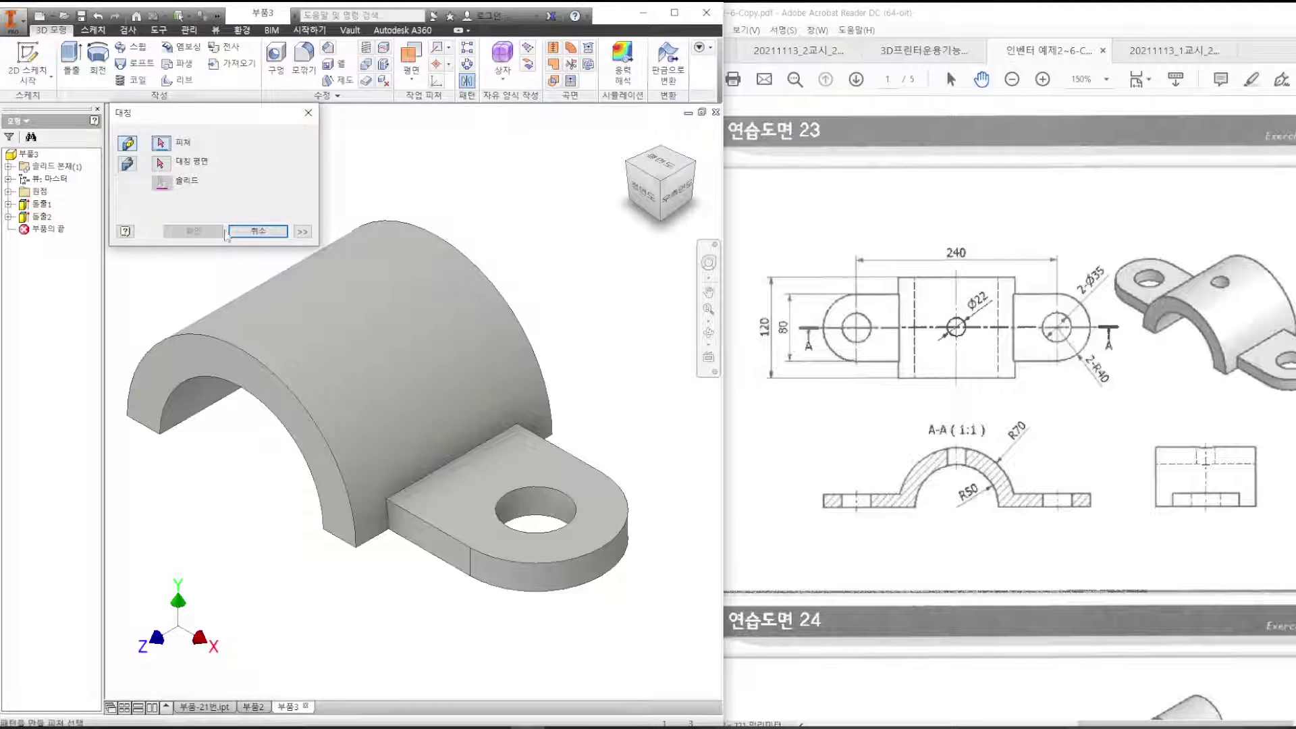
{"action": "left_click", "coordinate": [481, 511]}
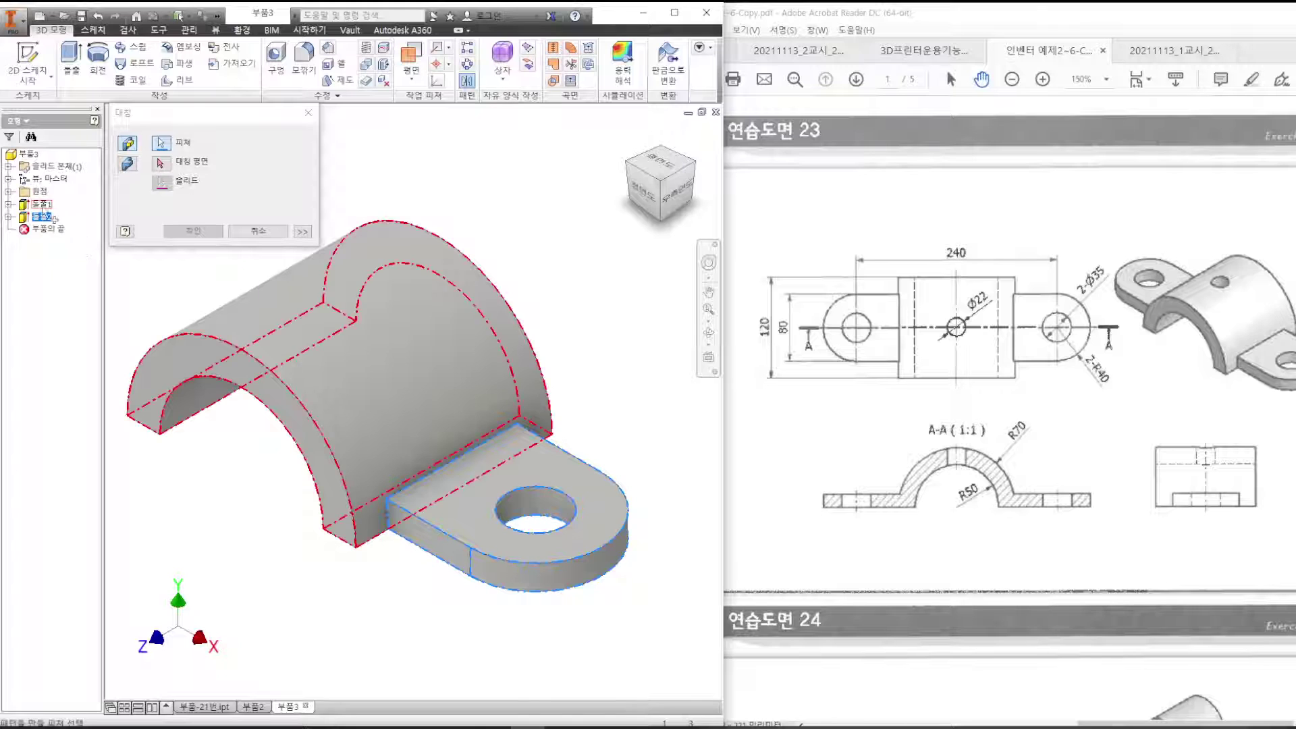
{"action": "left_click", "coordinate": [159, 164]}
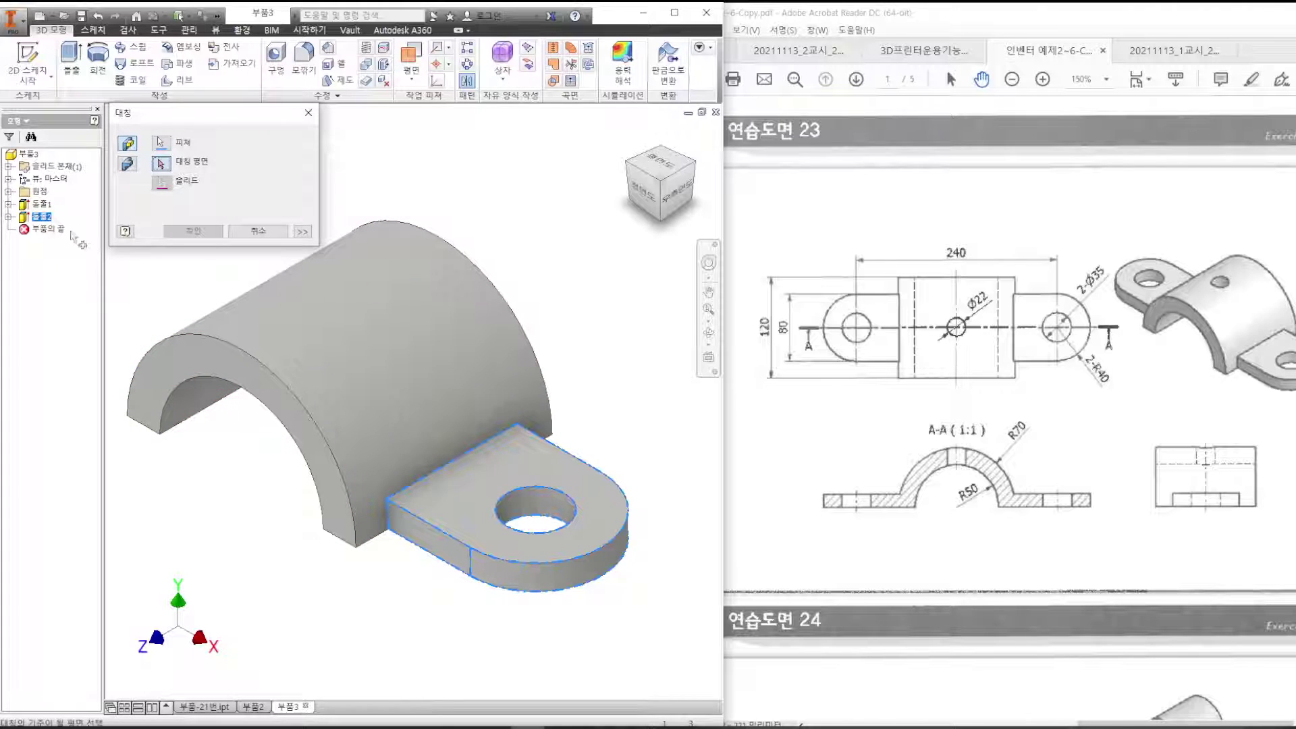
{"action": "left_click", "coordinate": [8, 191]}
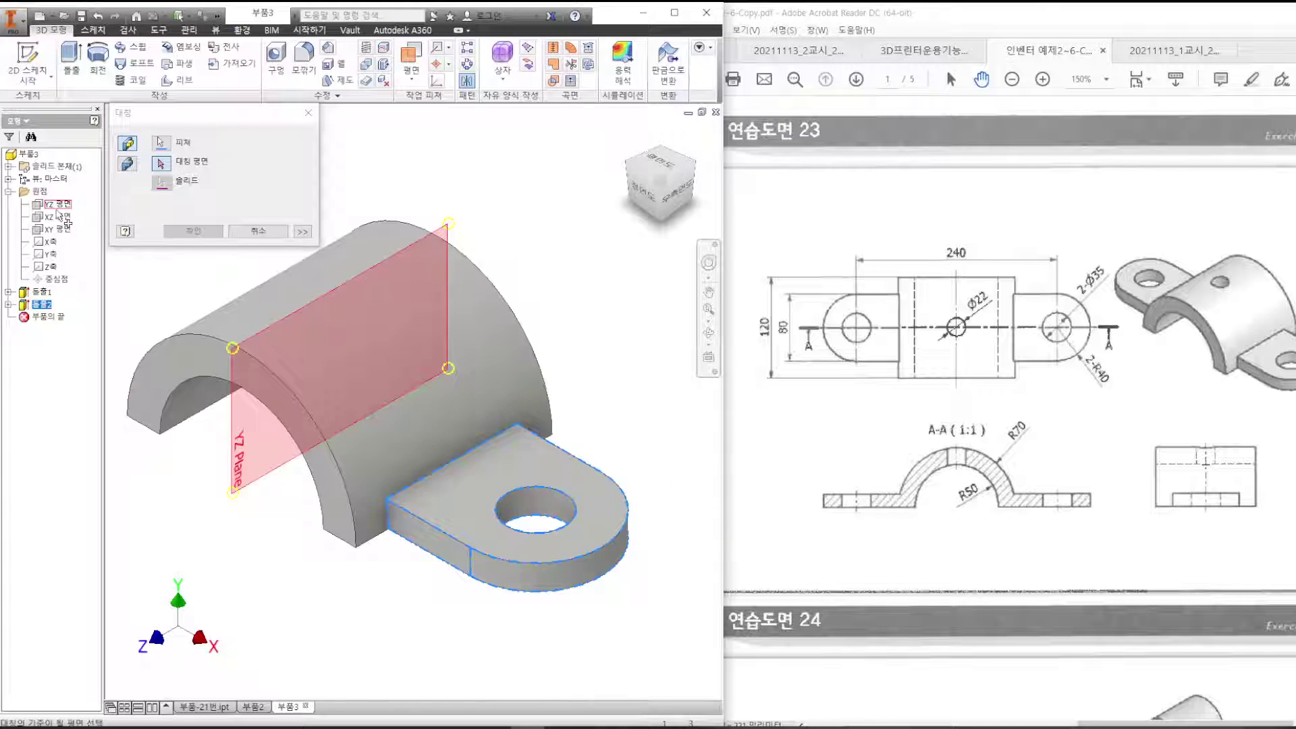
{"action": "left_click", "coordinate": [58, 205]}
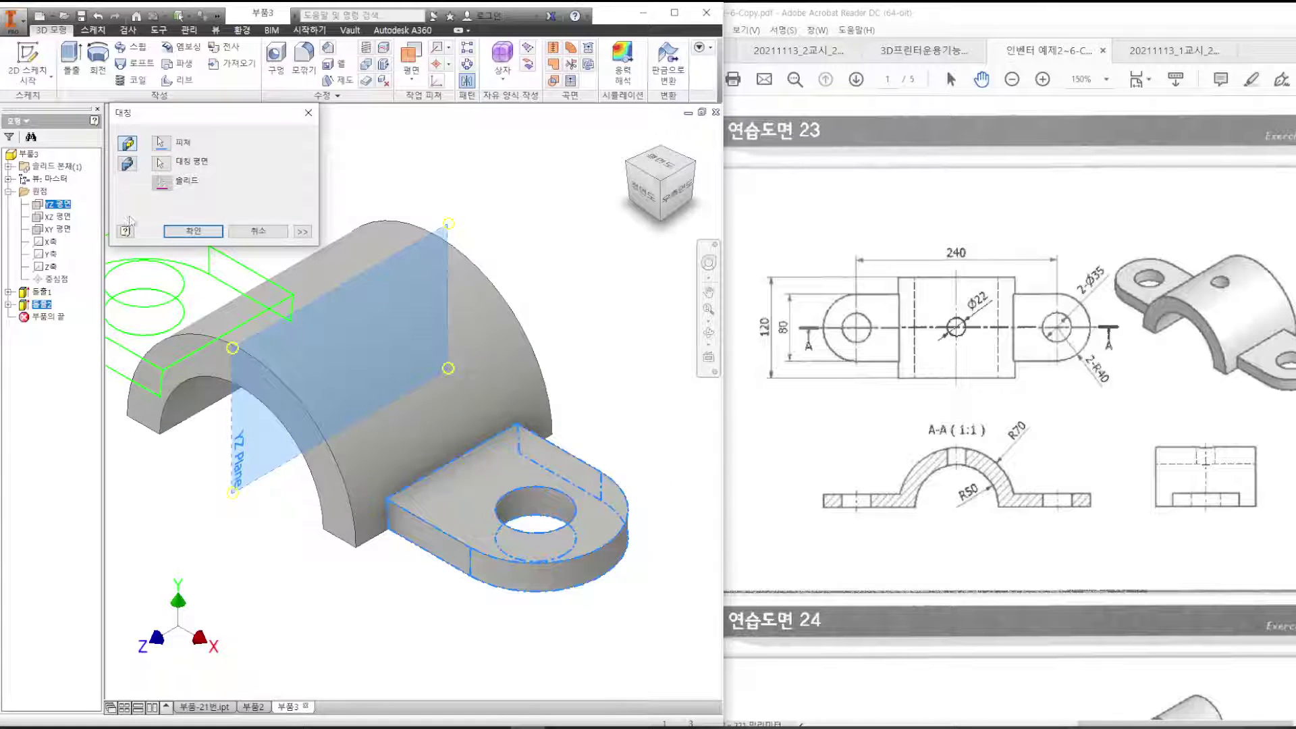
{"action": "left_click", "coordinate": [195, 231]}
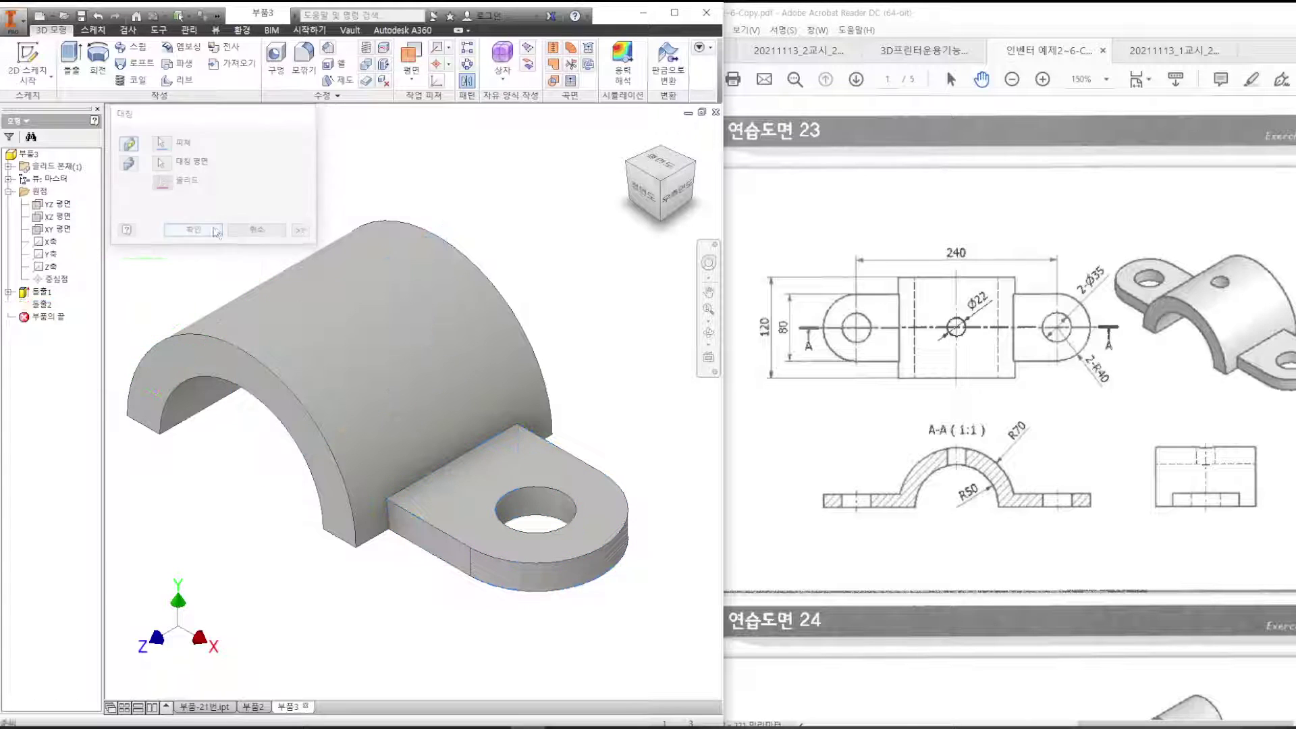
Mirror the flange with its hole across the YZ plane so the half-ring body has a flange on both sides.
{"action": "left_click", "coordinate": [468, 81]}
{"action": "left_click", "coordinate": [584, 491]}
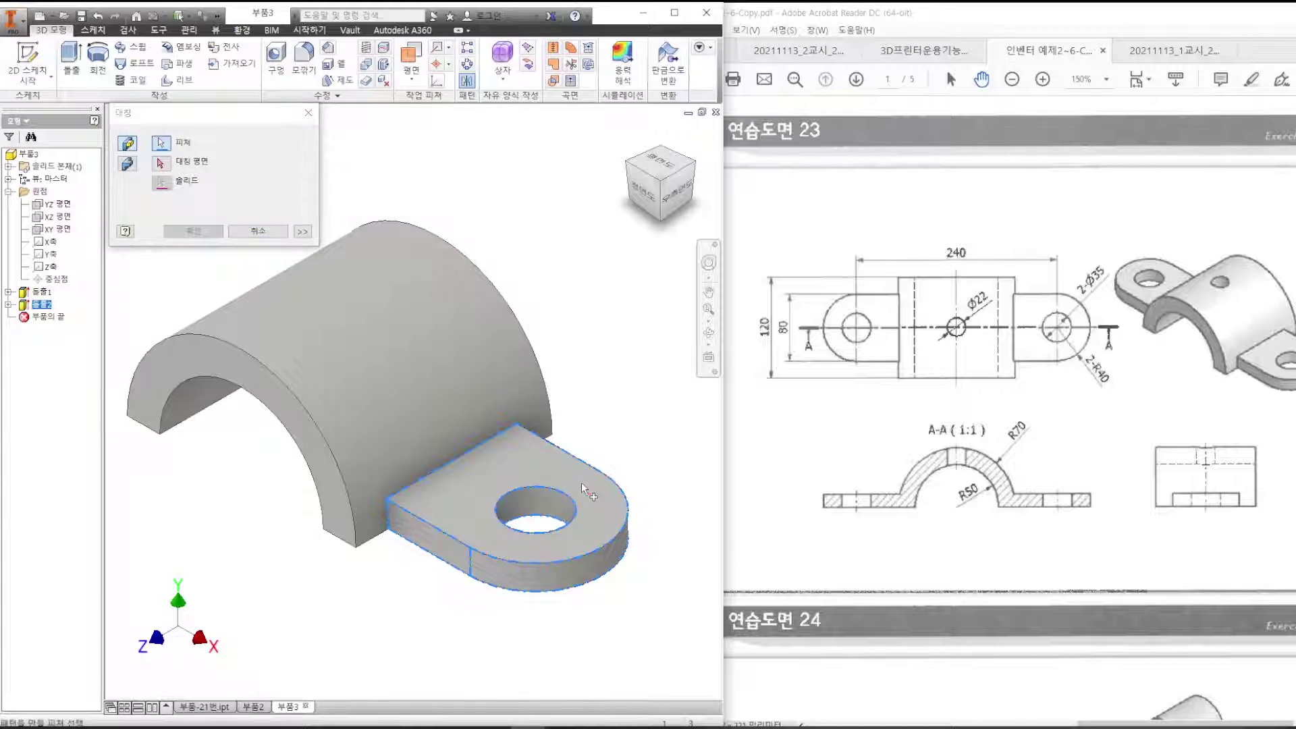
{"action": "left_click", "coordinate": [162, 164]}
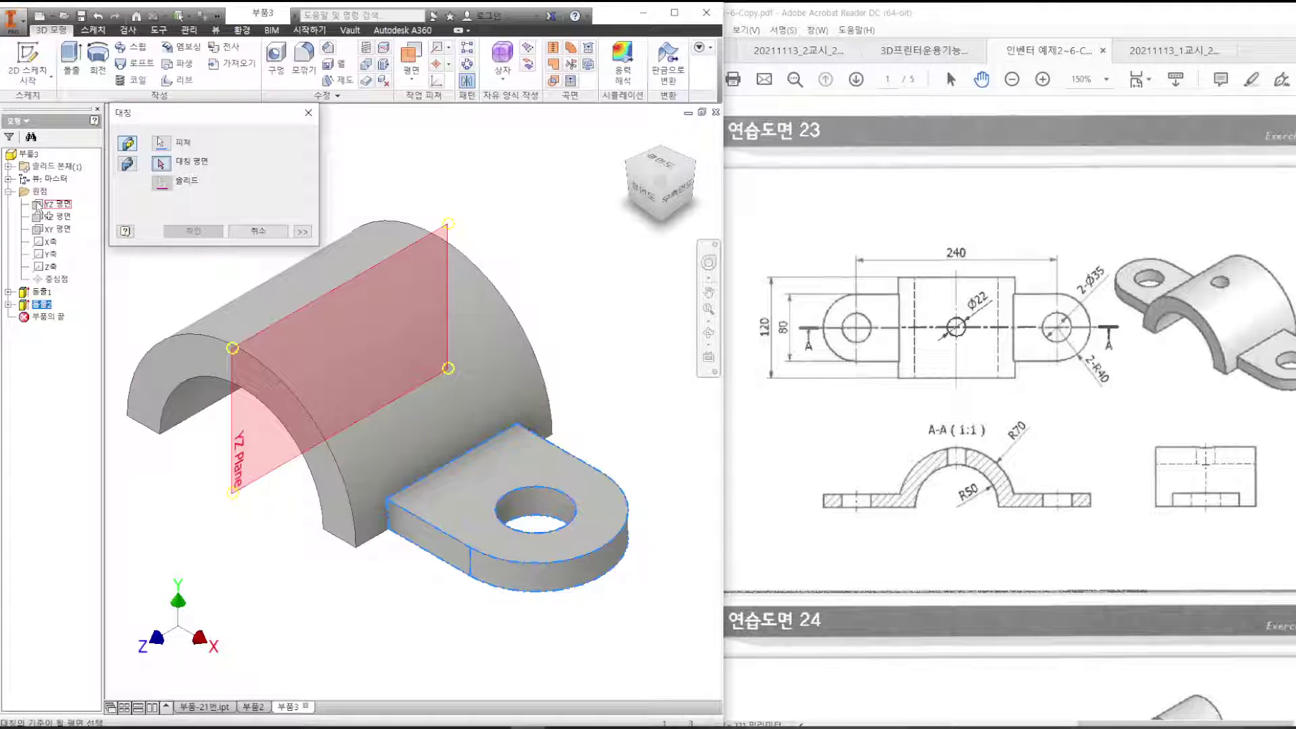
{"action": "left_click", "coordinate": [38, 209]}
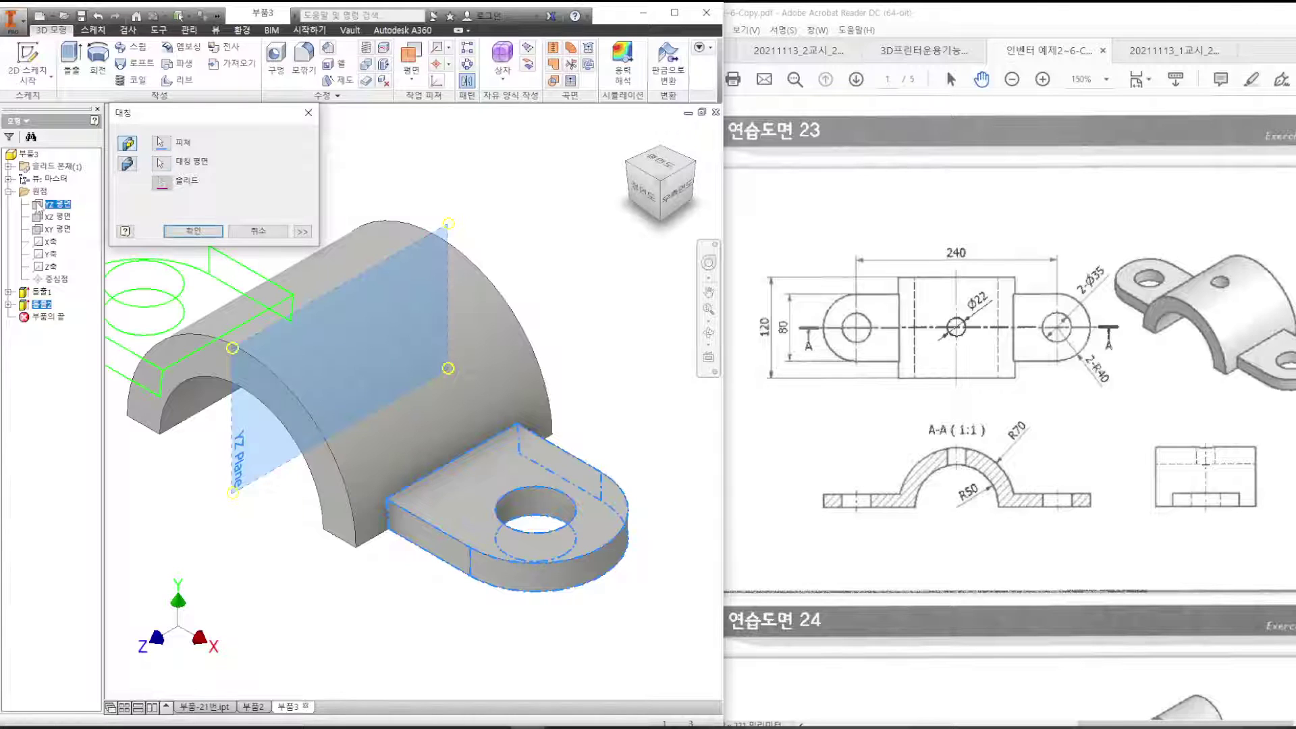
{"action": "left_click", "coordinate": [191, 231]}
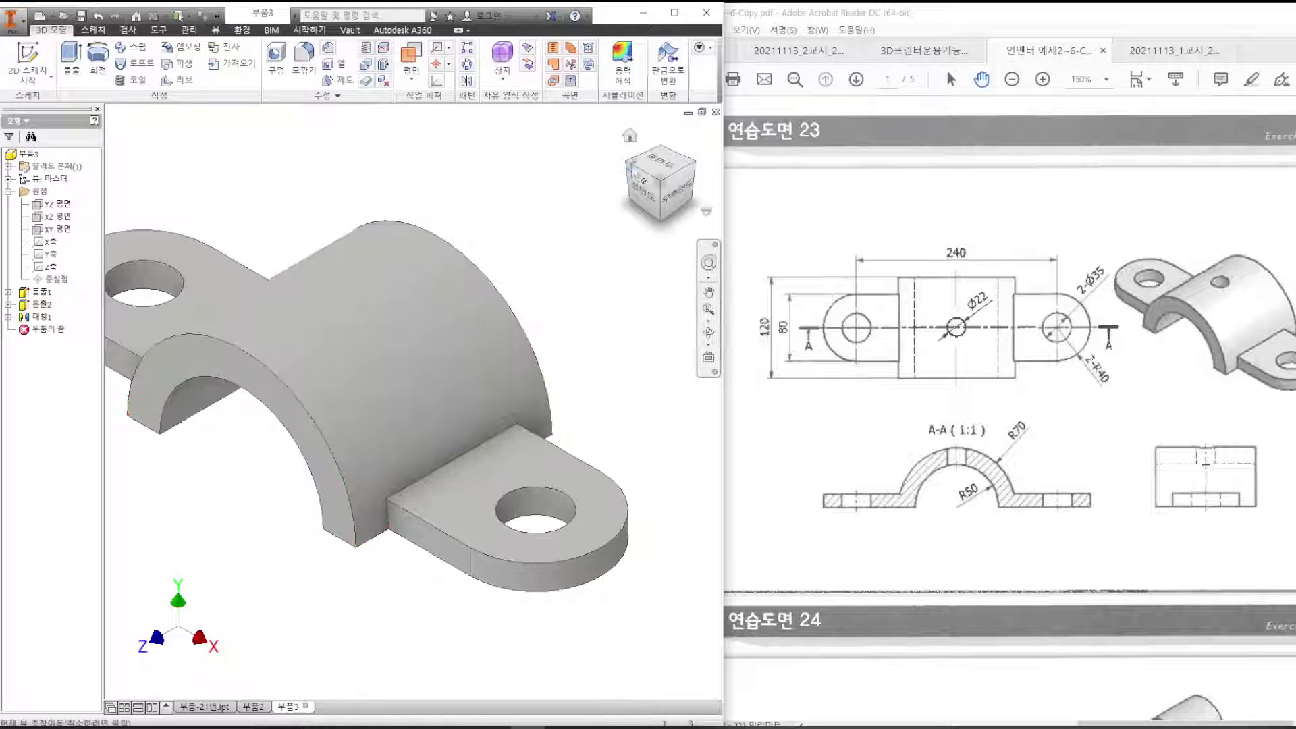
Start a new sketch on the flat underside of the bracket.
{"action": "left_click", "coordinate": [630, 135]}
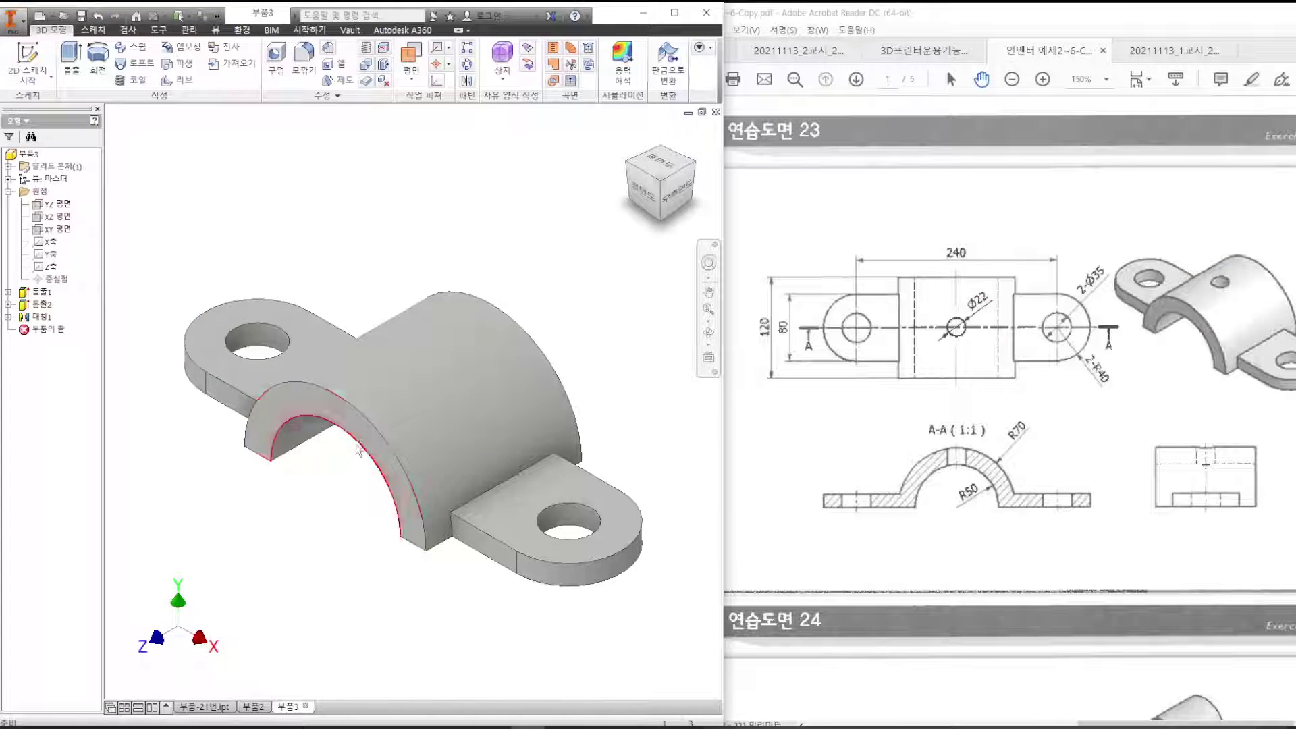
{"action": "middle_click_drag", "start_coordinate": [357, 462], "coordinate": [397, 438]}
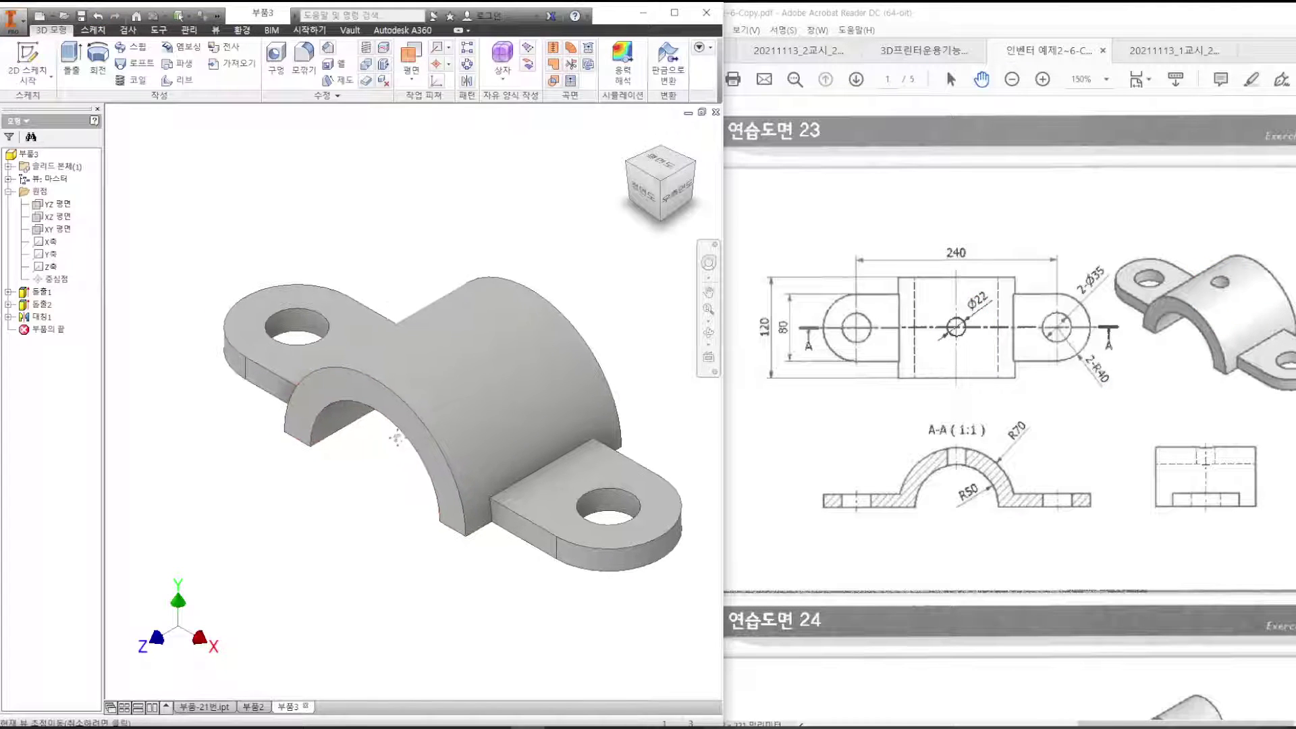
{"action": "left_click", "coordinate": [638, 177]}
{"action": "left_click", "coordinate": [632, 170]}
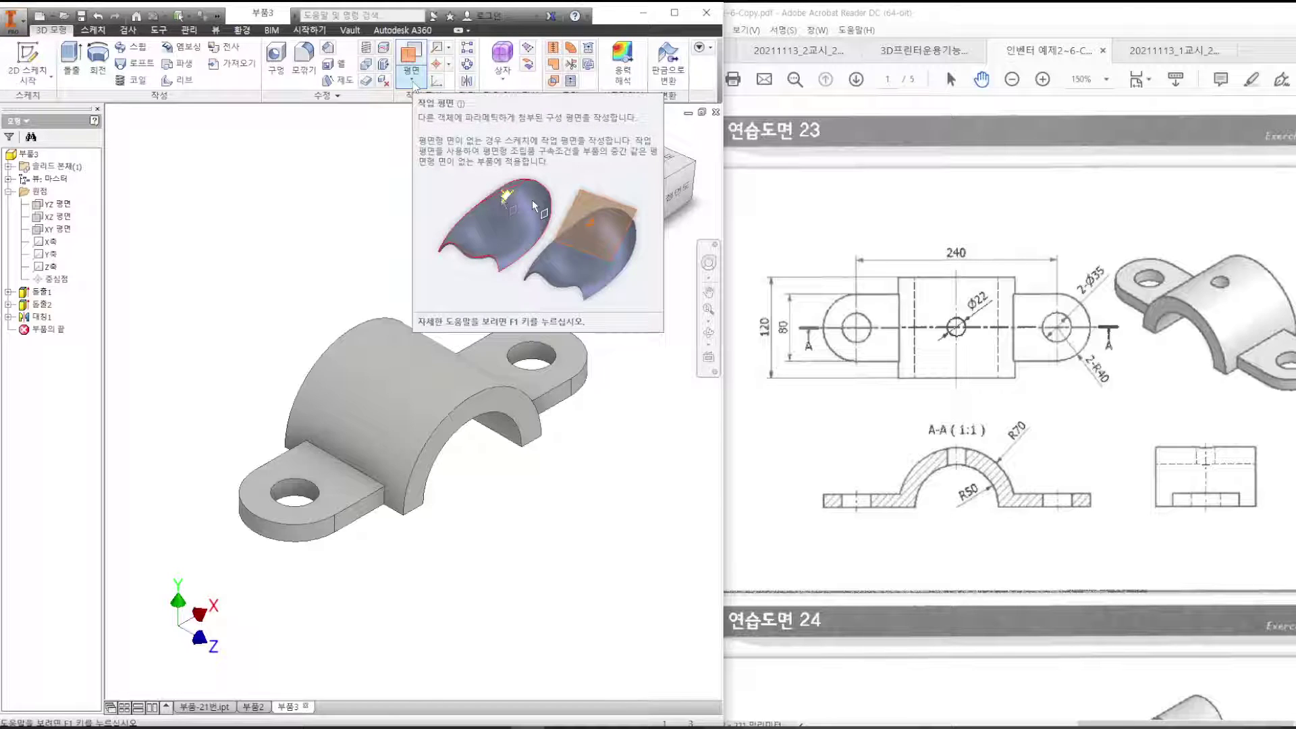
{"action": "middle_click_drag", "start_coordinate": [516, 584], "coordinate": [492, 406], "text": "shift"}
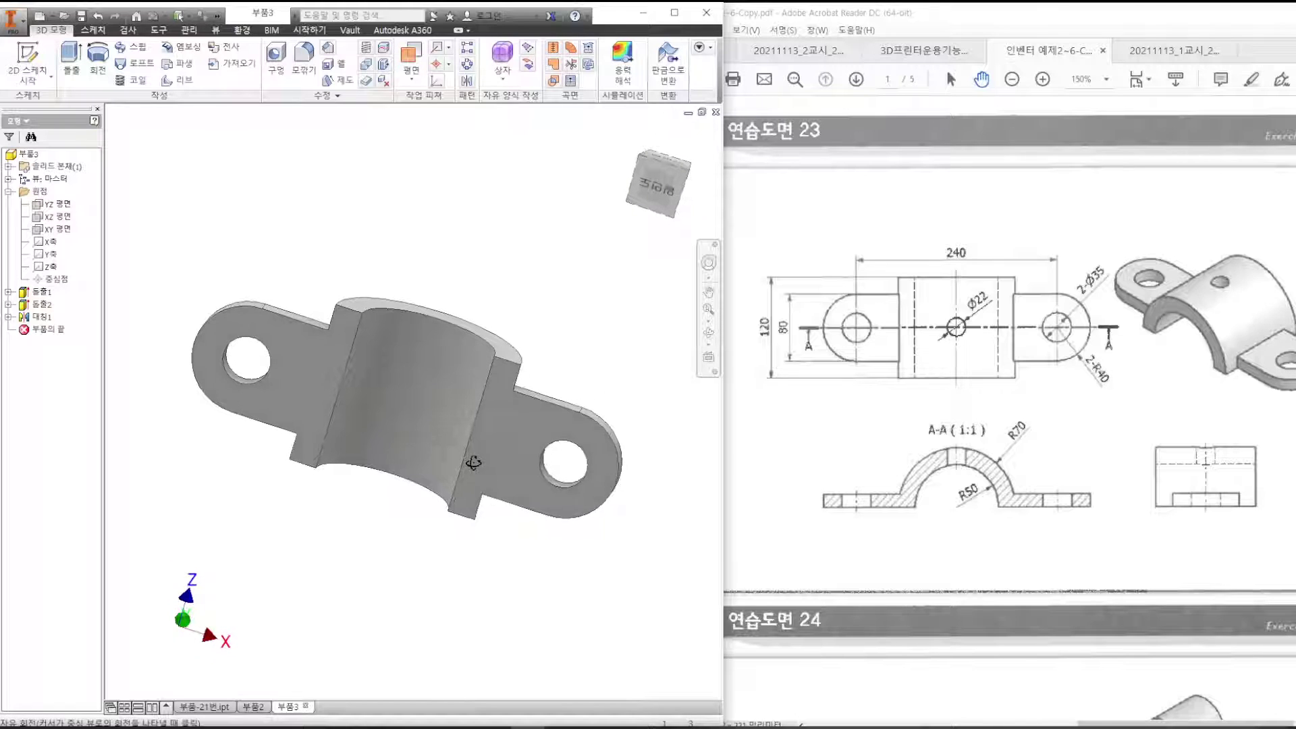
{"action": "right_click", "coordinate": [493, 406]}
{"action": "left_click", "coordinate": [492, 448]}
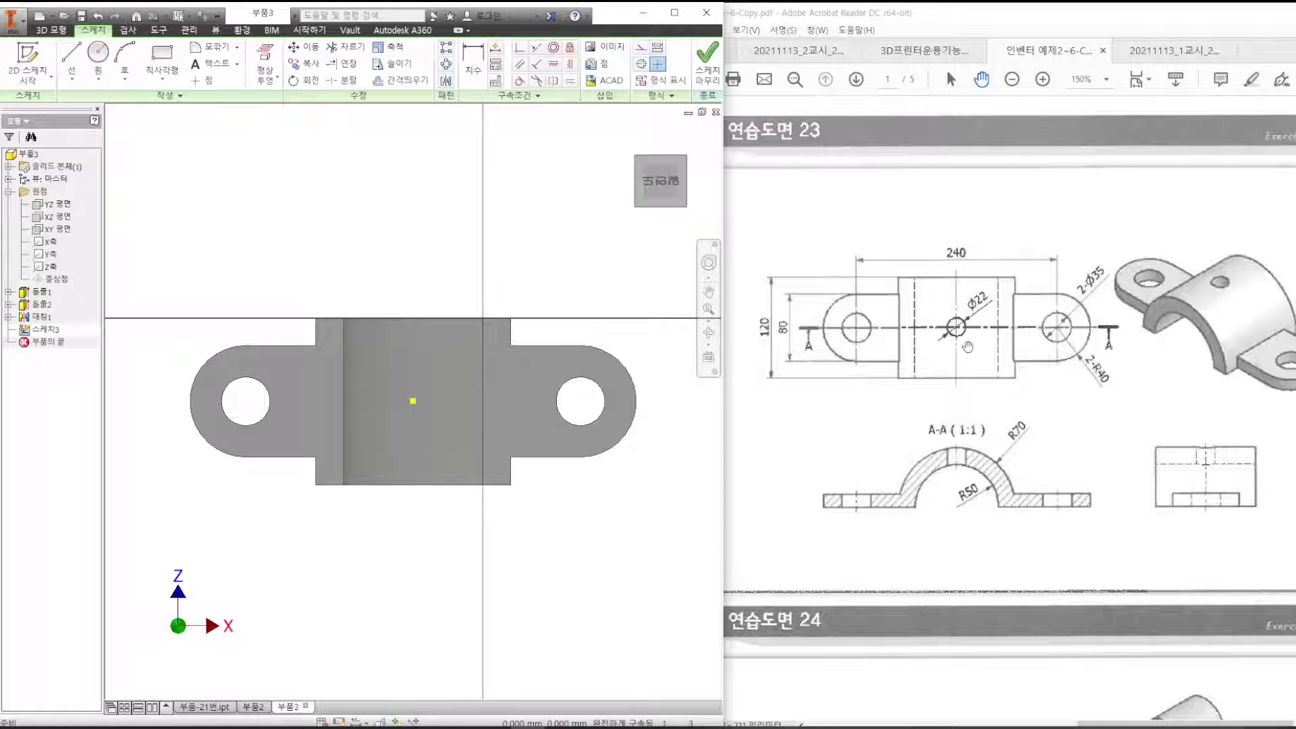
{"action": "left_click_drag", "start_coordinate": [788, 324], "coordinate": [1123, 324], "text": "shift"}
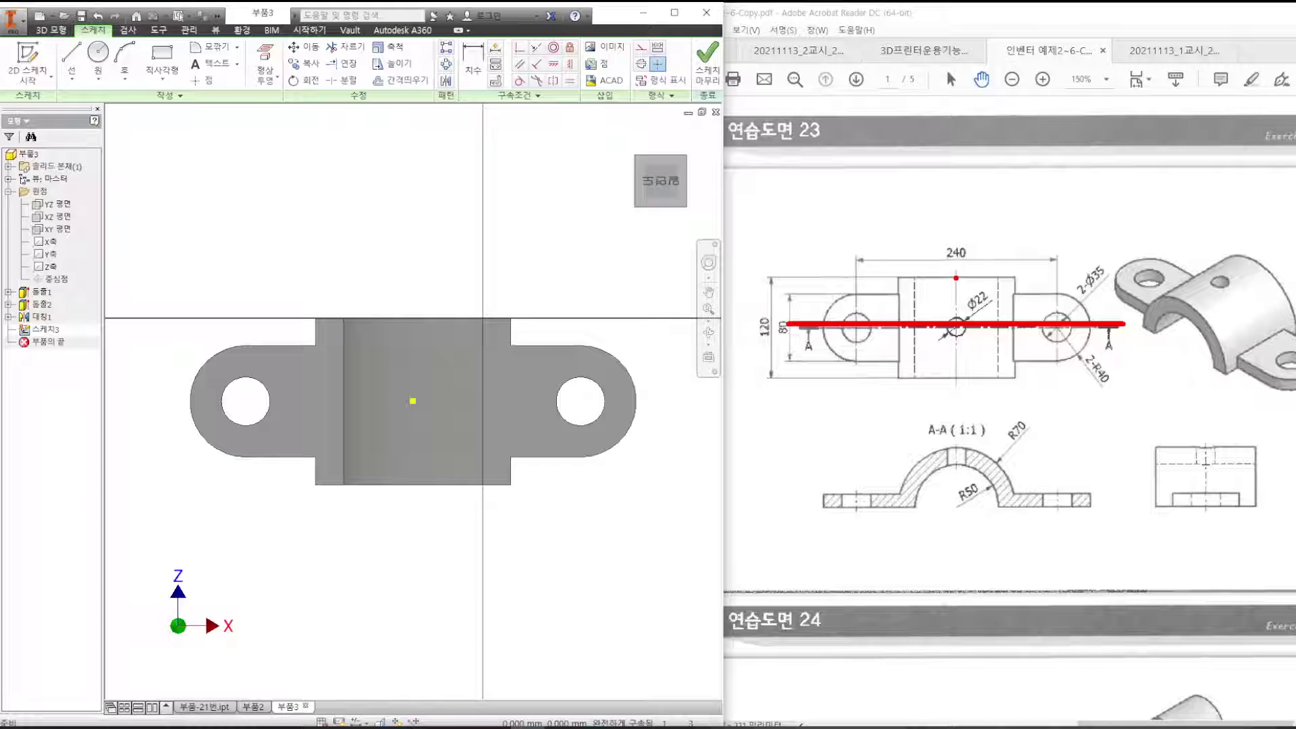
{"action": "left_click_drag", "start_coordinate": [956, 257], "coordinate": [955, 455], "text": "shift"}
{"action": "mouse_move", "coordinate": [443, 420]}
{"action": "left_mouse_down"}
{"action": "mouse_move", "coordinate": [365, 395]}
{"action": "mouse_move", "coordinate": [463, 430]}
{"action": "left_mouse_up"}
{"action": "key", "text": "Escape"}
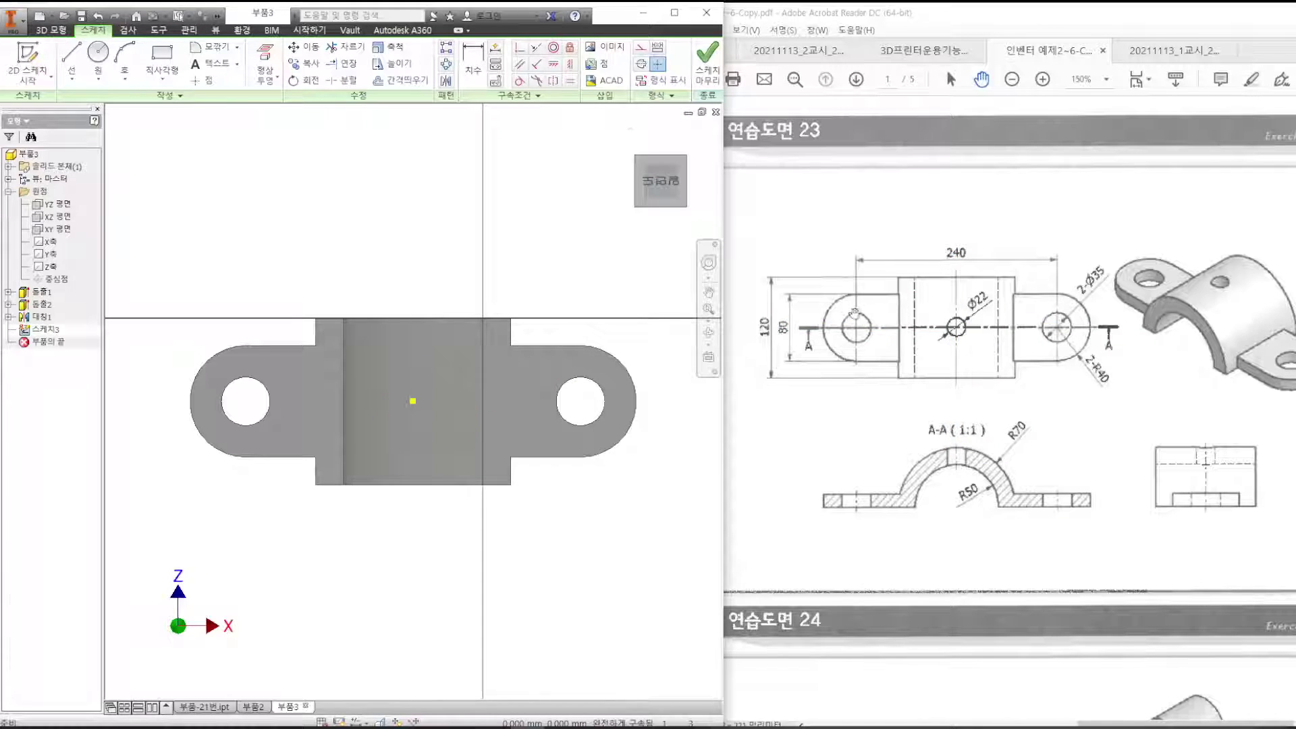
Draw a 22 mm diameter circle centred on the projected origin point between the two flanges and finish the sketch.
{"action": "left_click", "coordinate": [98, 54]}
{"action": "left_click", "coordinate": [412, 400]}
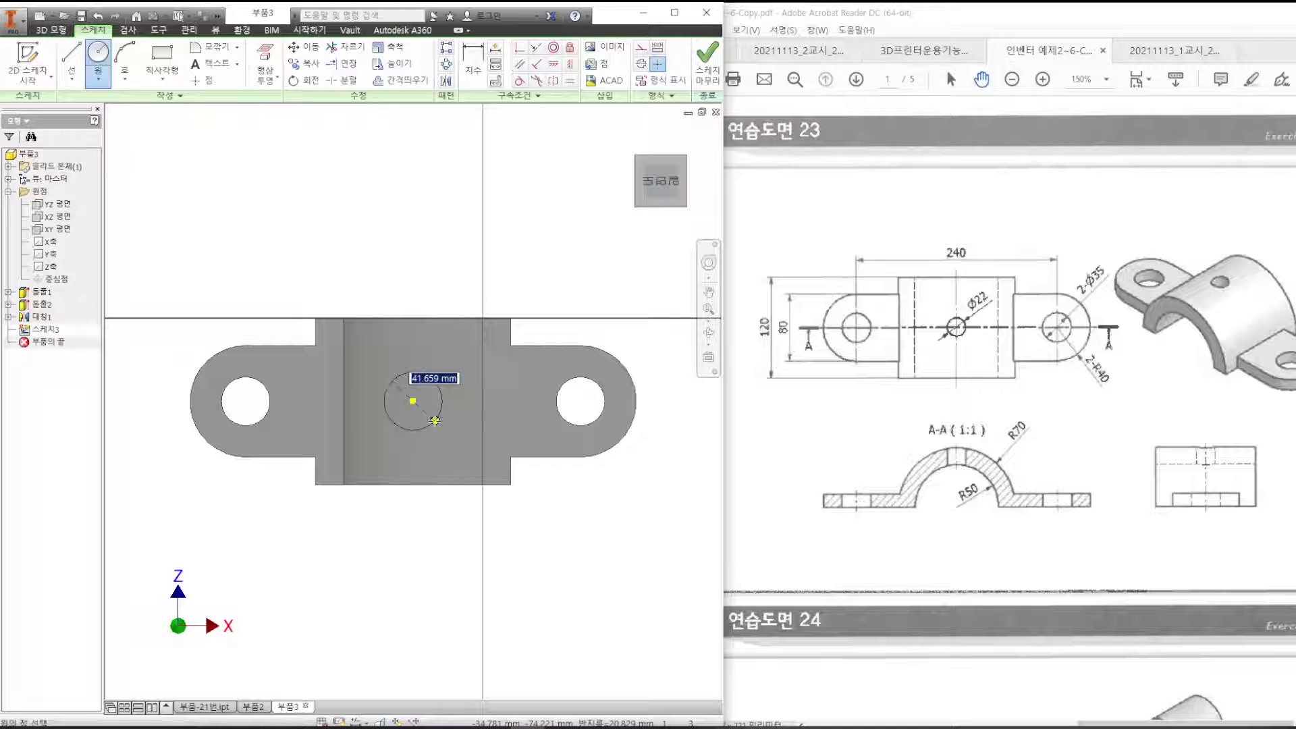
{"action": "type", "text": "22"}
{"action": "key", "text": "Return"}
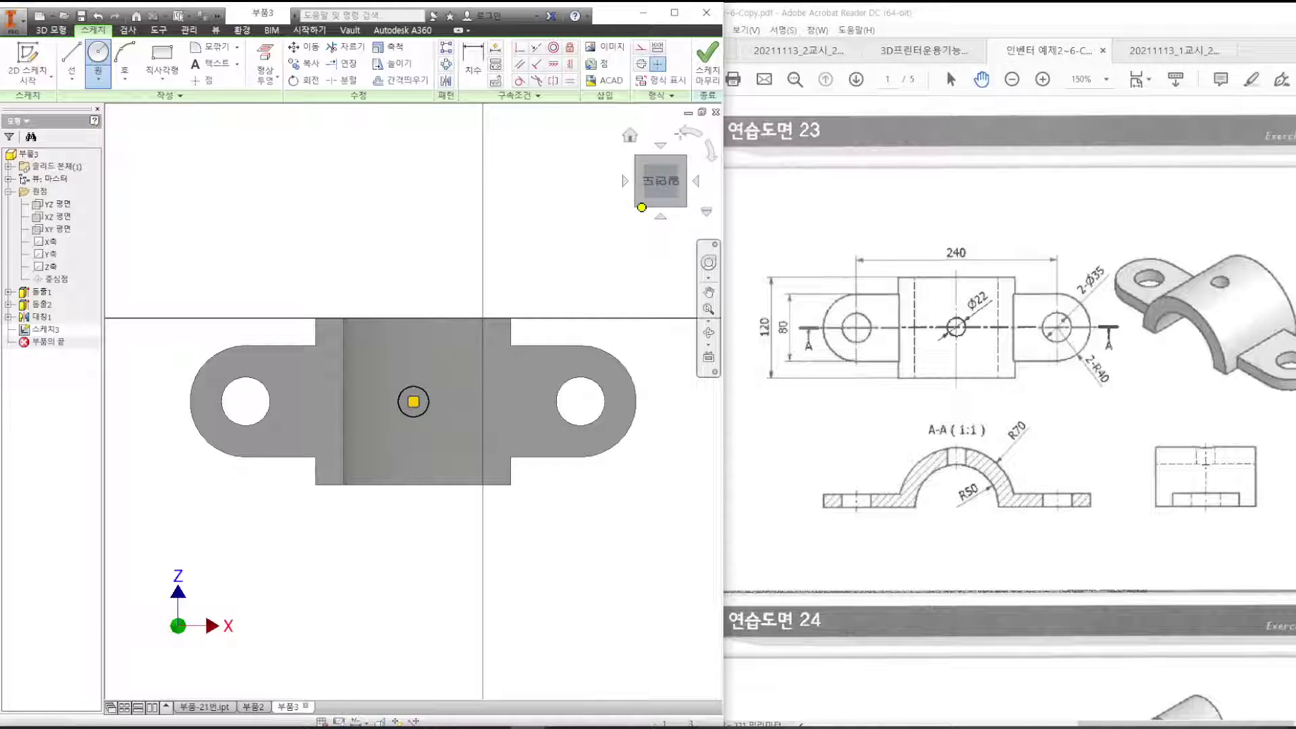
{"action": "left_click", "coordinate": [707, 62]}
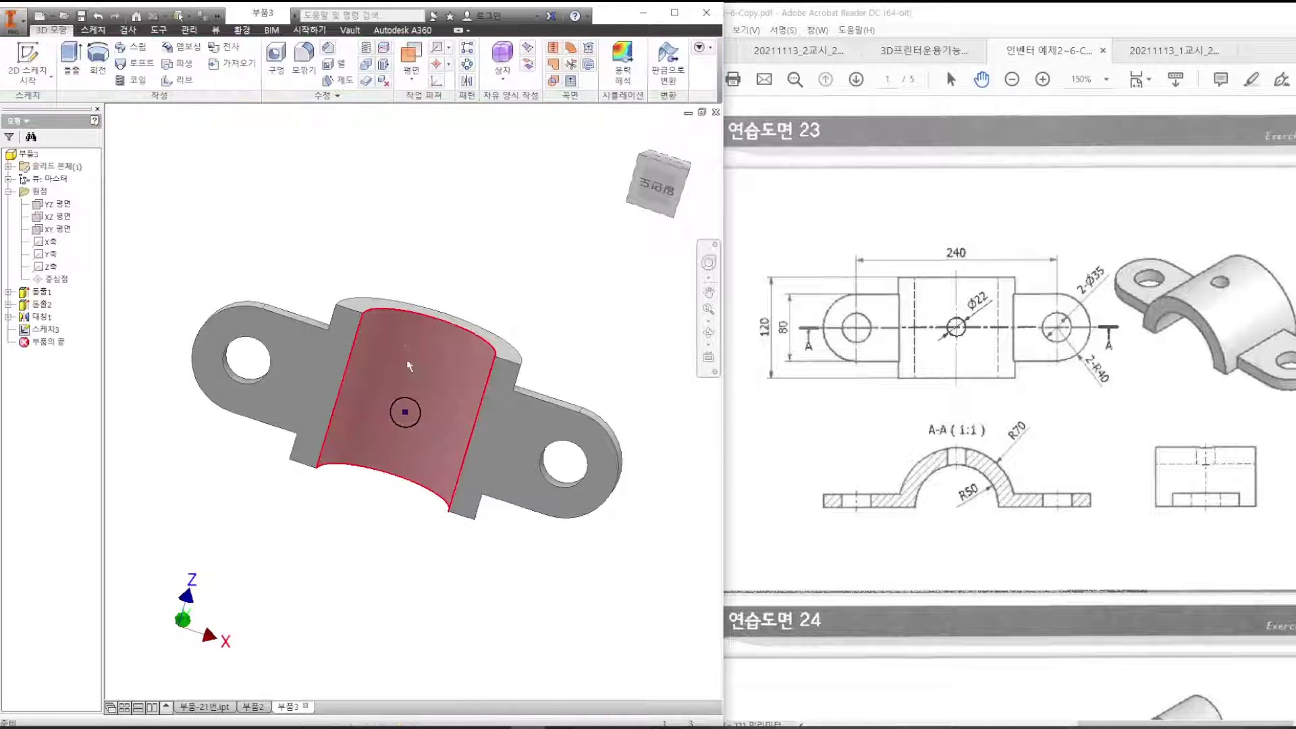
Extrude the 22 mm circle upward as a cut with the All (전체) extent through the crown of the half-ring body.
{"action": "middle_click_drag", "start_coordinate": [407, 365], "coordinate": [340, 428], "text": "shift"}
{"action": "middle_click_drag", "start_coordinate": [435, 434], "coordinate": [463, 425]}
{"action": "key", "text": "e"}
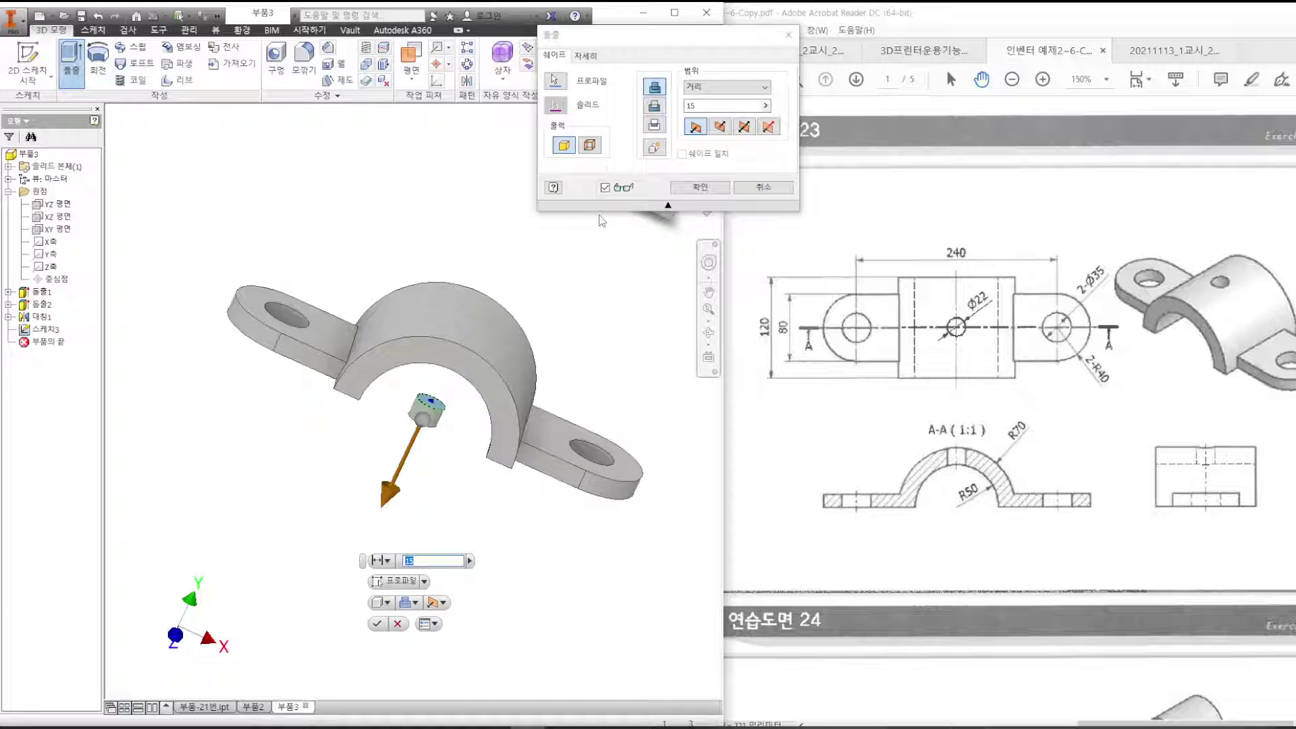
{"action": "left_click", "coordinate": [654, 105]}
{"action": "left_click", "coordinate": [712, 89]}
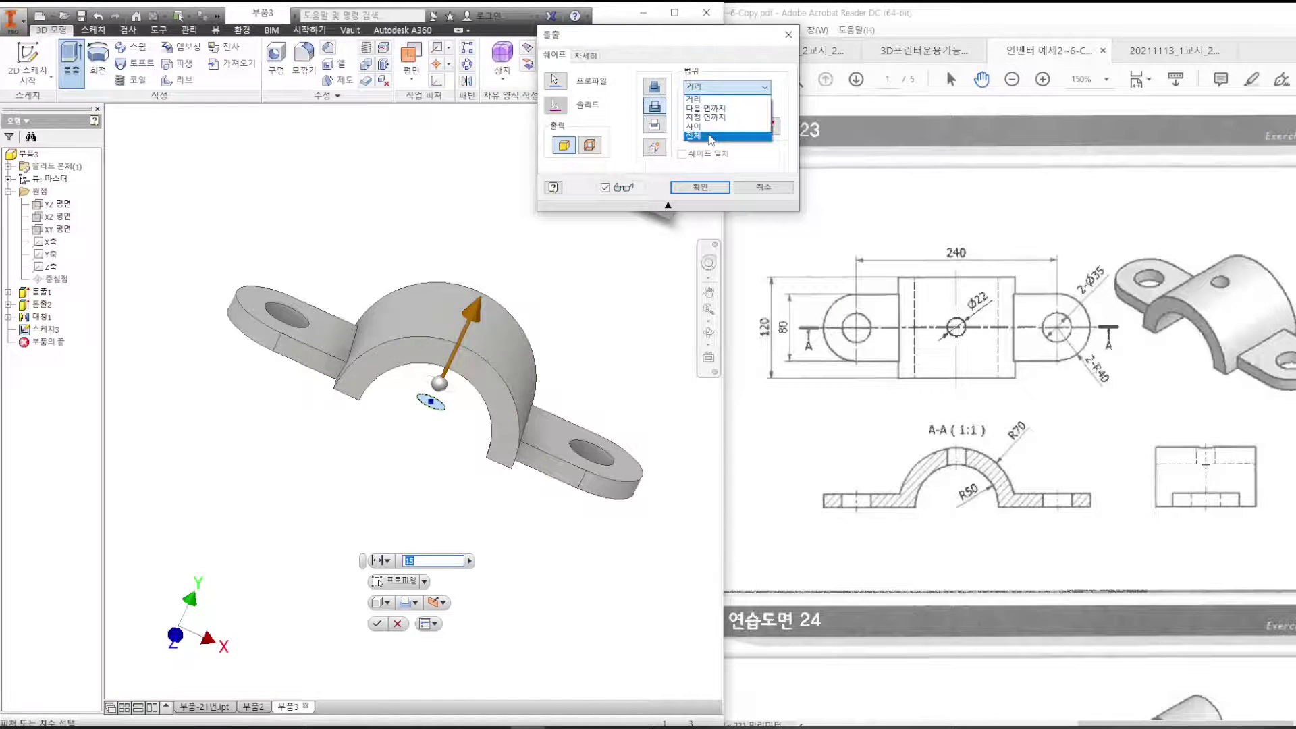
{"action": "left_click", "coordinate": [694, 115]}
{"action": "middle_click_drag", "start_coordinate": [576, 347], "coordinate": [385, 388], "text": "shift"}
{"action": "left_click", "coordinate": [698, 187]}
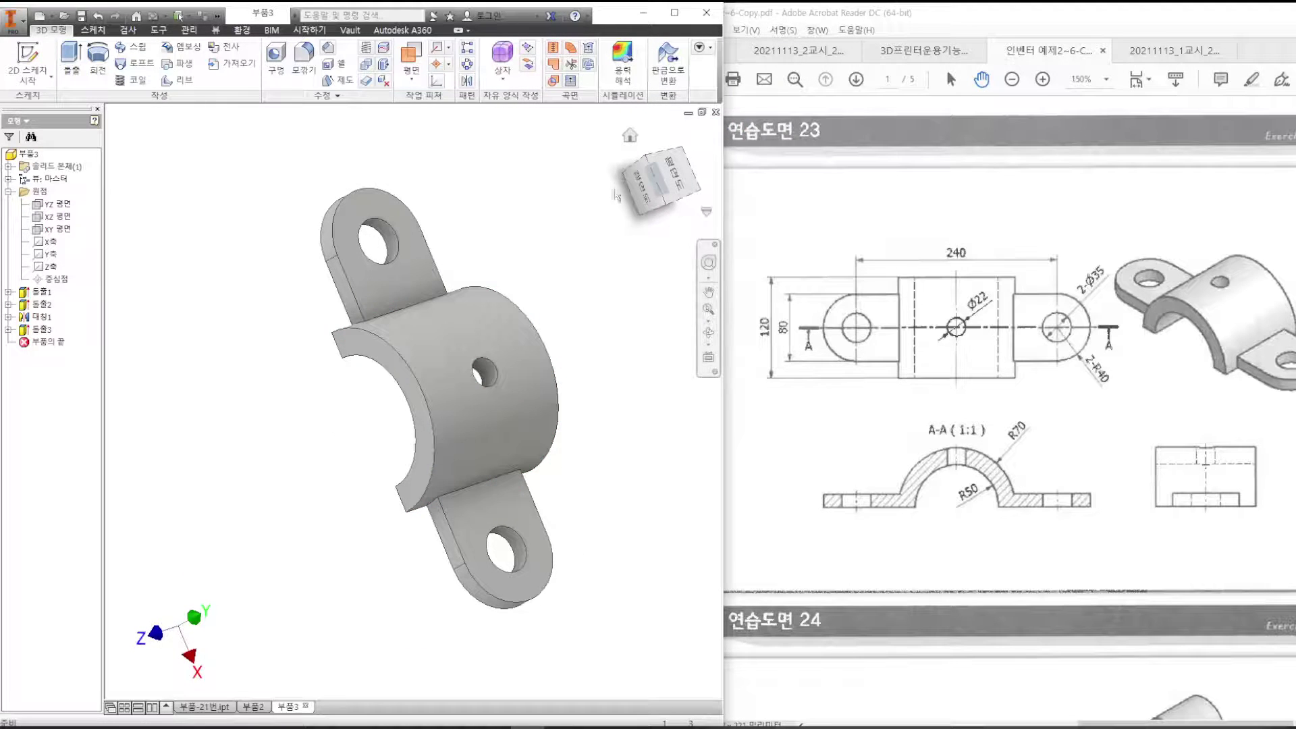
Undo the crown hole cut and its 22 mm circle, and close the remaining underside sketch.
{"action": "key", "text": "F6"}
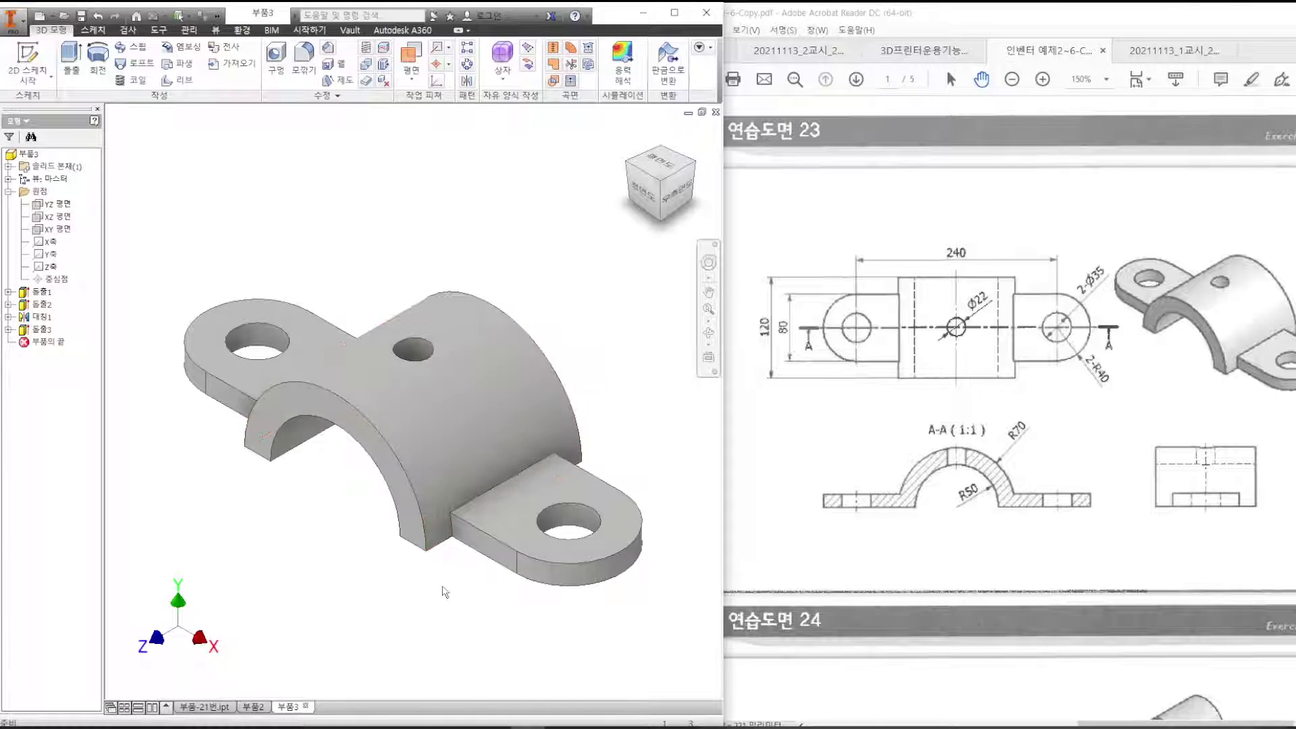
{"action": "middle_click_drag", "start_coordinate": [451, 591], "coordinate": [509, 480], "text": "shift"}
{"action": "key", "text": "ctrl+z"}
{"action": "key", "text": "ctrl+z"}
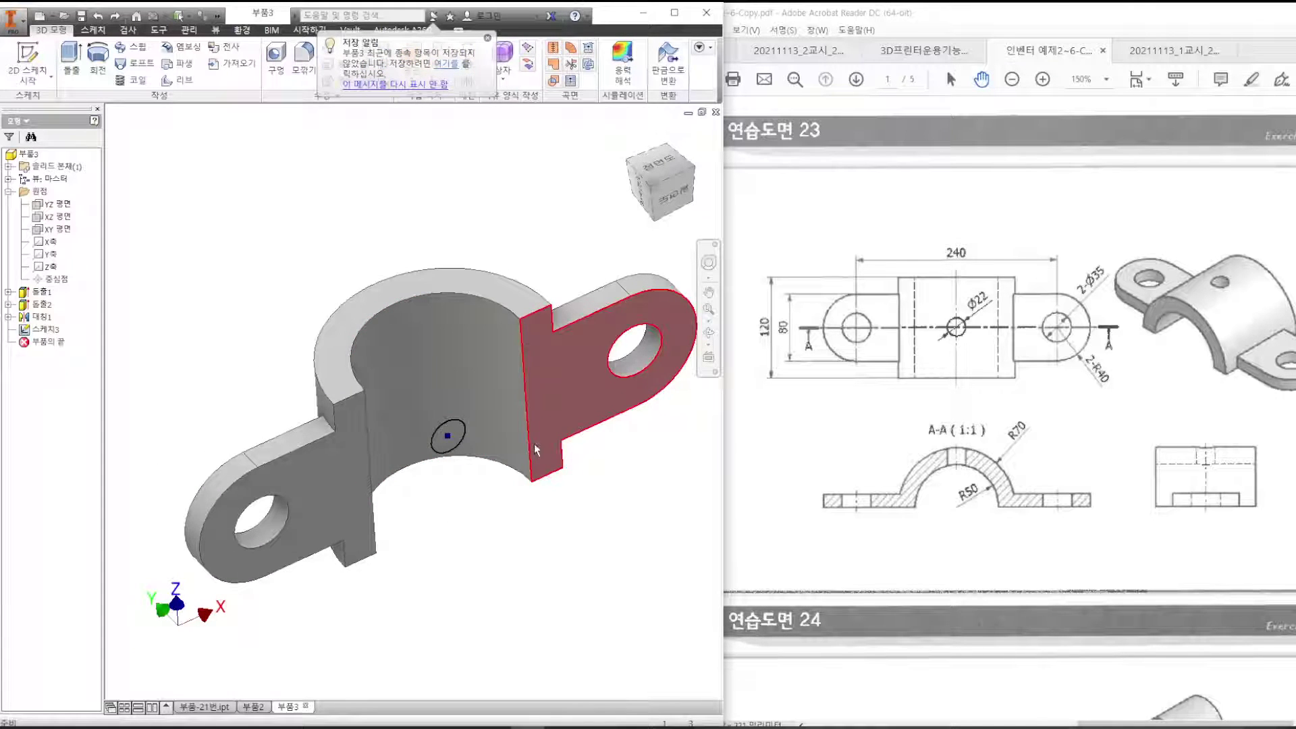
{"action": "key", "text": "ctrl+z"}
{"action": "mouse_move", "coordinate": [626, 398]}
{"action": "middle_mouse_down", "text": "shift"}
{"action": "mouse_move", "coordinate": [549, 491]}
{"action": "mouse_move", "coordinate": [510, 453]}
{"action": "mouse_move", "coordinate": [466, 593]}
{"action": "middle_mouse_up", "text": "shift"}
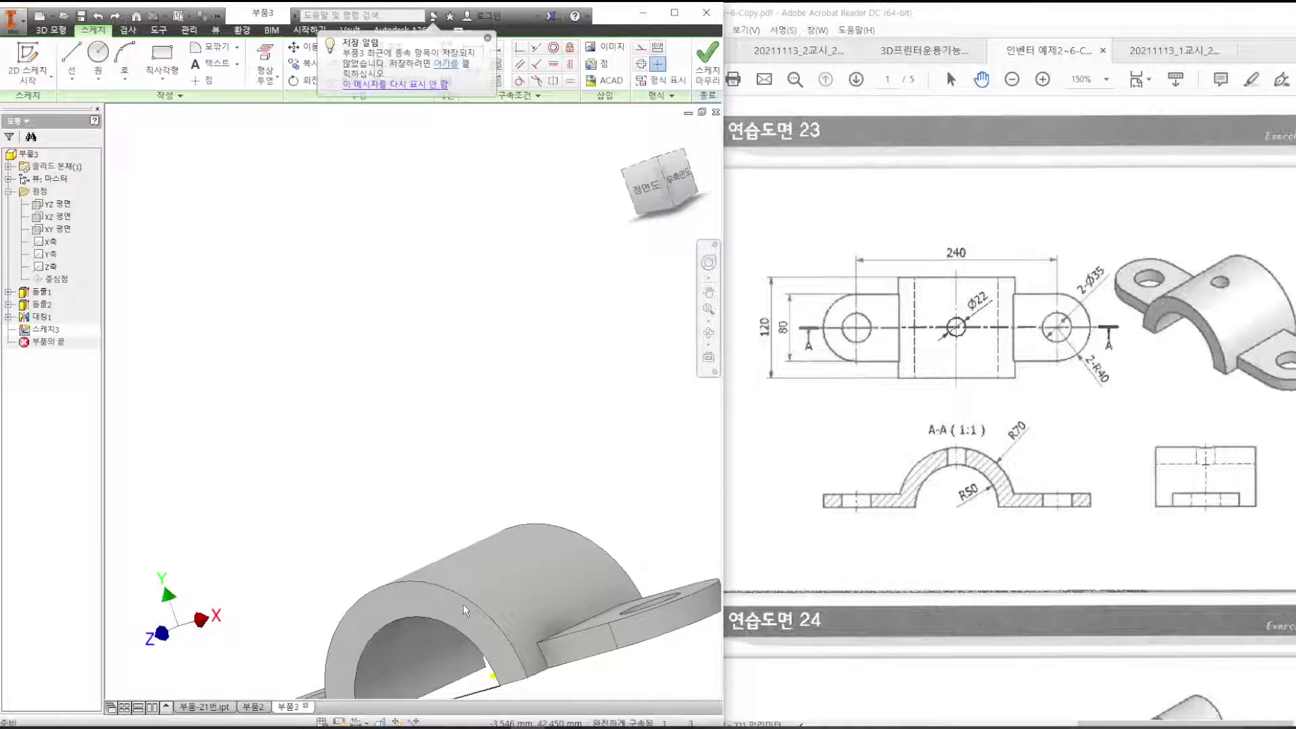
{"action": "scroll", "coordinate": [466, 621], "scroll_direction": "down", "scroll_amount": 5}
{"action": "left_click_drag", "start_coordinate": [457, 638], "coordinate": [450, 676], "text": "shift"}
{"action": "middle_click_drag", "start_coordinate": [450, 675], "coordinate": [496, 637], "text": "shift"}
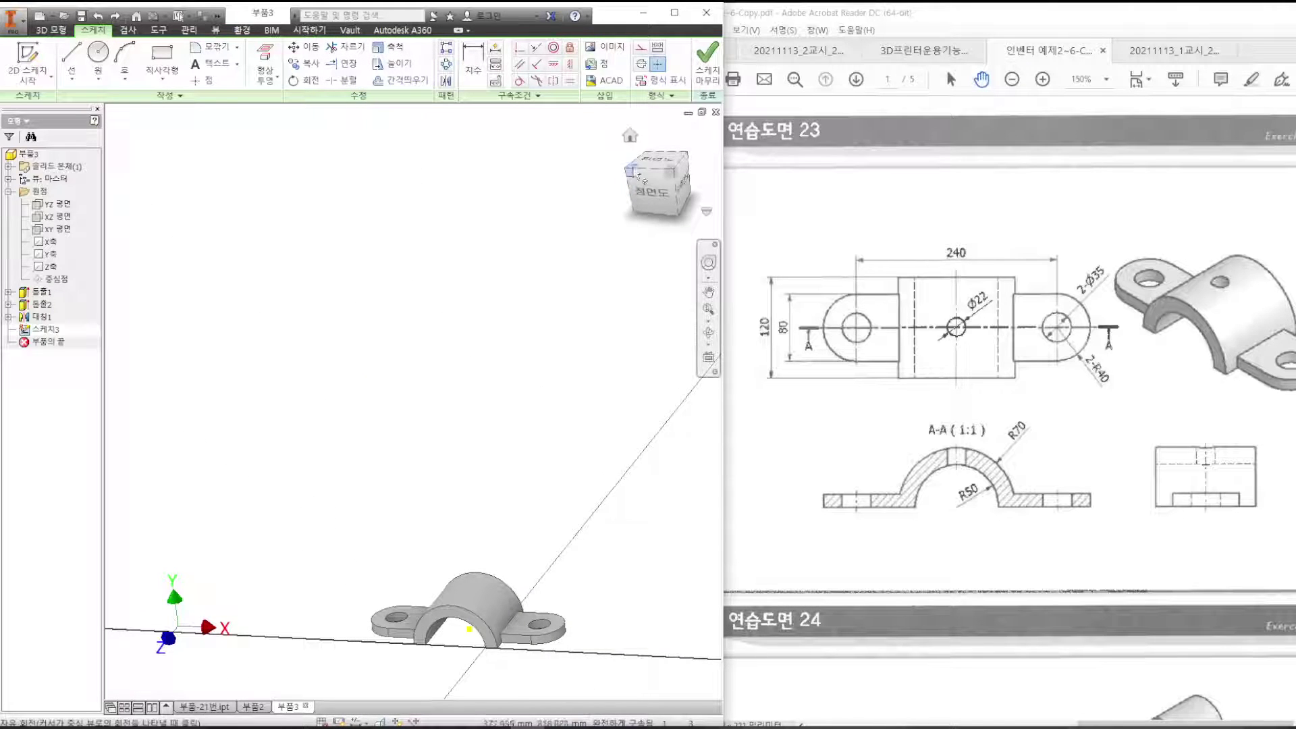
{"action": "left_click", "coordinate": [629, 137]}
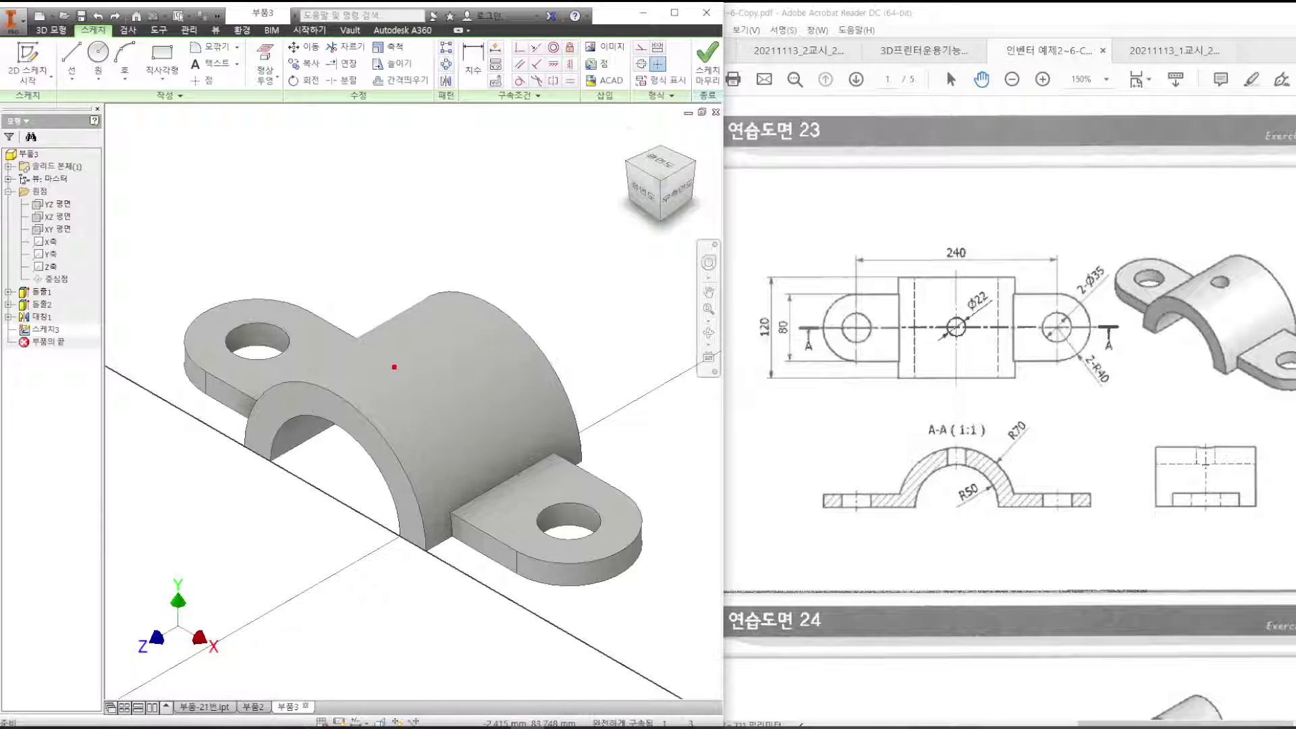
{"action": "left_click_drag", "start_coordinate": [394, 366], "coordinate": [457, 334]}
{"action": "left_click", "coordinate": [707, 54]}
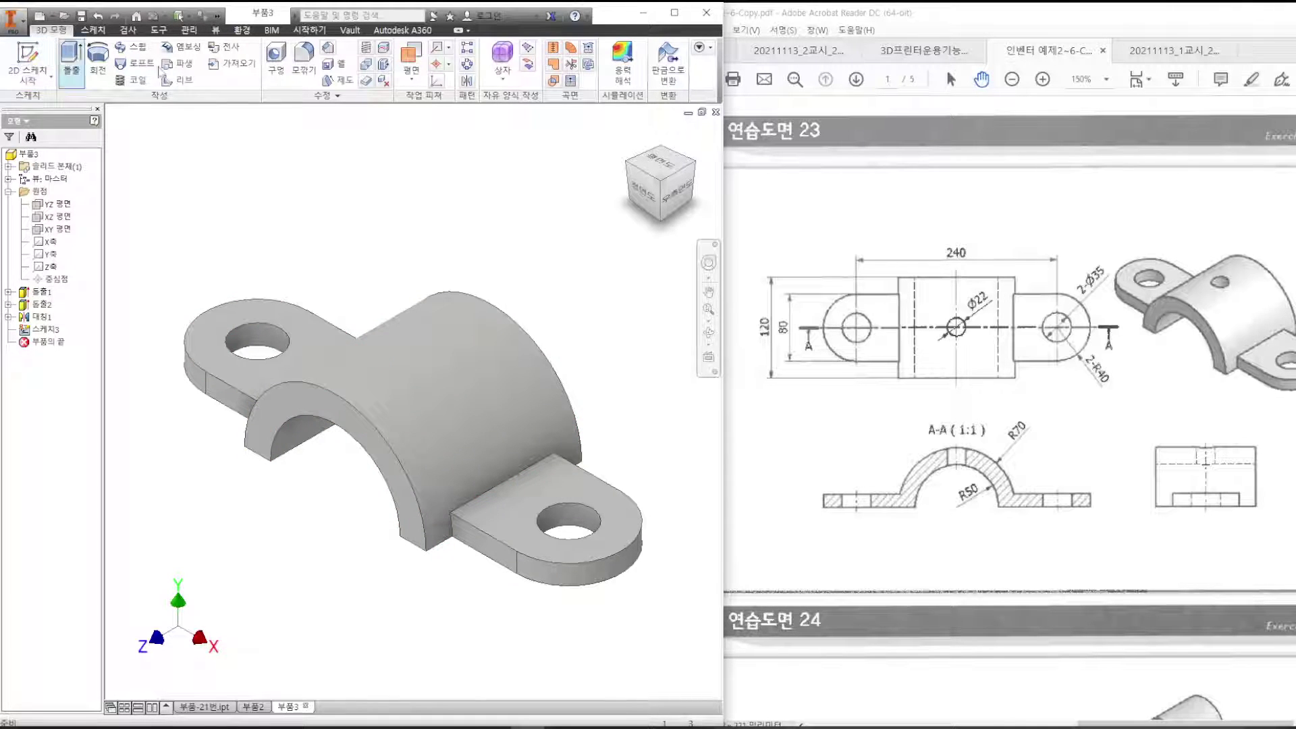
{"action": "left_click", "coordinate": [411, 79]}
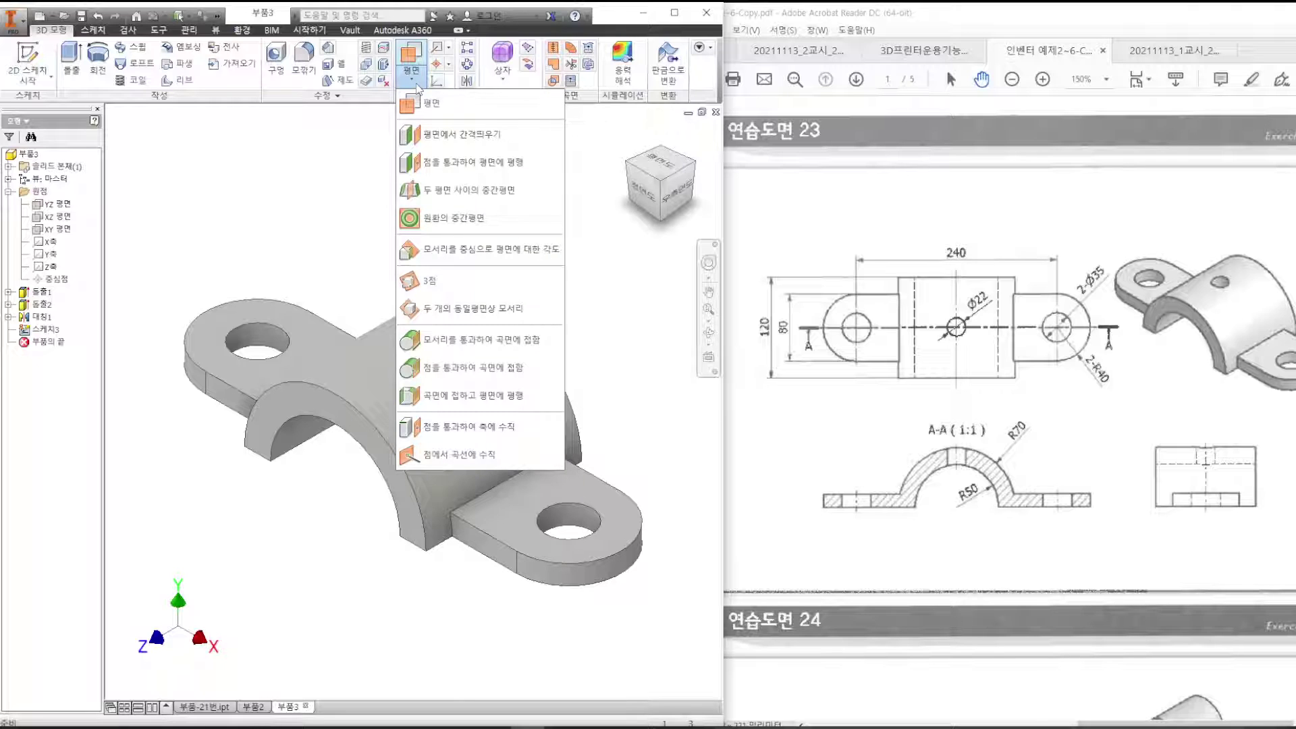
{"action": "left_click", "coordinate": [442, 135]}
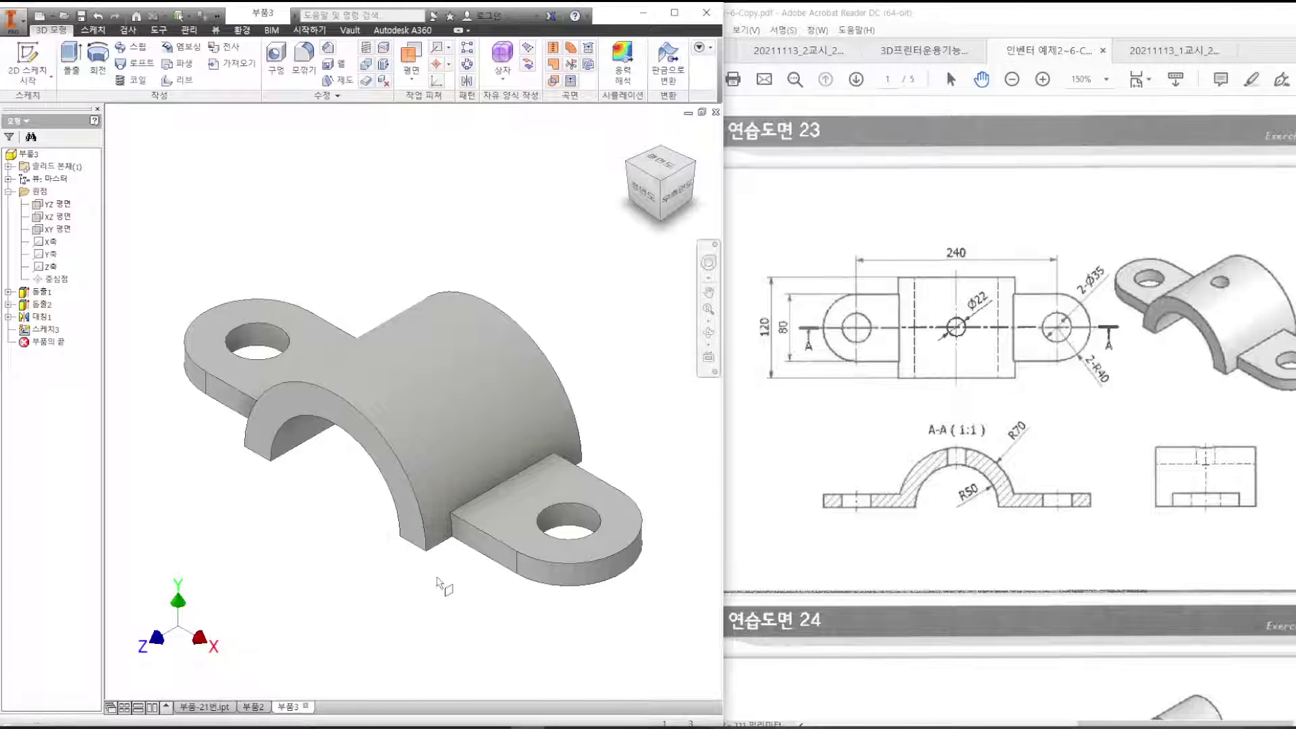
{"action": "middle_click_drag", "start_coordinate": [437, 579], "coordinate": [465, 448]}
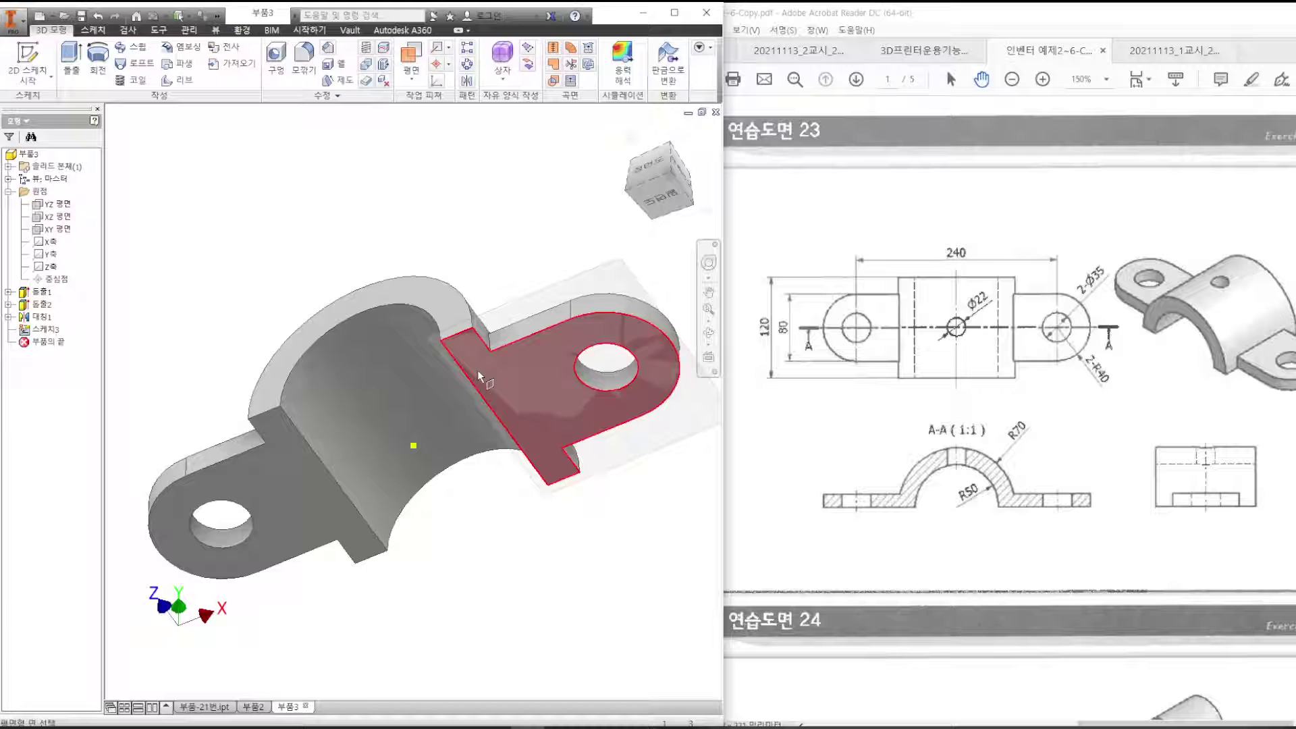
{"action": "left_click", "coordinate": [478, 373]}
{"action": "middle_click_drag", "start_coordinate": [490, 374], "coordinate": [480, 392], "text": "shift"}
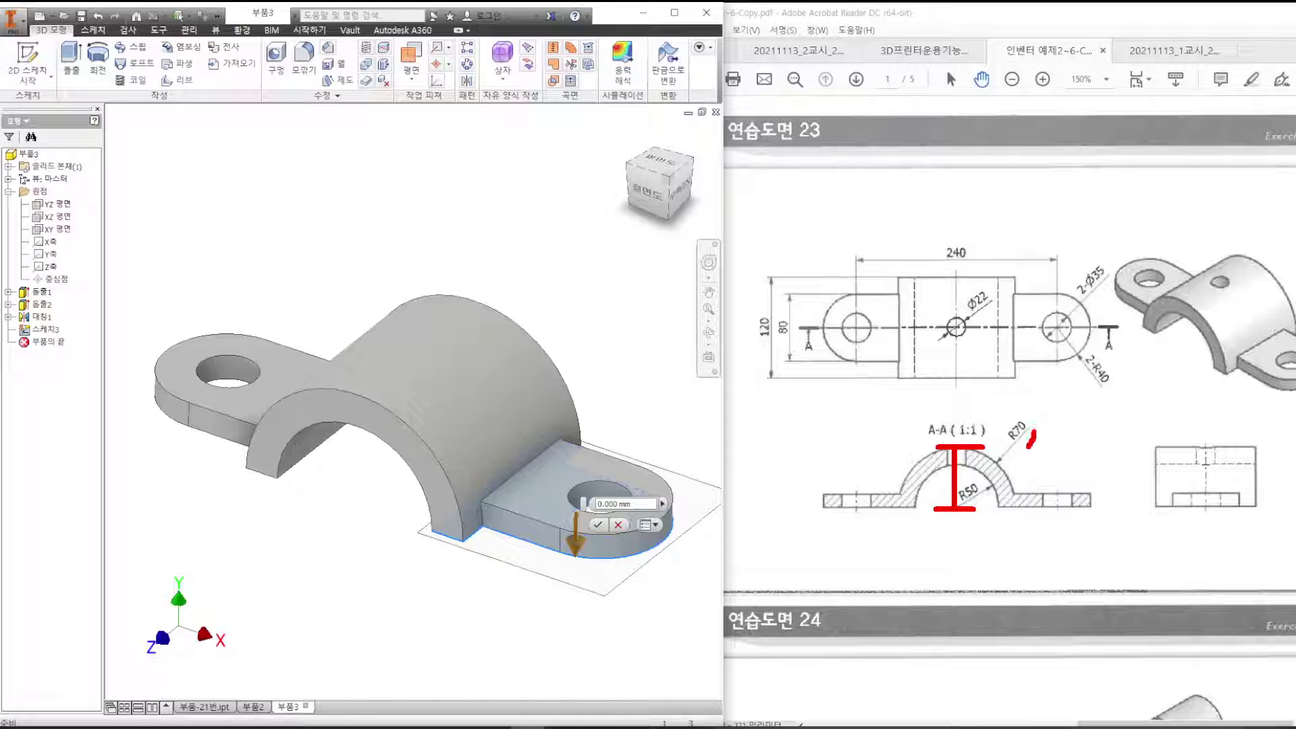
{"action": "left_click_drag", "start_coordinate": [1039, 426], "coordinate": [1040, 465]}
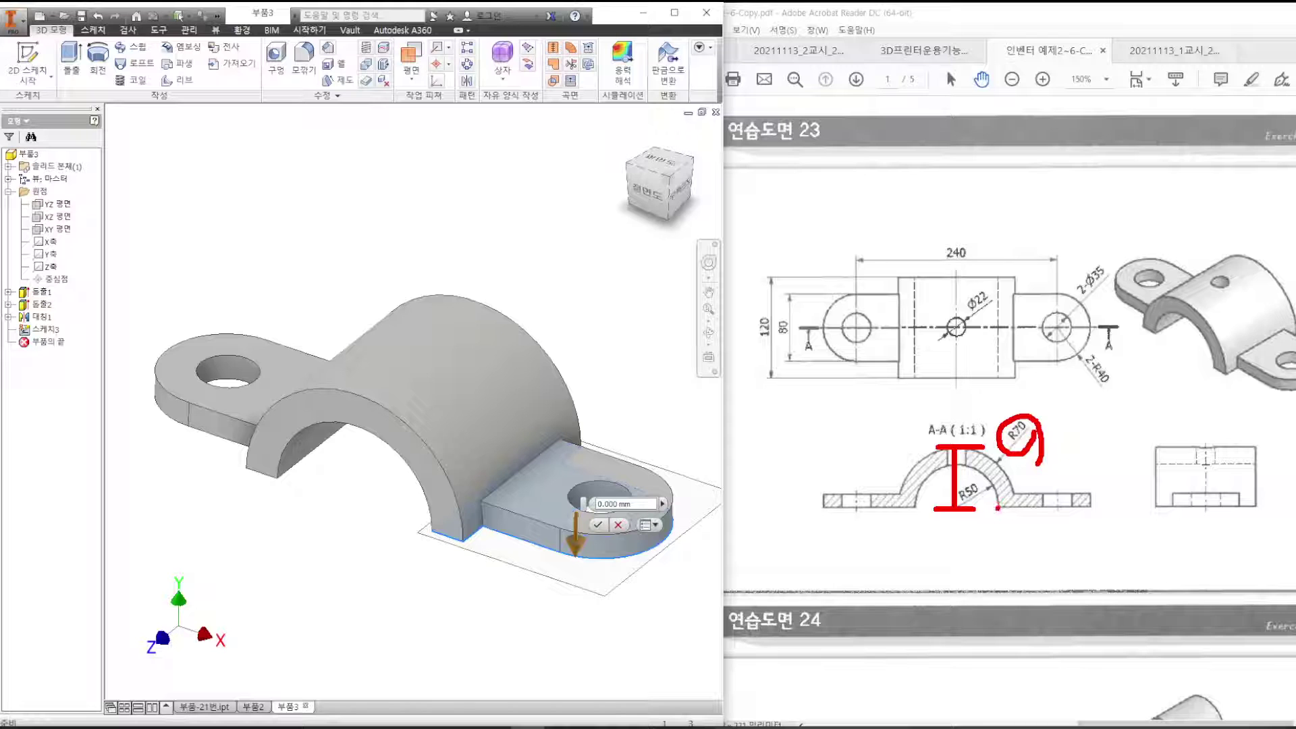
{"action": "key", "text": "Escape"}
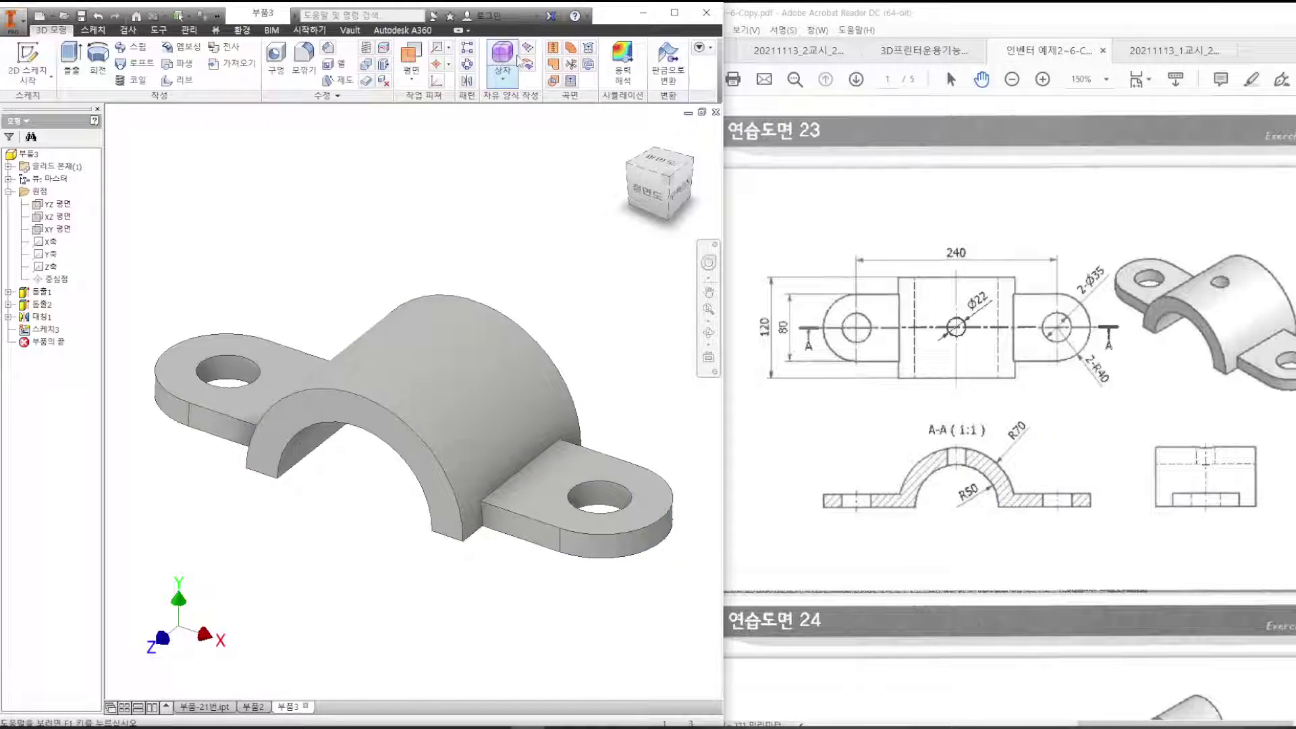
Create a work plane offset -70 mm from the flat underside of the flange, level with the crown.
{"action": "left_click", "coordinate": [411, 74]}
{"action": "left_click", "coordinate": [445, 136]}
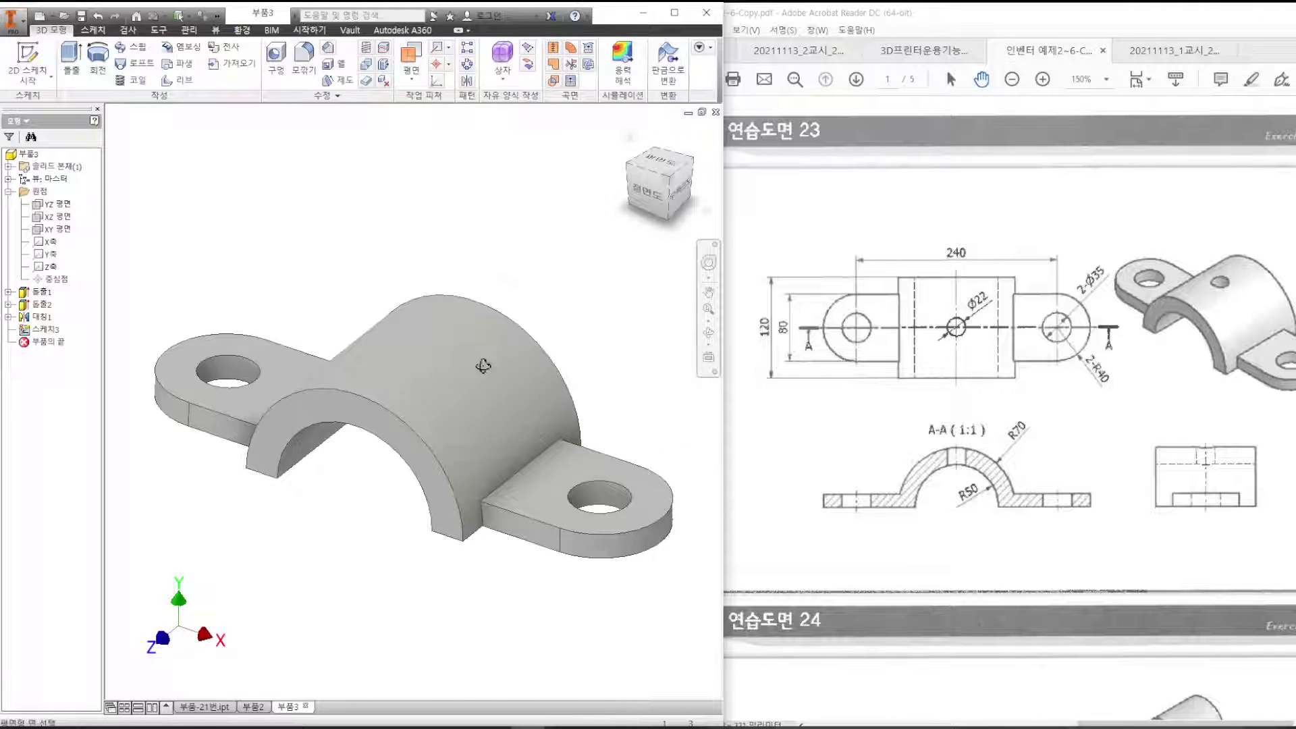
{"action": "middle_click_drag", "start_coordinate": [482, 365], "coordinate": [518, 291], "text": "shift"}
{"action": "left_click", "coordinate": [527, 375]}
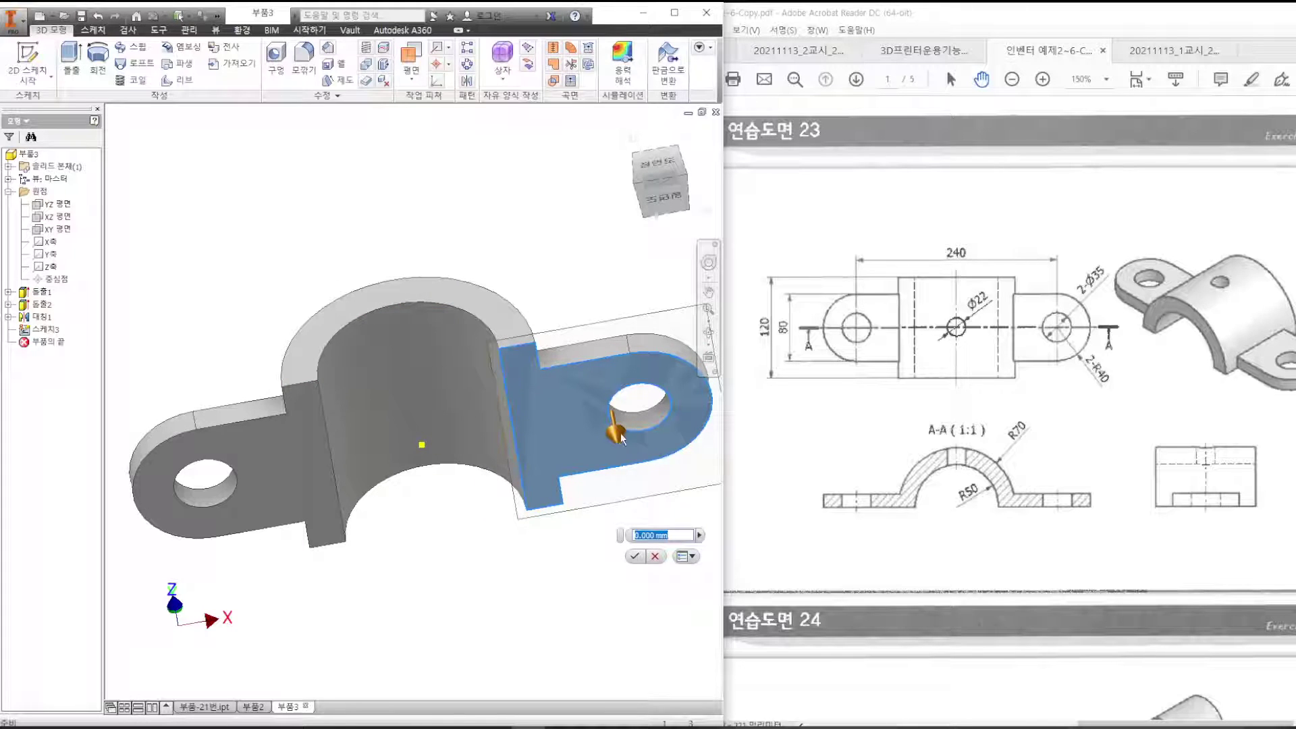
{"action": "left_click_drag", "start_coordinate": [621, 437], "coordinate": [612, 370]}
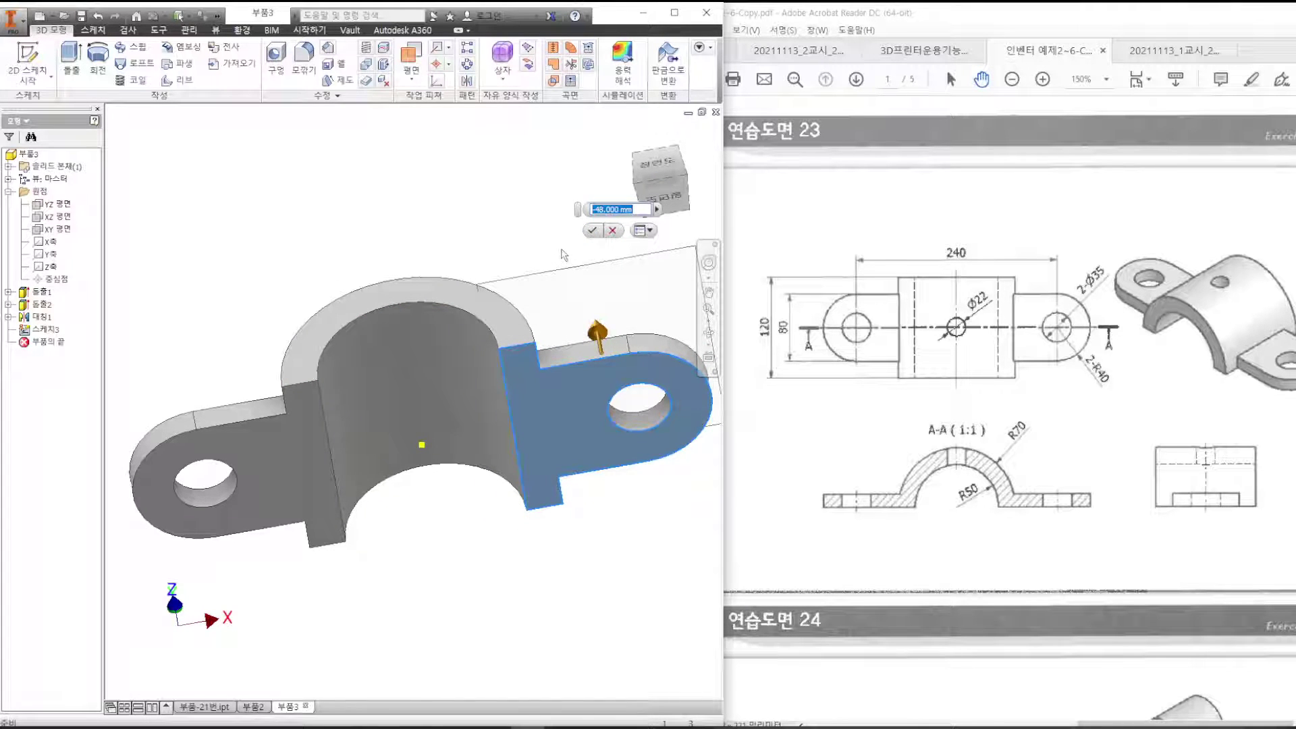
{"action": "type", "text": "-70"}
{"action": "key", "text": "Return"}
Sketch a 22 mm diameter circle on the offset work plane, centred on the projected origin point, and finish the sketch.
{"action": "middle_click_drag", "start_coordinate": [470, 290], "coordinate": [469, 351], "text": "shift"}
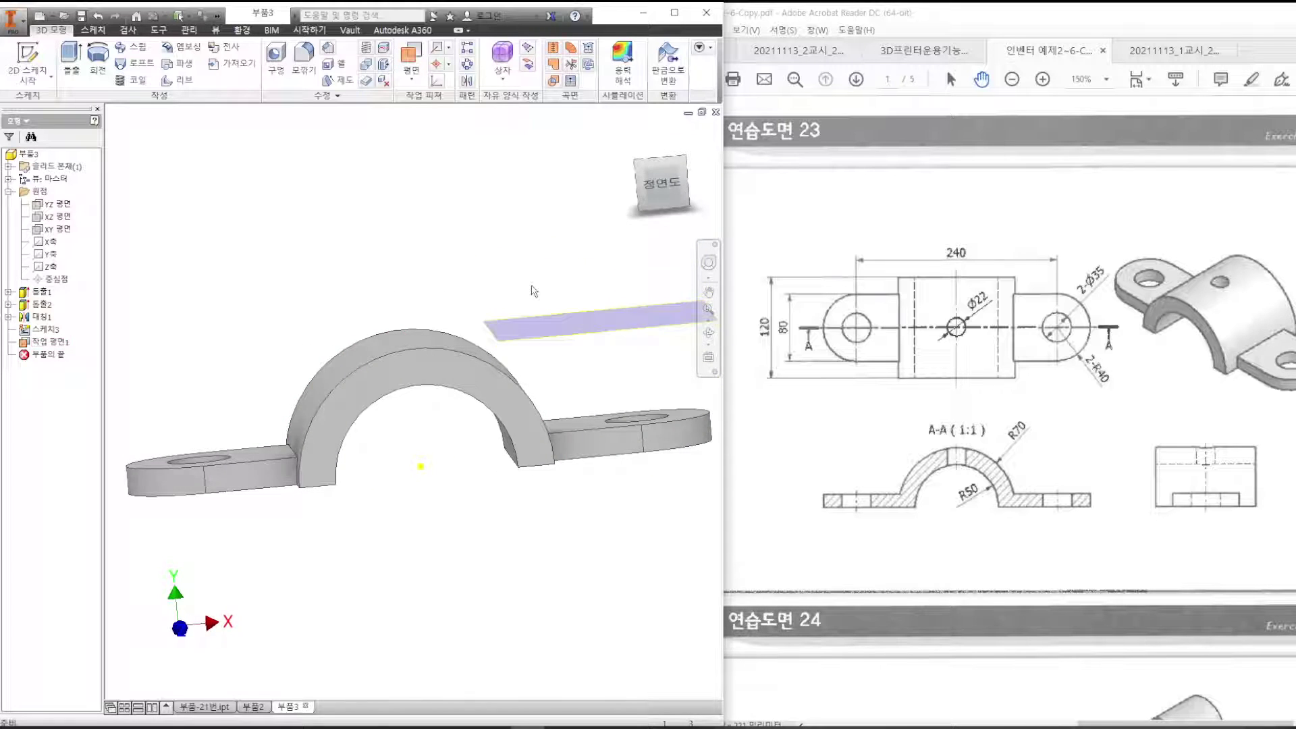
{"action": "key", "text": "F6"}
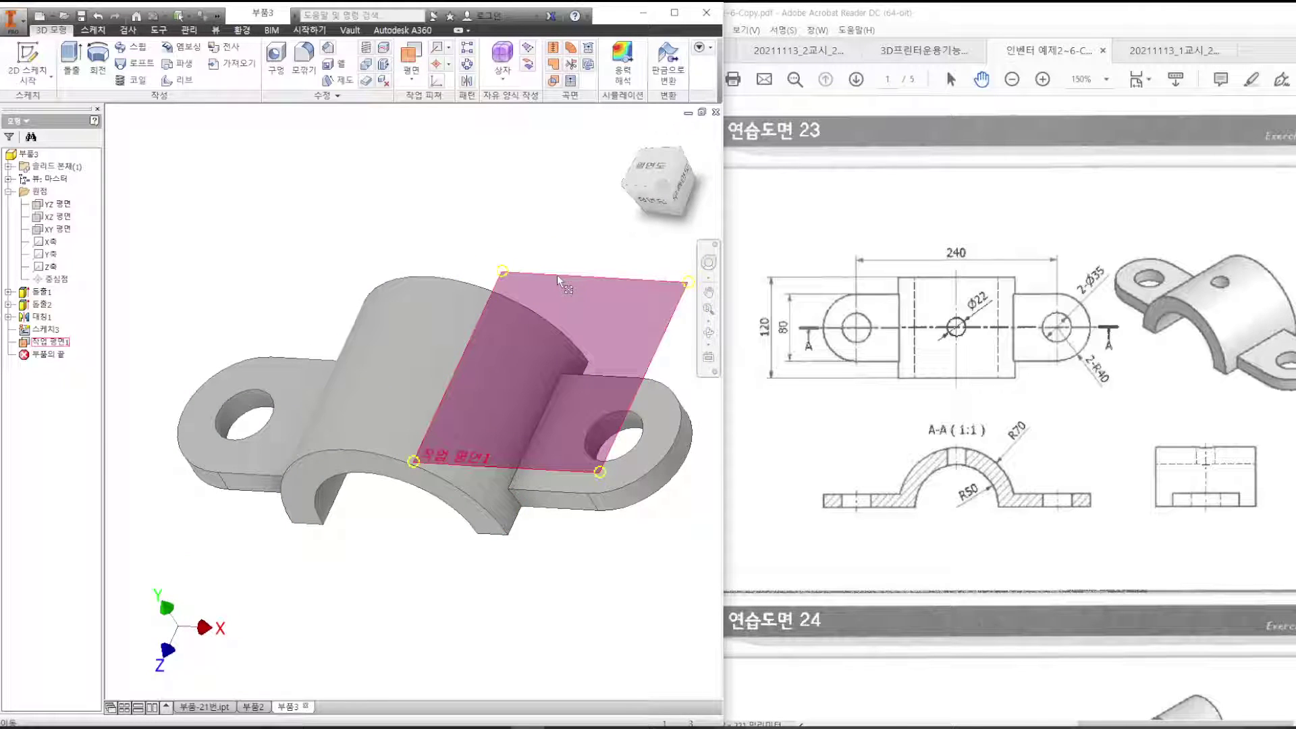
{"action": "middle_click_drag", "start_coordinate": [415, 410], "coordinate": [440, 367]}
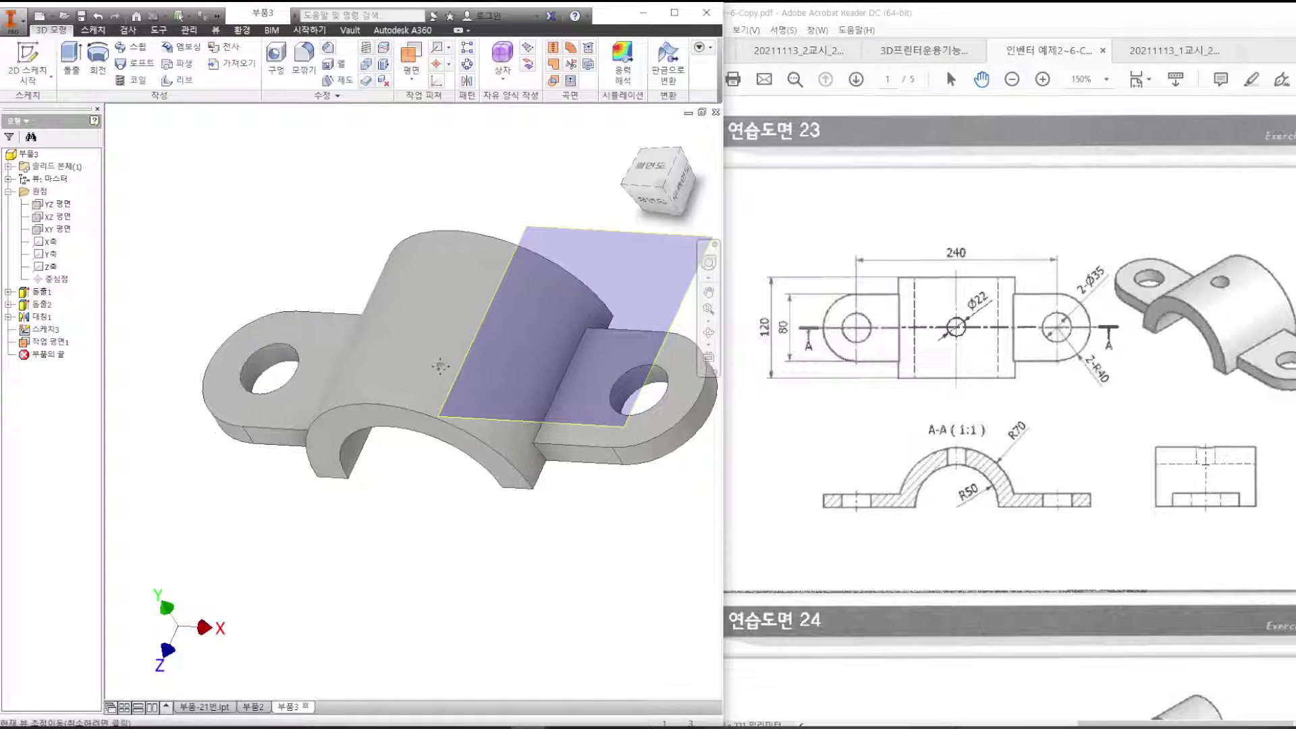
{"action": "right_click", "coordinate": [585, 231]}
{"action": "left_click", "coordinate": [585, 271]}
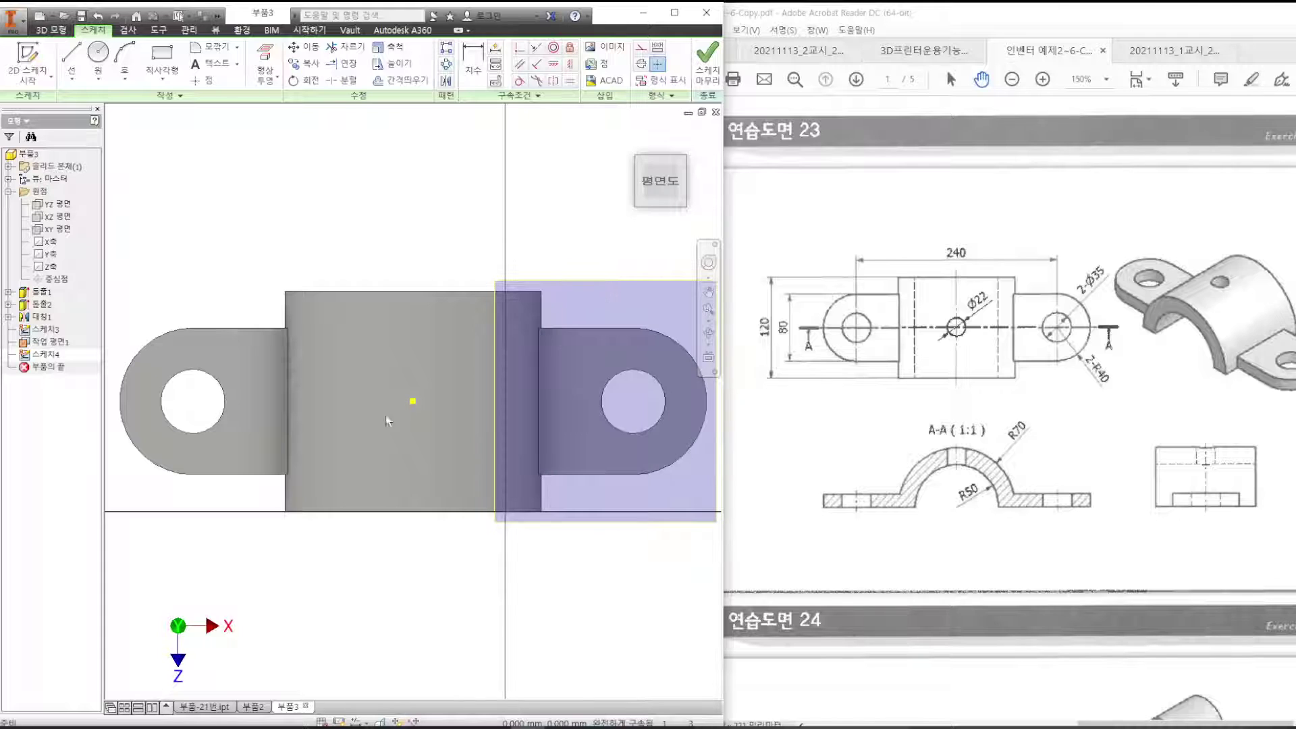
{"action": "left_click", "coordinate": [98, 54]}
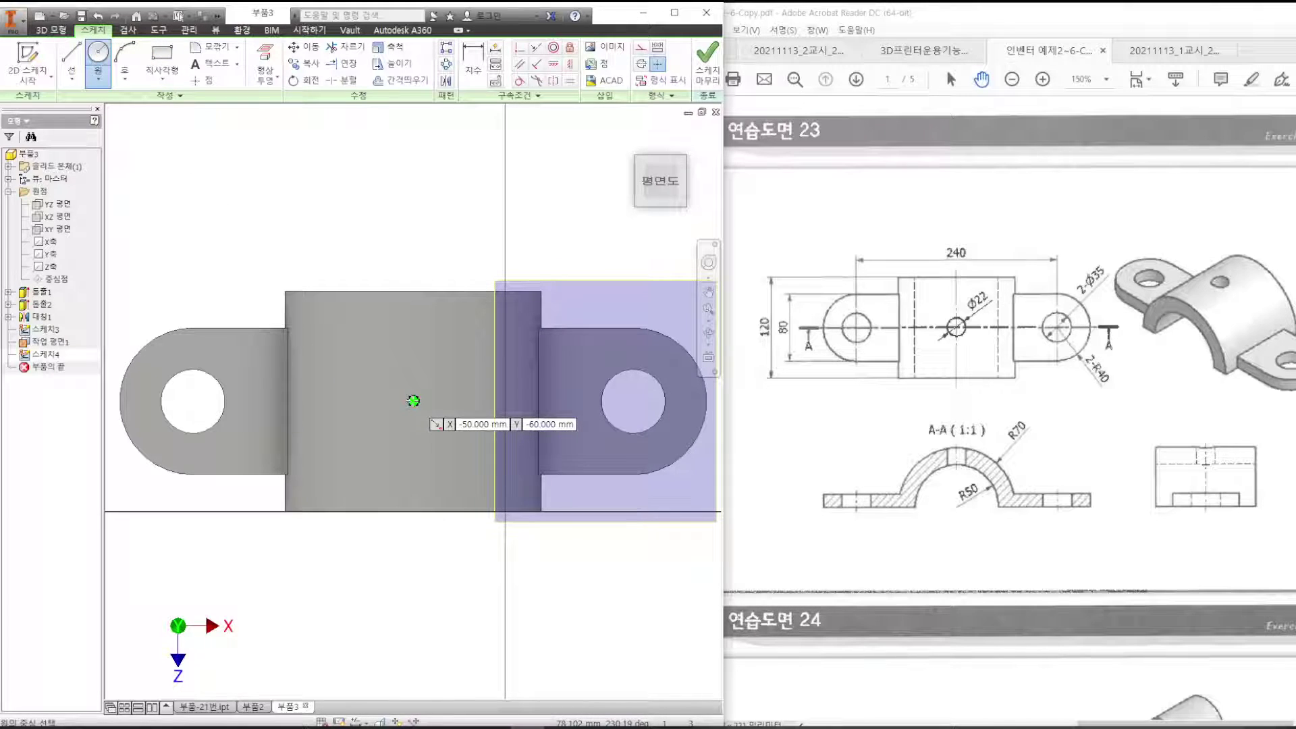
{"action": "left_click", "coordinate": [413, 400]}
{"action": "type", "text": "22"}
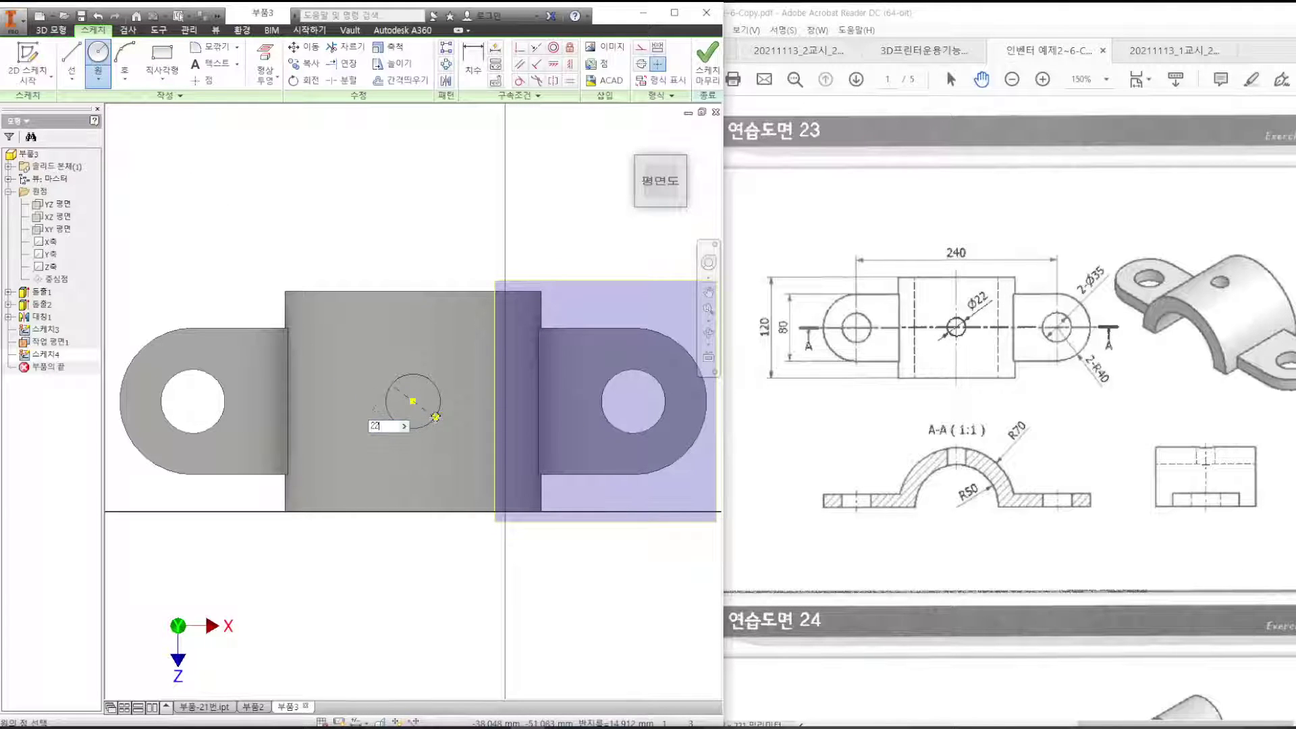
{"action": "key", "text": "Return"}
{"action": "left_click", "coordinate": [707, 62]}
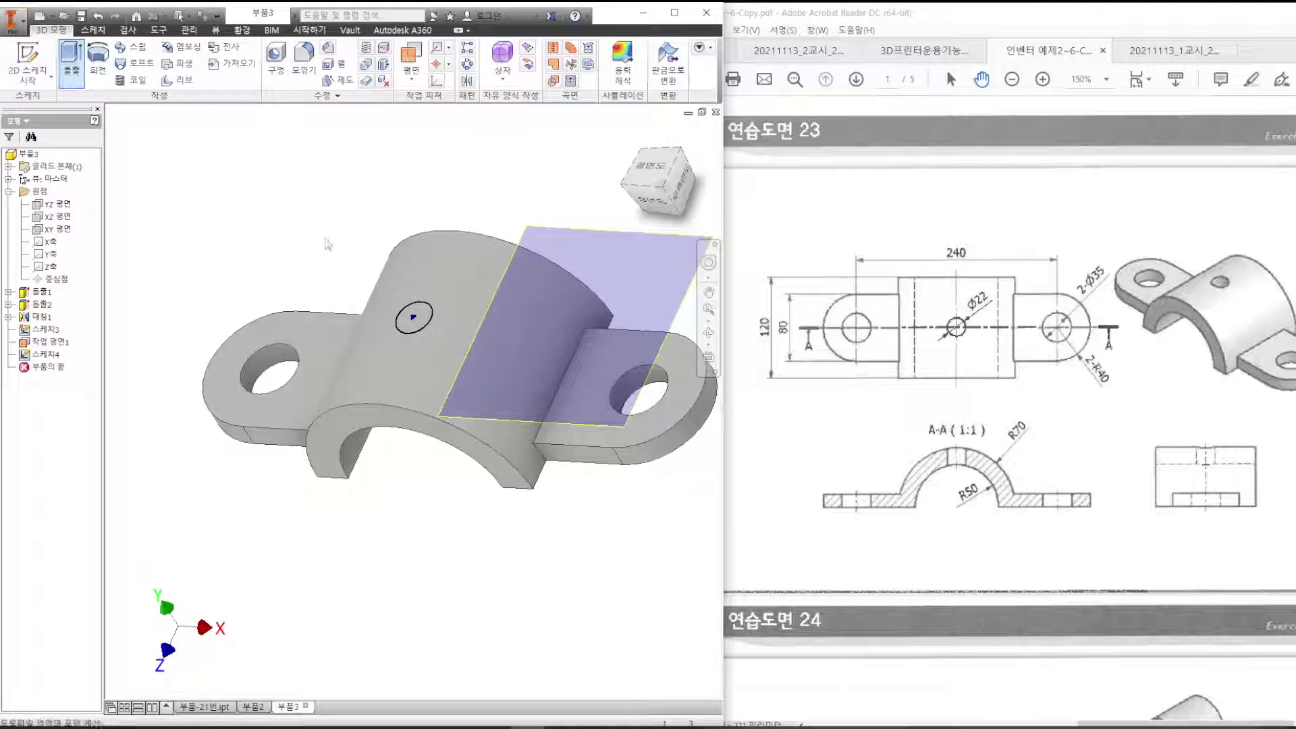
Extrude the 22 mm circle on the work plane downward as a cut with the All (전체) extent through the crown.
{"action": "key", "text": "e"}
{"action": "left_click", "coordinate": [720, 127]}
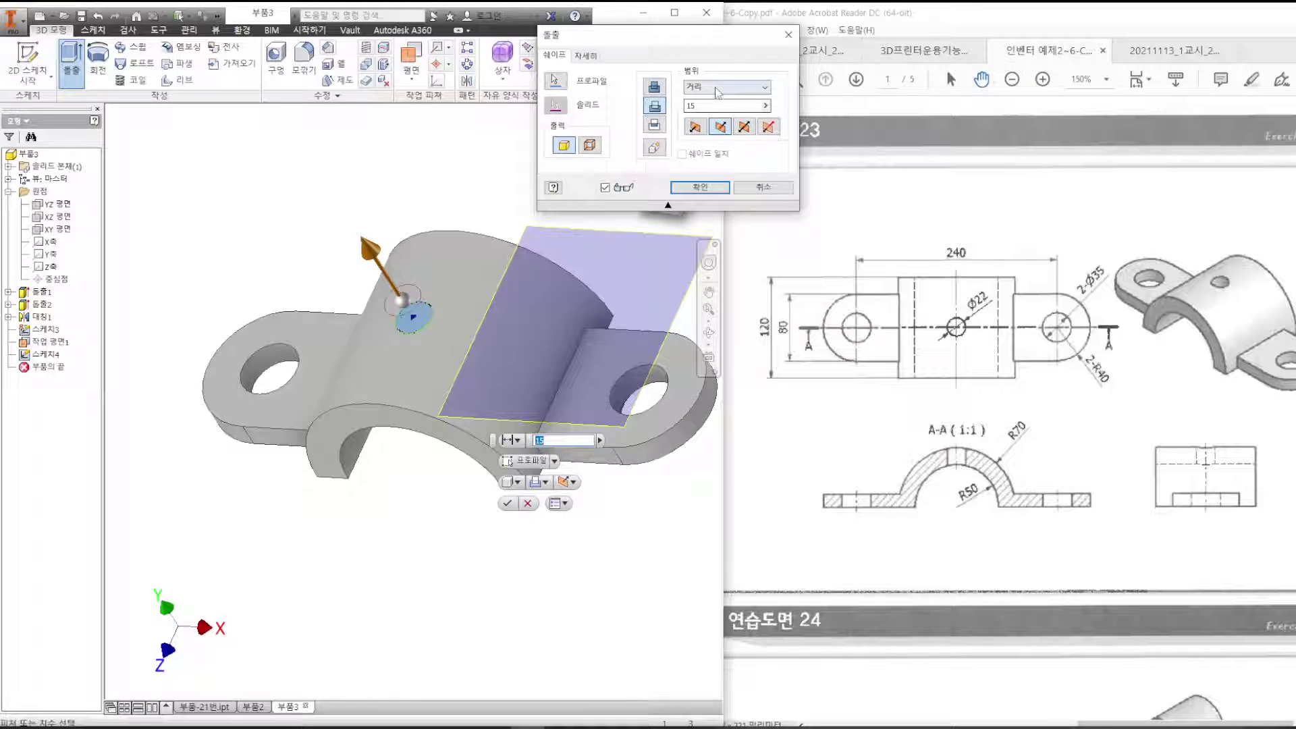
{"action": "left_click", "coordinate": [742, 86]}
{"action": "left_click", "coordinate": [722, 130]}
{"action": "mouse_move", "coordinate": [488, 358]}
{"action": "middle_mouse_down", "text": "shift"}
{"action": "mouse_move", "coordinate": [478, 431]}
{"action": "mouse_move", "coordinate": [497, 435]}
{"action": "mouse_move", "coordinate": [494, 281]}
{"action": "mouse_move", "coordinate": [465, 394]}
{"action": "mouse_move", "coordinate": [494, 371]}
{"action": "middle_mouse_up", "text": "shift"}
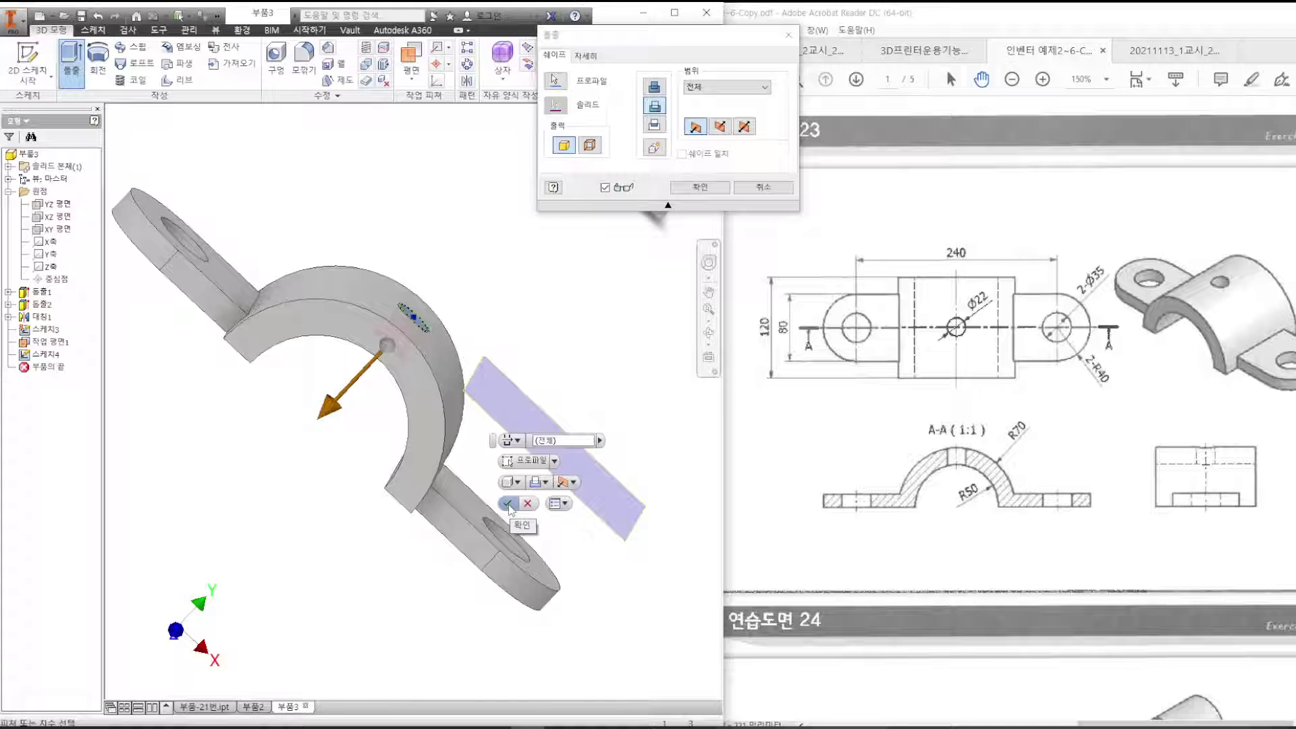
{"action": "left_click", "coordinate": [510, 504]}
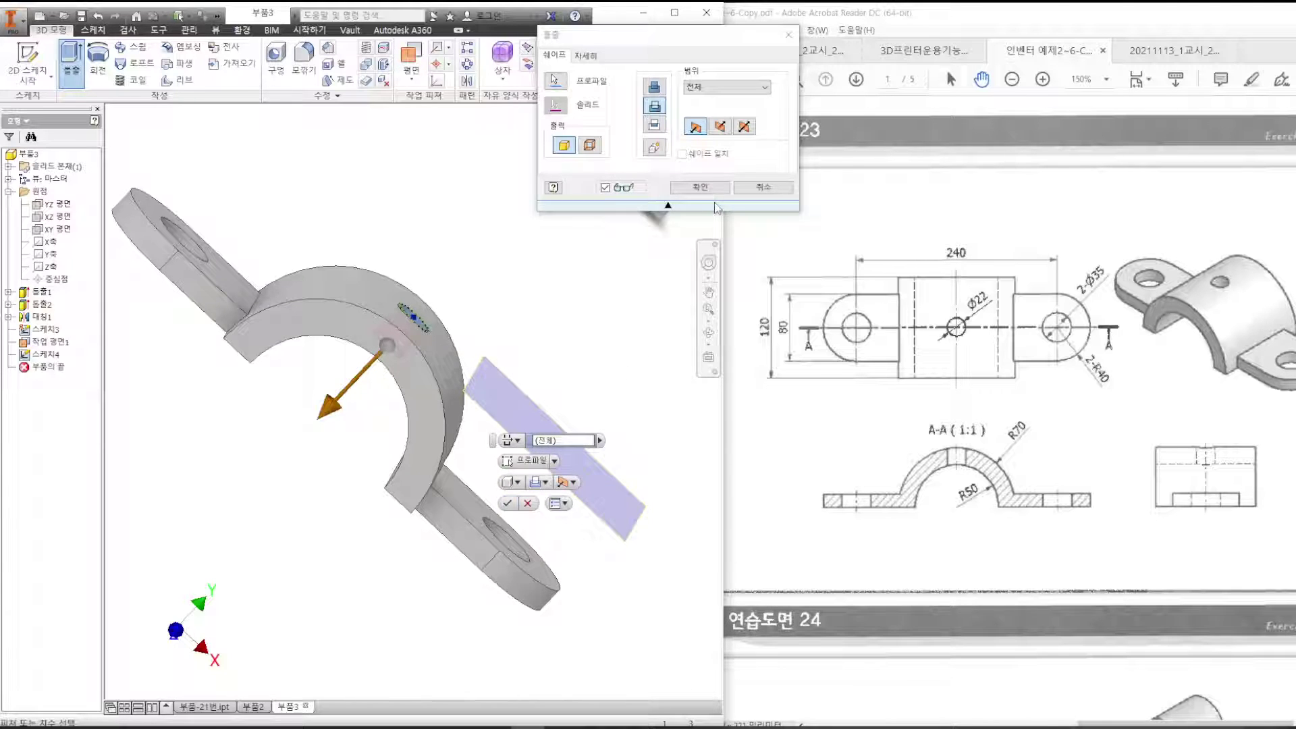
{"action": "middle_click_drag", "start_coordinate": [486, 322], "coordinate": [431, 363], "text": "shift"}
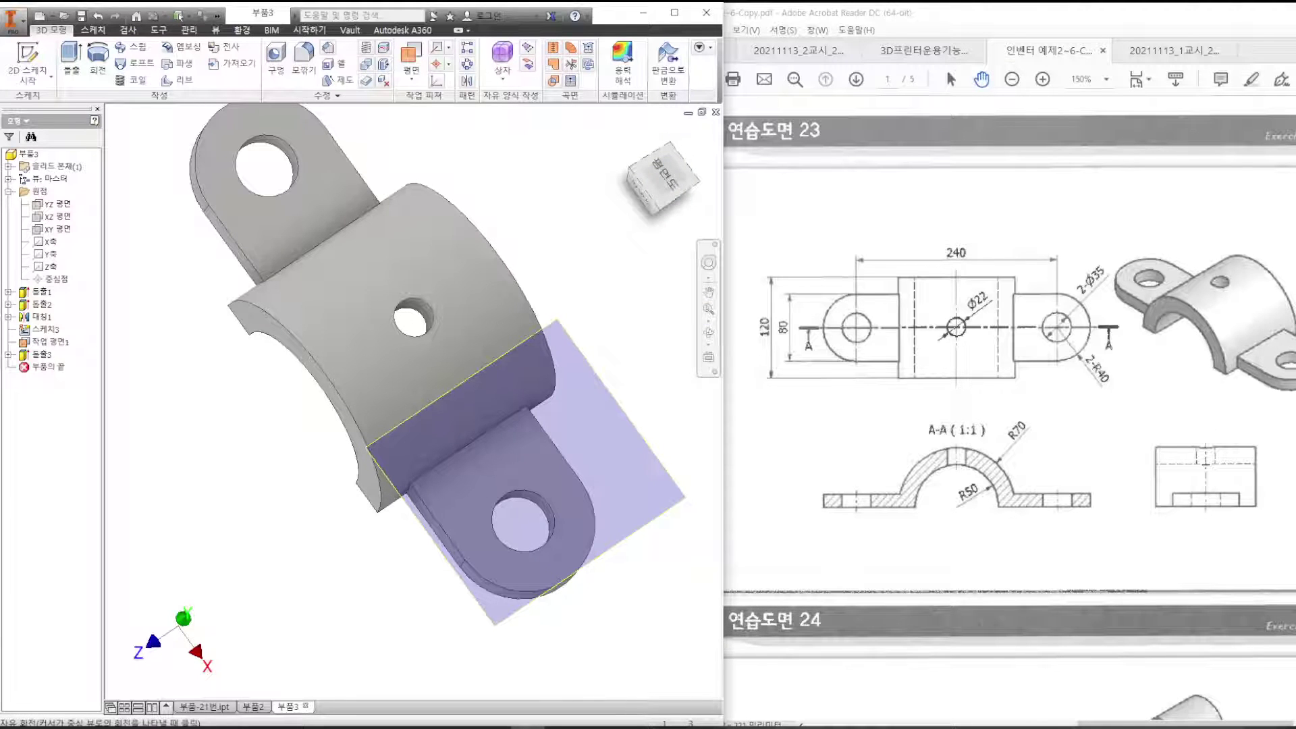
{"action": "middle_click_drag", "start_coordinate": [364, 406], "coordinate": [390, 403]}
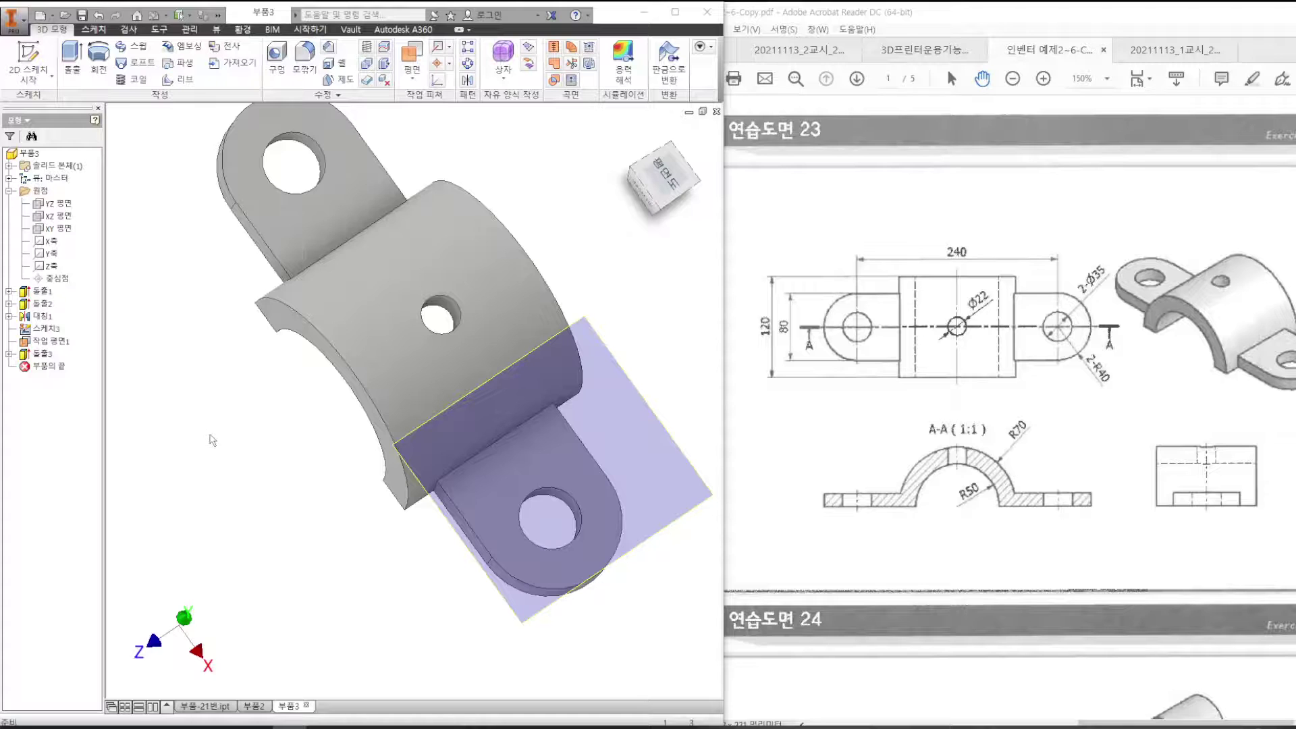
Undo the downward hole cut, its circle sketch and the offset work plane.
{"action": "key", "text": "s"}
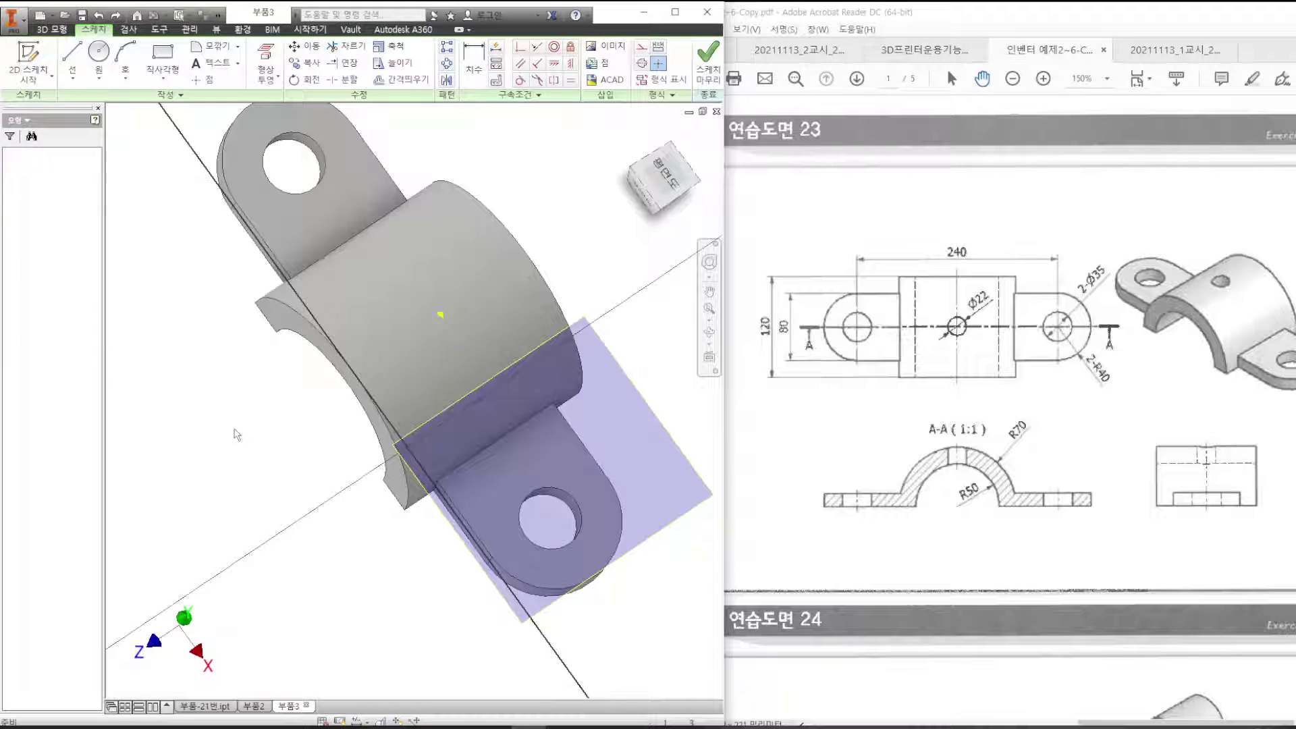
{"action": "key", "text": "ctrl+z"}
{"action": "key", "text": "ctrl+z"}
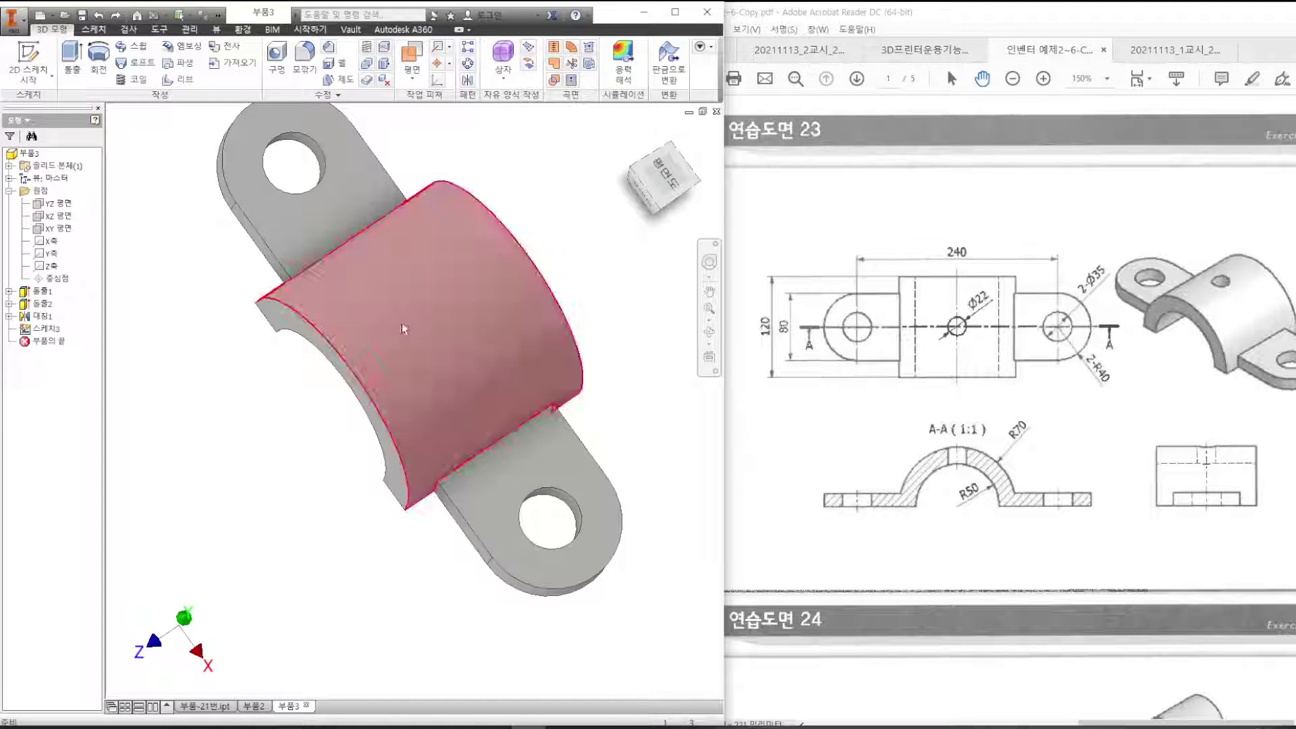
{"action": "left_click", "coordinate": [630, 137]}
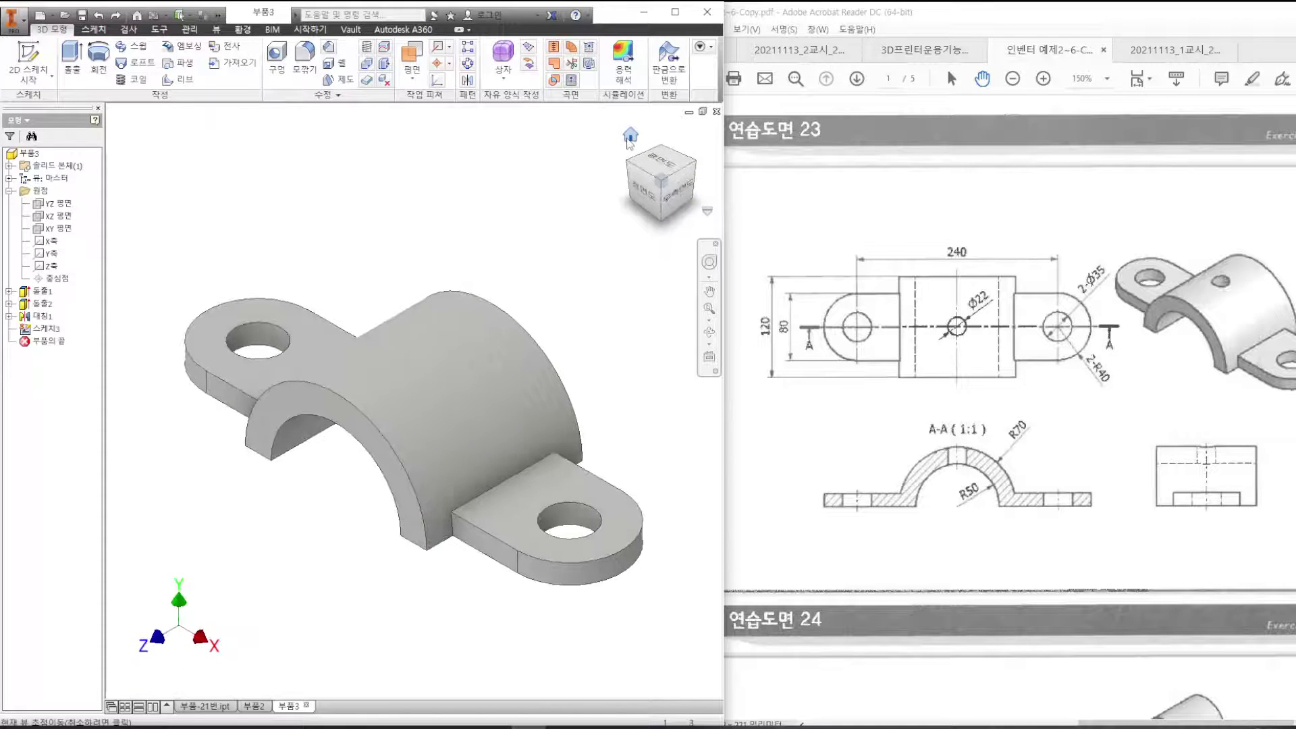
{"action": "left_click", "coordinate": [413, 84]}
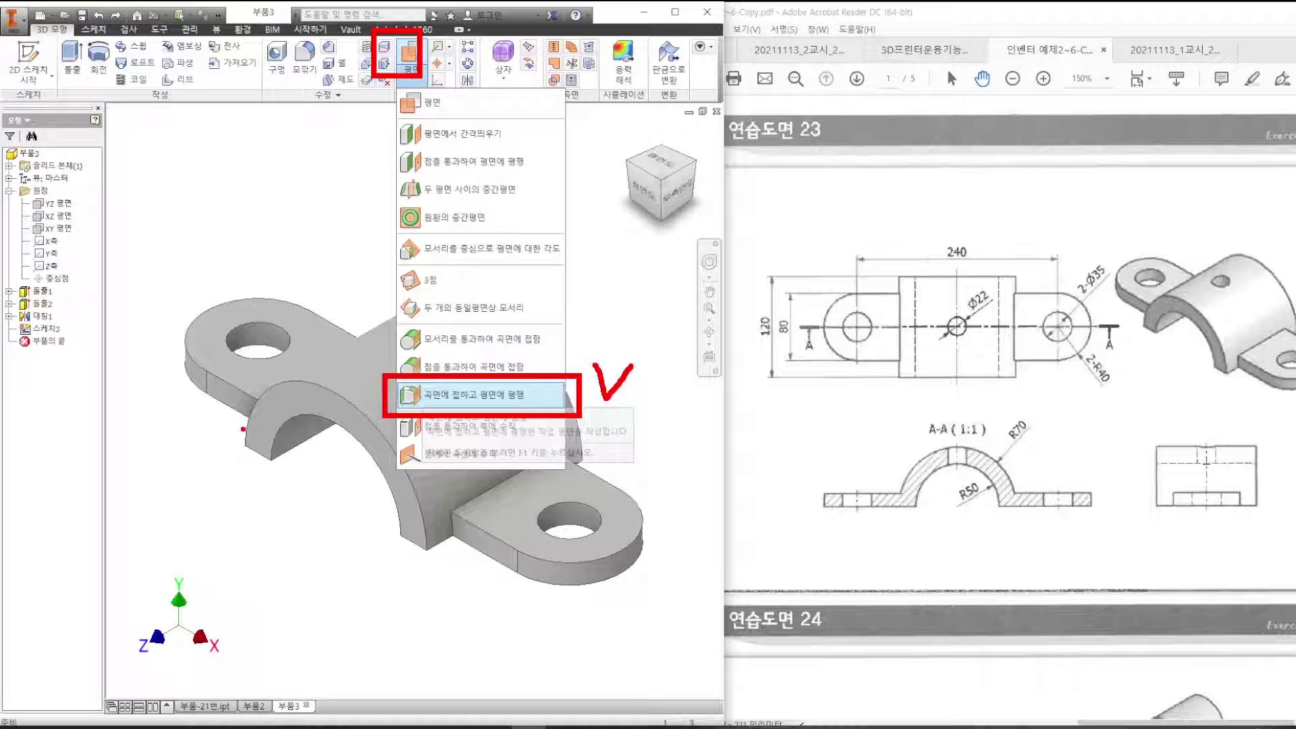
{"action": "mouse_move", "coordinate": [243, 428]}
{"action": "left_mouse_down"}
{"action": "mouse_move", "coordinate": [269, 383]}
{"action": "mouse_move", "coordinate": [370, 420]}
{"action": "mouse_move", "coordinate": [403, 514]}
{"action": "left_mouse_up"}
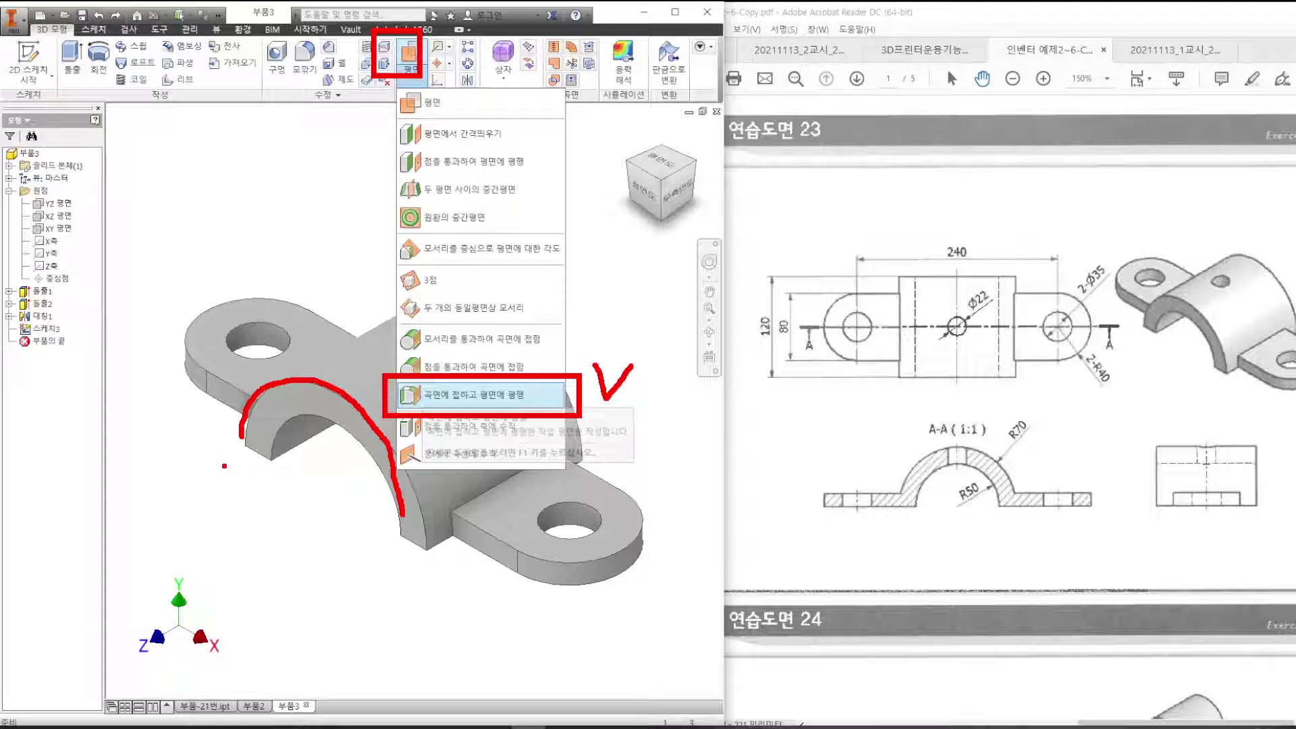
{"action": "left_click_drag", "start_coordinate": [230, 460], "coordinate": [455, 538]}
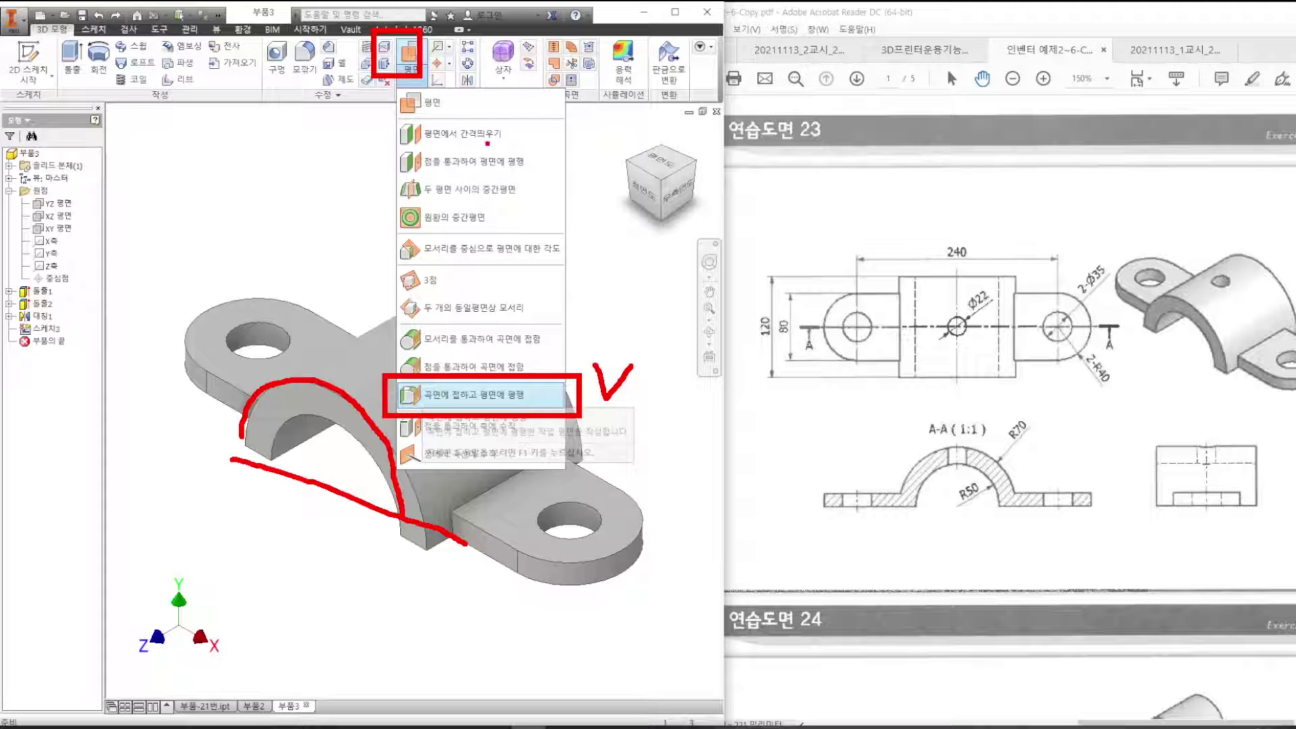
{"action": "mouse_move", "coordinate": [511, 145]}
{"action": "left_mouse_down"}
{"action": "mouse_move", "coordinate": [368, 165]}
{"action": "mouse_move", "coordinate": [508, 111]}
{"action": "mouse_move", "coordinate": [413, 159]}
{"action": "mouse_move", "coordinate": [432, 106]}
{"action": "mouse_move", "coordinate": [529, 147]}
{"action": "left_mouse_up"}
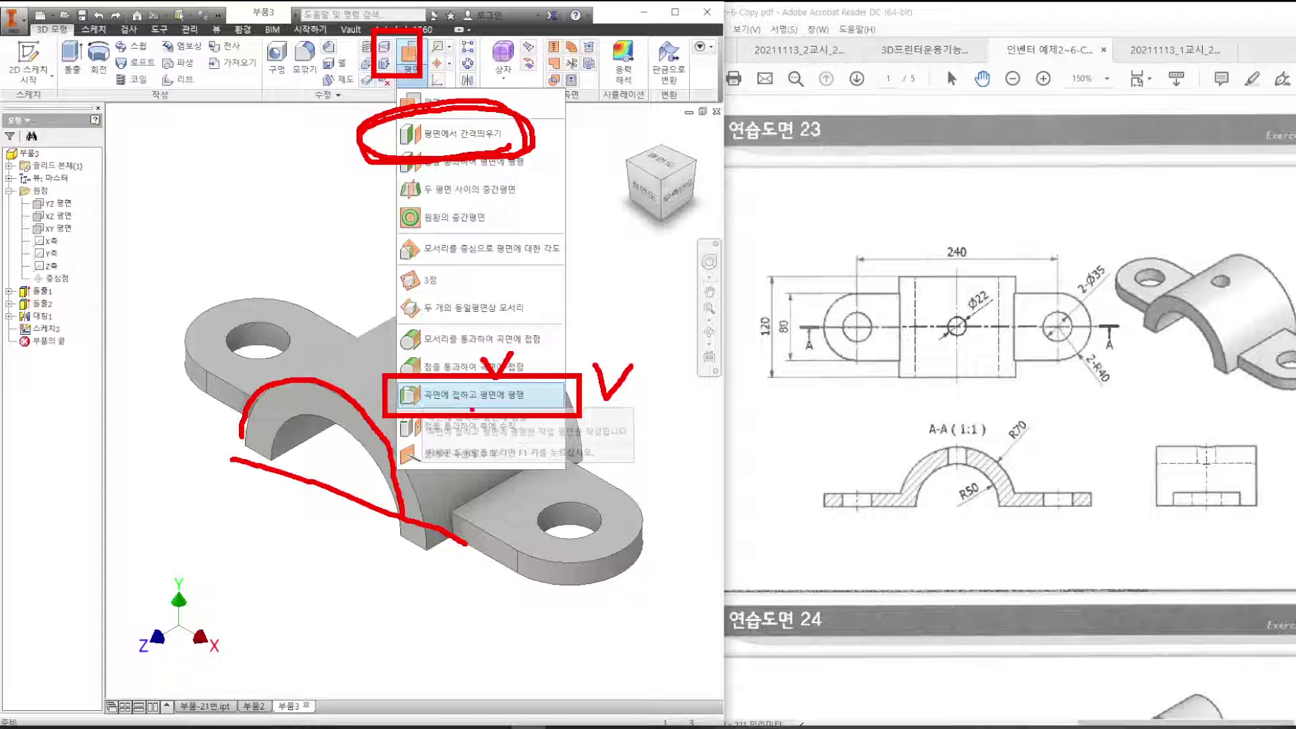
{"action": "key", "text": "Escape"}
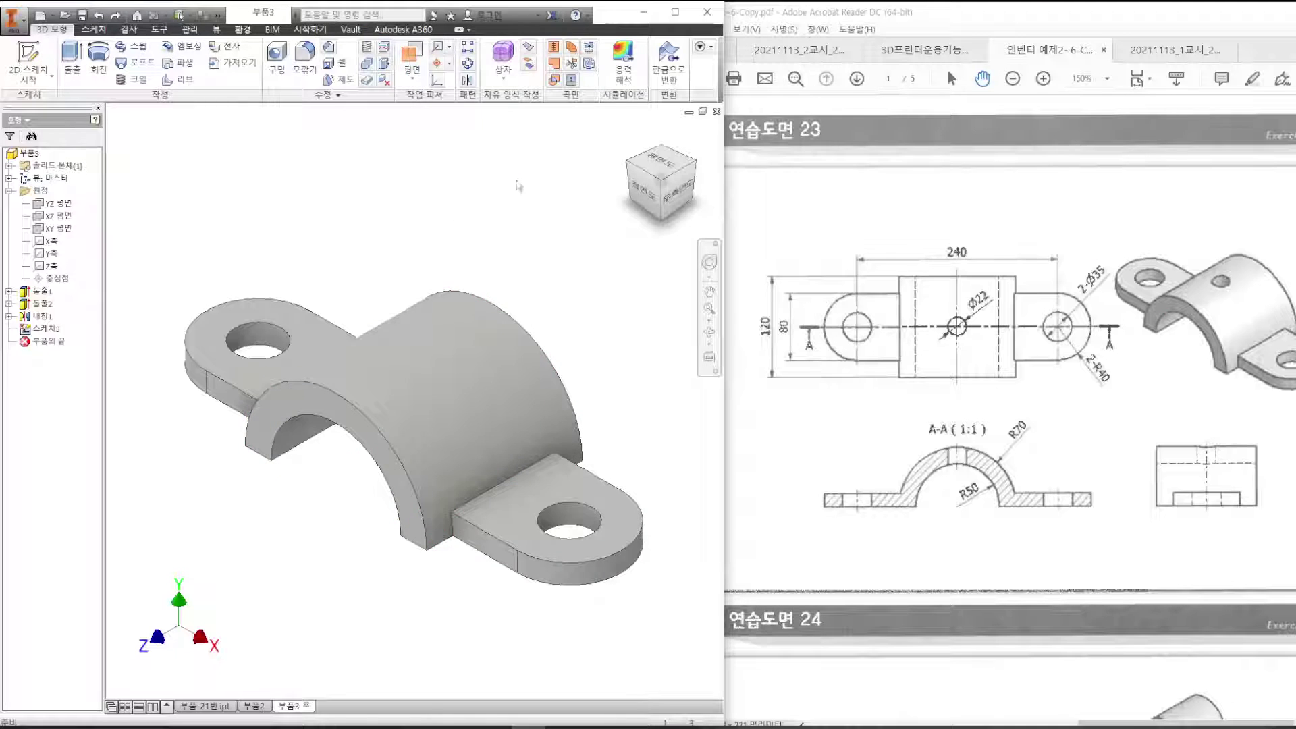
Create a work plane parallel to the flange's flat underside and tangent to the arch's outer cylindrical face at its crown.
{"action": "left_click", "coordinate": [412, 58]}
{"action": "left_click", "coordinate": [451, 399]}
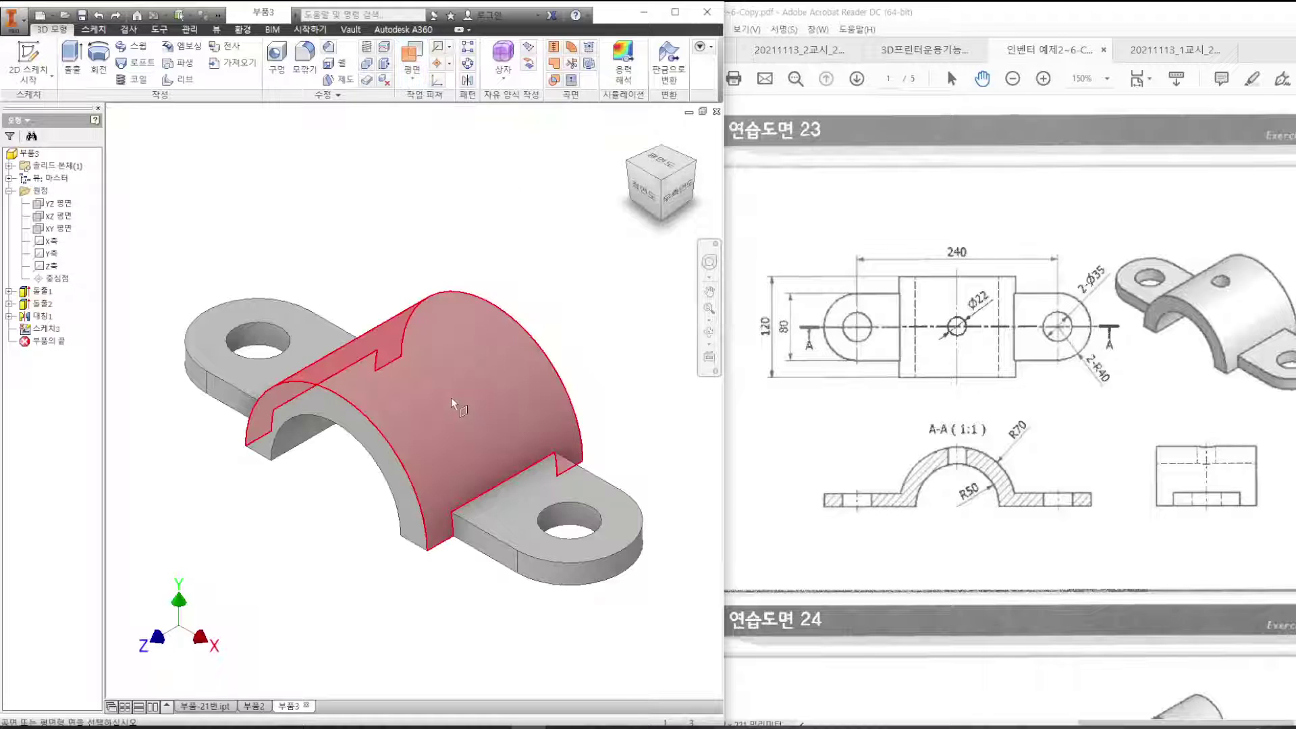
{"action": "middle_click_drag", "start_coordinate": [488, 563], "coordinate": [544, 466], "text": "shift"}
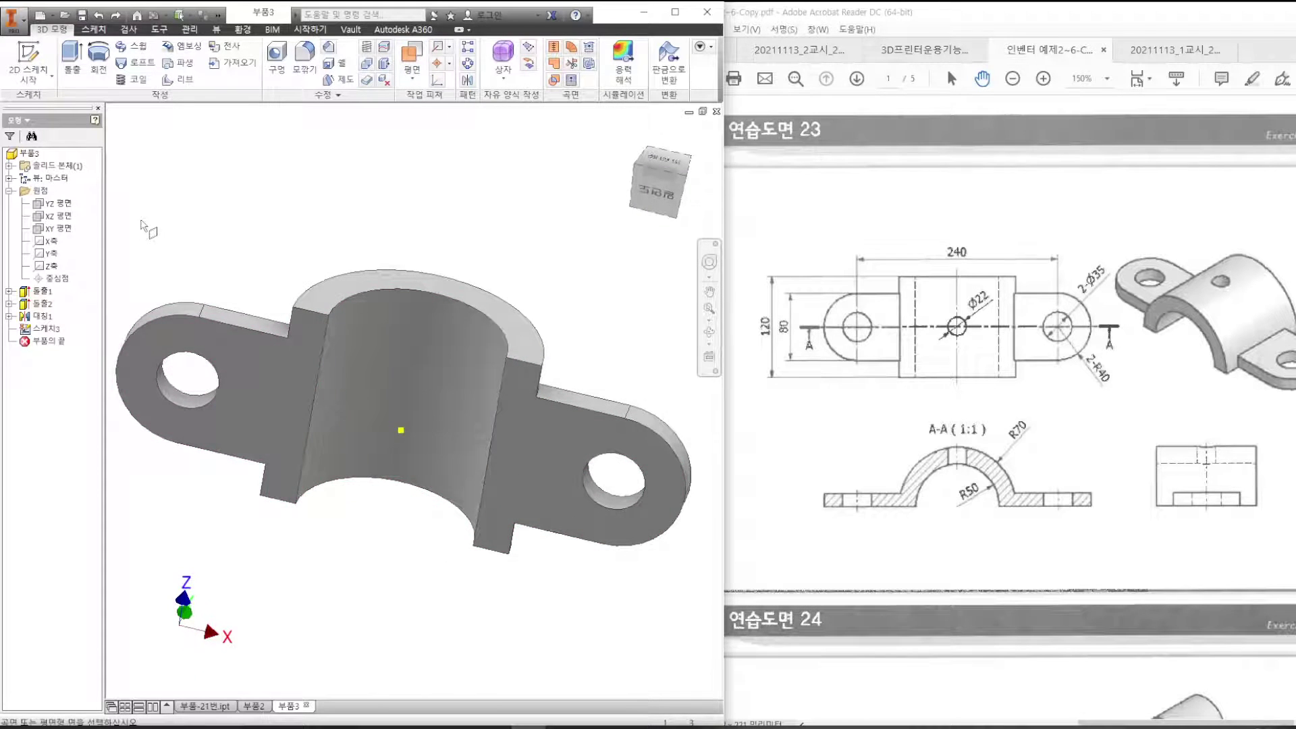
{"action": "left_click", "coordinate": [503, 400]}
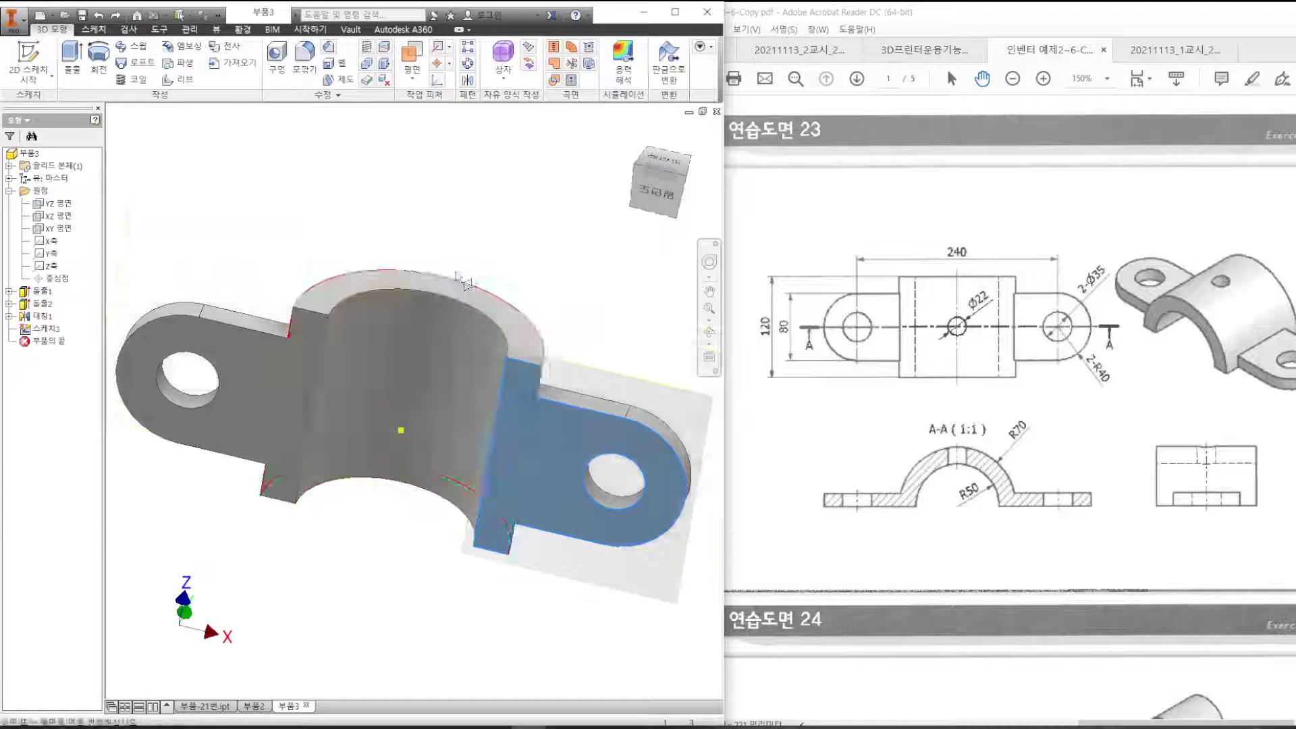
{"action": "middle_click_drag", "start_coordinate": [463, 282], "coordinate": [392, 368], "text": "shift"}
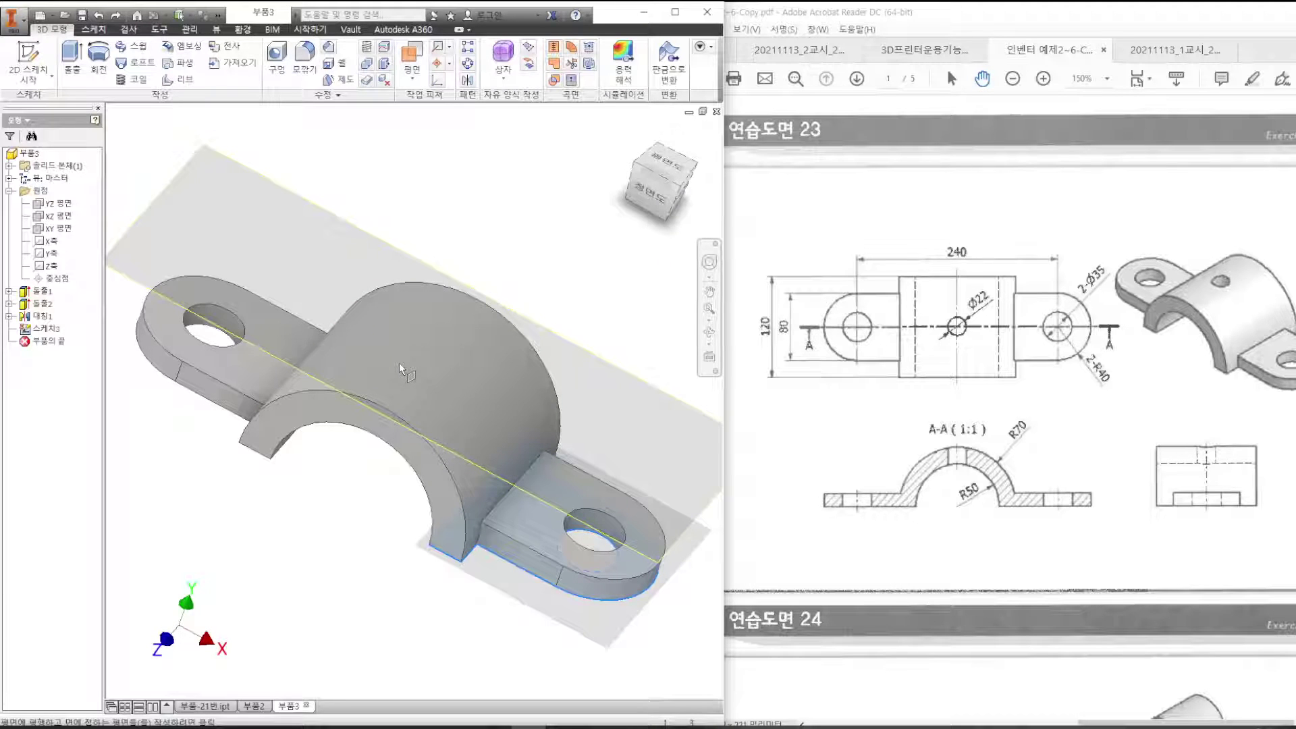
{"action": "left_click", "coordinate": [401, 384]}
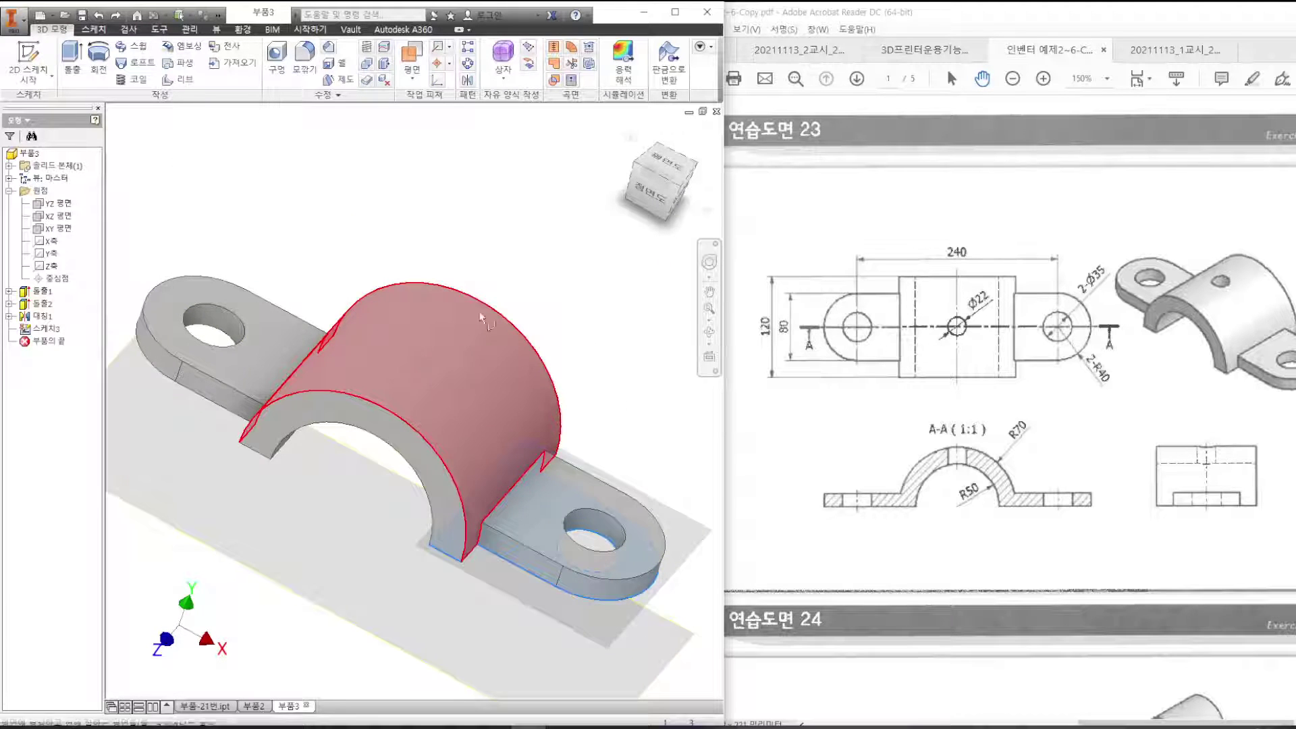
{"action": "middle_click_drag", "start_coordinate": [518, 511], "coordinate": [564, 471], "text": "shift"}
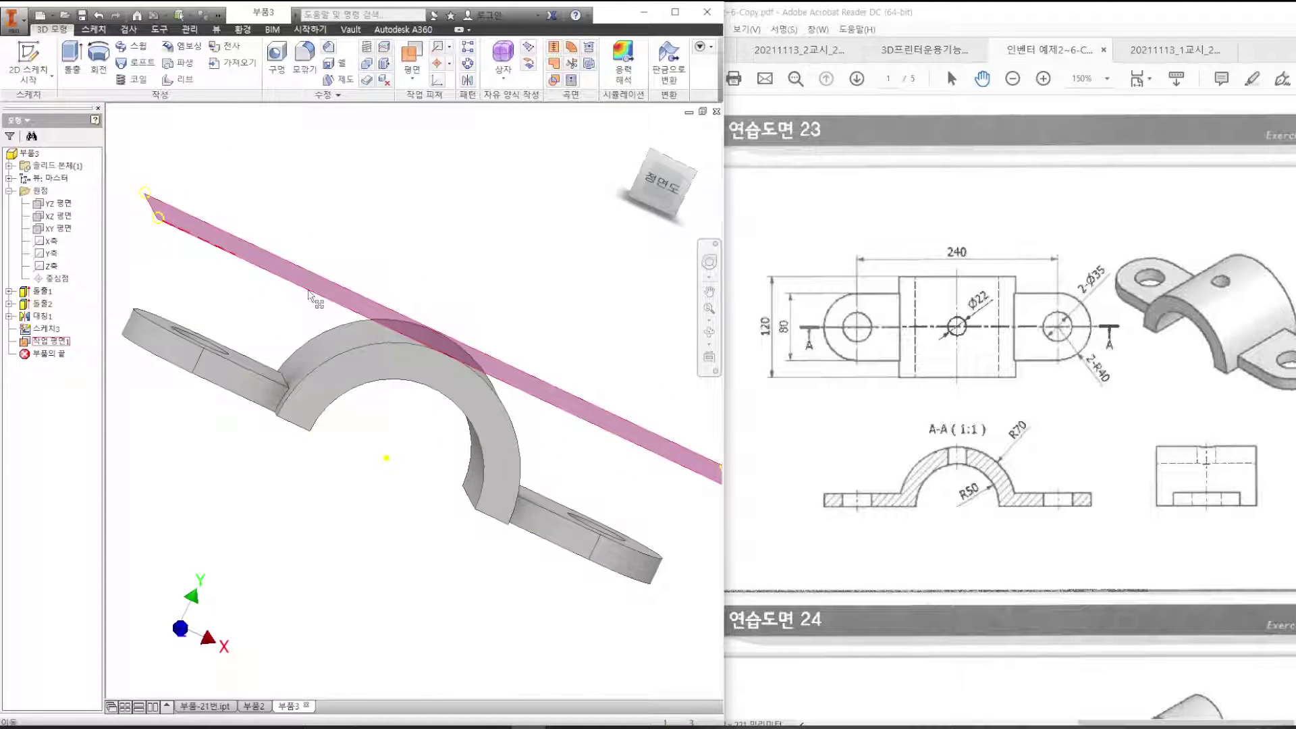
{"action": "middle_click_drag", "start_coordinate": [329, 280], "coordinate": [292, 312], "text": "shift"}
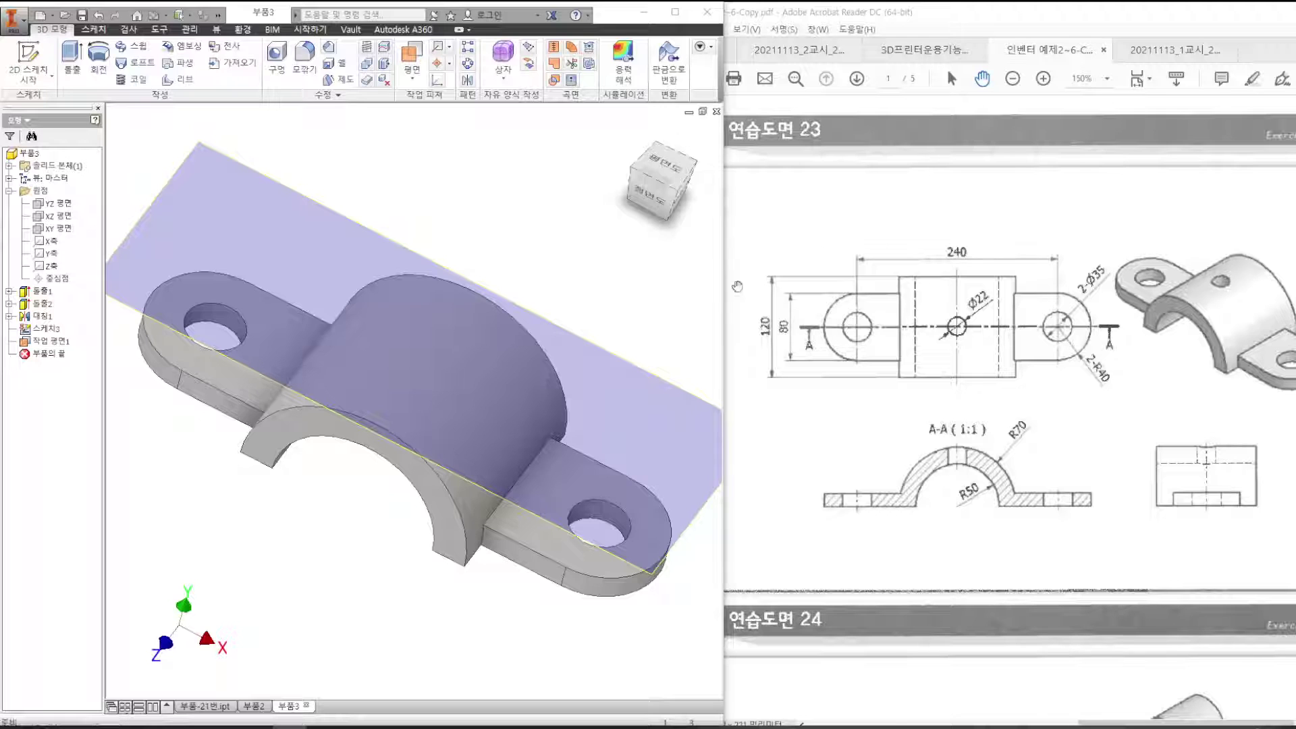
Sketch a 22 mm diameter circle centred on the projected origin of the tangent work plane and finish the sketch.
{"action": "right_click", "coordinate": [594, 345]}
{"action": "left_click", "coordinate": [597, 386]}
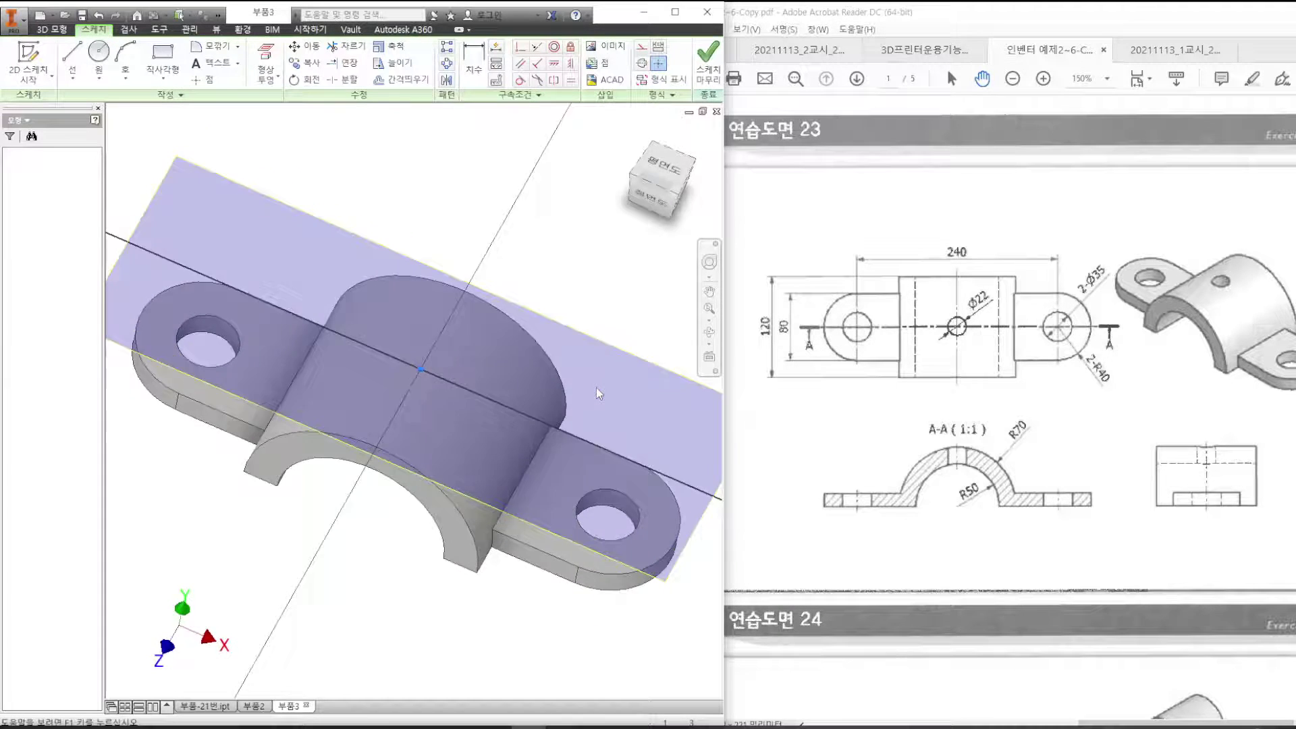
{"action": "left_click", "coordinate": [99, 52]}
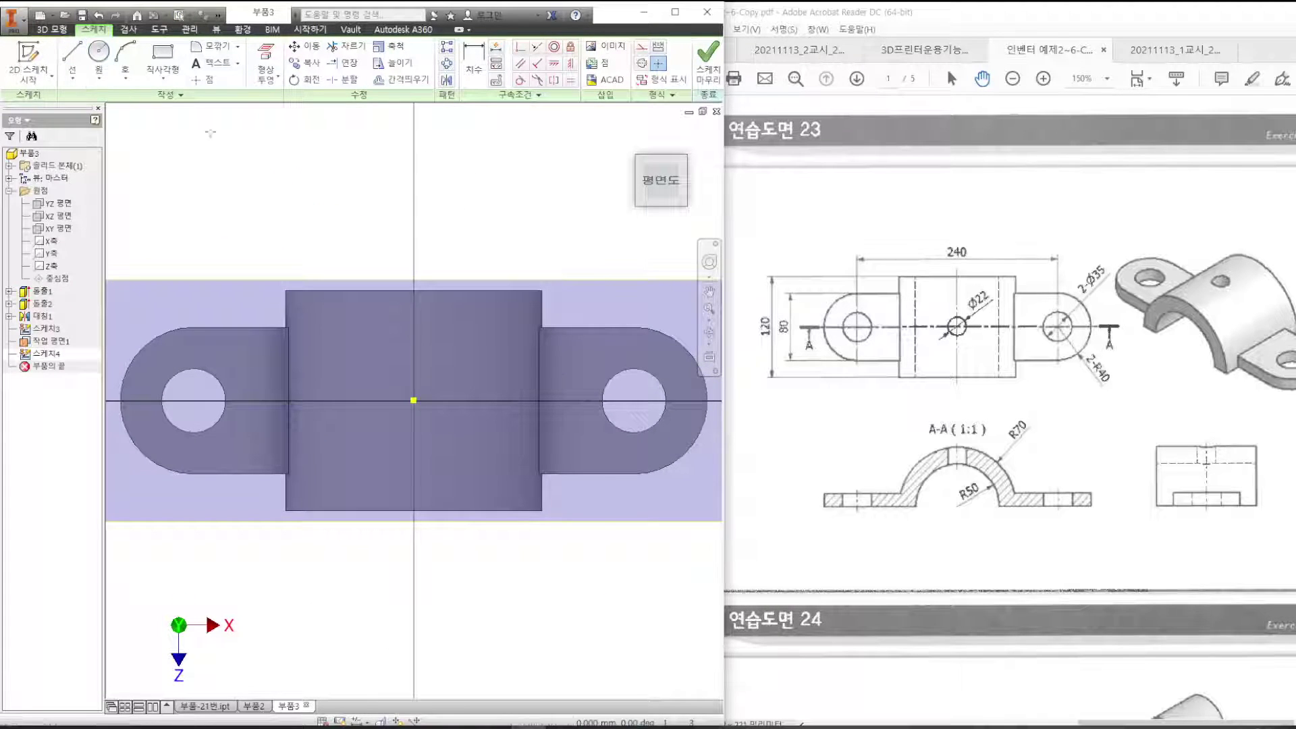
{"action": "left_click", "coordinate": [414, 401]}
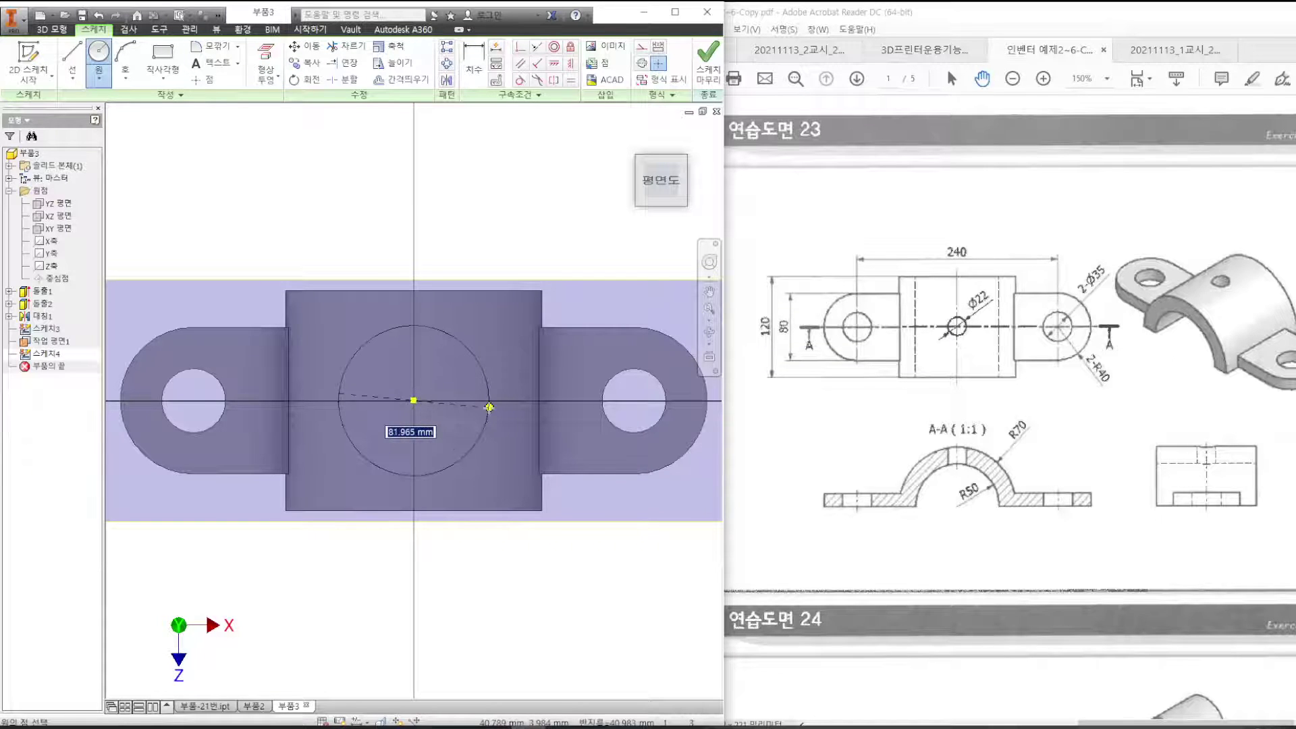
{"action": "type", "text": "22"}
{"action": "key", "text": "Return"}
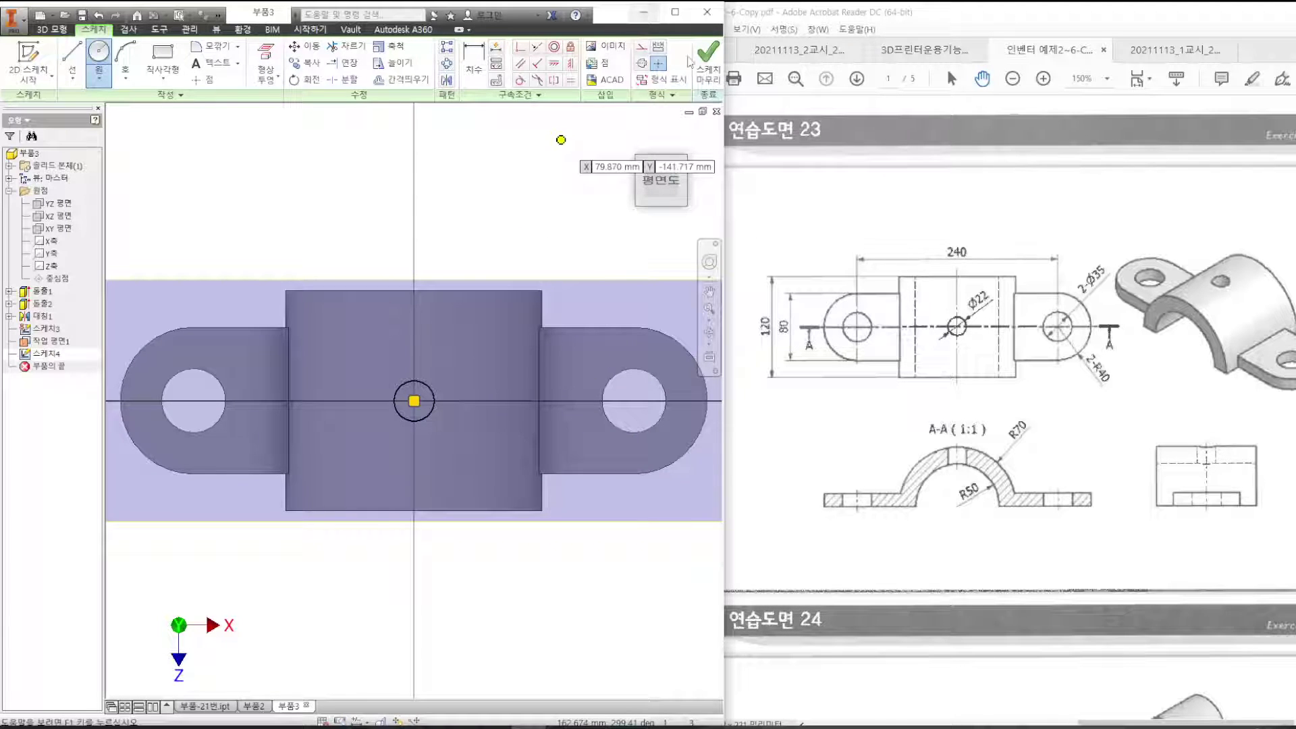
{"action": "left_click", "coordinate": [708, 58]}
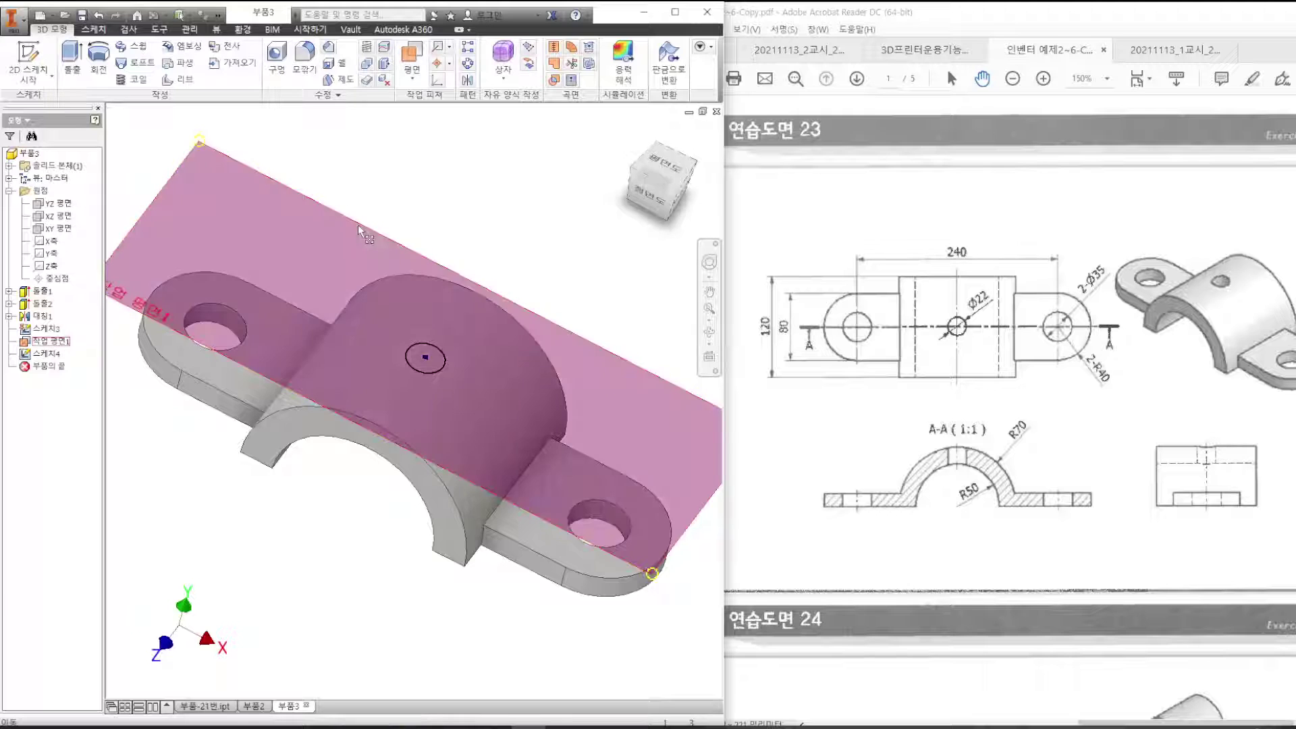
Hide the tangent work plane and extrude the 22 mm circle as a cut with the All (전체) extent through the crown.
{"action": "right_click", "coordinate": [357, 225]}
{"action": "left_click", "coordinate": [403, 244]}
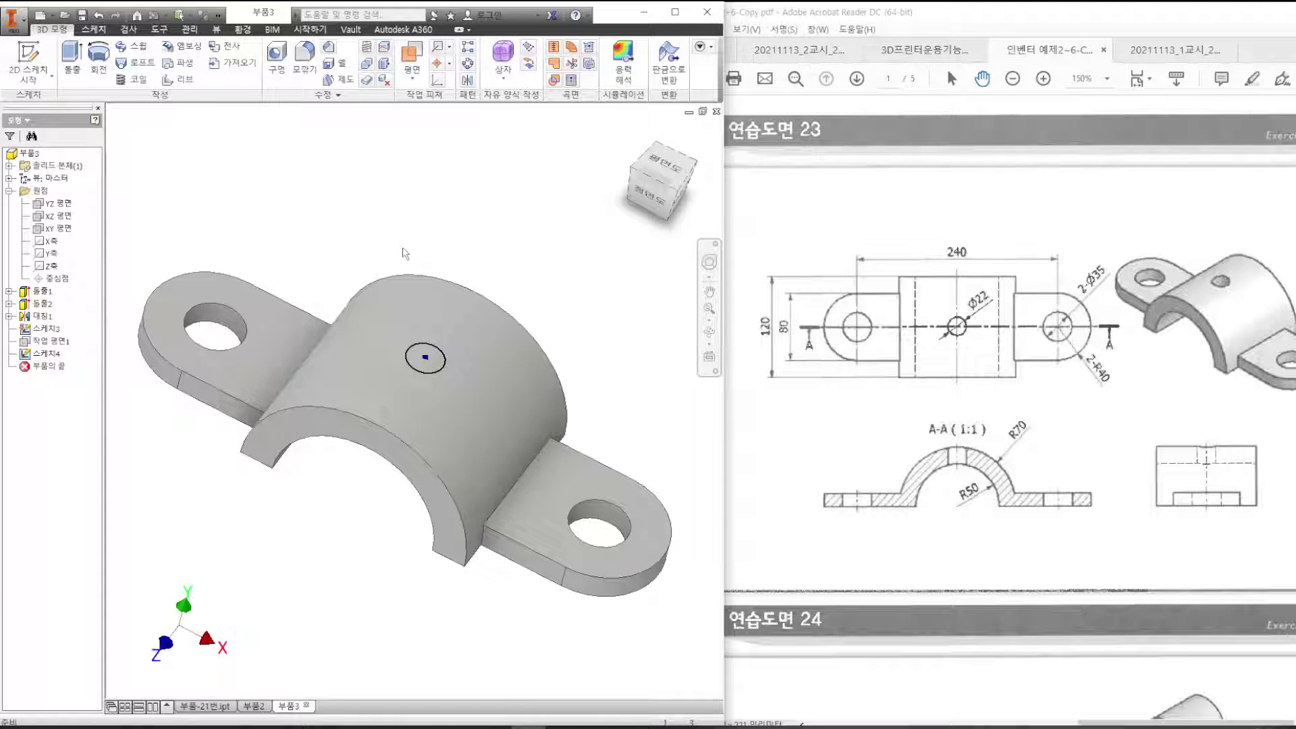
{"action": "key", "text": "e"}
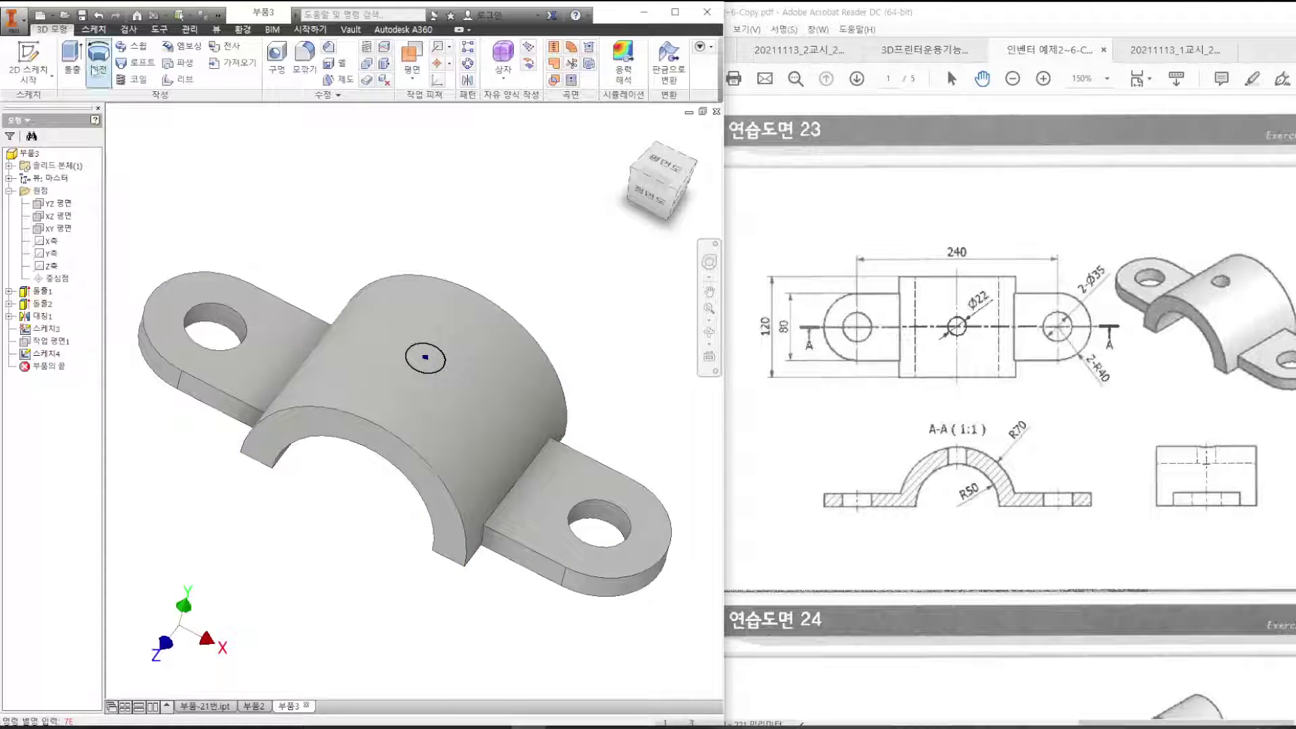
{"action": "left_click", "coordinate": [654, 105]}
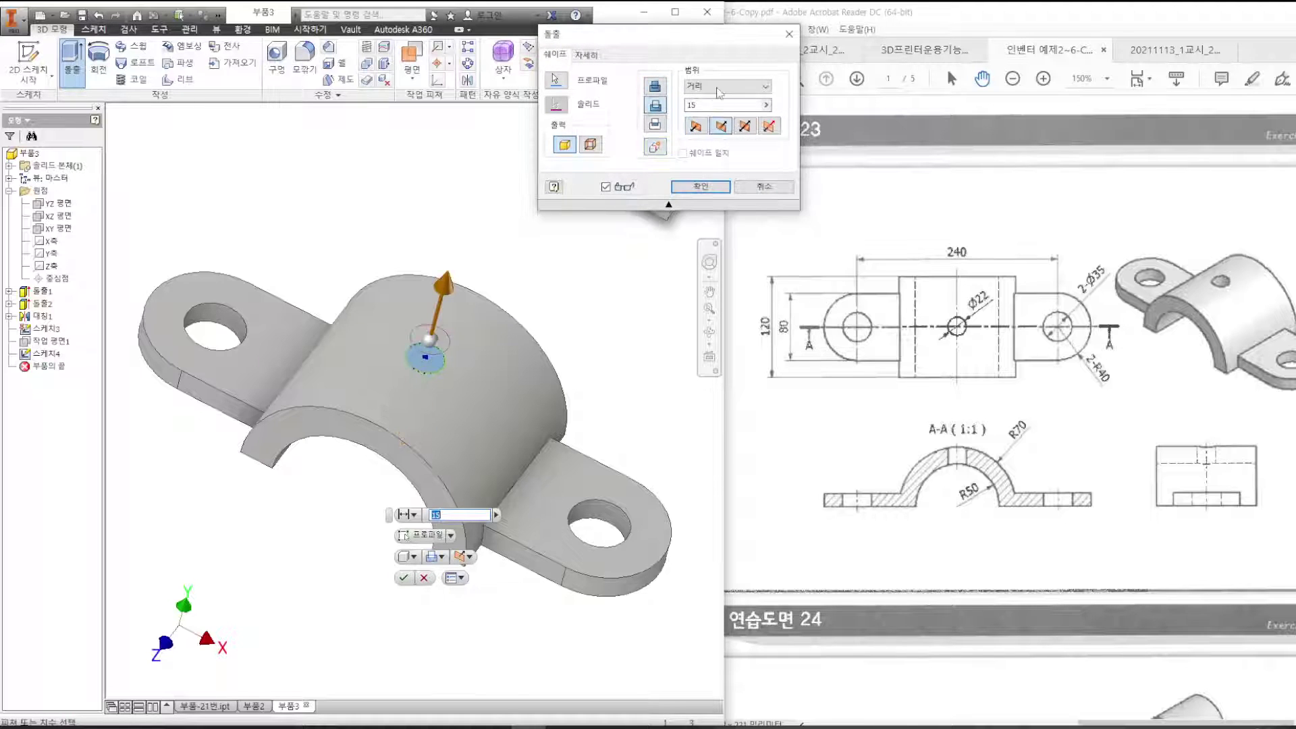
{"action": "left_click", "coordinate": [726, 85]}
{"action": "left_click", "coordinate": [712, 144]}
{"action": "left_click", "coordinate": [700, 187]}
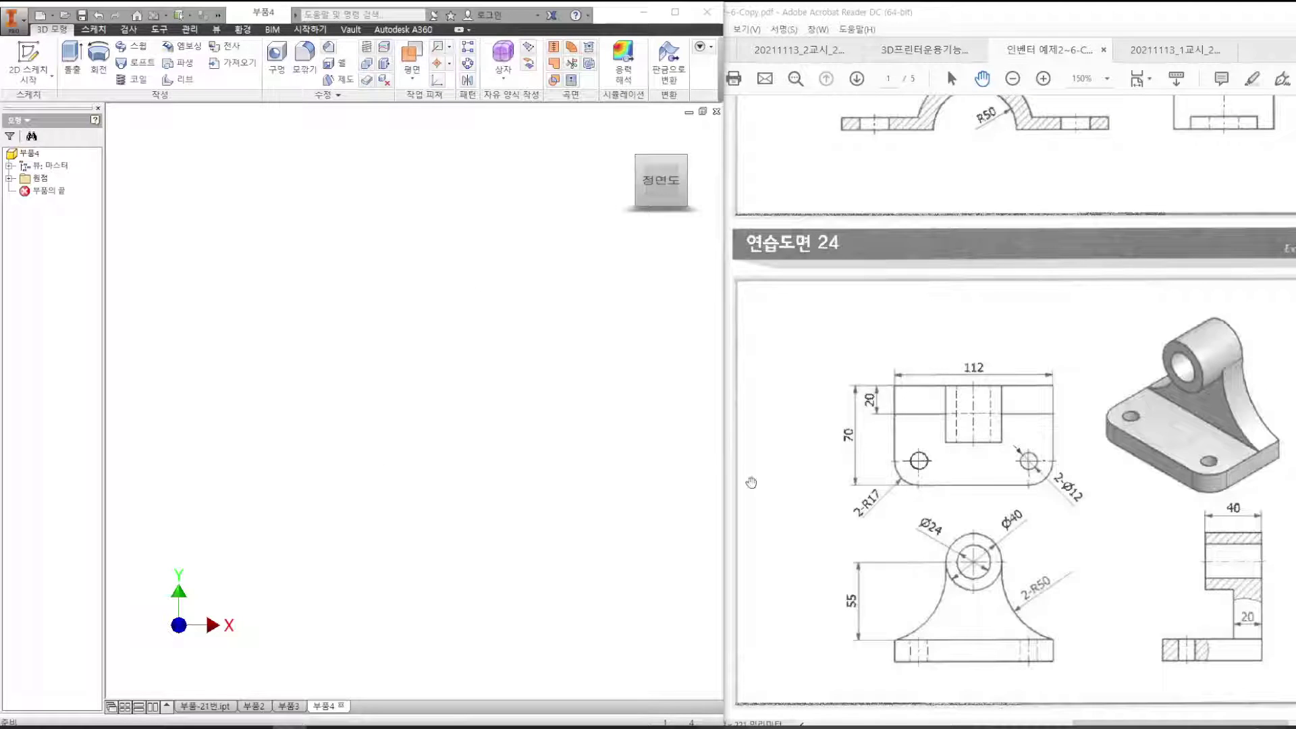
Examine exercise drawing 24, marking the plan view, the 2-R50 arcs, the base plate, the cylindrical boss and the supporting web.
{"action": "left_click", "coordinate": [912, 427]}
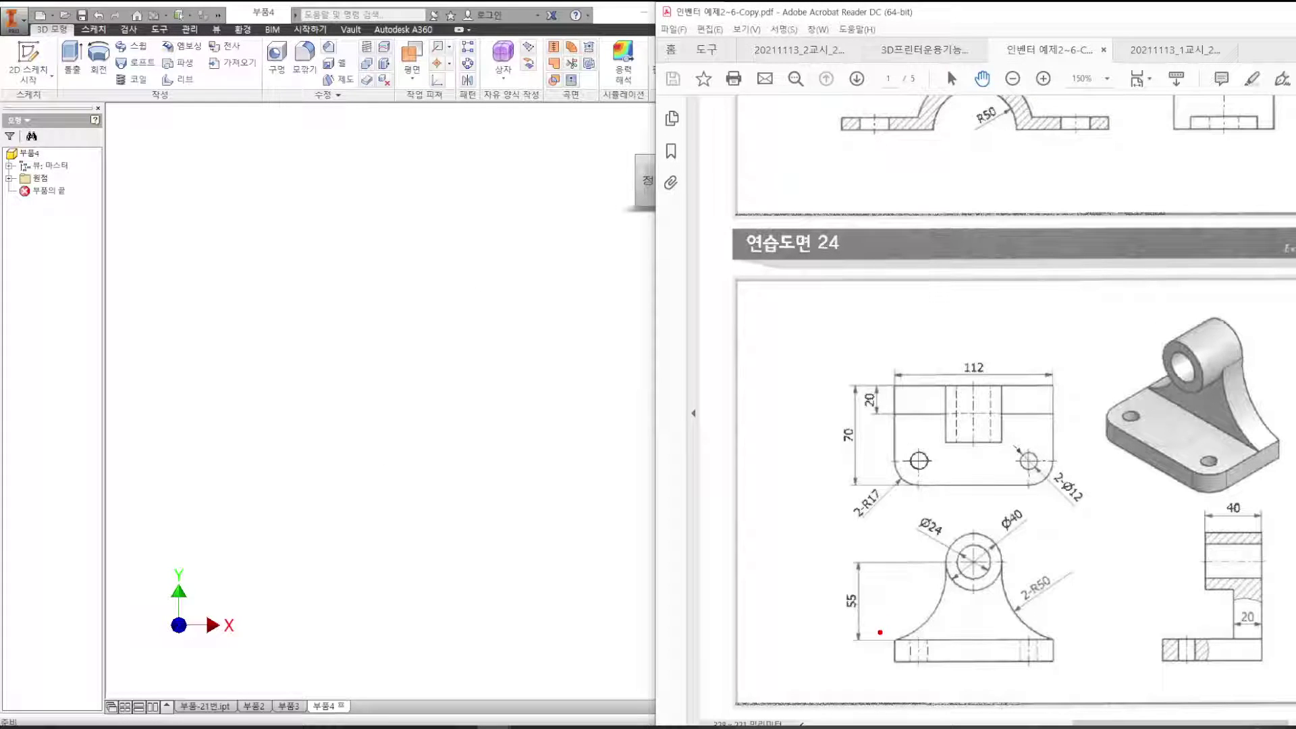
{"action": "mouse_move", "coordinate": [878, 363]}
{"action": "left_mouse_down"}
{"action": "mouse_move", "coordinate": [949, 434]}
{"action": "mouse_move", "coordinate": [1069, 491]}
{"action": "left_mouse_up"}
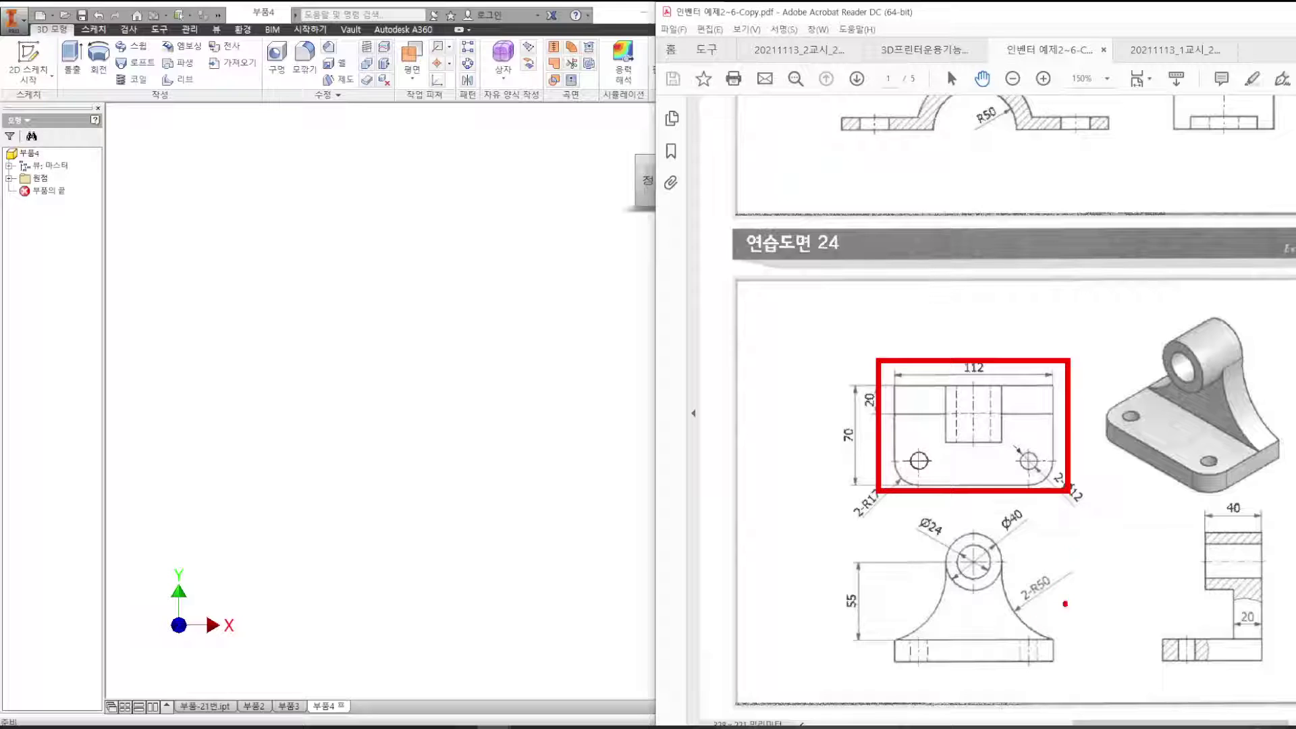
{"action": "mouse_move", "coordinate": [1065, 604]}
{"action": "left_mouse_down"}
{"action": "mouse_move", "coordinate": [1008, 582]}
{"action": "mouse_move", "coordinate": [1084, 569]}
{"action": "mouse_move", "coordinate": [1069, 611]}
{"action": "left_mouse_up"}
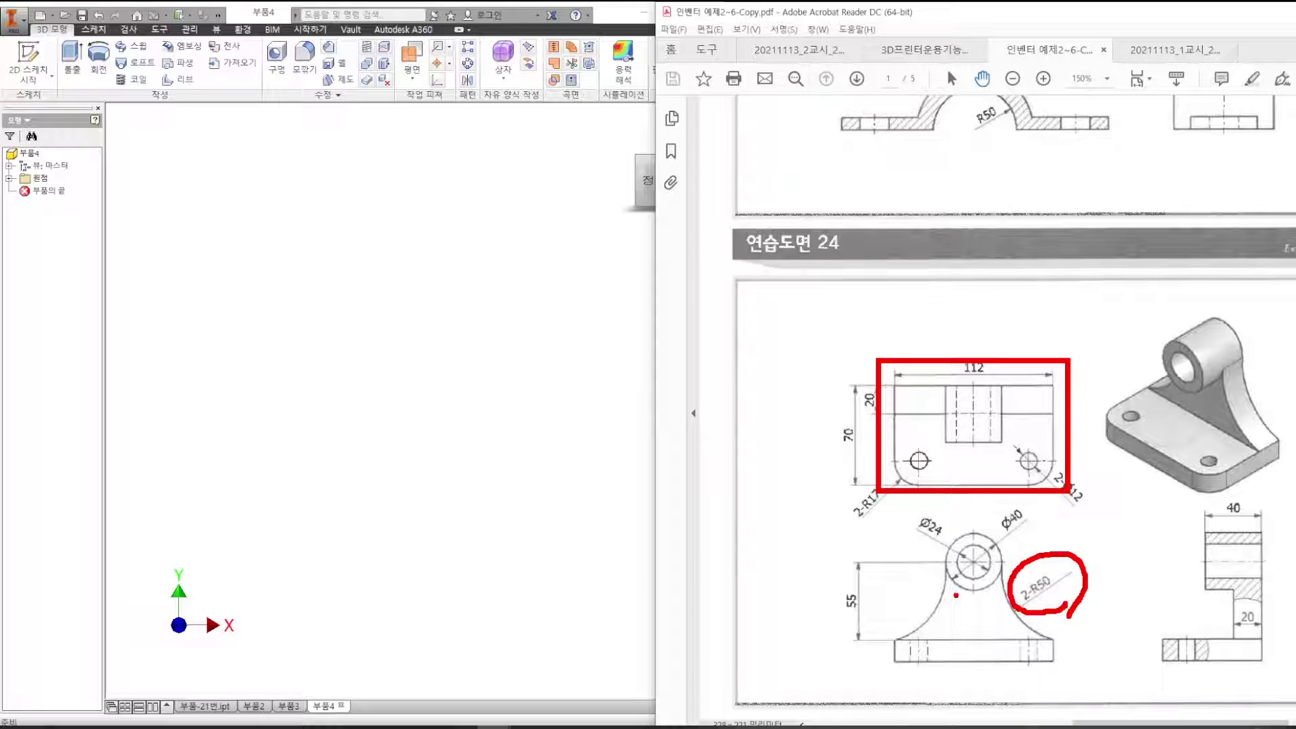
{"action": "key", "text": "e"}
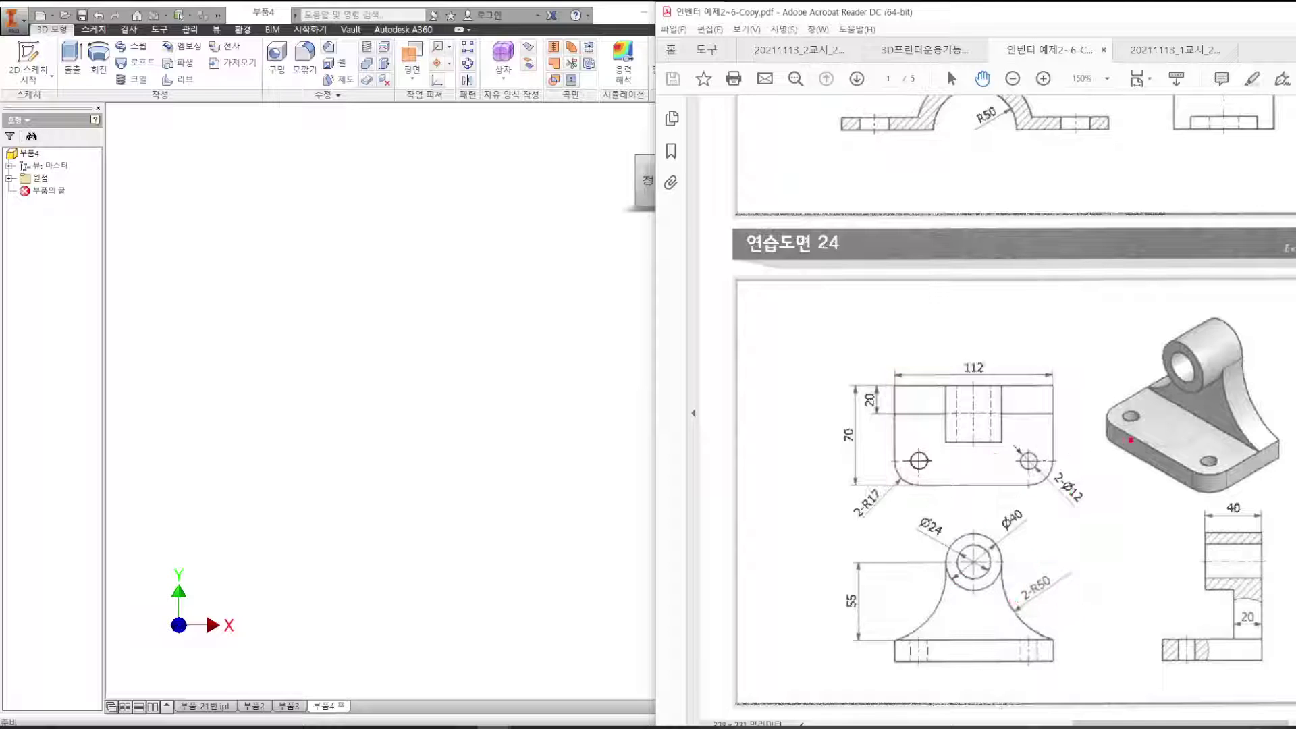
{"action": "mouse_move", "coordinate": [1180, 470]}
{"action": "left_mouse_down"}
{"action": "mouse_move", "coordinate": [1128, 451]}
{"action": "mouse_move", "coordinate": [1186, 466]}
{"action": "left_mouse_up"}
{"action": "mouse_move", "coordinate": [1216, 369]}
{"action": "left_mouse_down"}
{"action": "mouse_move", "coordinate": [1209, 389]}
{"action": "mouse_move", "coordinate": [1156, 364]}
{"action": "mouse_move", "coordinate": [1186, 327]}
{"action": "mouse_move", "coordinate": [1239, 397]}
{"action": "left_mouse_up"}
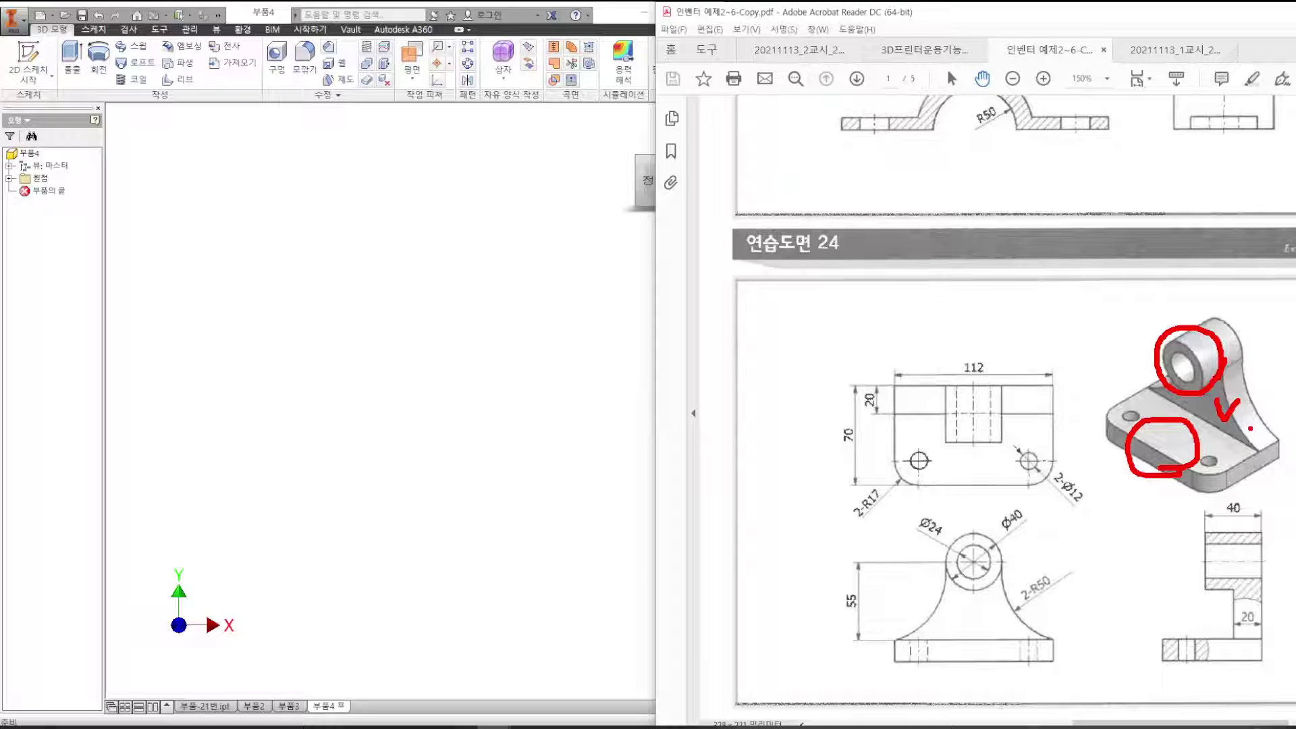
{"action": "key", "text": "Escape"}
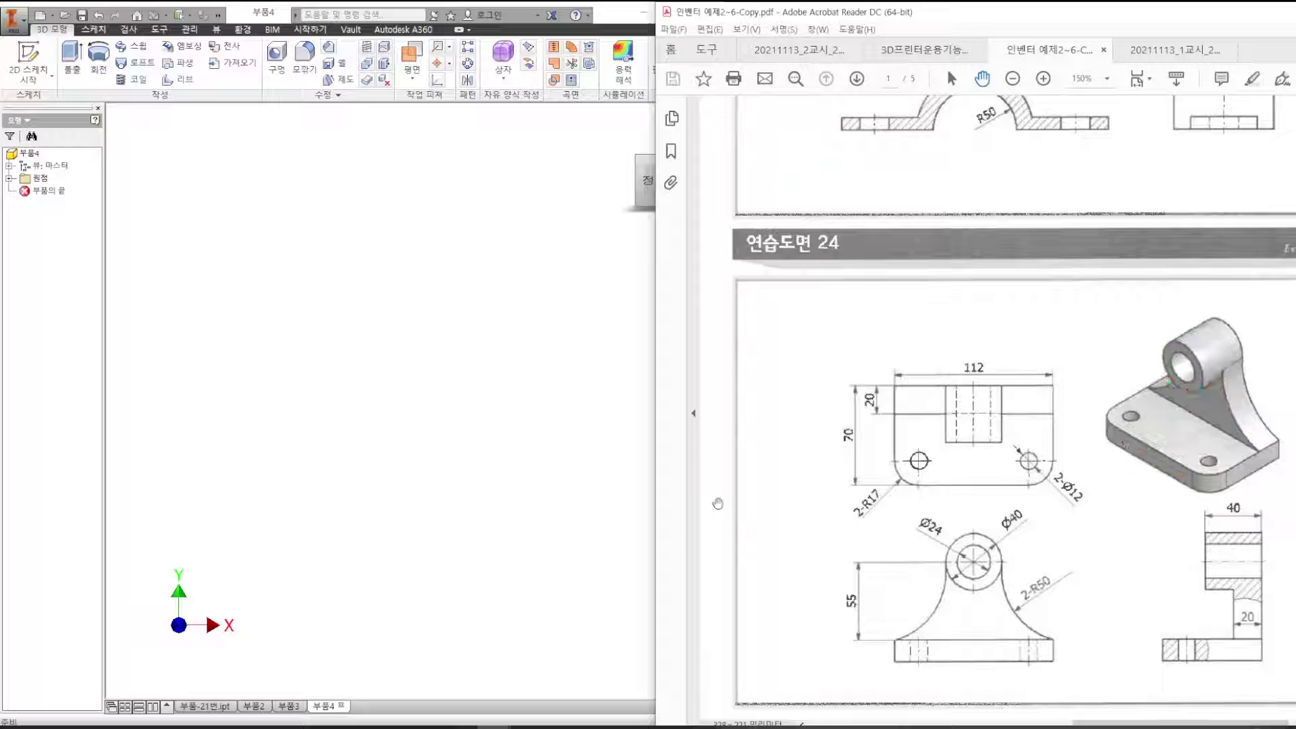
Start a sketch on the front plane of the new part and draw a 112 by 70 mm rectangle from the origin.
{"action": "left_click", "coordinate": [250, 328]}
{"action": "left_click", "coordinate": [29, 62]}
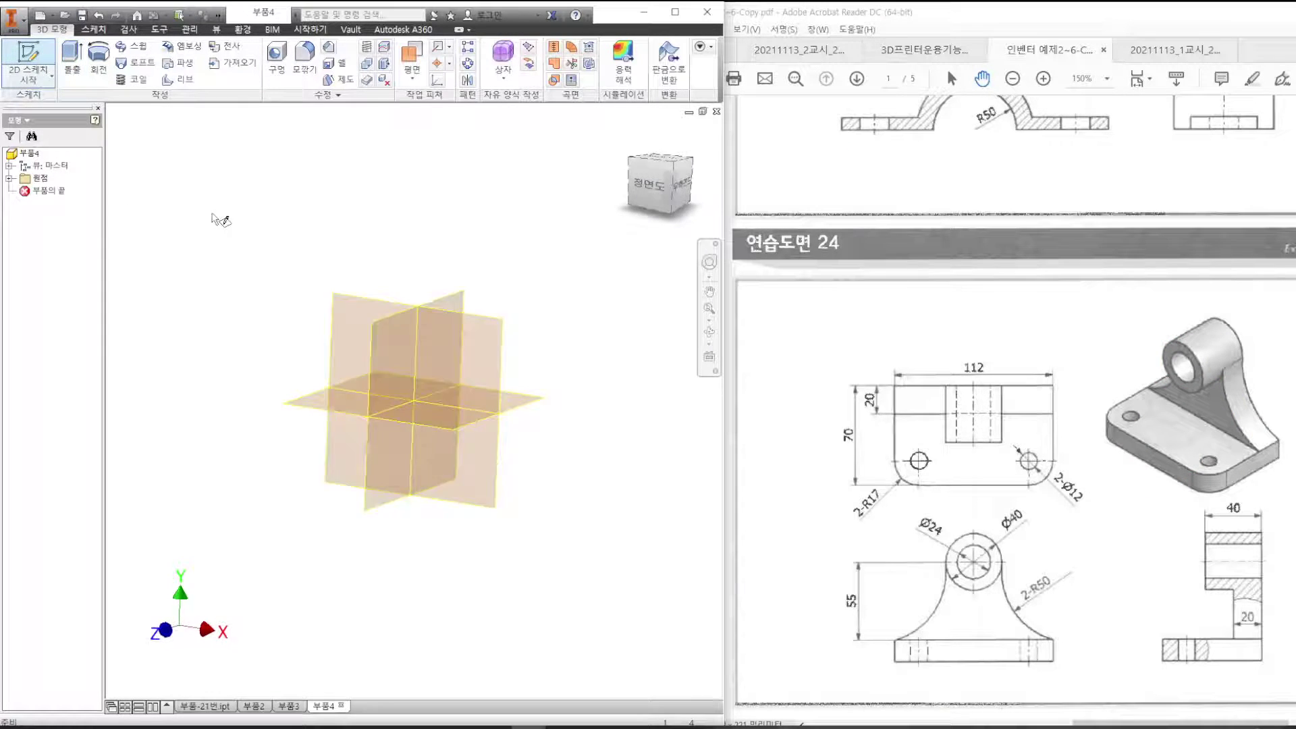
{"action": "left_click", "coordinate": [324, 212]}
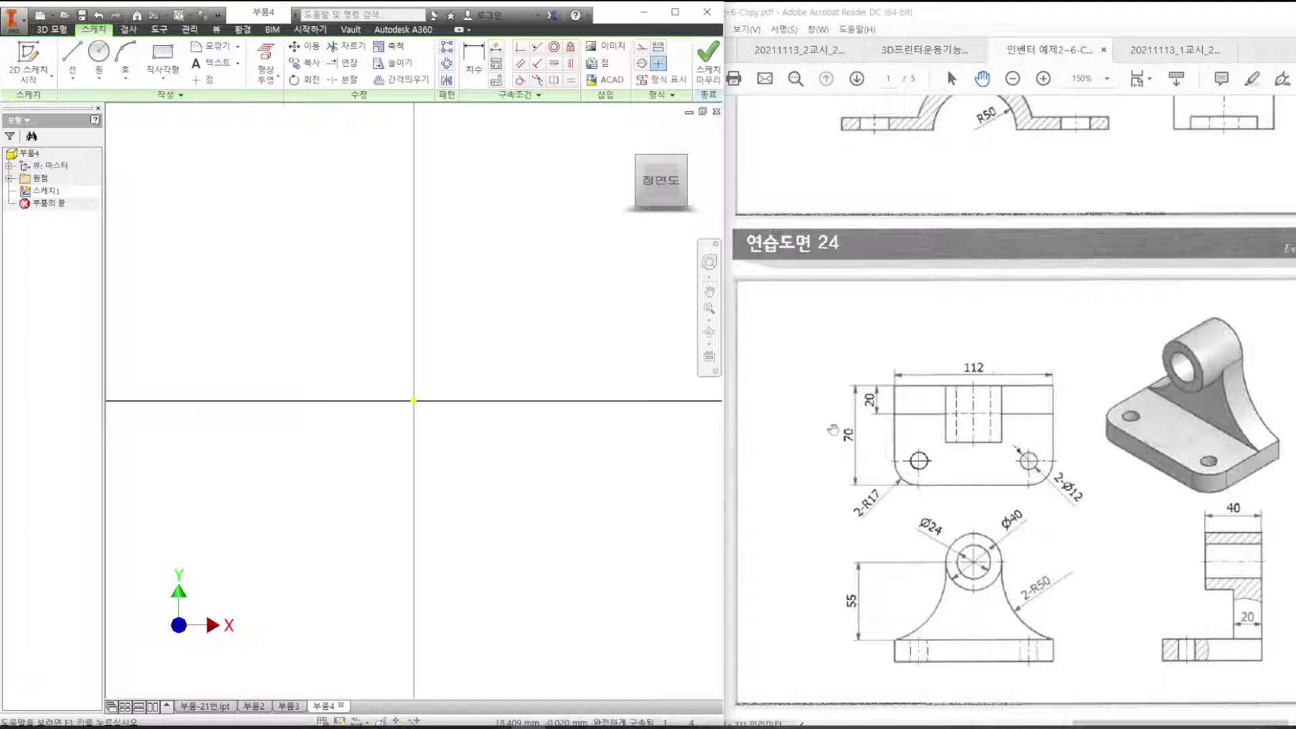
{"action": "left_click_drag", "start_coordinate": [830, 413], "coordinate": [863, 467]}
{"action": "left_click_drag", "start_coordinate": [945, 352], "coordinate": [1003, 393]}
{"action": "key", "text": "Escape"}
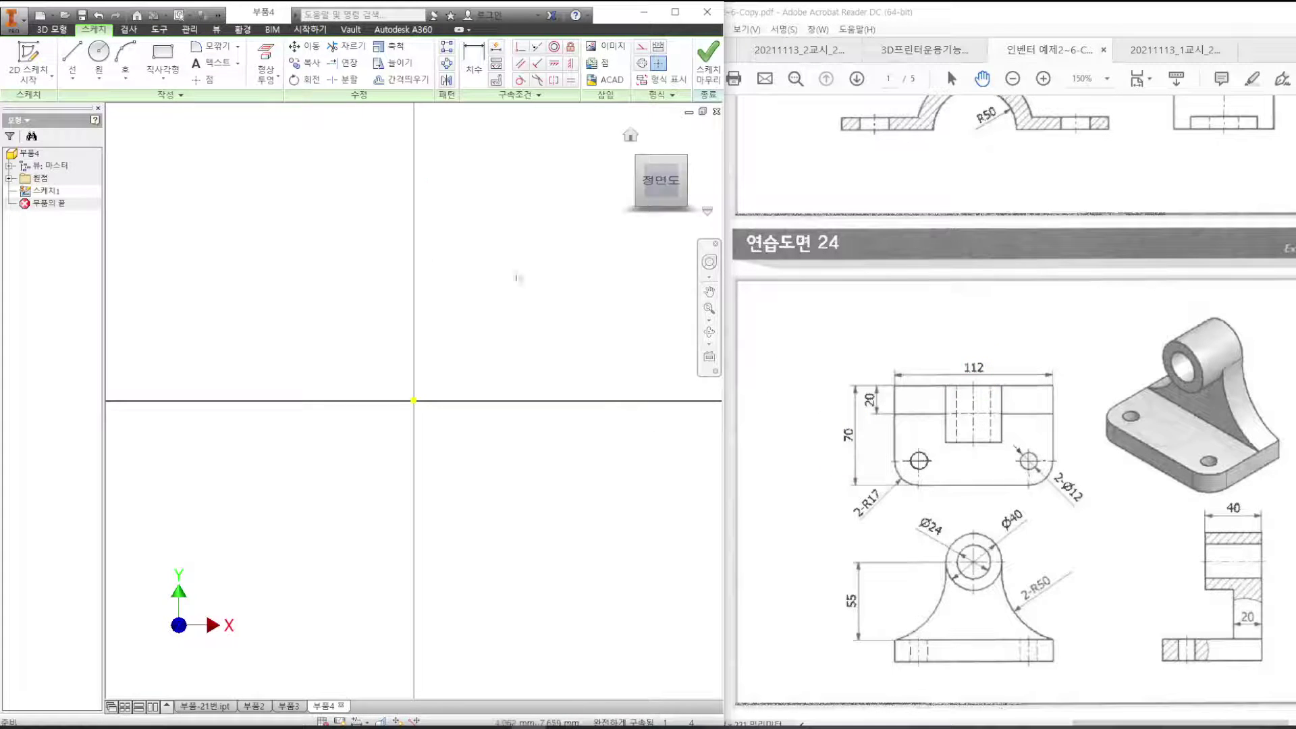
{"action": "left_click", "coordinate": [160, 70]}
{"action": "left_click", "coordinate": [179, 102]}
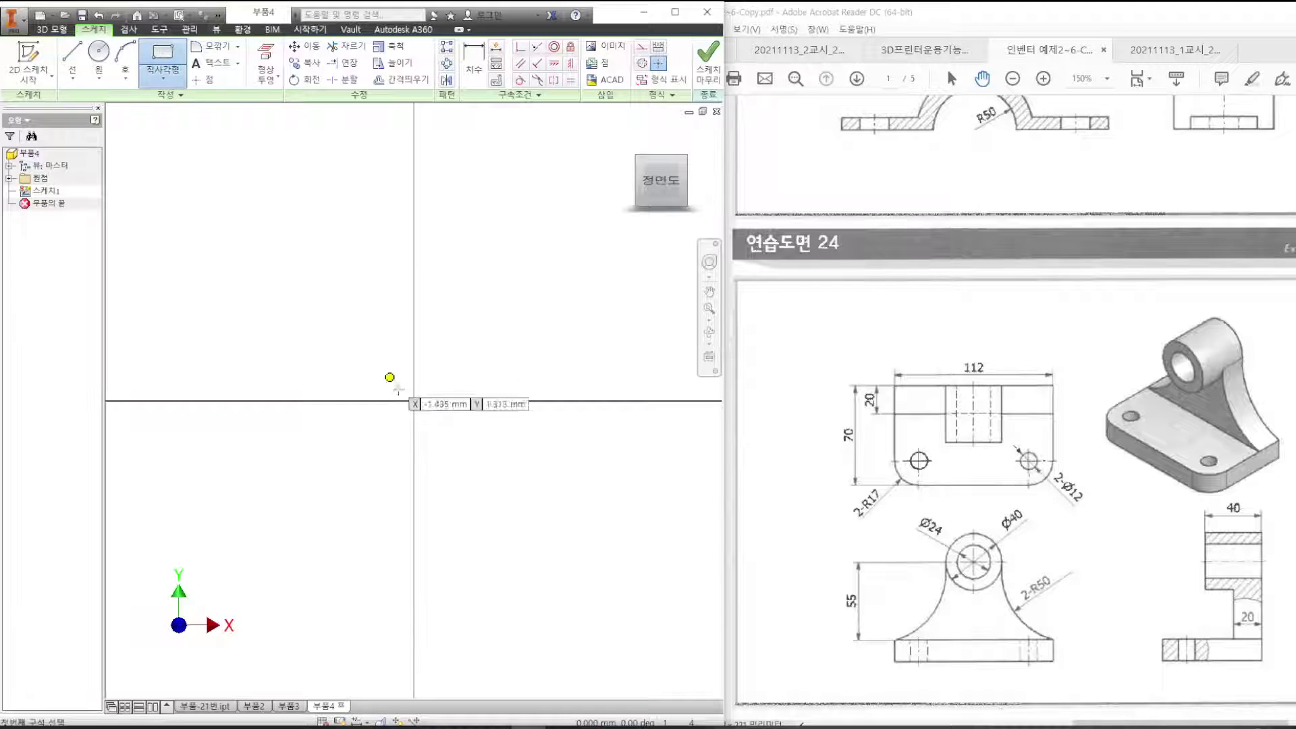
{"action": "left_click", "coordinate": [414, 400]}
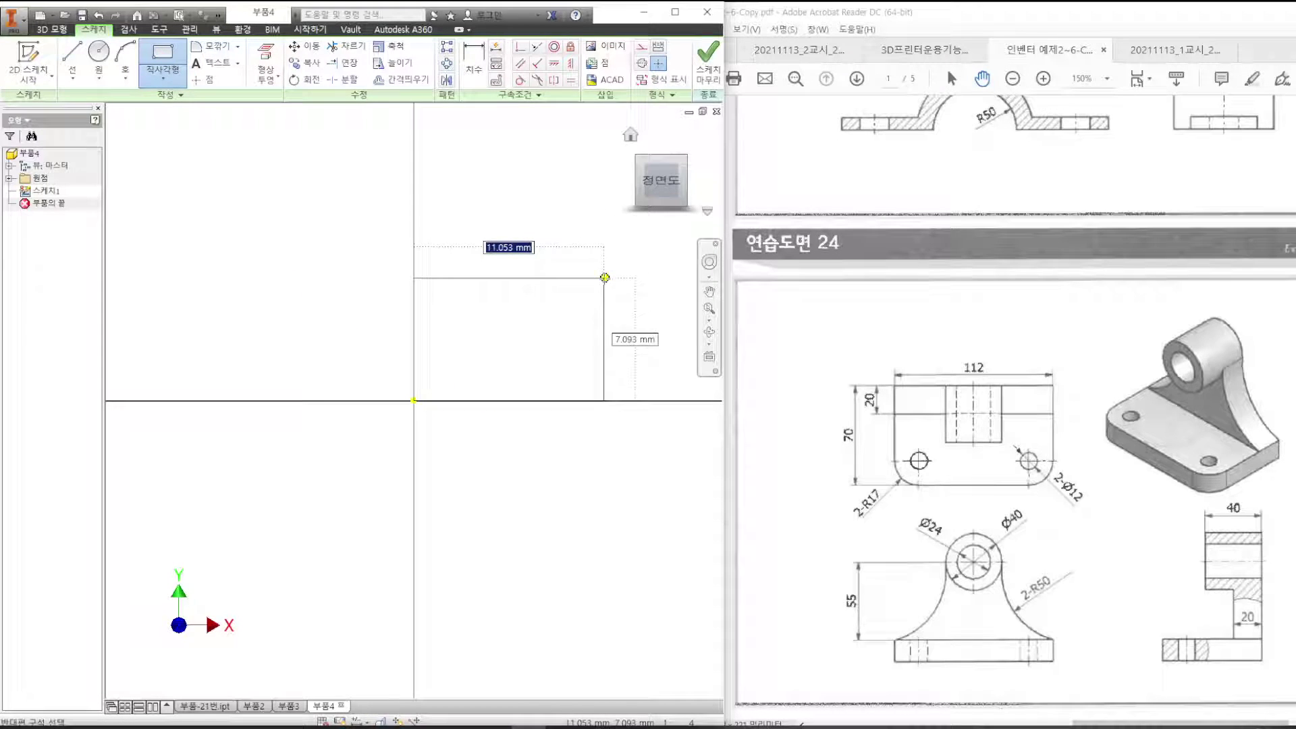
{"action": "type", "text": "112"}
{"action": "key", "text": "Tab"}
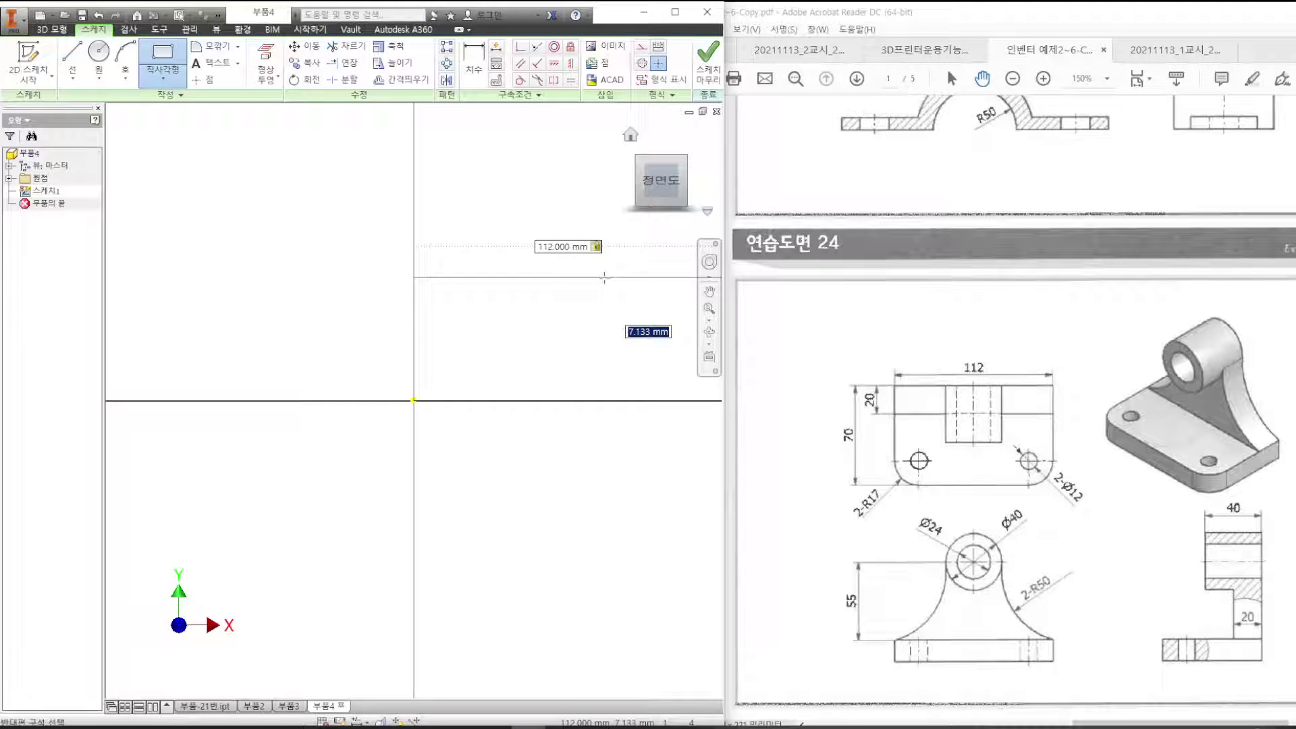
{"action": "type", "text": "70"}
{"action": "key", "text": "Return"}
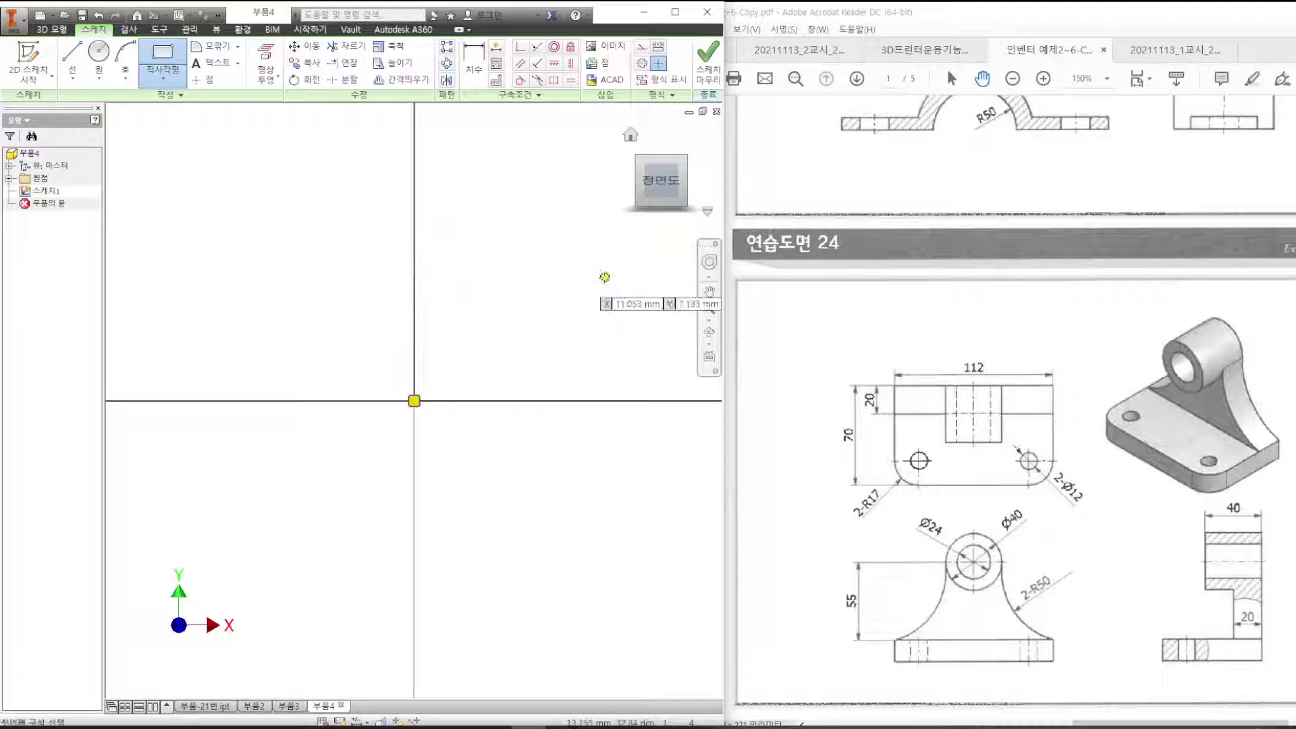
{"action": "scroll", "coordinate": [445, 266], "scroll_direction": "up", "scroll_amount": 1}
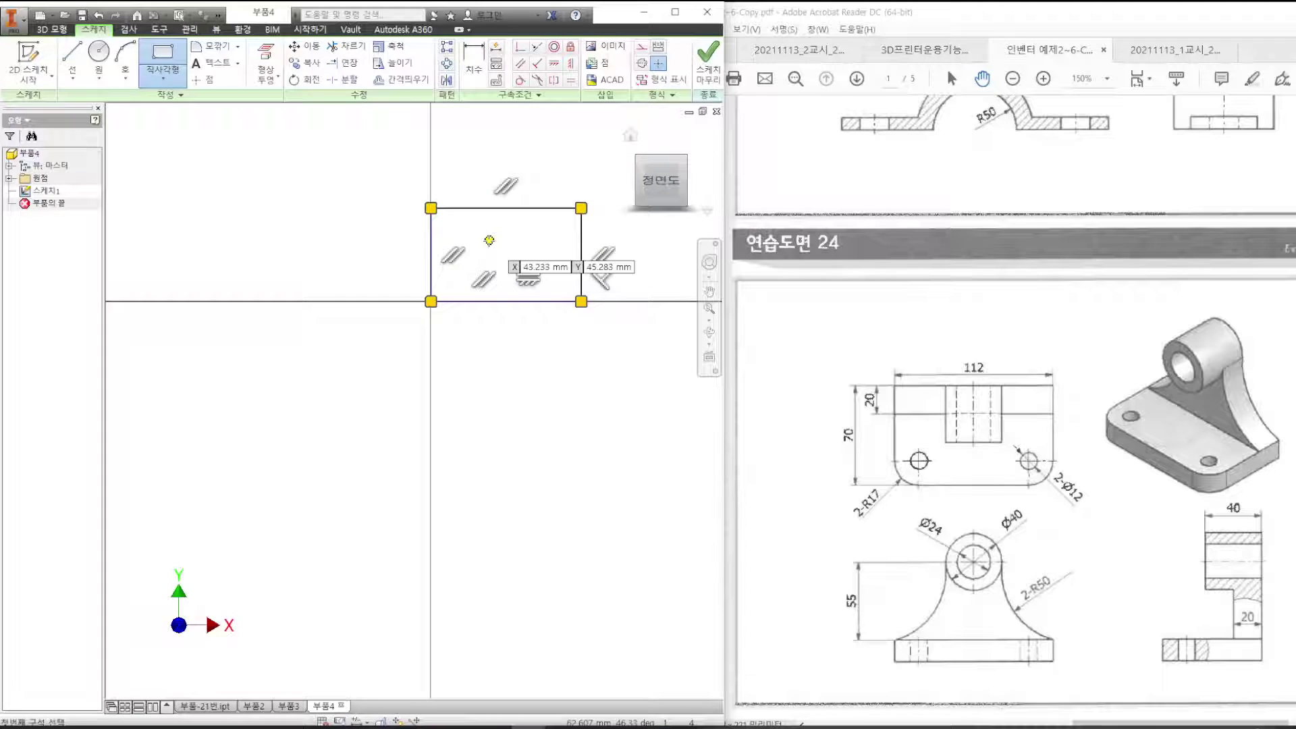
{"action": "scroll", "coordinate": [466, 270], "scroll_direction": "down", "scroll_amount": 3}
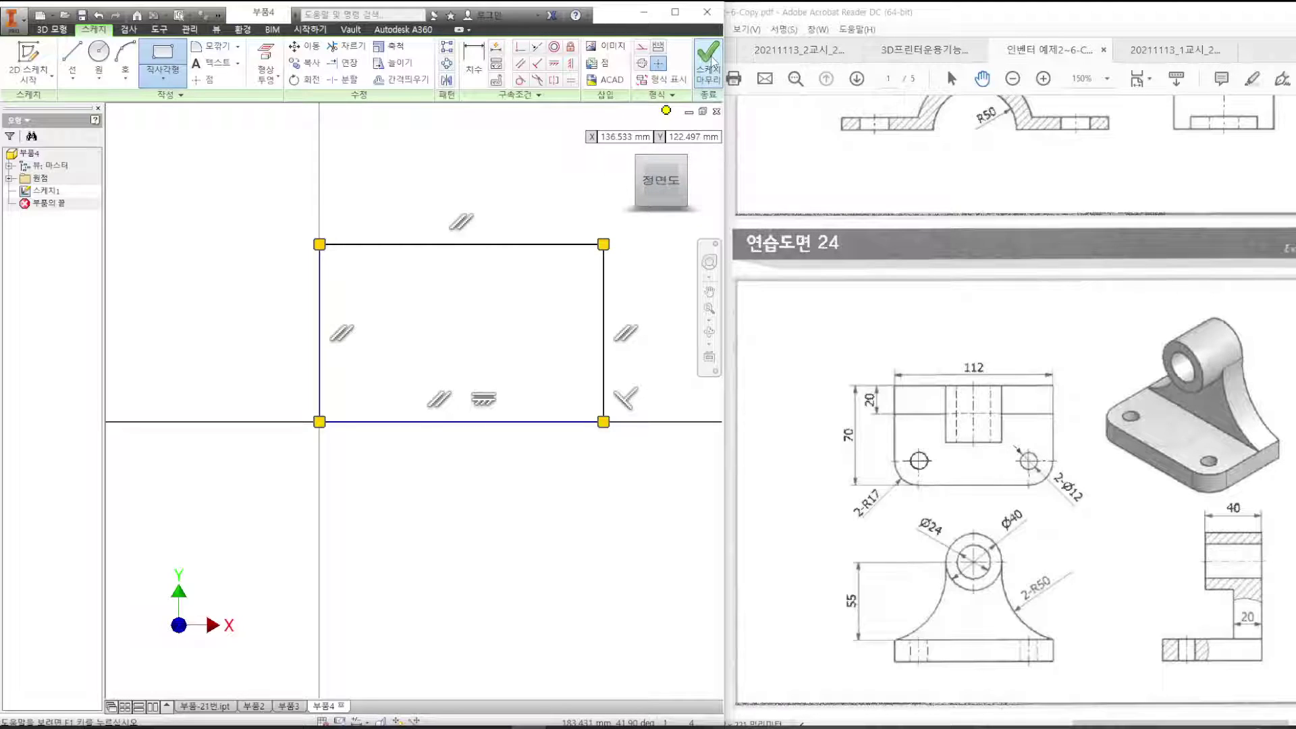
Mark the base plate's thickness of 15 and its two corner-hole areas on drawing 24, and finish the rectangle sketch.
{"action": "left_click_drag", "start_coordinate": [1066, 636], "coordinate": [1065, 672]}
{"action": "left_click_drag", "start_coordinate": [1095, 613], "coordinate": [1102, 683]}
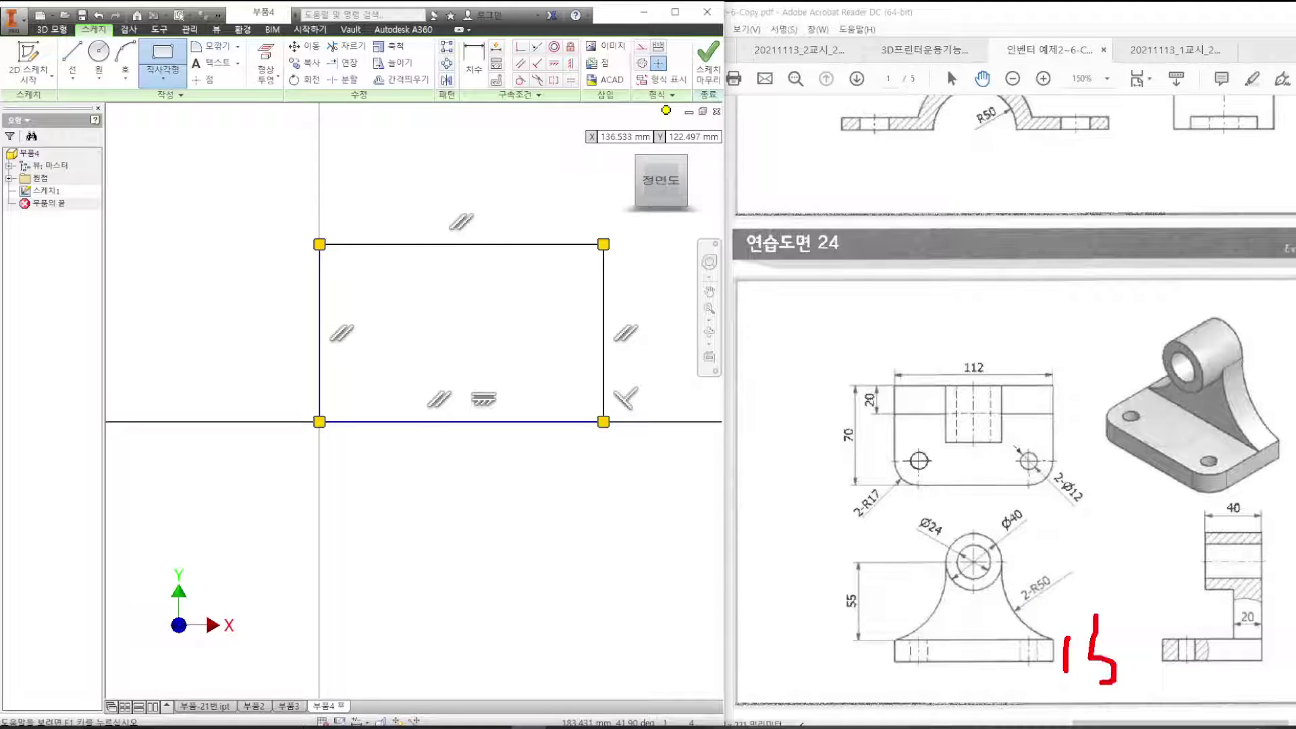
{"action": "mouse_move", "coordinate": [1057, 446]}
{"action": "left_mouse_down"}
{"action": "mouse_move", "coordinate": [1046, 485]}
{"action": "mouse_move", "coordinate": [1031, 486]}
{"action": "left_mouse_up"}
{"action": "mouse_move", "coordinate": [891, 442]}
{"action": "left_mouse_down"}
{"action": "mouse_move", "coordinate": [913, 494]}
{"action": "mouse_move", "coordinate": [933, 496]}
{"action": "left_mouse_up"}
{"action": "key", "text": "Escape"}
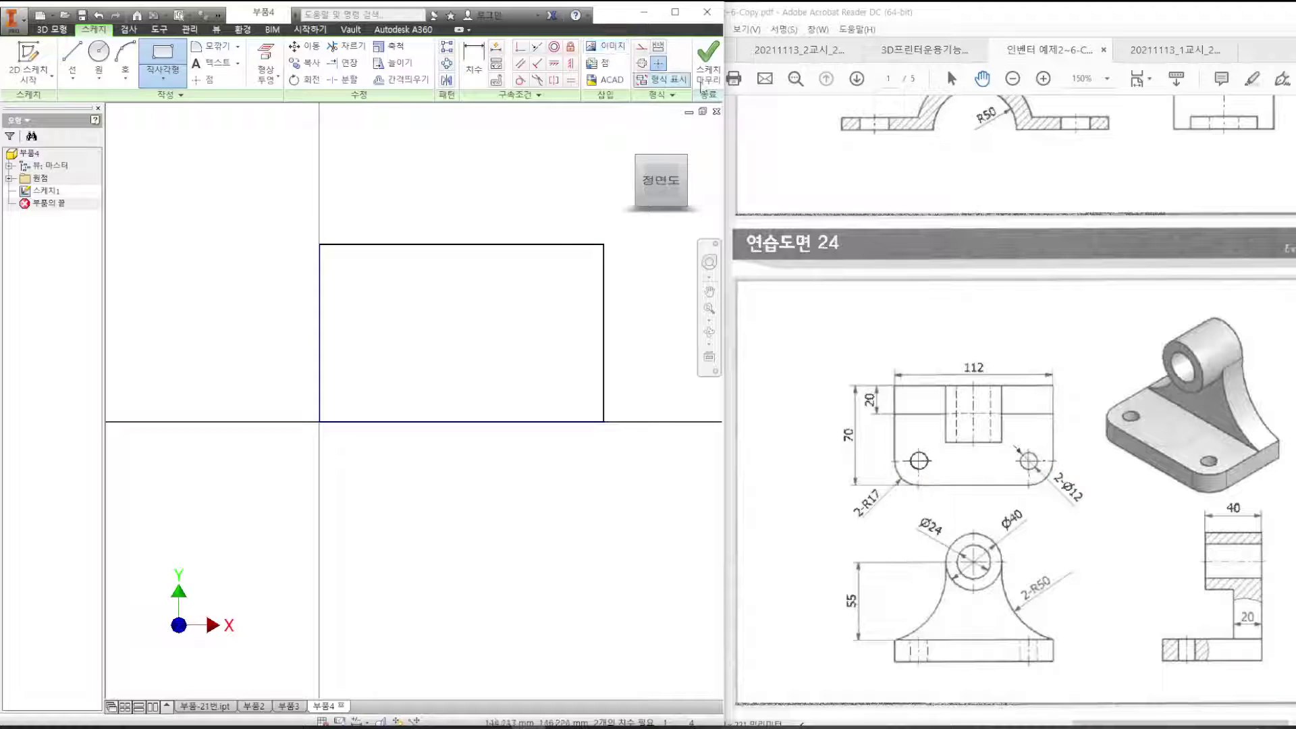
{"action": "left_click", "coordinate": [708, 62]}
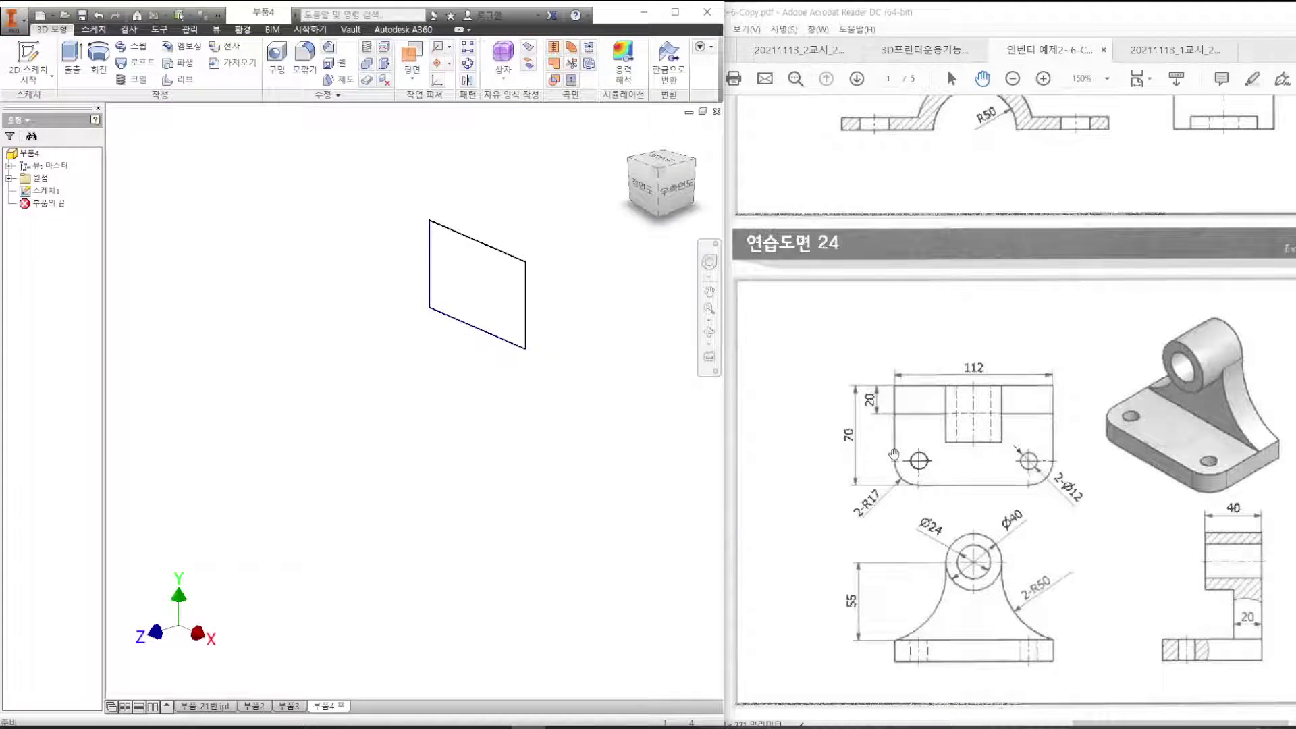
{"action": "key", "text": "7"}
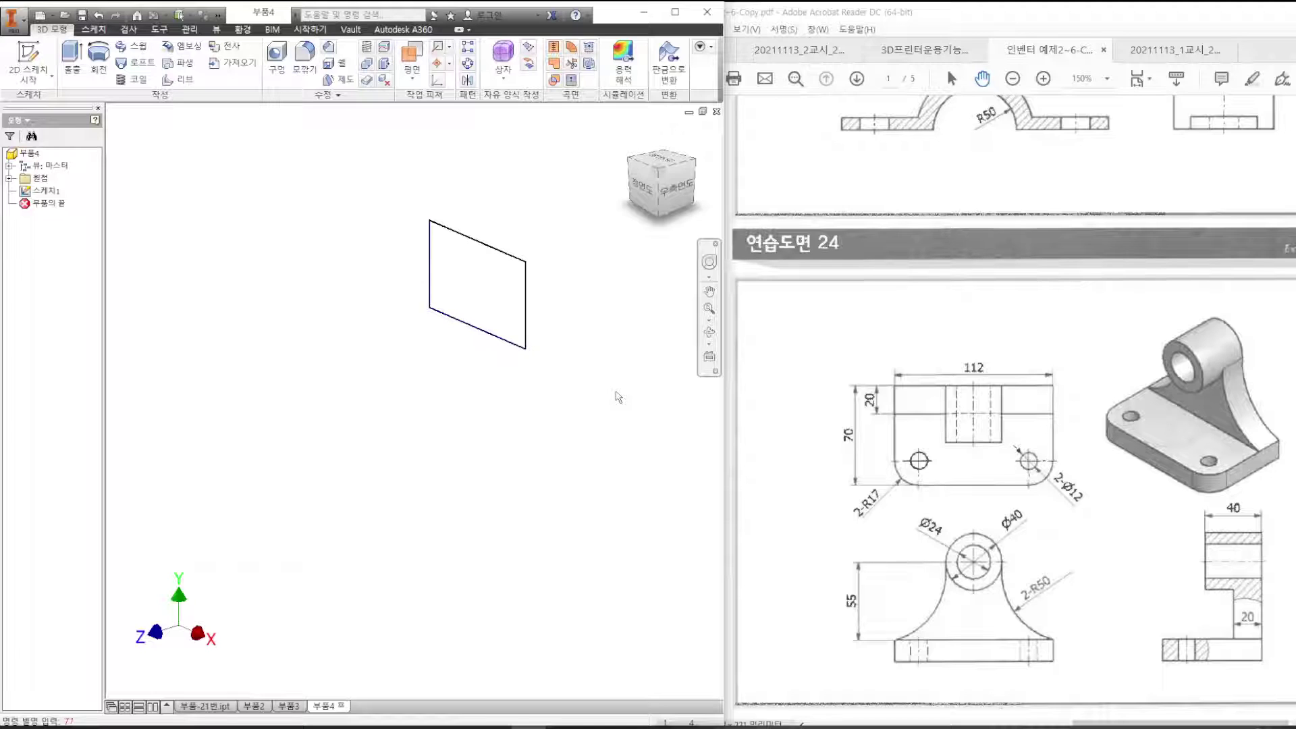
Mark the 112 and 70 dimensions on drawing 24 and extrude the rectangle 15 mm as the base plate.
{"action": "key", "text": "Escape"}
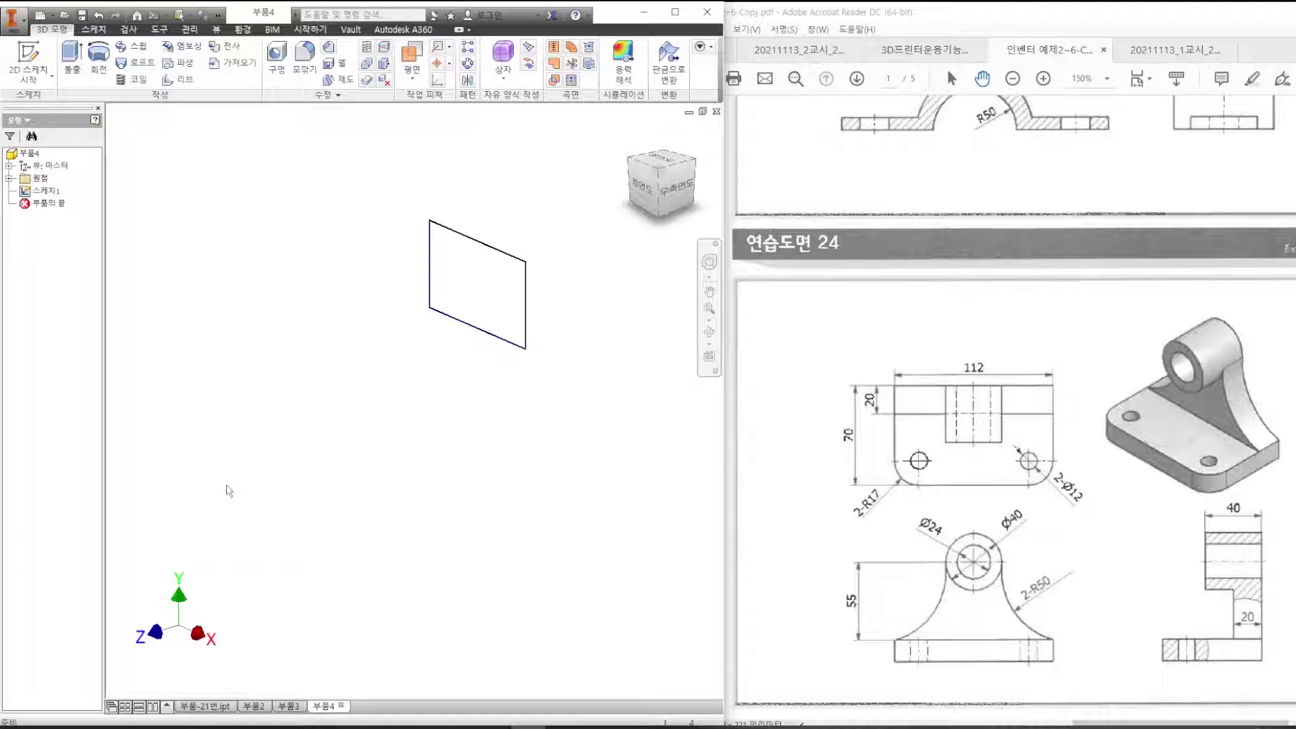
{"action": "left_click", "coordinate": [73, 58]}
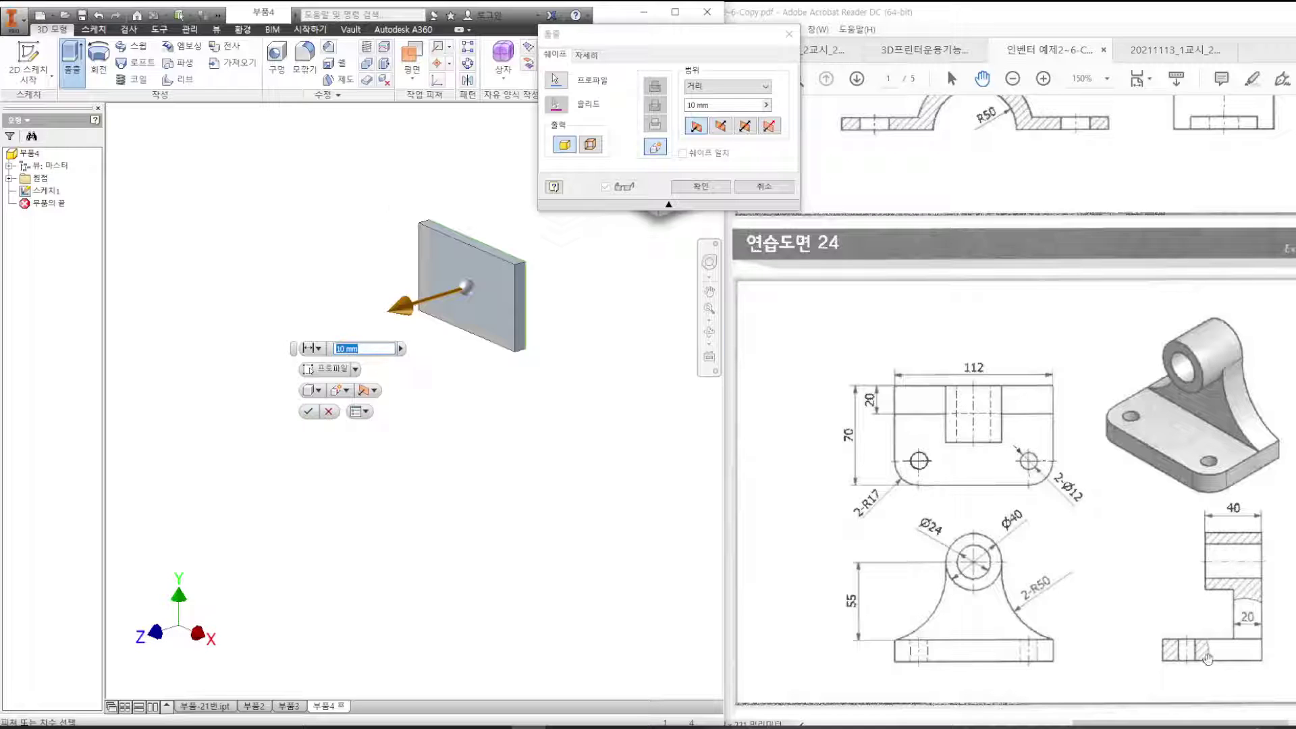
{"action": "type", "text": "1"}
{"action": "left_click", "coordinate": [975, 365]}
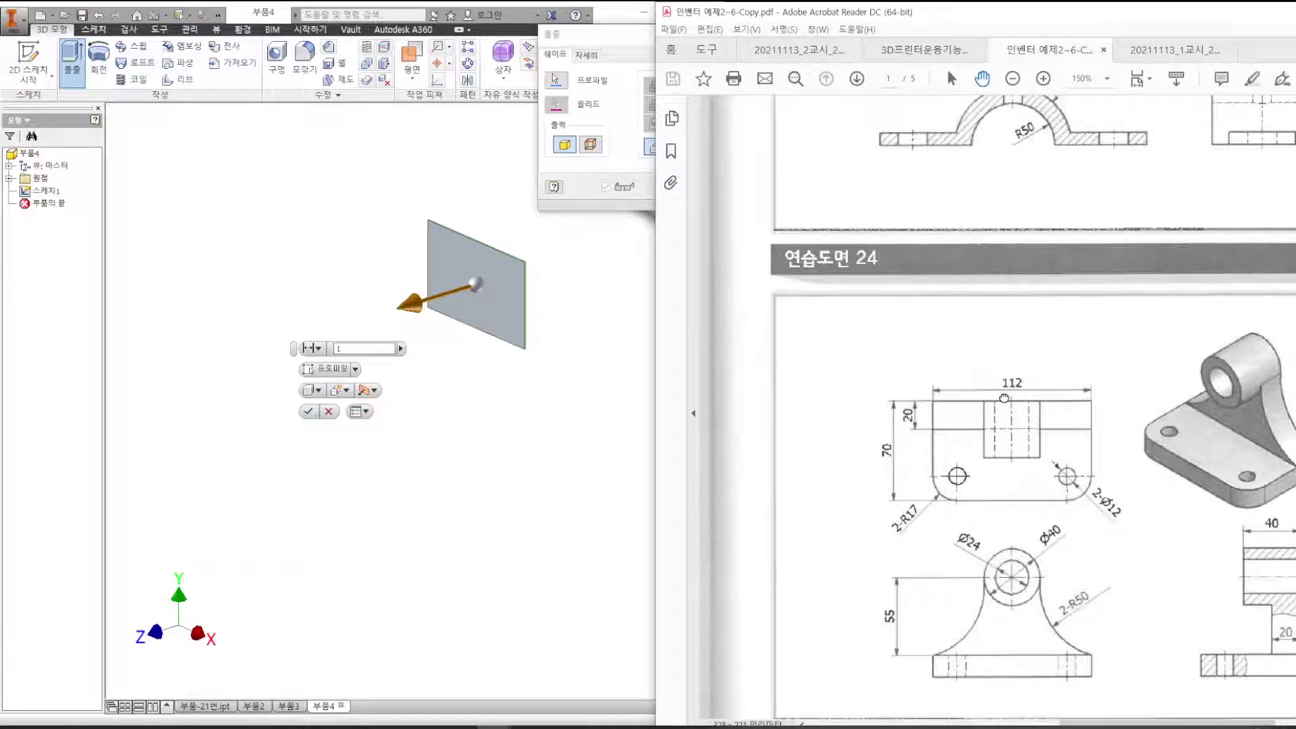
{"action": "left_click_drag", "start_coordinate": [1062, 463], "coordinate": [967, 447]}
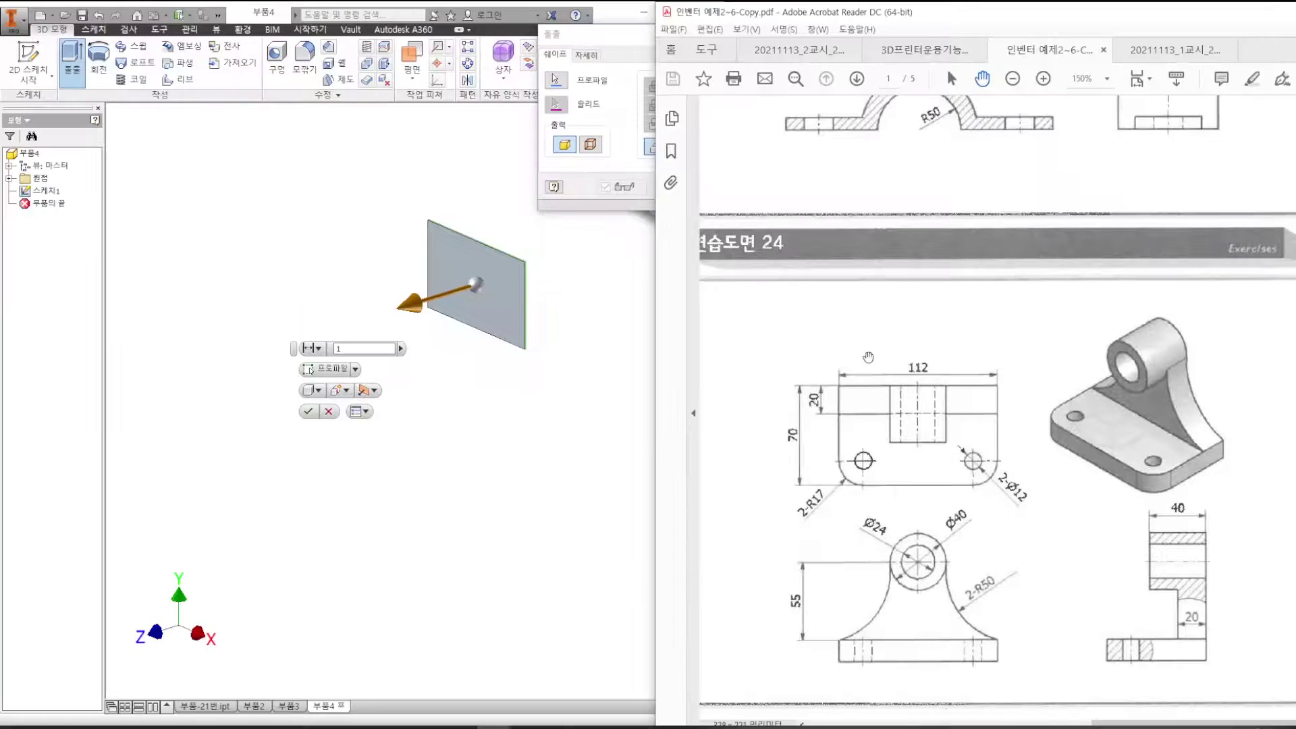
{"action": "left_click_drag", "start_coordinate": [878, 352], "coordinate": [950, 382], "text": "ctrl"}
{"action": "left_click_drag", "start_coordinate": [774, 419], "coordinate": [840, 466], "text": "ctrl"}
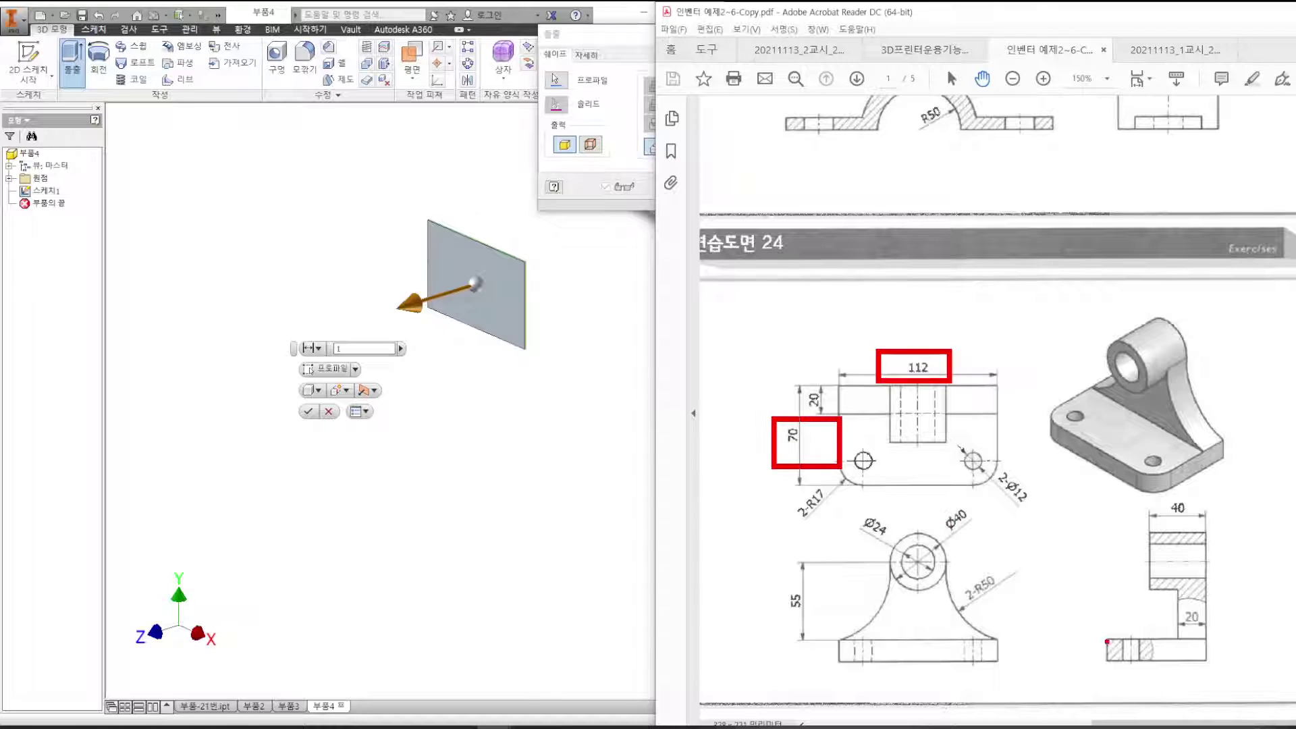
{"action": "left_click_drag", "start_coordinate": [1089, 634], "coordinate": [1095, 667]}
{"action": "key", "text": "Escape"}
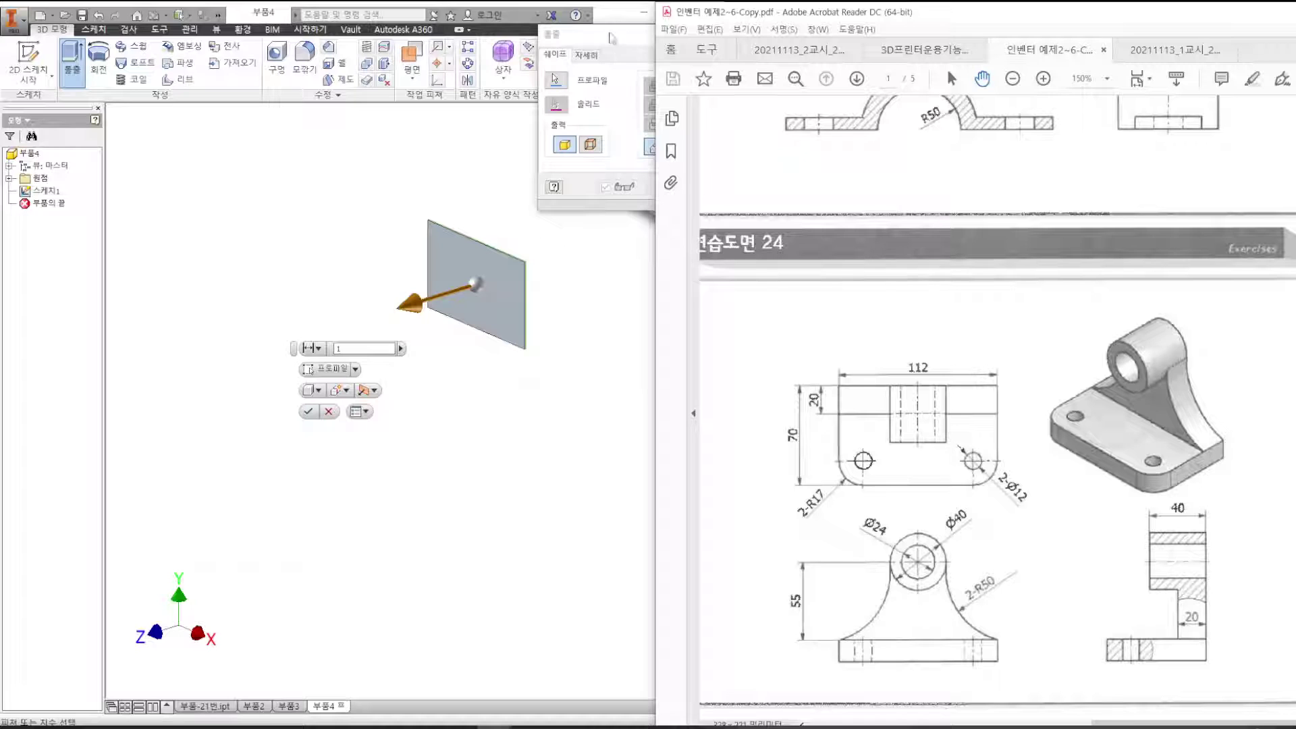
{"action": "left_click_drag", "start_coordinate": [611, 37], "coordinate": [452, 45]}
{"action": "key", "text": "Return"}
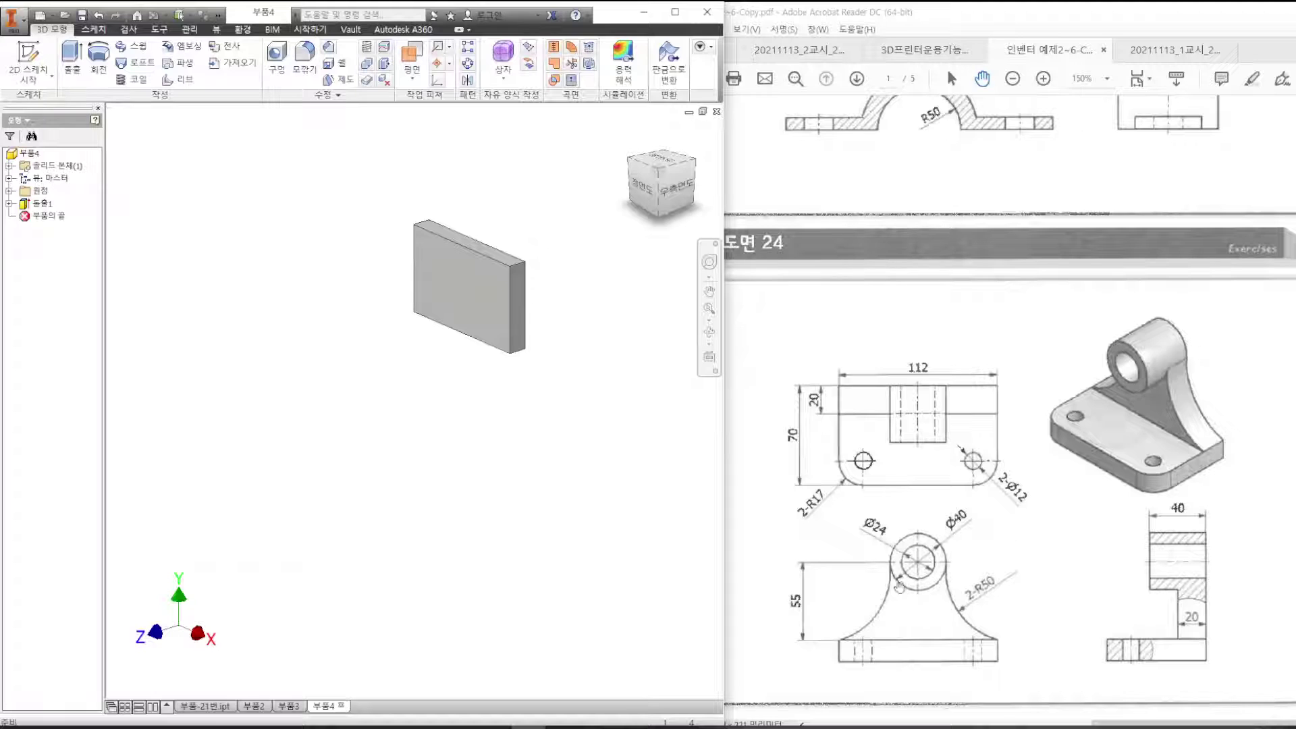
Examine the web outline and the 20 and 40 depths on drawing 24, tracing the boss and web over the plate's rear edge.
{"action": "mouse_move", "coordinate": [892, 566]}
{"action": "left_mouse_down"}
{"action": "mouse_move", "coordinate": [877, 622]}
{"action": "mouse_move", "coordinate": [900, 645]}
{"action": "mouse_move", "coordinate": [1006, 645]}
{"action": "mouse_move", "coordinate": [958, 589]}
{"action": "mouse_move", "coordinate": [899, 580]}
{"action": "left_mouse_up"}
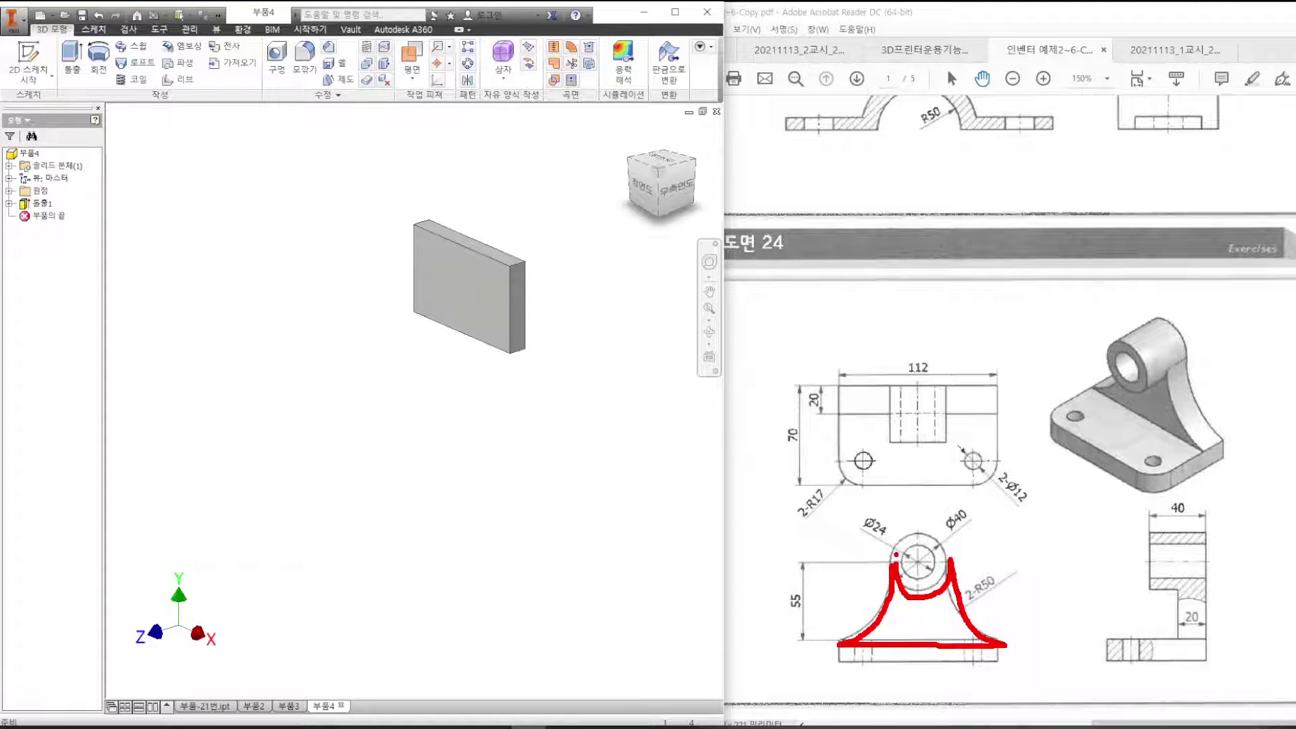
{"action": "key", "text": "Escape"}
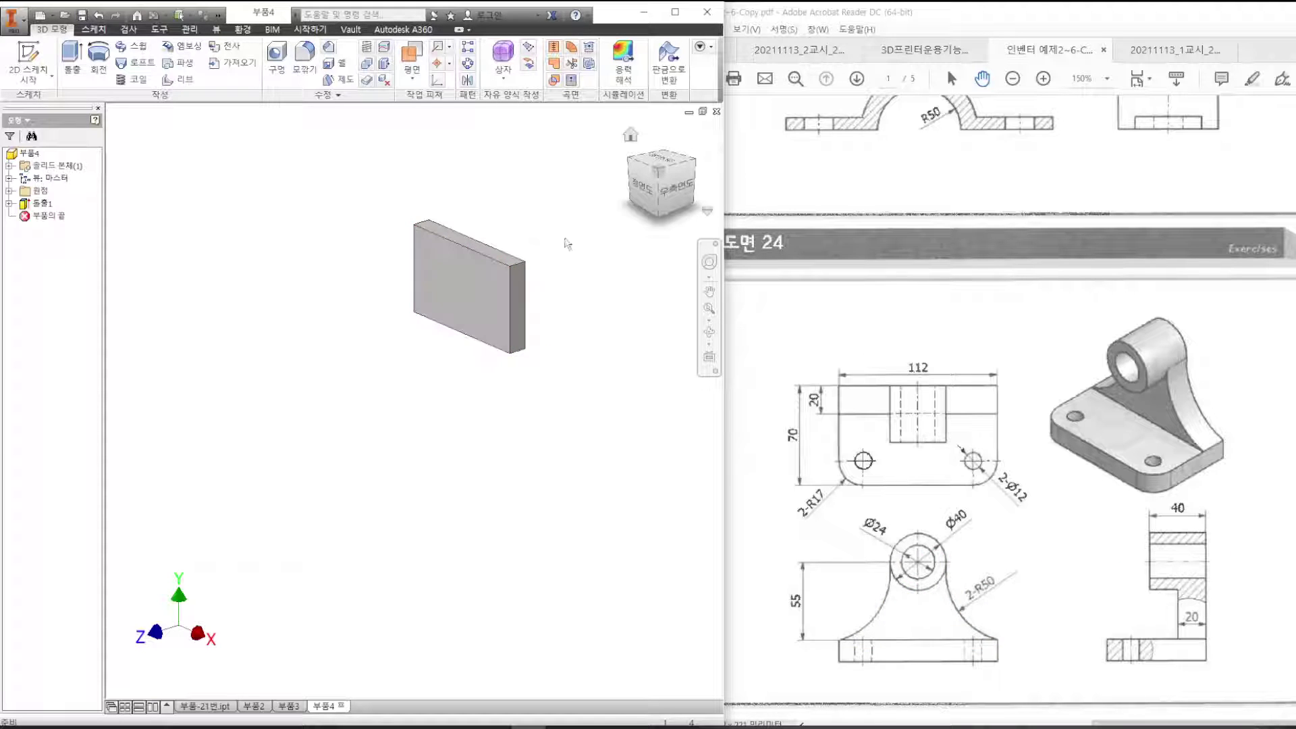
{"action": "left_click", "coordinate": [628, 138]}
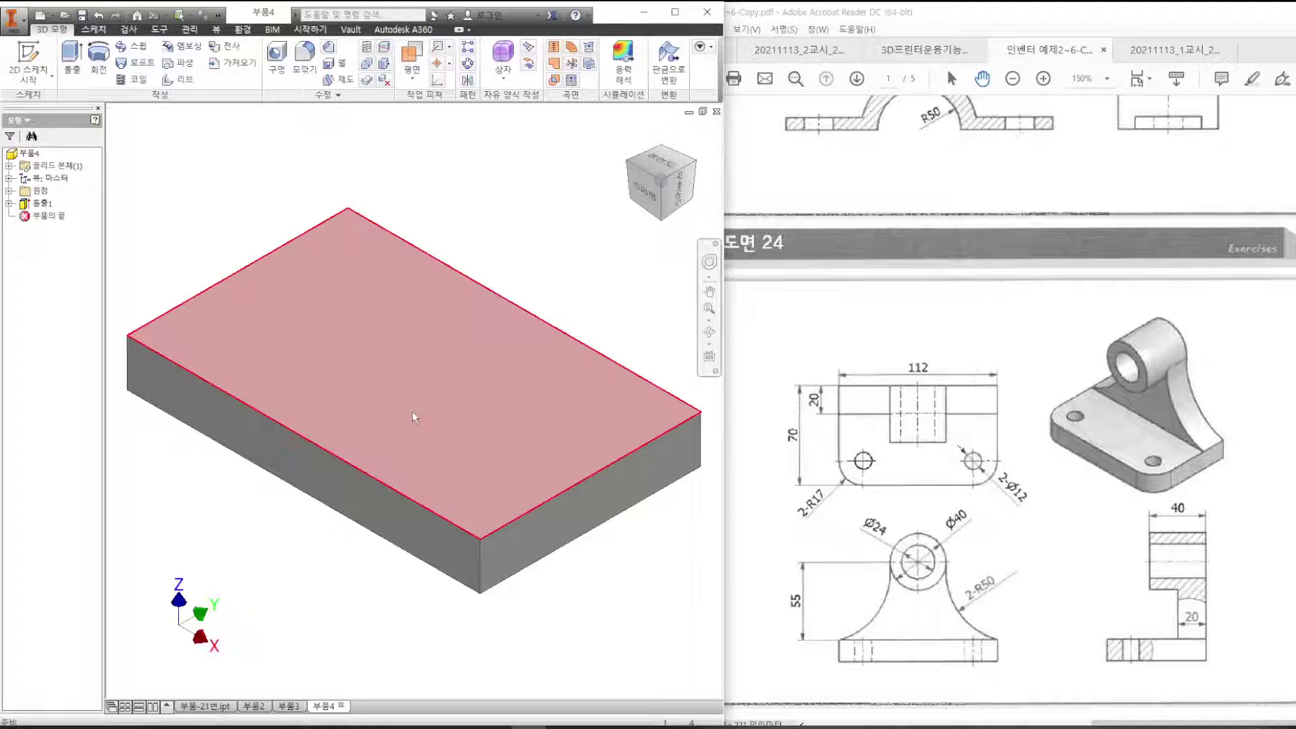
{"action": "scroll", "coordinate": [415, 415], "scroll_direction": "down", "scroll_amount": 6}
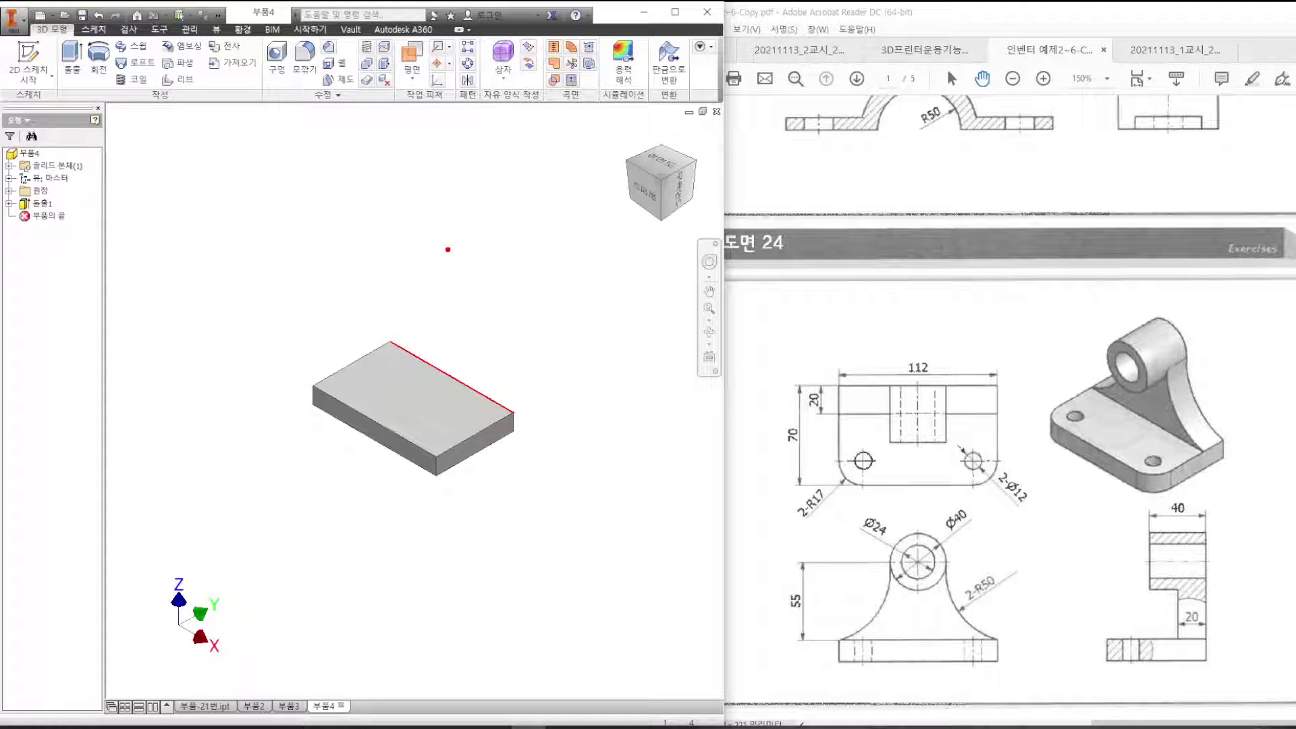
{"action": "mouse_move", "coordinate": [479, 287]}
{"action": "left_mouse_down"}
{"action": "mouse_move", "coordinate": [408, 299]}
{"action": "mouse_move", "coordinate": [488, 270]}
{"action": "mouse_move", "coordinate": [465, 354]}
{"action": "mouse_move", "coordinate": [510, 413]}
{"action": "left_mouse_up"}
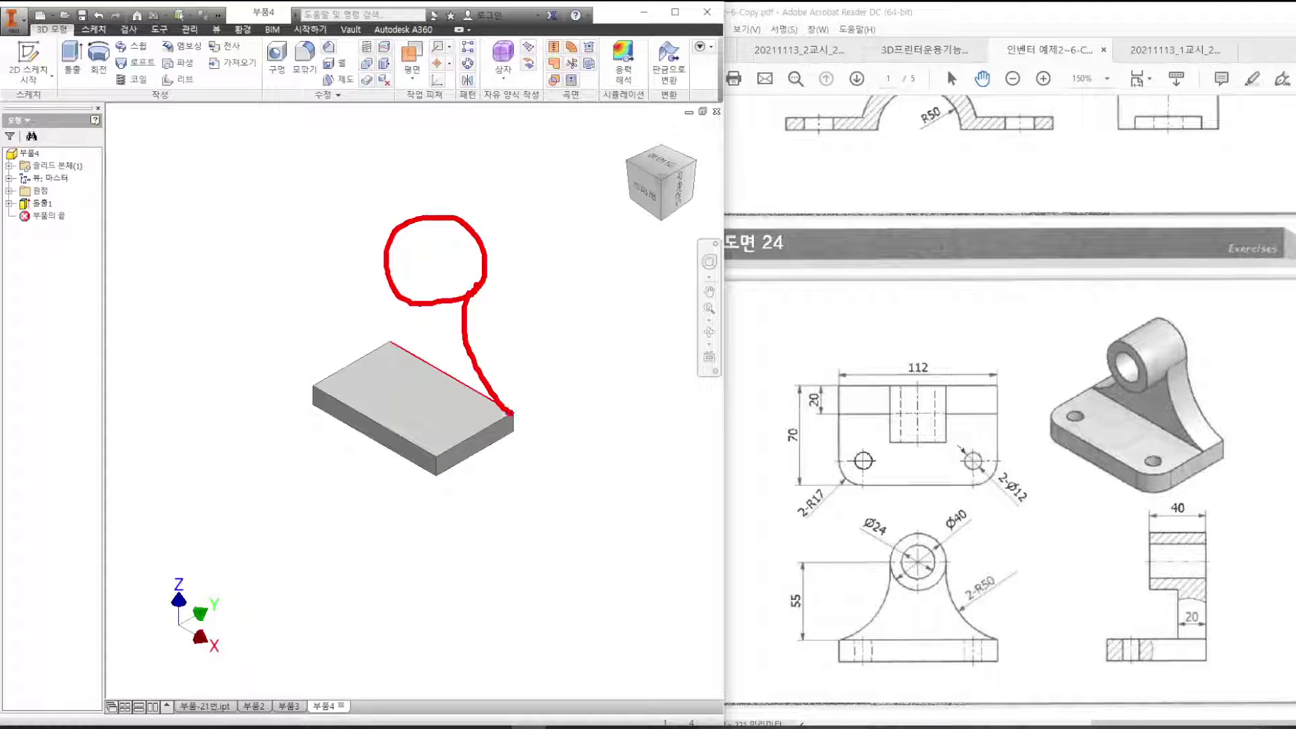
{"action": "left_click_drag", "start_coordinate": [413, 296], "coordinate": [375, 336]}
{"action": "left_click_drag", "start_coordinate": [1178, 621], "coordinate": [1211, 621]}
{"action": "left_click_drag", "start_coordinate": [1169, 542], "coordinate": [1201, 541]}
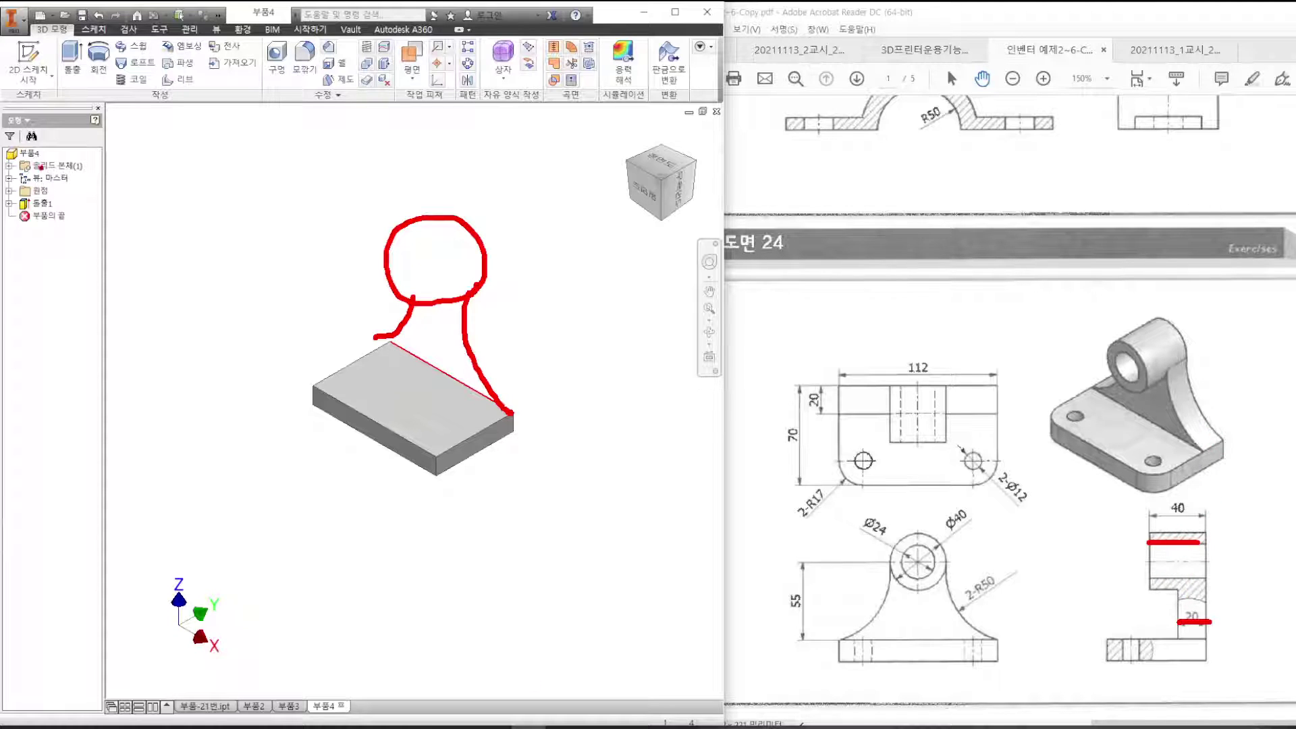
{"action": "key", "text": "Escape"}
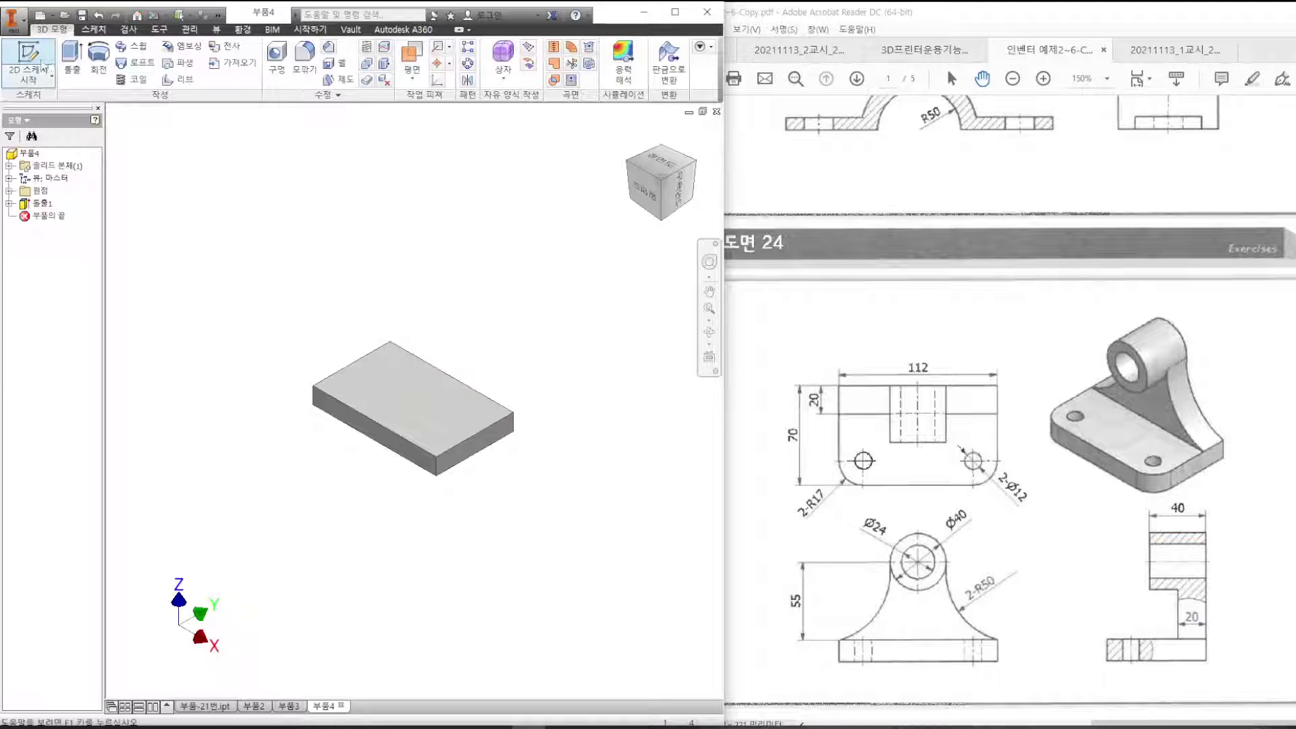
Start a sketch on the plate's long rear side face and project the face's upper edge.
{"action": "middle_click_drag", "start_coordinate": [532, 374], "coordinate": [461, 426], "text": "shift"}
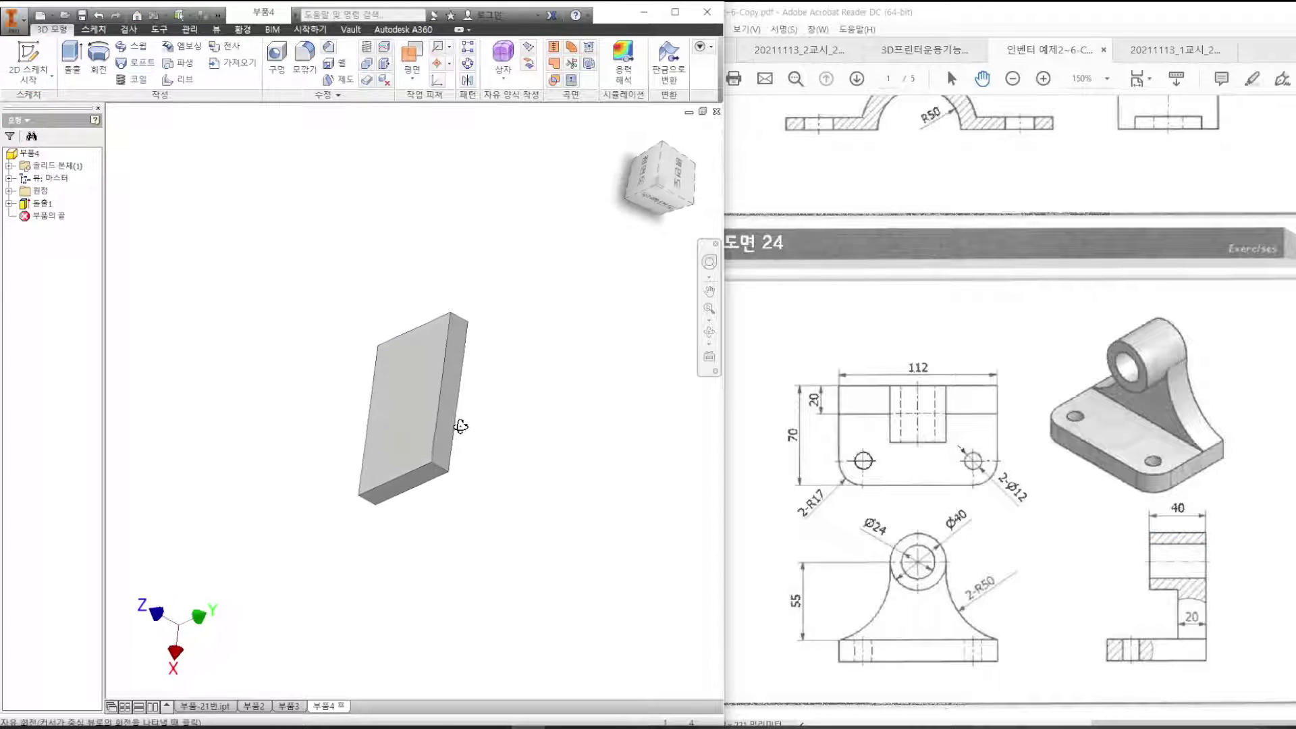
{"action": "right_click", "coordinate": [452, 390]}
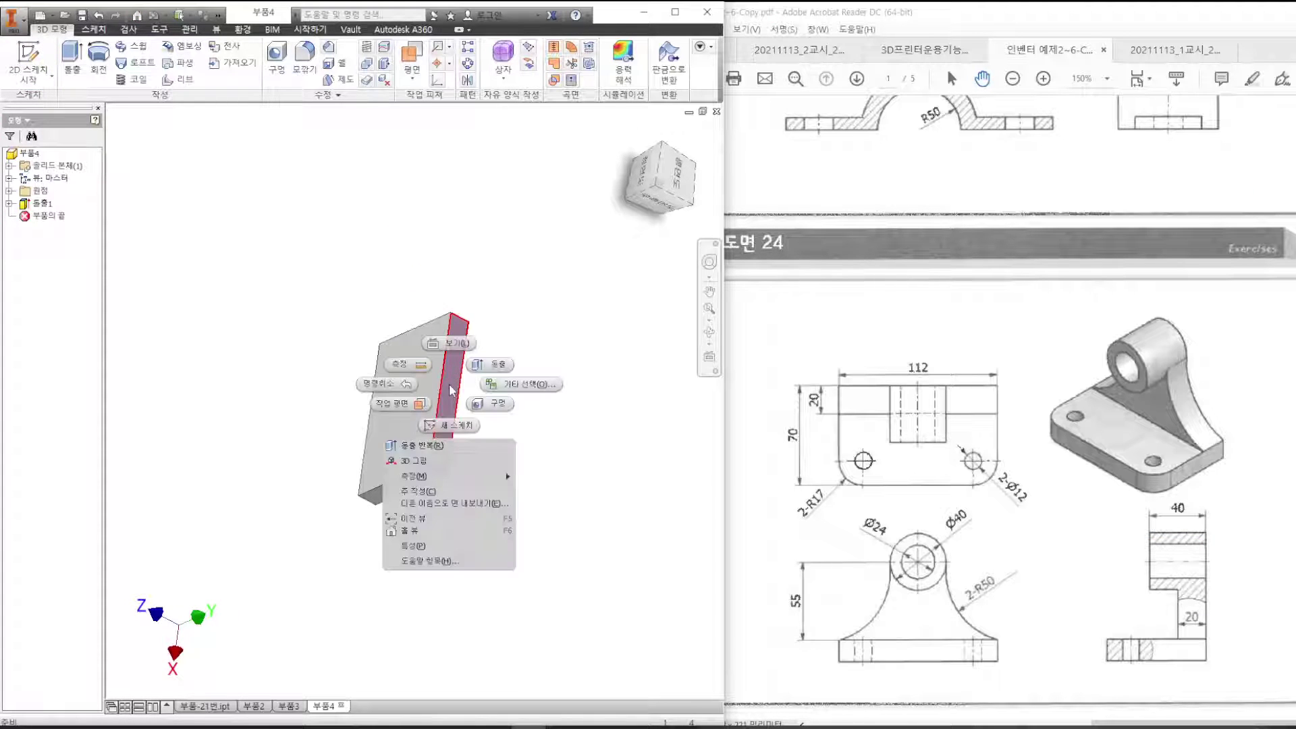
{"action": "left_click", "coordinate": [449, 425]}
{"action": "left_click", "coordinate": [708, 157]}
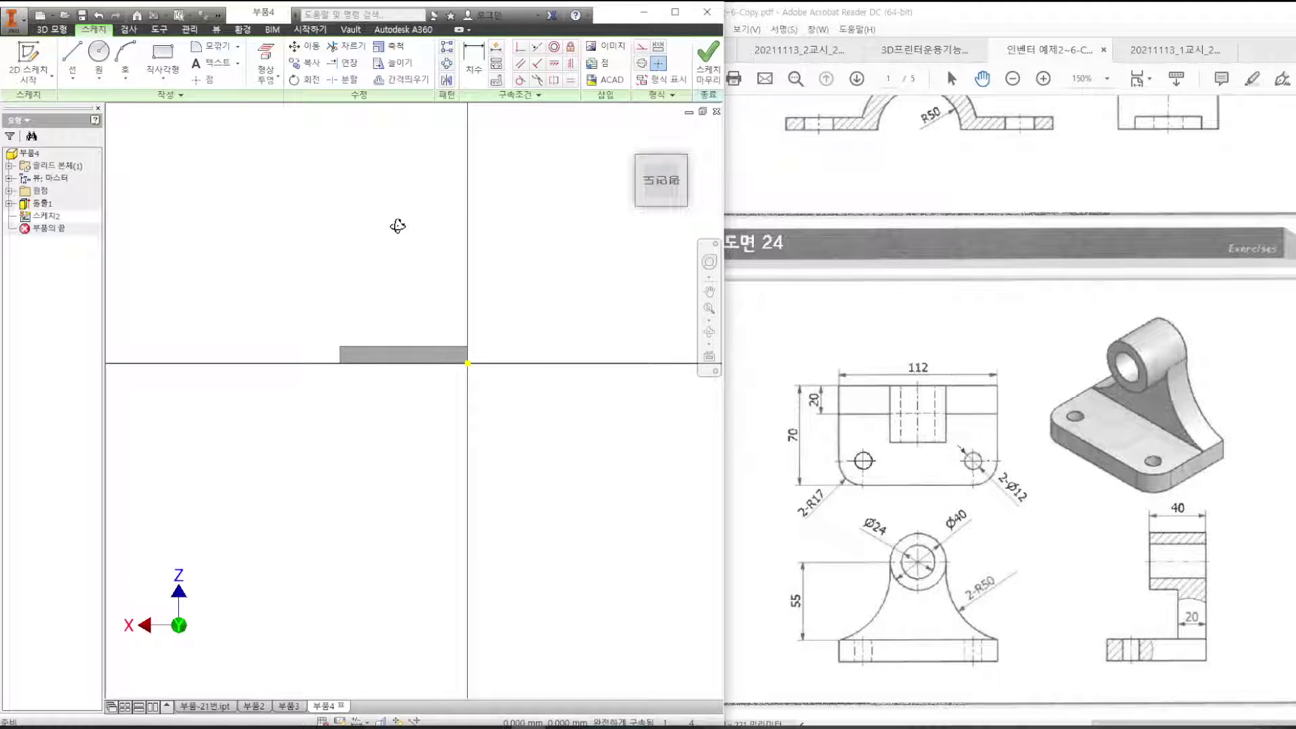
{"action": "scroll", "coordinate": [400, 230], "scroll_direction": "up", "scroll_amount": 3}
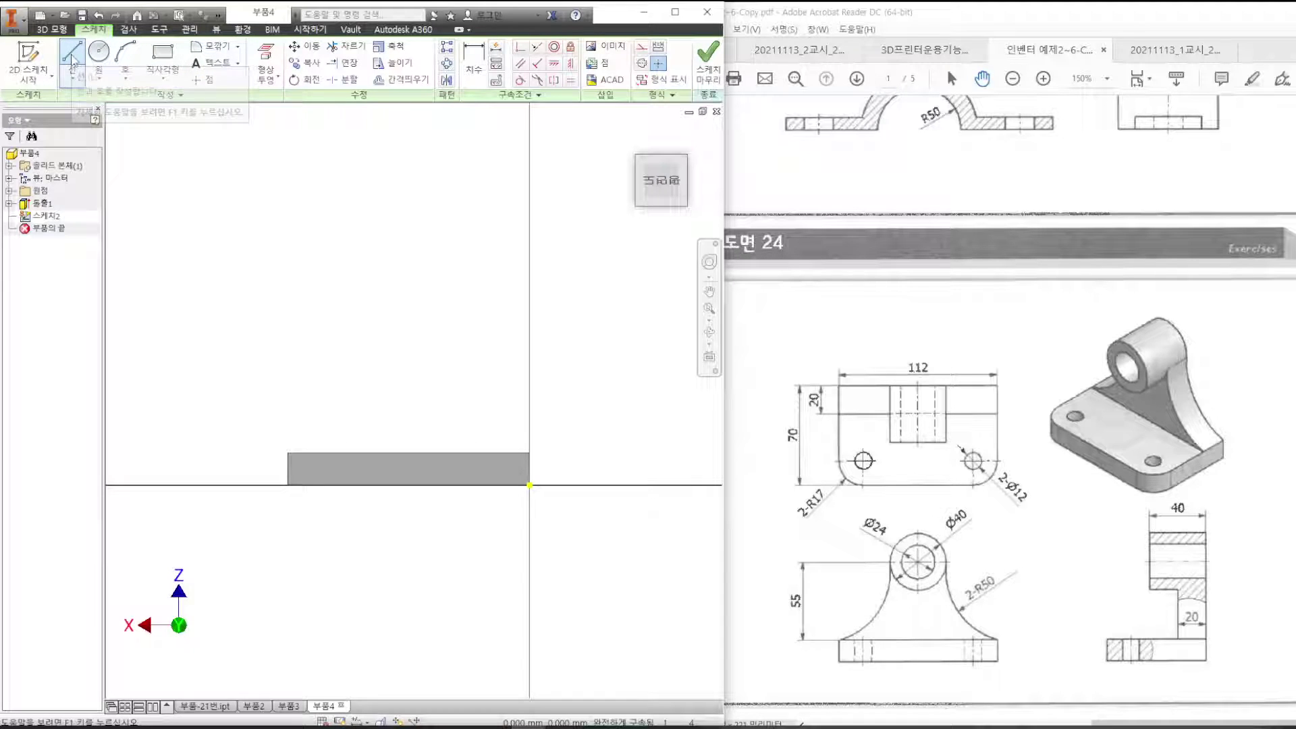
{"action": "left_click", "coordinate": [73, 61]}
{"action": "left_click", "coordinate": [265, 60]}
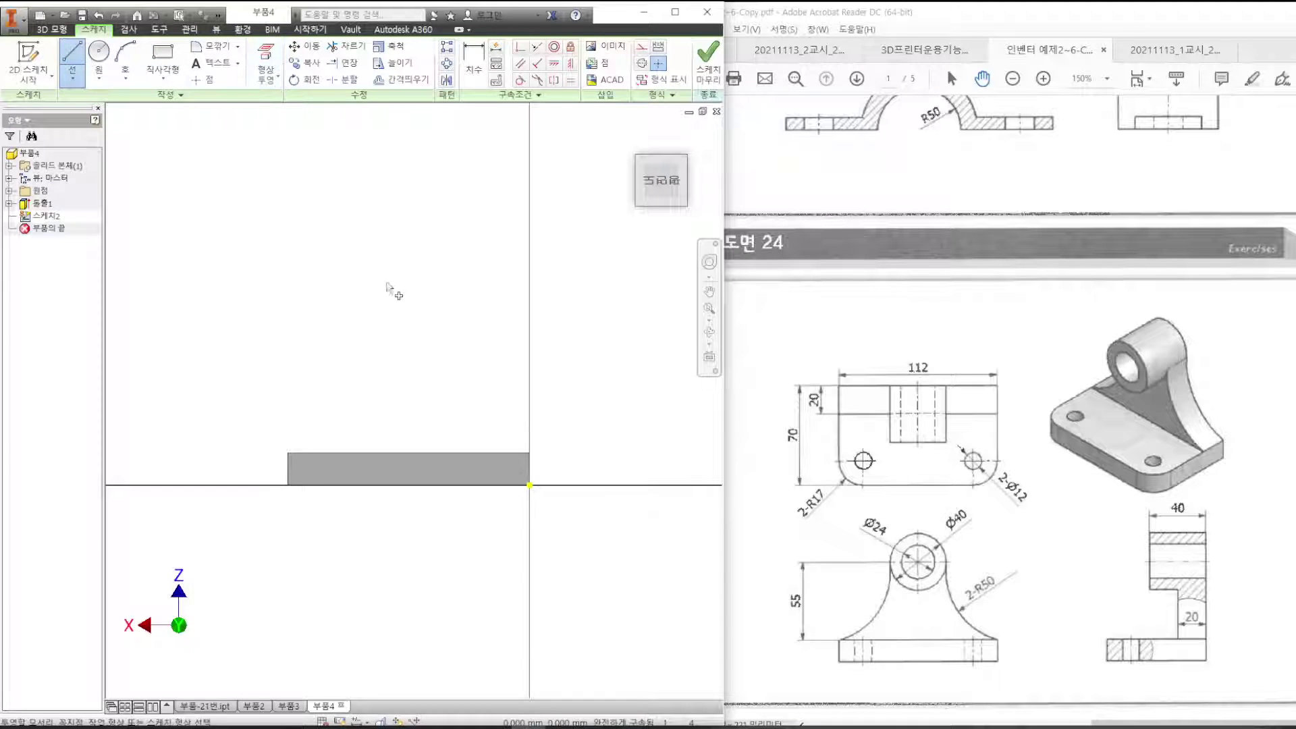
{"action": "left_click", "coordinate": [407, 453]}
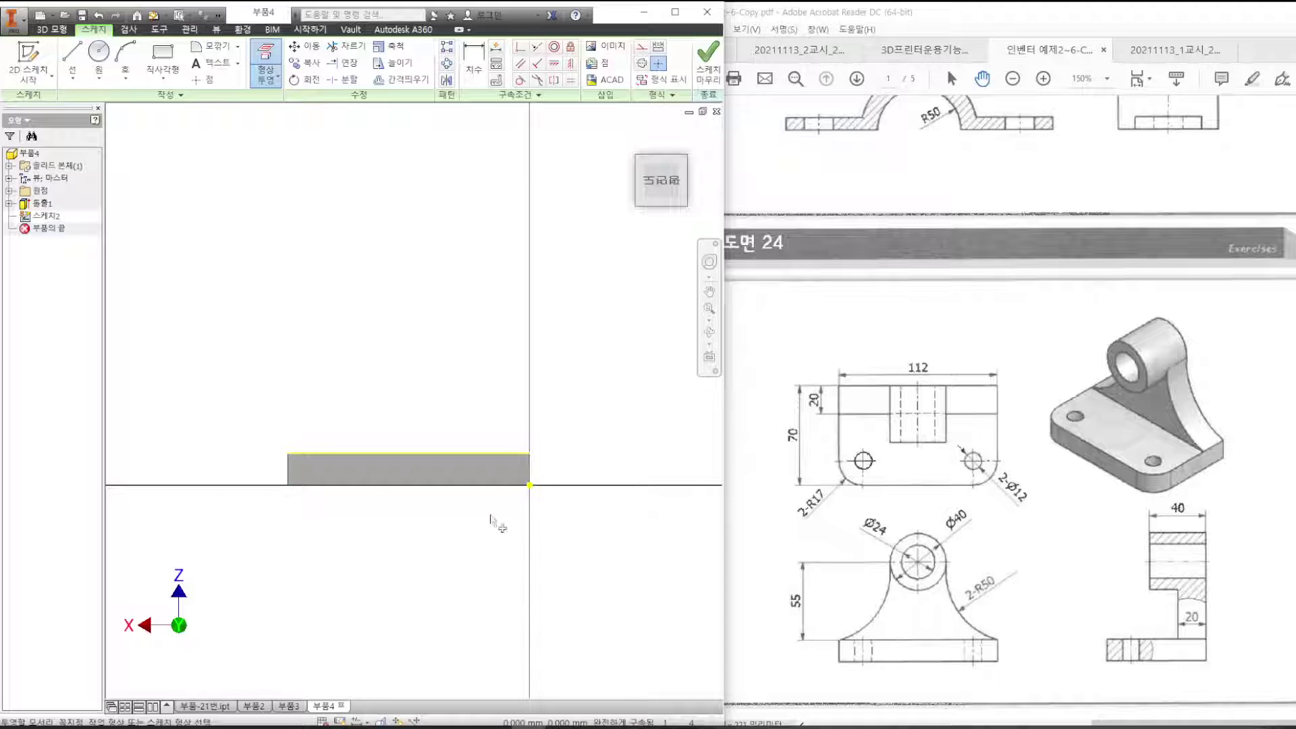
Draw a 55 mm vertical line upward from the midpoint of the projected edge.
{"action": "key", "text": "l"}
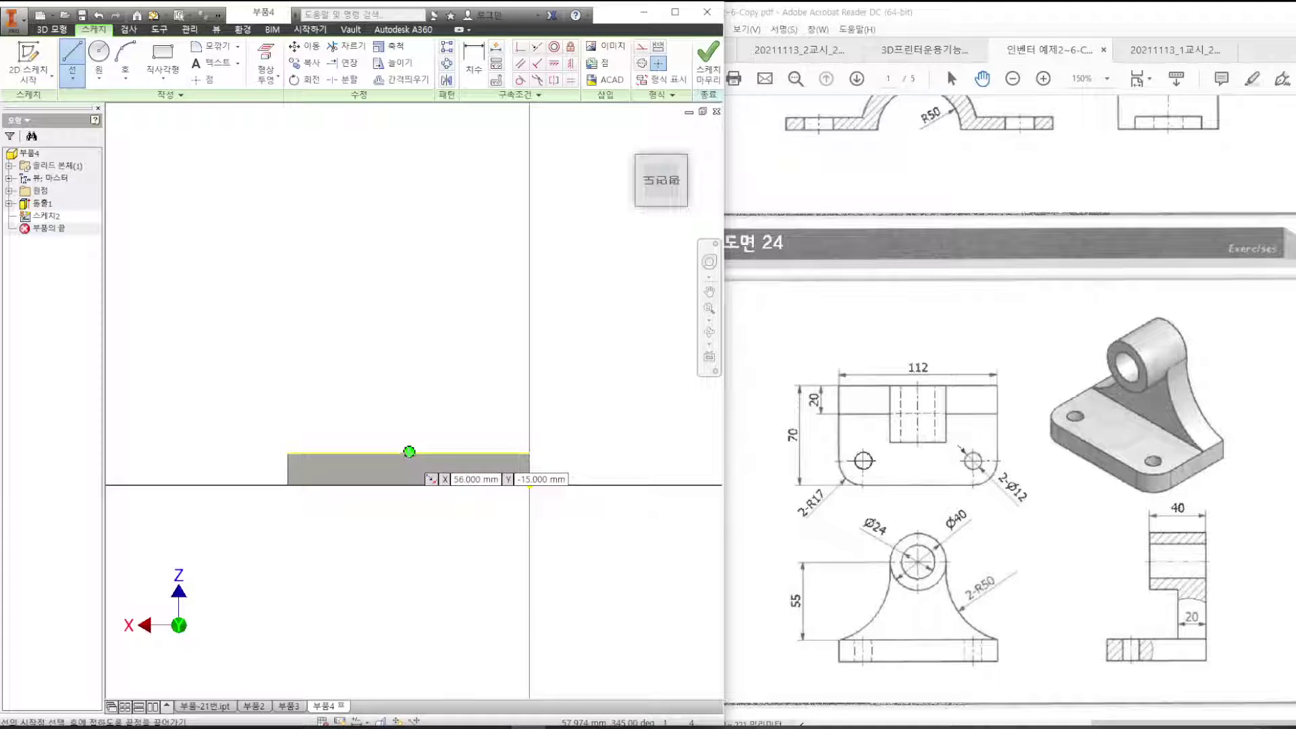
{"action": "left_click", "coordinate": [408, 452]}
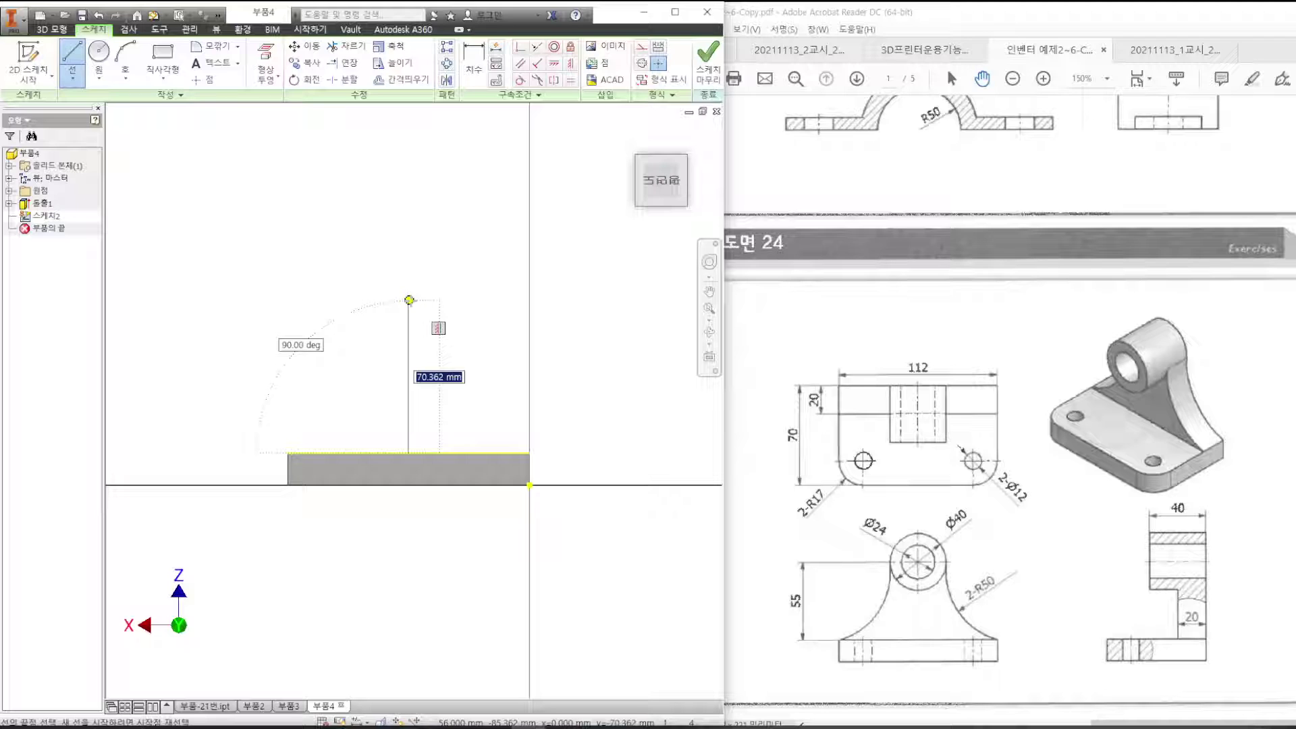
{"action": "type", "text": "55"}
{"action": "key", "text": "Return"}
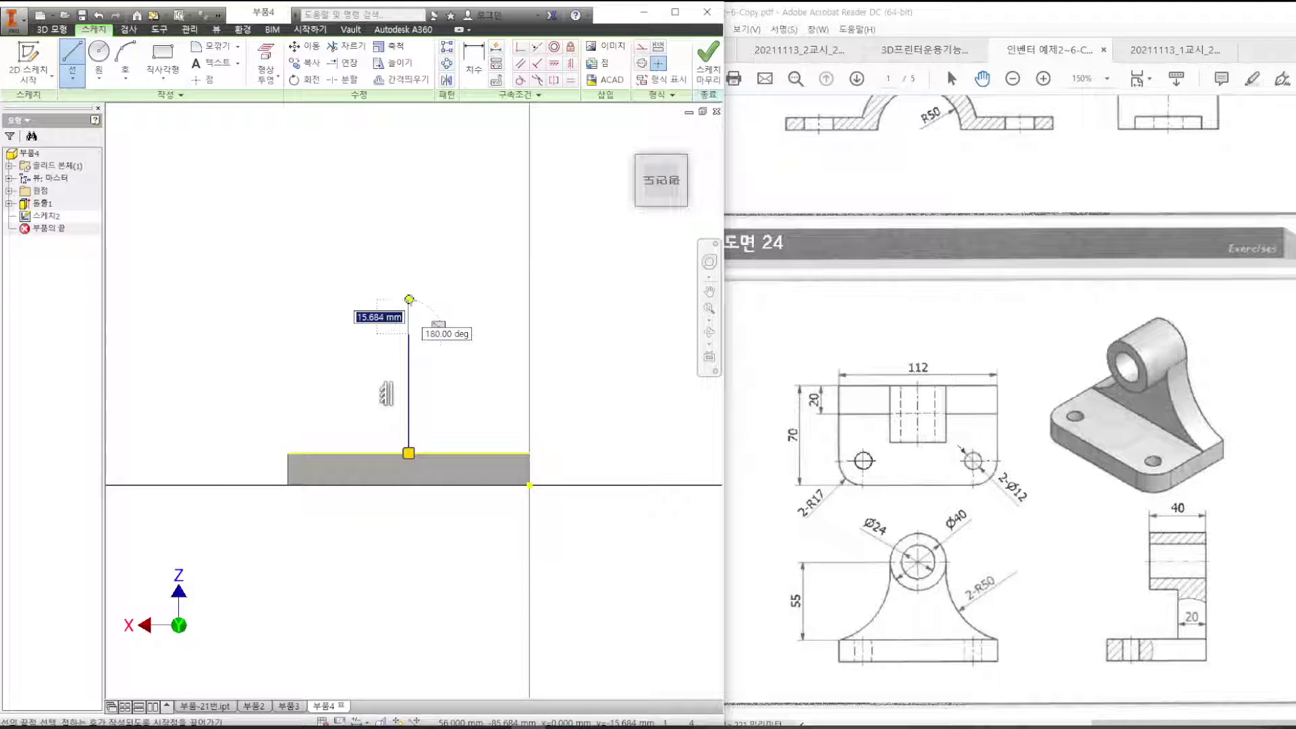
{"action": "key", "text": "Escape"}
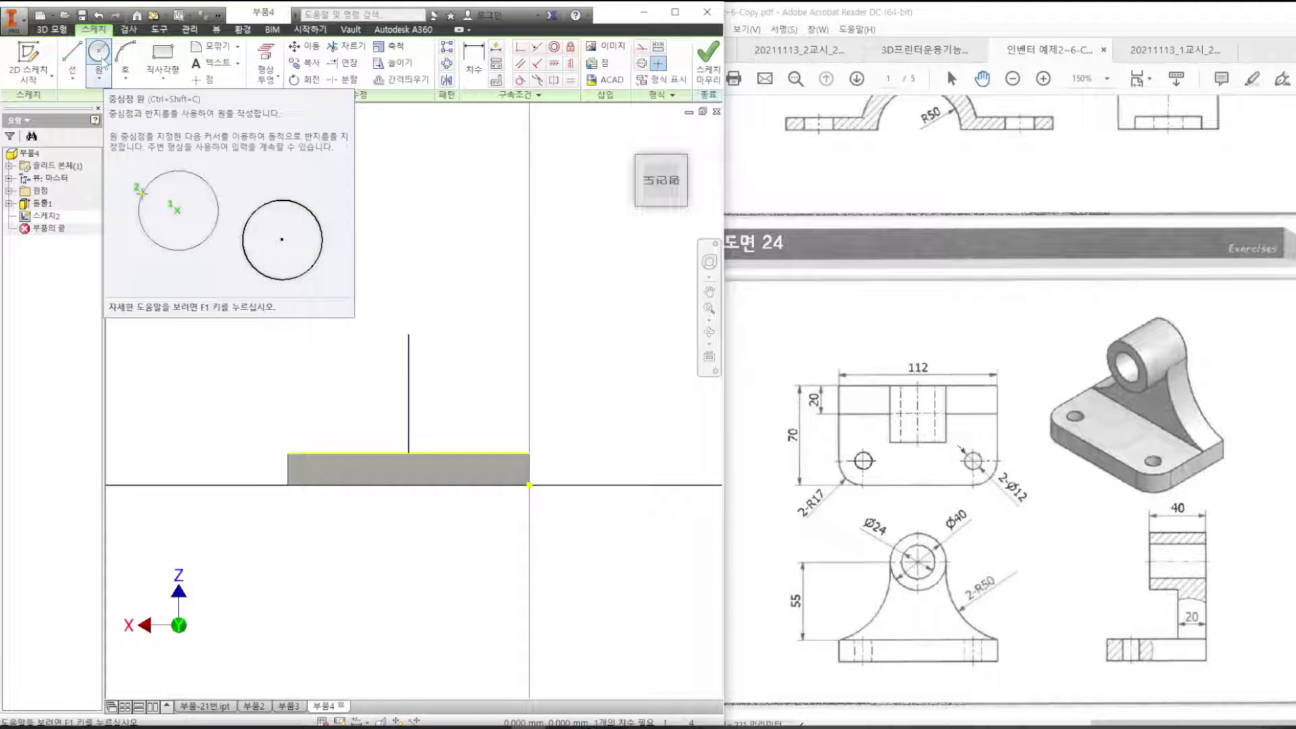
Draw a 40 mm diameter circle centred on the upper end of the vertical line.
{"action": "left_click", "coordinate": [102, 80]}
{"action": "left_click", "coordinate": [408, 334]}
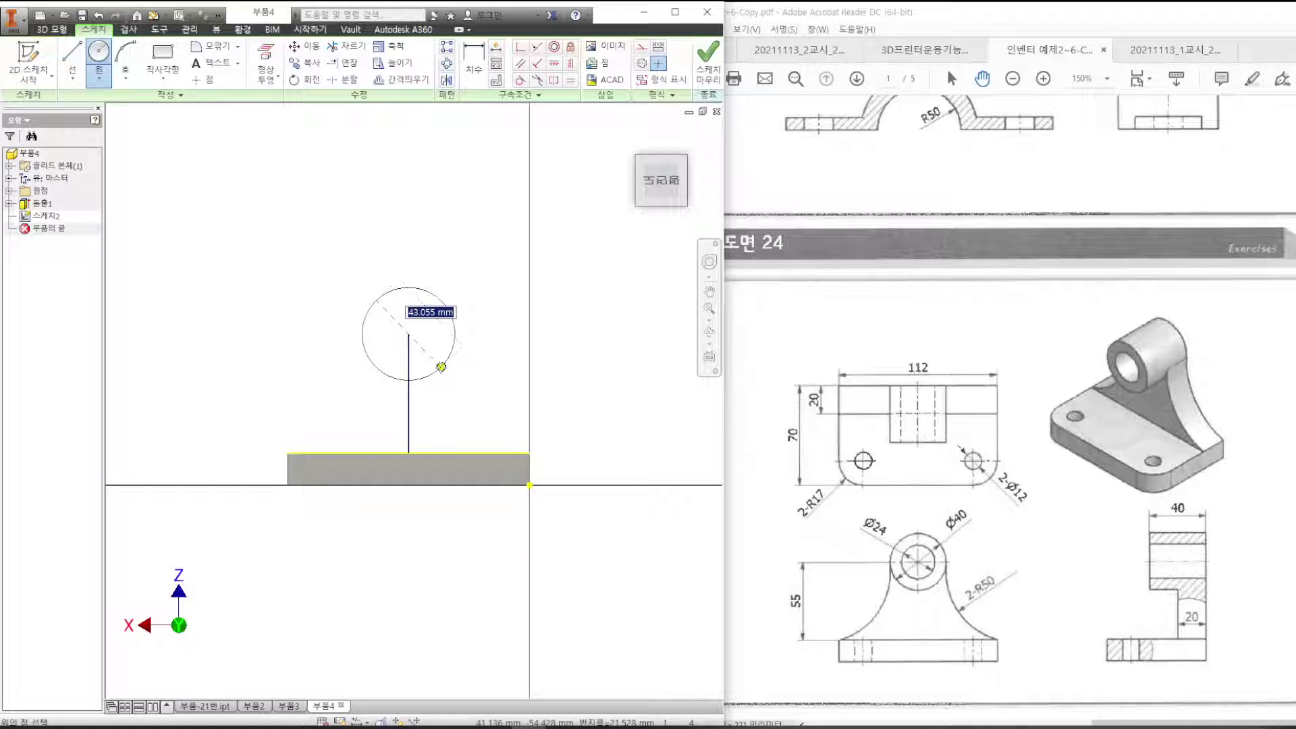
{"action": "right_click", "coordinate": [442, 371]}
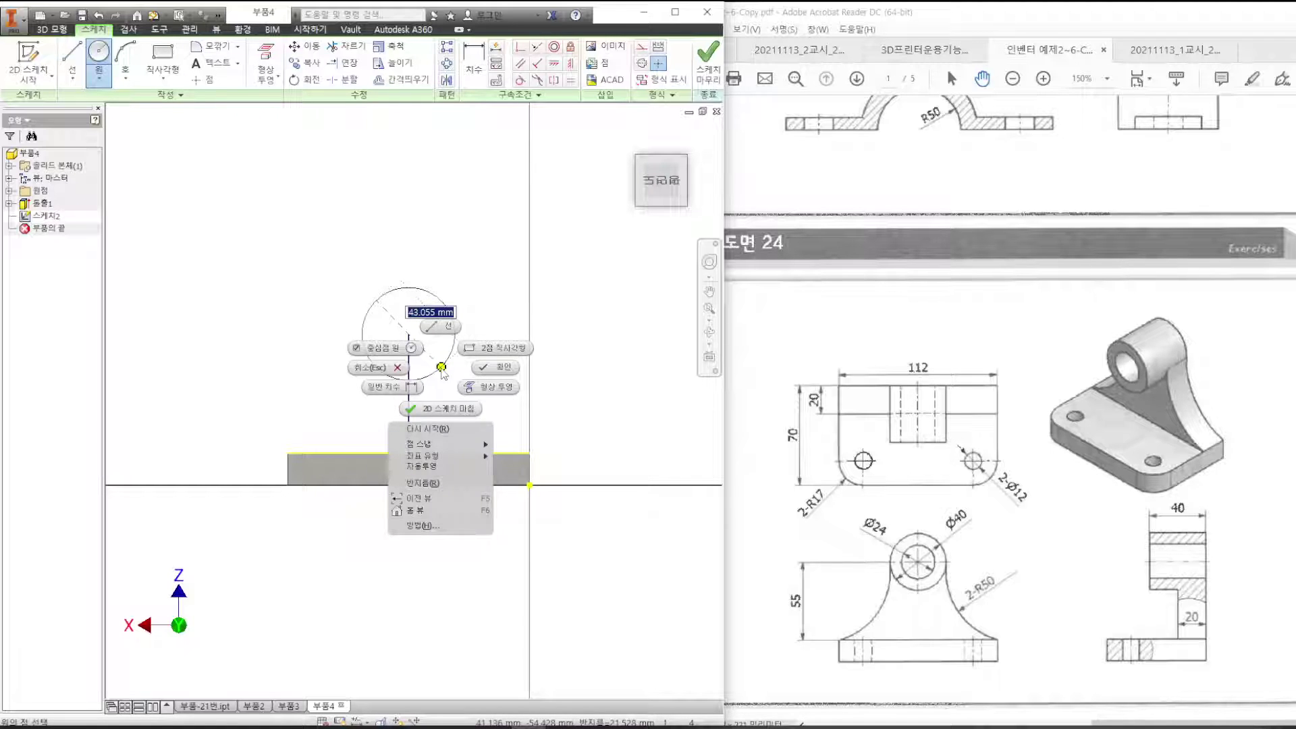
{"action": "key", "text": "Escape"}
{"action": "key", "text": "Escape"}
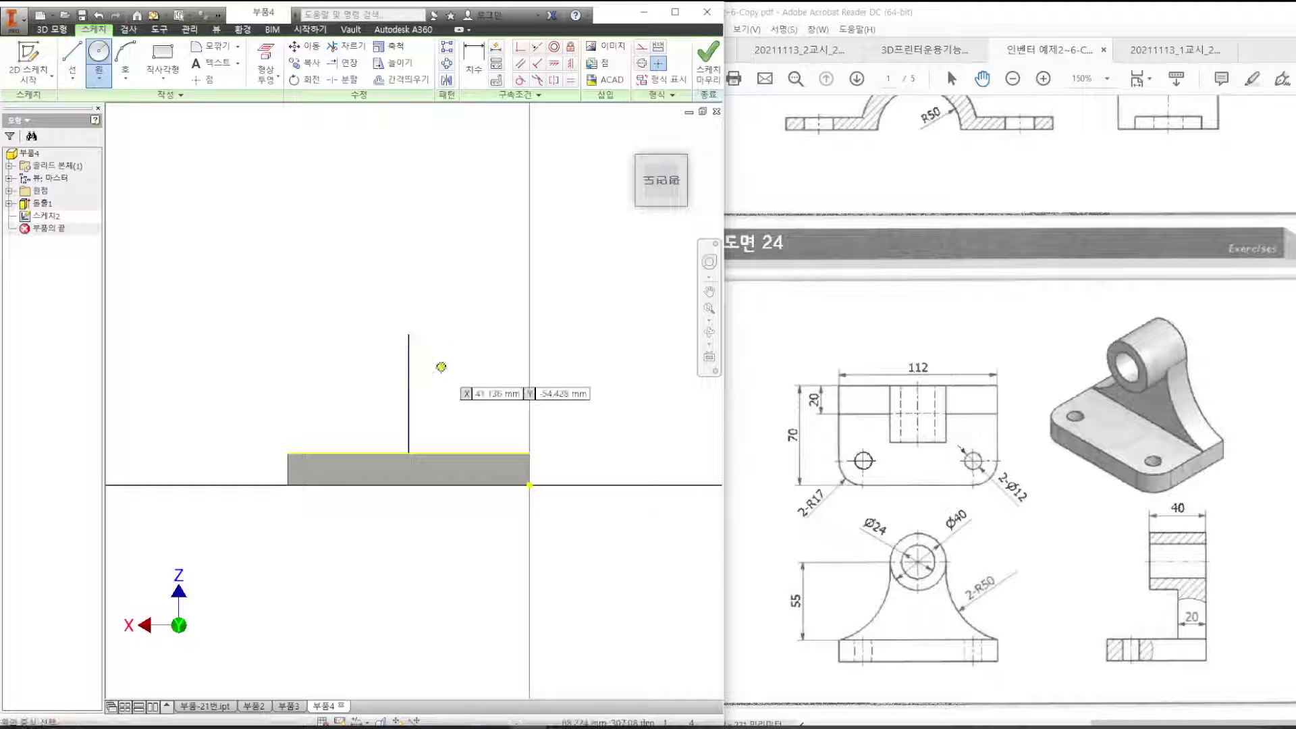
{"action": "left_click", "coordinate": [409, 333]}
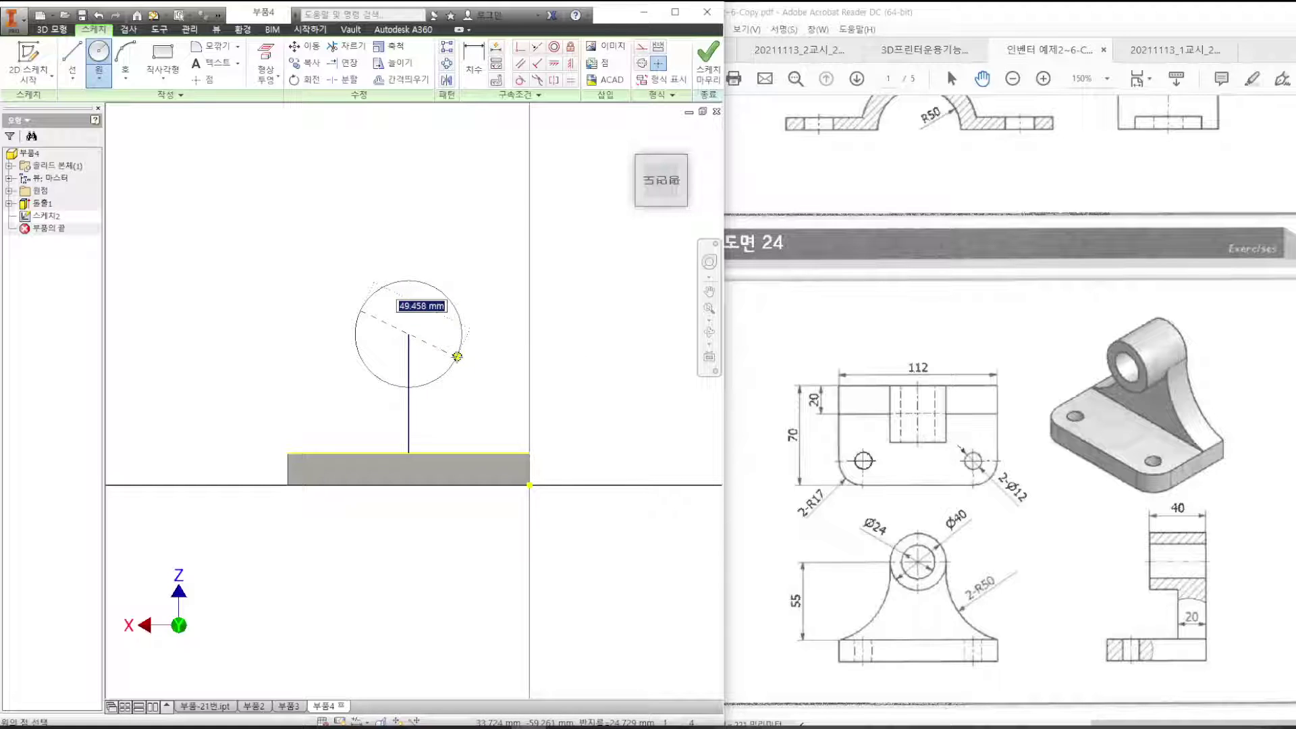
{"action": "type", "text": "40"}
{"action": "key", "text": "Return"}
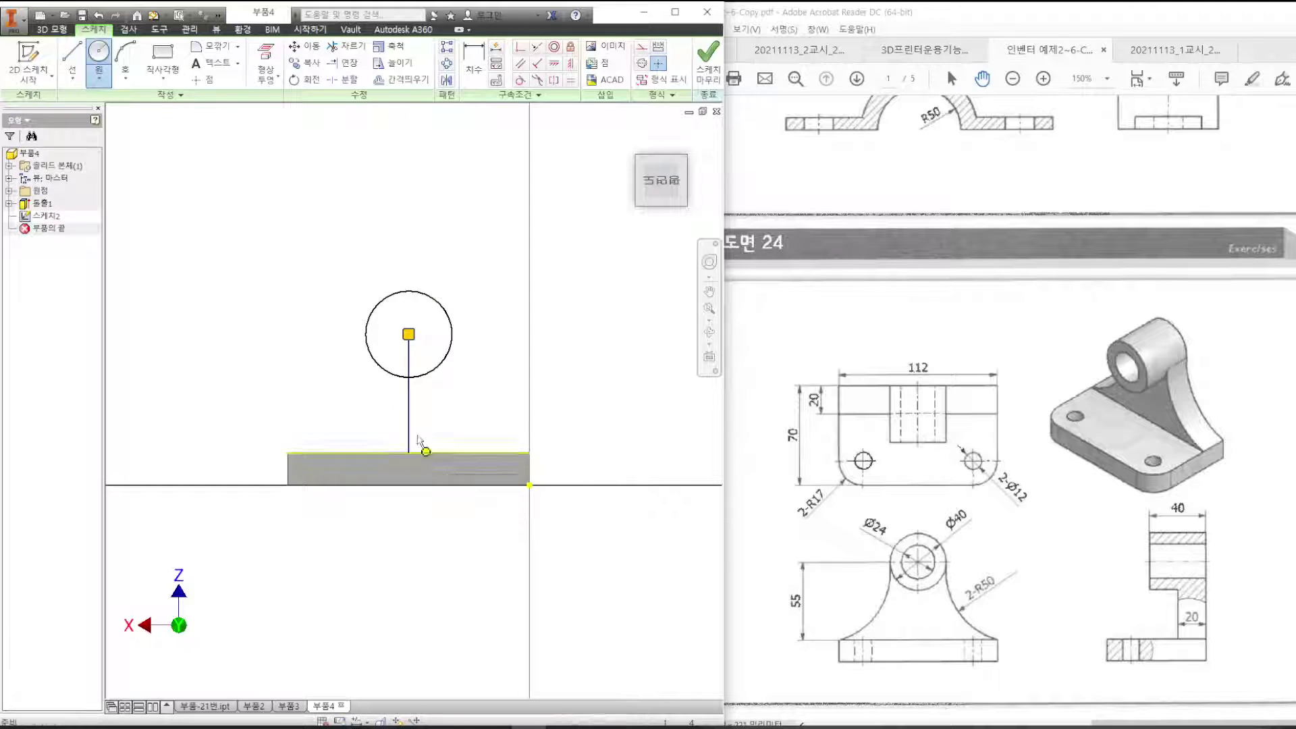
{"action": "key", "text": "Escape"}
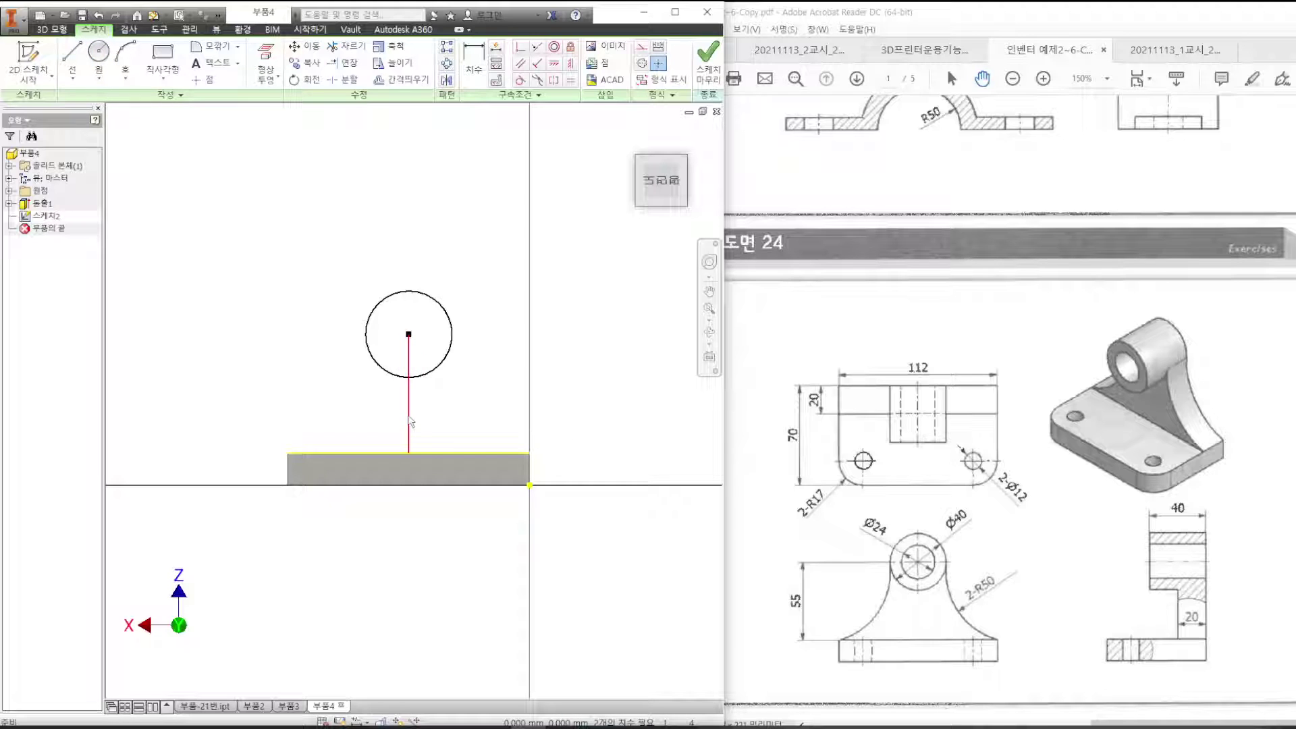
Delete the vertical helper line below the circle and finish the sketch.
{"action": "right_click", "coordinate": [411, 422]}
{"action": "key", "text": "Escape"}
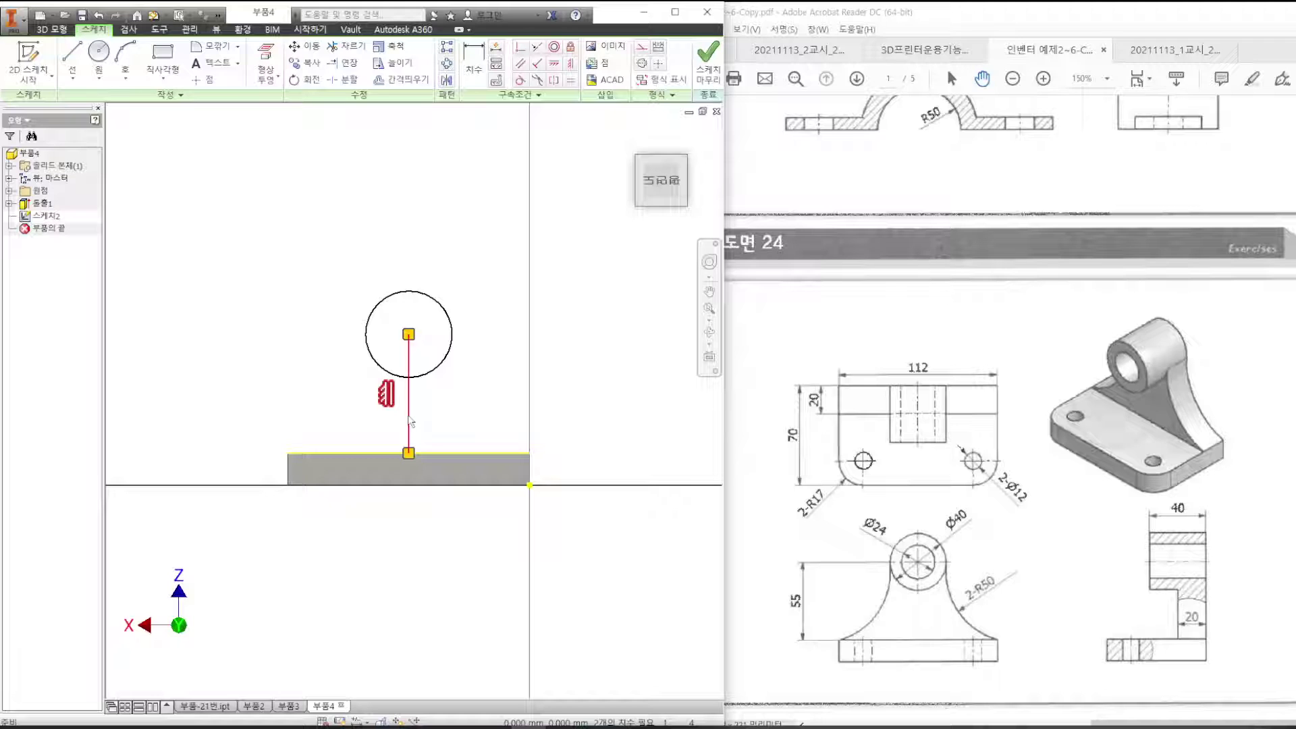
{"action": "key", "text": "Delete"}
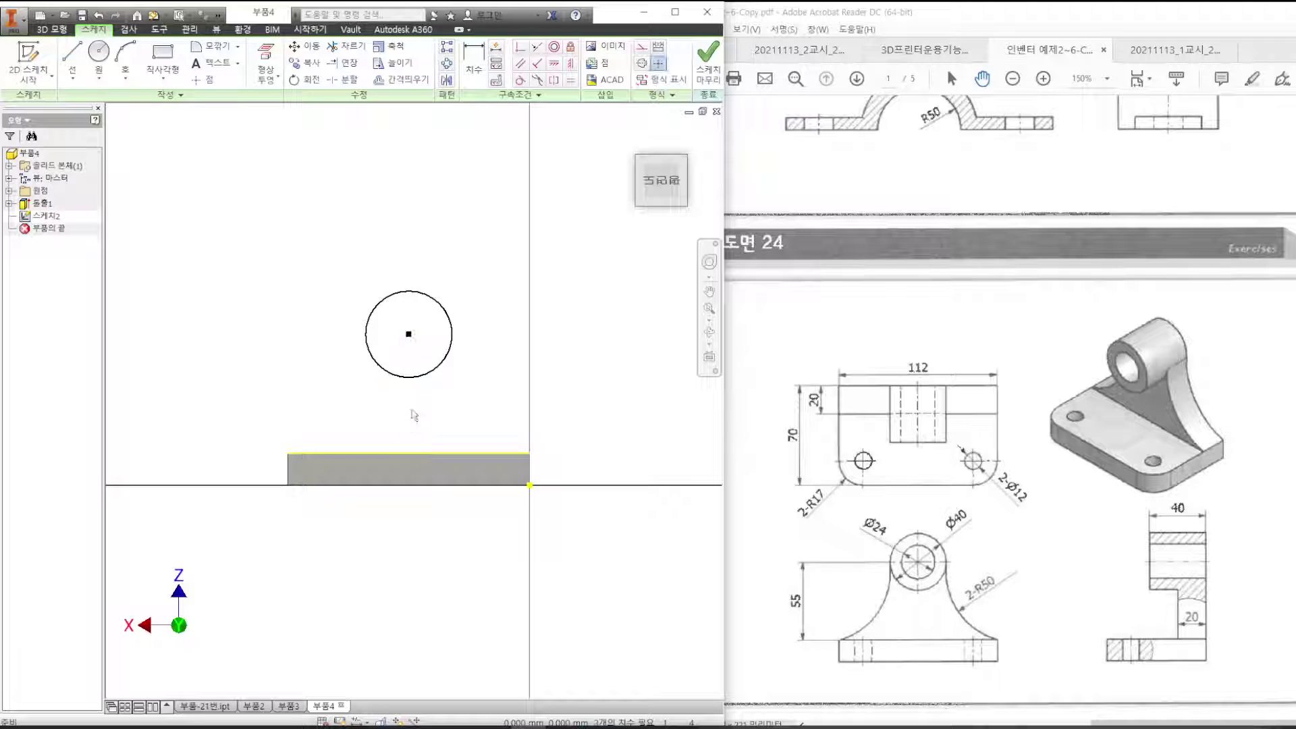
{"action": "left_click", "coordinate": [706, 60]}
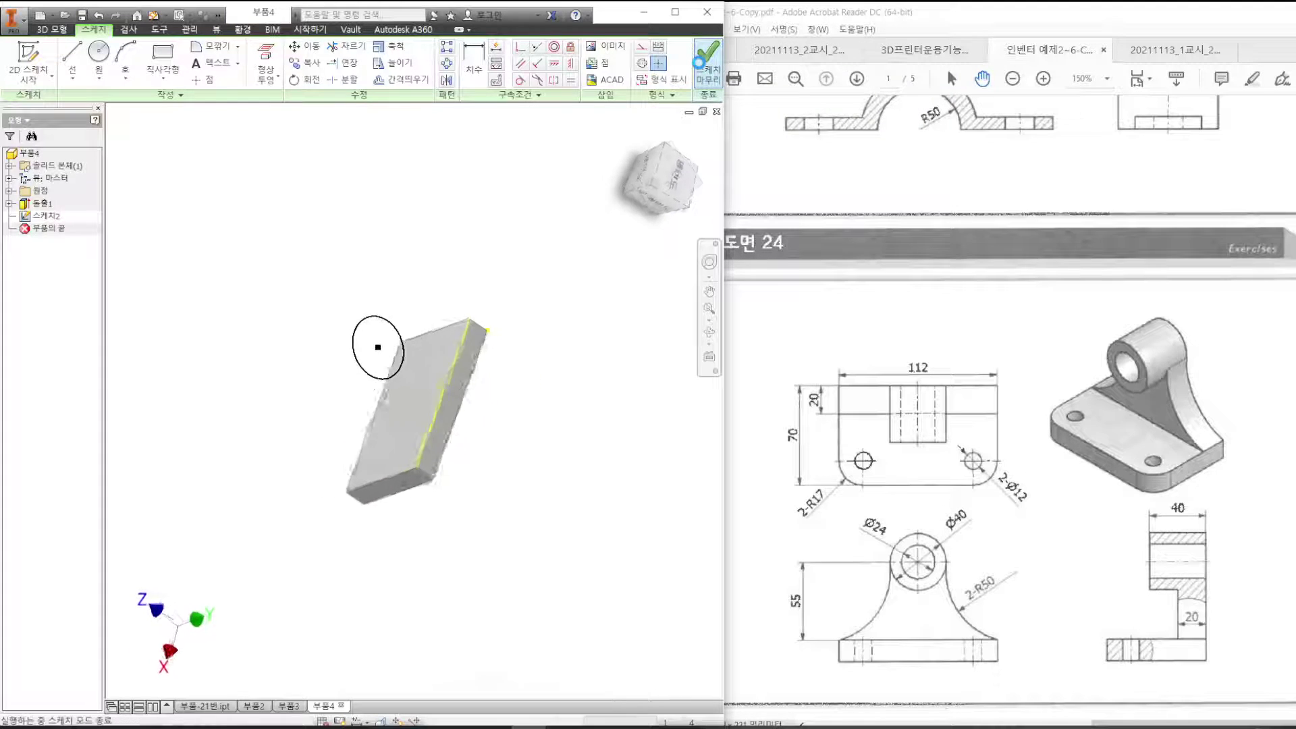
{"action": "left_click", "coordinate": [629, 137]}
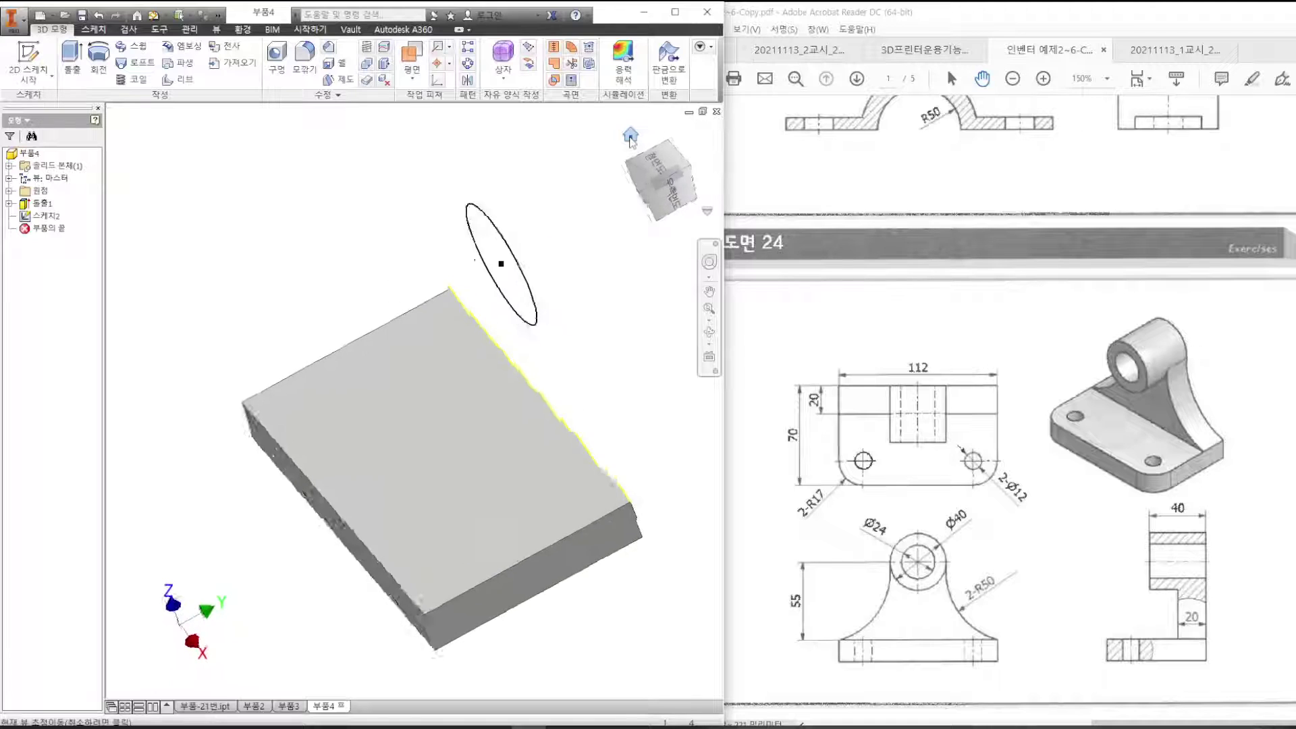
{"action": "left_click", "coordinate": [72, 66]}
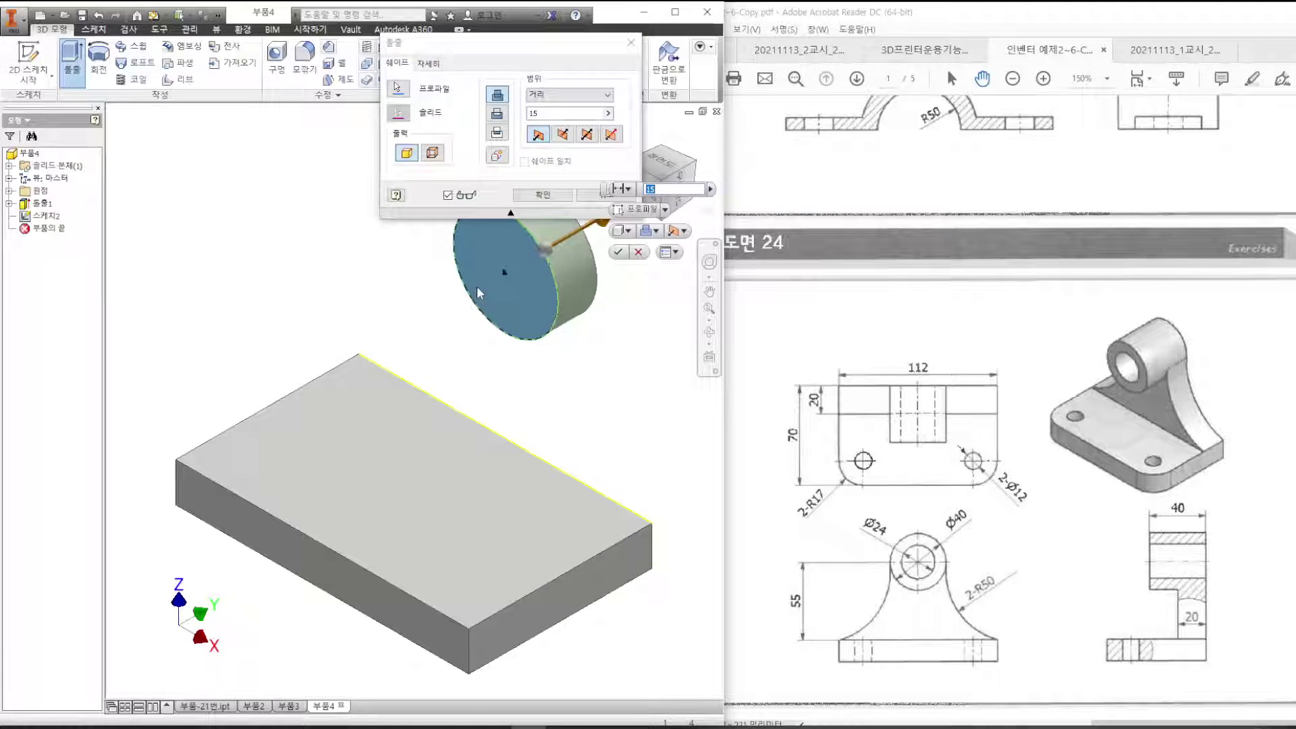
{"action": "left_click", "coordinate": [562, 135]}
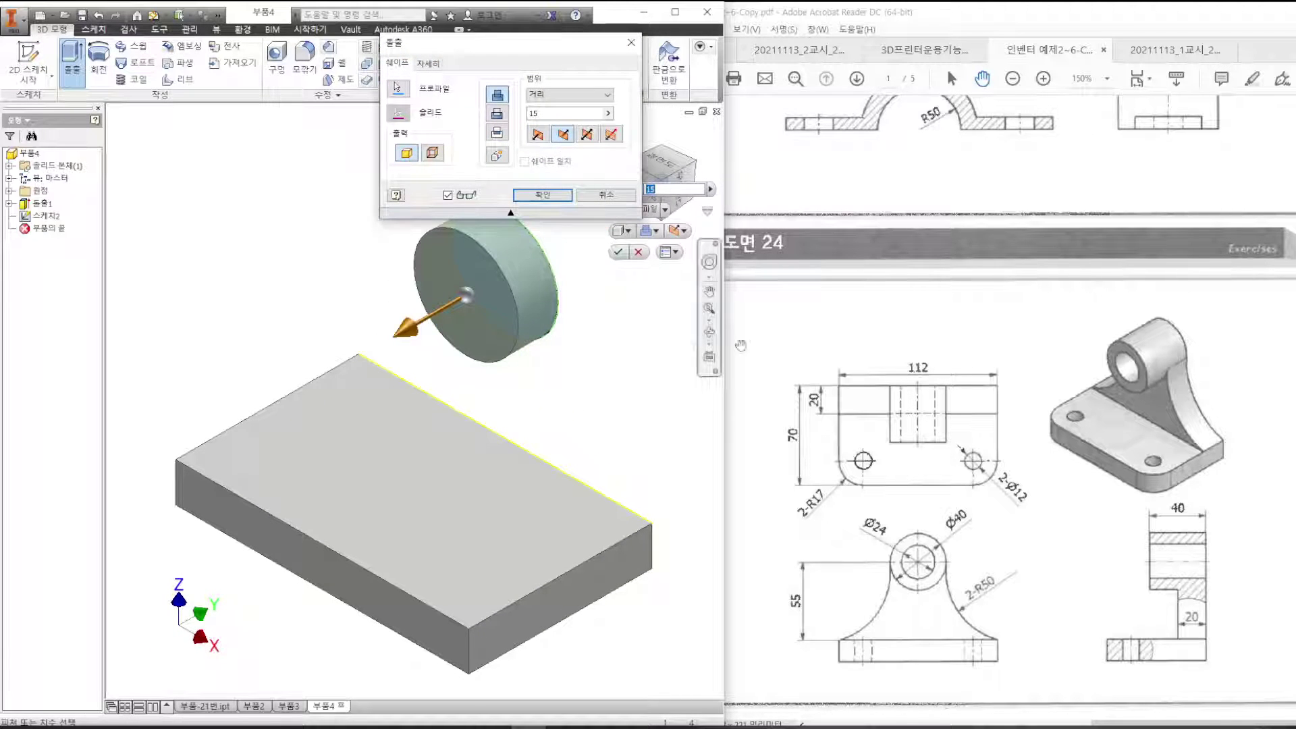
{"action": "left_click_drag", "start_coordinate": [549, 114], "coordinate": [428, 122]}
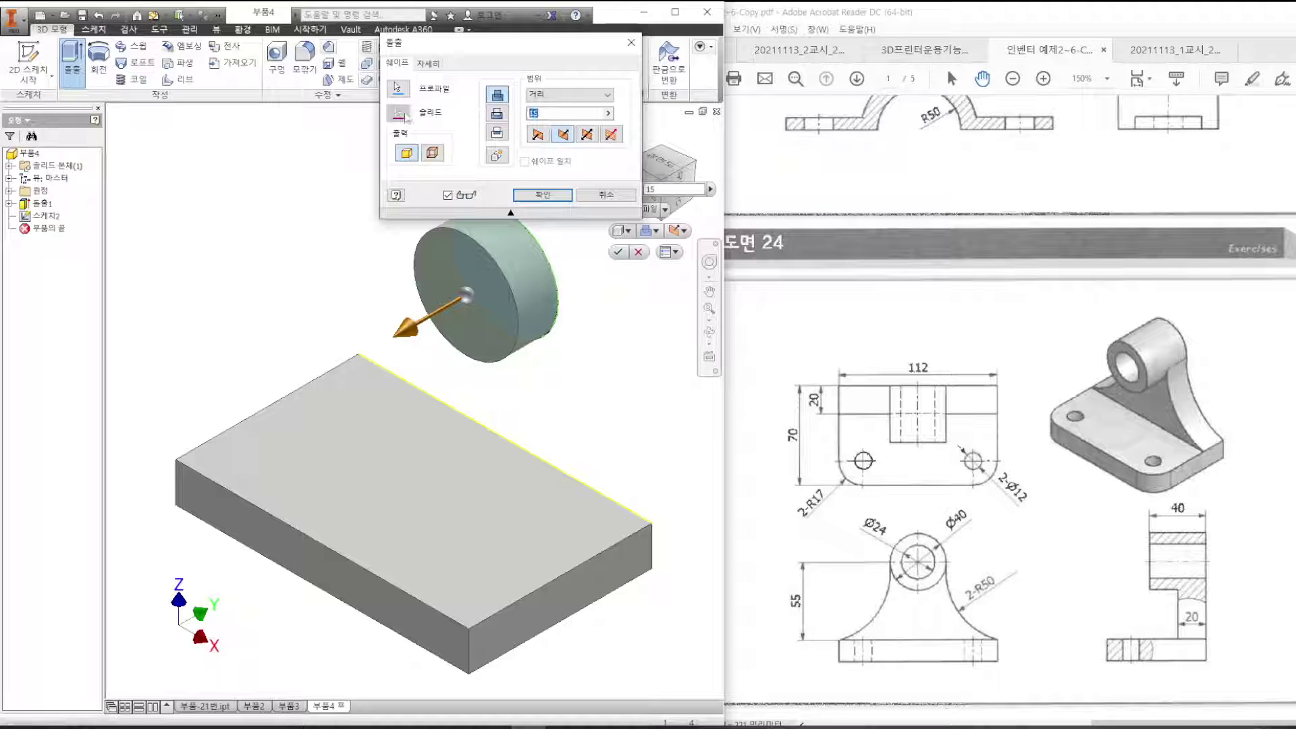
{"action": "type", "text": "40"}
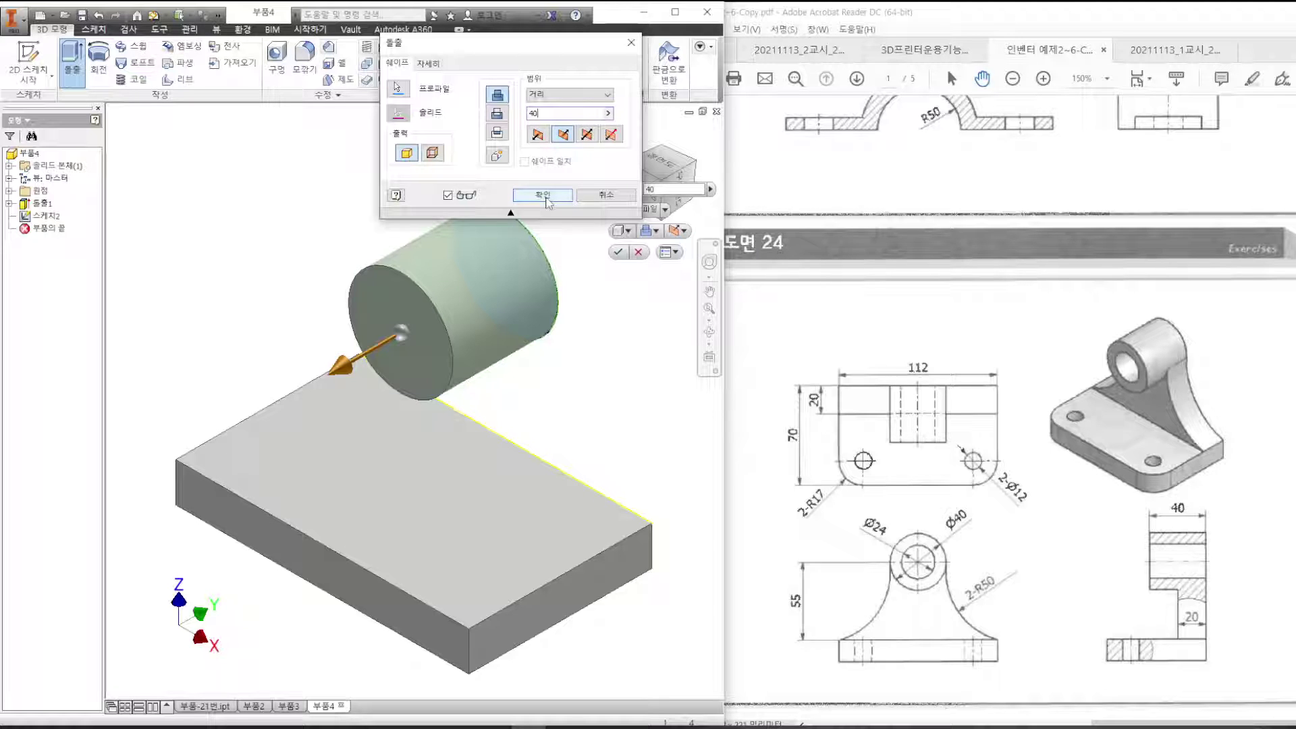
{"action": "left_click", "coordinate": [605, 196]}
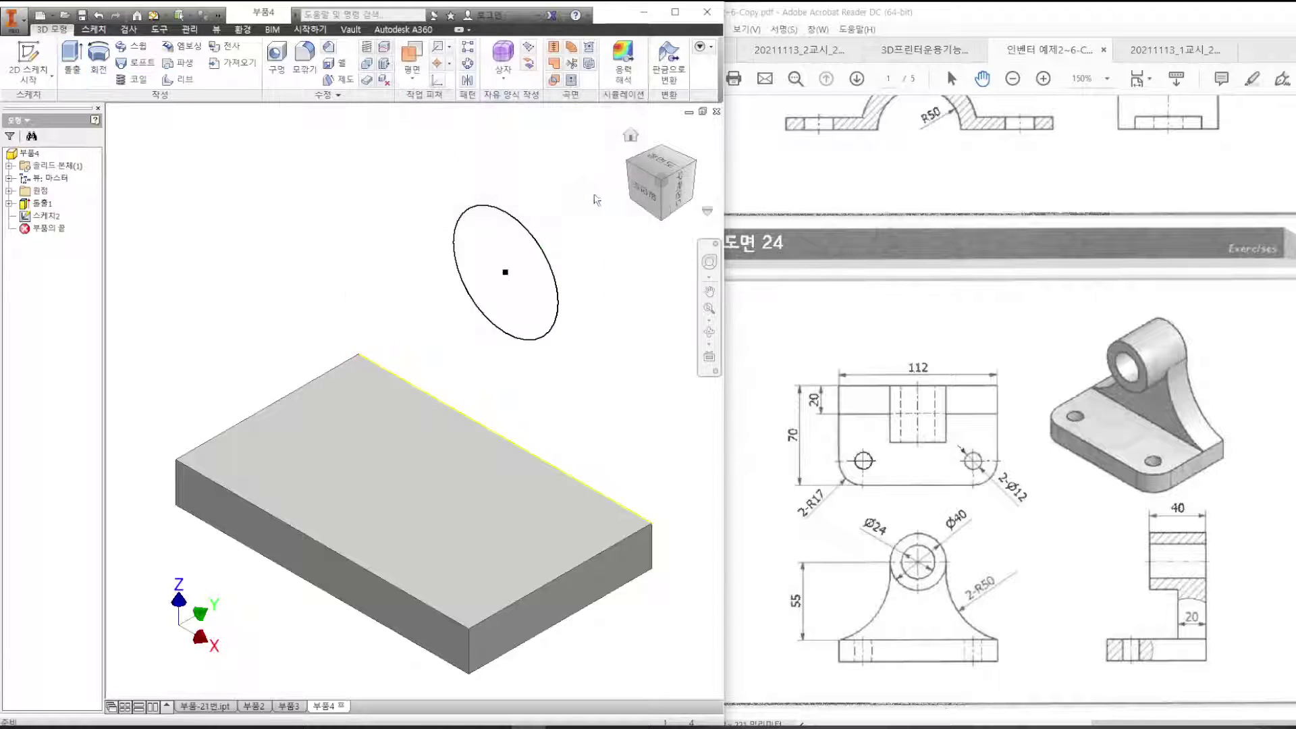
Add a 24 mm diameter circle to the boss sketch, concentric with the existing circle, and finish the sketch.
{"action": "double_click", "coordinate": [30, 217]}
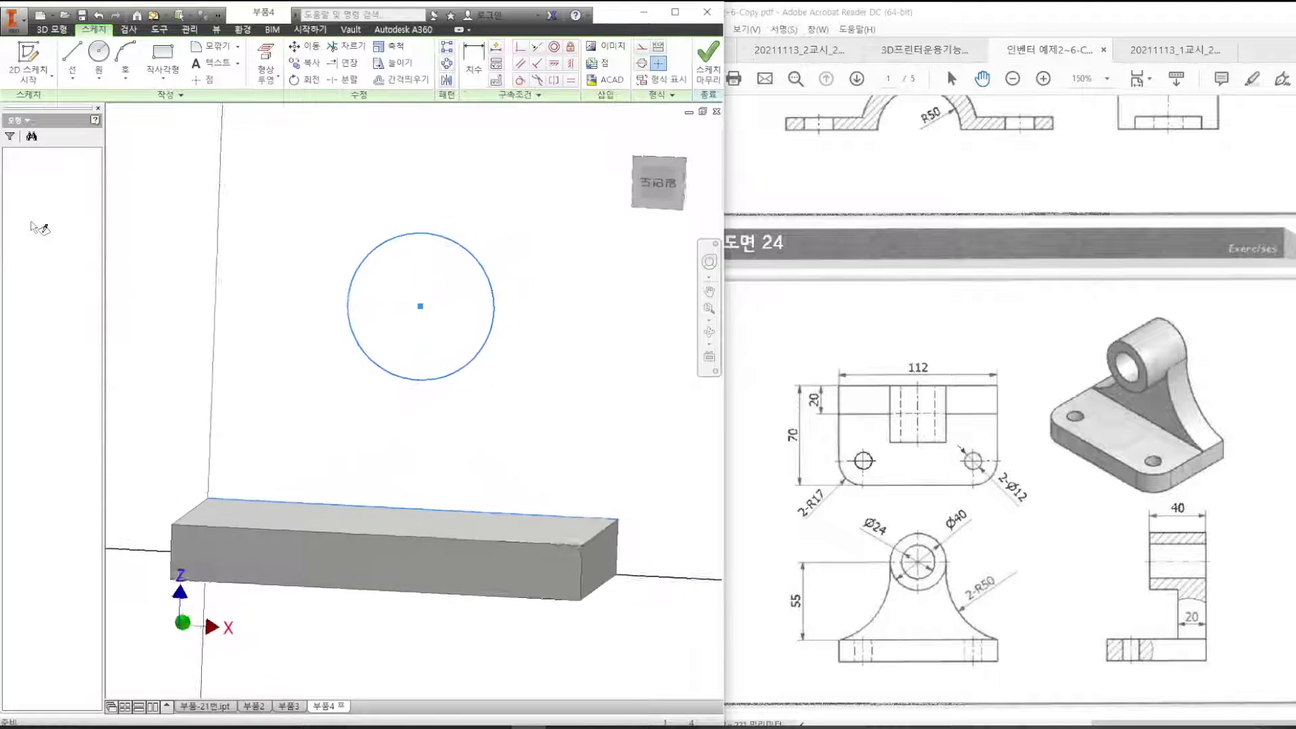
{"action": "left_click", "coordinate": [99, 54]}
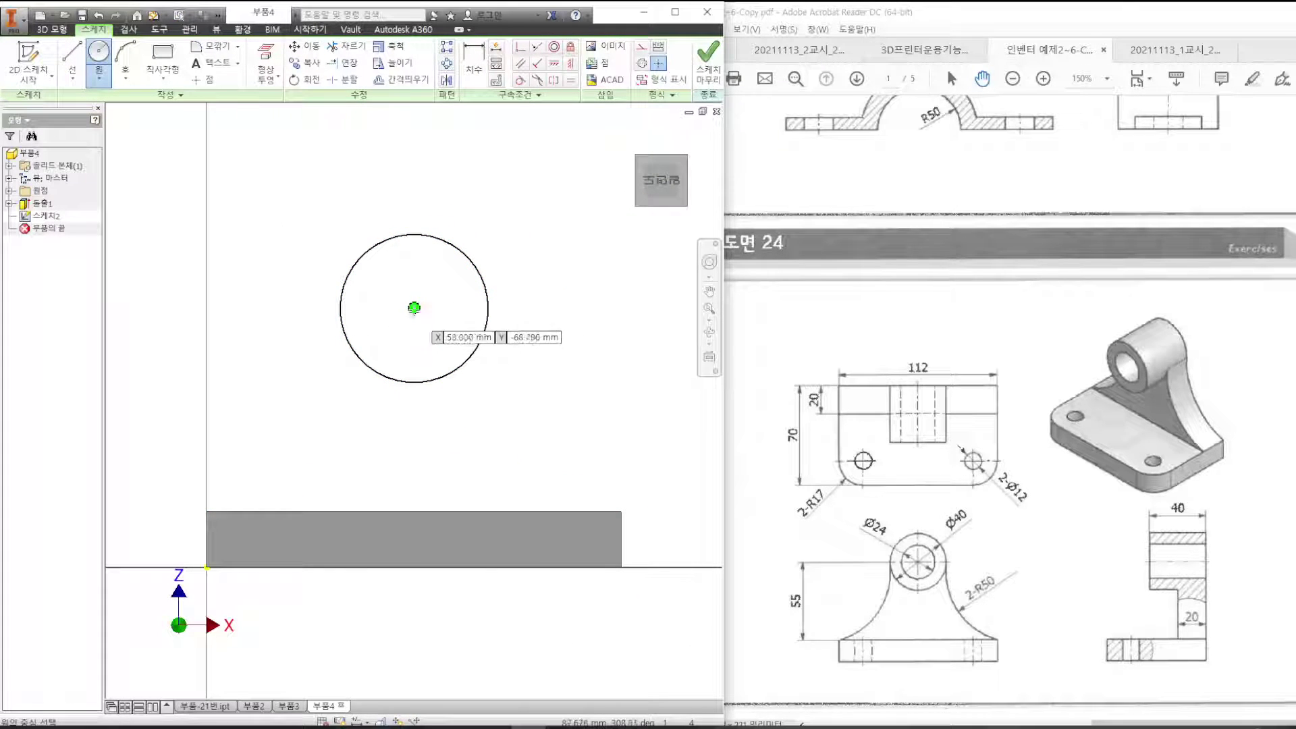
{"action": "left_click", "coordinate": [413, 308]}
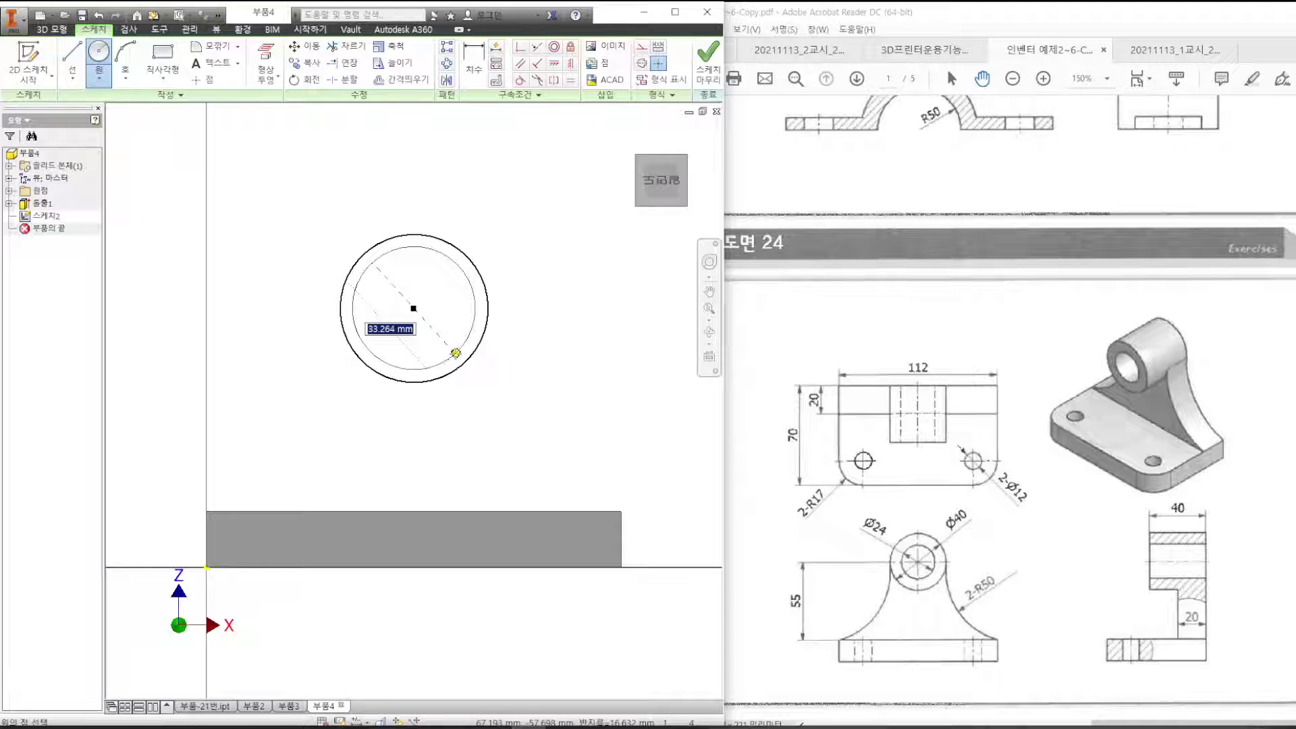
{"action": "key", "text": "Escape"}
{"action": "key", "text": "Escape"}
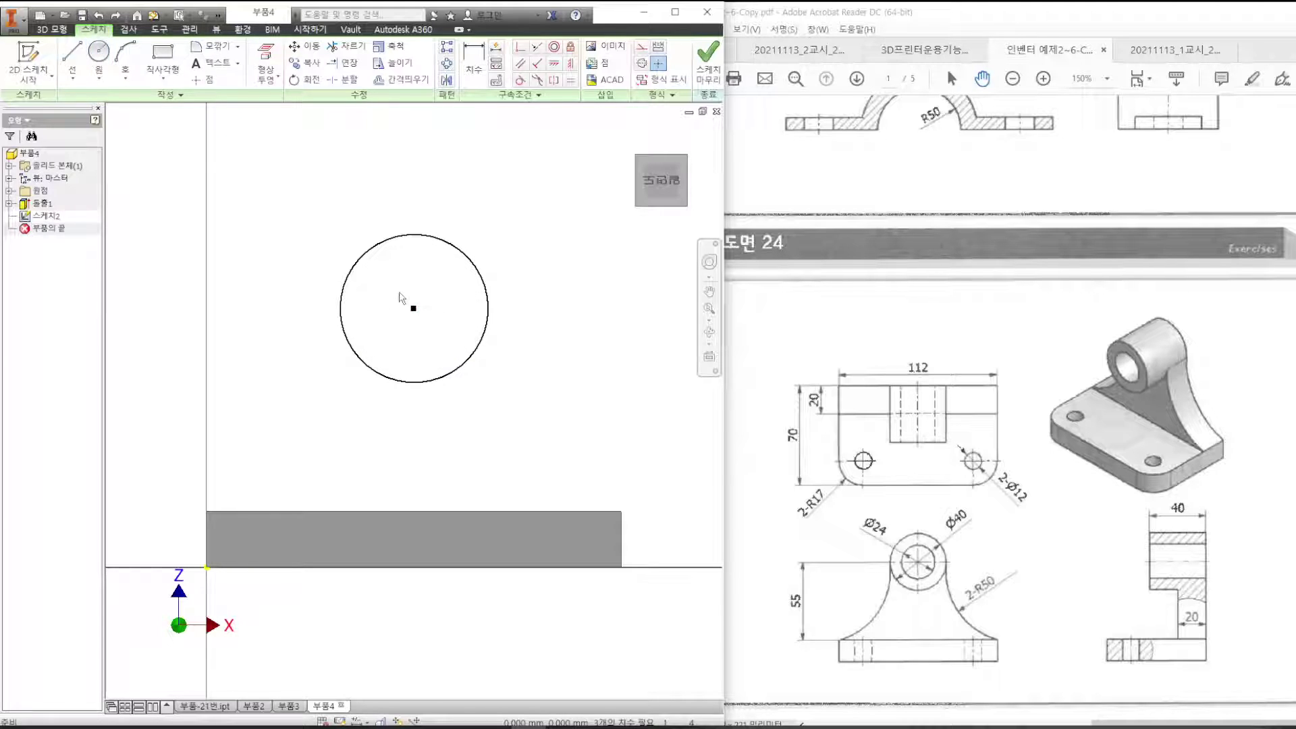
{"action": "left_click", "coordinate": [99, 54]}
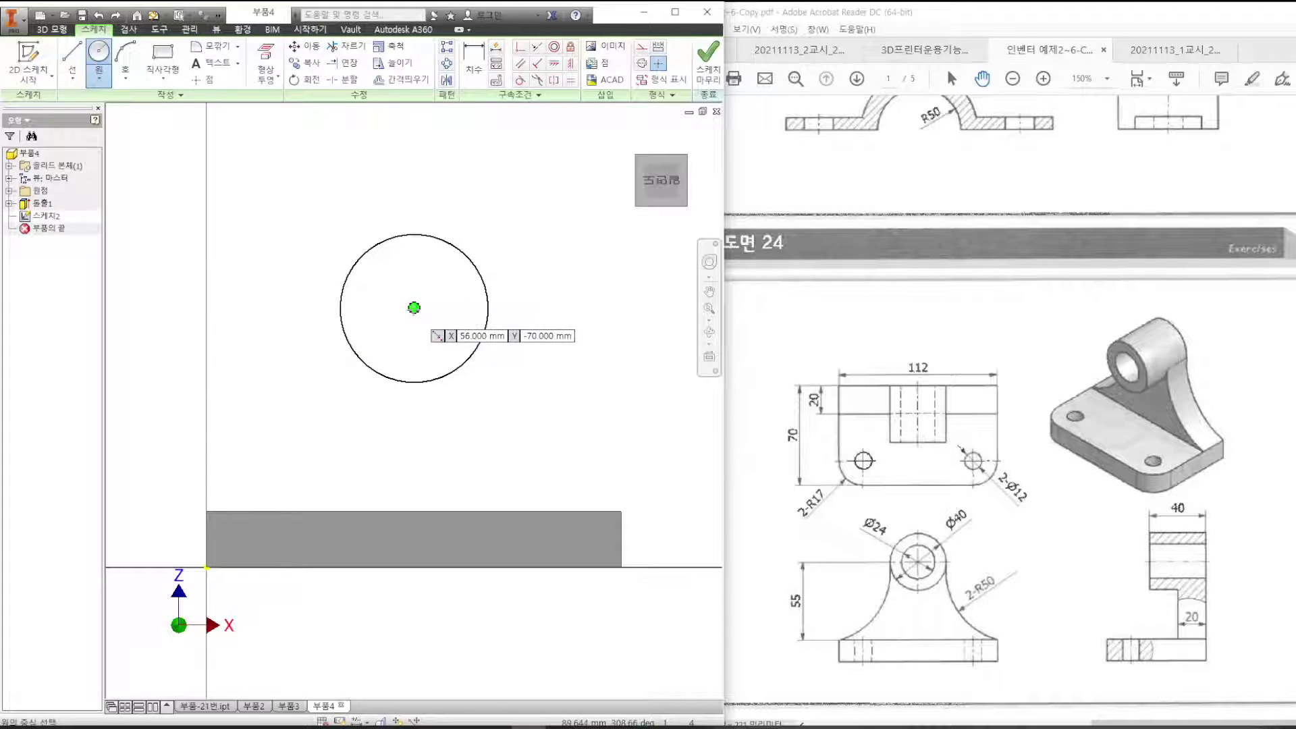
{"action": "left_click", "coordinate": [414, 308]}
{"action": "type", "text": "24"}
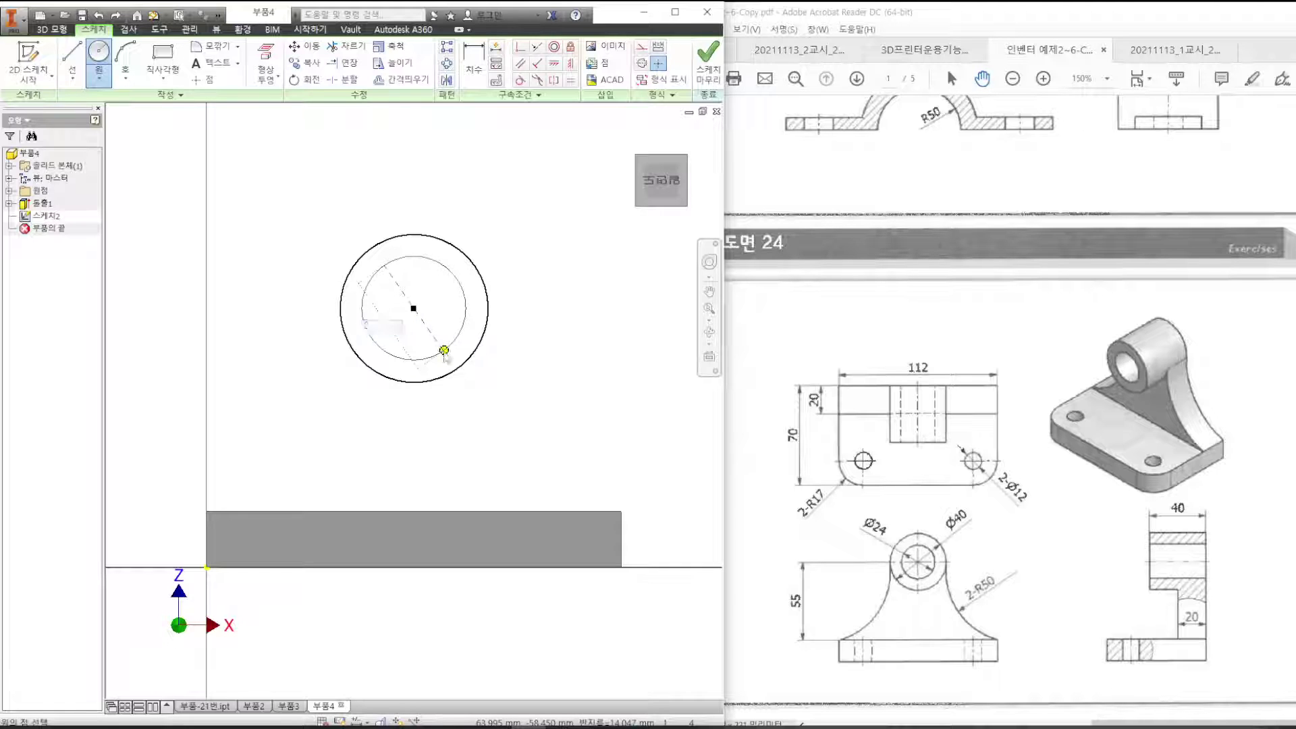
{"action": "key", "text": "Return"}
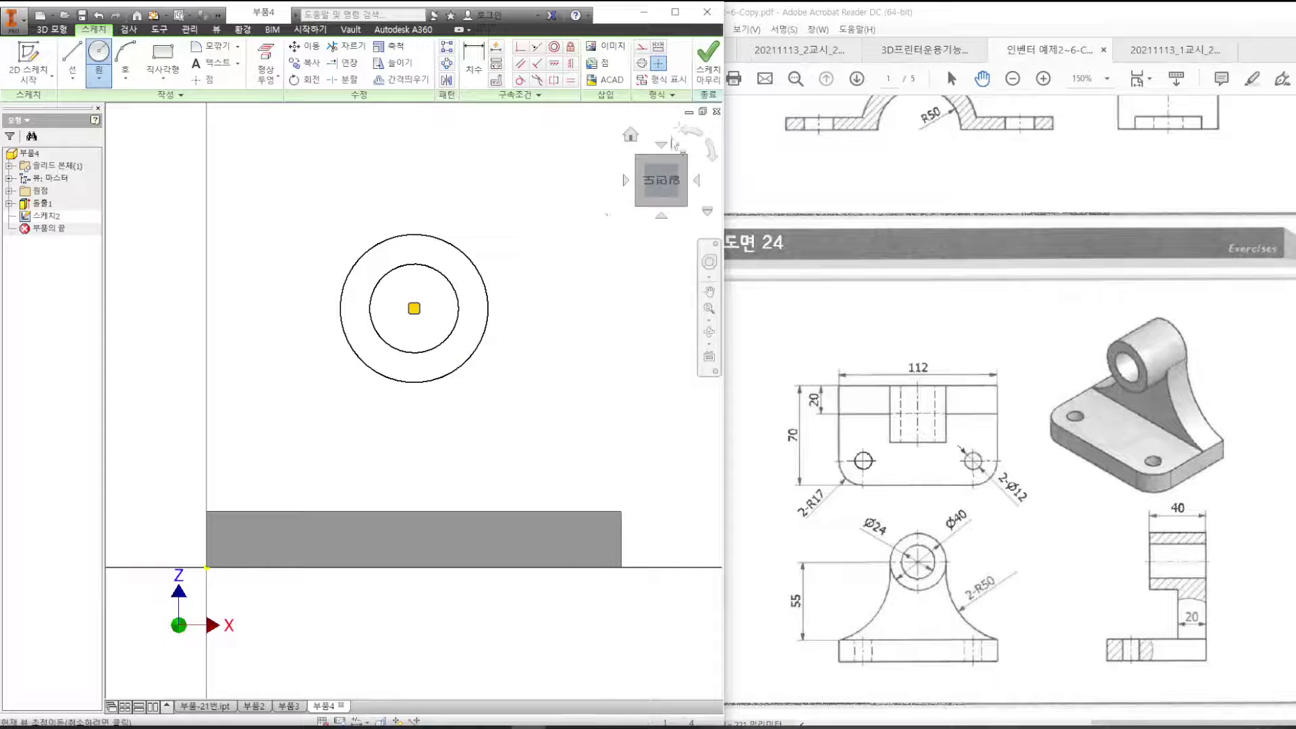
{"action": "left_click", "coordinate": [707, 67]}
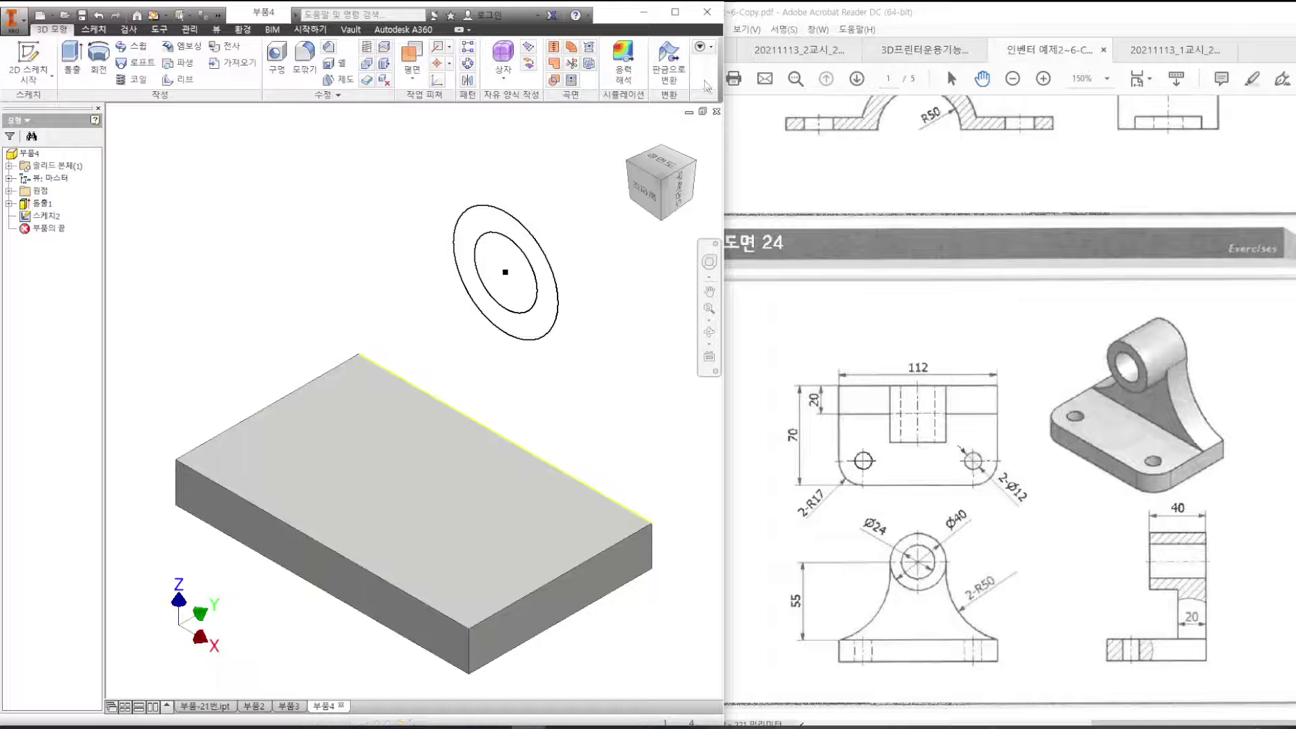
Extrude the ring between the two circles 40 mm in the direction over the base plate.
{"action": "left_click", "coordinate": [72, 59]}
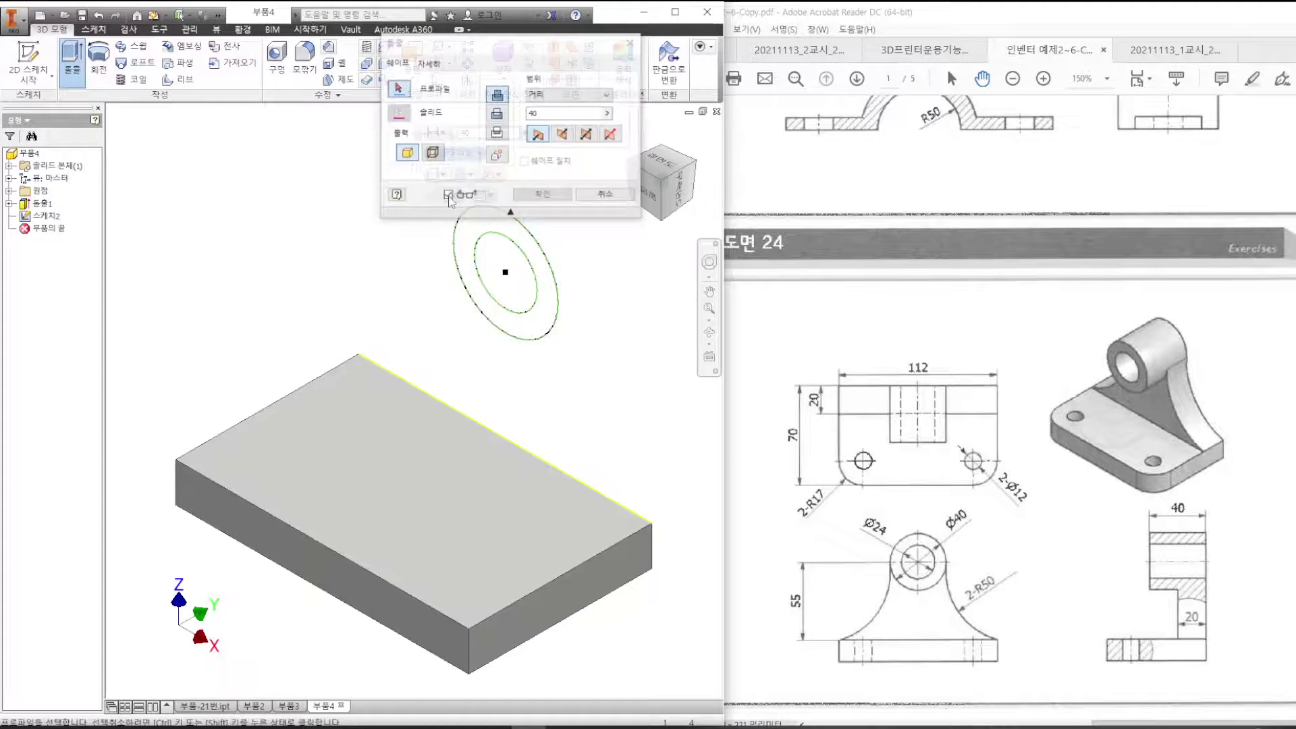
{"action": "left_click", "coordinate": [463, 234]}
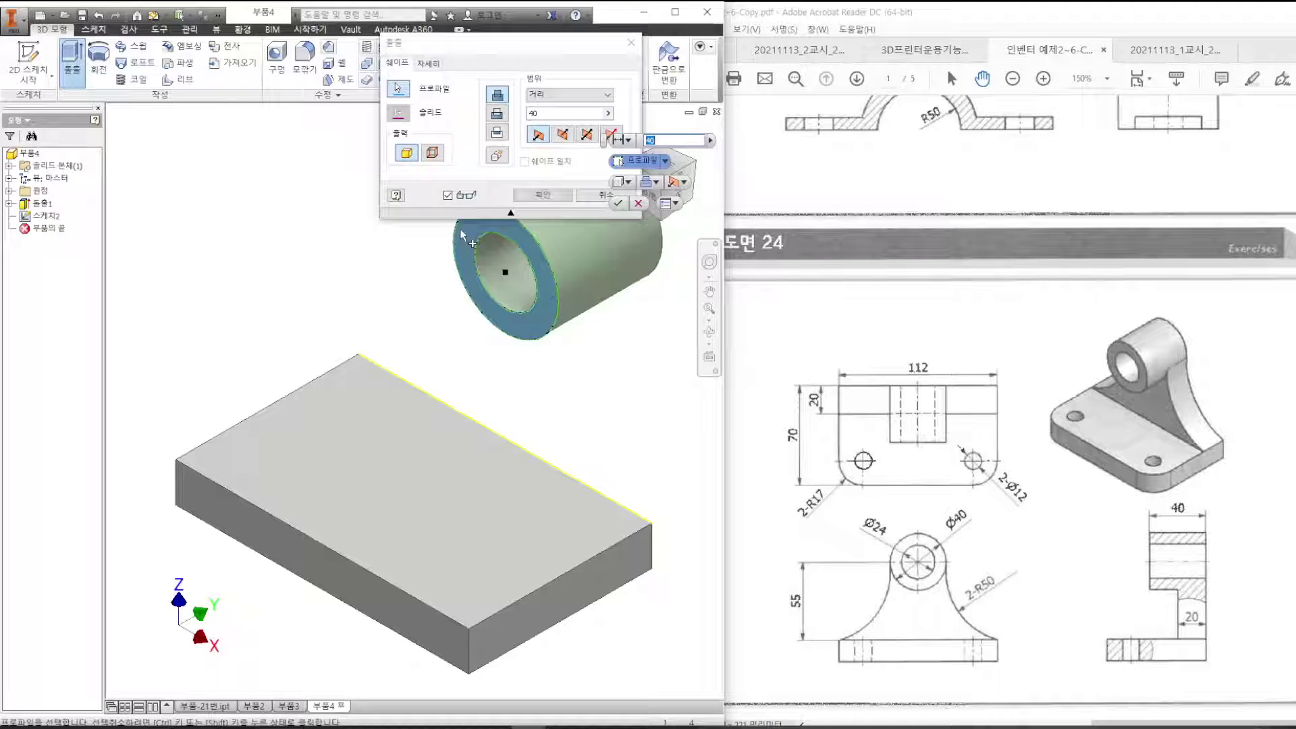
{"action": "left_click", "coordinate": [564, 135]}
{"action": "left_click", "coordinate": [544, 195]}
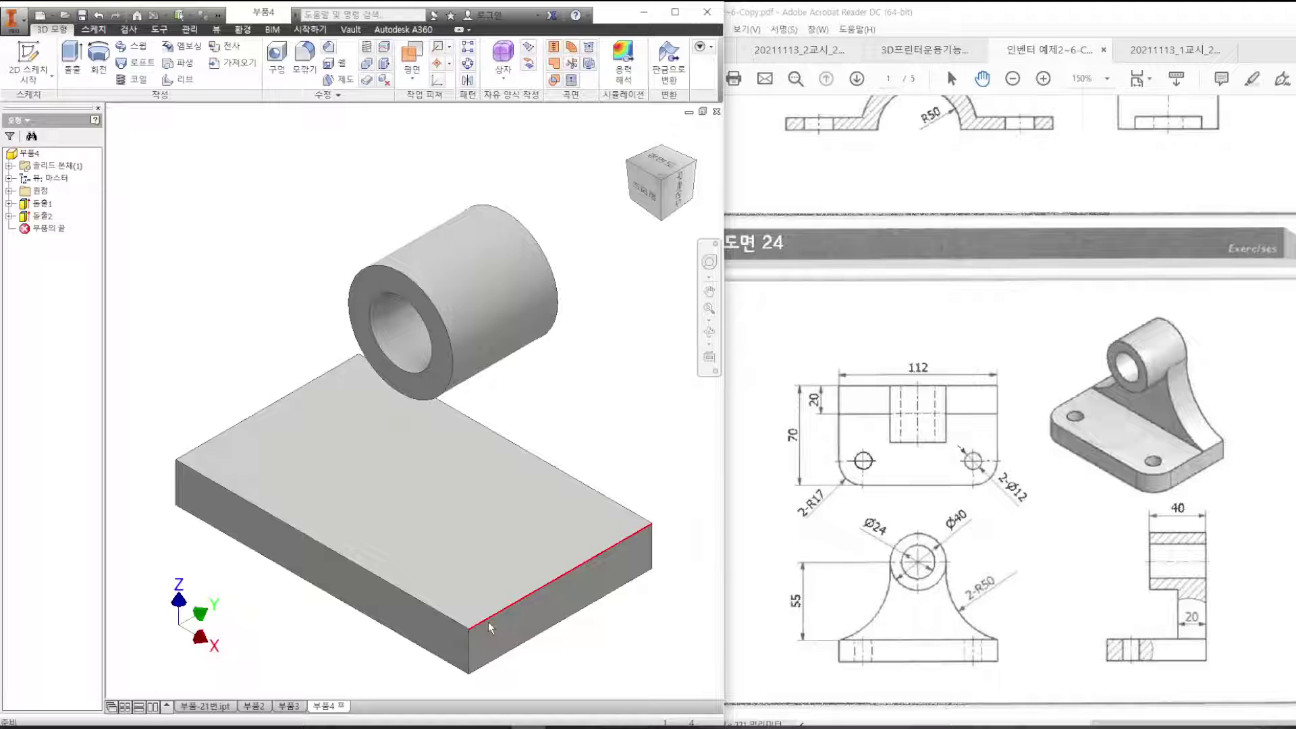
{"action": "mouse_move", "coordinate": [488, 622]}
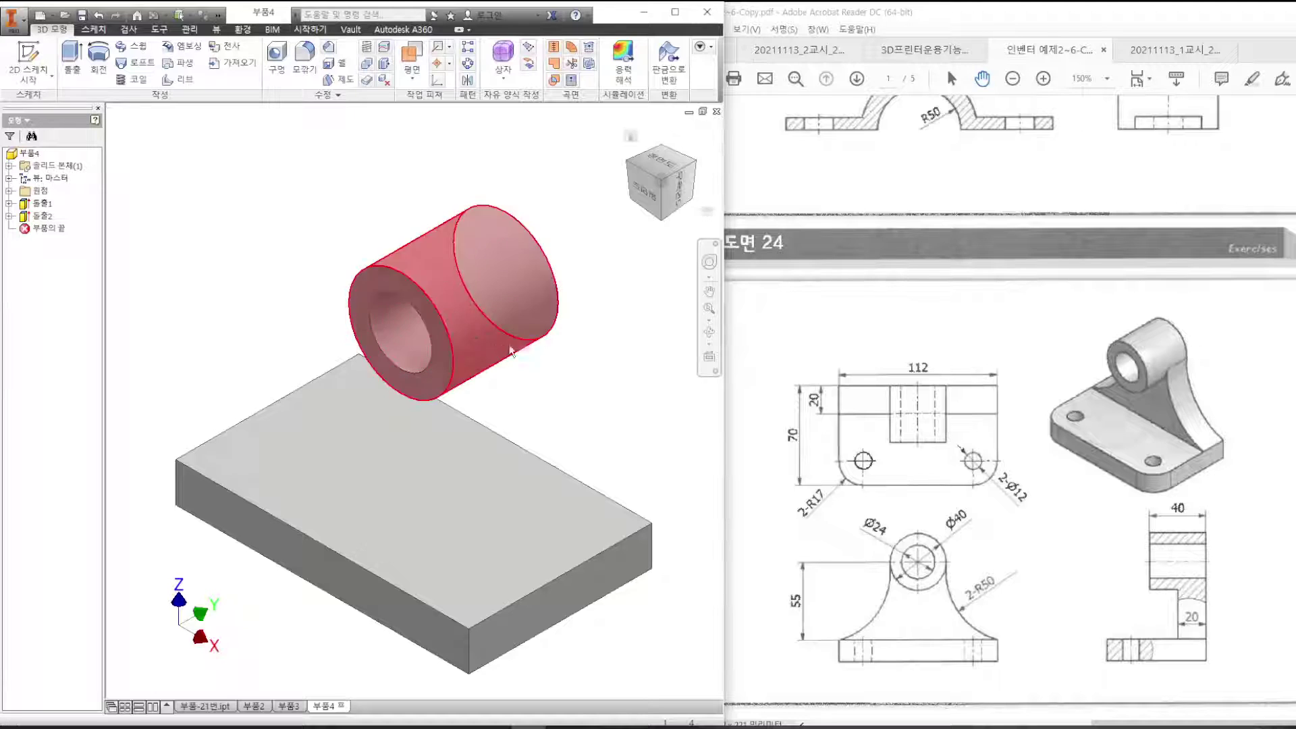
{"action": "left_click_drag", "start_coordinate": [893, 564], "coordinate": [863, 629]}
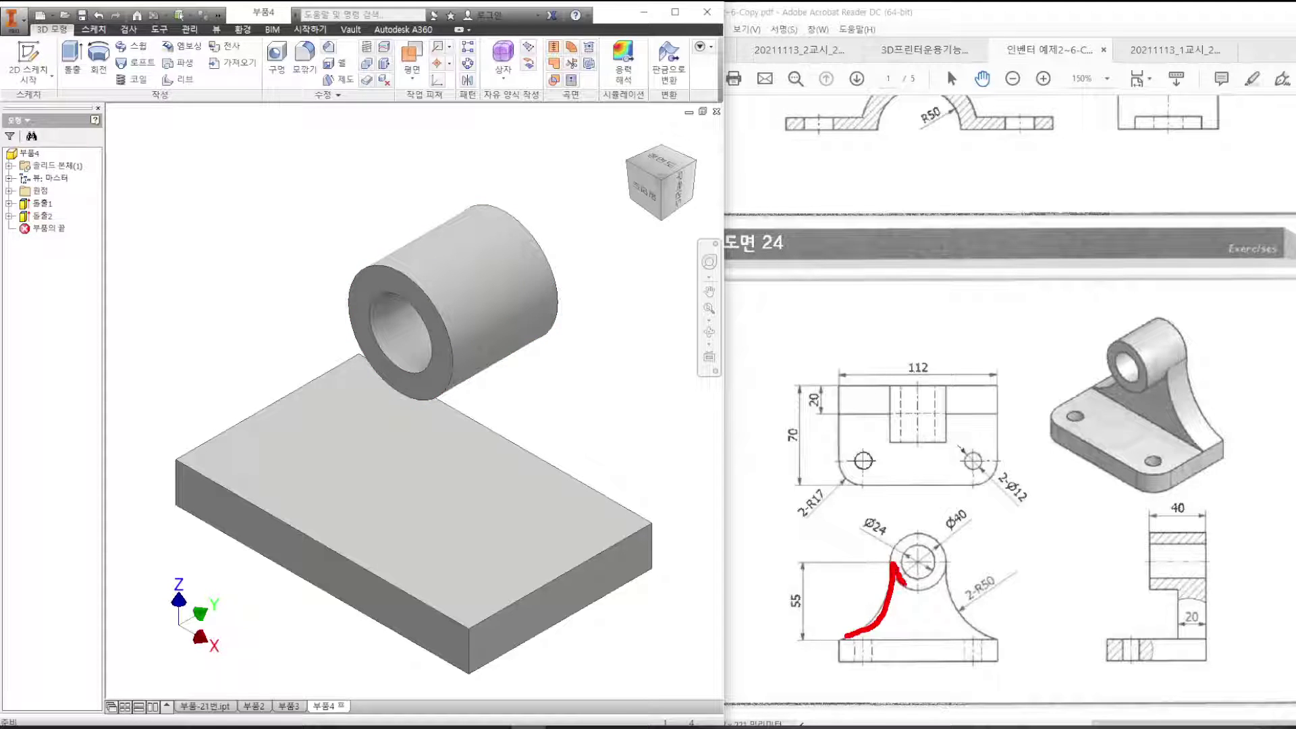
{"action": "mouse_move", "coordinate": [949, 558]}
{"action": "left_mouse_down"}
{"action": "mouse_move", "coordinate": [954, 601]}
{"action": "mouse_move", "coordinate": [997, 636]}
{"action": "mouse_move", "coordinate": [870, 638]}
{"action": "left_mouse_up"}
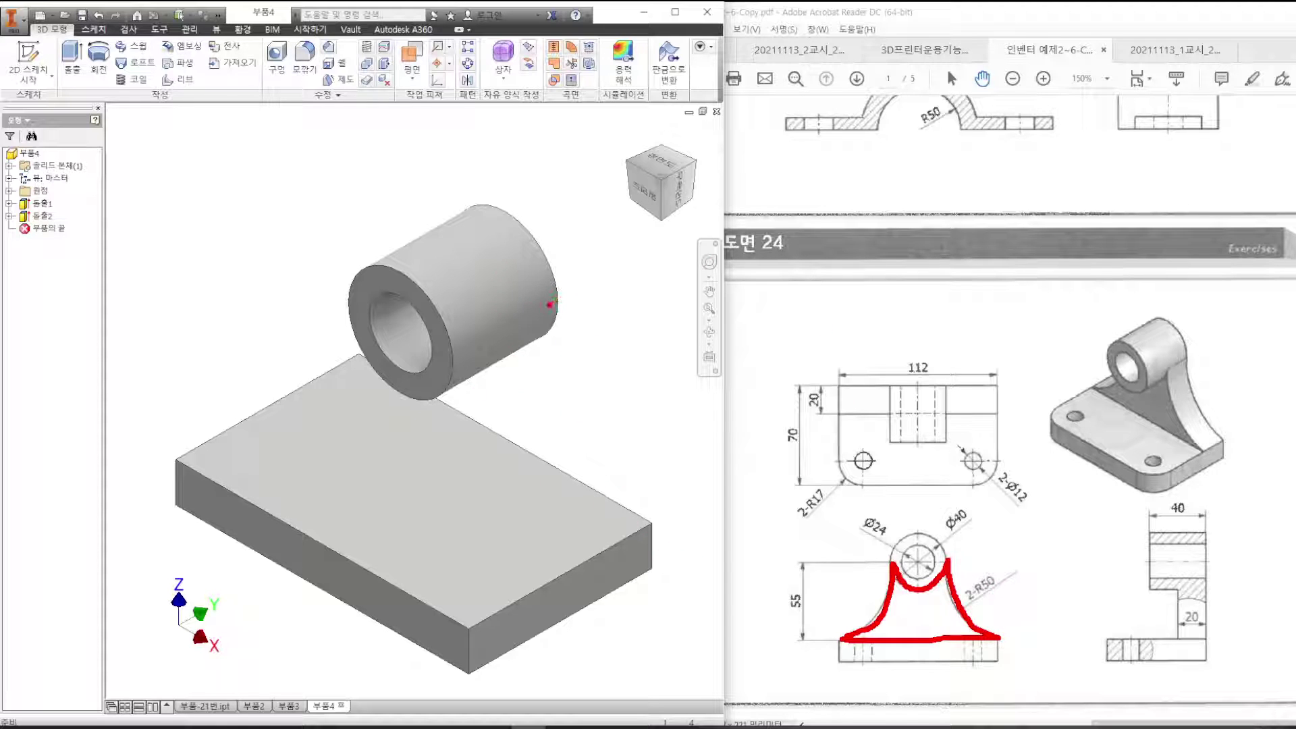
{"action": "key", "text": "Escape"}
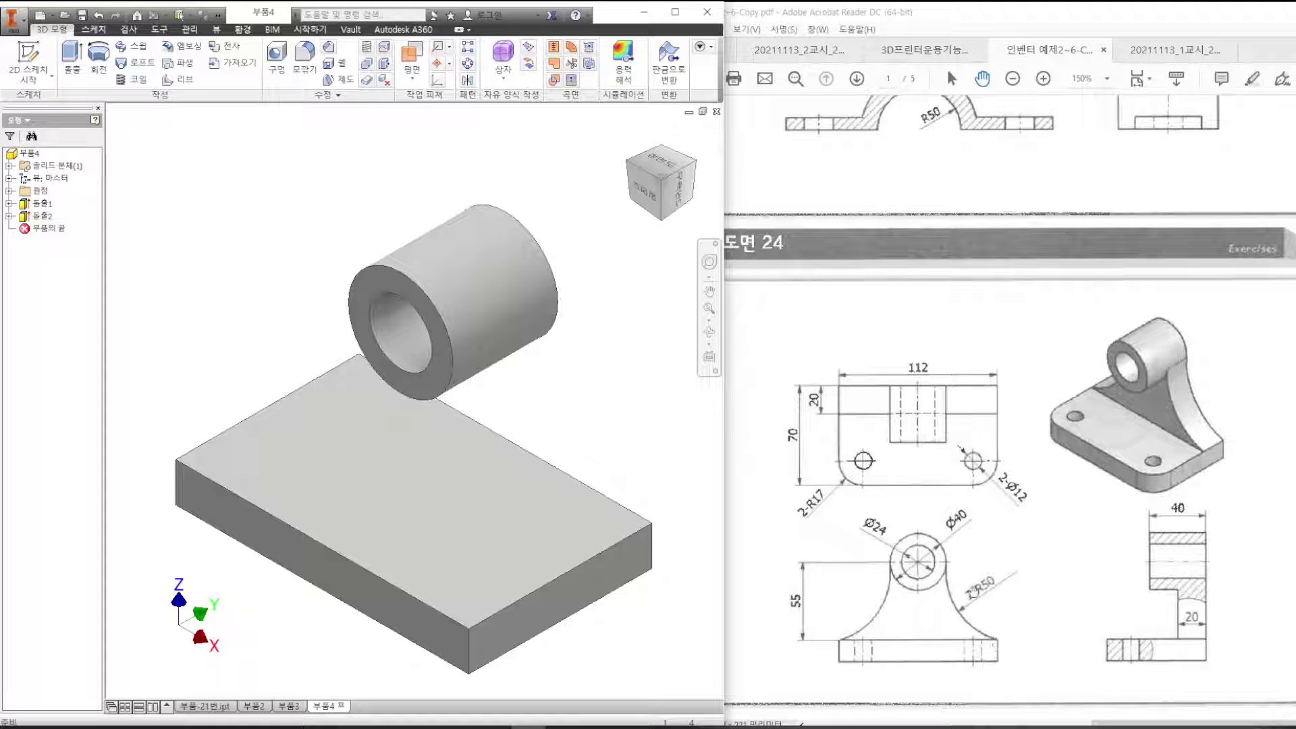
Undo the ring extrusion and the added 24 mm circle, and finish the boss sketch.
{"action": "key", "text": "ctrl+z"}
{"action": "key", "text": "ctrl+z"}
{"action": "key", "text": "ctrl+z"}
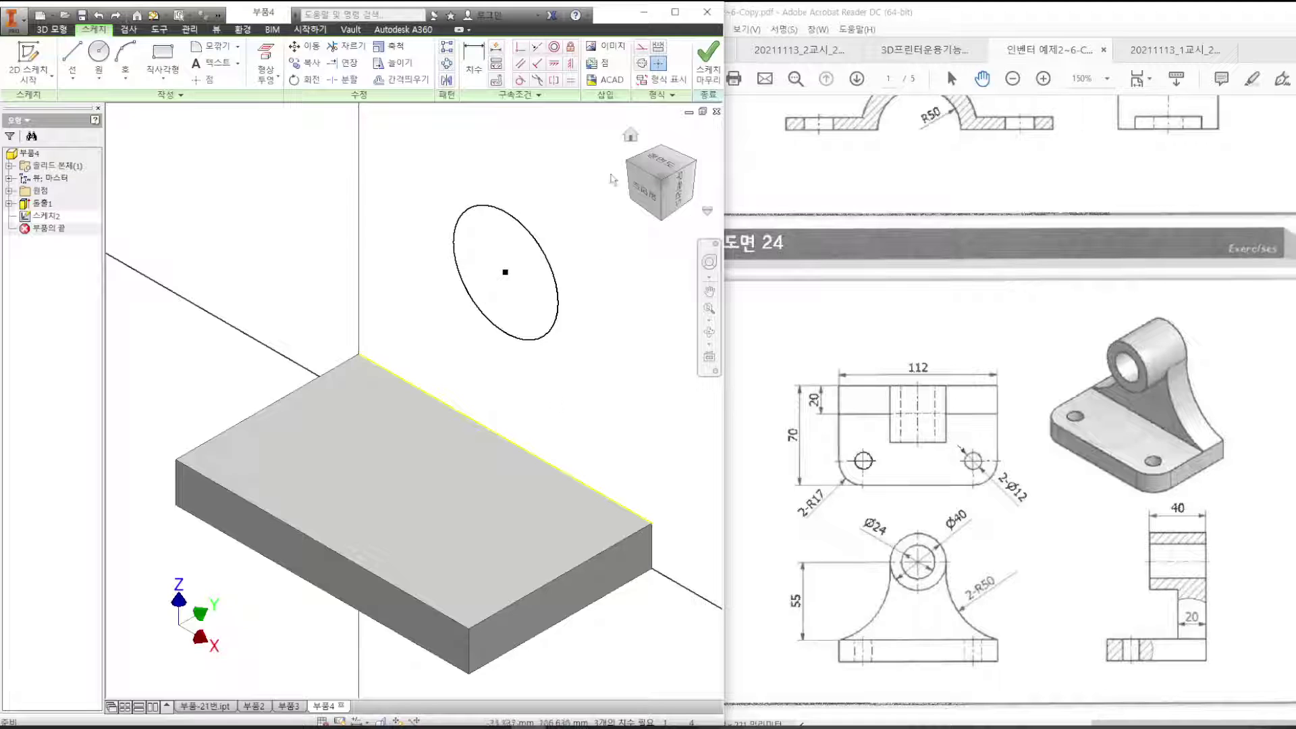
{"action": "left_click", "coordinate": [713, 65]}
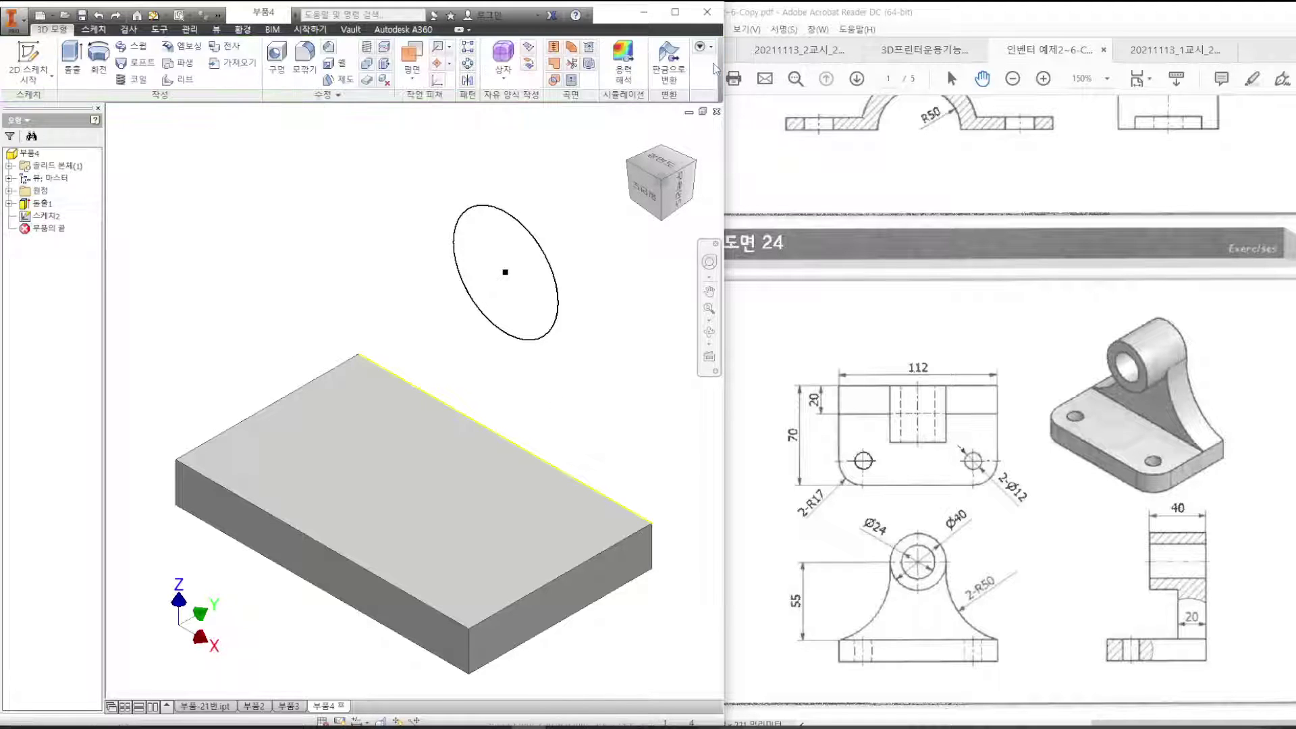
Extrude the full boss circle as a solid cylinder 40 mm in the direction over the base plate.
{"action": "left_click", "coordinate": [72, 61]}
{"action": "left_click", "coordinate": [562, 134]}
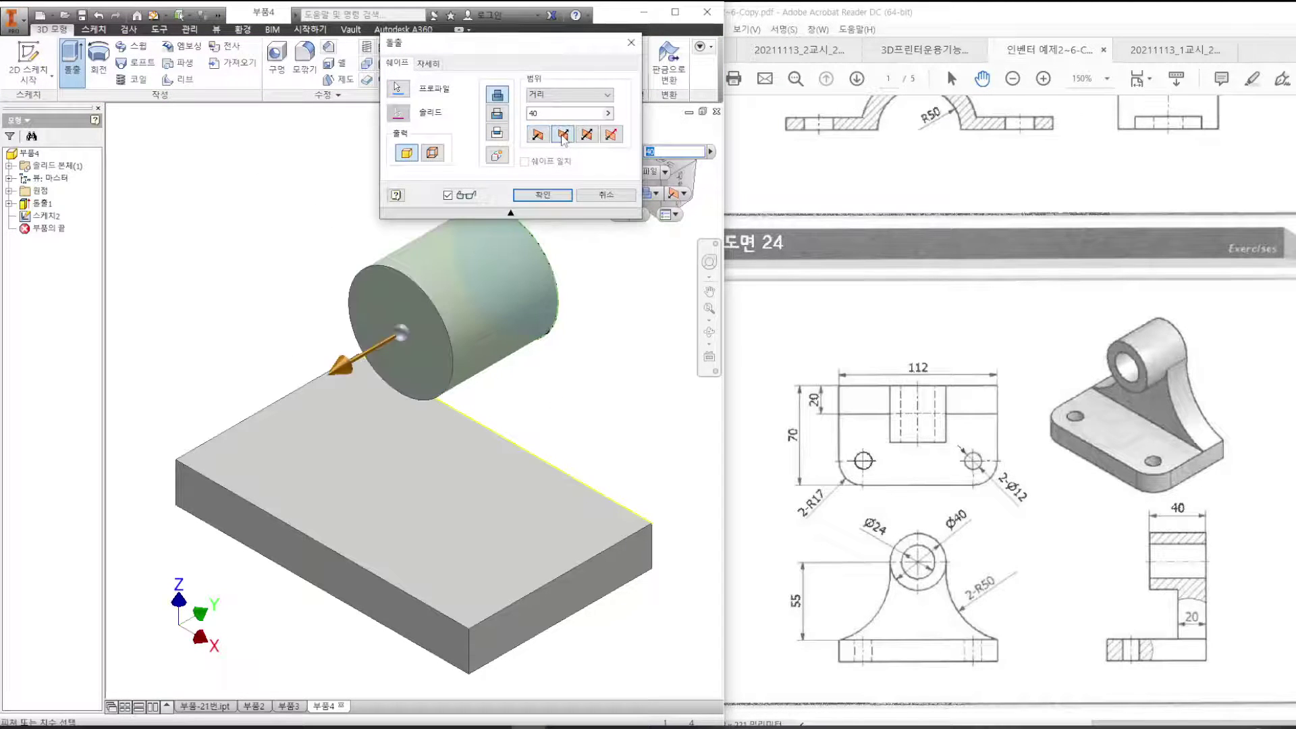
{"action": "left_click", "coordinate": [527, 197]}
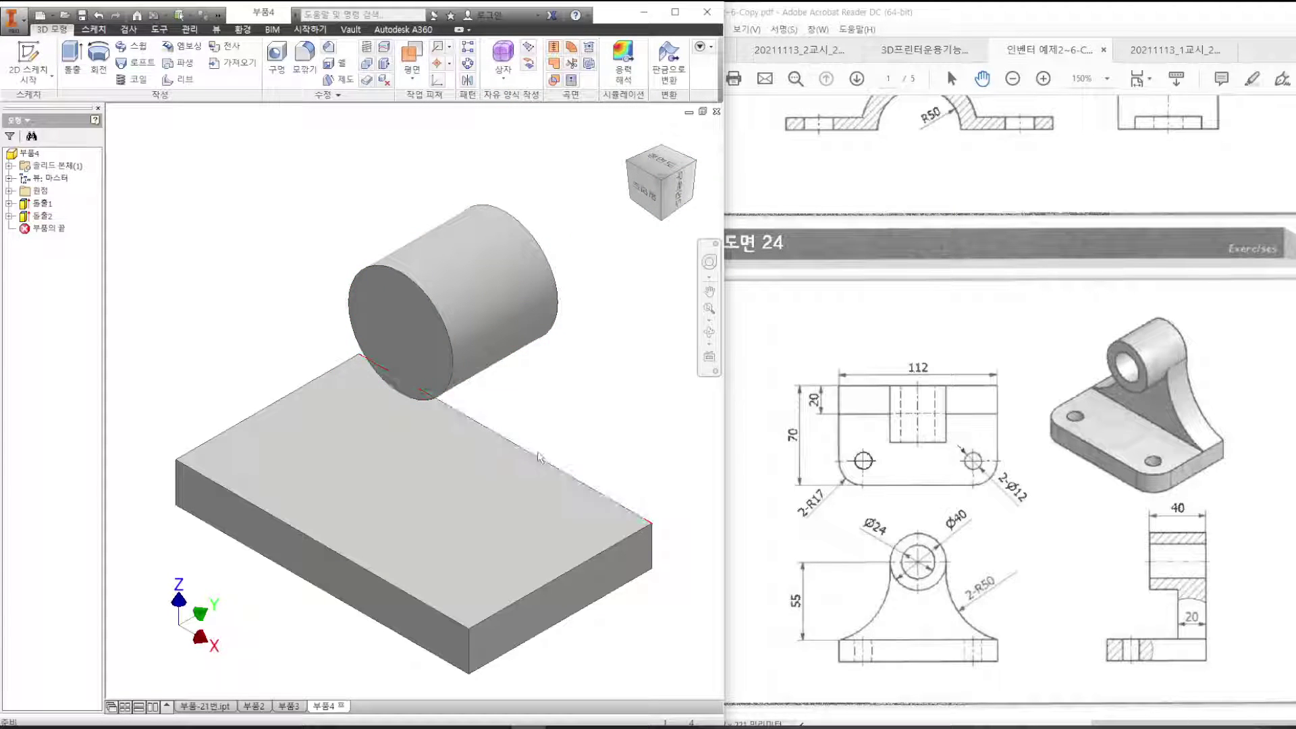
Start a sketch on the plate's long rear side face and project the plate's upper edge and the cylinder's circular outline.
{"action": "middle_click_drag", "start_coordinate": [624, 581], "coordinate": [524, 611], "text": "shift"}
{"action": "left_click", "coordinate": [559, 518]}
{"action": "right_click", "coordinate": [557, 517]}
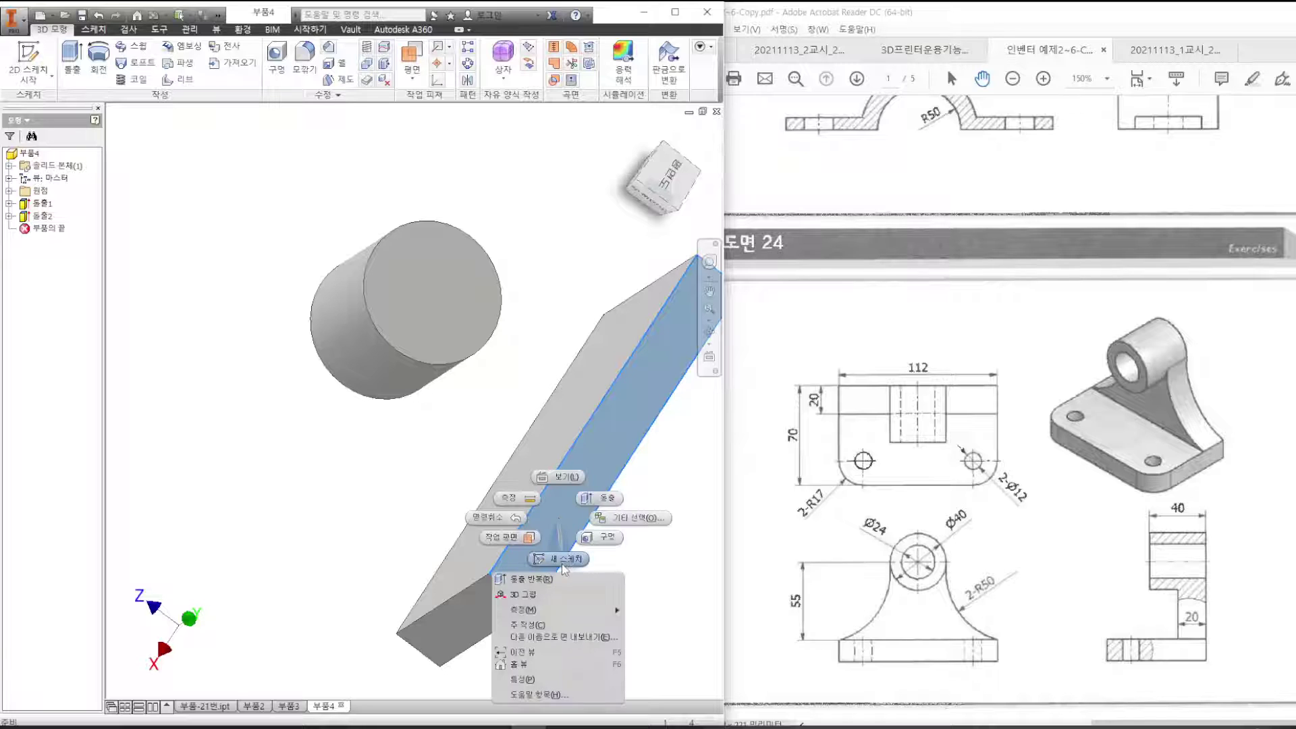
{"action": "left_click", "coordinate": [559, 568]}
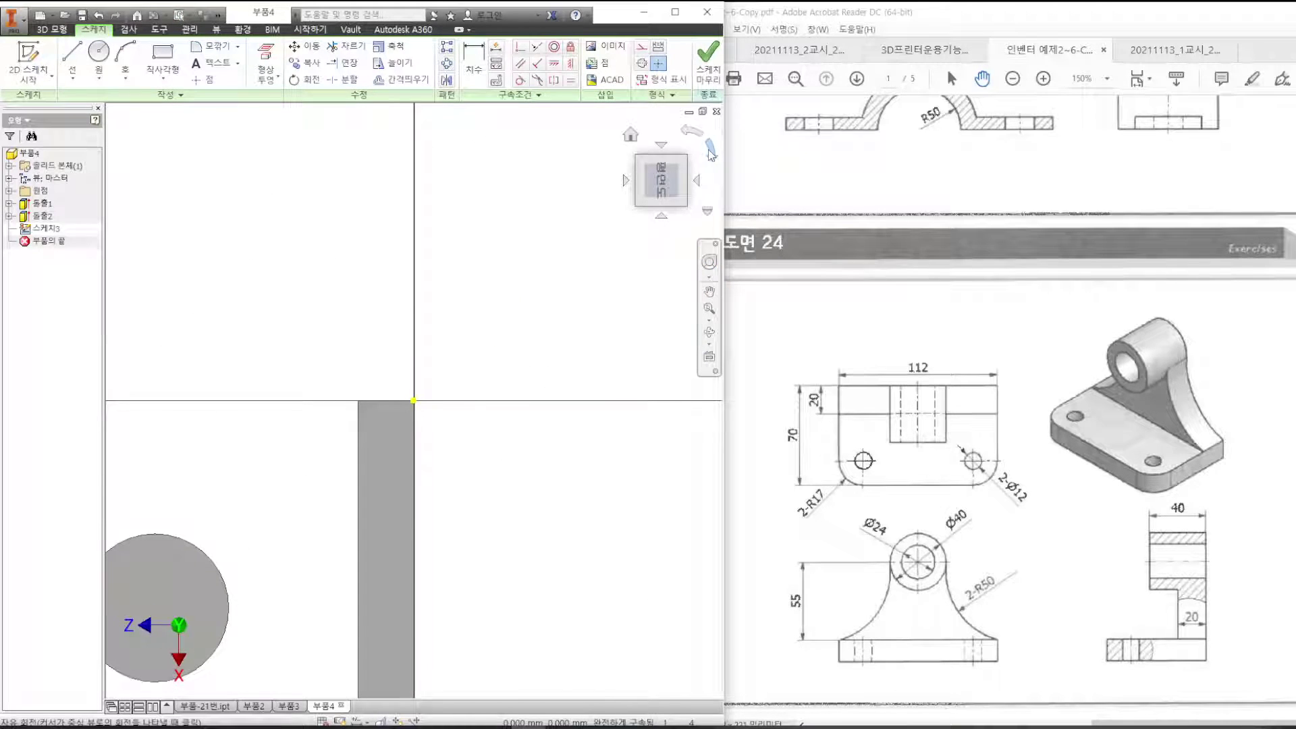
{"action": "left_click", "coordinate": [717, 152]}
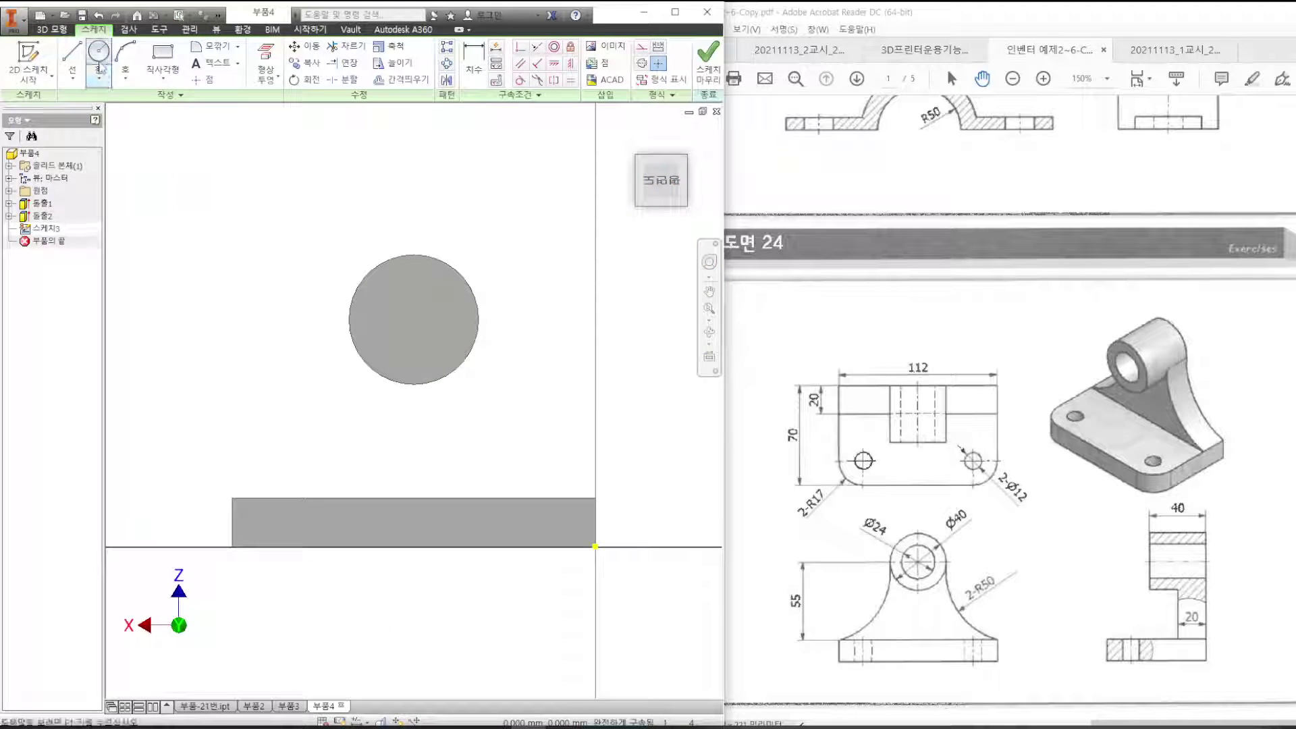
{"action": "left_click", "coordinate": [263, 64]}
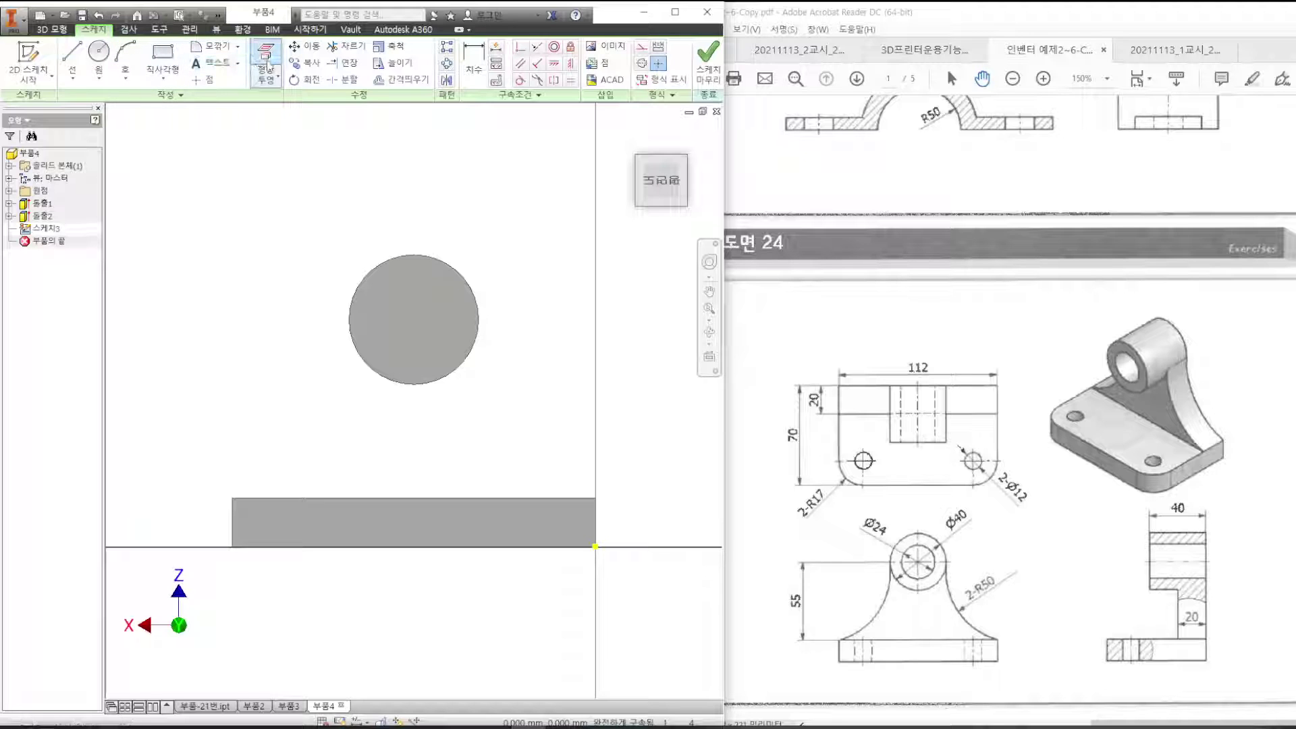
{"action": "left_click", "coordinate": [379, 498]}
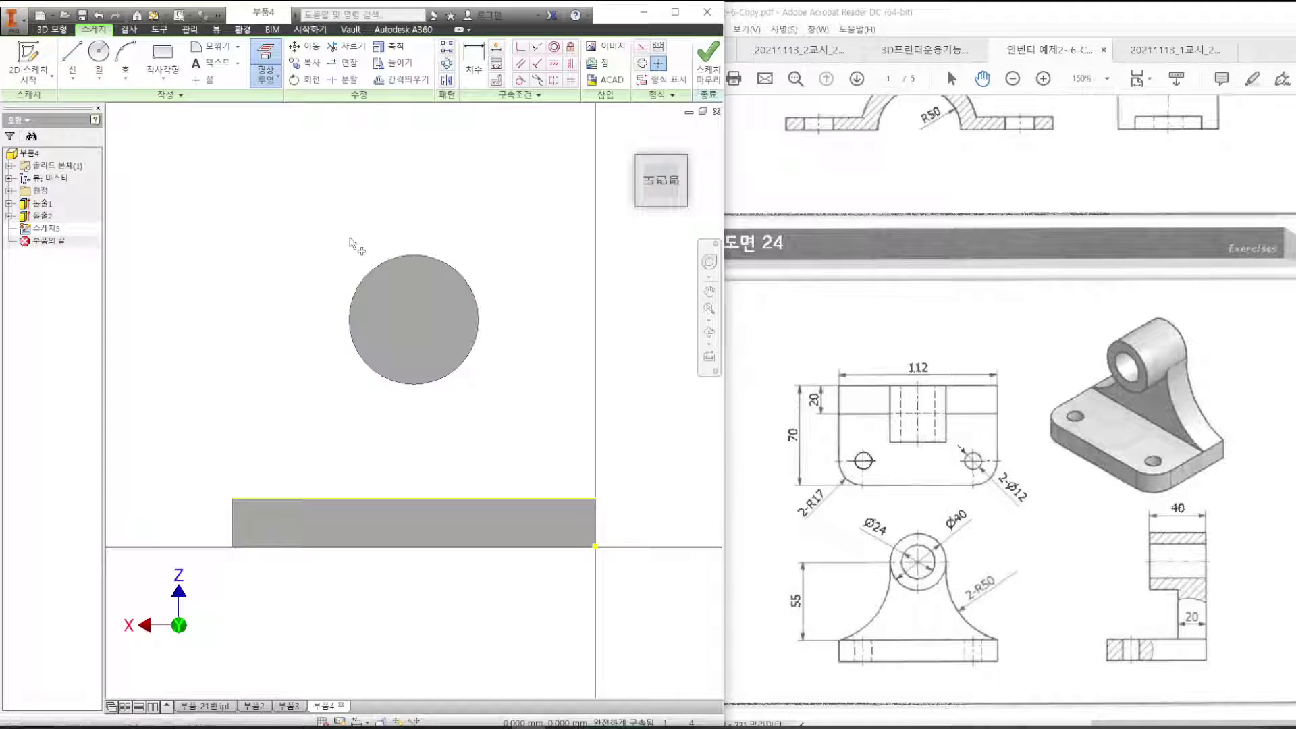
{"action": "left_click", "coordinate": [375, 297]}
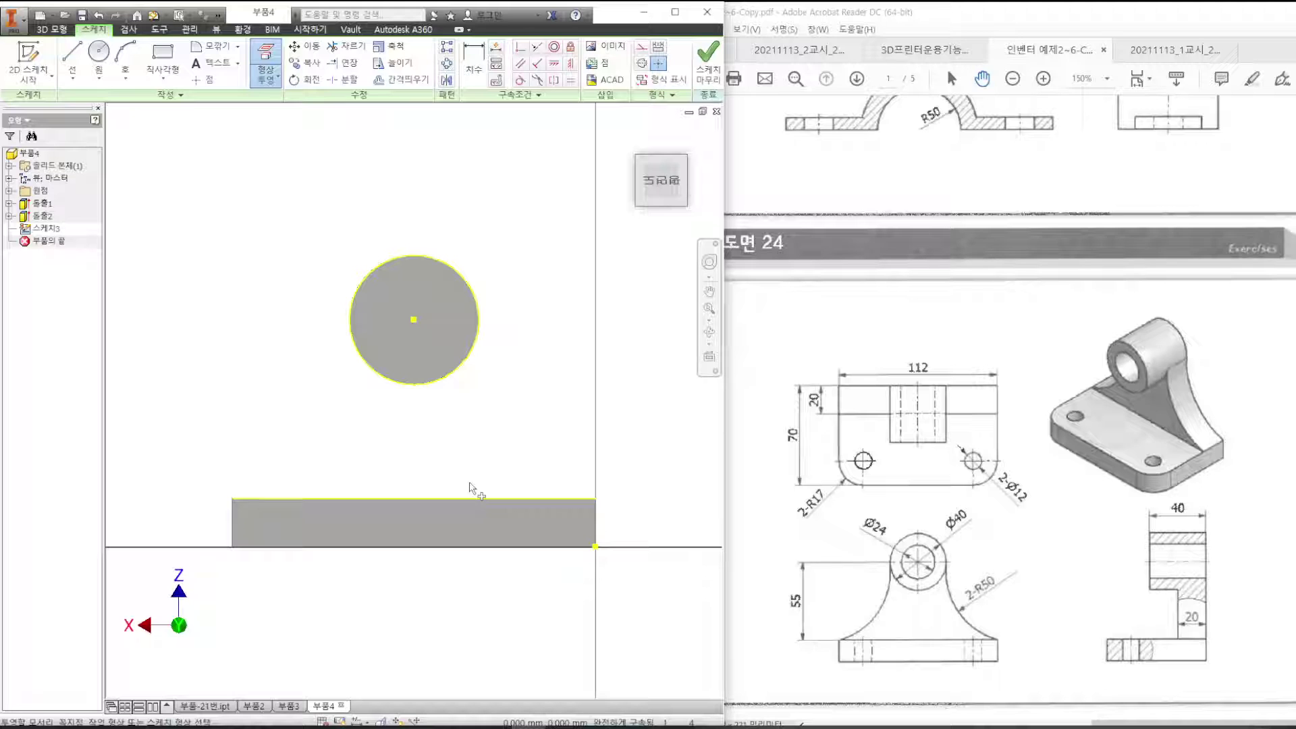
Draw a 40 by 55 mm rectangle from the cylinder's horizontal diameter down to the plate's projected upper edge and finish the sketch.
{"action": "left_click", "coordinate": [163, 54]}
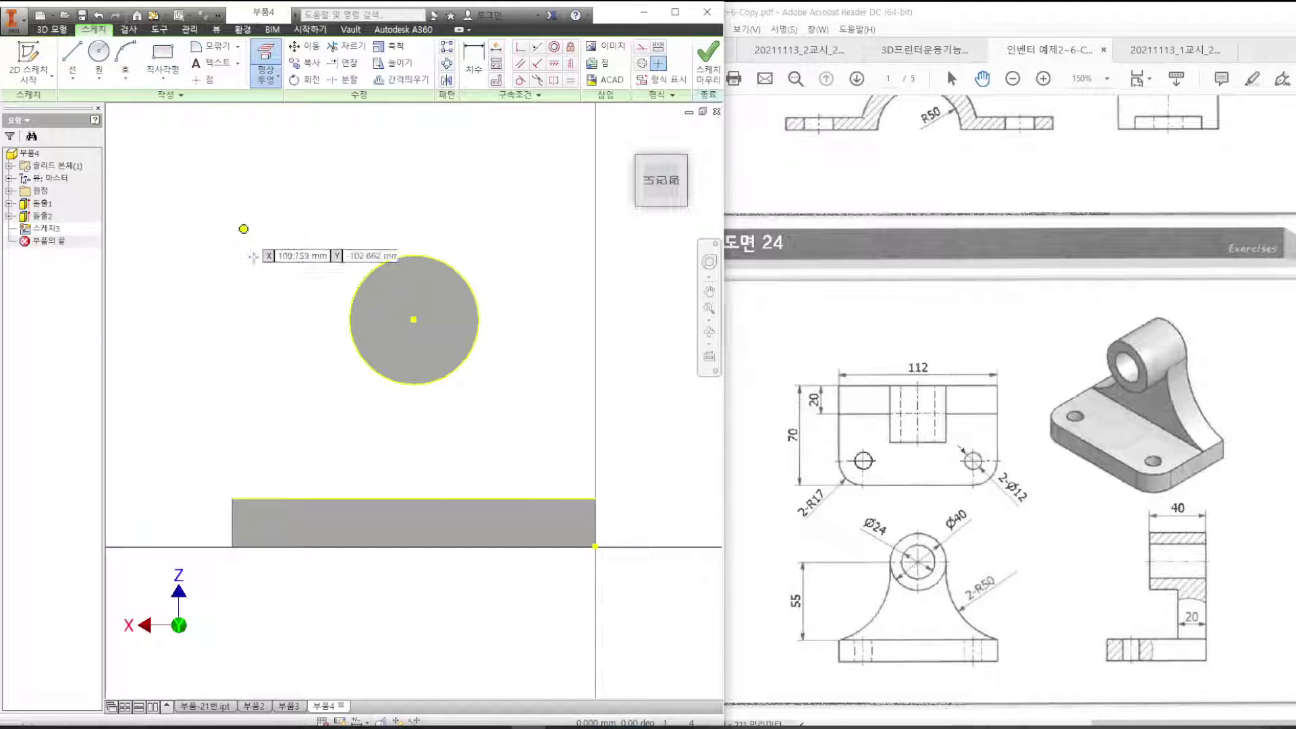
{"action": "left_click", "coordinate": [349, 318]}
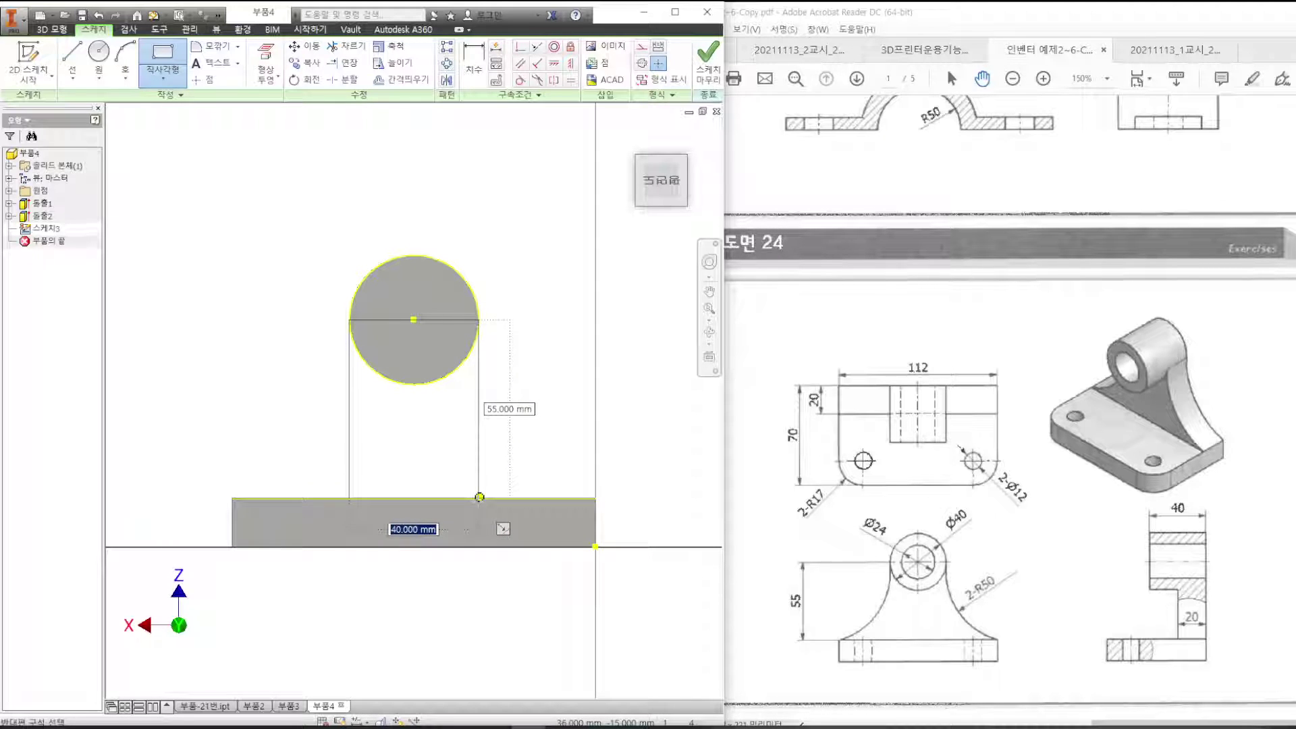
{"action": "left_click", "coordinate": [479, 497]}
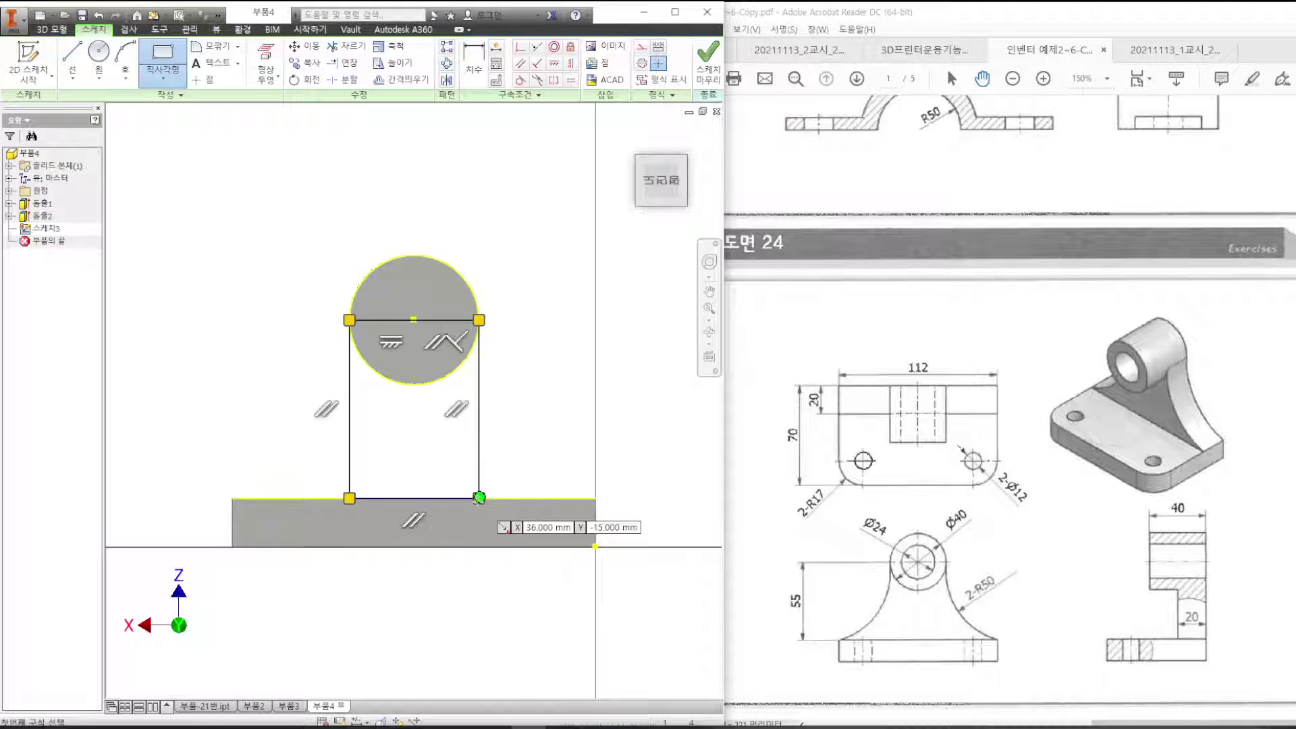
{"action": "left_click", "coordinate": [706, 68]}
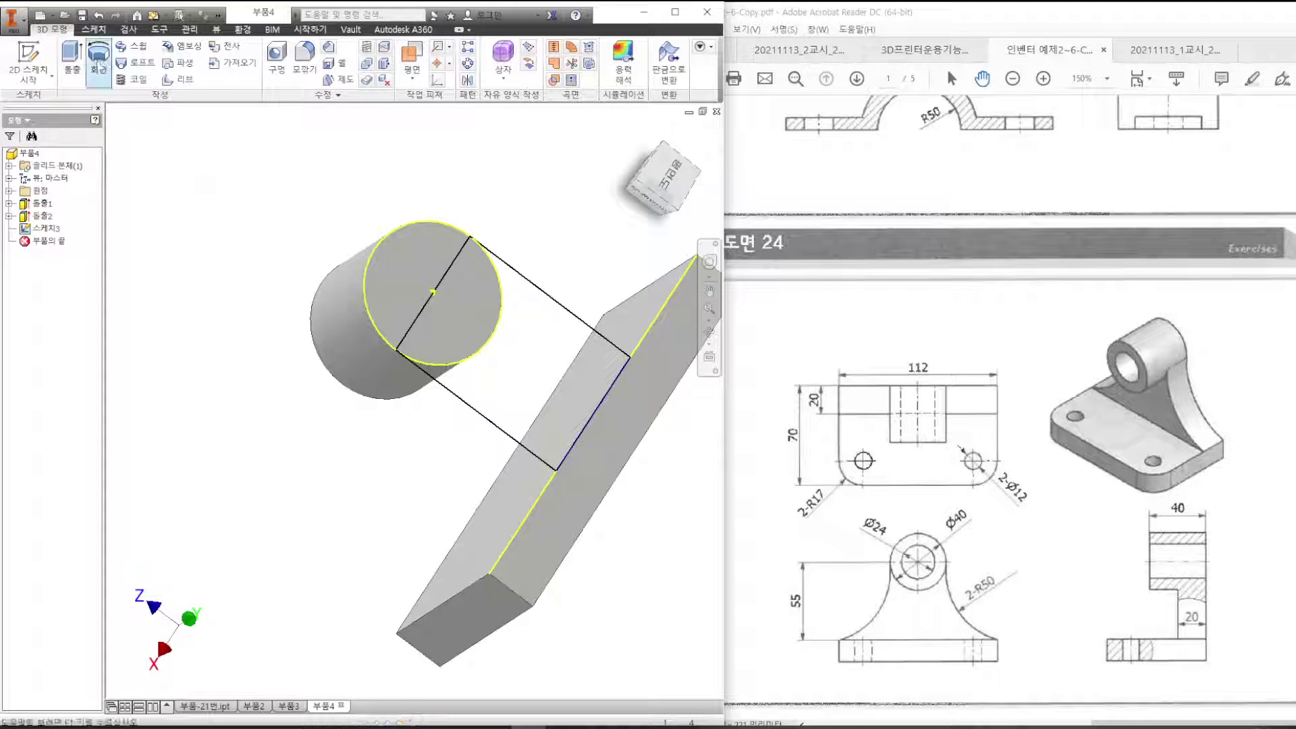
Extrude the rectangle between the cylinder and the base plate 20 mm in the direction over the plate.
{"action": "left_click", "coordinate": [72, 60]}
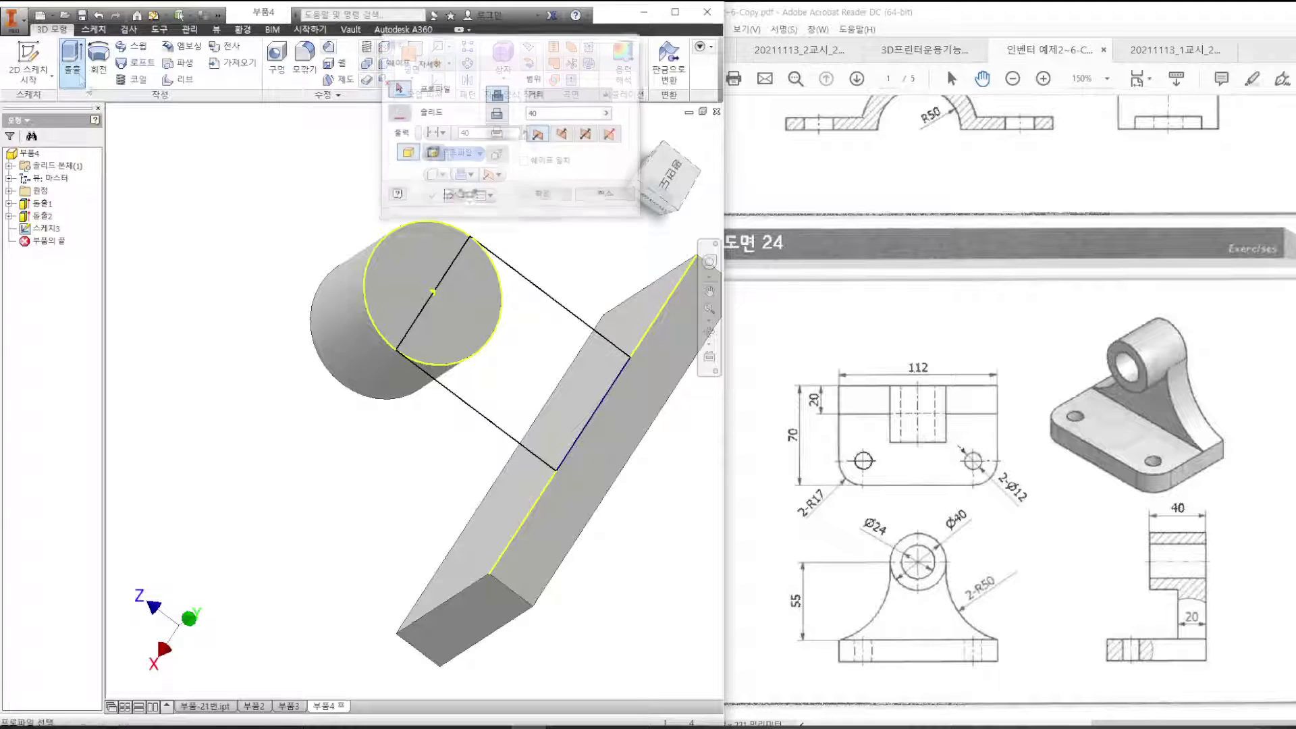
{"action": "left_click", "coordinate": [483, 286]}
{"action": "left_click", "coordinate": [497, 113]}
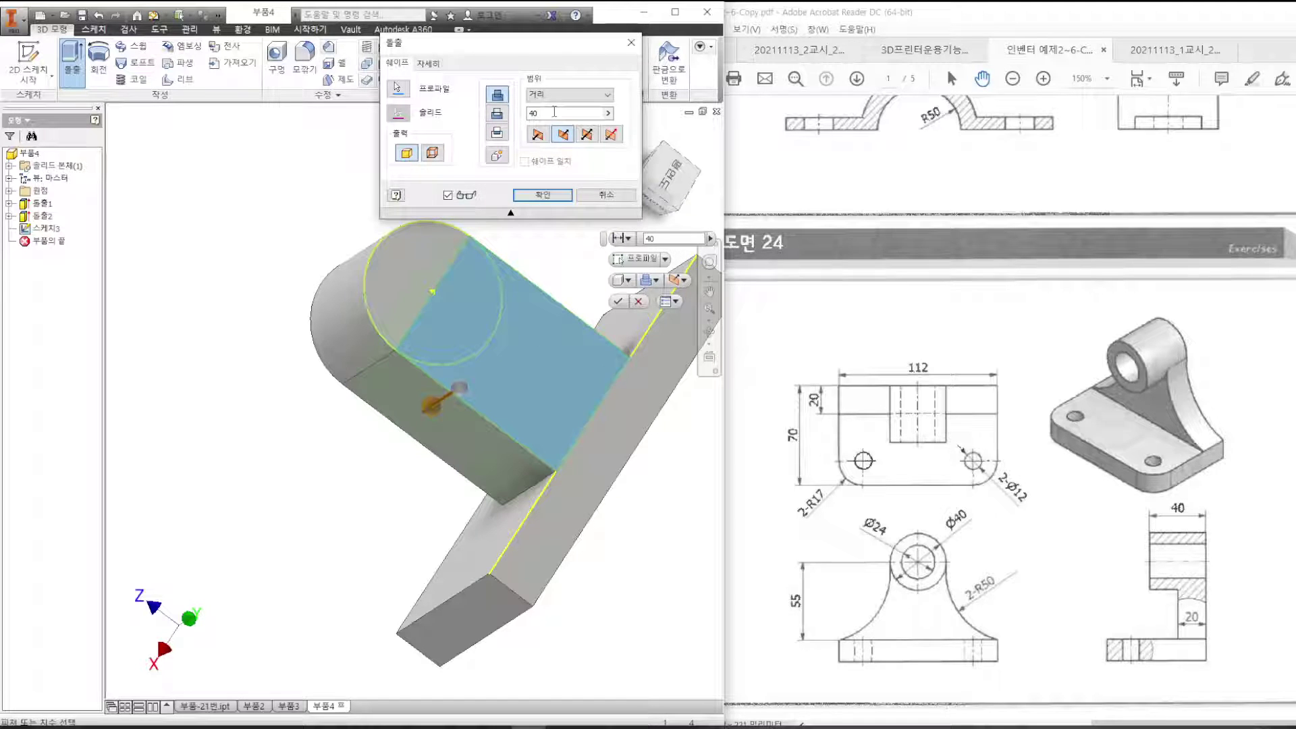
{"action": "left_click_drag", "start_coordinate": [558, 114], "coordinate": [346, 132]}
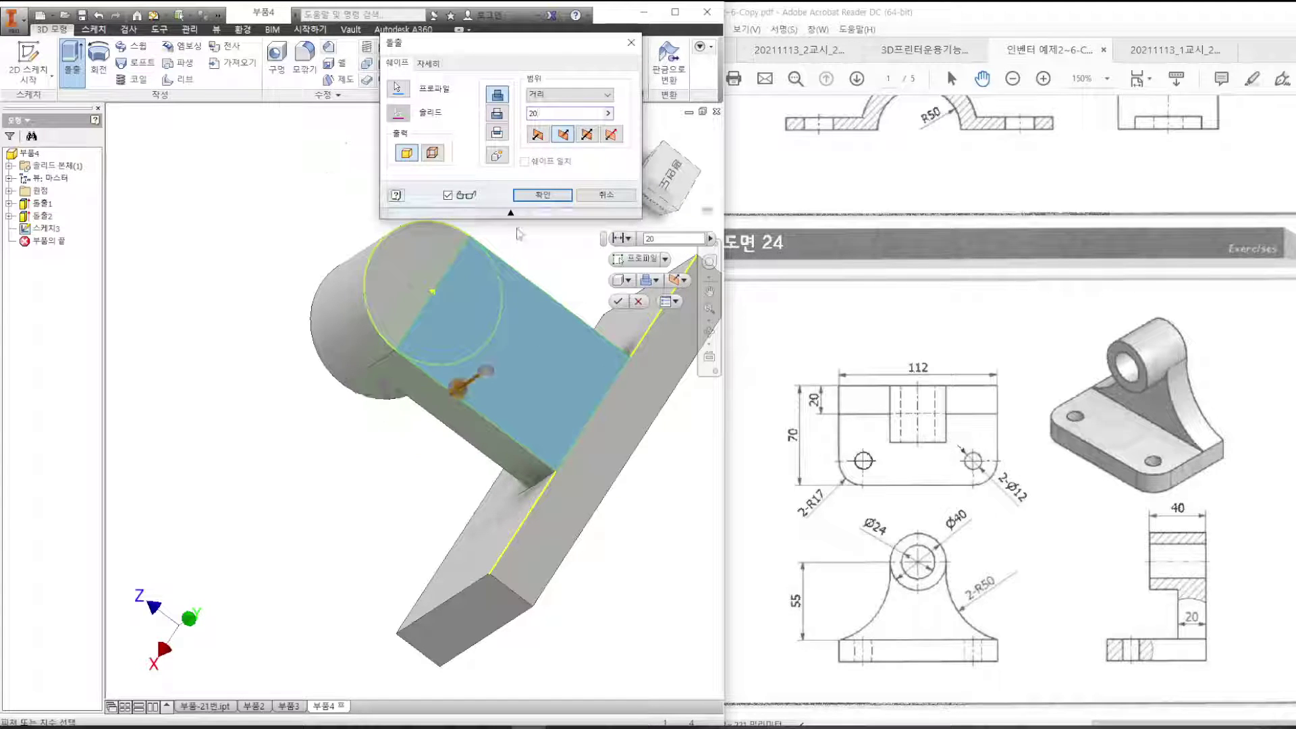
{"action": "left_click", "coordinate": [542, 195]}
{"action": "left_click", "coordinate": [630, 137]}
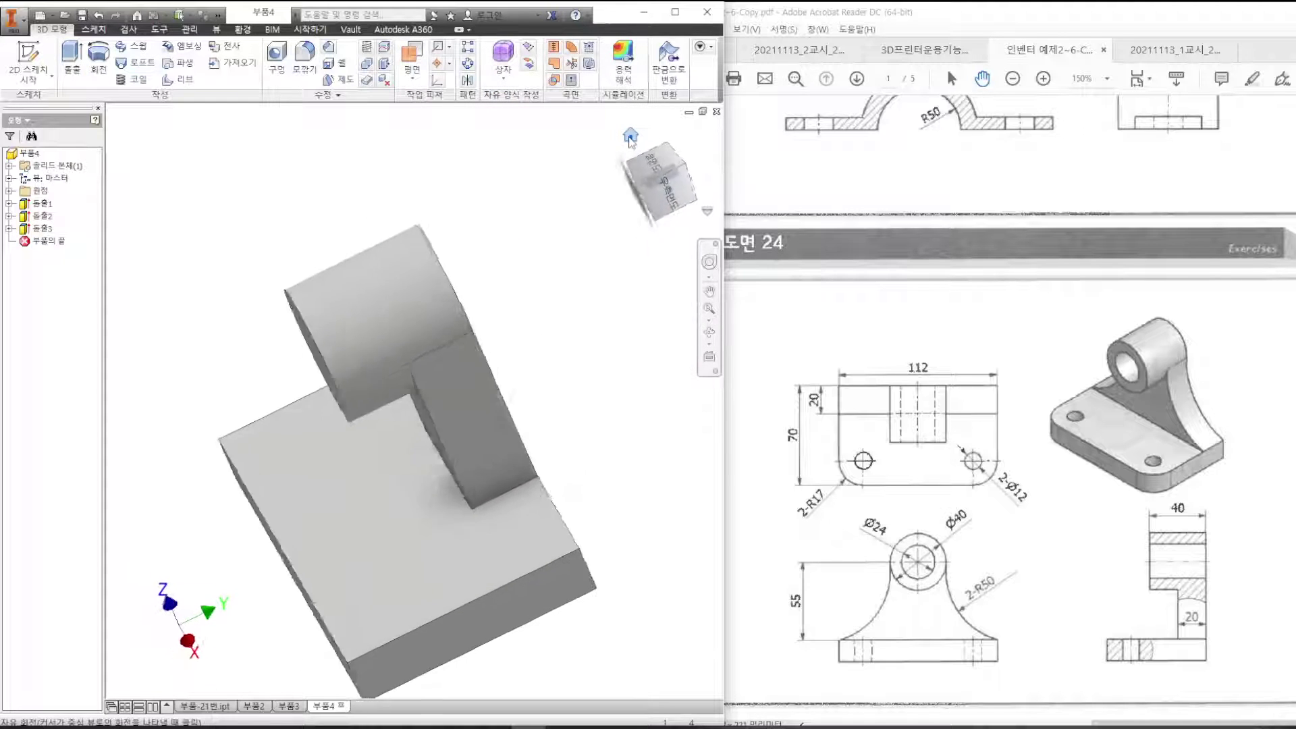
Fillet the two edges where the web's sides meet the base plate with a 50 mm radius.
{"action": "left_click", "coordinate": [305, 59]}
{"action": "left_click", "coordinate": [532, 483]}
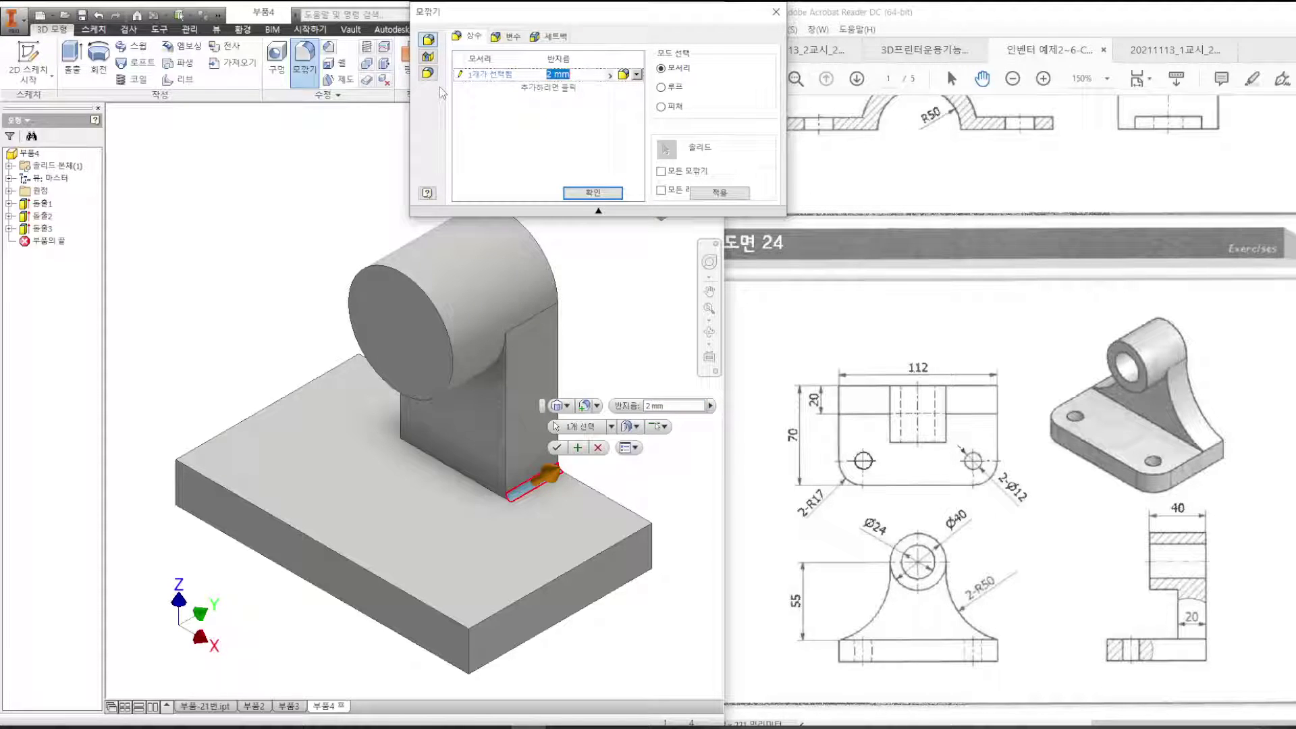
{"action": "type", "text": "50"}
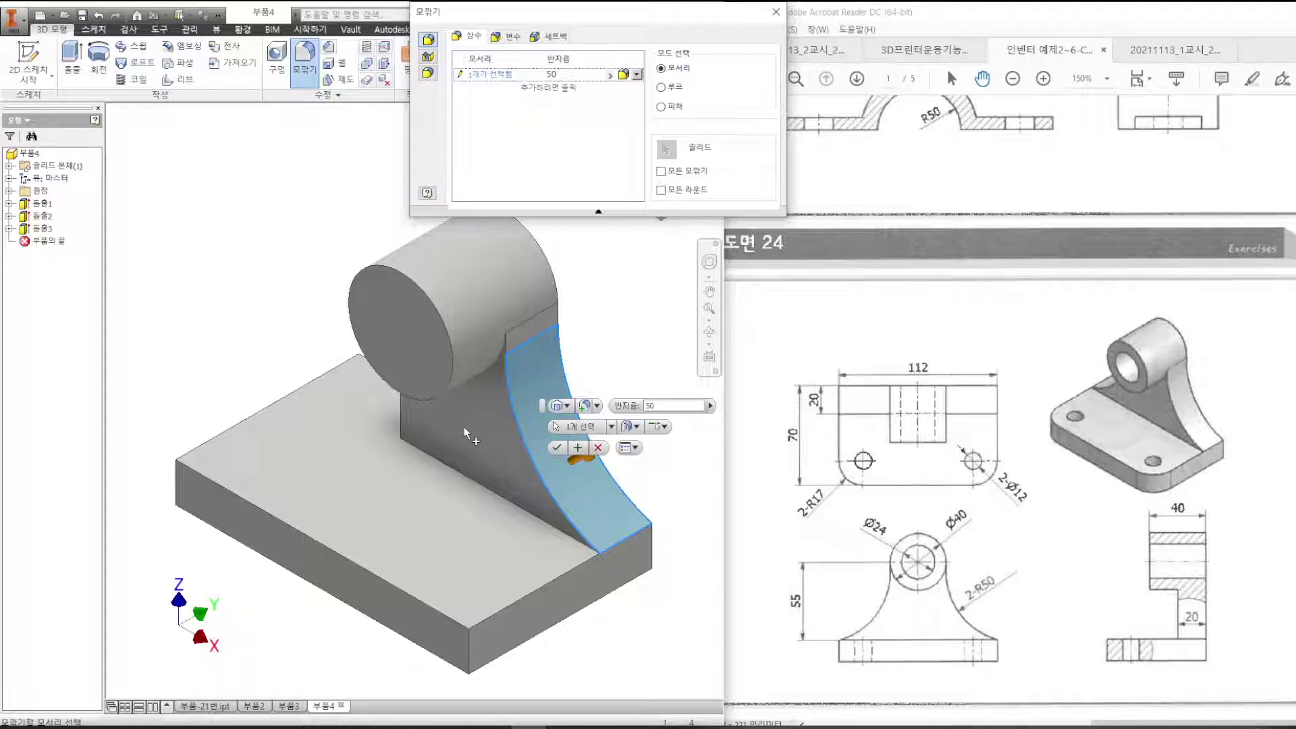
{"action": "middle_click_drag", "start_coordinate": [431, 537], "coordinate": [290, 348], "text": "shift"}
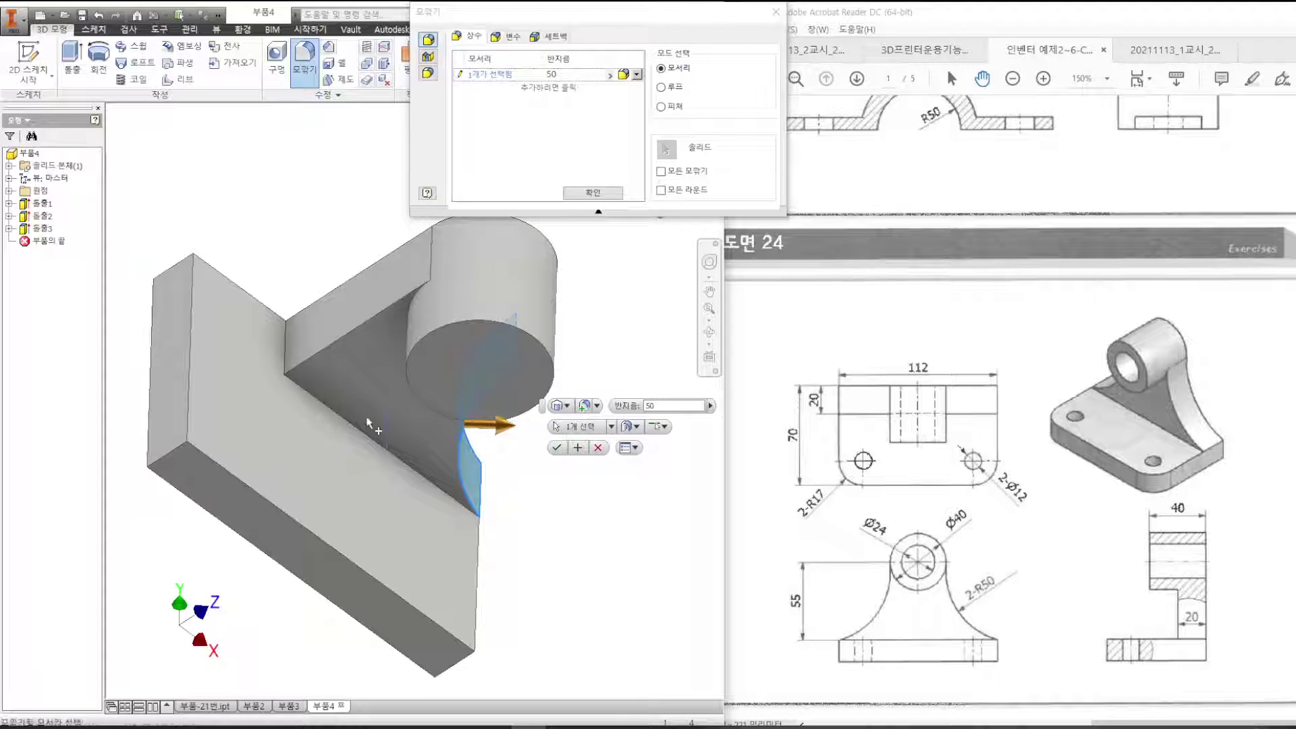
{"action": "left_click", "coordinate": [285, 345]}
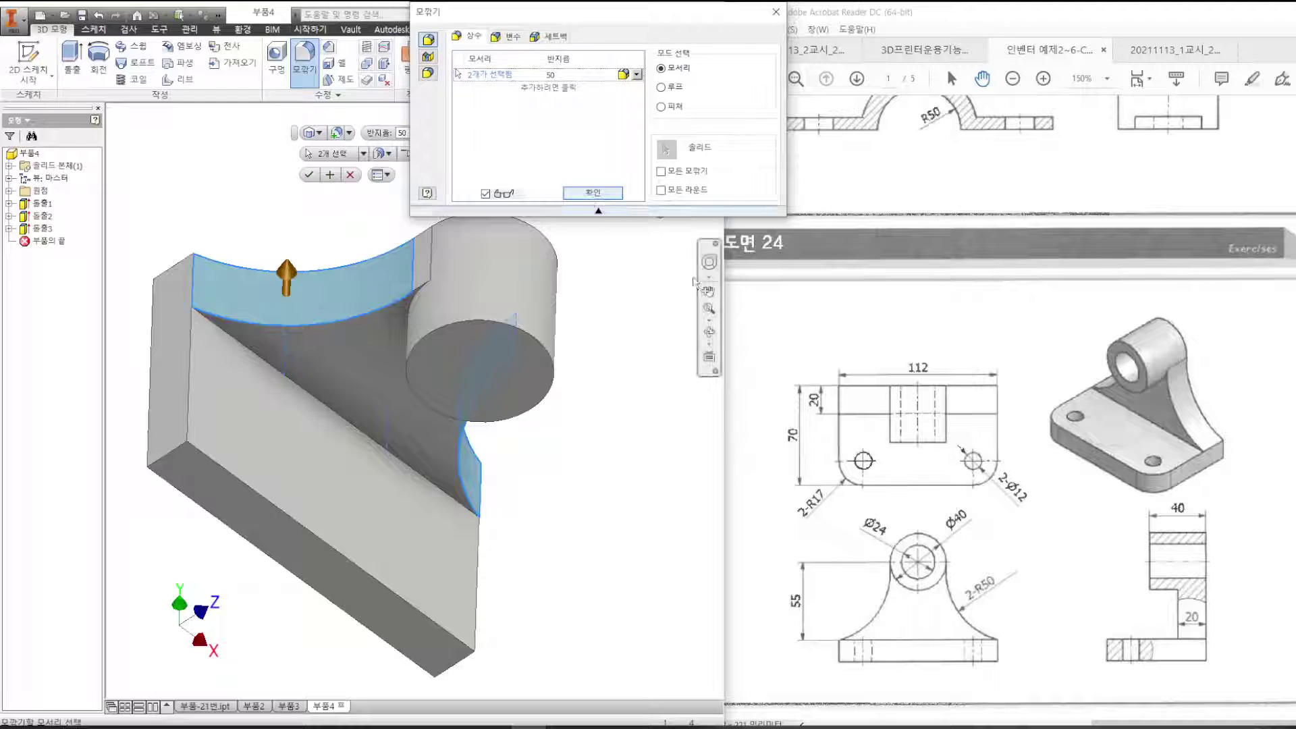
{"action": "mouse_move", "coordinate": [1010, 645]}
{"action": "left_mouse_down"}
{"action": "mouse_move", "coordinate": [947, 613]}
{"action": "mouse_move", "coordinate": [992, 449]}
{"action": "mouse_move", "coordinate": [1131, 596]}
{"action": "mouse_move", "coordinate": [1008, 643]}
{"action": "left_mouse_up"}
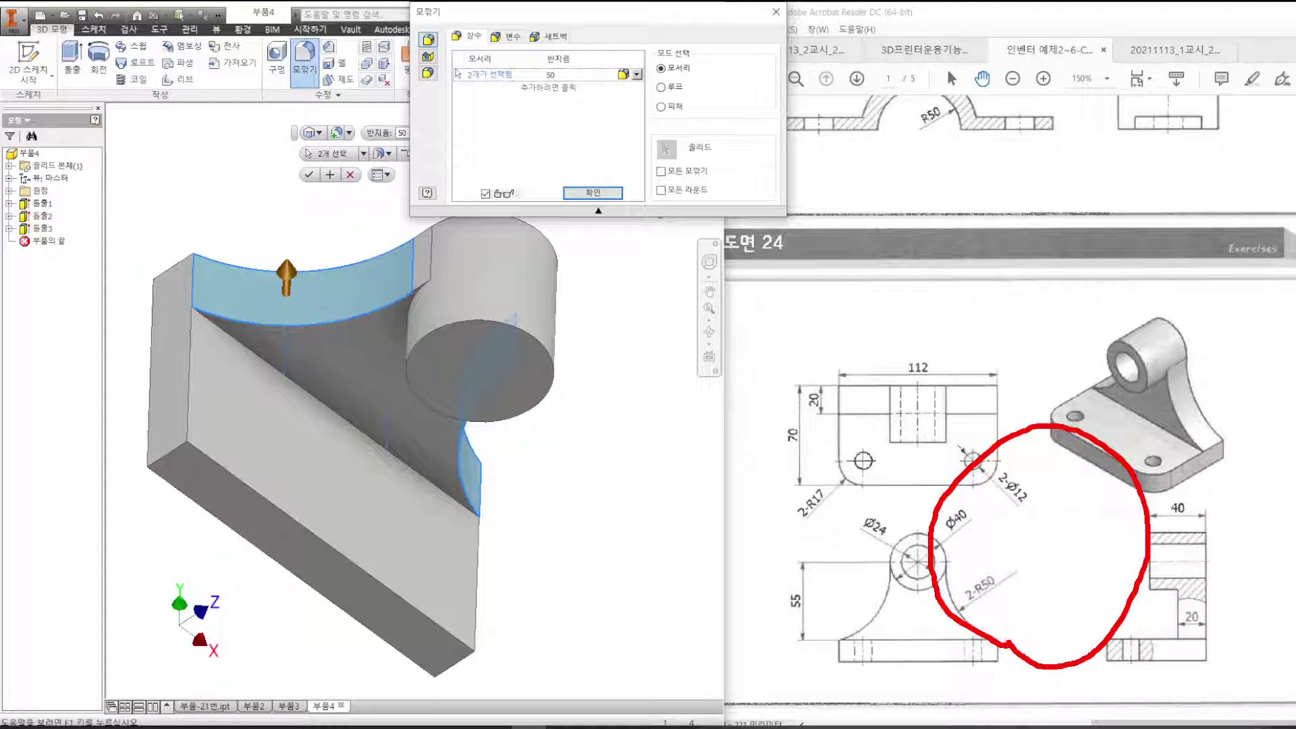
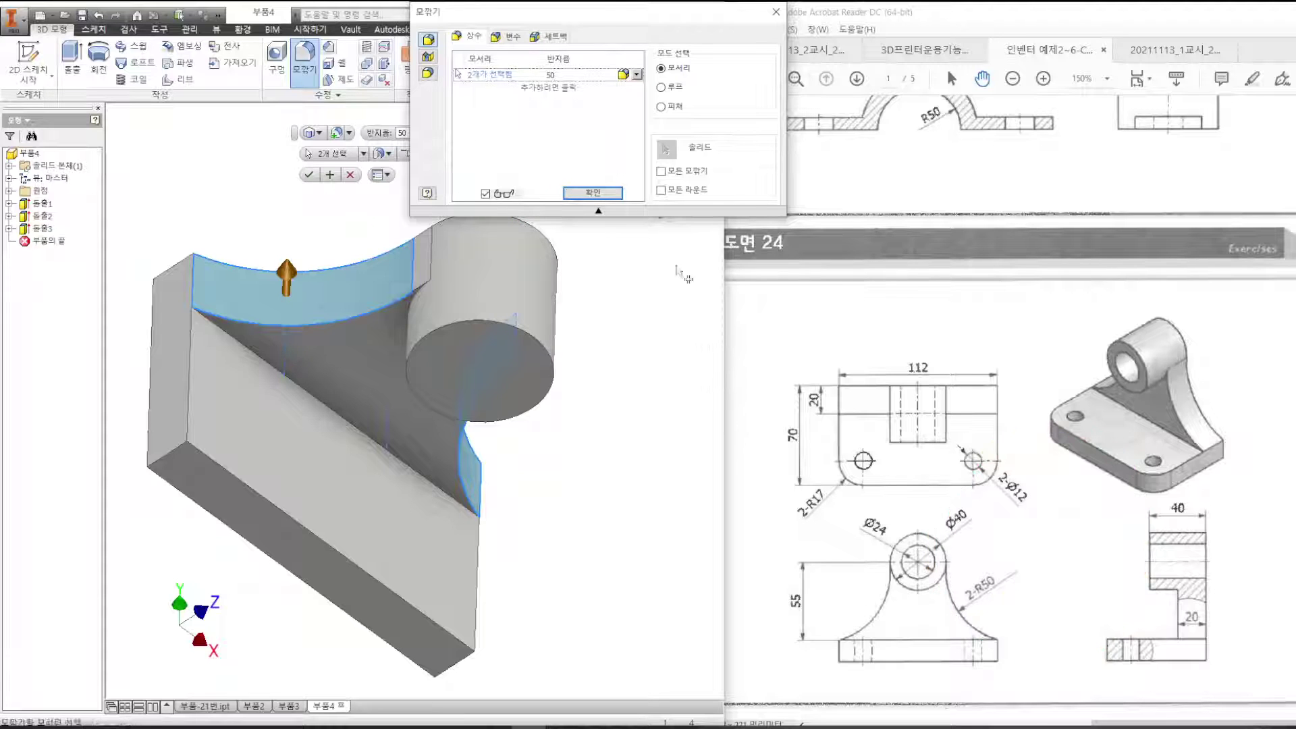
{"action": "left_click", "coordinate": [593, 193]}
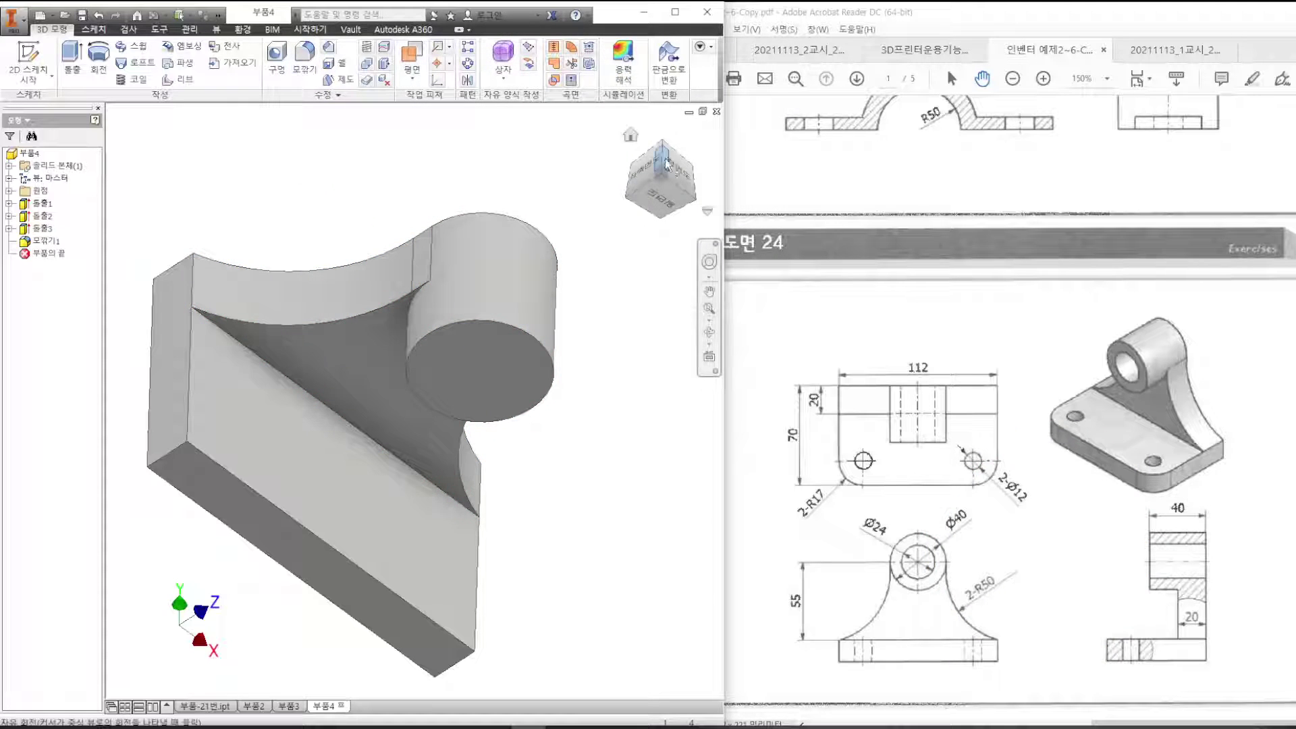
{"action": "middle_click_drag", "start_coordinate": [403, 446], "coordinate": [370, 344], "text": "shift"}
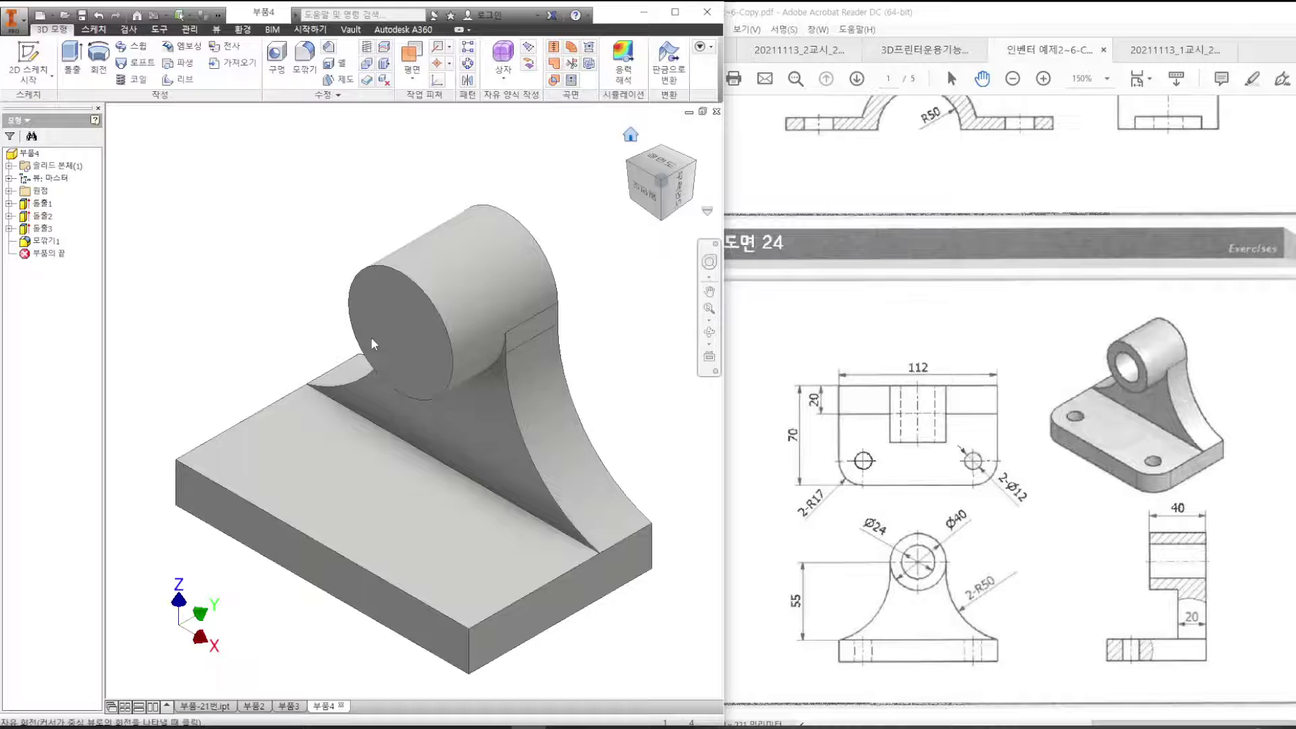
Undo the 50 mm fillets, the web extrusion and its sketched rectangle, and finish the sketch.
{"action": "right_click", "coordinate": [407, 338]}
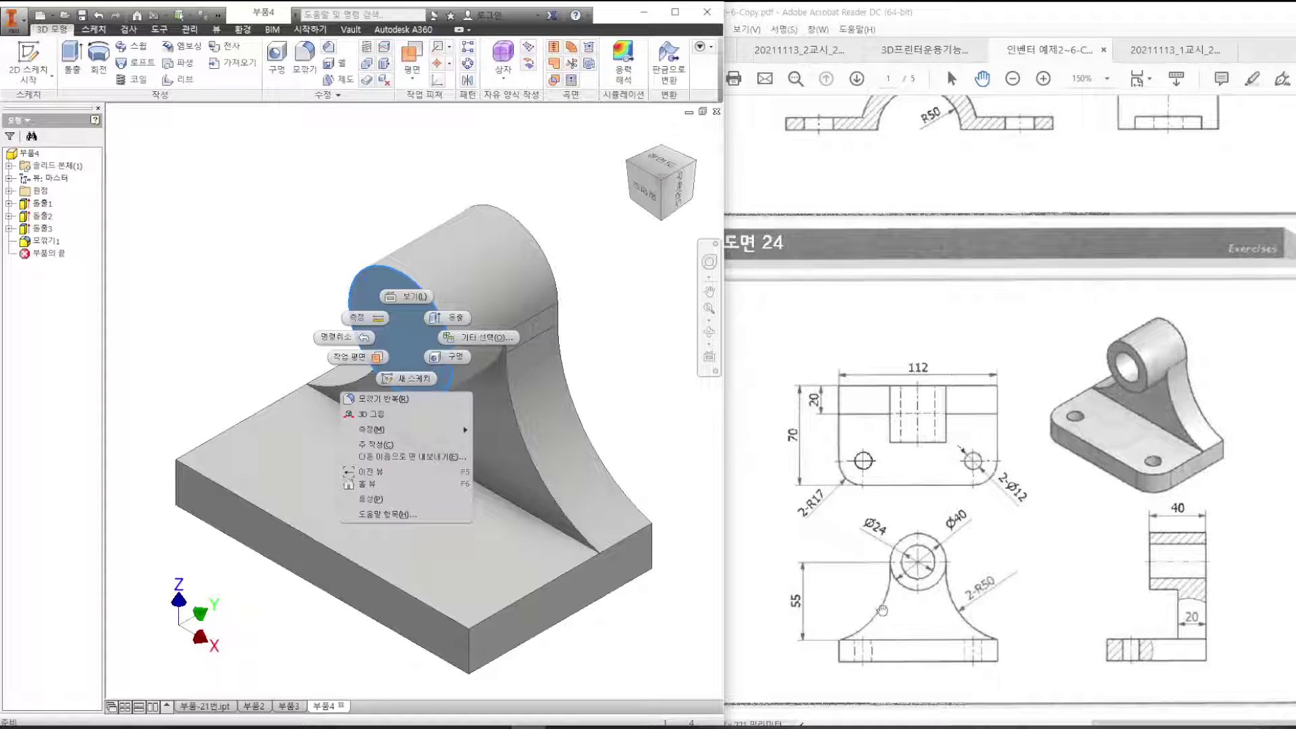
{"action": "left_click", "coordinate": [566, 500]}
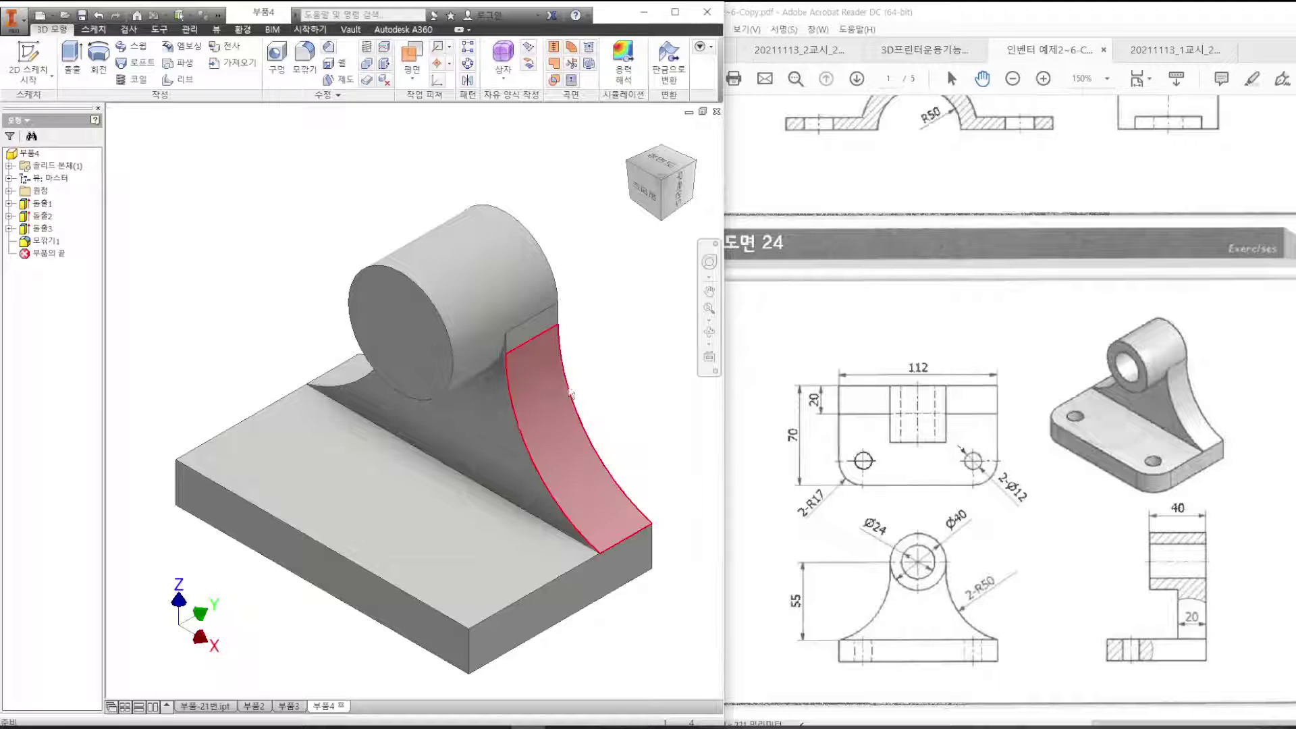
{"action": "key", "text": "ctrl+z"}
{"action": "key", "text": "ctrl+z"}
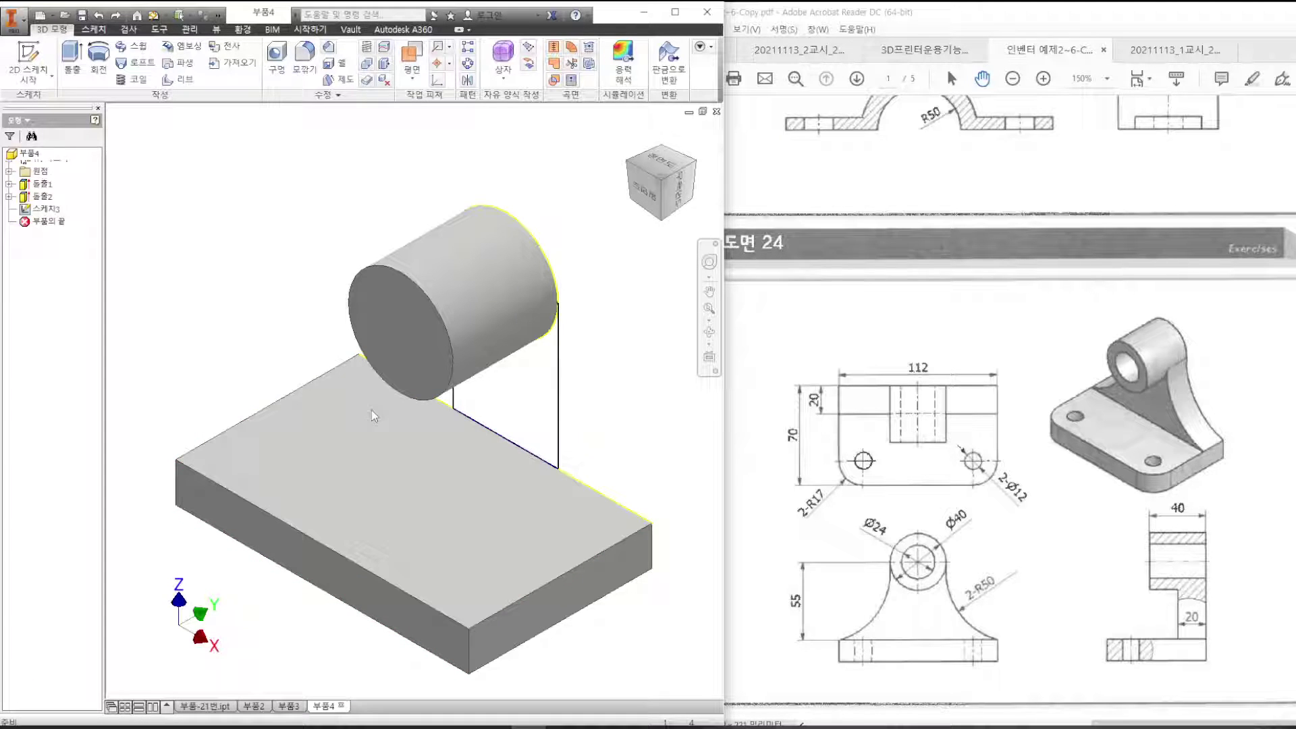
{"action": "key", "text": "ctrl+z"}
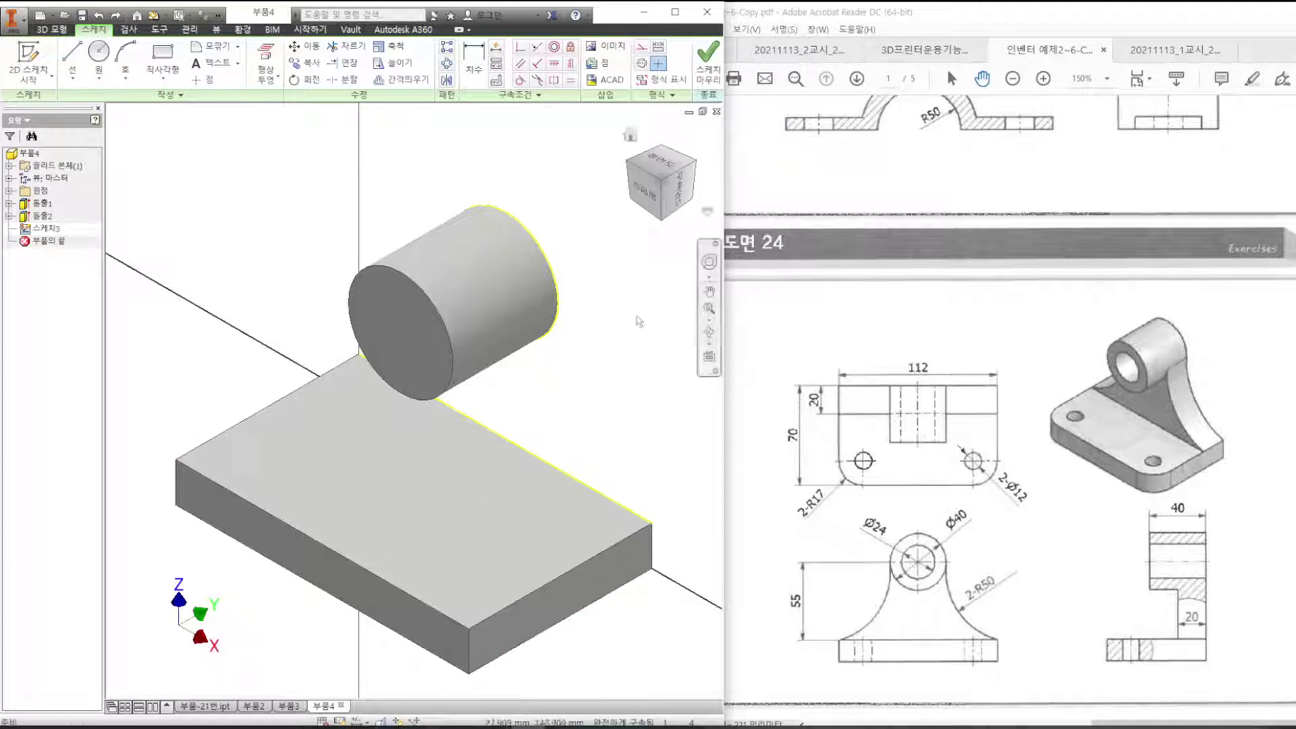
{"action": "left_click", "coordinate": [708, 59]}
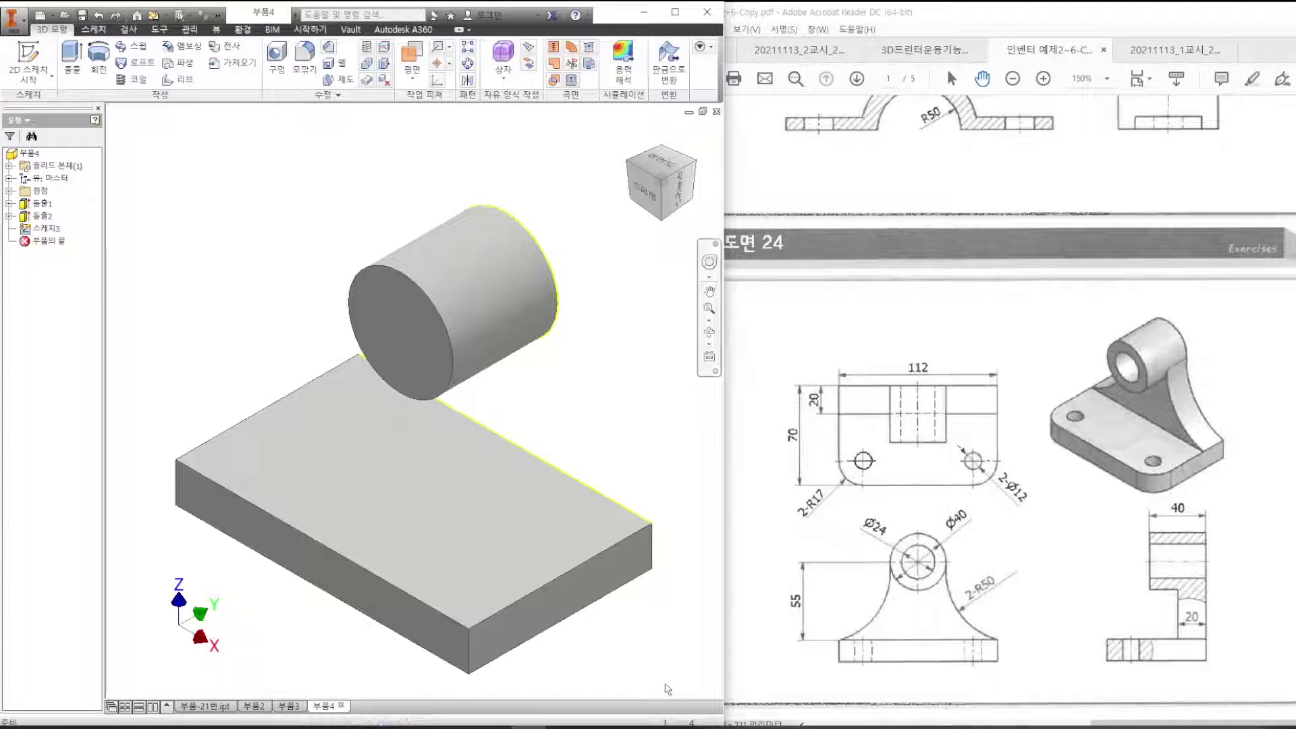
{"action": "mouse_move", "coordinate": [890, 569]}
{"action": "left_mouse_down"}
{"action": "mouse_move", "coordinate": [861, 650]}
{"action": "mouse_move", "coordinate": [828, 641]}
{"action": "left_mouse_up"}
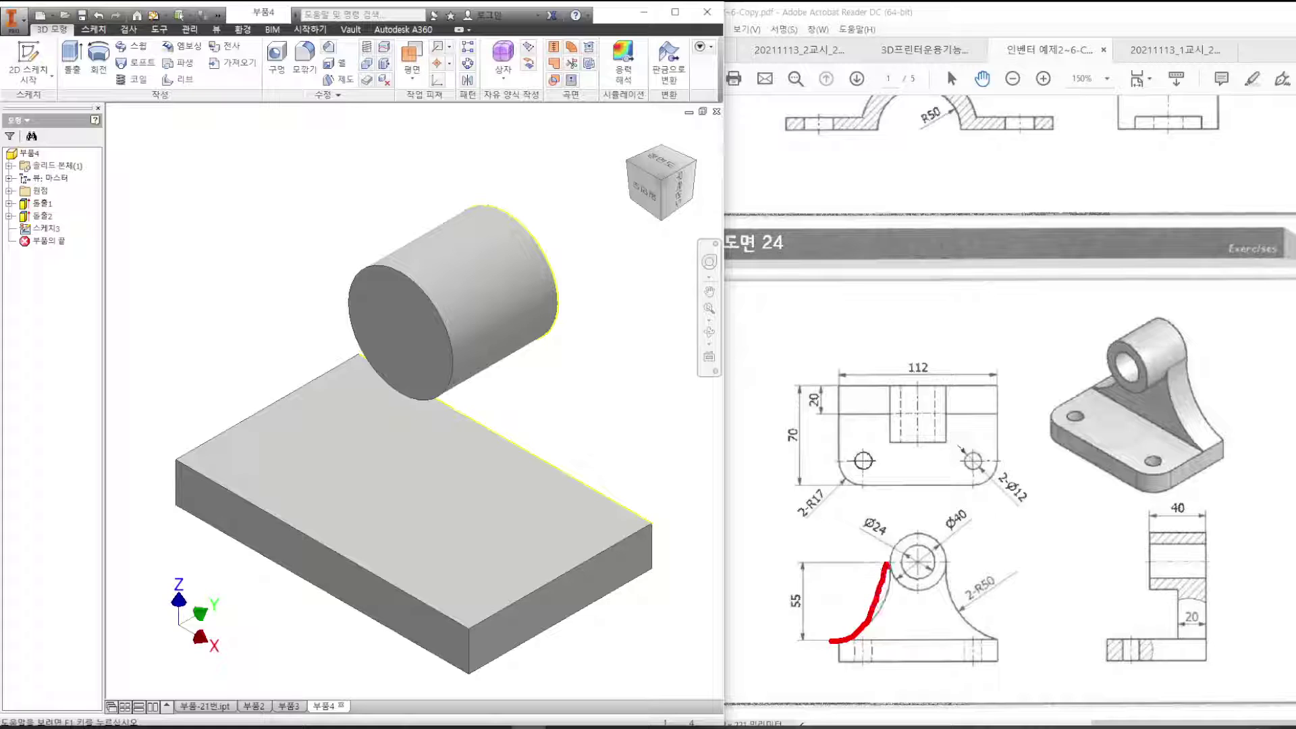
{"action": "left_click_drag", "start_coordinate": [887, 563], "coordinate": [949, 570]}
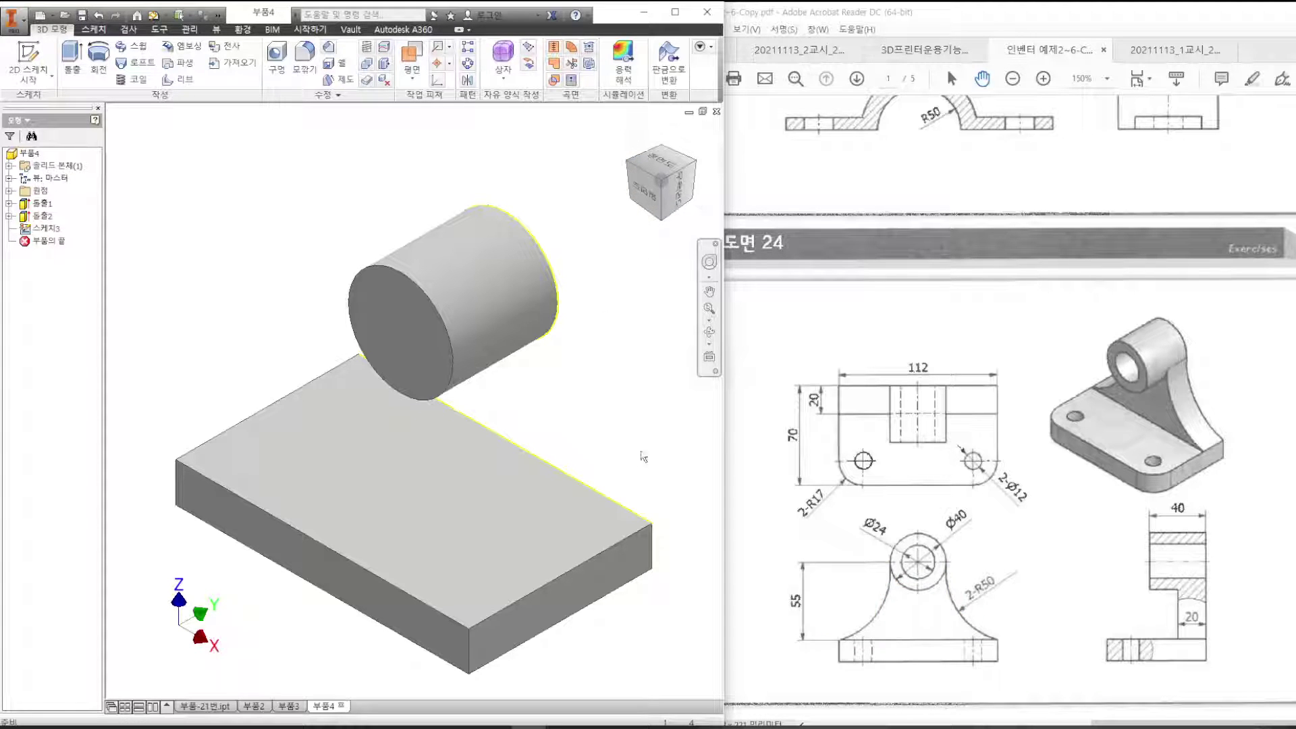
Start a new sketch on the plate's long rear side face and hide the previous sketch on that face.
{"action": "left_click", "coordinate": [695, 165]}
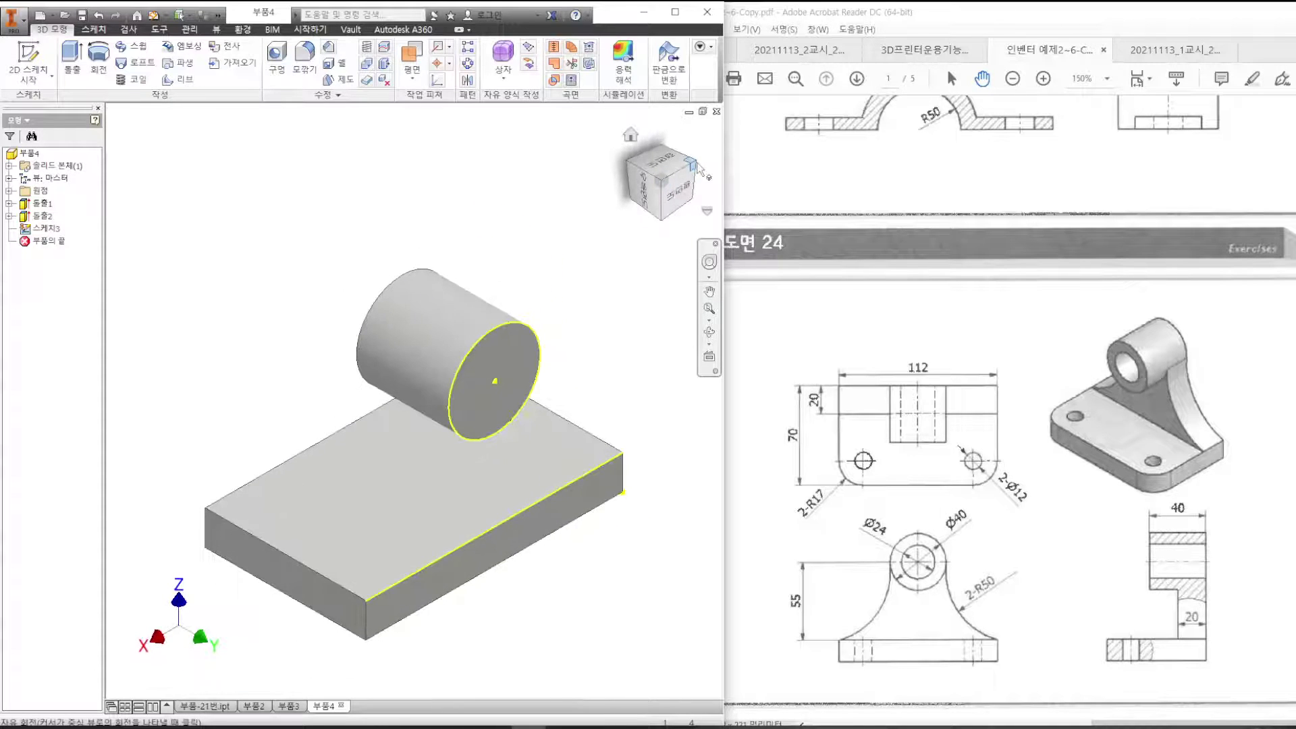
{"action": "right_click", "coordinate": [505, 539]}
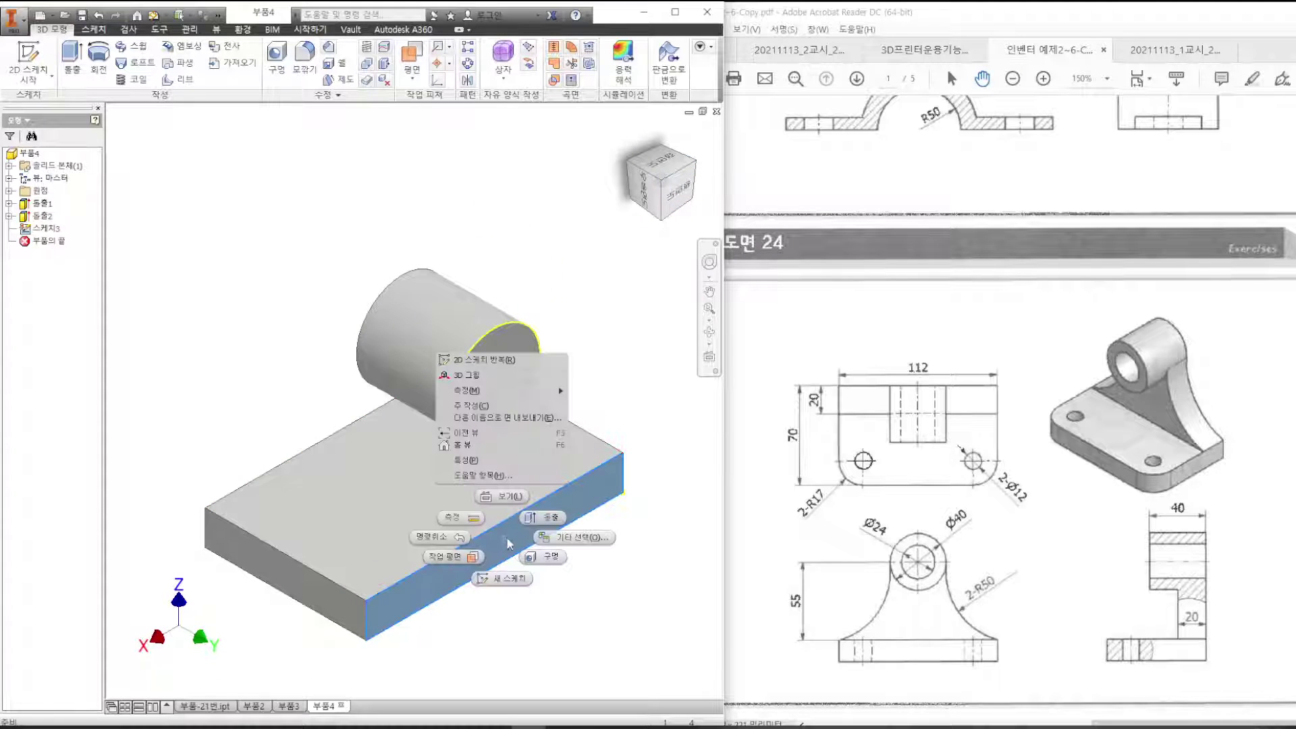
{"action": "left_click", "coordinate": [504, 579]}
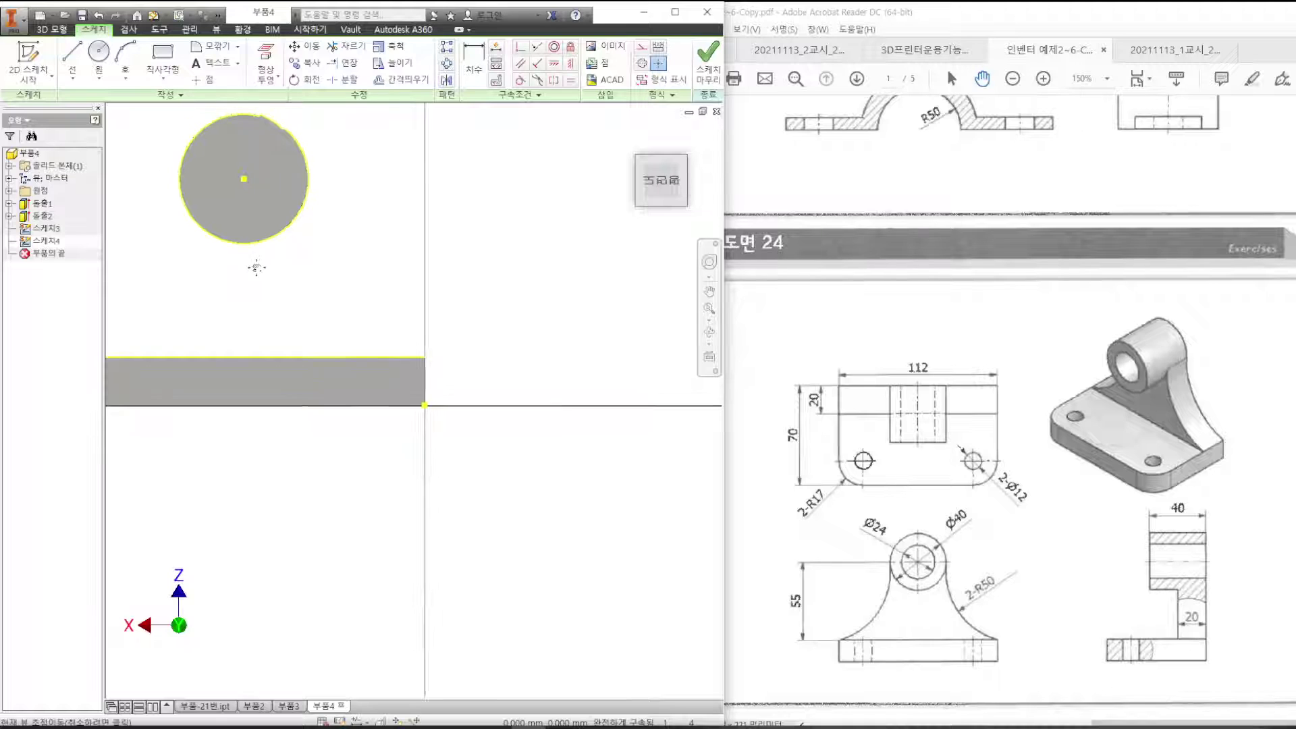
{"action": "right_click", "coordinate": [48, 231]}
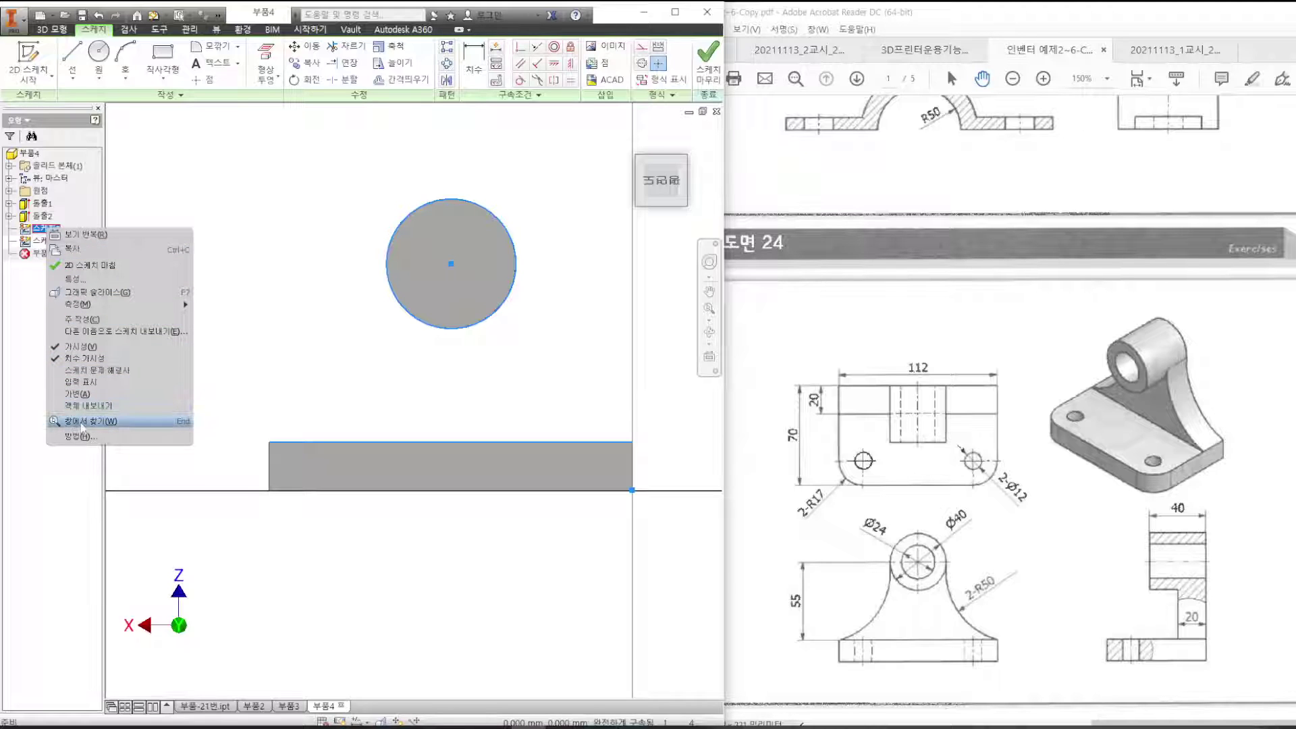
{"action": "left_click", "coordinate": [56, 347]}
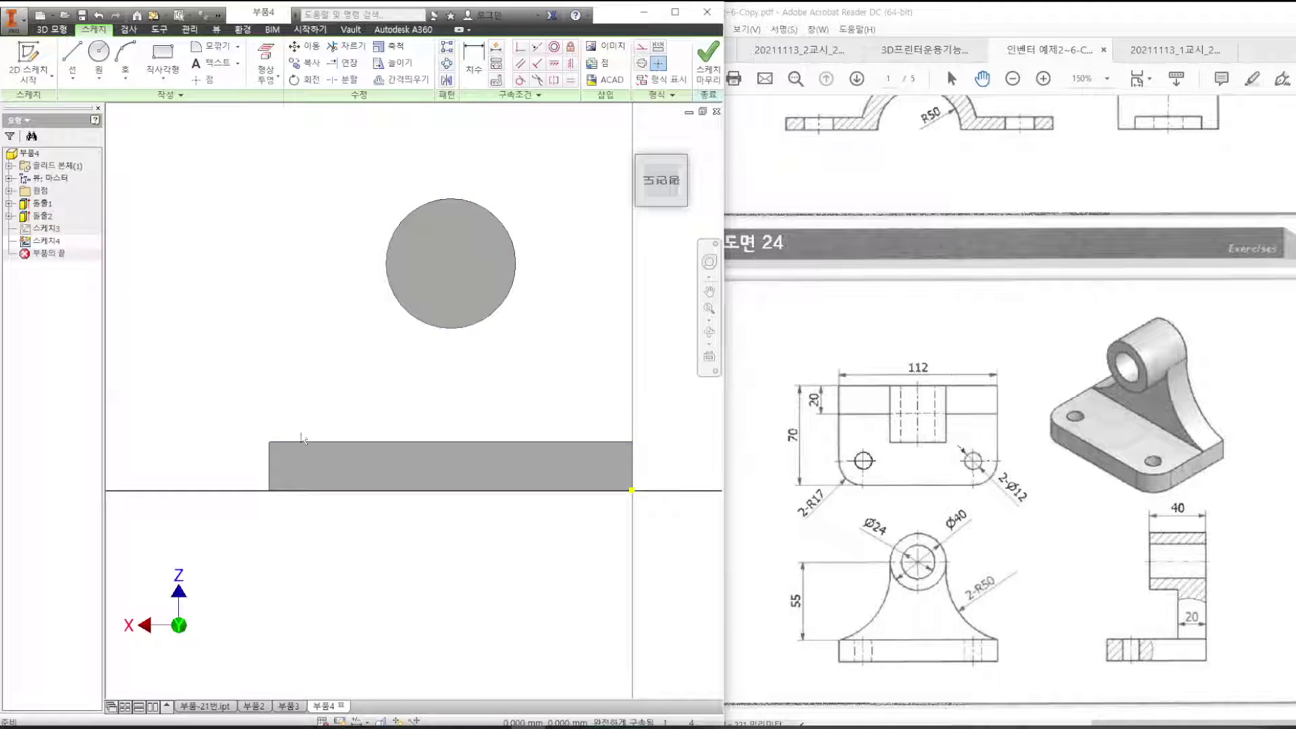
{"action": "left_click", "coordinate": [46, 241]}
Project the cylinder's circular outline and the plate's upper edge into the new sketch.
{"action": "left_click", "coordinate": [265, 64]}
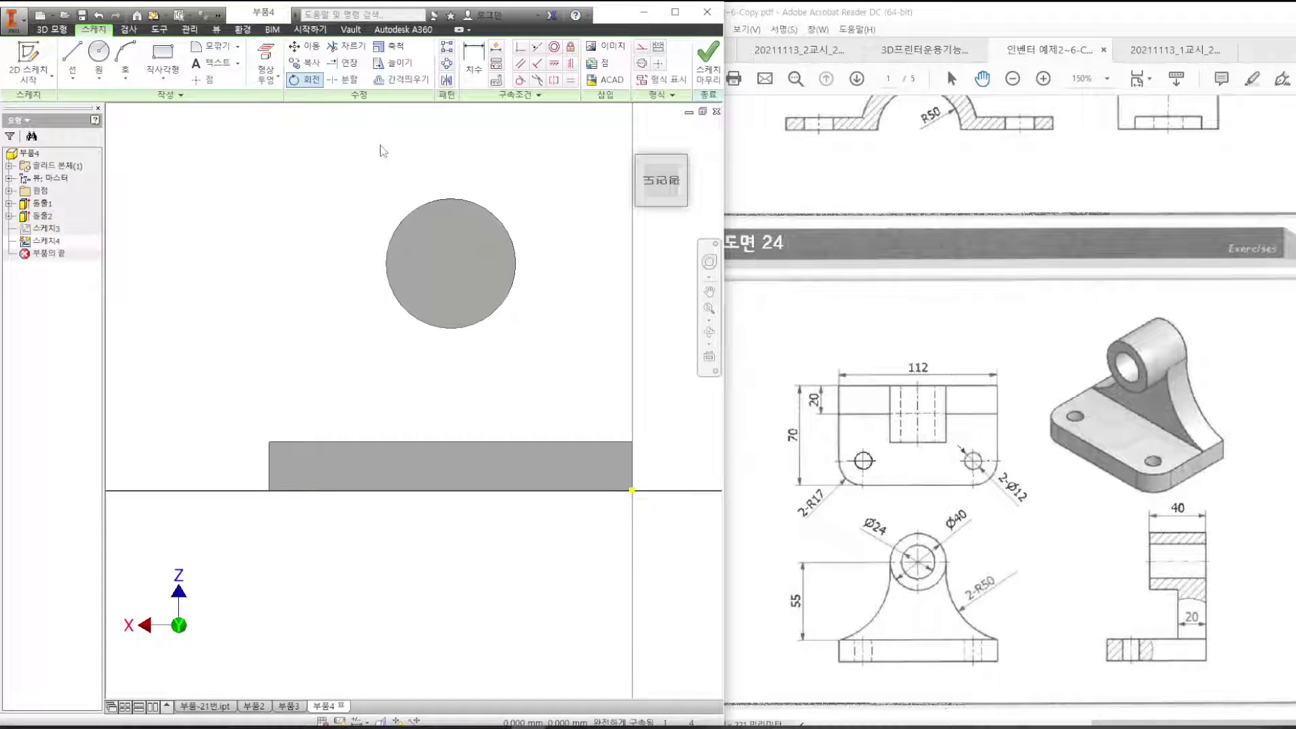
{"action": "left_click", "coordinate": [439, 327]}
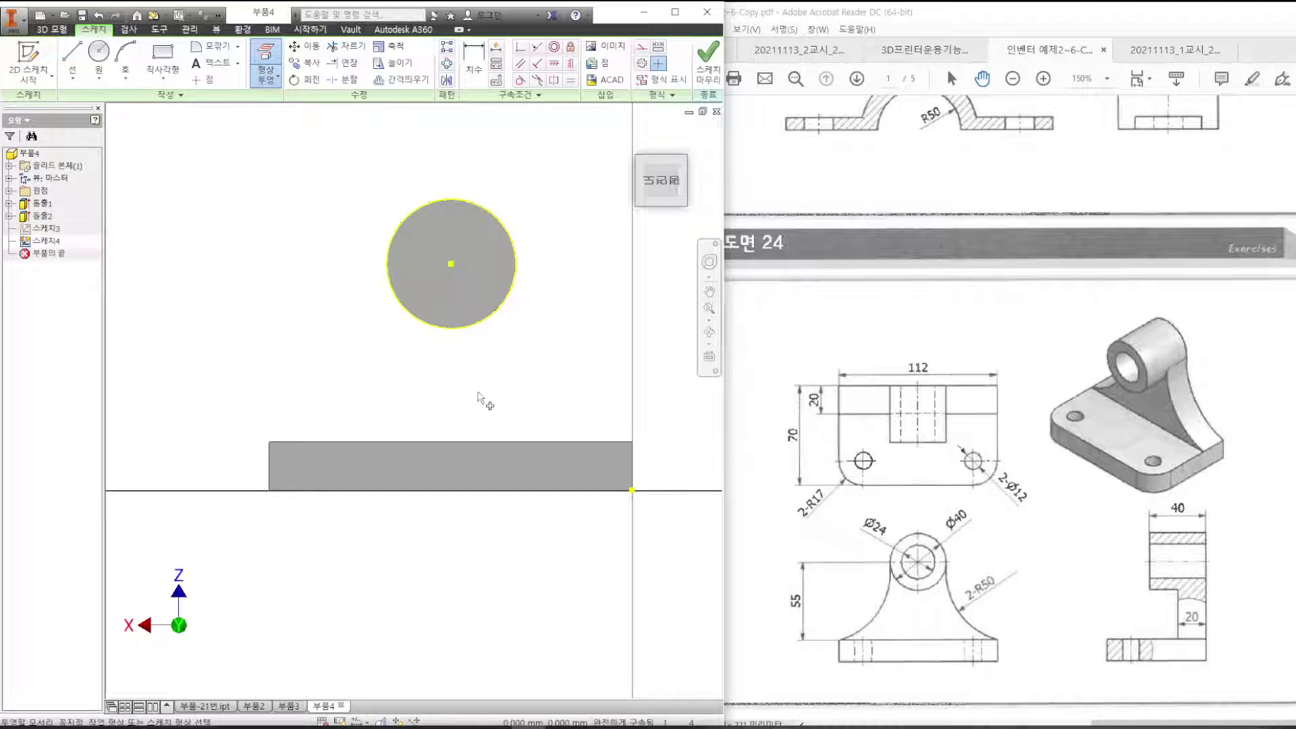
{"action": "left_click", "coordinate": [485, 442]}
Draw a circle with a 50 mm radius beside the cylinder, using radius instead of diameter for its size.
{"action": "left_click", "coordinate": [98, 51]}
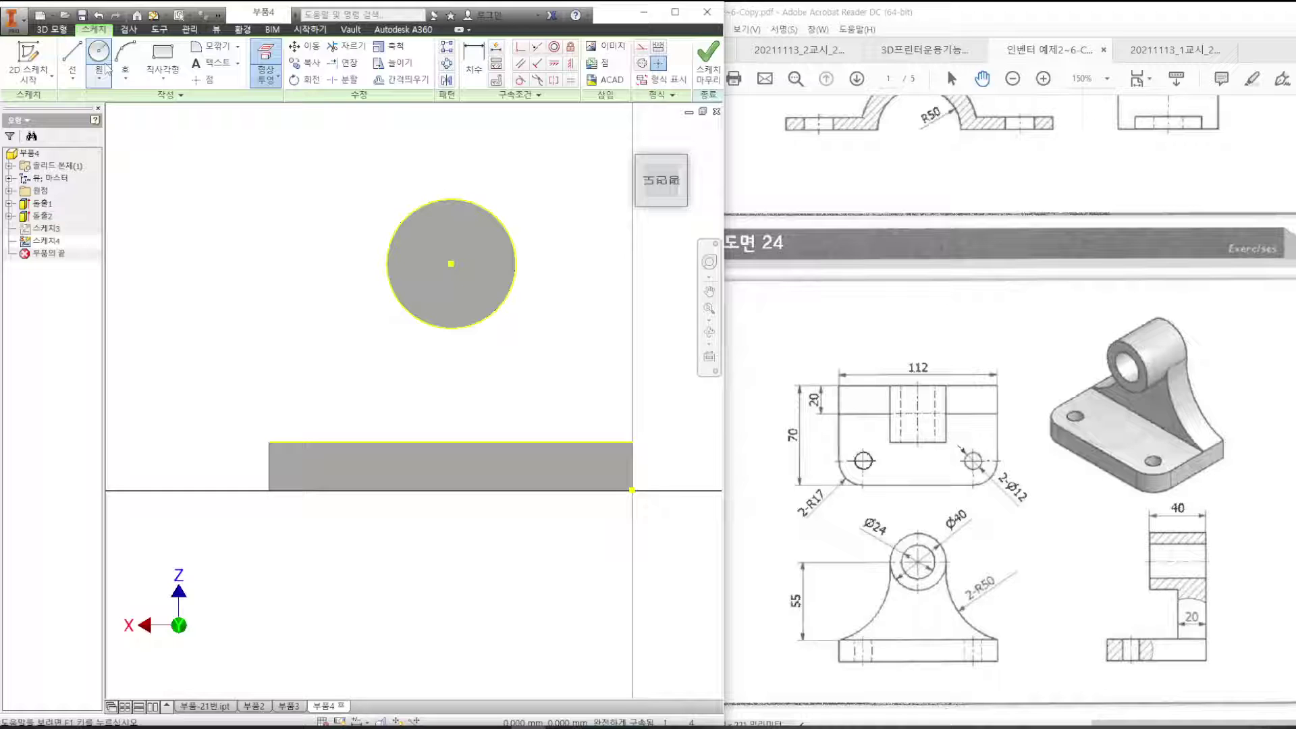
{"action": "left_click", "coordinate": [168, 222]}
{"action": "right_click", "coordinate": [213, 275]}
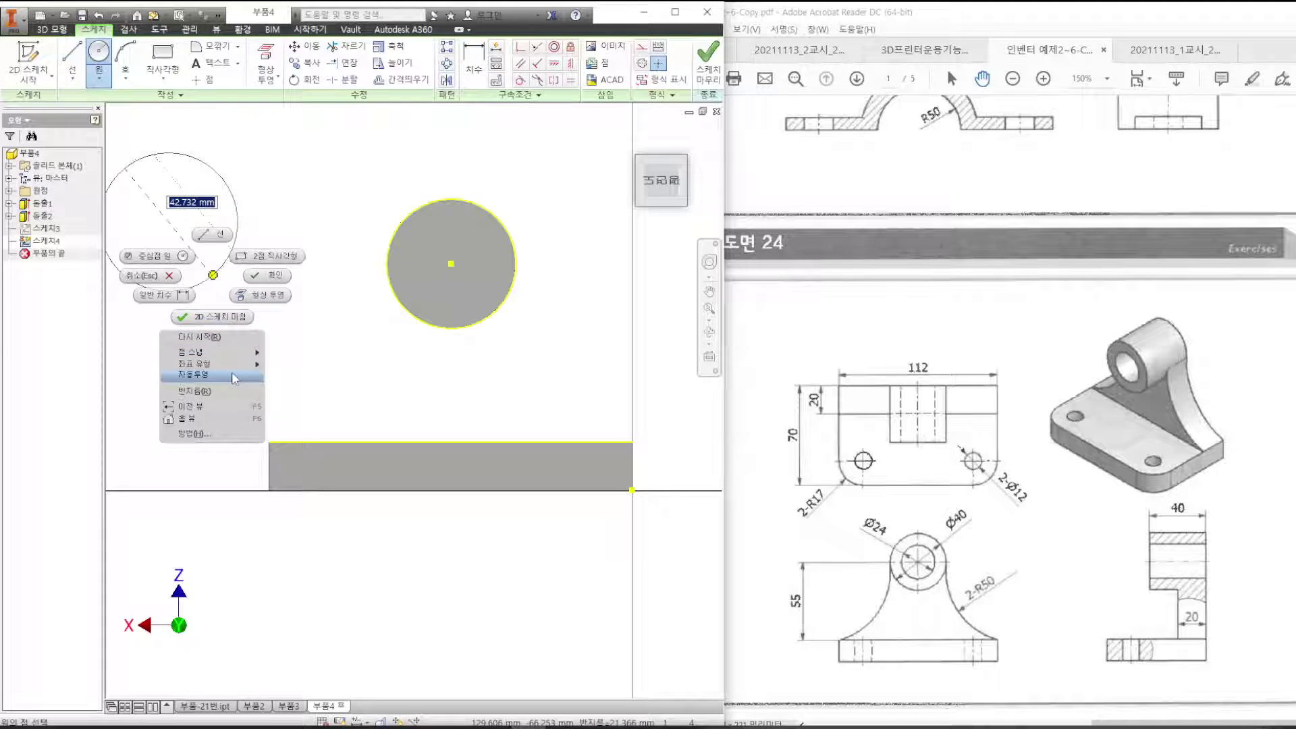
{"action": "left_click", "coordinate": [233, 392]}
{"action": "type", "text": "50"}
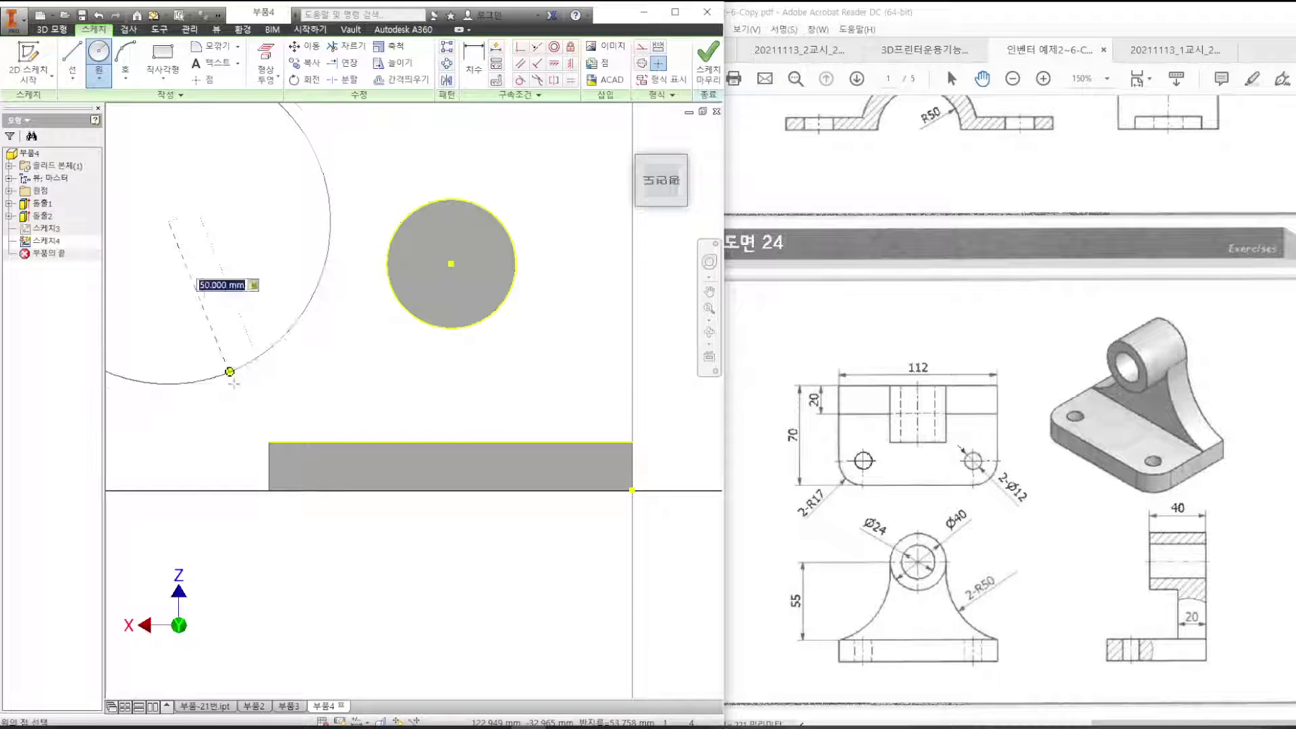
{"action": "key", "text": "Return"}
{"action": "mouse_move", "coordinate": [309, 276]}
{"action": "middle_mouse_down", "text": "shift"}
{"action": "mouse_move", "coordinate": [336, 290]}
{"action": "mouse_move", "coordinate": [325, 275]}
{"action": "middle_mouse_up", "text": "shift"}
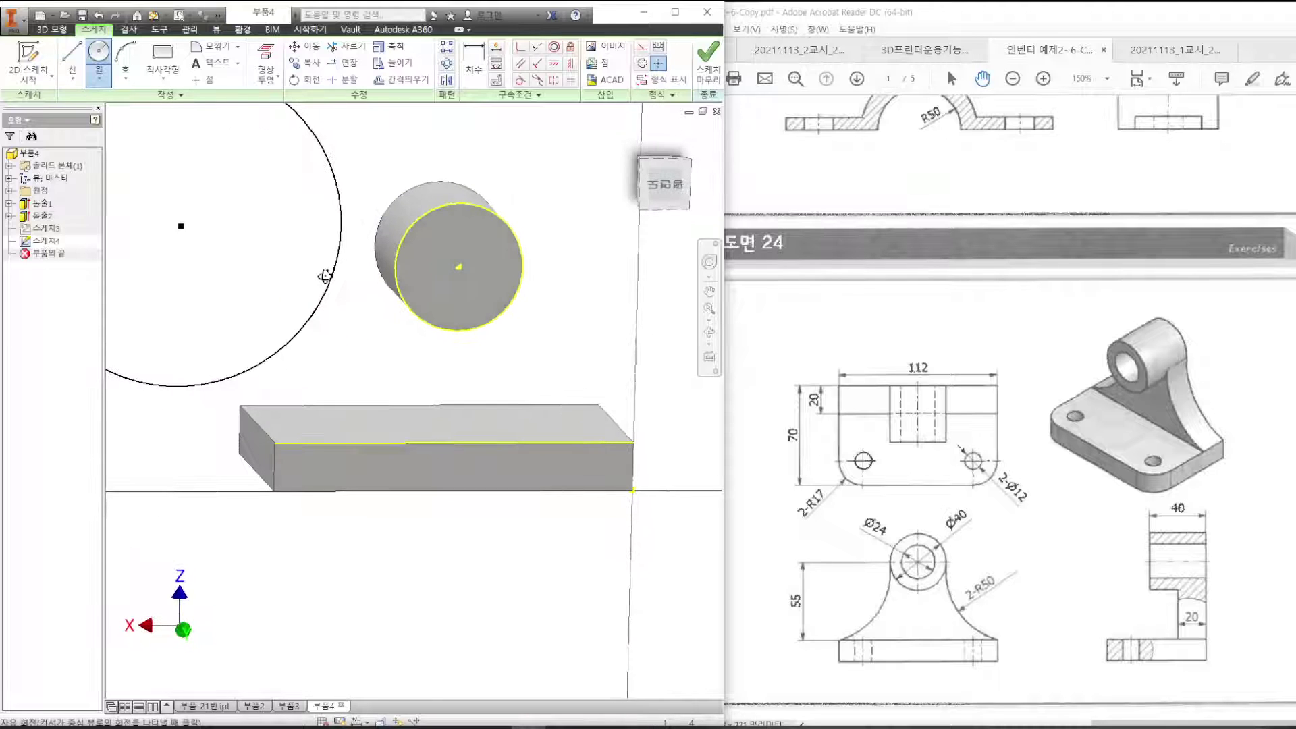
{"action": "left_click", "coordinate": [662, 196]}
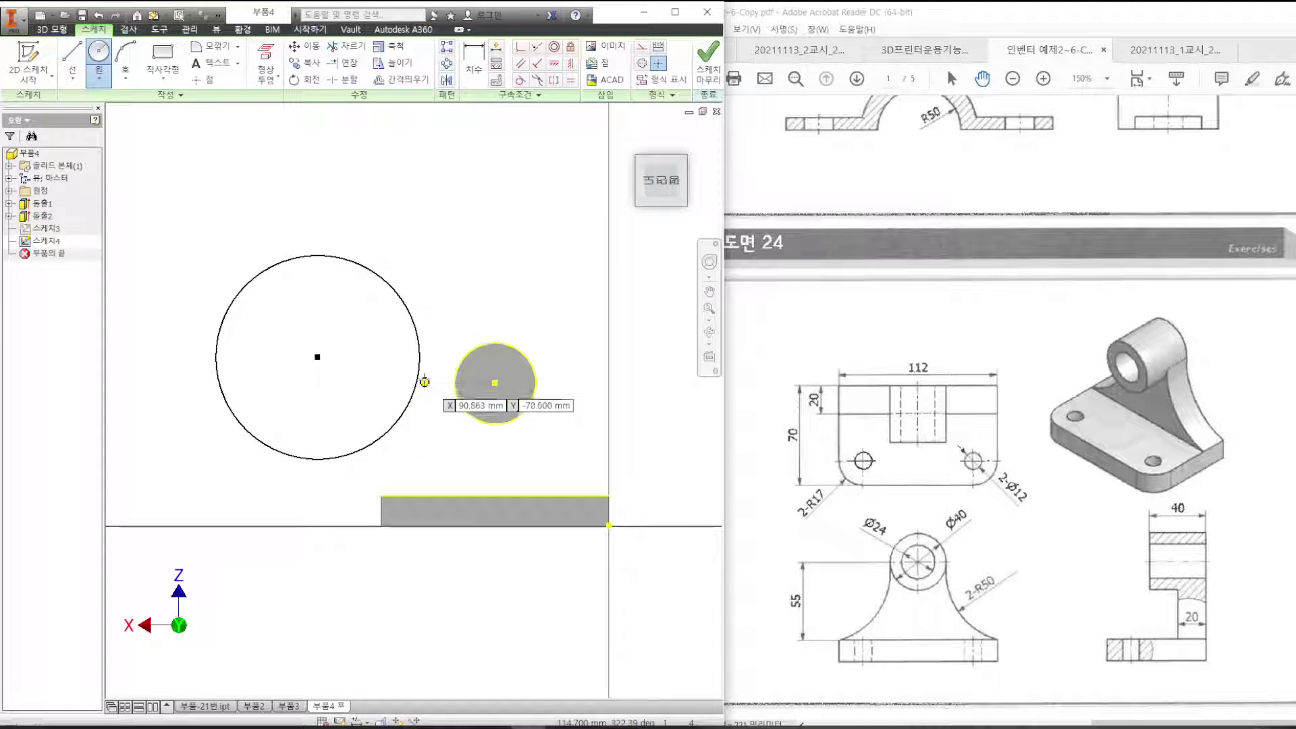
{"action": "scroll", "coordinate": [425, 376], "scroll_direction": "up", "scroll_amount": 5}
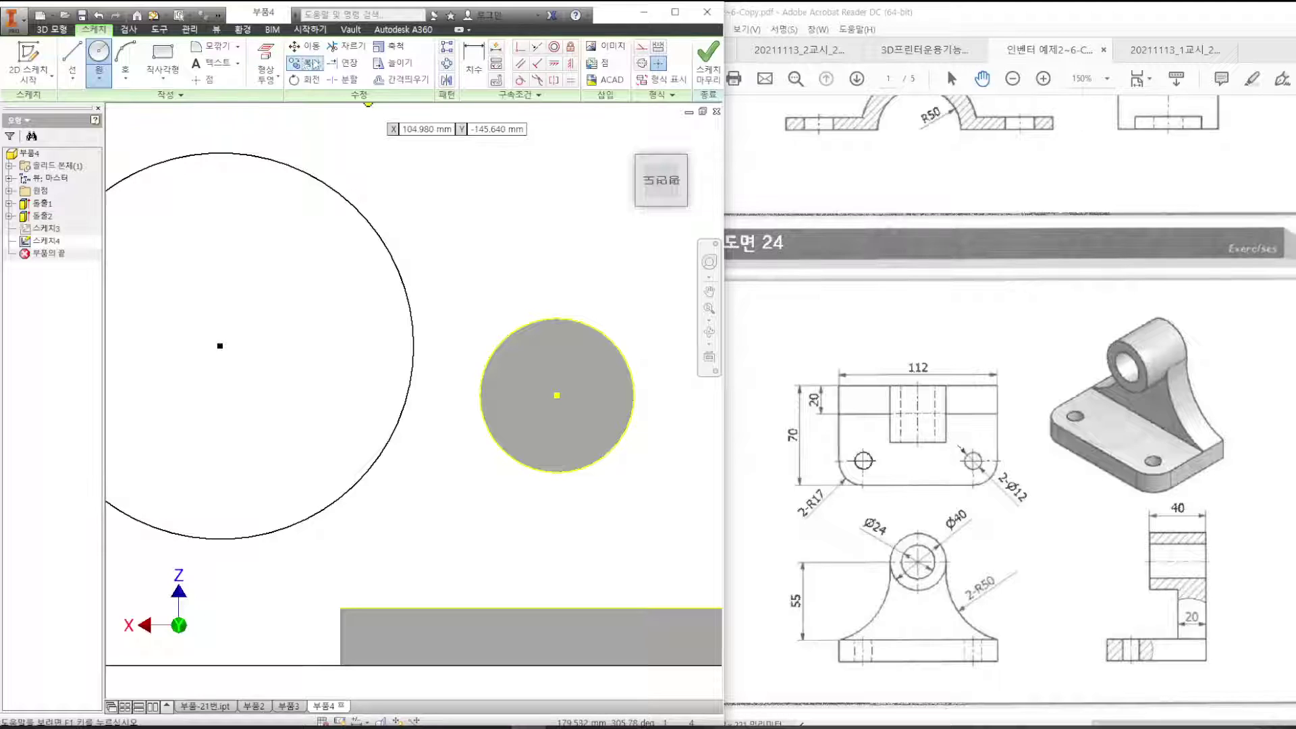
Dimension the diameter of the large circle beside the cylinder.
{"action": "left_click", "coordinate": [473, 59]}
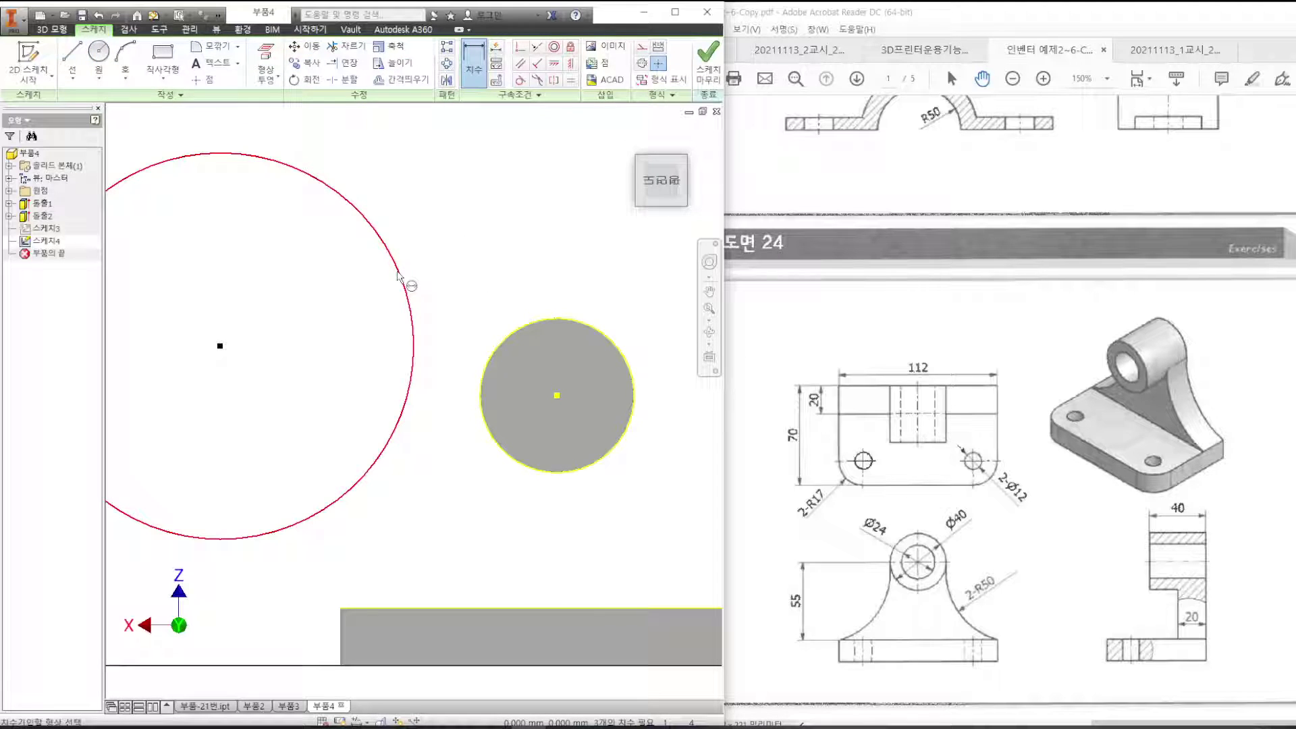
{"action": "left_click", "coordinate": [398, 276]}
{"action": "left_click", "coordinate": [442, 200]}
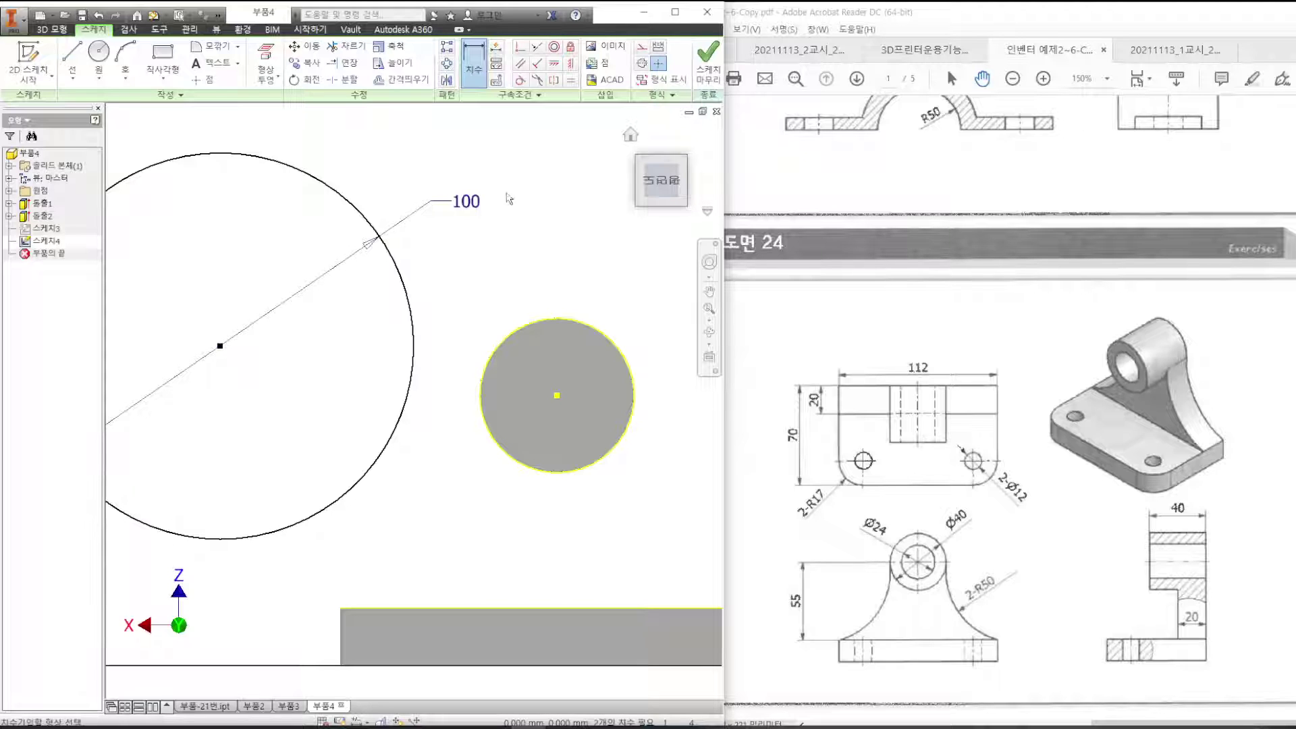
{"action": "left_click", "coordinate": [519, 50]}
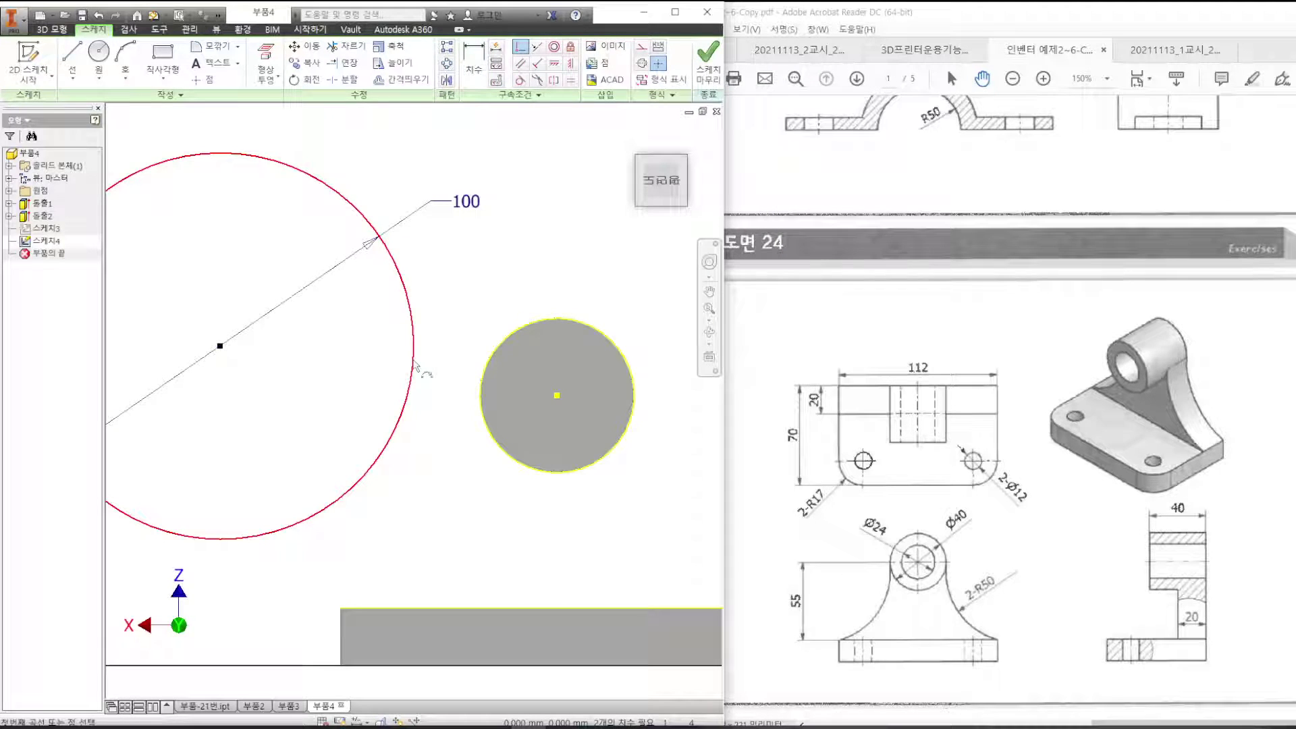
{"action": "left_click", "coordinate": [414, 367]}
{"action": "key", "text": "Escape"}
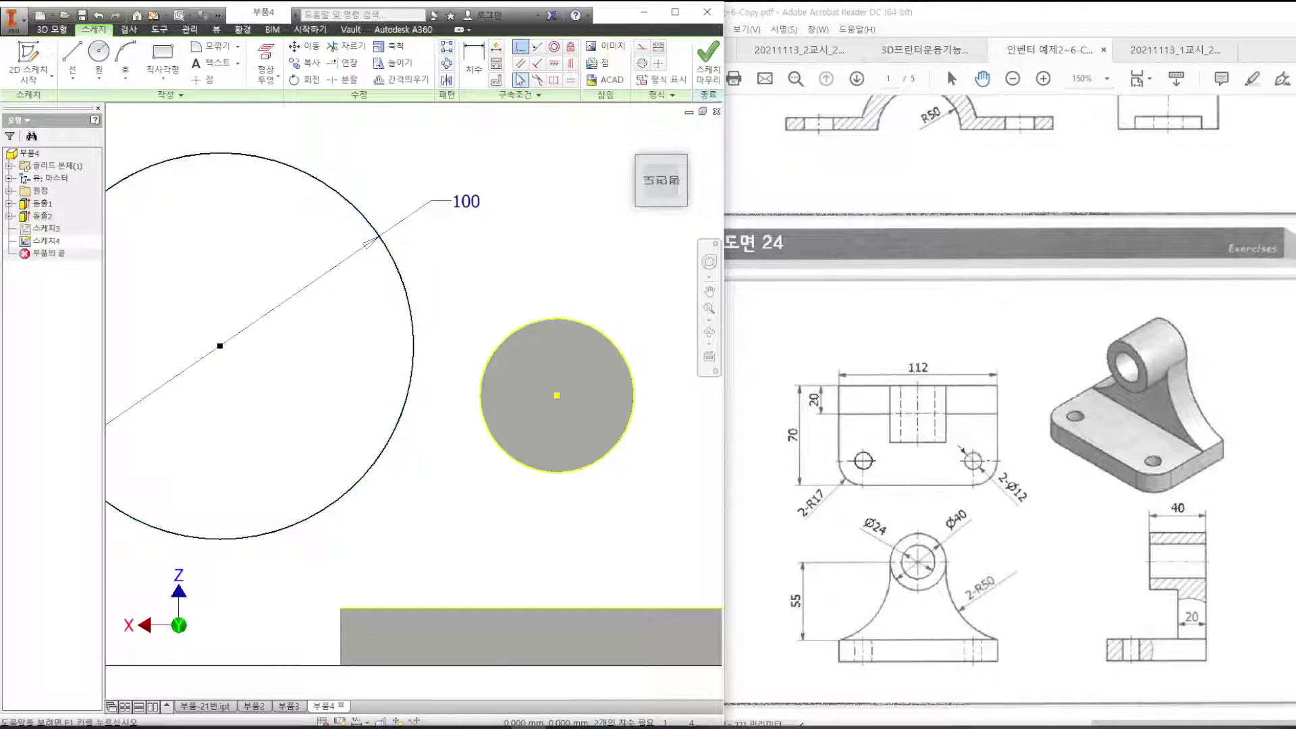
Make the large circle tangent to the cylinder's outline and to the plate's projected upper edge.
{"action": "left_click", "coordinate": [519, 80]}
{"action": "left_click", "coordinate": [412, 351]}
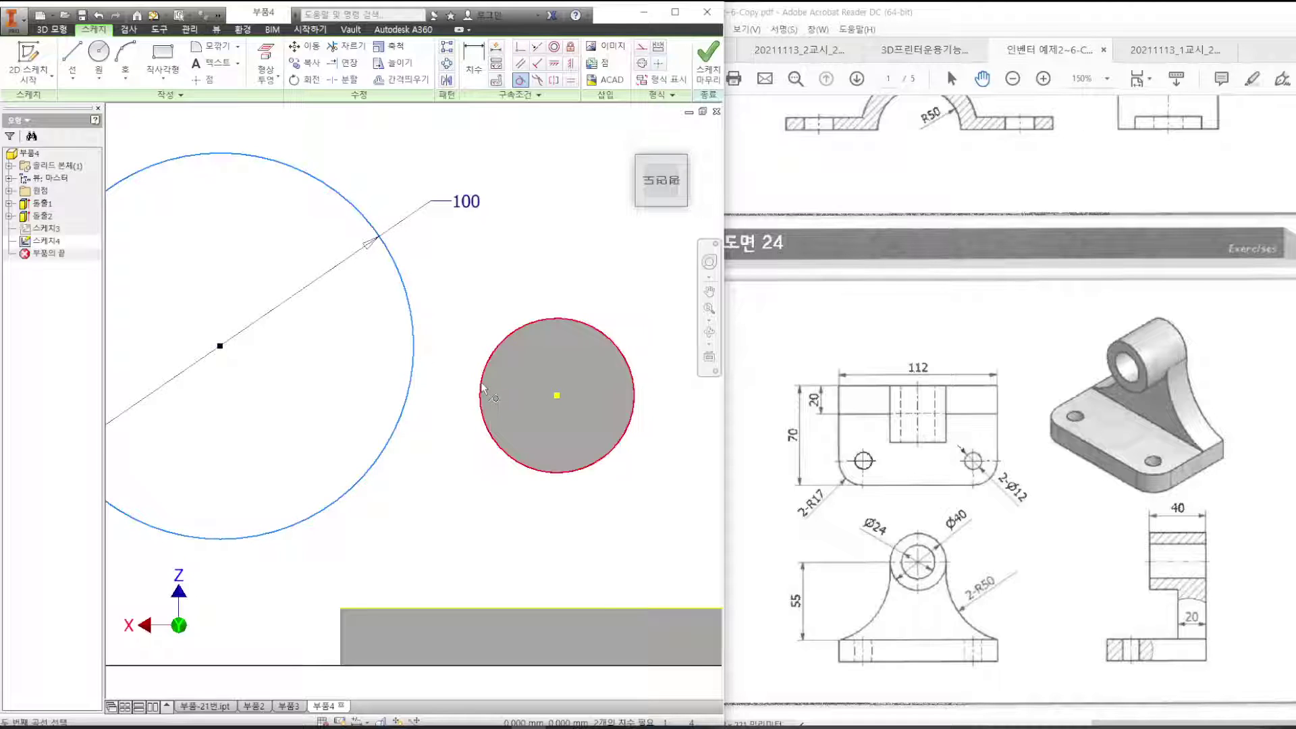
{"action": "left_click", "coordinate": [482, 388]}
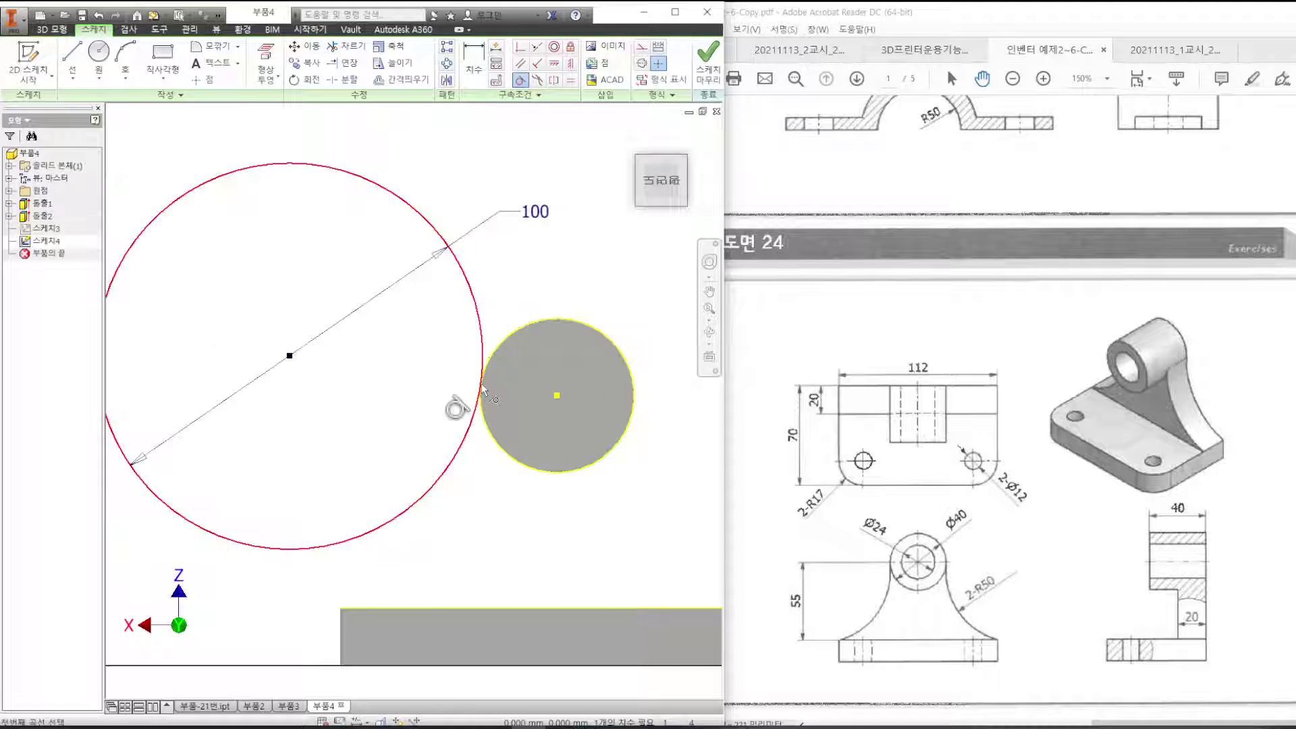
{"action": "left_click", "coordinate": [357, 537]}
{"action": "left_click", "coordinate": [358, 608]}
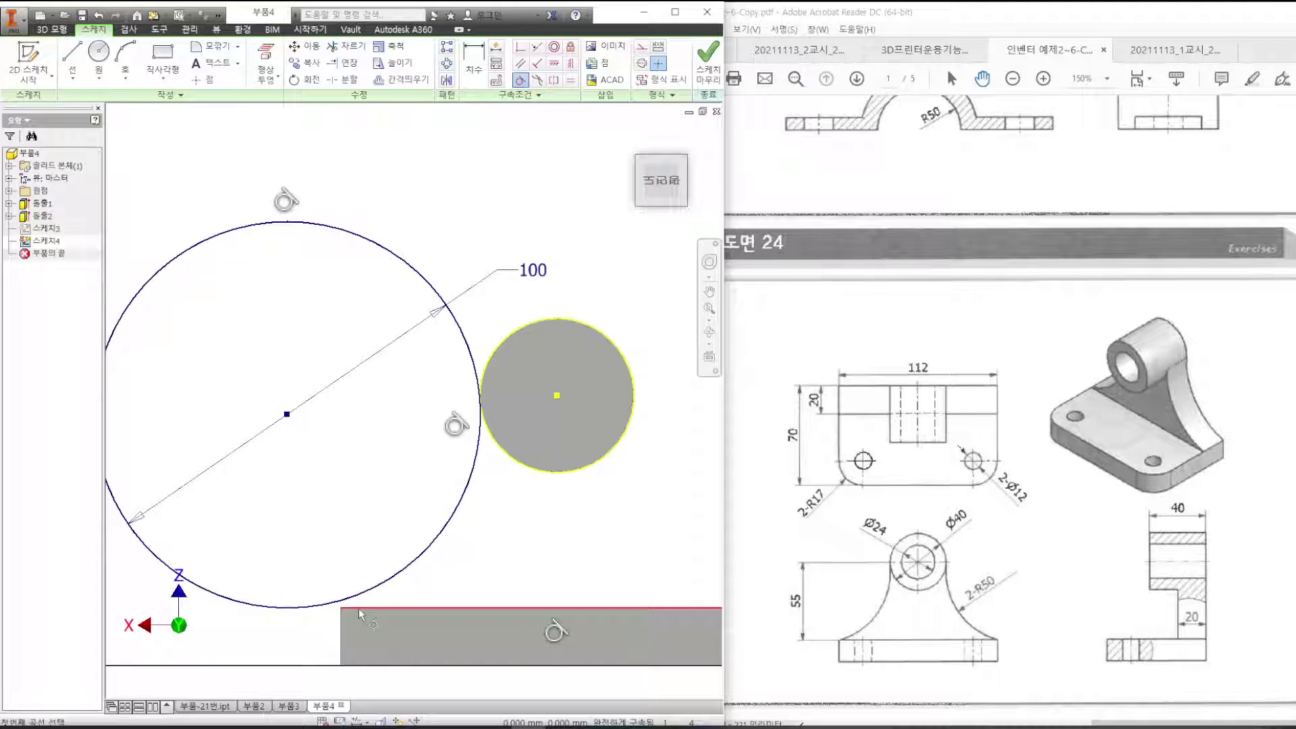
{"action": "scroll", "coordinate": [390, 540], "scroll_direction": "down", "scroll_amount": 3}
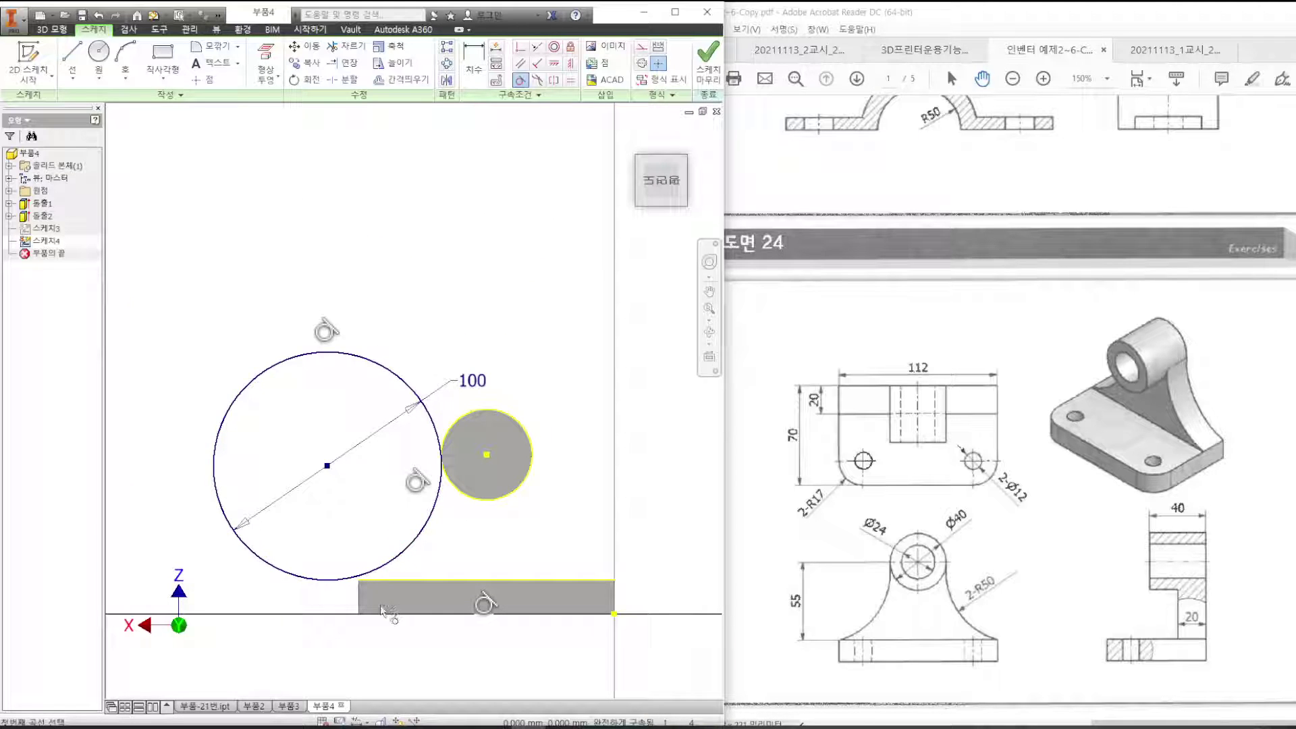
{"action": "scroll", "coordinate": [381, 607], "scroll_direction": "up", "scroll_amount": 3}
{"action": "key", "text": "Escape"}
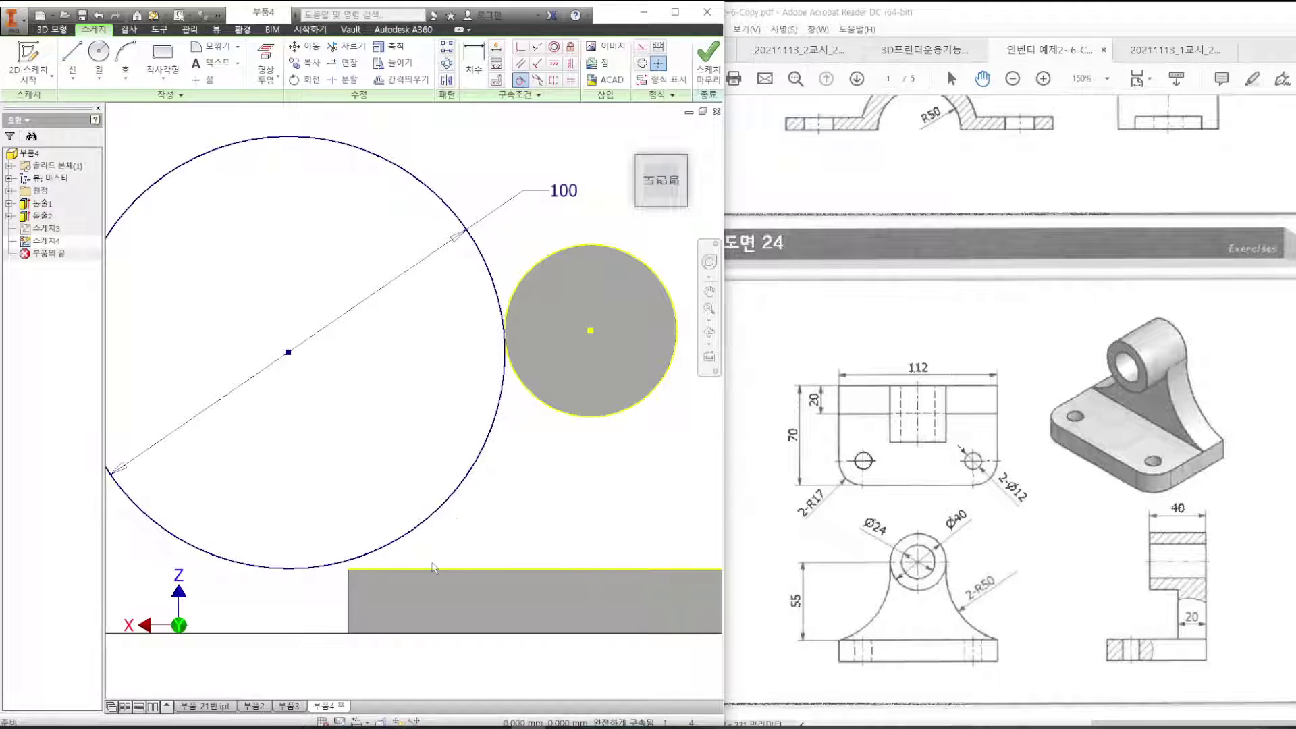
Try to make the large circle coincident with the end corner of the plate's upper edge.
{"action": "scroll", "coordinate": [435, 567], "scroll_direction": "down", "scroll_amount": 2}
{"action": "scroll", "coordinate": [478, 557], "scroll_direction": "up", "scroll_amount": 3}
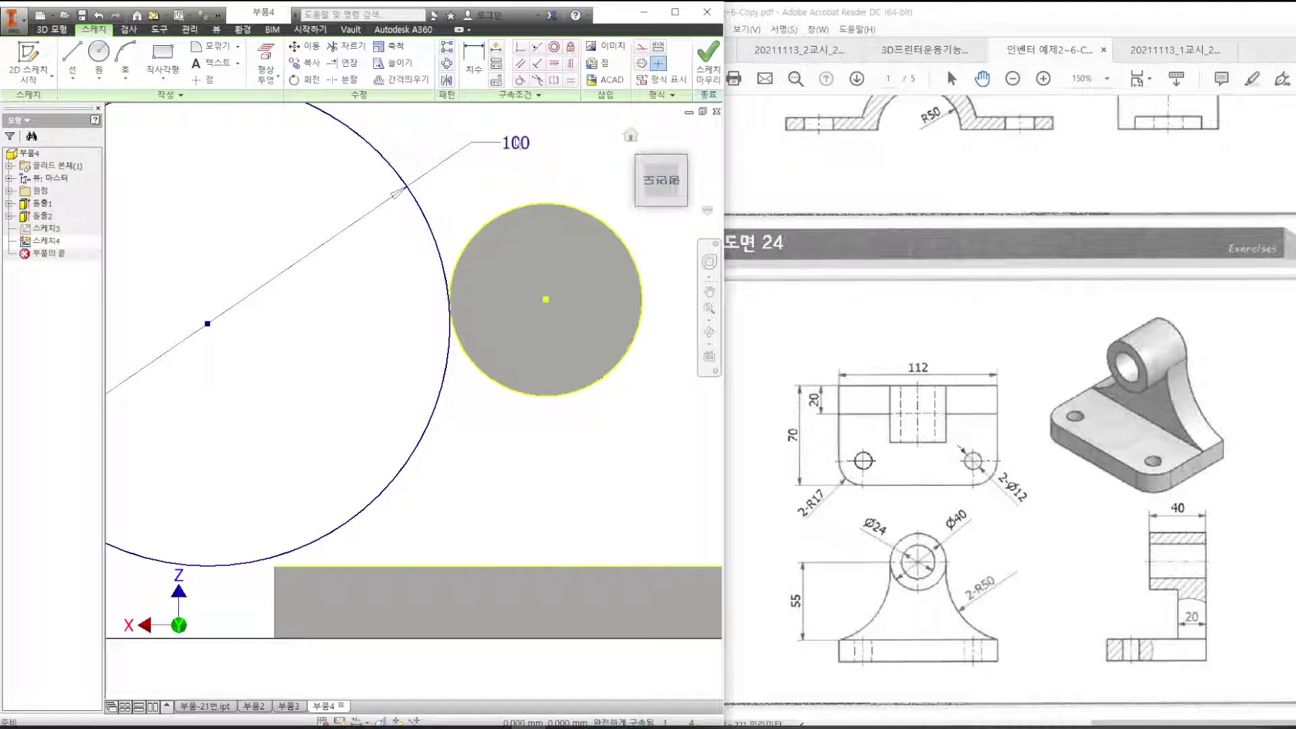
{"action": "left_click", "coordinate": [519, 46]}
{"action": "left_click", "coordinate": [329, 538]}
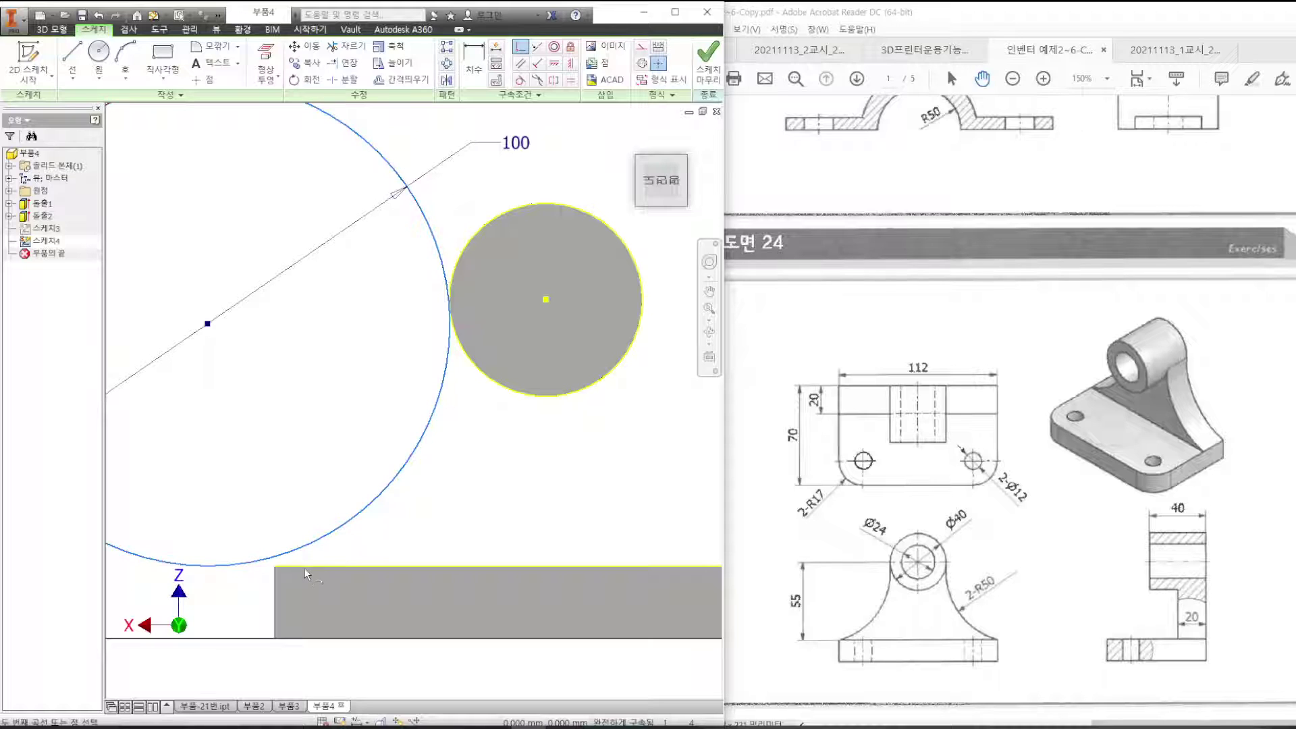
{"action": "left_click", "coordinate": [277, 569]}
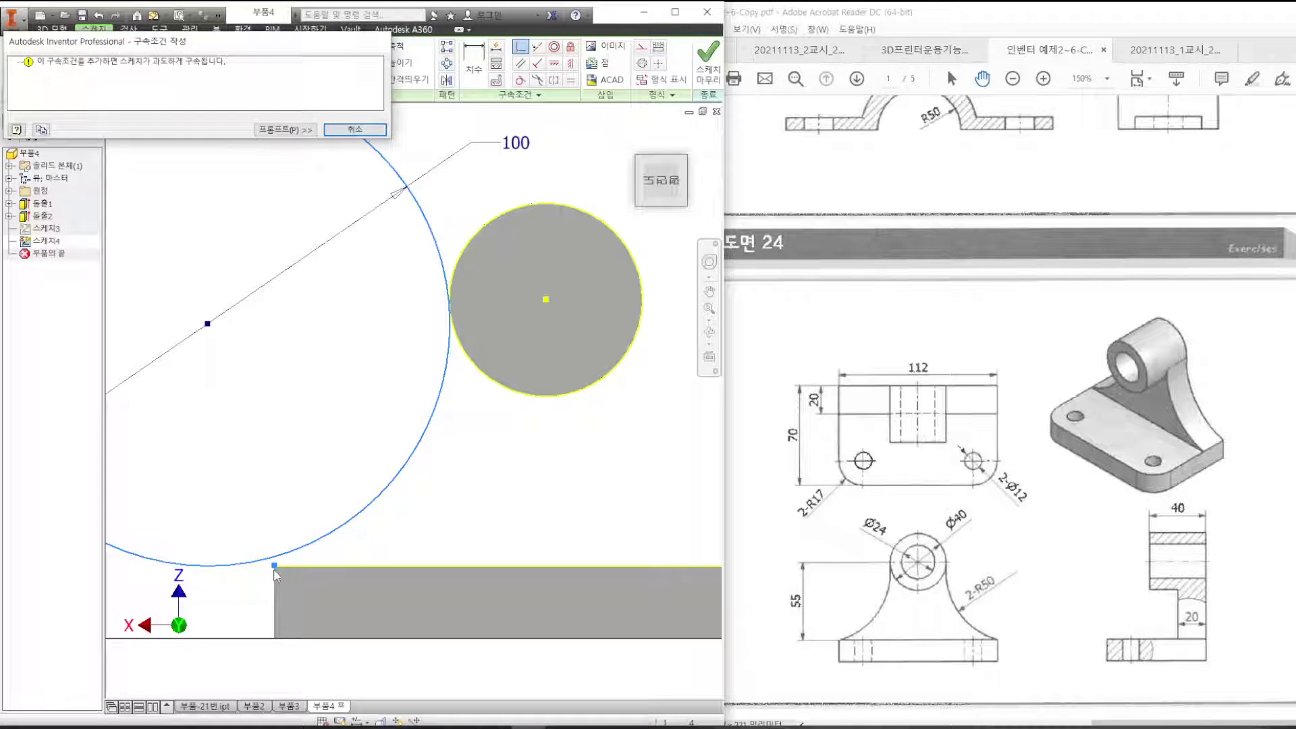
{"action": "key", "text": "Escape"}
{"action": "scroll", "coordinate": [382, 510], "scroll_direction": "down", "scroll_amount": 3}
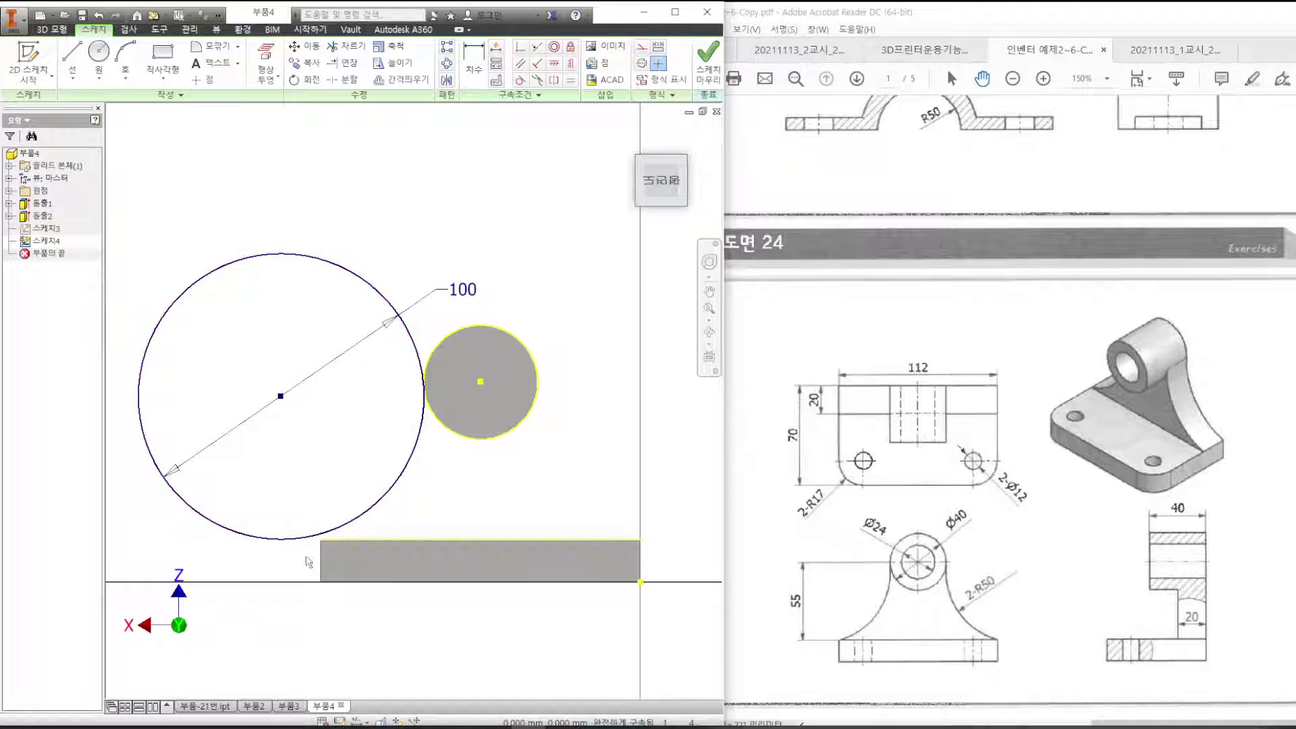
Break the link of the plate's projected upper edge.
{"action": "right_click", "coordinate": [353, 541]}
{"action": "key", "text": "Escape"}
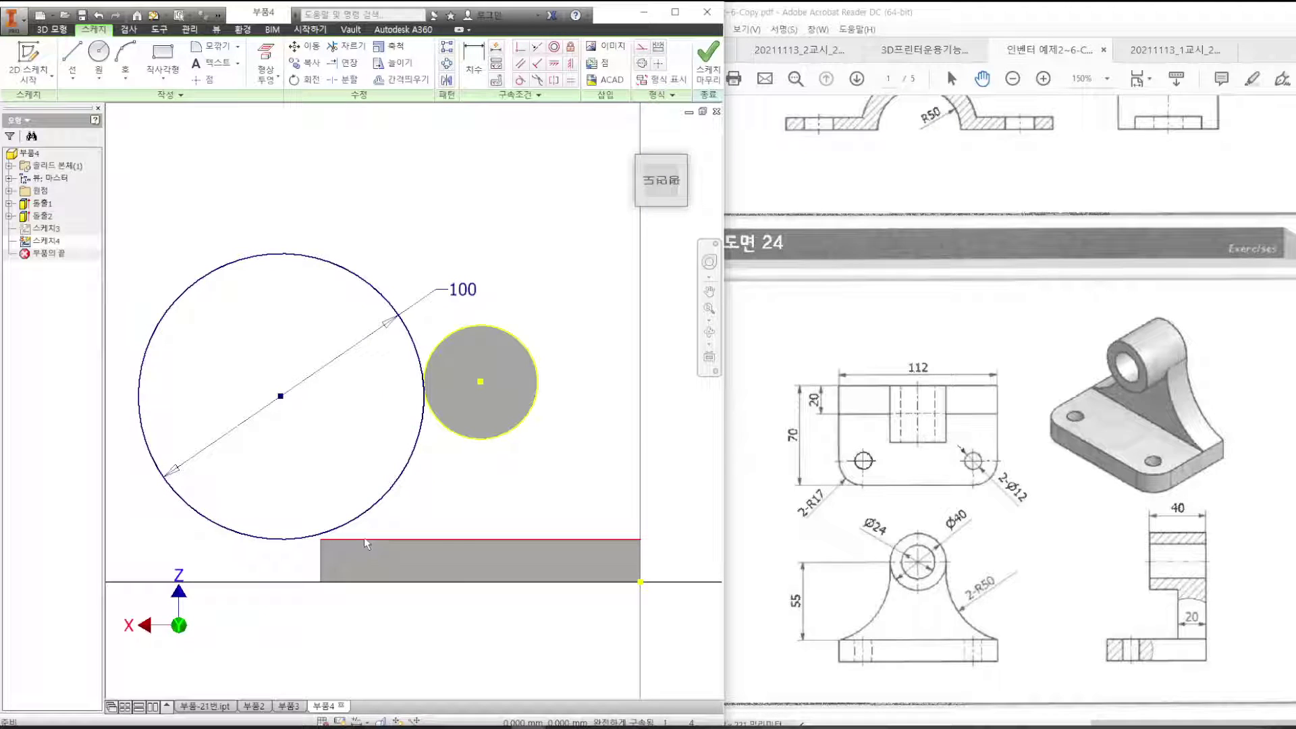
{"action": "right_click", "coordinate": [366, 544]}
{"action": "key", "text": "Escape"}
{"action": "scroll", "coordinate": [351, 540], "scroll_direction": "up", "scroll_amount": 3}
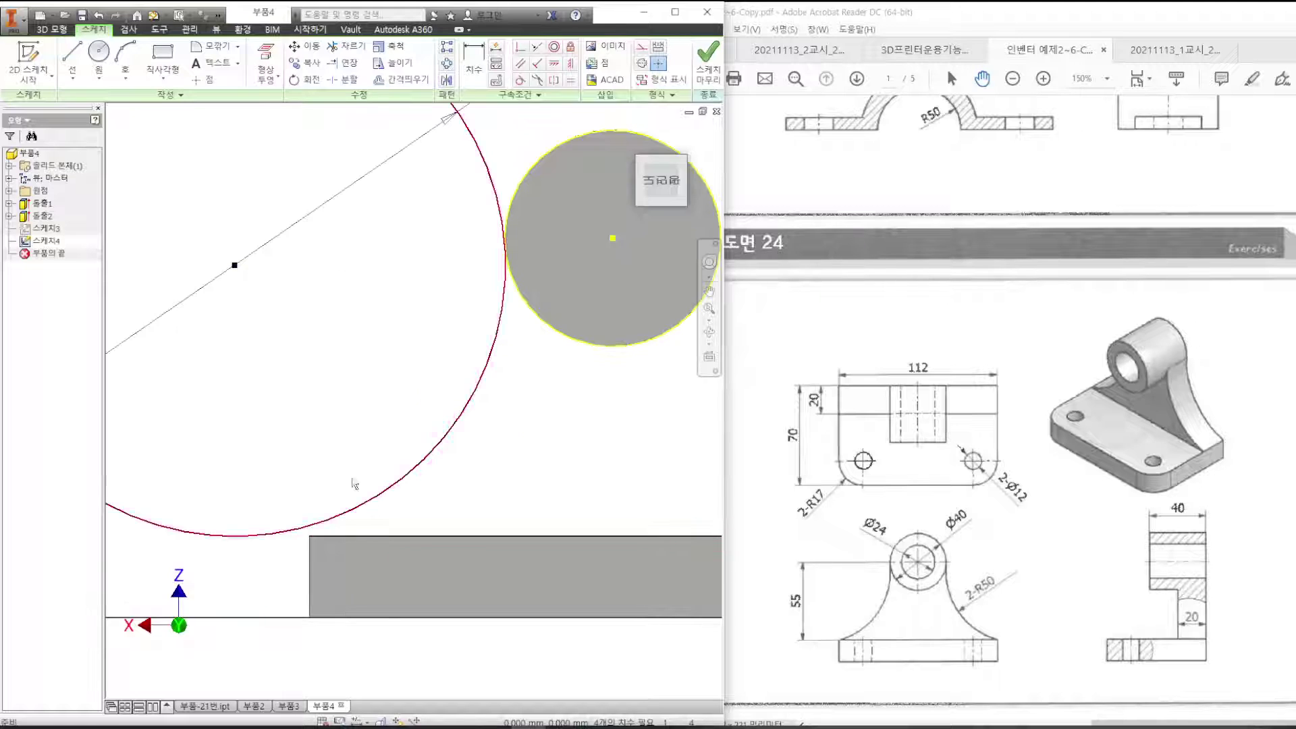
{"action": "left_click", "coordinate": [496, 63]}
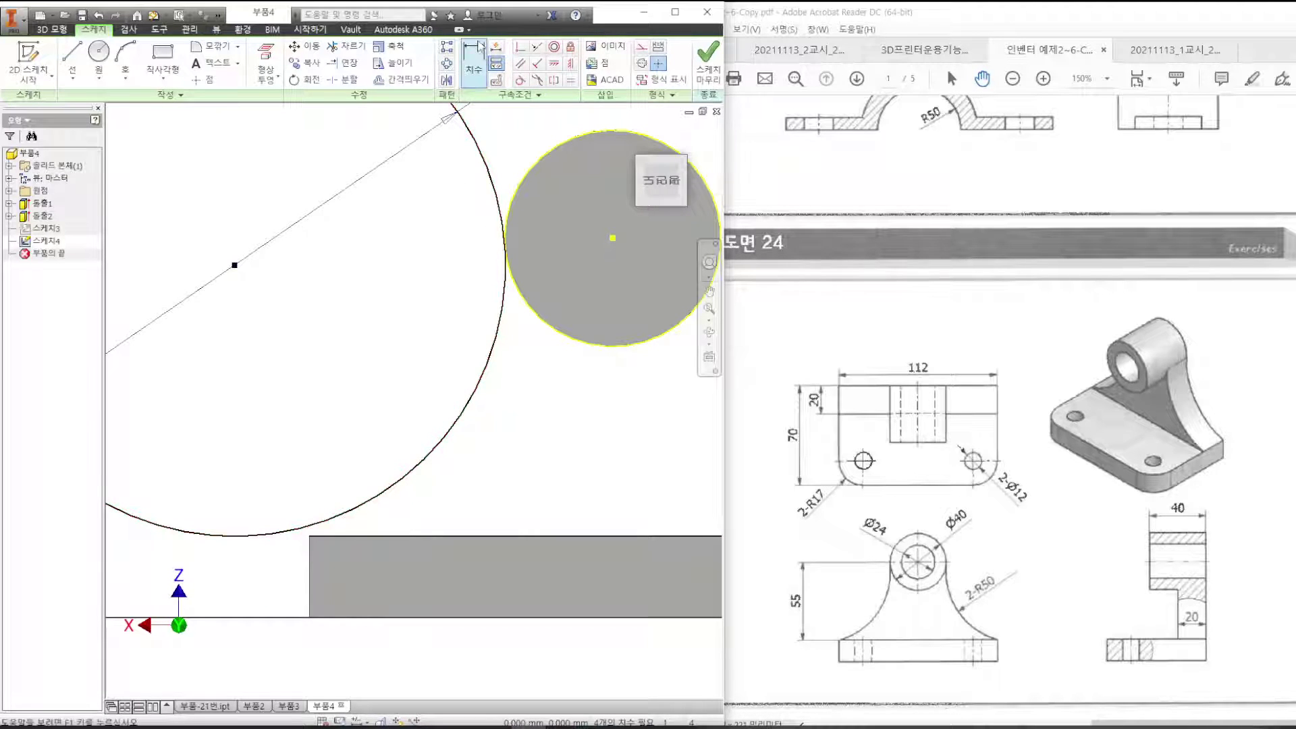
{"action": "left_click", "coordinate": [521, 47]}
{"action": "left_click", "coordinate": [336, 517]}
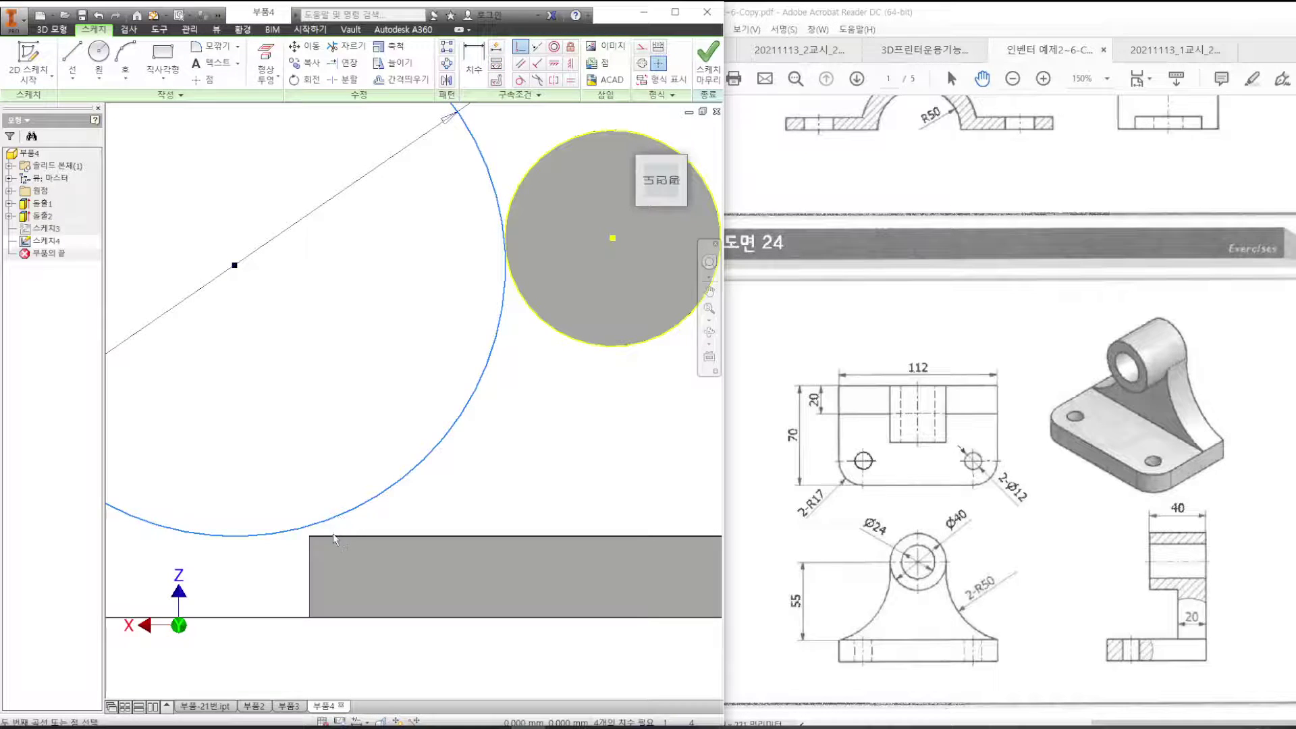
{"action": "left_click", "coordinate": [520, 79]}
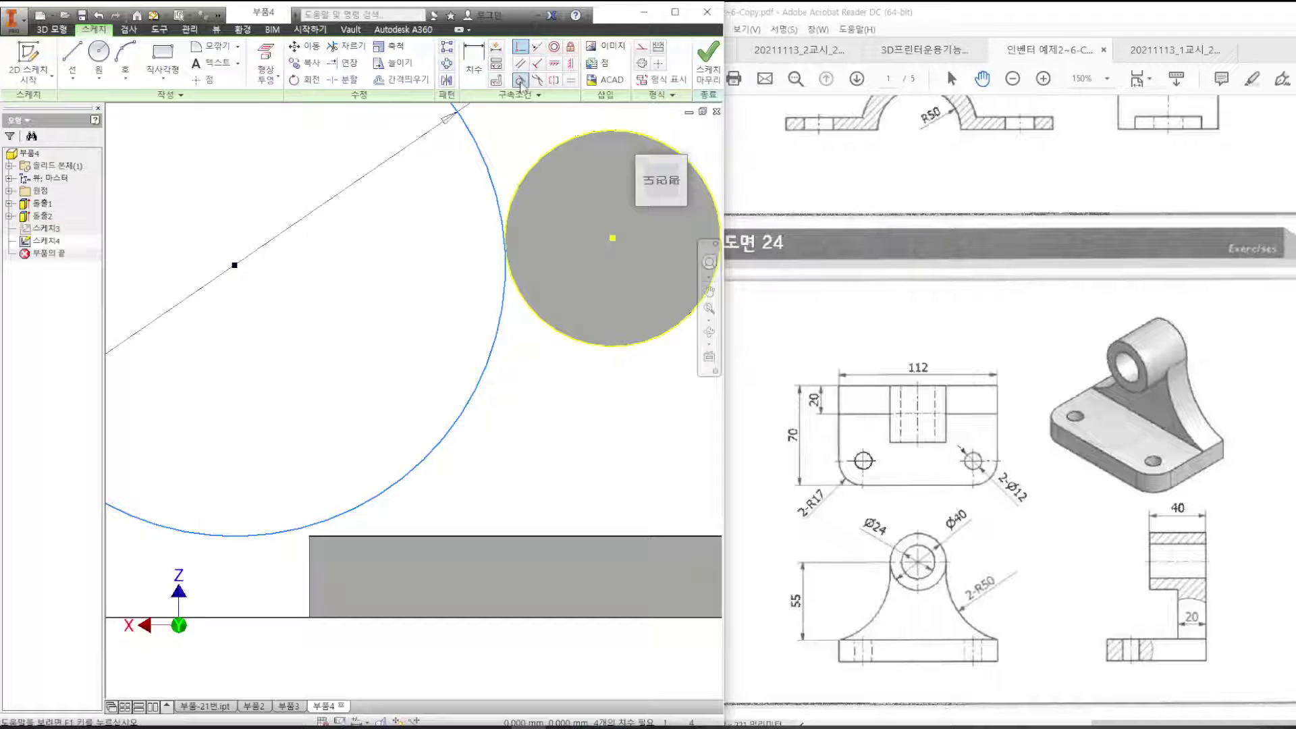
{"action": "left_click", "coordinate": [337, 519]}
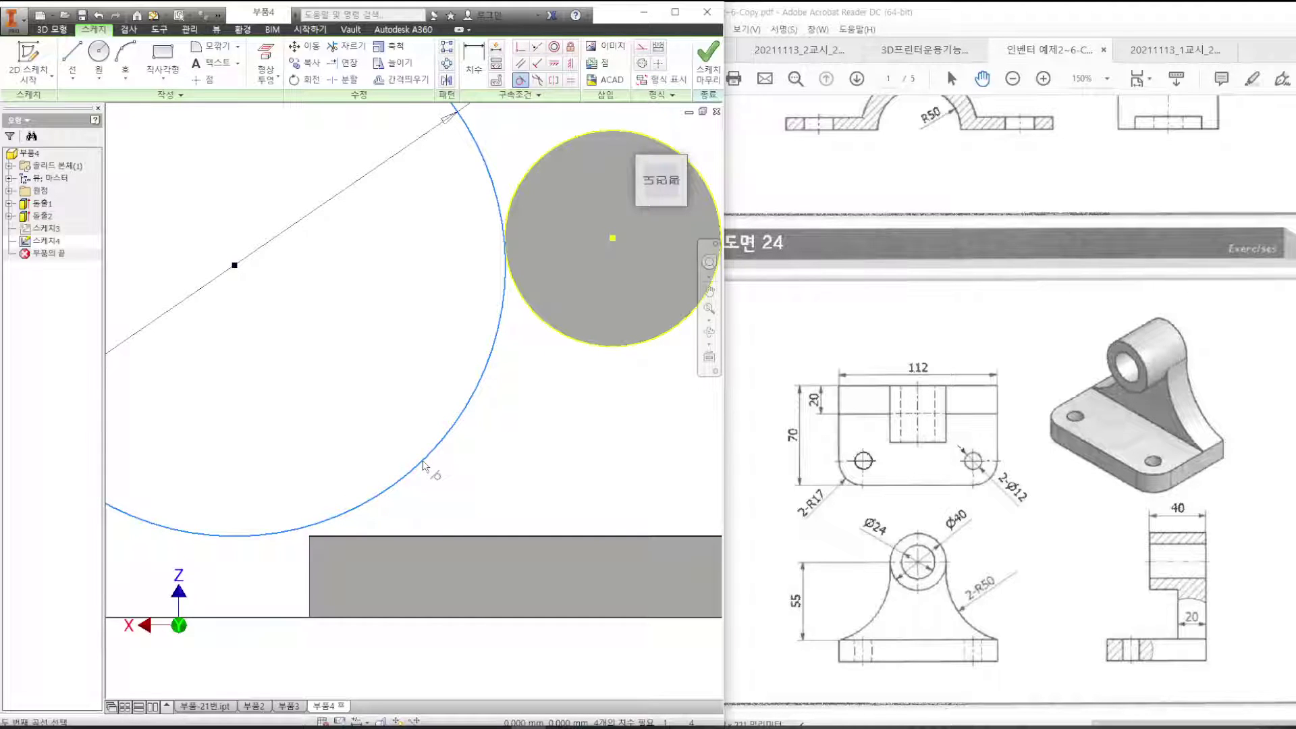
{"action": "scroll", "coordinate": [423, 462], "scroll_direction": "down", "scroll_amount": 3}
{"action": "key", "text": "Escape"}
{"action": "key", "text": "space"}
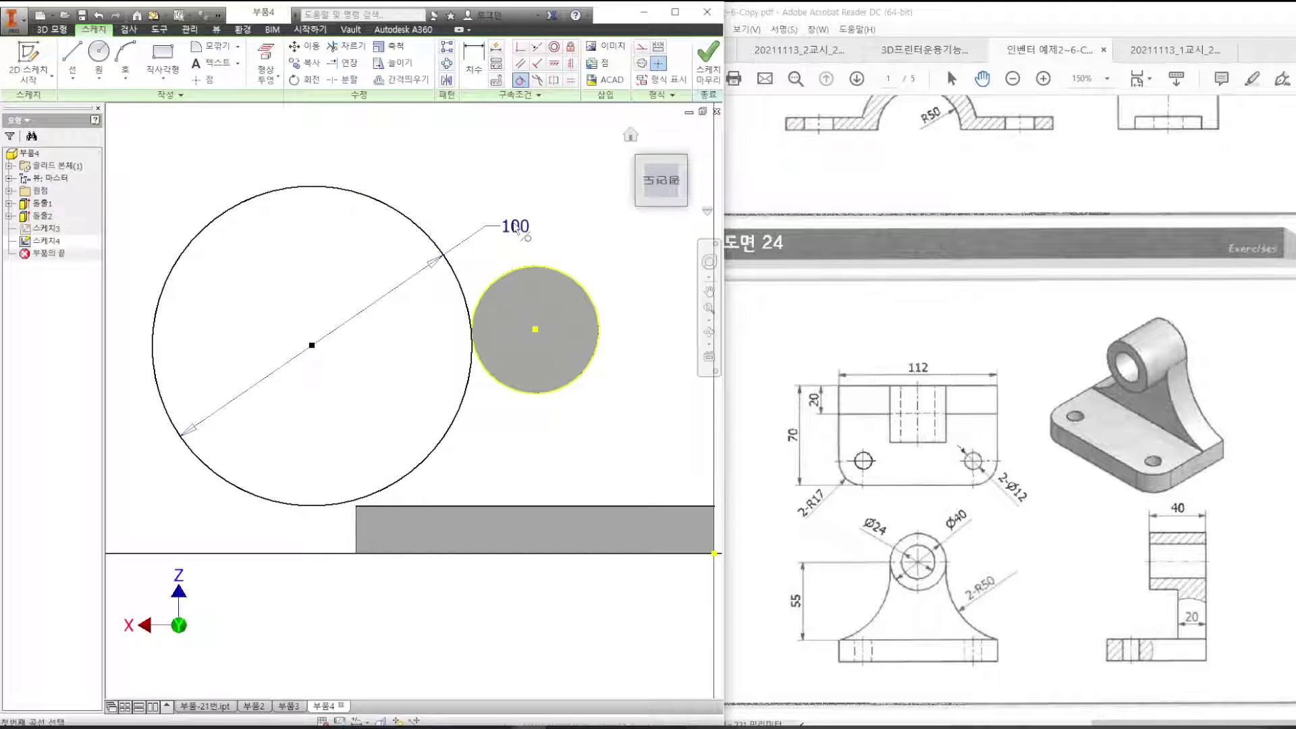
{"action": "key", "text": "Escape"}
Delete the large circle with its diameter dimension and break the link of the cylinder's projected outline.
{"action": "left_click", "coordinate": [518, 228]}
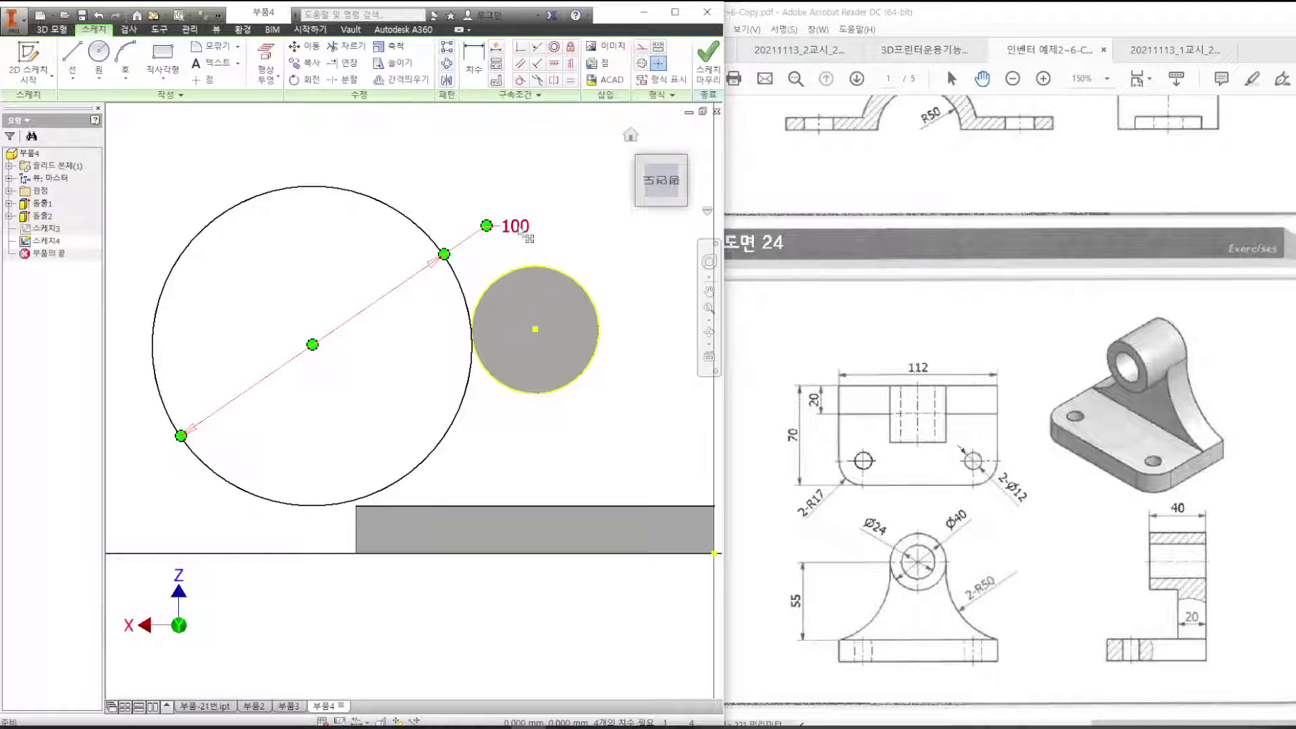
{"action": "left_click", "coordinate": [426, 232]}
{"action": "key", "text": "Delete"}
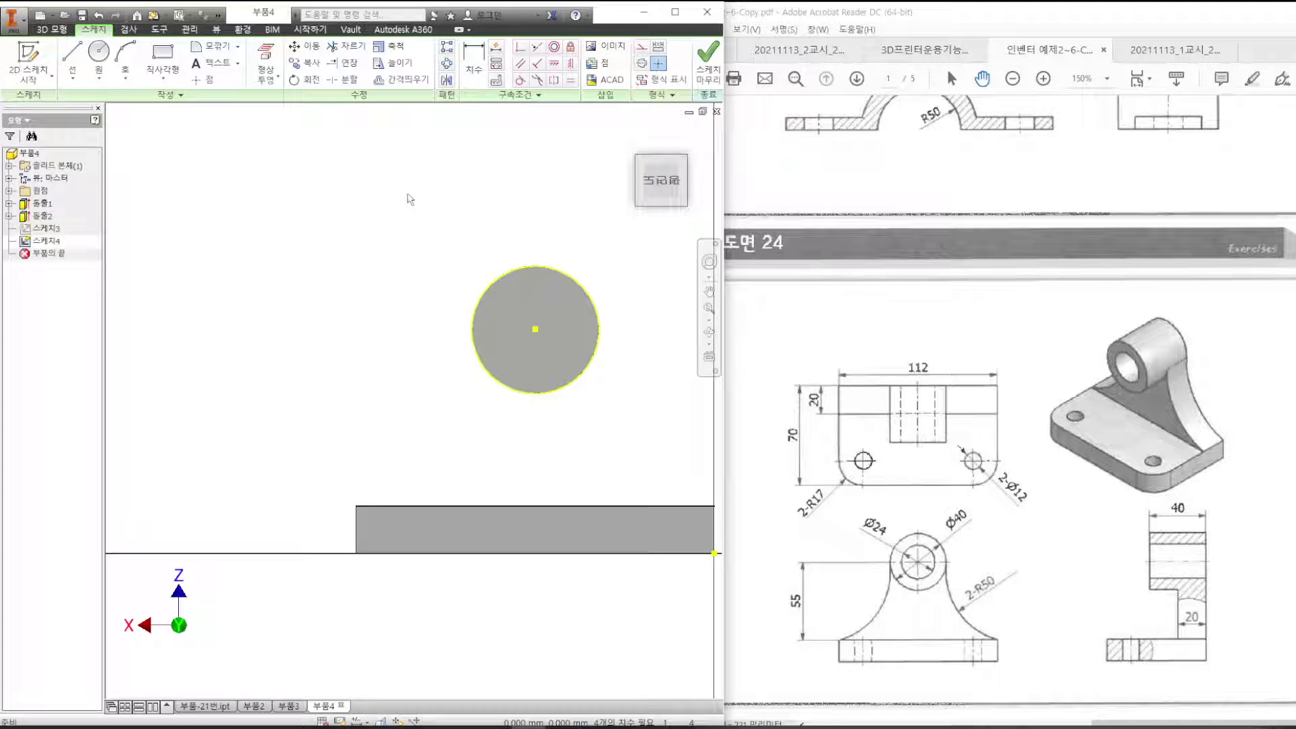
{"action": "right_click", "coordinate": [485, 291]}
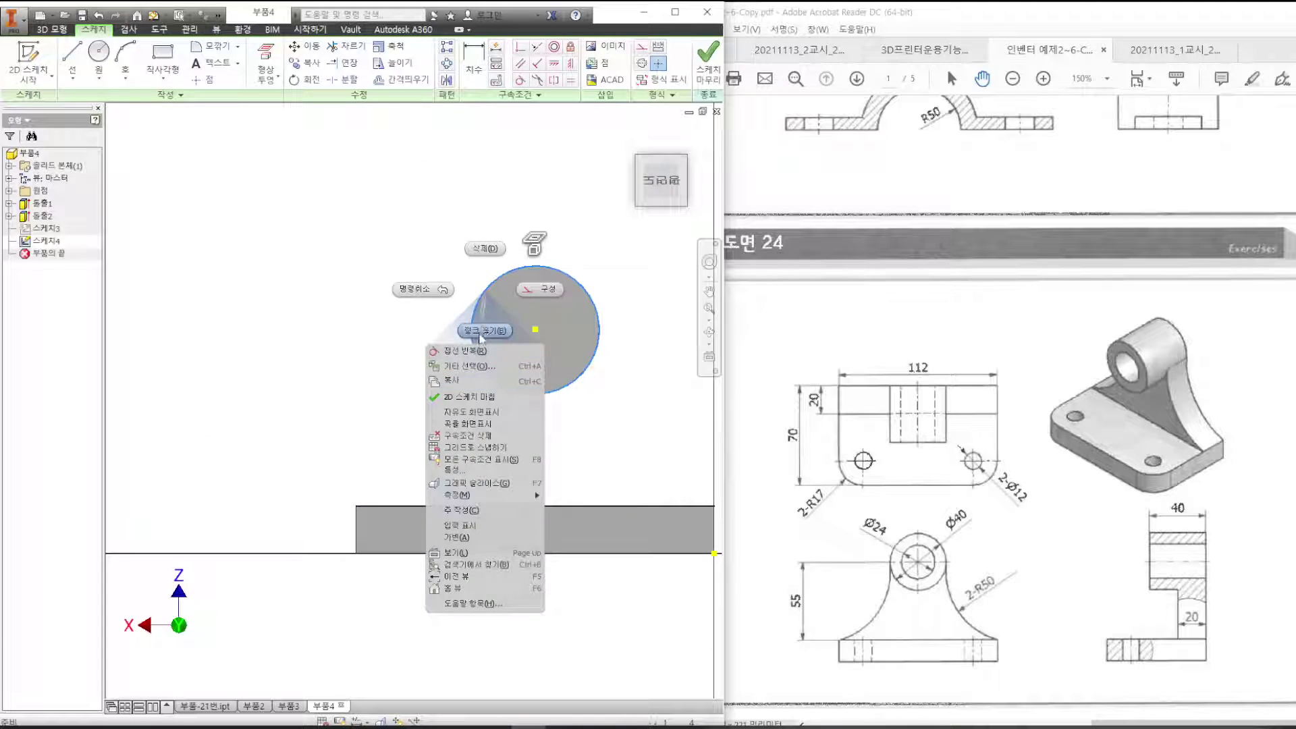
{"action": "left_click", "coordinate": [313, 337]}
Draw a circle with a radius of about 44 mm beside the cylinder and above the plate's end.
{"action": "key", "text": "c"}
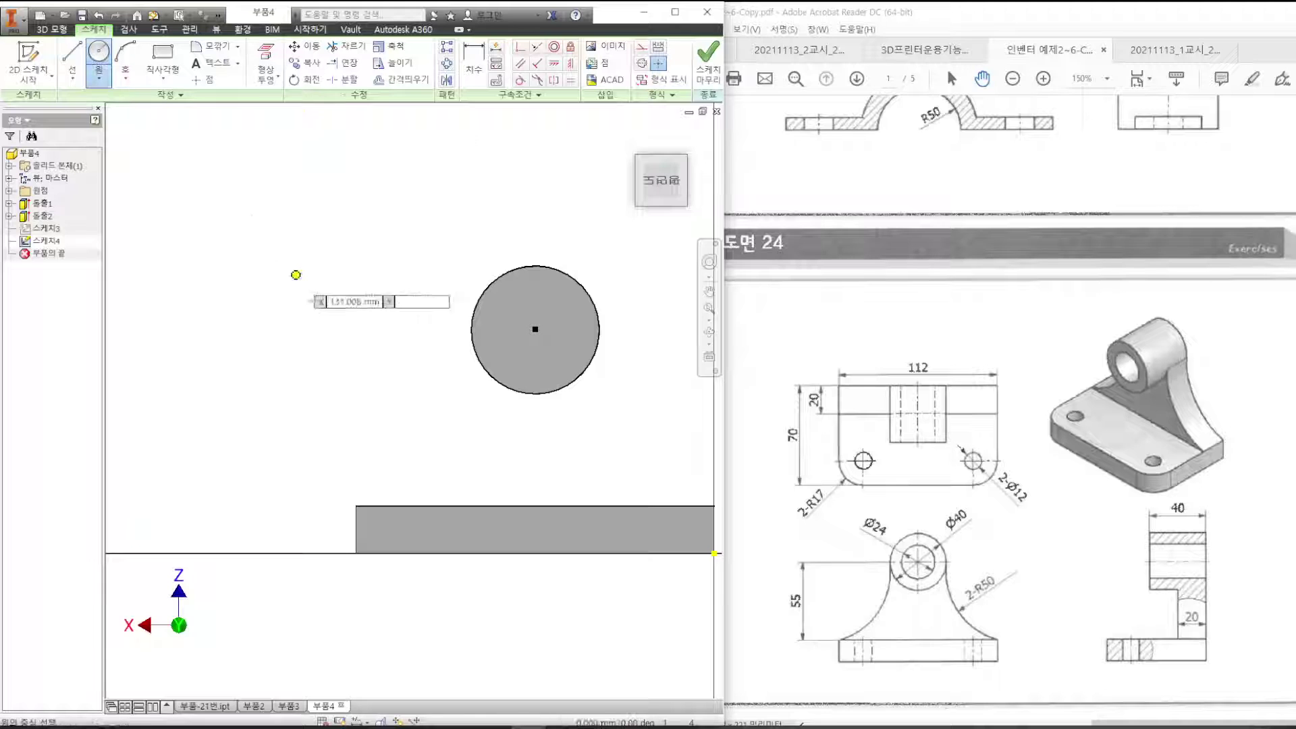
{"action": "left_click", "coordinate": [297, 344]}
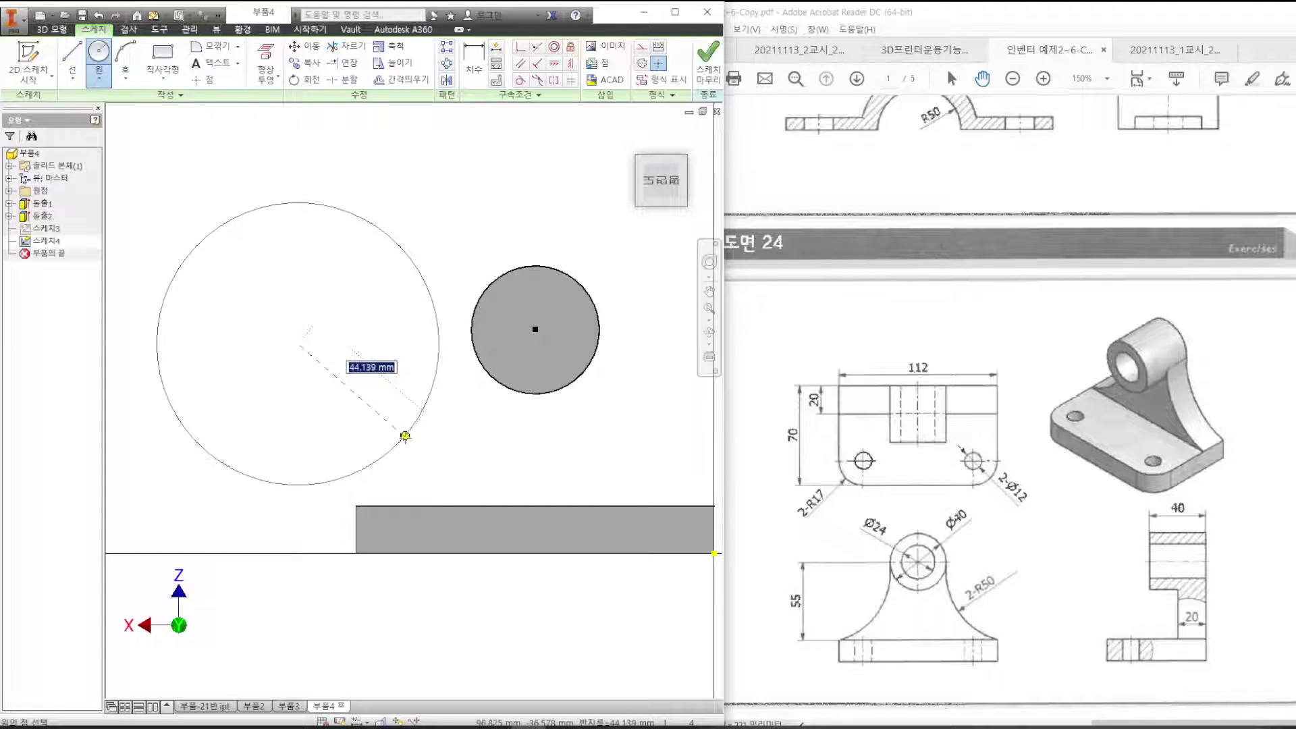
{"action": "left_click", "coordinate": [406, 436]}
Make the new large circle tangent to the cylinder's outline and to the plate's upper edge.
{"action": "left_click", "coordinate": [519, 80]}
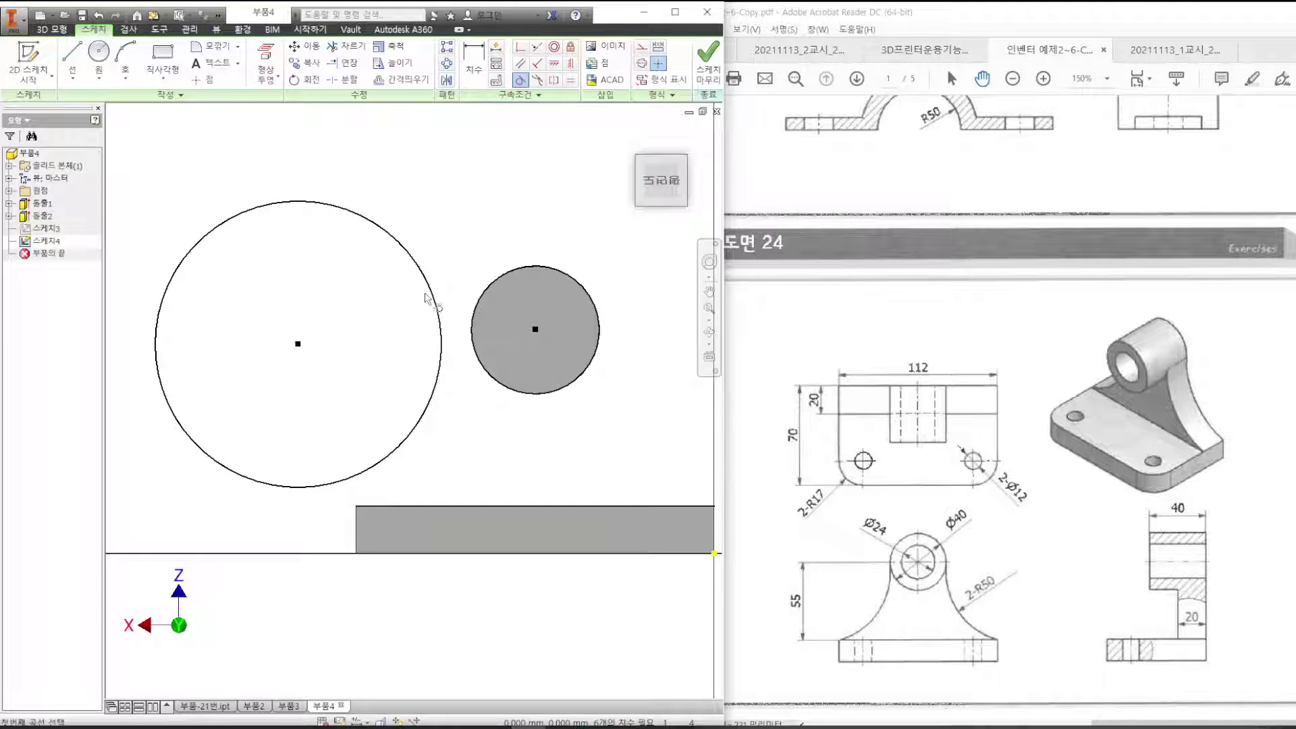
{"action": "left_click", "coordinate": [429, 291]}
{"action": "left_click", "coordinate": [478, 314]}
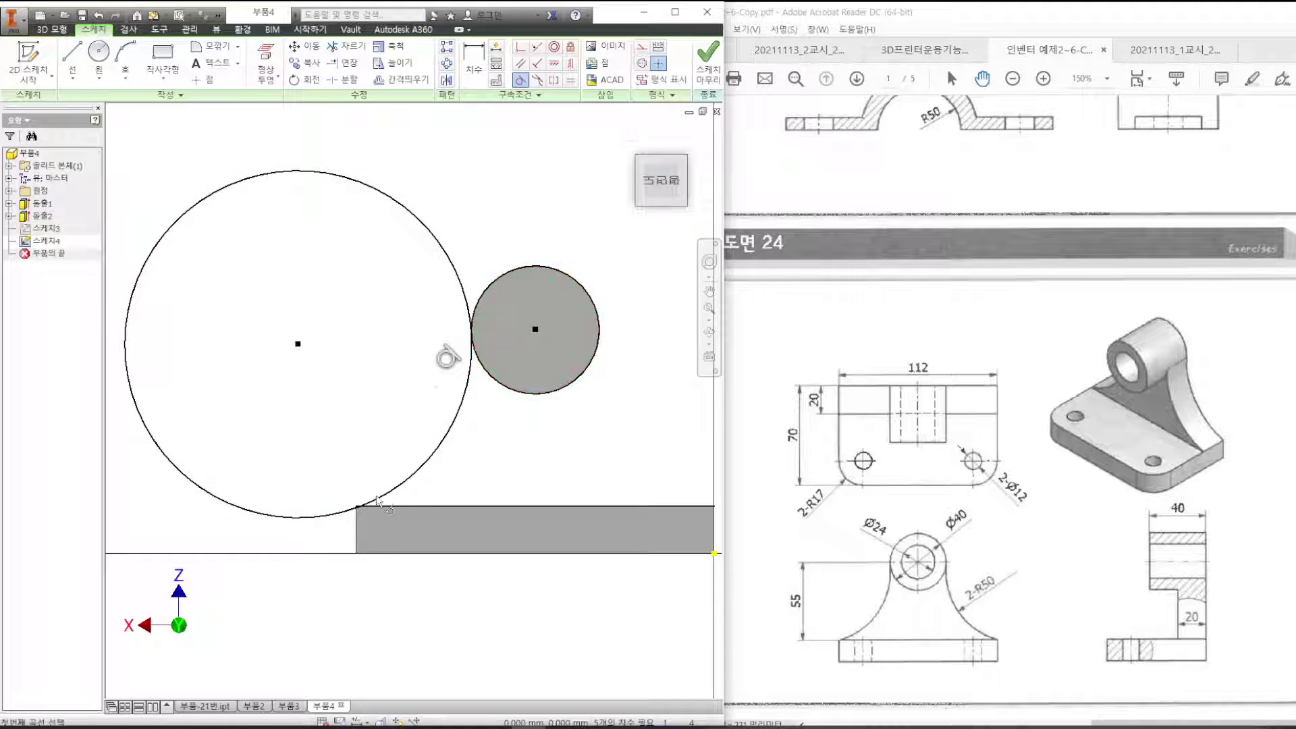
{"action": "left_click", "coordinate": [382, 500]}
{"action": "left_click", "coordinate": [393, 507]}
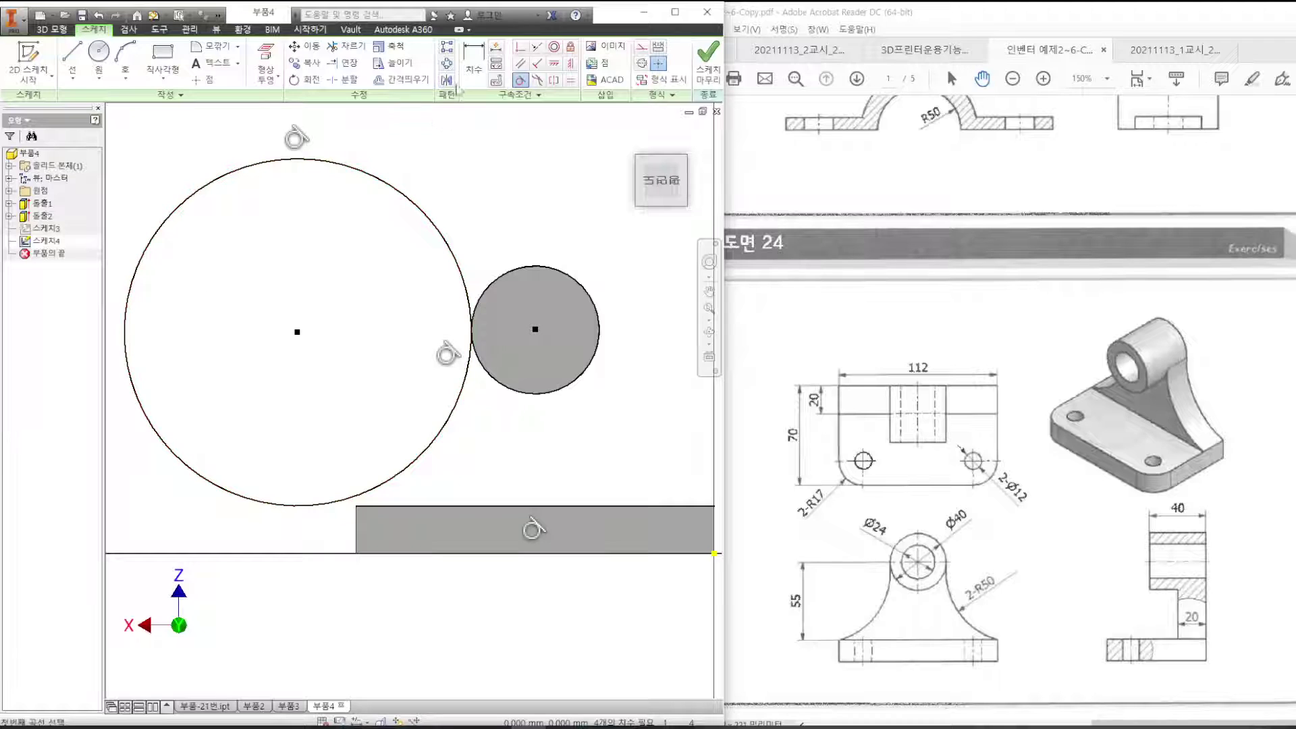
{"action": "key", "text": "Escape"}
Dimension the large circle's diameter as 100 mm.
{"action": "key", "text": "d"}
{"action": "left_click", "coordinate": [436, 226]}
{"action": "left_click", "coordinate": [461, 200]}
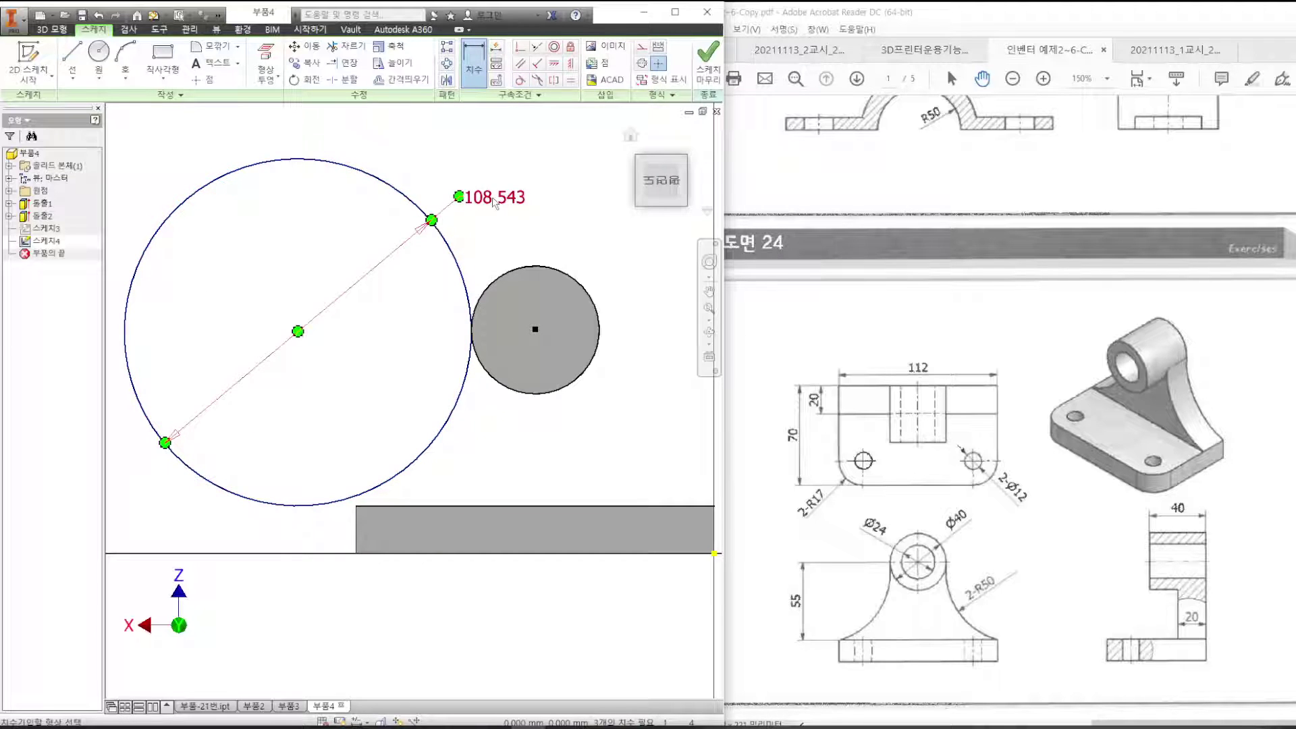
{"action": "type", "text": "100"}
{"action": "key", "text": "Return"}
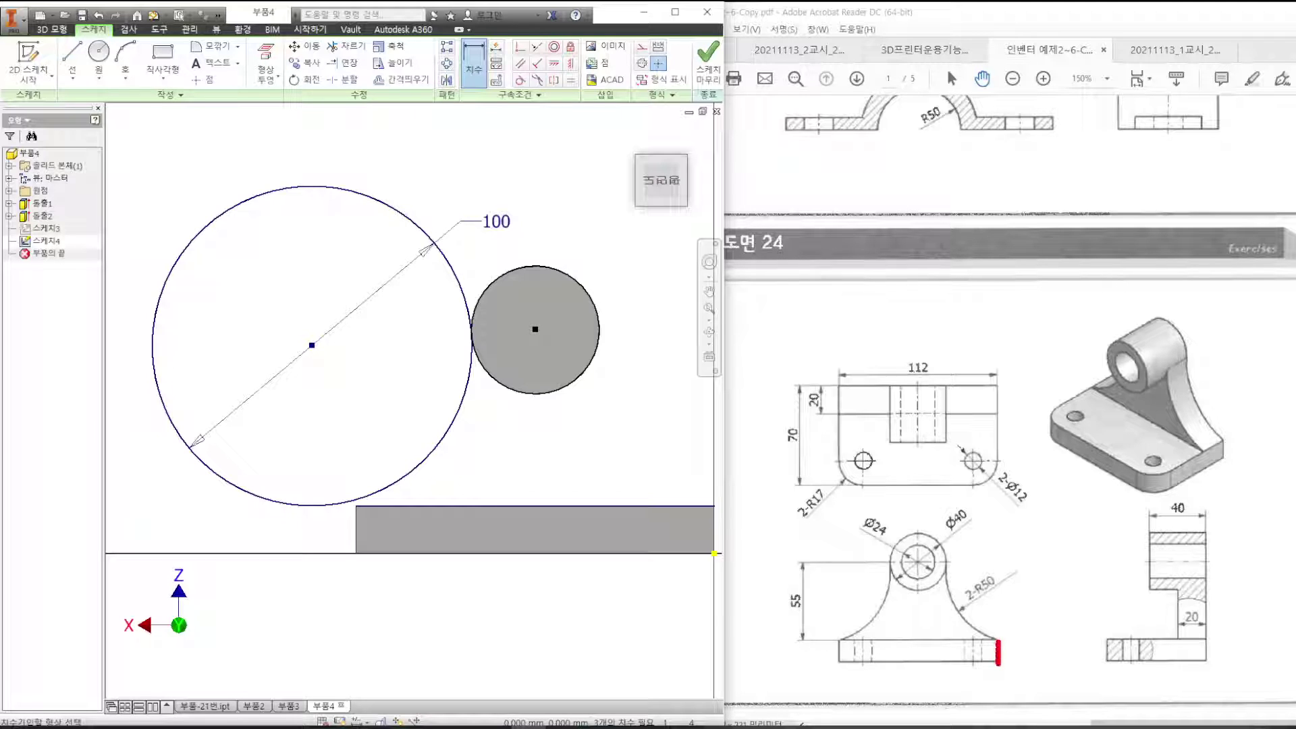
{"action": "key", "text": "Escape"}
{"action": "key", "text": "Escape"}
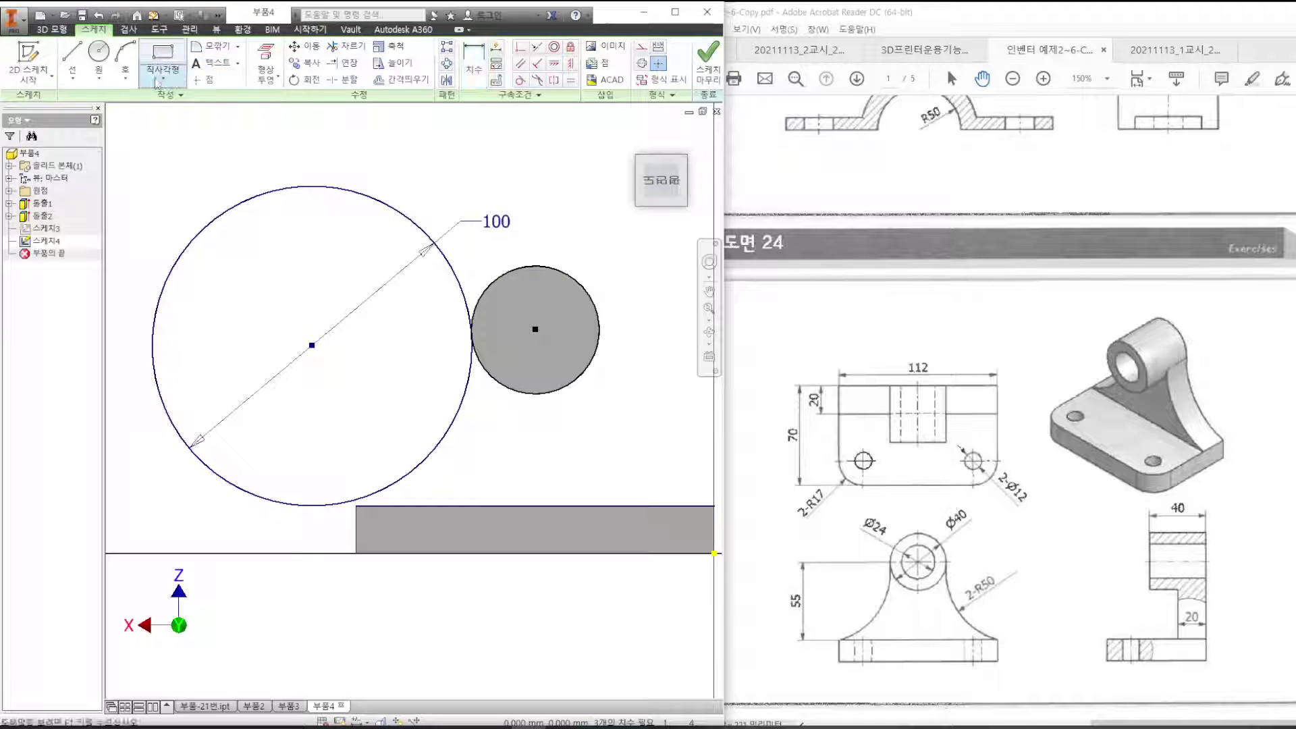
{"action": "left_click_drag", "start_coordinate": [976, 637], "coordinate": [1068, 637]}
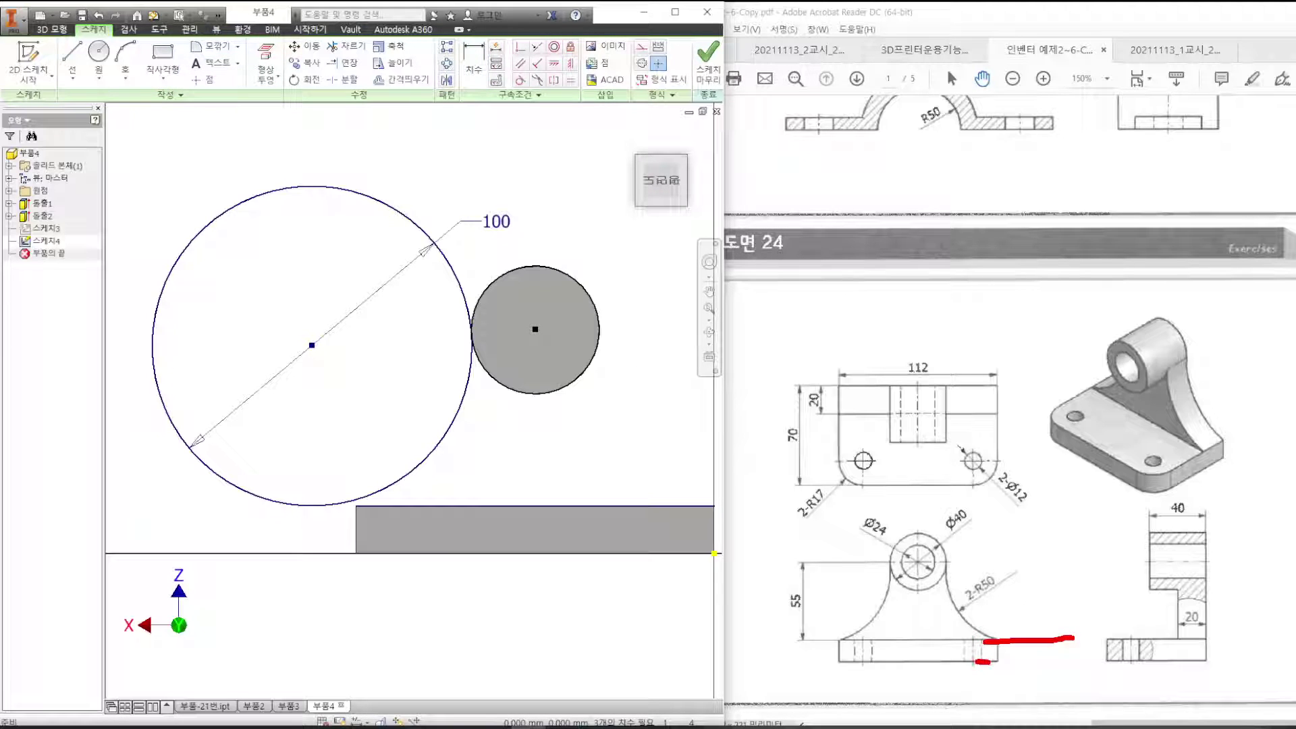
{"action": "left_click", "coordinate": [475, 66]}
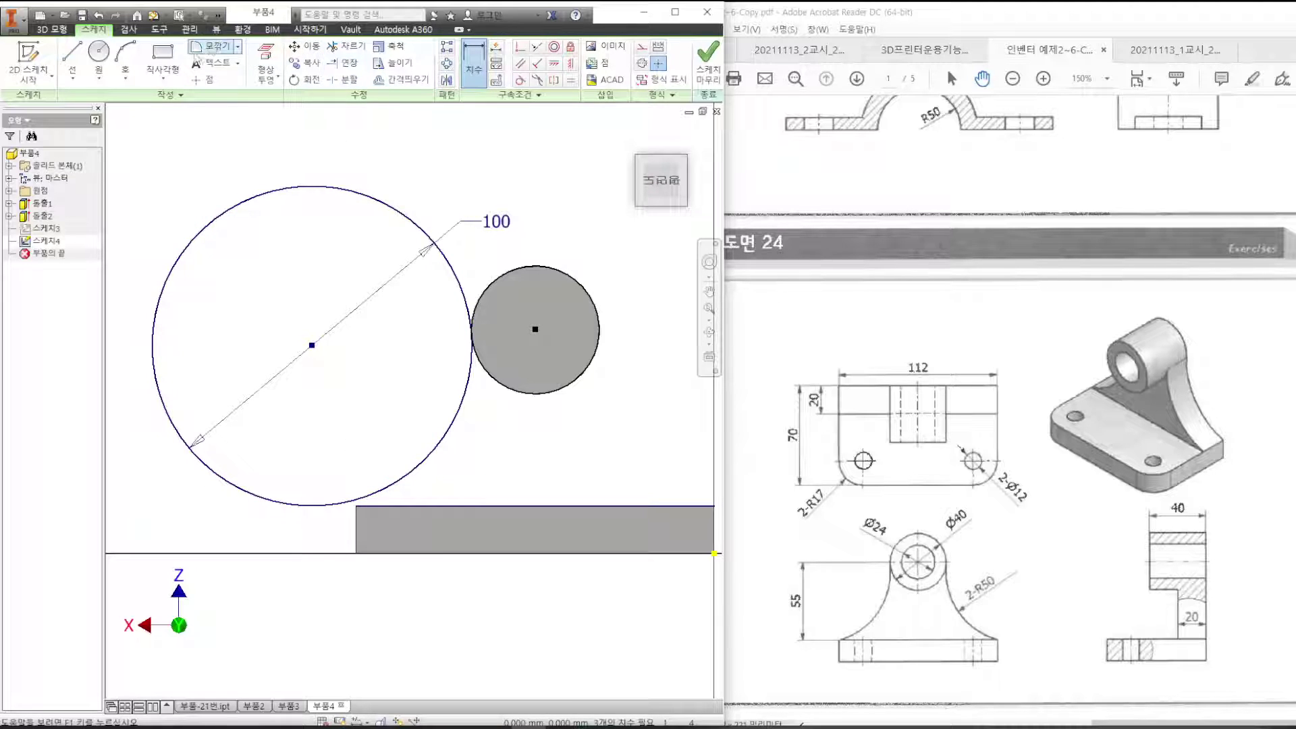
{"action": "left_click", "coordinate": [73, 54]}
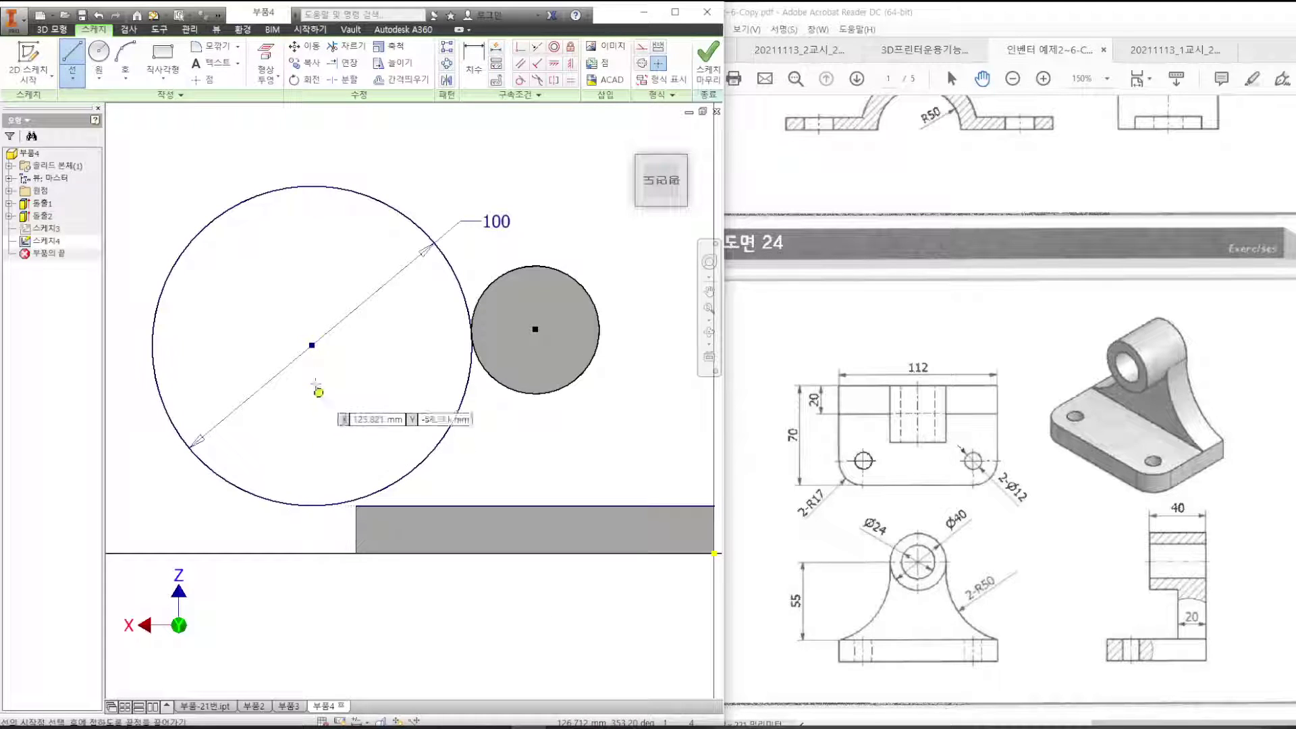
{"action": "left_click", "coordinate": [309, 506]}
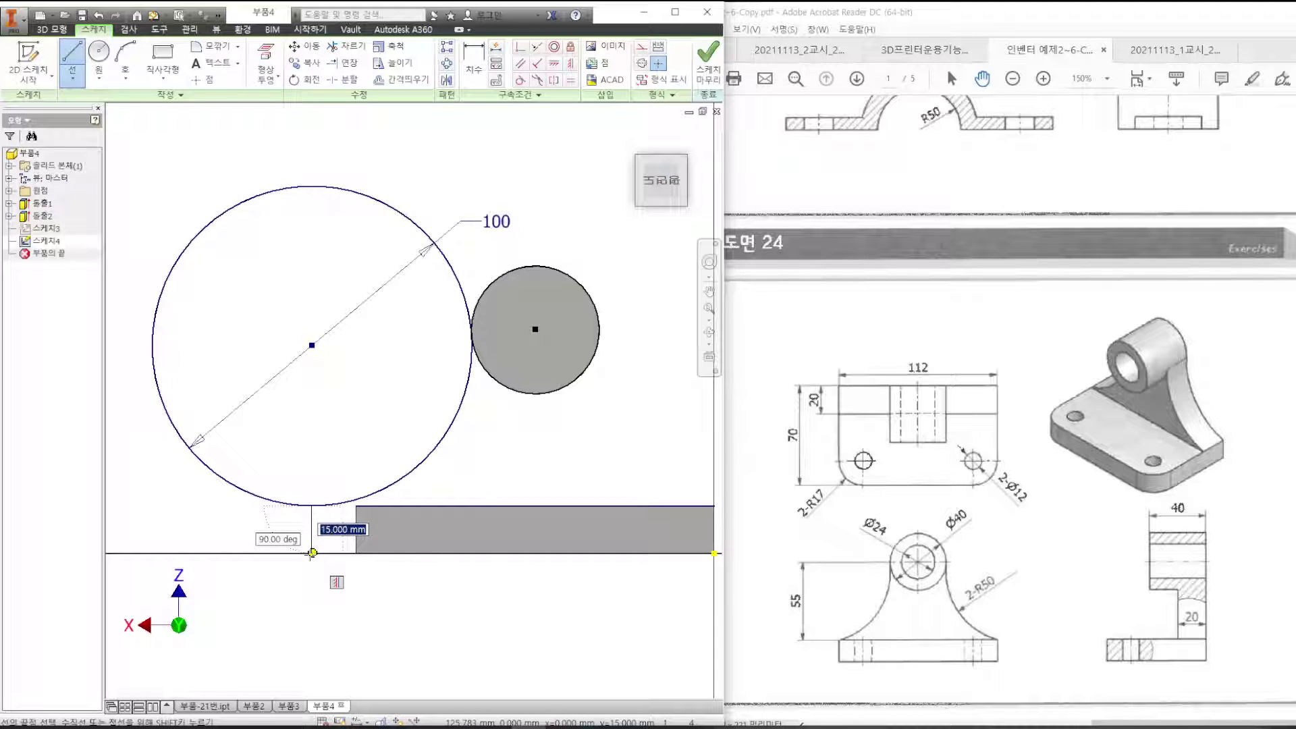
{"action": "scroll", "coordinate": [373, 551], "scroll_direction": "down", "scroll_amount": 5}
{"action": "key", "text": "Escape"}
Trim the part of the vertical centre line above the cylinder and finish the web sketch.
{"action": "scroll", "coordinate": [451, 552], "scroll_direction": "up", "scroll_amount": 6}
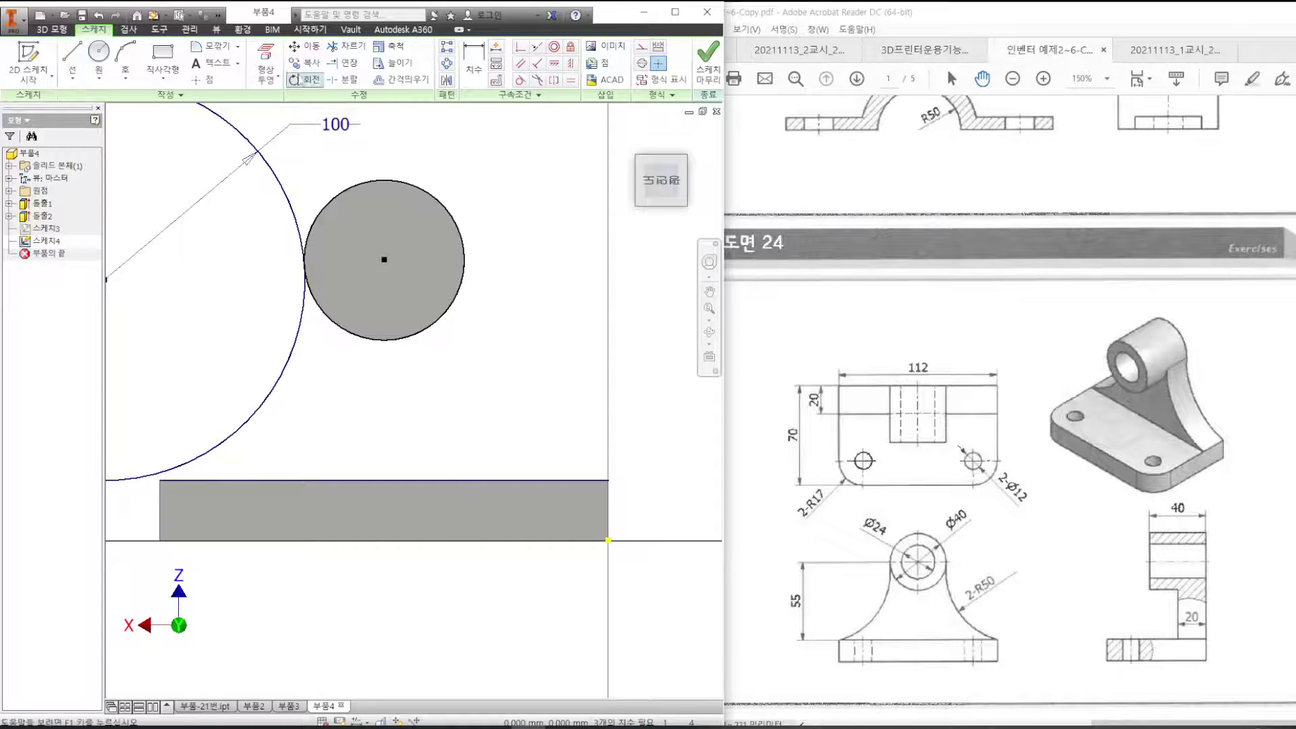
{"action": "left_click", "coordinate": [473, 64]}
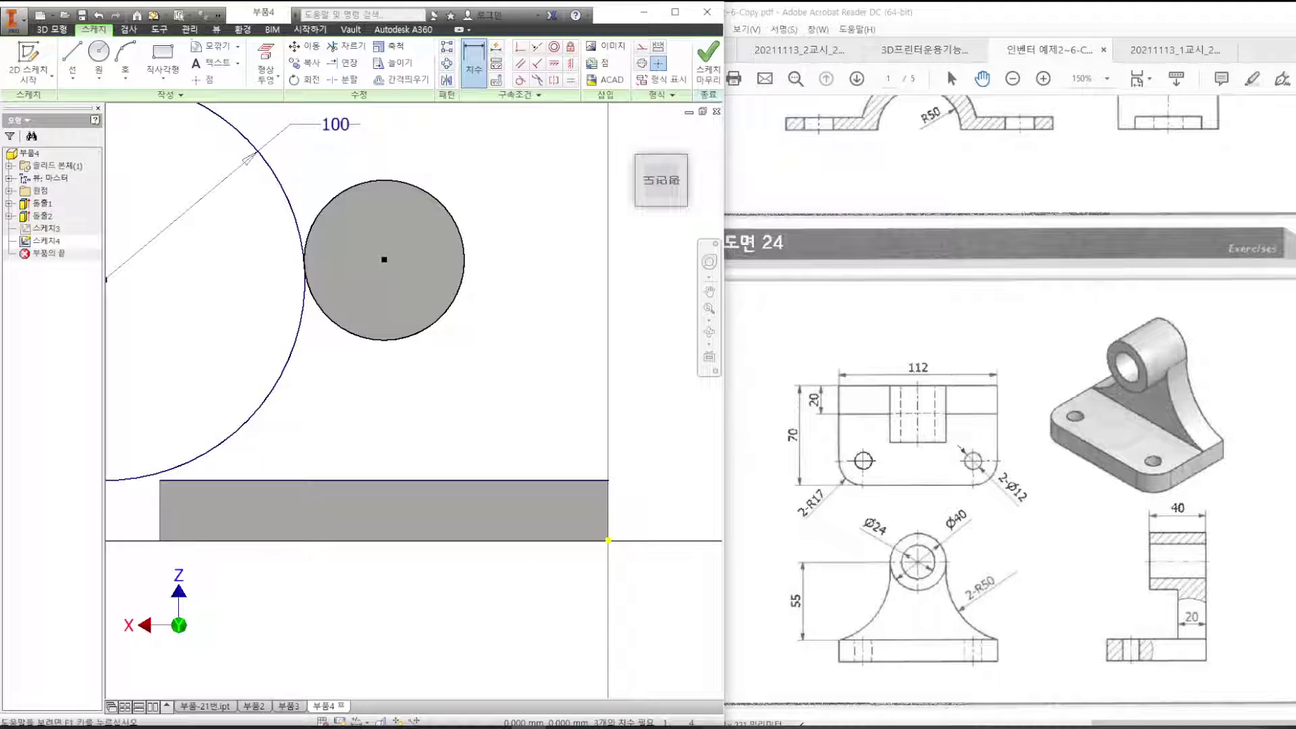
{"action": "left_click", "coordinate": [265, 65]}
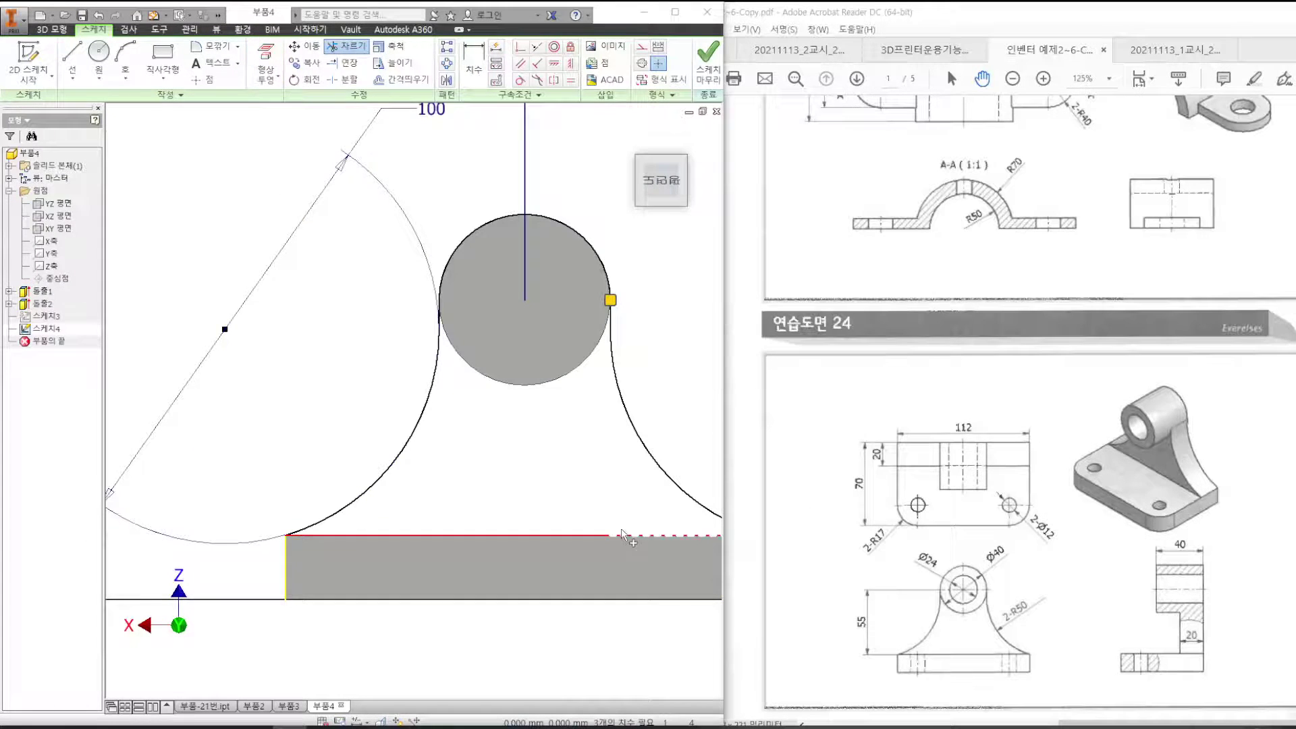
{"action": "scroll", "coordinate": [388, 537], "scroll_direction": "up", "scroll_amount": 3}
{"action": "scroll", "coordinate": [477, 537], "scroll_direction": "down", "scroll_amount": 4}
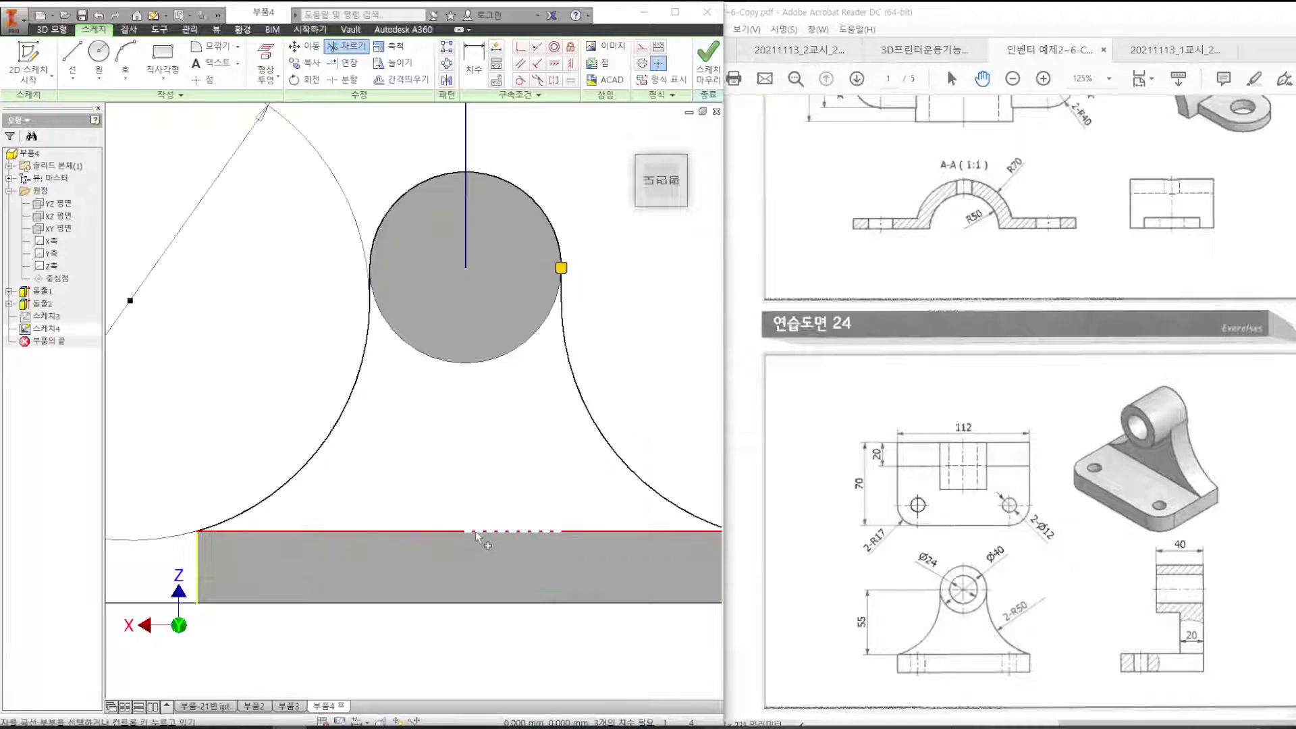
{"action": "scroll", "coordinate": [451, 536], "scroll_direction": "up", "scroll_amount": 3}
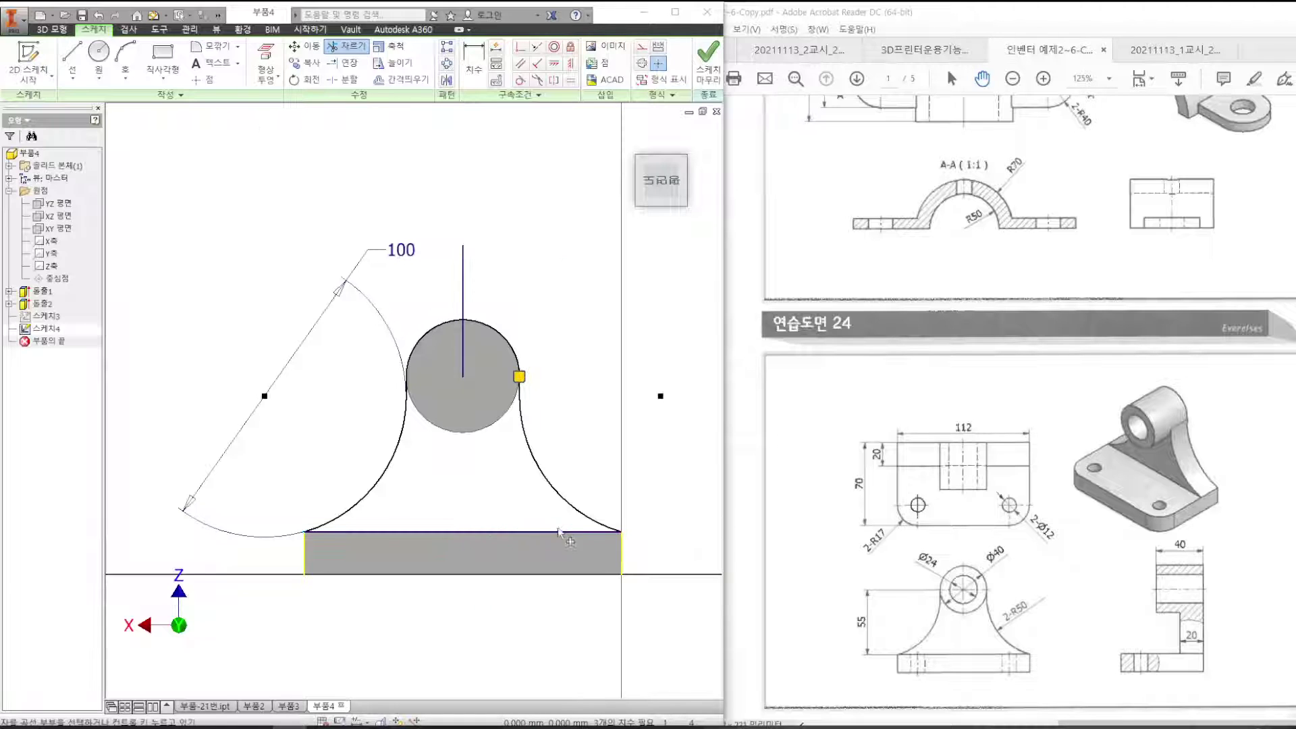
{"action": "left_click", "coordinate": [463, 291]}
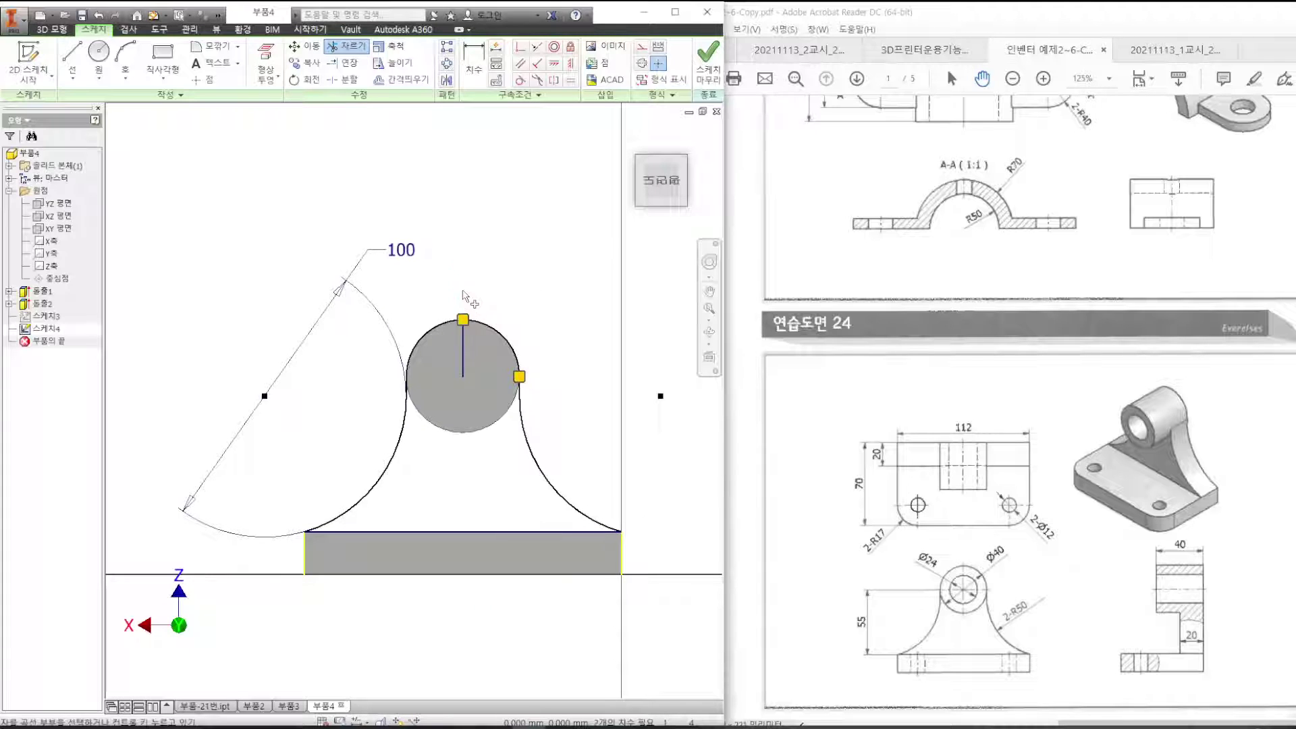
{"action": "left_click", "coordinate": [707, 64]}
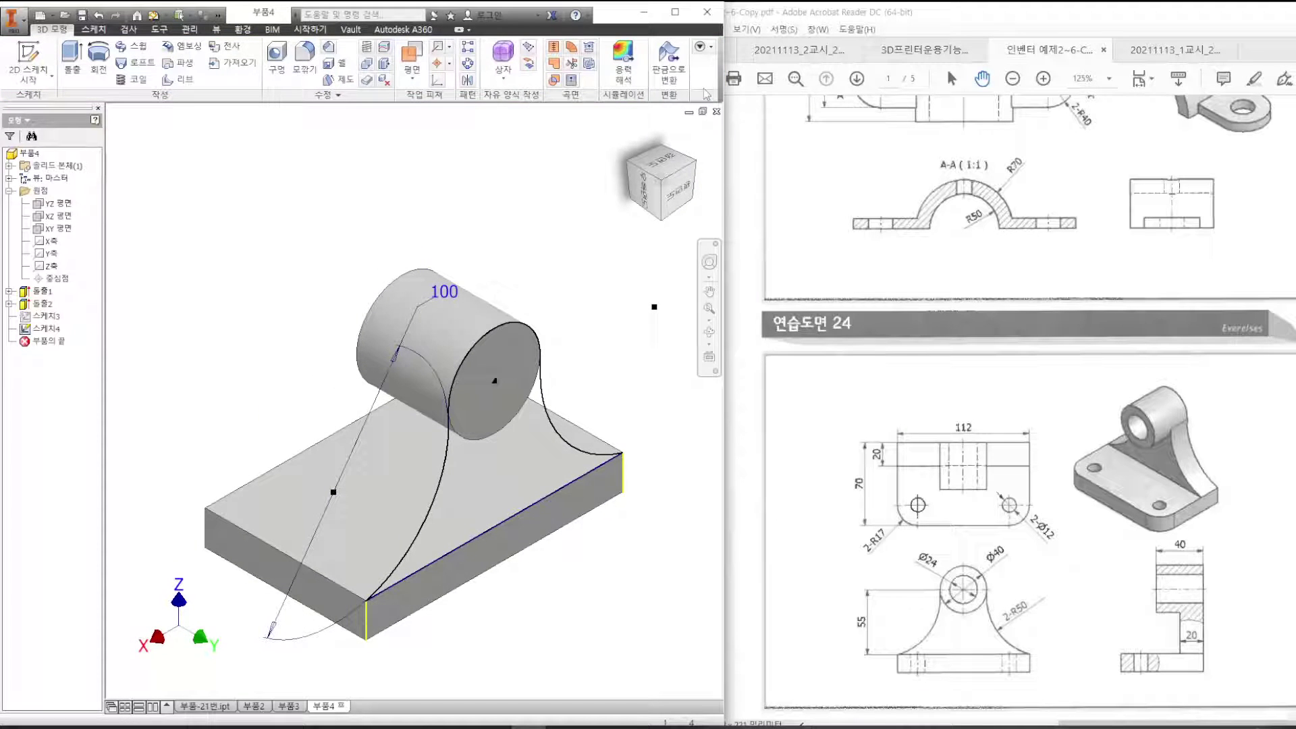
{"action": "left_click", "coordinate": [71, 61]}
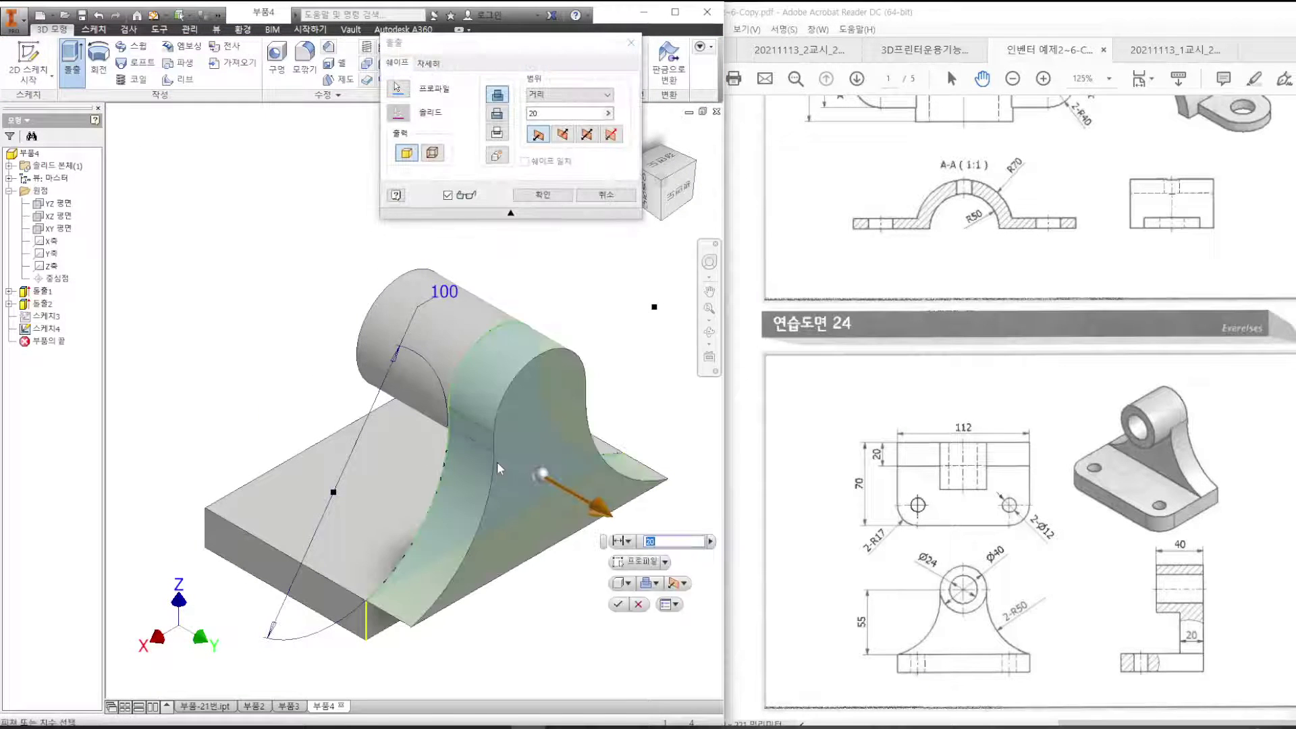
{"action": "key", "text": "Escape"}
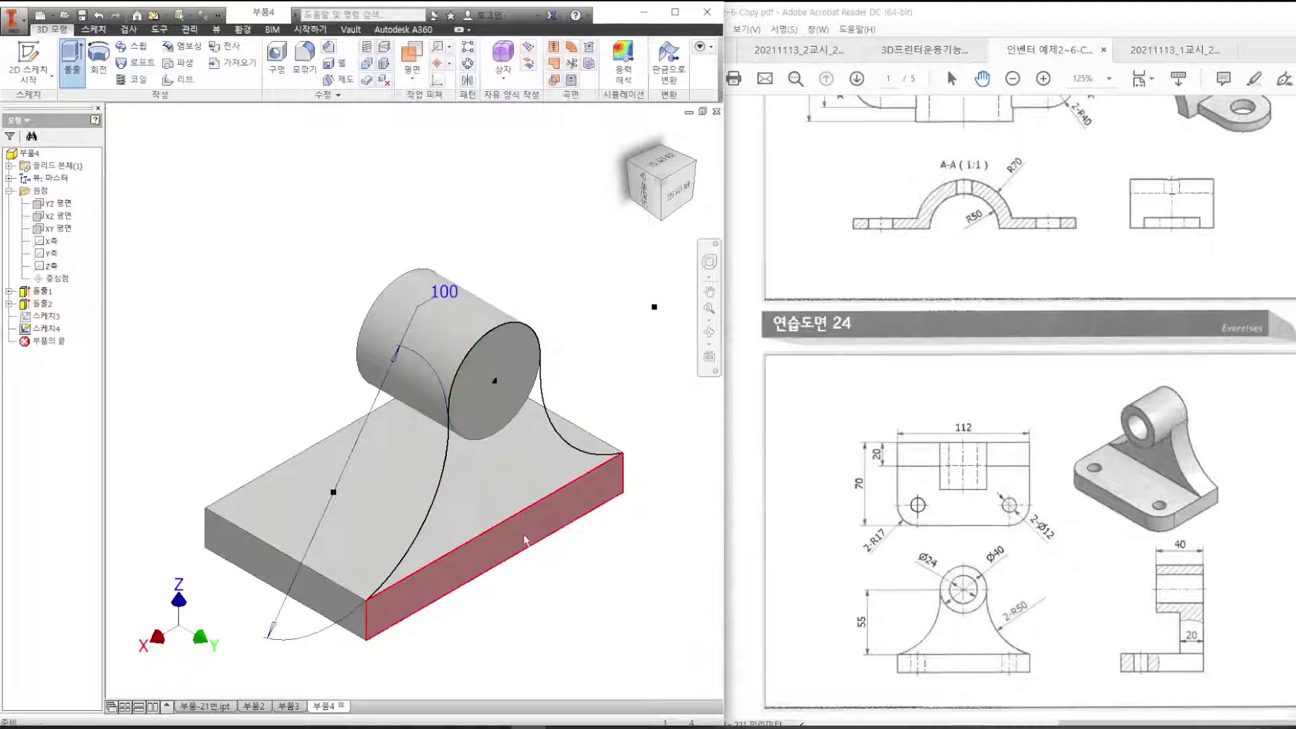
{"action": "left_click", "coordinate": [529, 545]}
{"action": "left_click", "coordinate": [595, 587]}
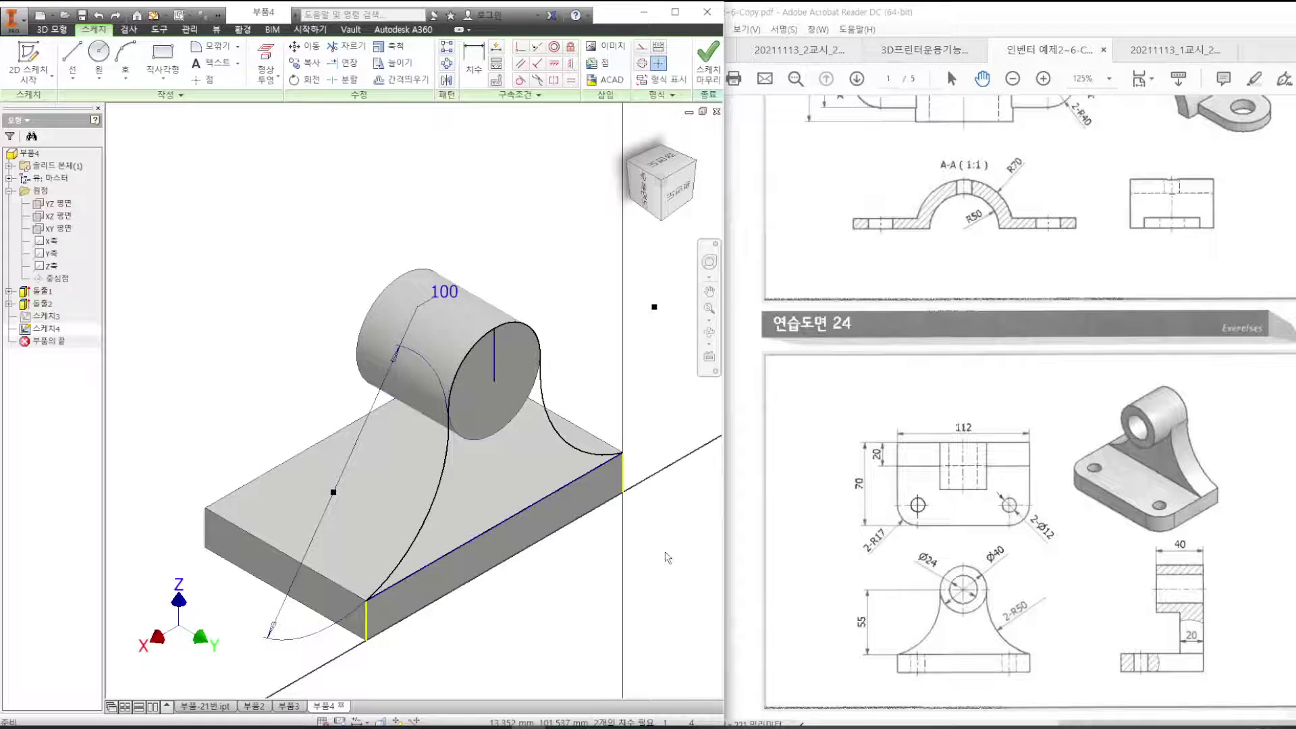
{"action": "left_click", "coordinate": [24, 329]}
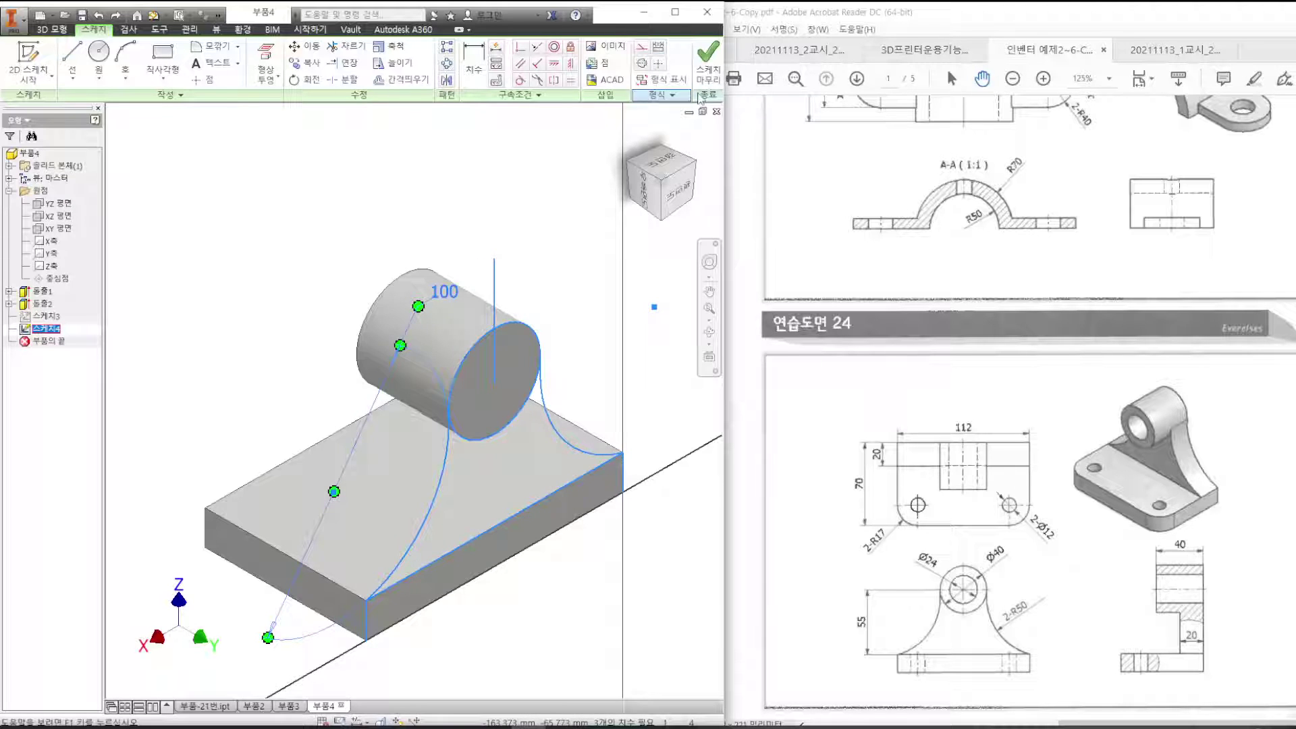
{"action": "left_click", "coordinate": [708, 60]}
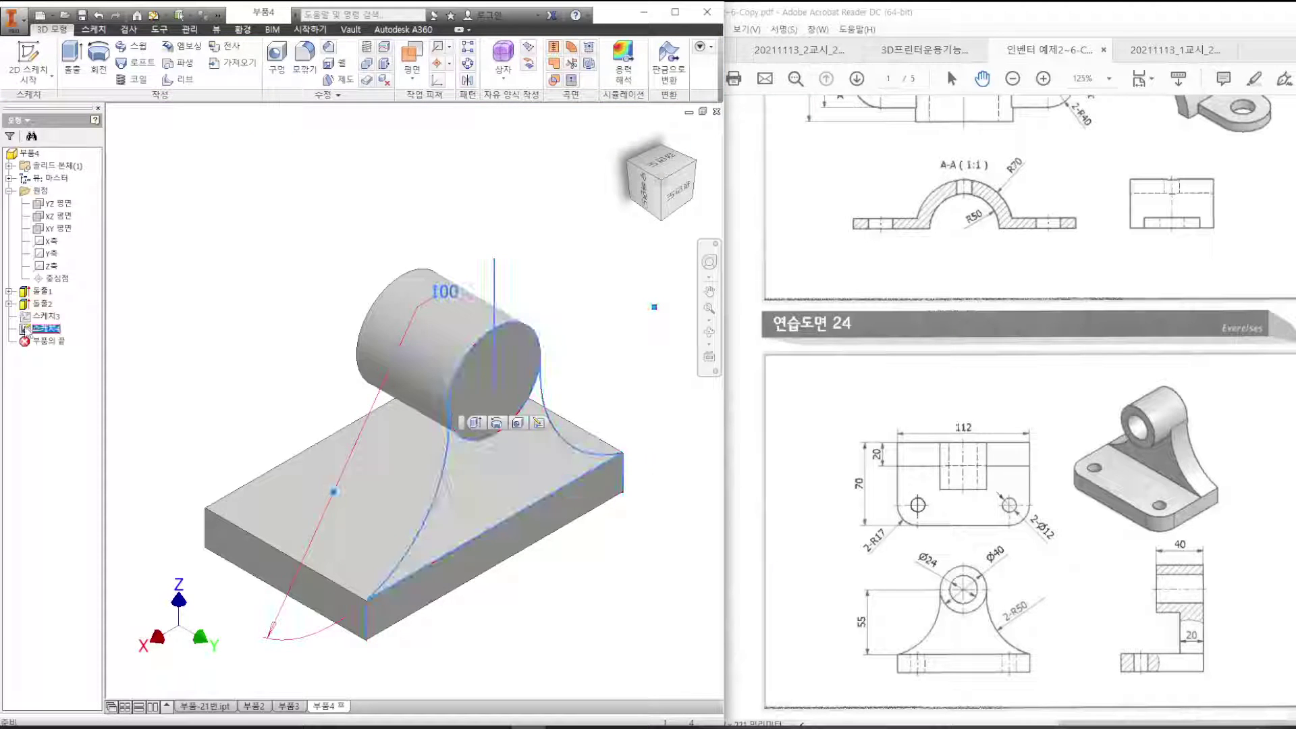
Reopen the web sketch, trim the upper half of the cylinder's outline and finish the sketch.
{"action": "double_click", "coordinate": [39, 331]}
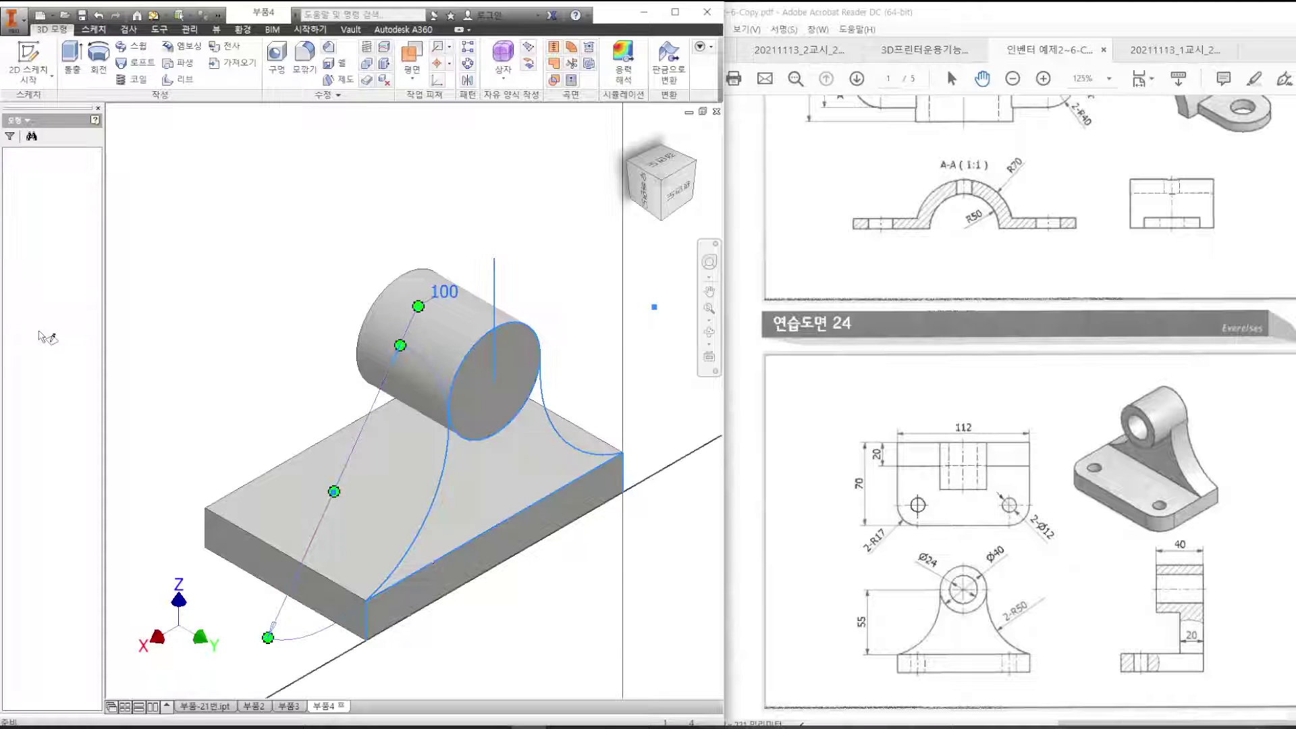
{"action": "key", "text": "l"}
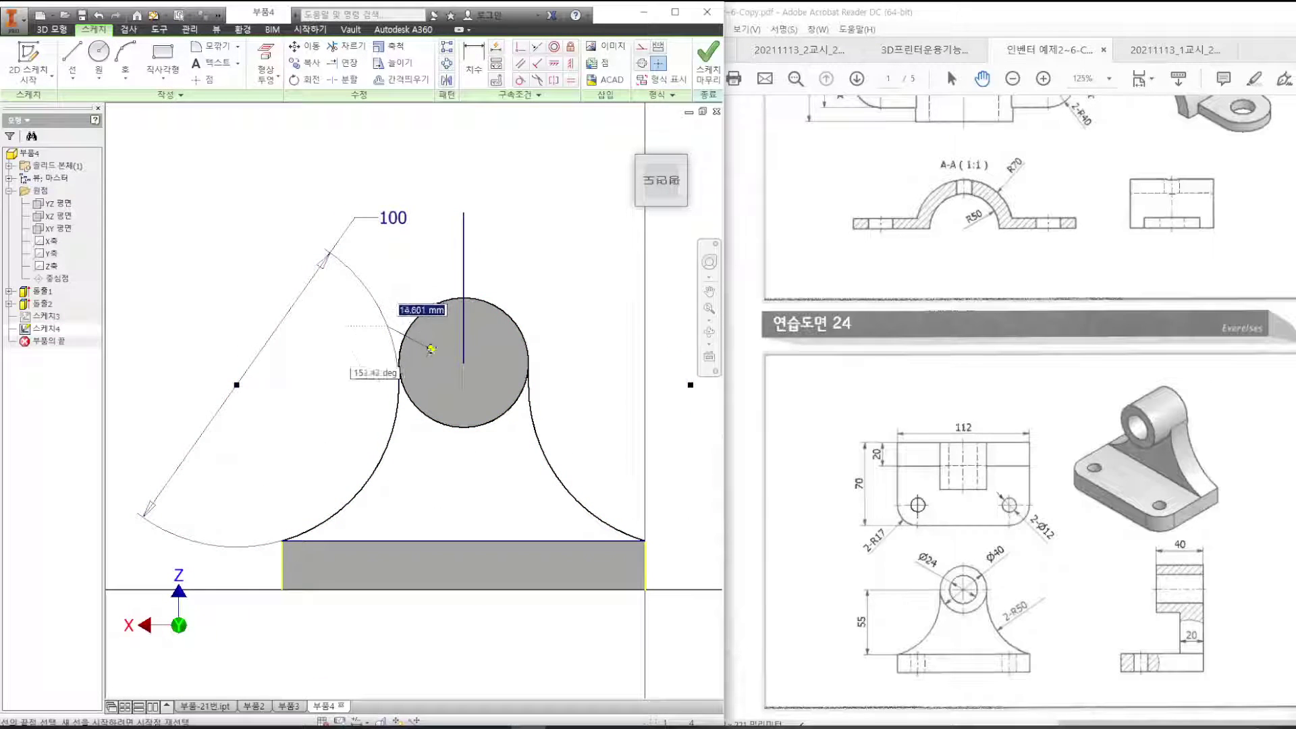
{"action": "key", "text": "Escape"}
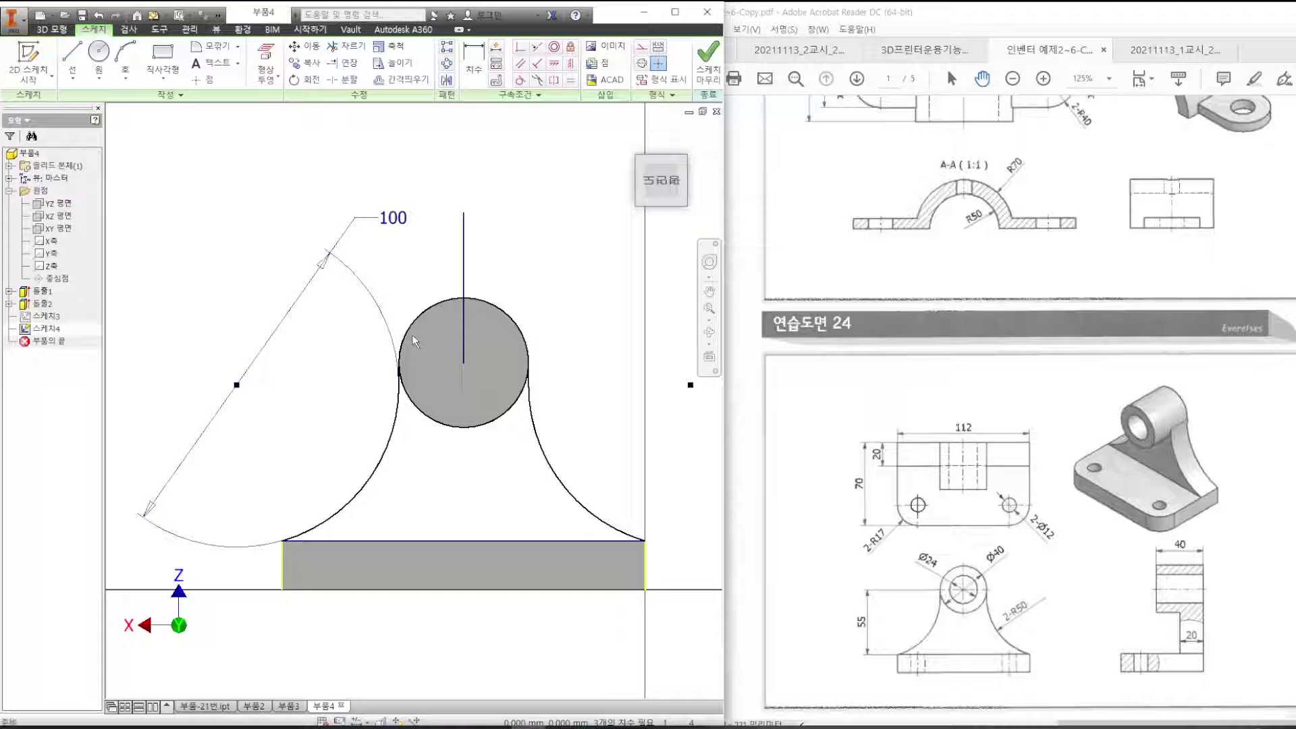
{"action": "key", "text": "x"}
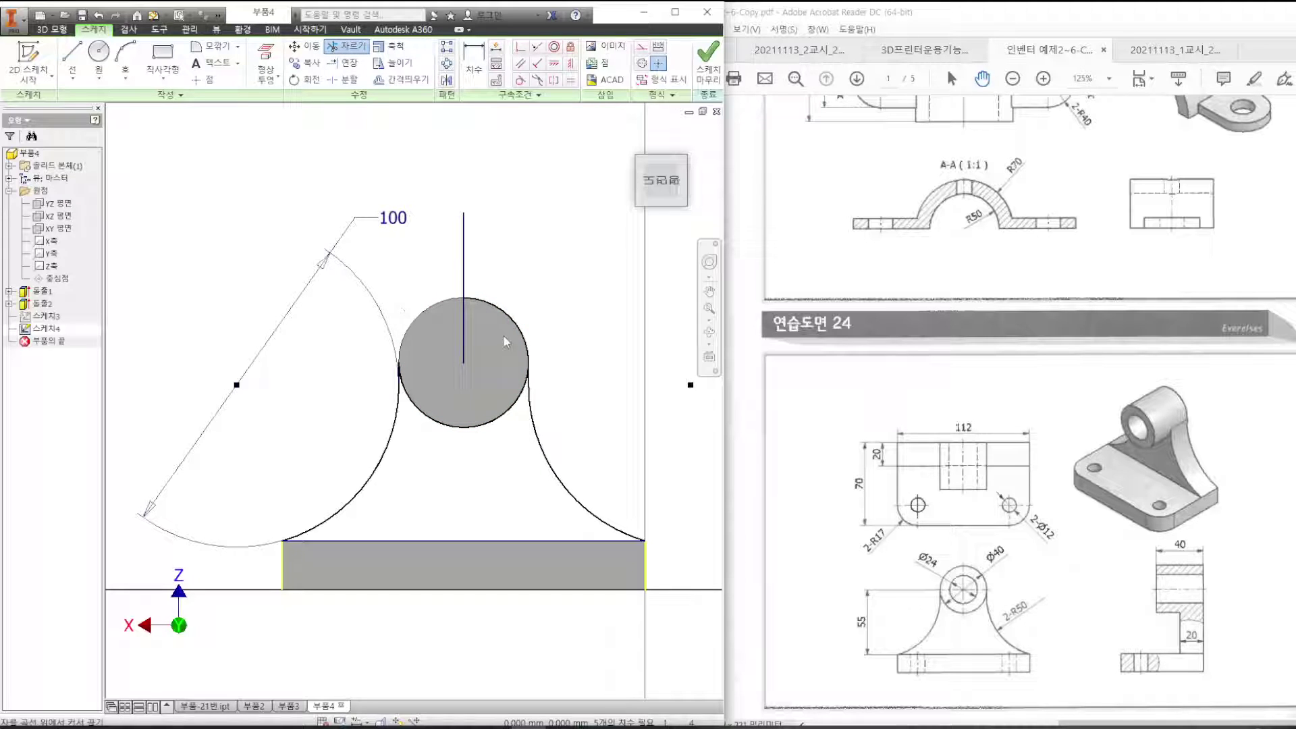
{"action": "left_click_drag", "start_coordinate": [504, 336], "coordinate": [540, 314]}
{"action": "scroll", "coordinate": [550, 365], "scroll_direction": "up", "scroll_amount": 10}
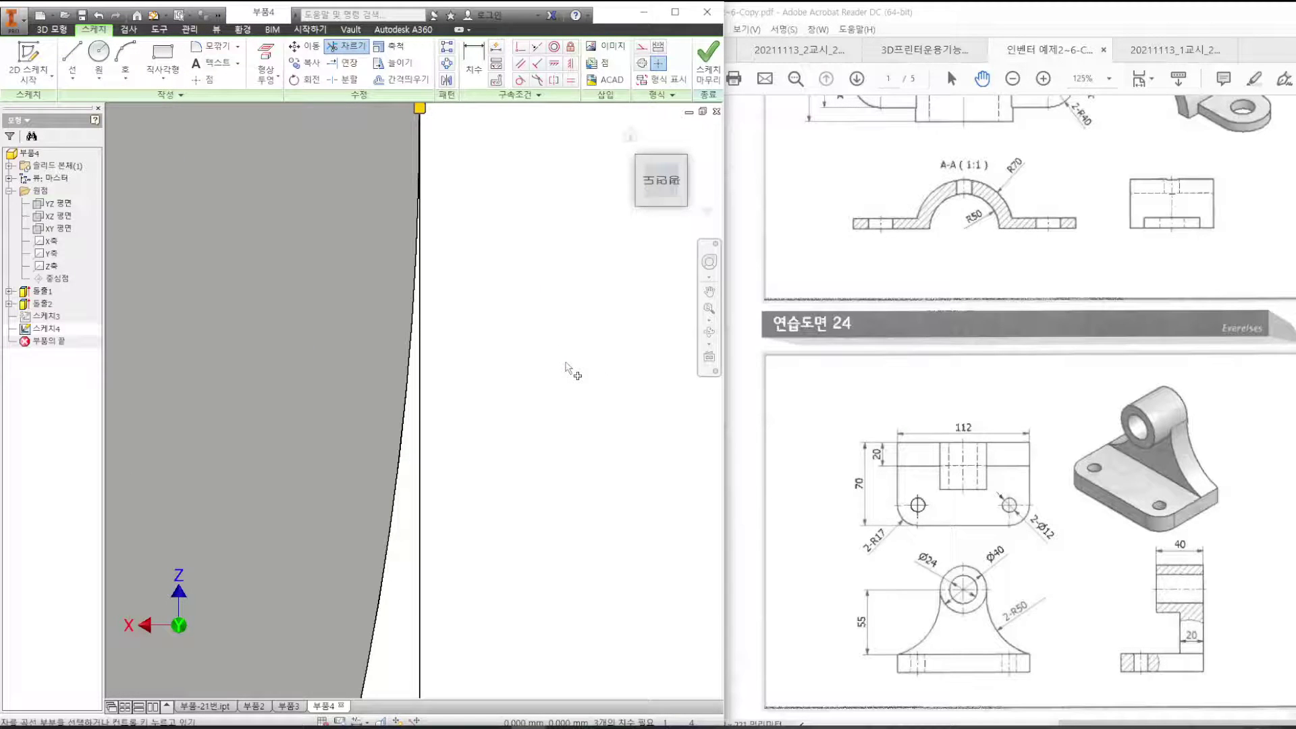
{"action": "scroll", "coordinate": [560, 361], "scroll_direction": "down", "scroll_amount": 10}
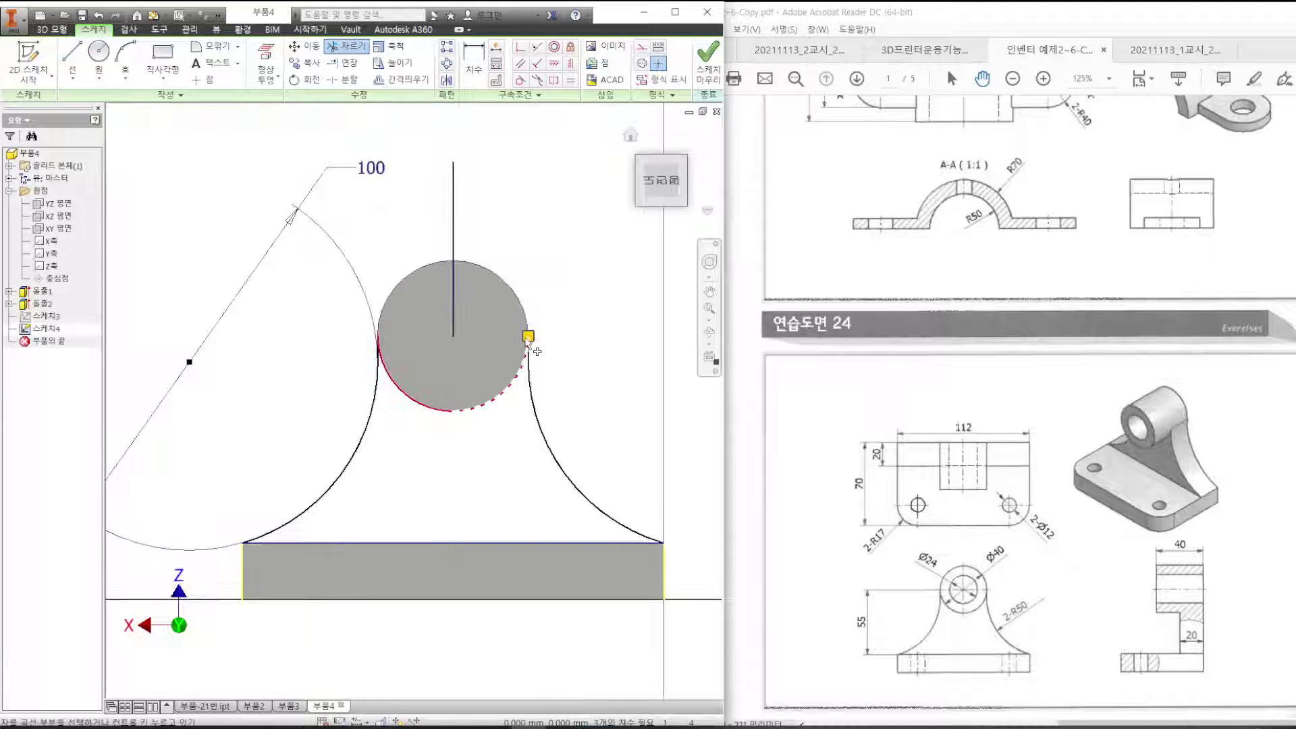
{"action": "left_click", "coordinate": [708, 60]}
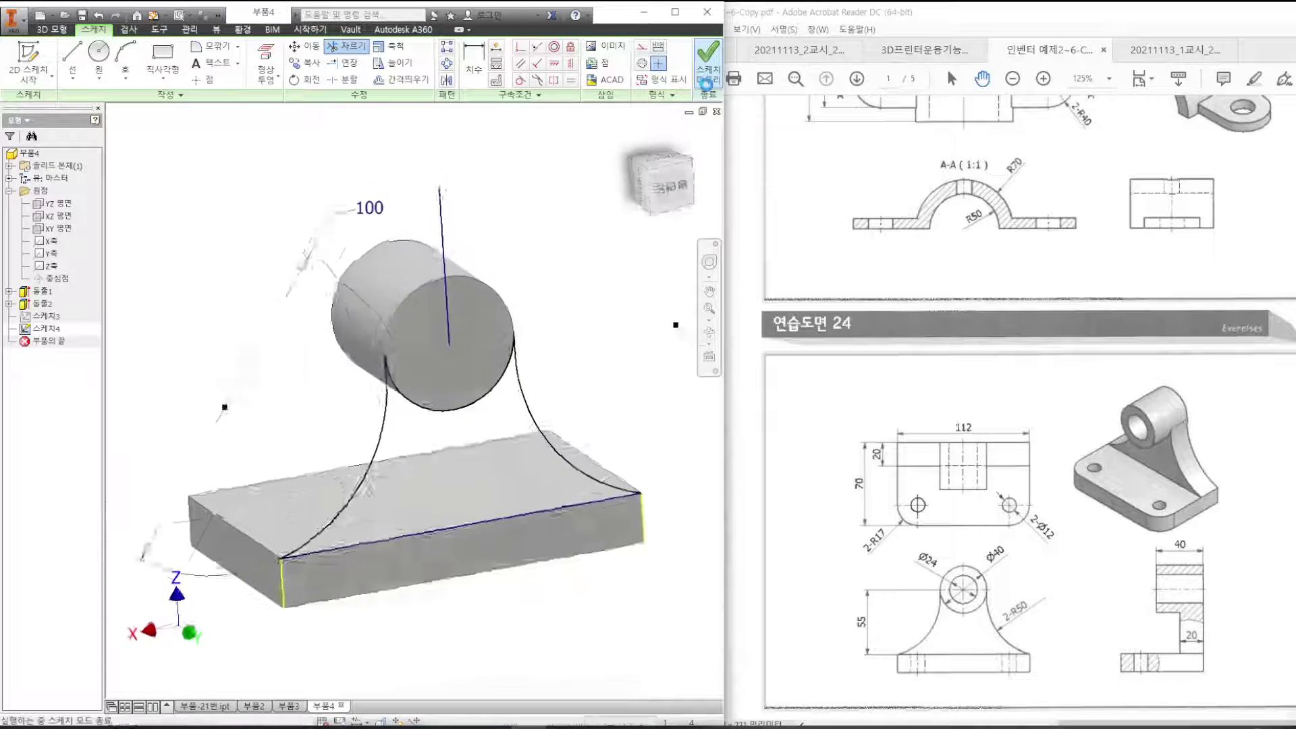
Try to extrude the web profile 20 mm in the reversed direction, over the base plate.
{"action": "left_click", "coordinate": [73, 70]}
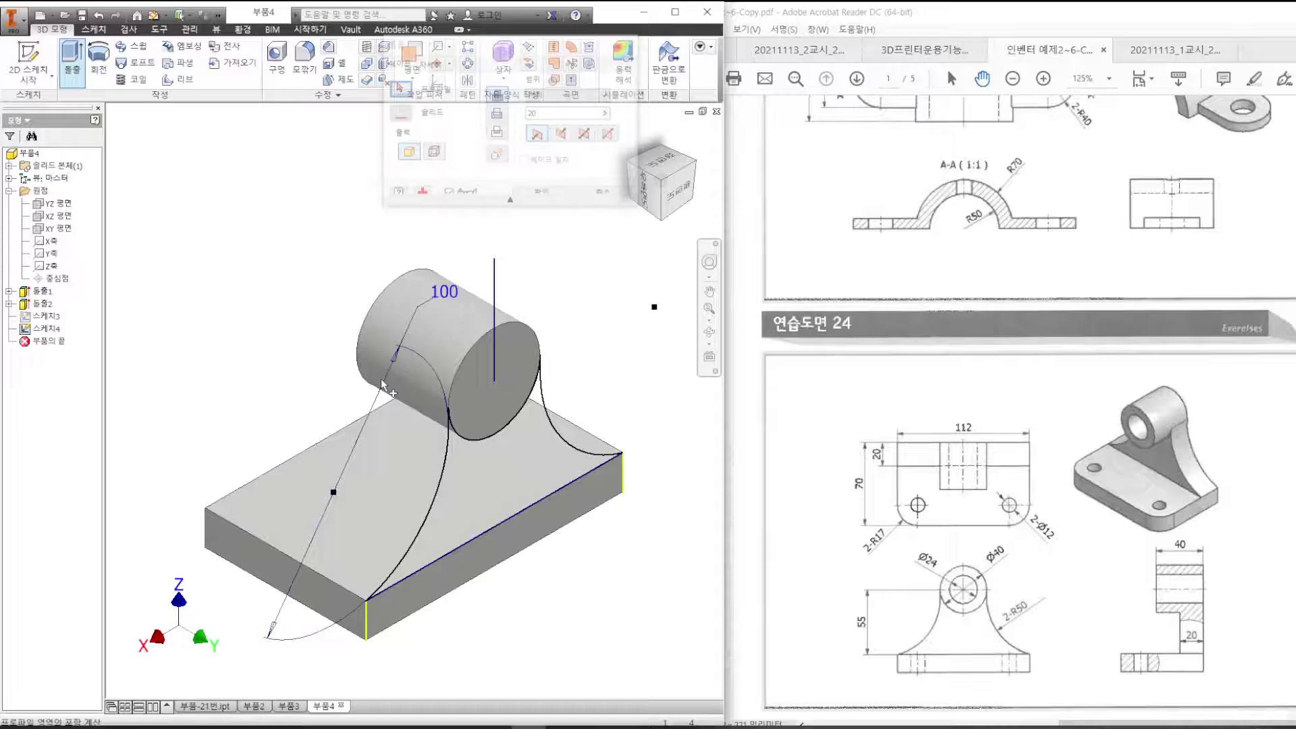
{"action": "left_click", "coordinate": [506, 491]}
{"action": "left_click", "coordinate": [562, 134]}
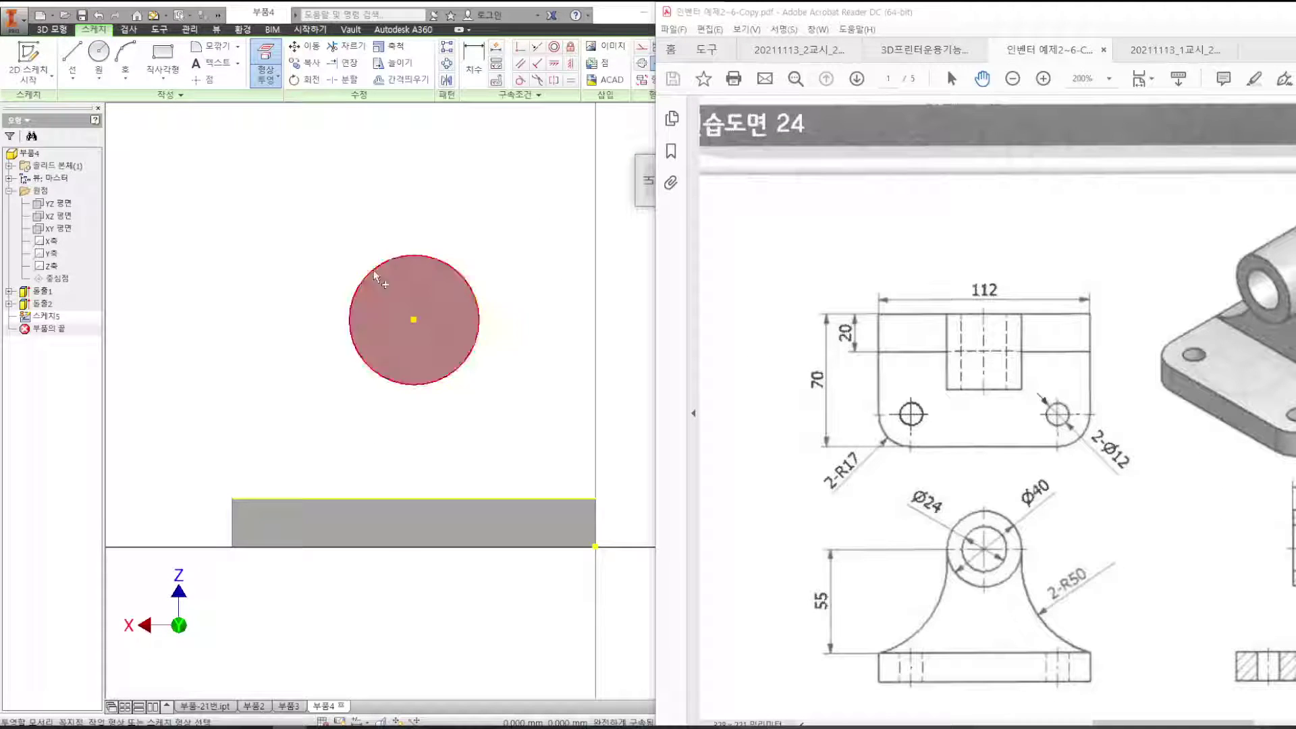
Project the cylinder's outline and draw a 40 mm wide rectangle from its horizontal diameter down to the plate's upper edge.
{"action": "left_click", "coordinate": [404, 384]}
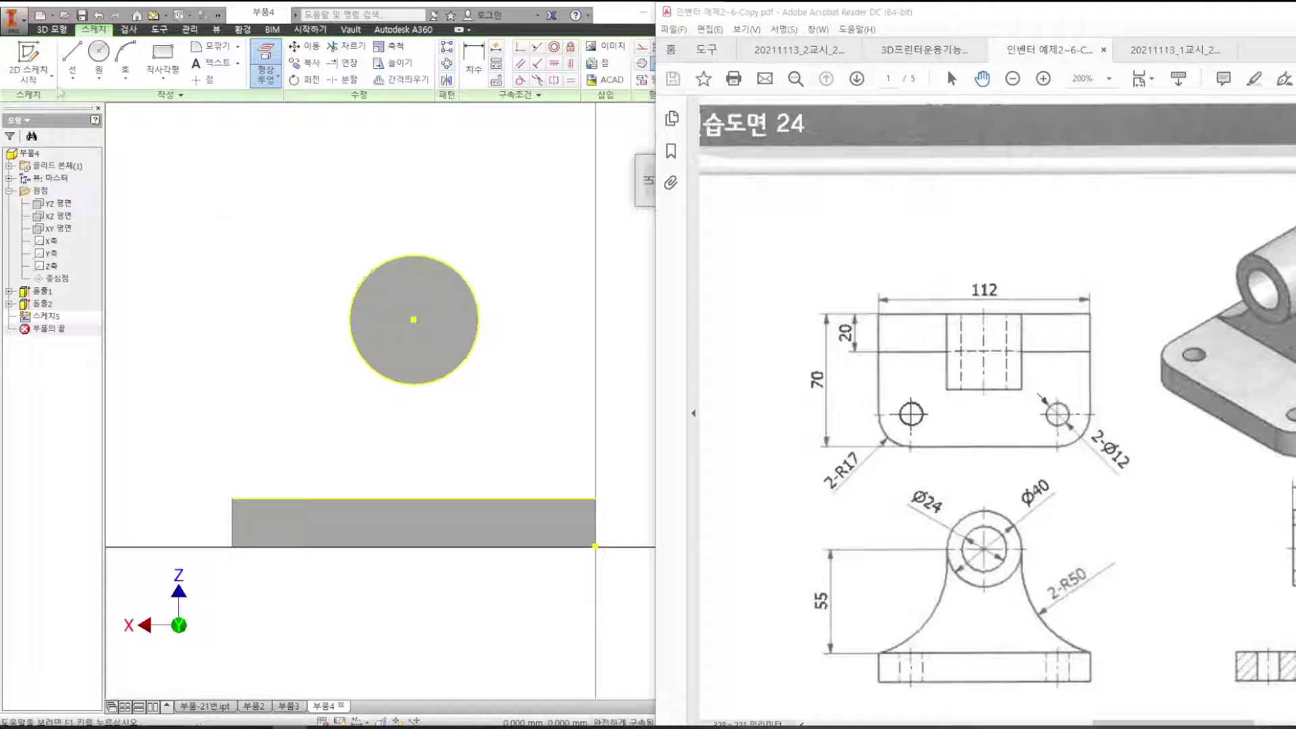
{"action": "left_click", "coordinate": [73, 54]}
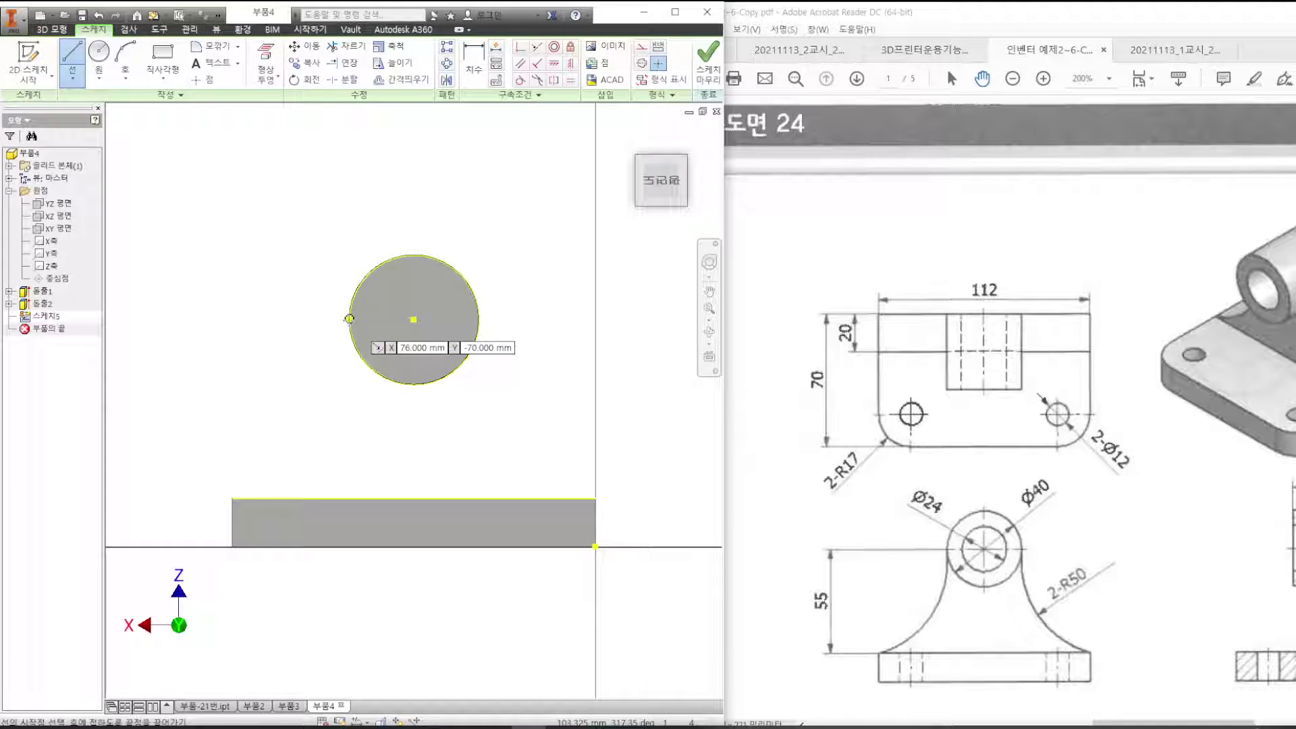
{"action": "left_click", "coordinate": [348, 319]}
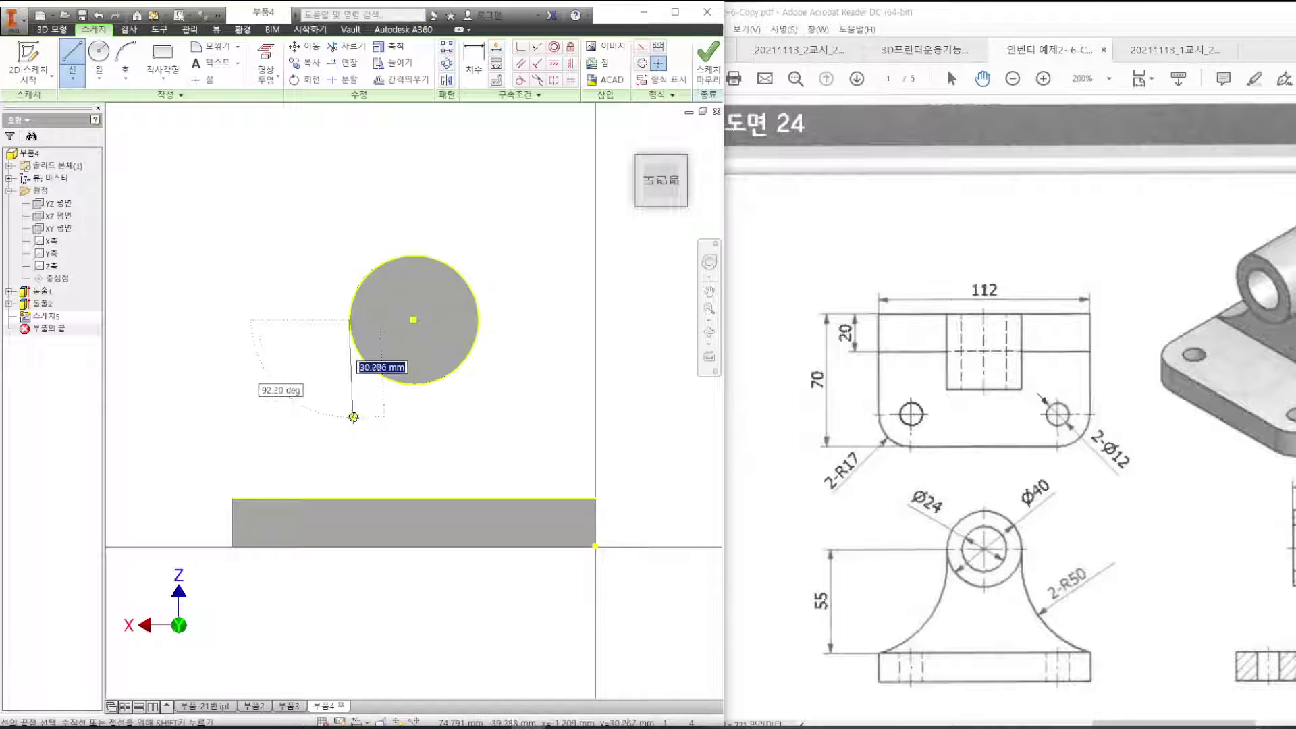
{"action": "left_click", "coordinate": [163, 54]}
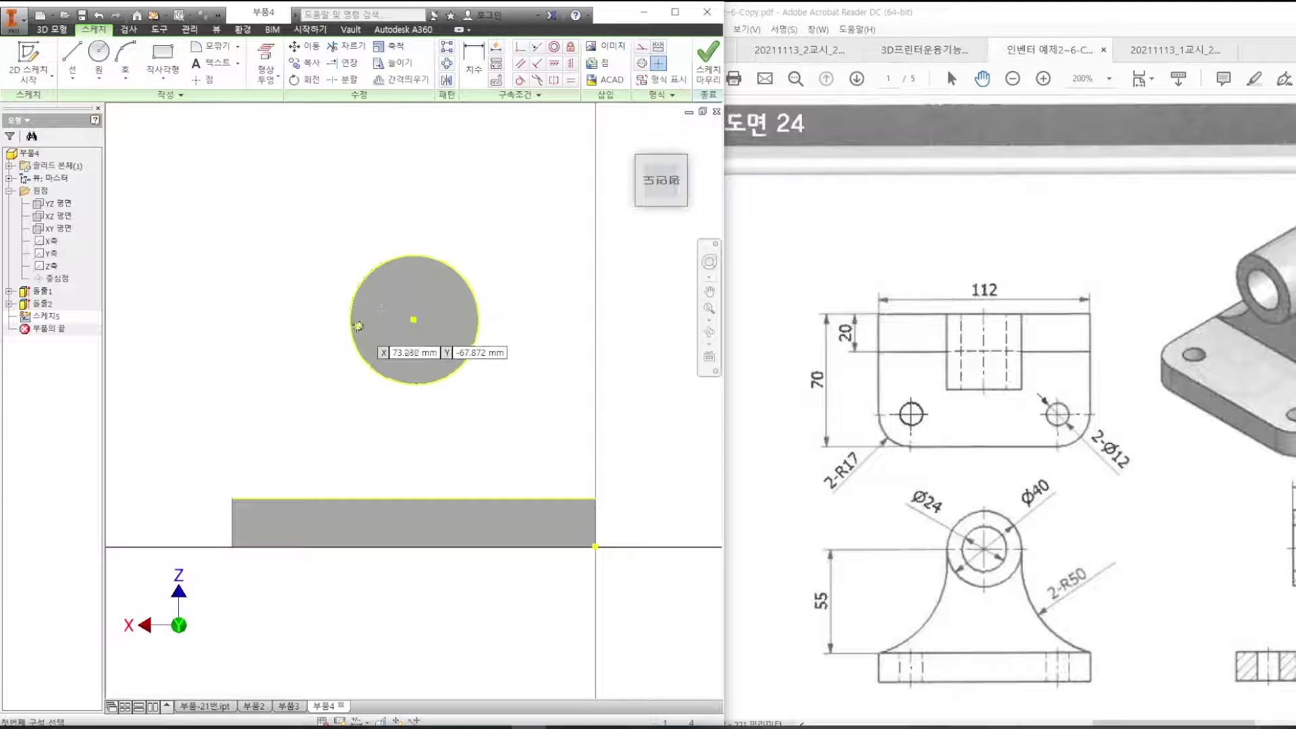
{"action": "left_click", "coordinate": [349, 319]}
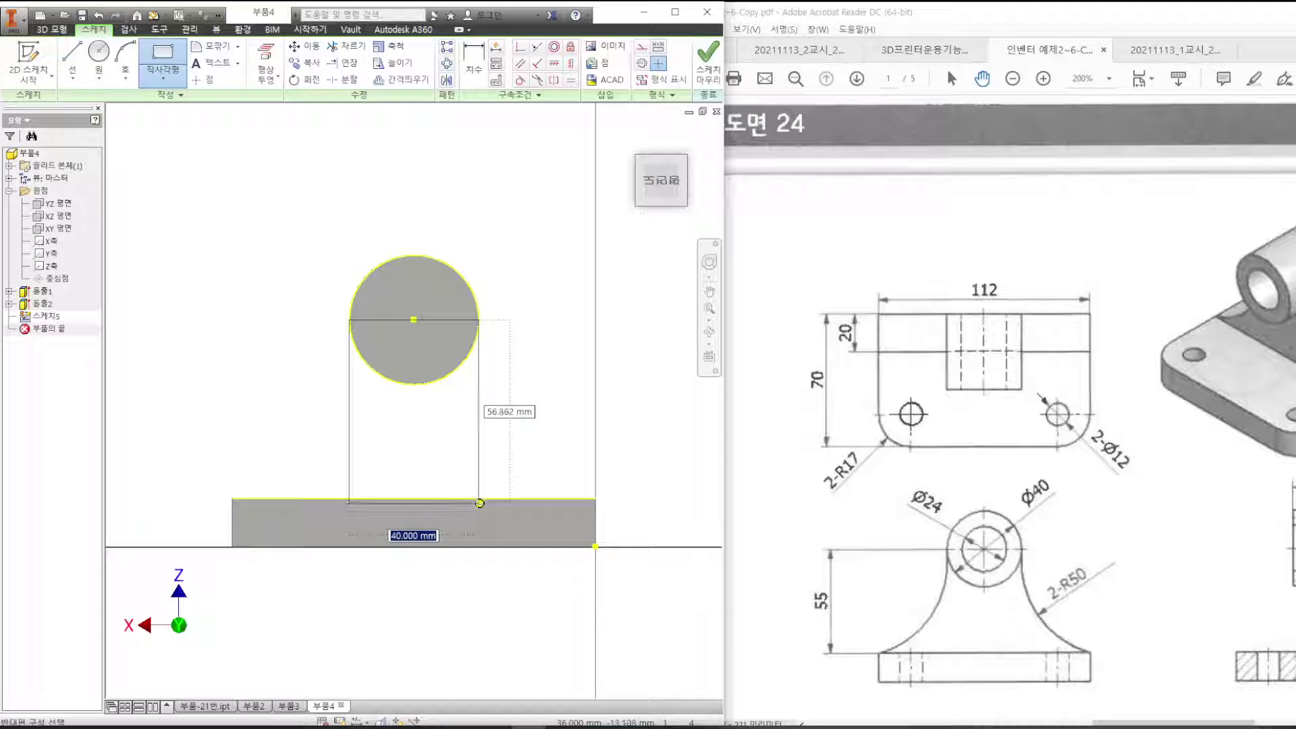
{"action": "type", "text": "40"}
{"action": "key", "text": "Tab"}
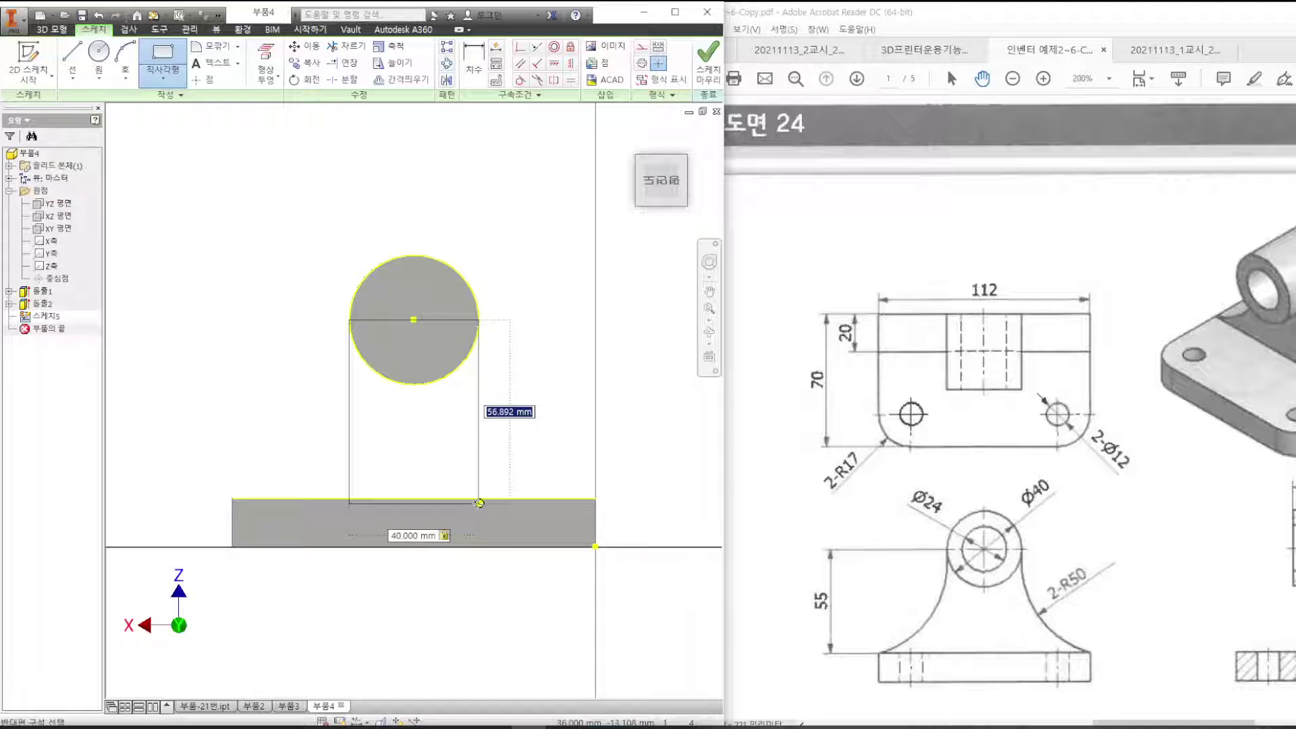
{"action": "left_click", "coordinate": [479, 503]}
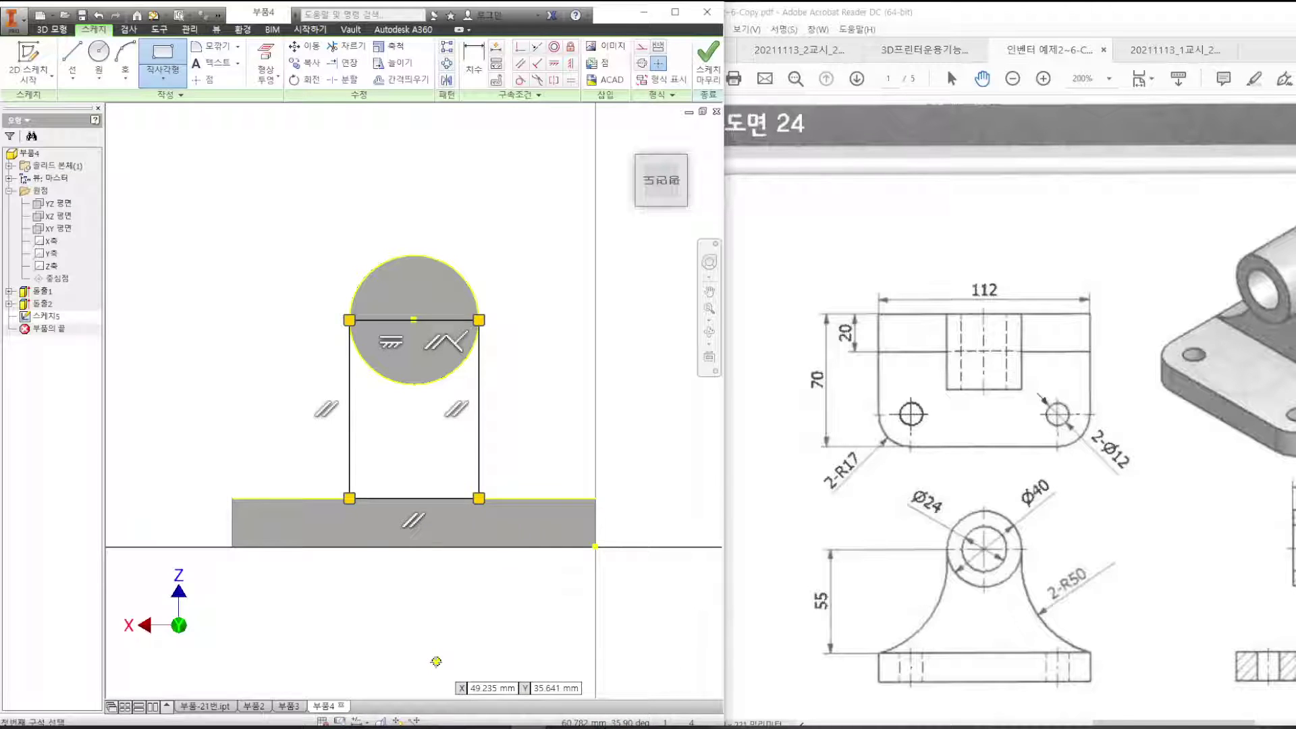
Draw a circle with a 50 mm radius beside the cylinder, above the end of the plate.
{"action": "key", "text": "c"}
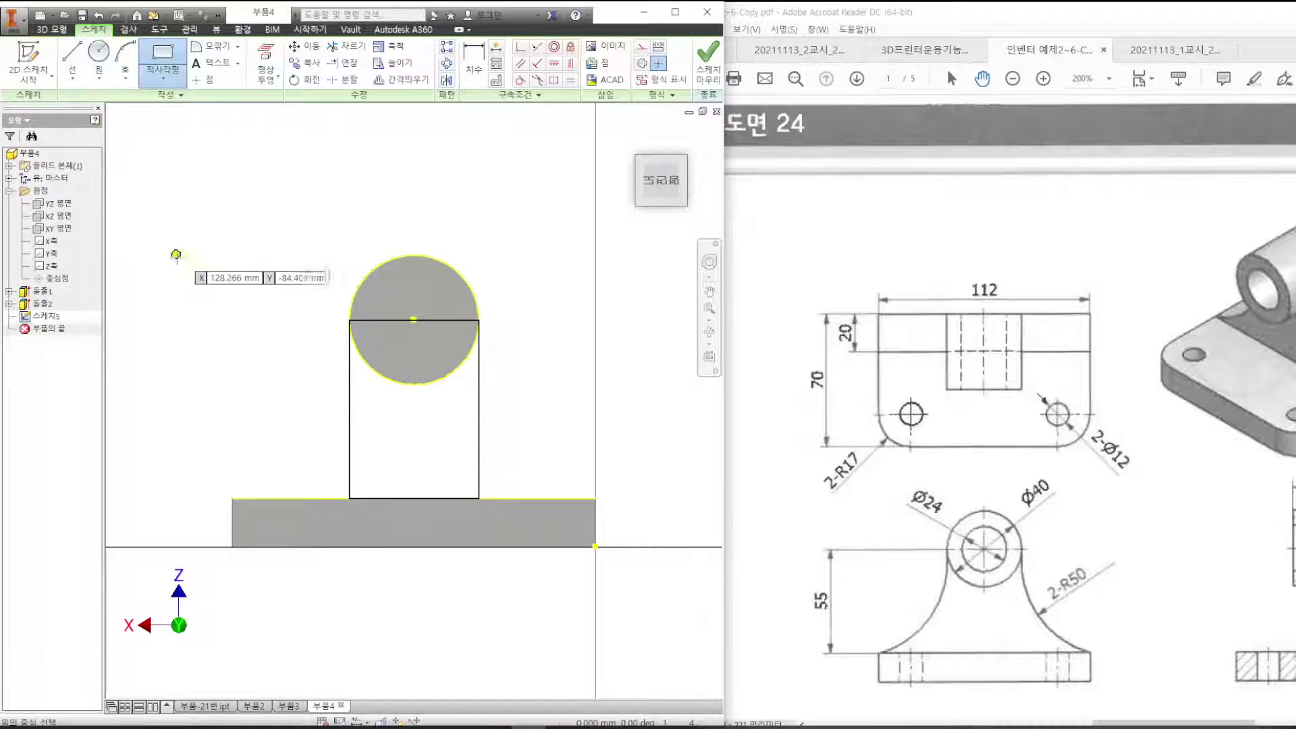
{"action": "left_click", "coordinate": [172, 230]}
{"action": "type", "text": "50"}
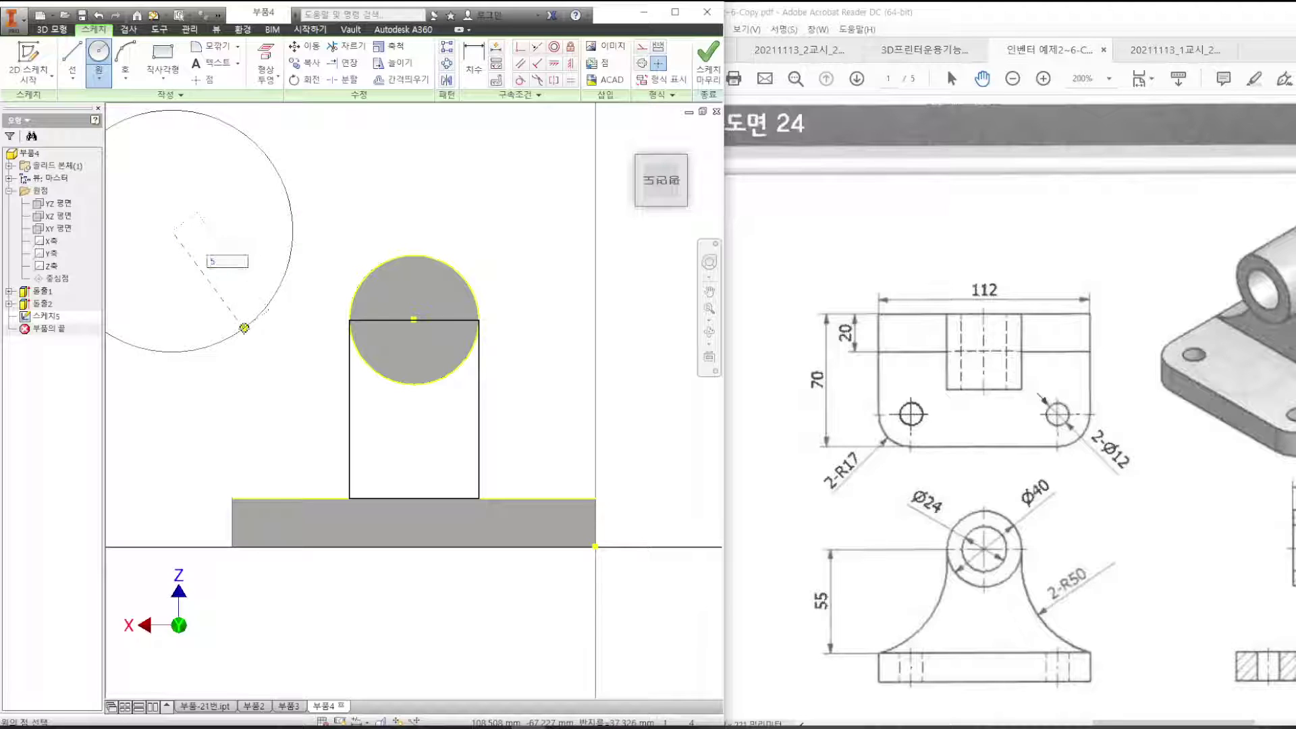
{"action": "key", "text": "Return"}
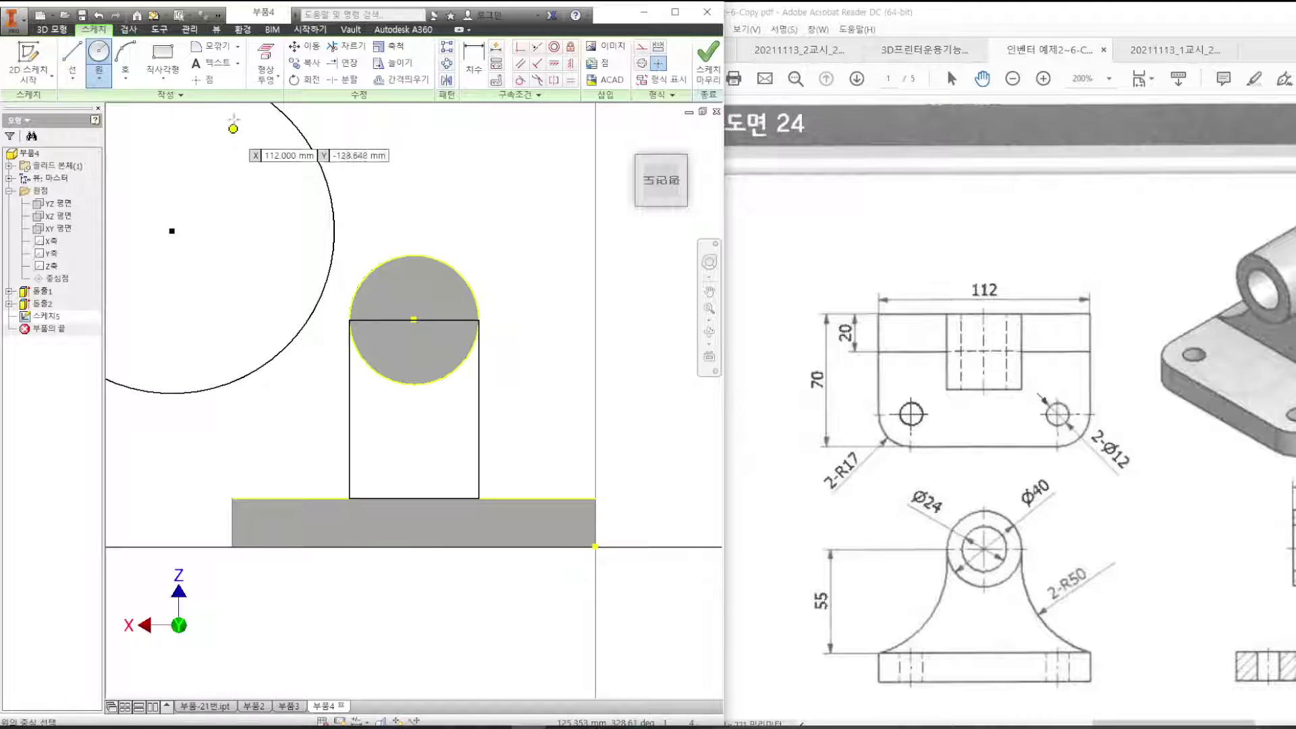
Dimension the large circle's diameter as 100 mm.
{"action": "left_click", "coordinate": [474, 62]}
{"action": "left_click", "coordinate": [332, 214]}
{"action": "left_click", "coordinate": [364, 207]}
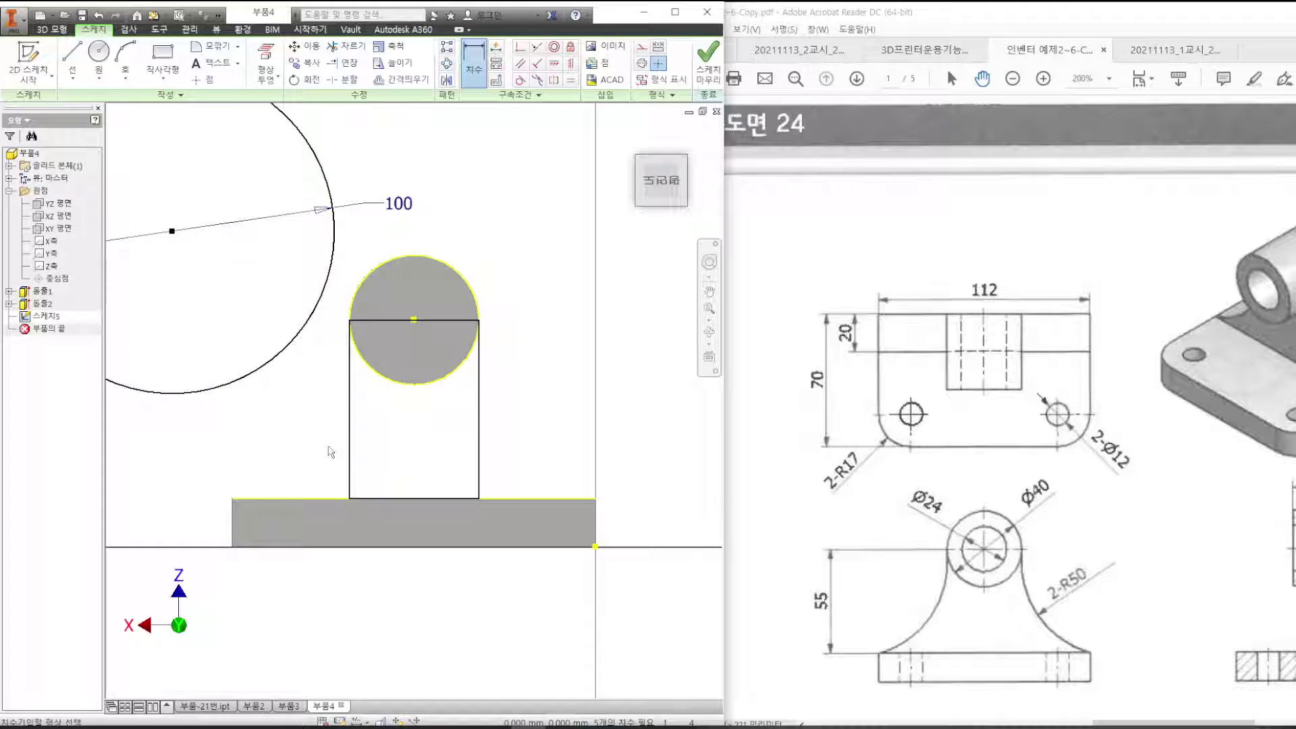
Constrain the 100 mm circle to pass through the nearby upper corner of the base plate with a coincident constraint.
{"action": "middle_click_drag", "start_coordinate": [327, 448], "coordinate": [389, 454]}
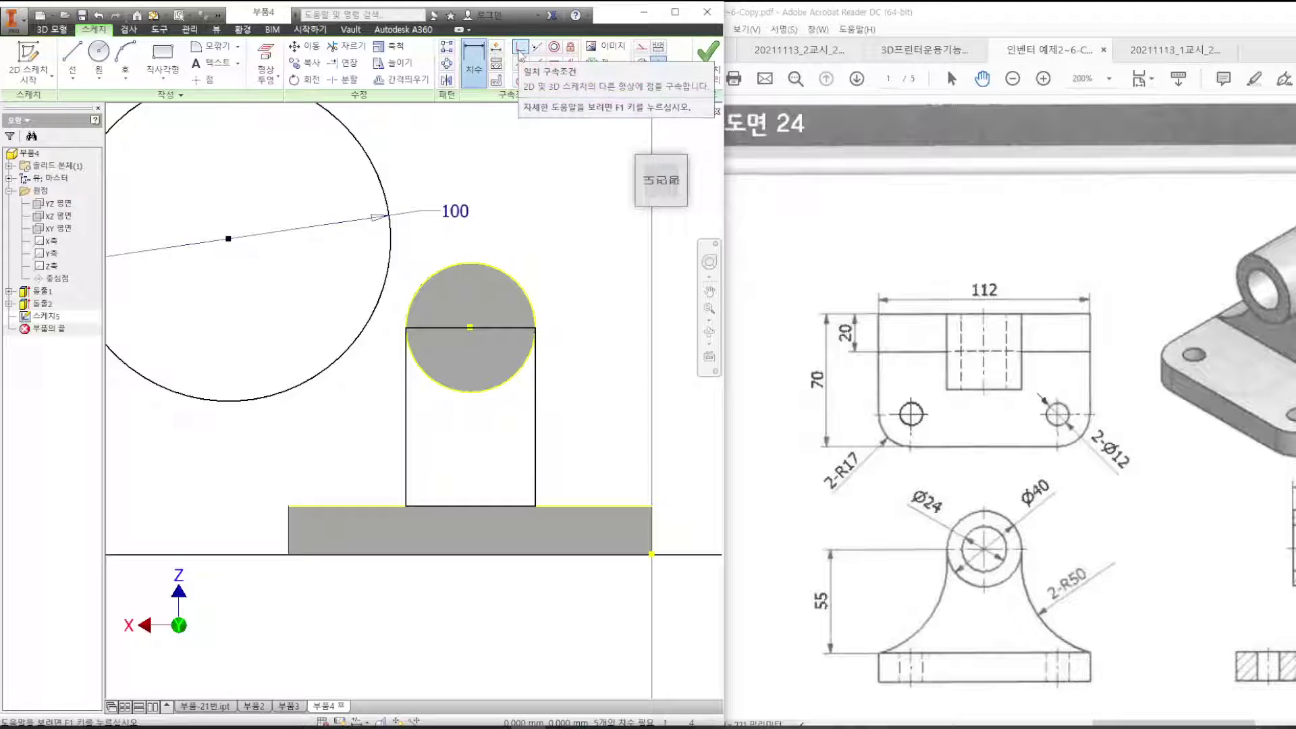
{"action": "left_click", "coordinate": [519, 49]}
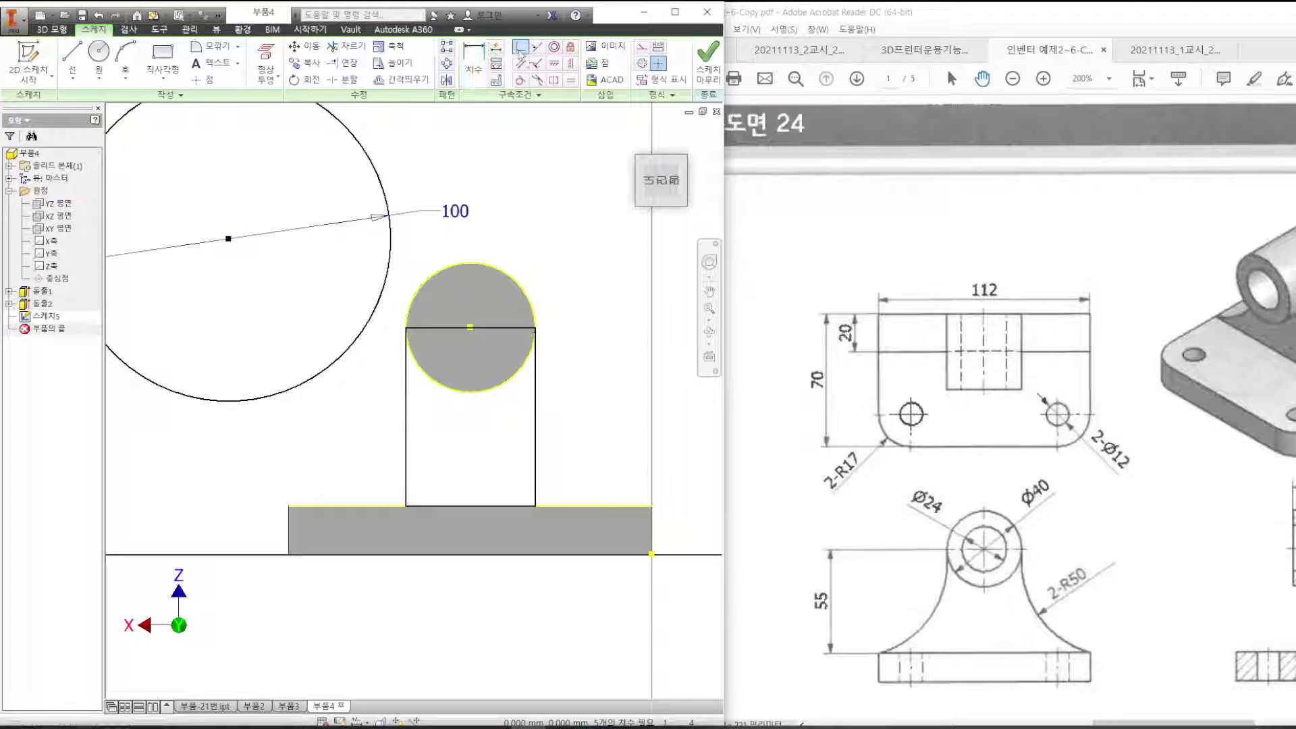
{"action": "left_click", "coordinate": [287, 398]}
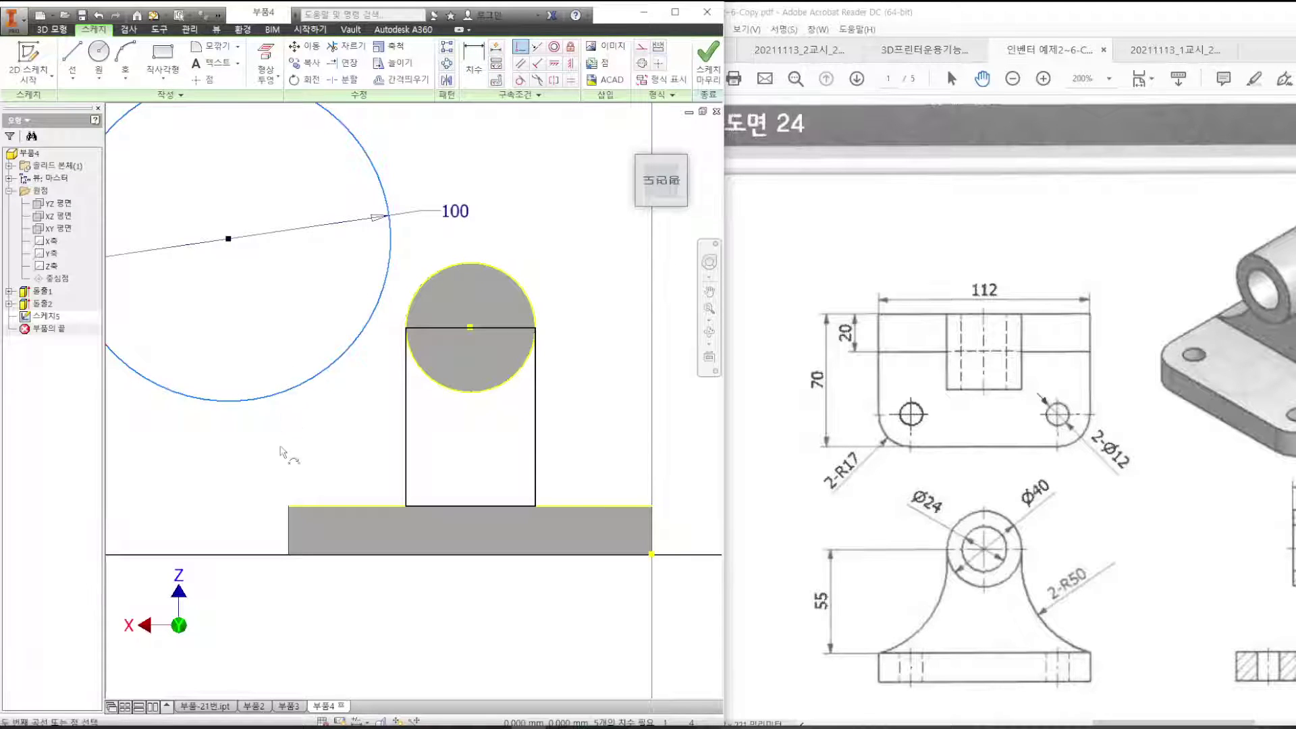
{"action": "left_click", "coordinate": [289, 506]}
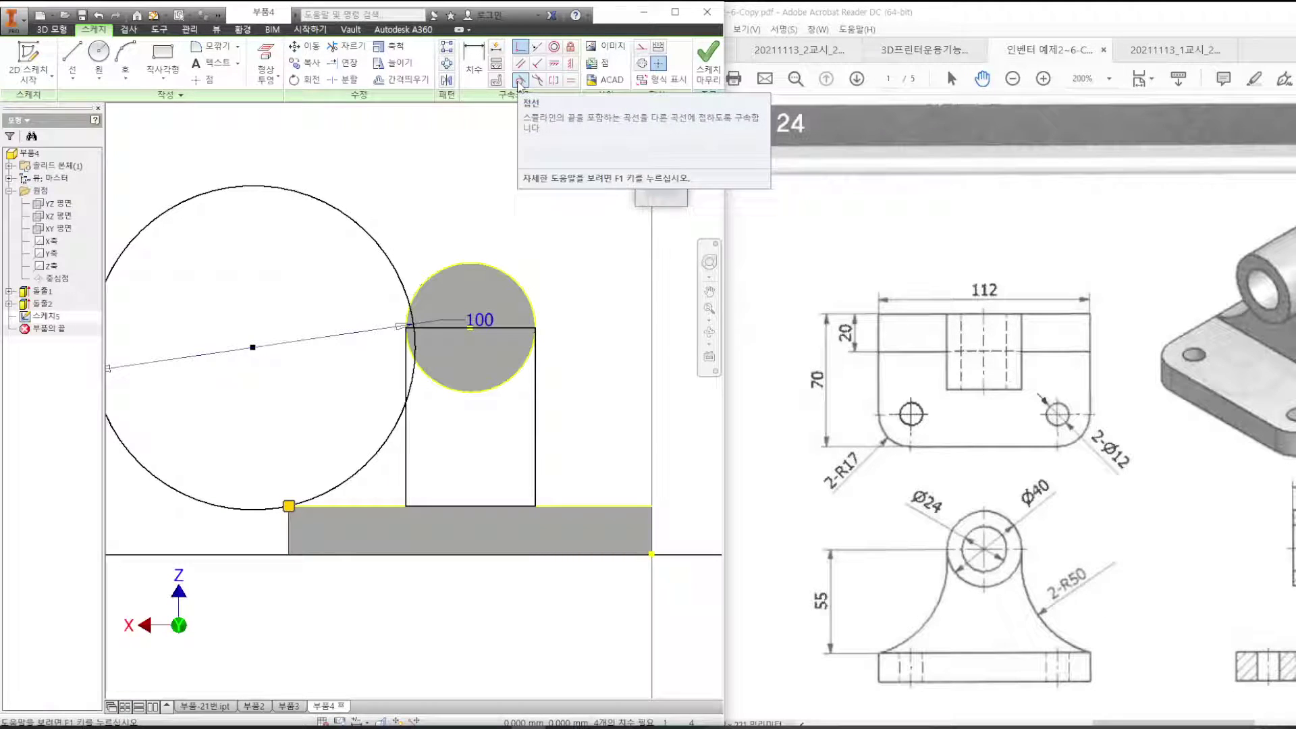
Make the 100 mm circle tangent to the rectangle's adjacent vertical side and check where they touch near the cylinder outline.
{"action": "left_click", "coordinate": [519, 81]}
{"action": "left_click", "coordinate": [395, 267]}
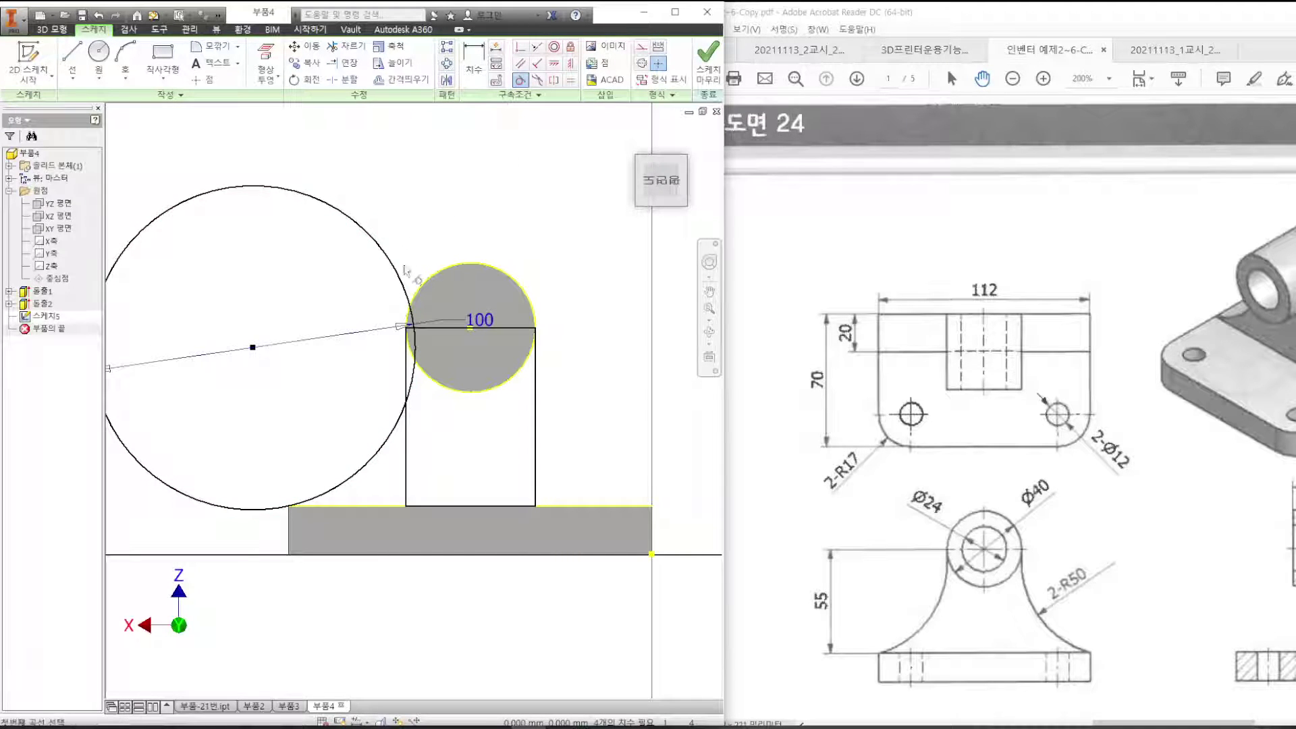
{"action": "left_click", "coordinate": [405, 369]}
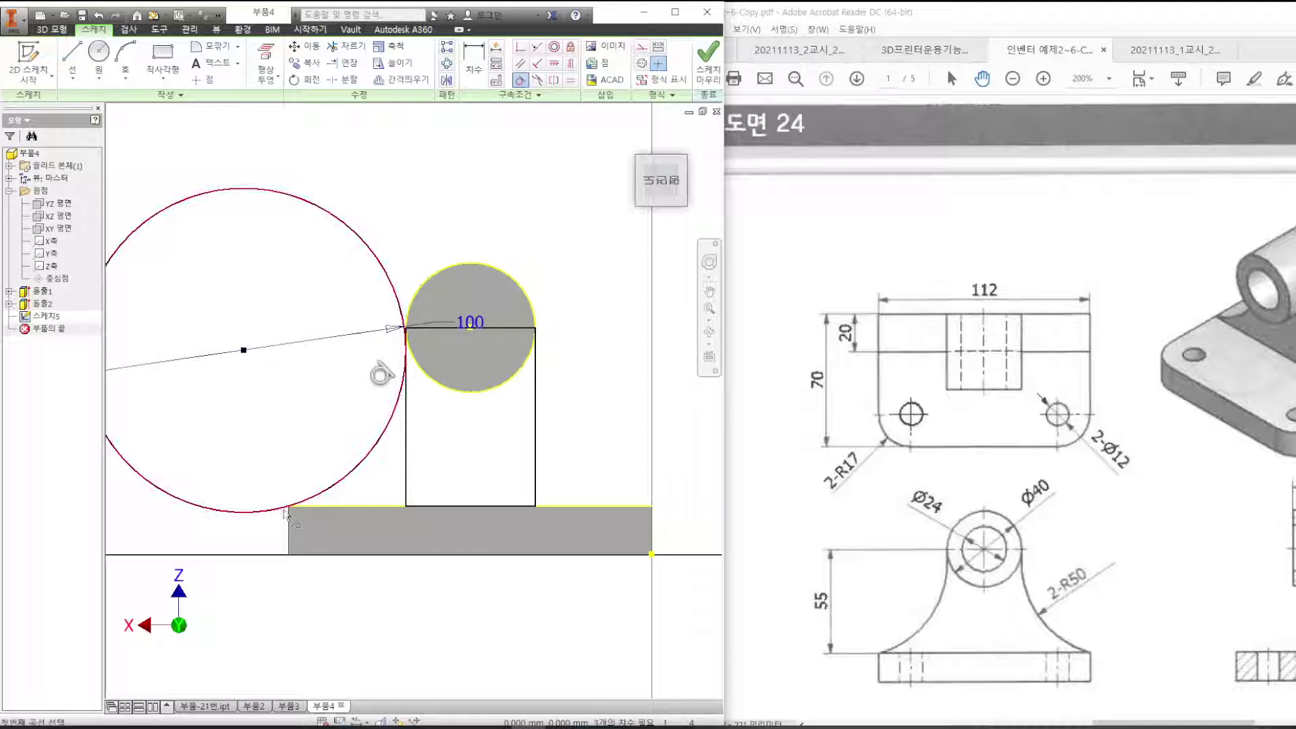
{"action": "scroll", "coordinate": [406, 333], "scroll_direction": "up", "scroll_amount": 3}
{"action": "scroll", "coordinate": [406, 334], "scroll_direction": "up", "scroll_amount": 4}
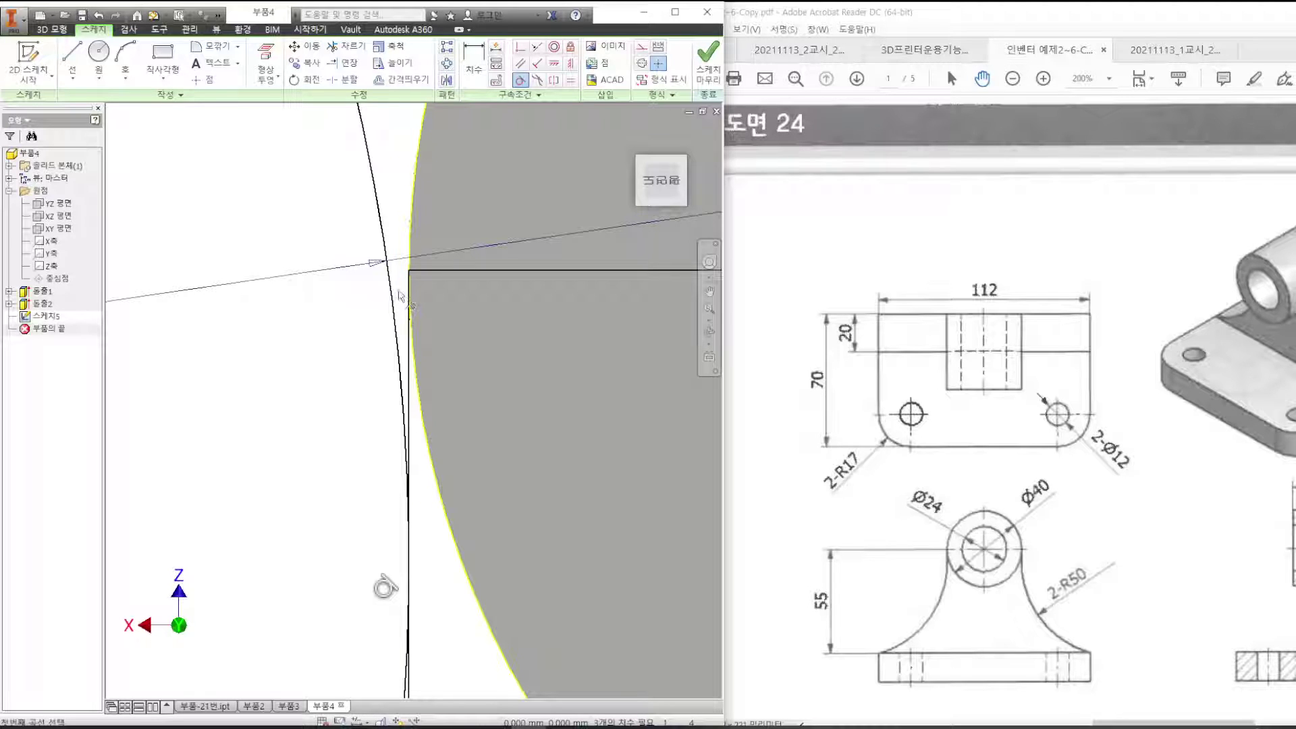
{"action": "scroll", "coordinate": [401, 295], "scroll_direction": "down", "scroll_amount": 4}
{"action": "scroll", "coordinate": [405, 290], "scroll_direction": "up", "scroll_amount": 4}
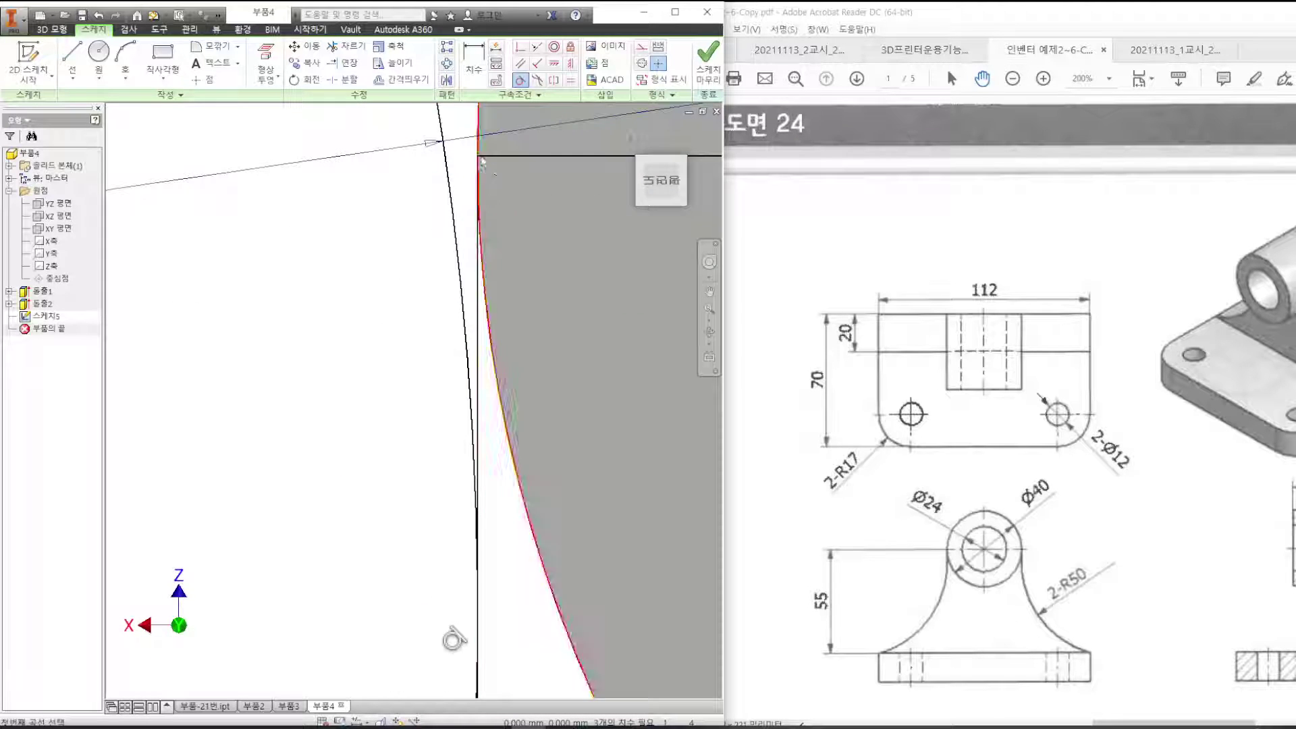
{"action": "scroll", "coordinate": [486, 304], "scroll_direction": "down", "scroll_amount": 5}
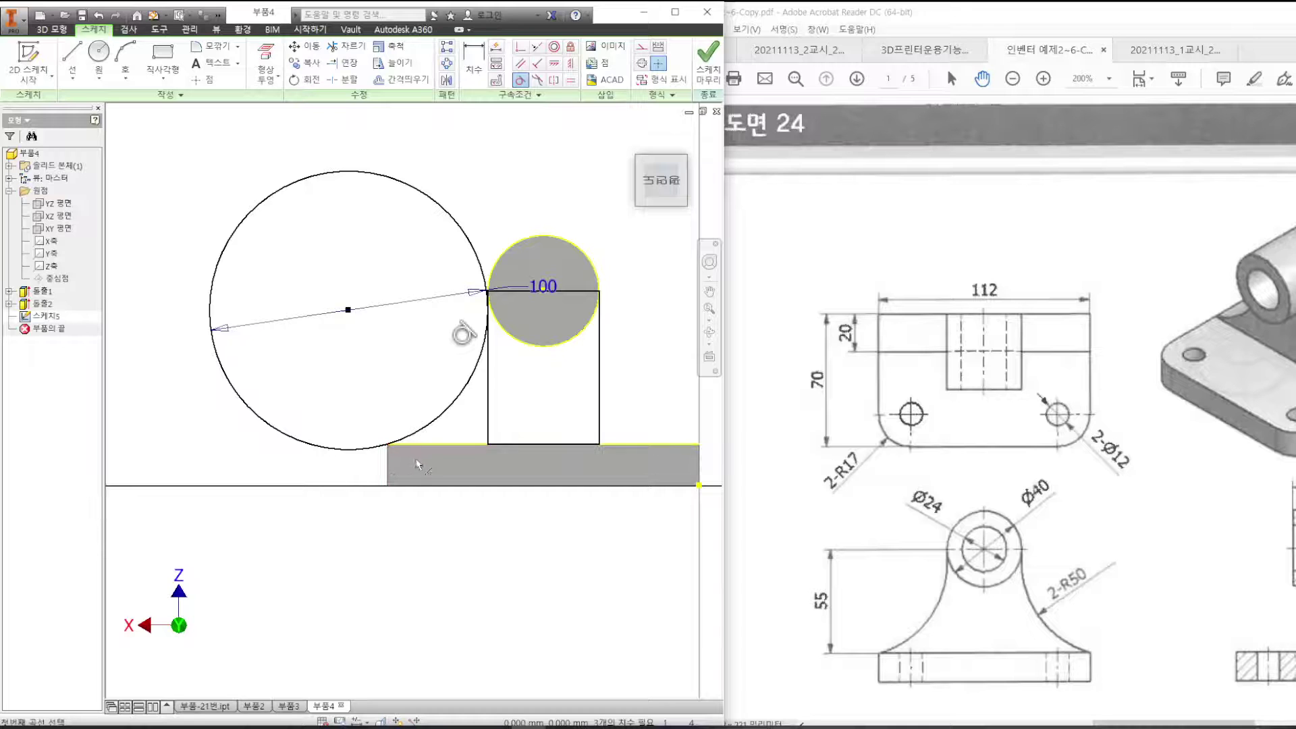
{"action": "key", "text": "Escape"}
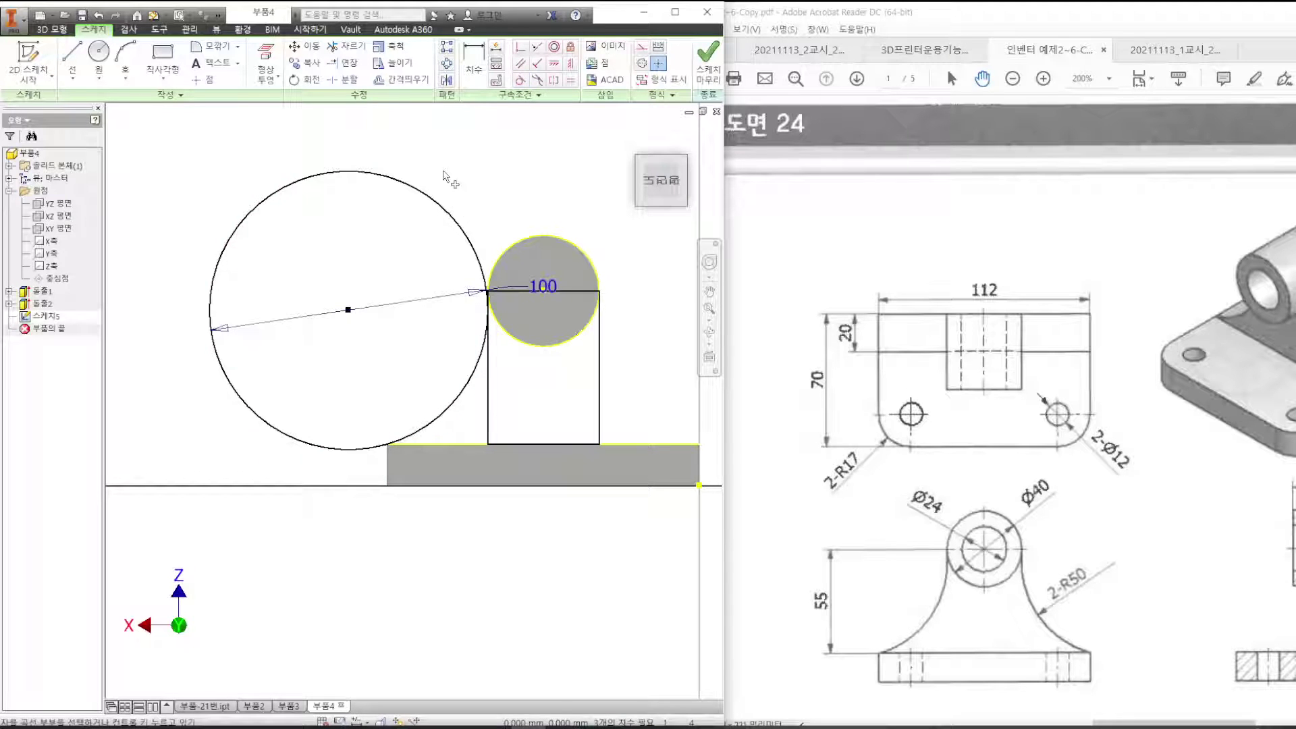
Trim the large circle to the concave arc between cylinder and plate, and remove the rectangle's lines.
{"action": "left_click_drag", "start_coordinate": [443, 172], "coordinate": [269, 429]}
{"action": "left_click_drag", "start_coordinate": [468, 426], "coordinate": [605, 409]}
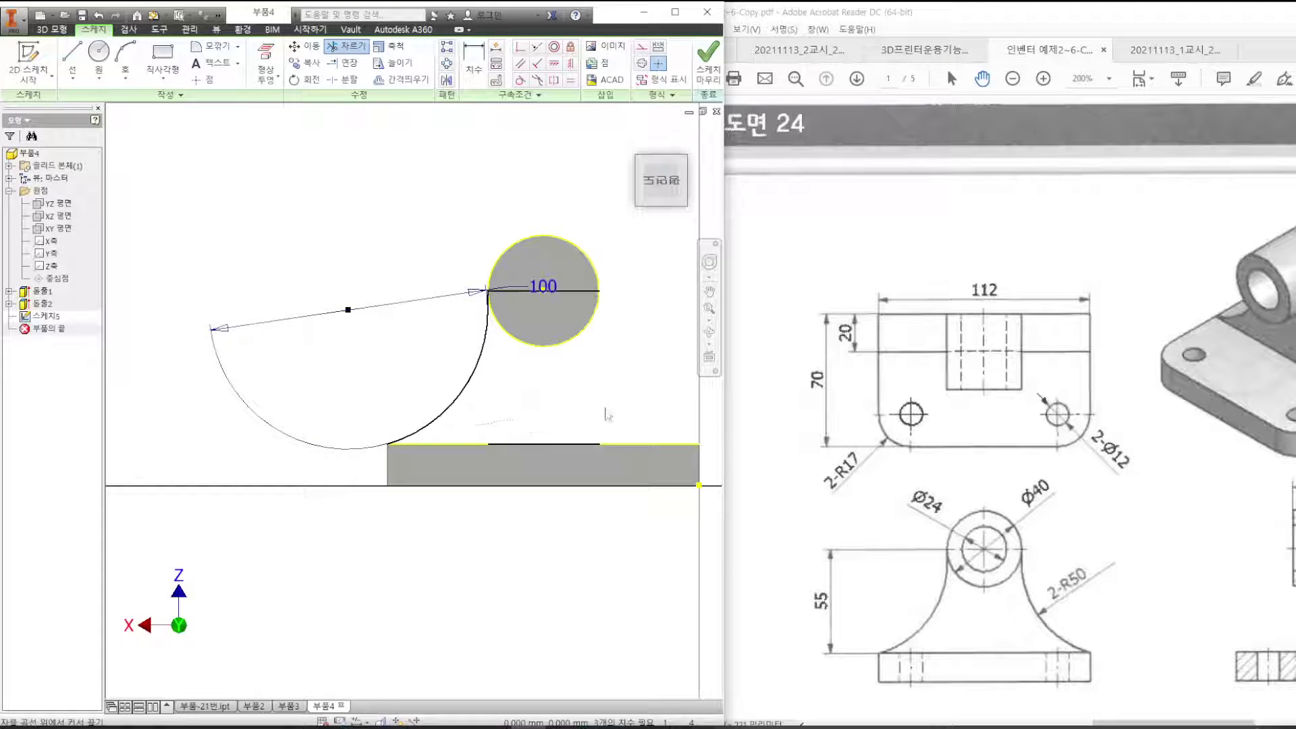
{"action": "left_click", "coordinate": [557, 442]}
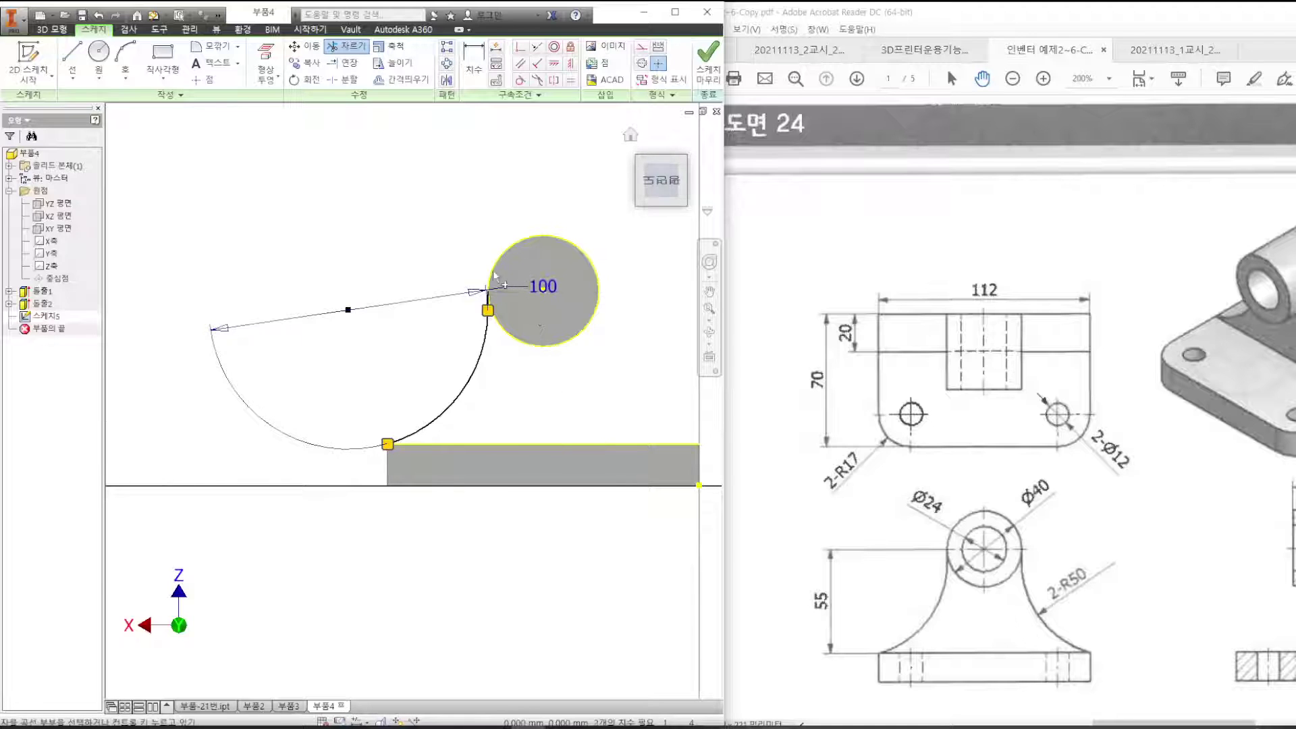
{"action": "scroll", "coordinate": [482, 295], "scroll_direction": "up", "scroll_amount": 5}
{"action": "scroll", "coordinate": [441, 484], "scroll_direction": "down", "scroll_amount": 5}
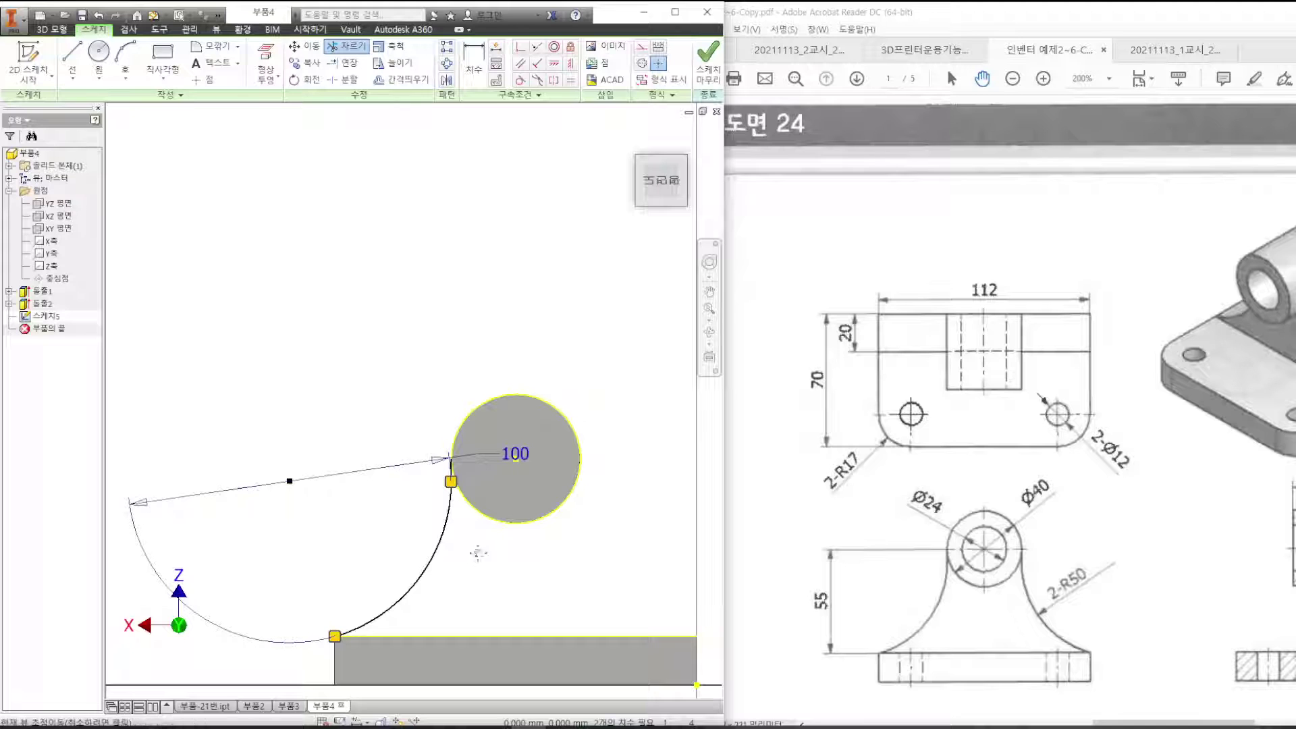
Break the projection links of the cylinder's outline and the plate's upper edge.
{"action": "scroll", "coordinate": [479, 553], "scroll_direction": "up", "scroll_amount": 2}
{"action": "right_click", "coordinate": [525, 405]}
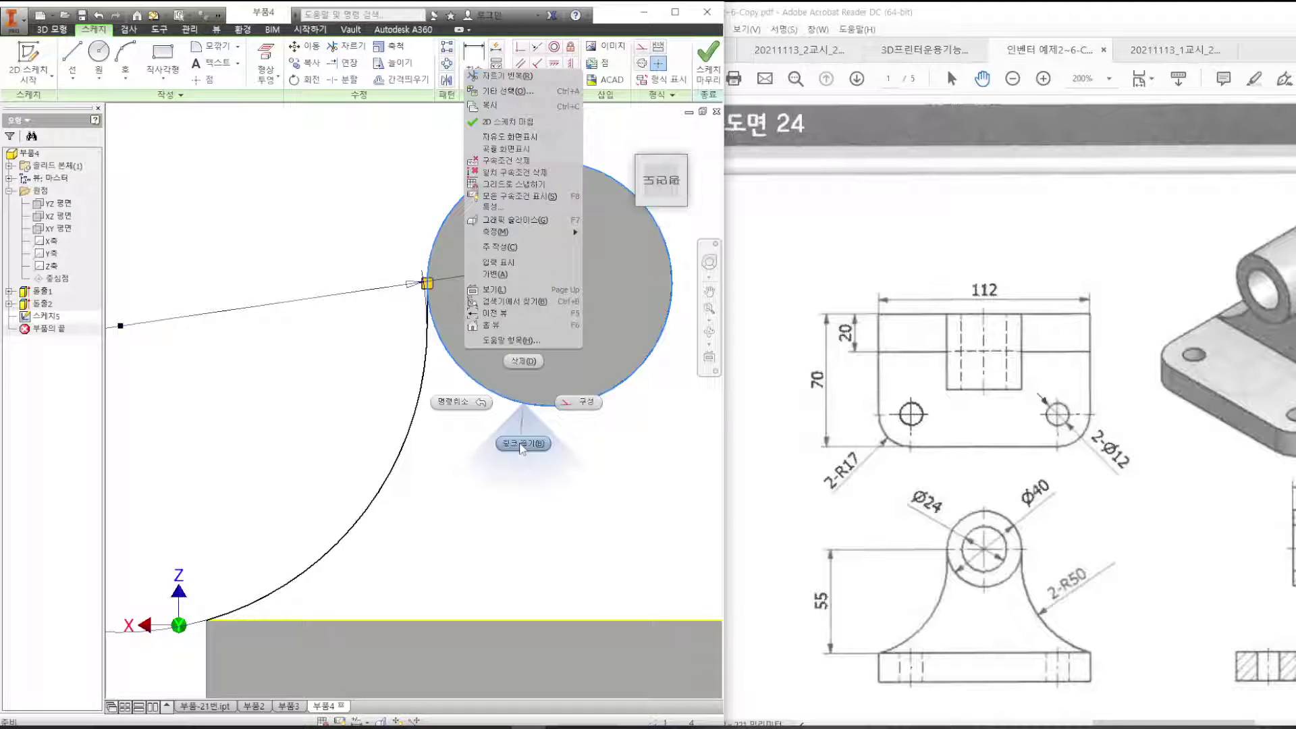
{"action": "left_click", "coordinate": [523, 446]}
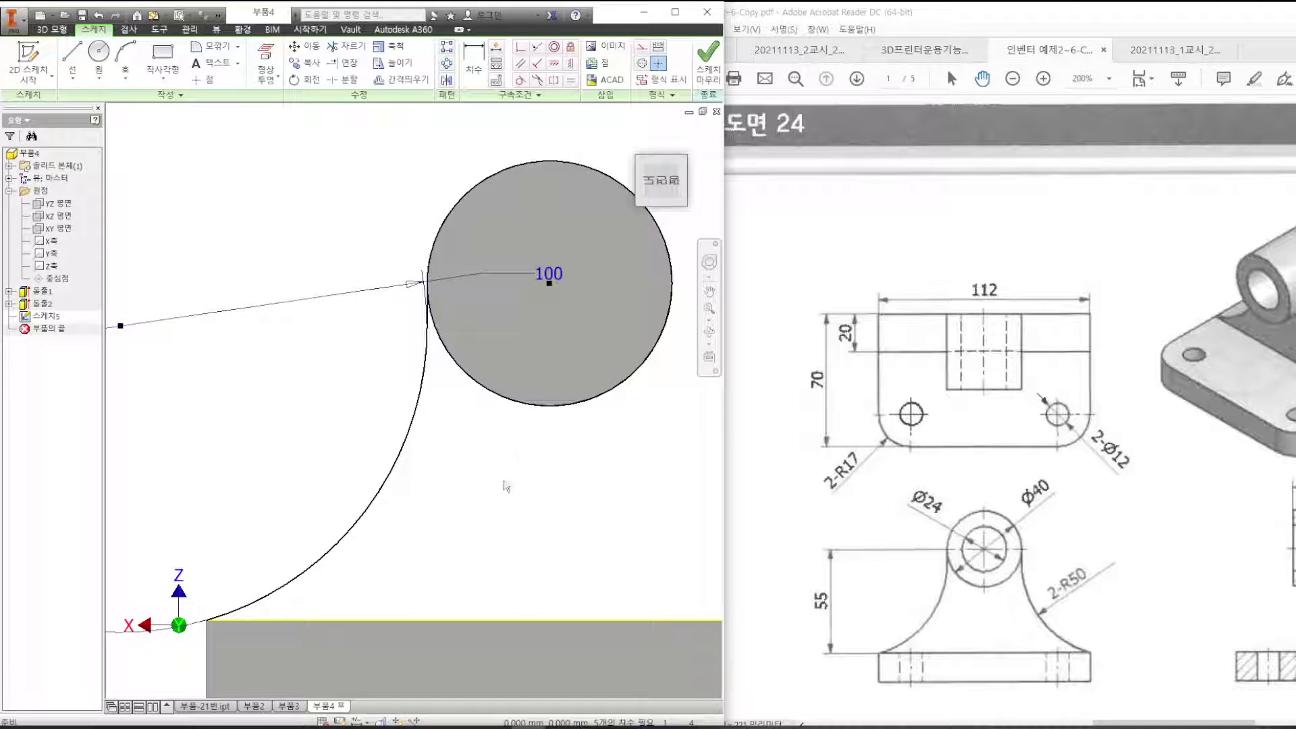
{"action": "right_click", "coordinate": [475, 618]}
{"action": "left_click", "coordinate": [476, 660]}
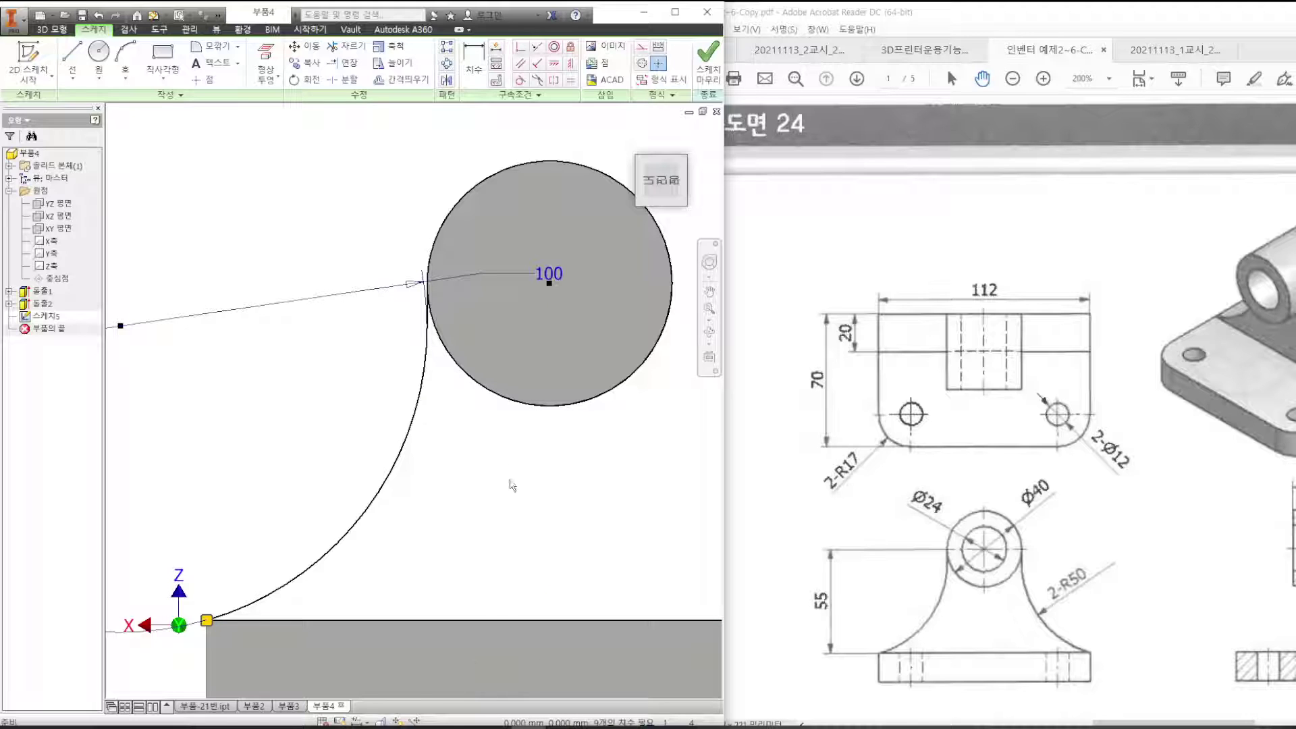
{"action": "key", "text": "x"}
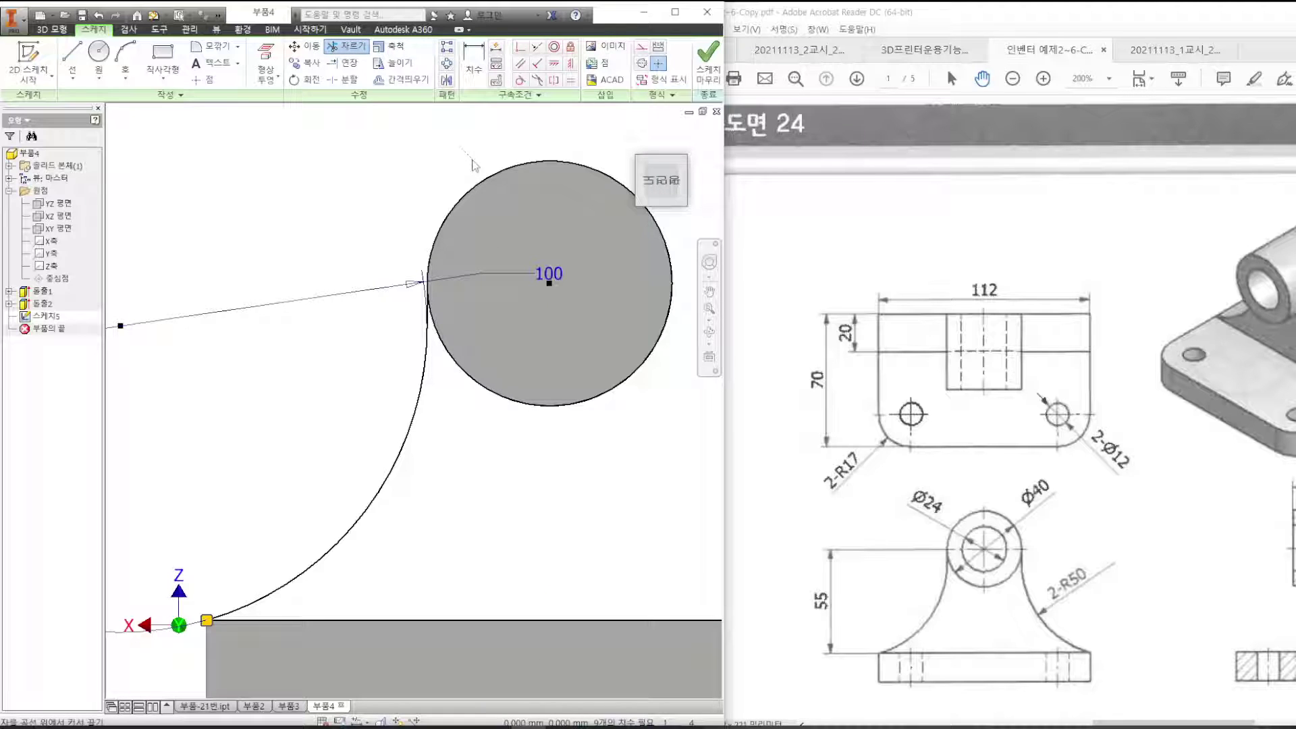
{"action": "scroll", "coordinate": [365, 313], "scroll_direction": "down", "scroll_amount": 2}
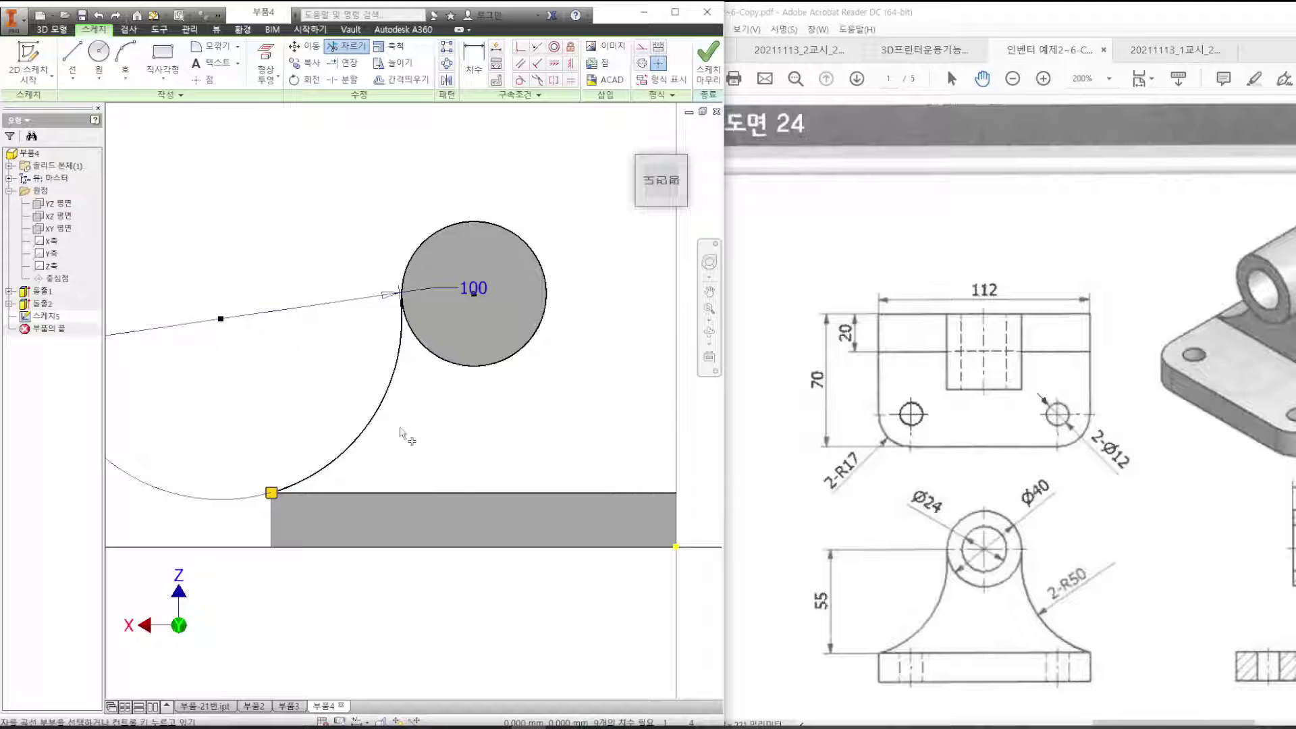
{"action": "key", "text": "ctrl+2"}
{"action": "mouse_move", "coordinate": [398, 446]}
{"action": "left_mouse_down"}
{"action": "mouse_move", "coordinate": [385, 444]}
{"action": "mouse_move", "coordinate": [572, 424]}
{"action": "left_mouse_up"}
{"action": "key", "text": "Escape"}
{"action": "key", "text": "Escape"}
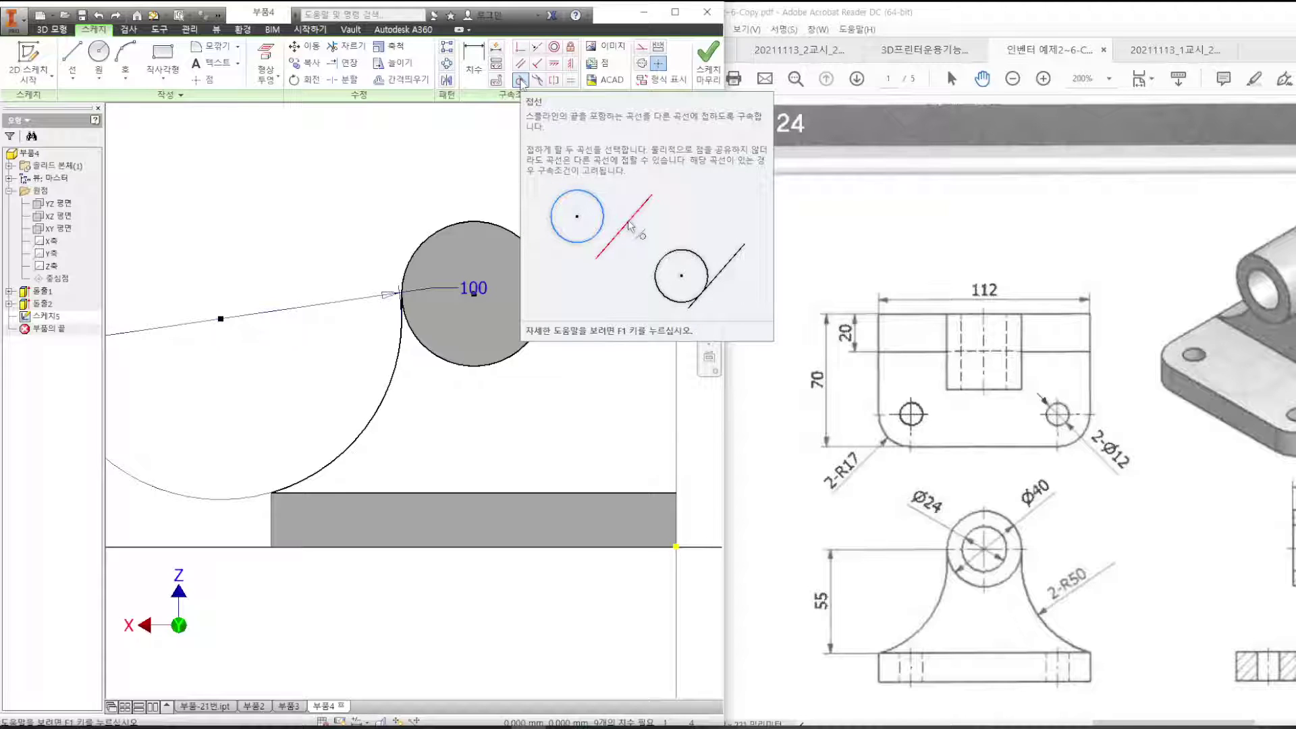
Draw a vertical line from the cylinder outline's quadrant opposite the arc down to the plate's upper edge.
{"action": "left_click", "coordinate": [72, 58]}
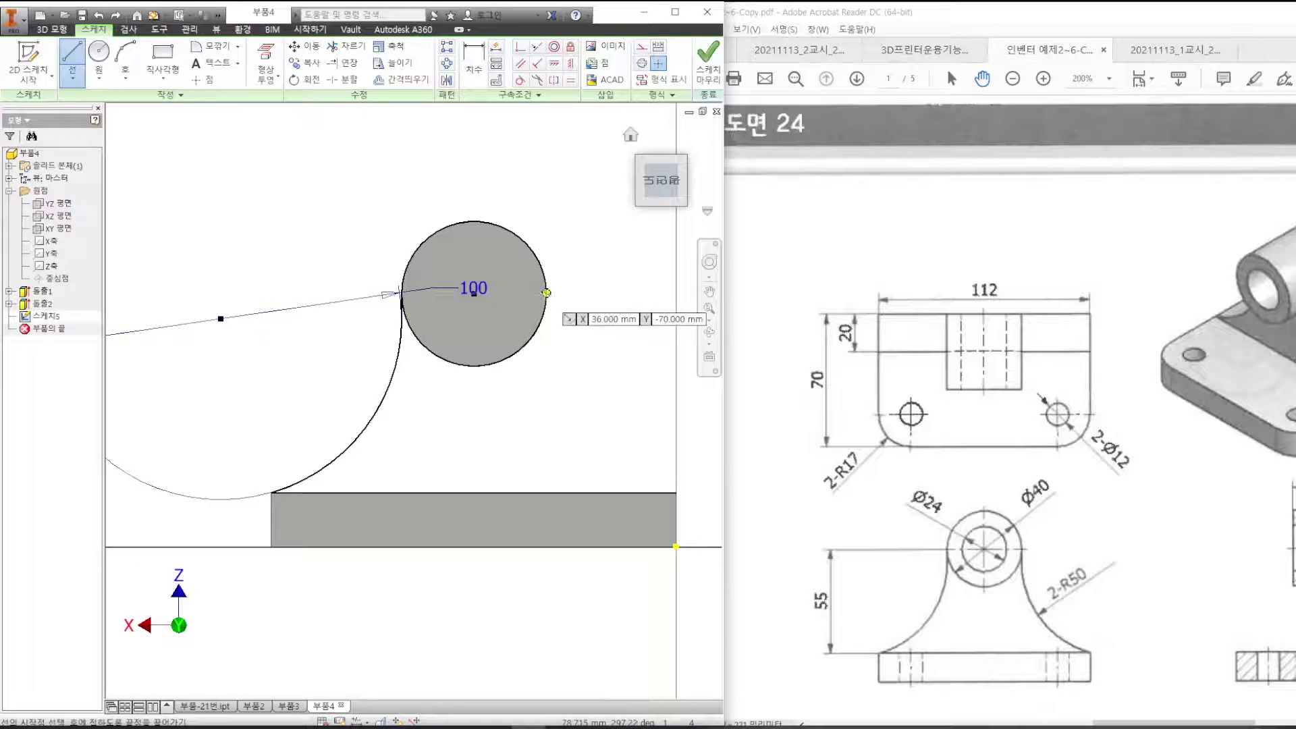
{"action": "left_click", "coordinate": [546, 293]}
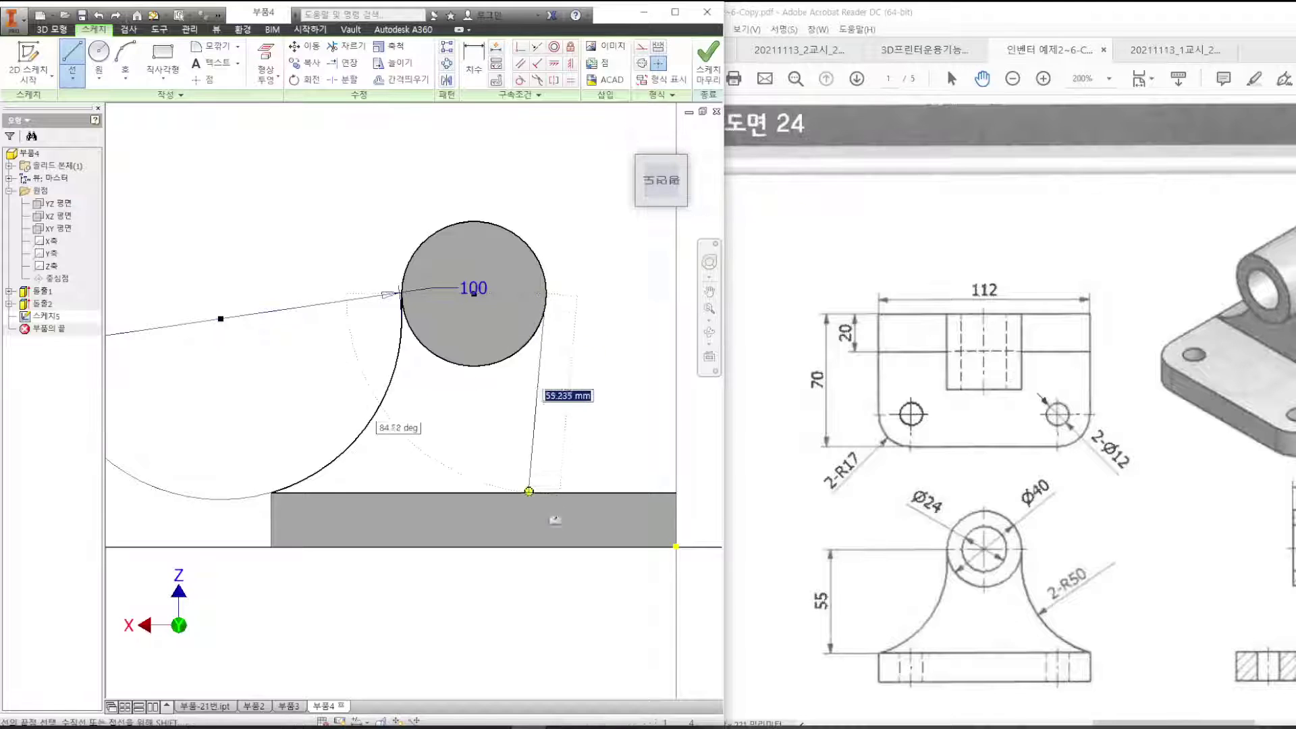
{"action": "left_click", "coordinate": [545, 491]}
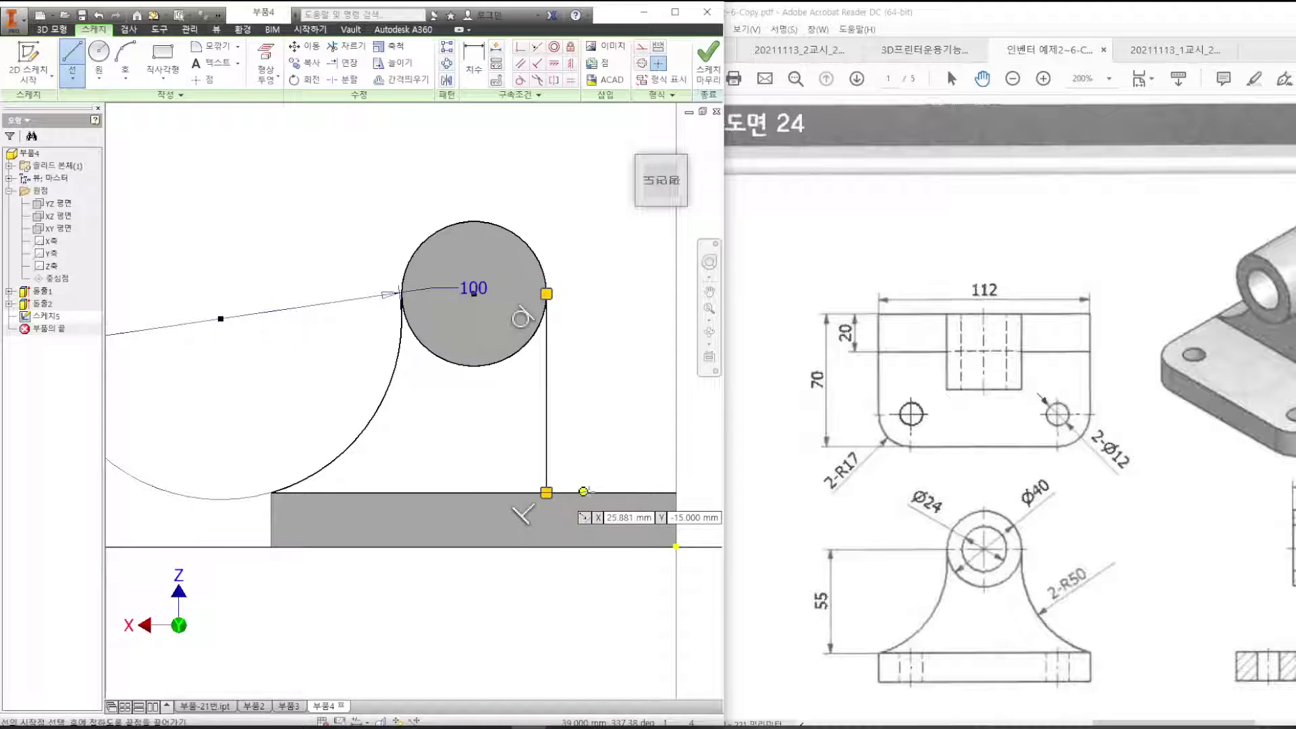
{"action": "key", "text": "Escape"}
Draw a circle with a 50 mm radius on the other side of the cylinder and dimension its diameter as 100 mm.
{"action": "middle_click_drag", "start_coordinate": [602, 346], "coordinate": [417, 358]}
{"action": "left_click", "coordinate": [98, 52]}
{"action": "left_click", "coordinate": [544, 236]}
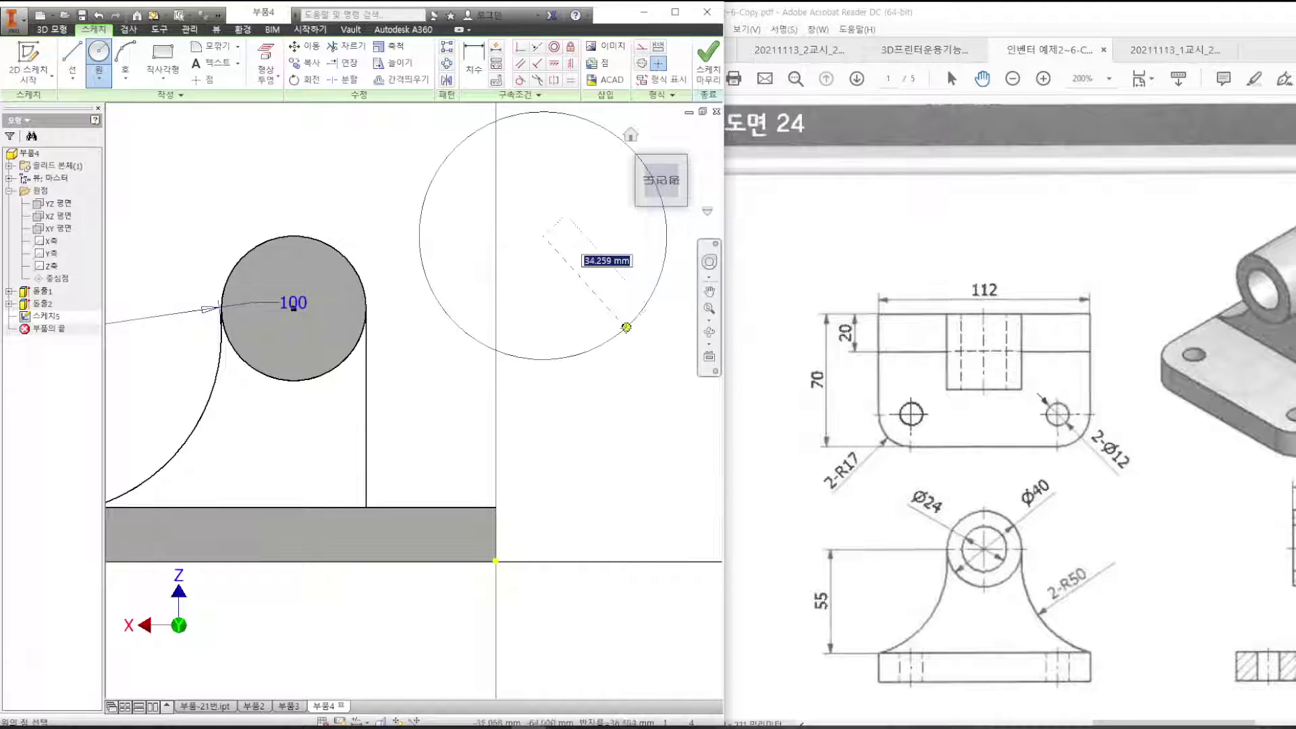
{"action": "type", "text": "50"}
{"action": "key", "text": "Return"}
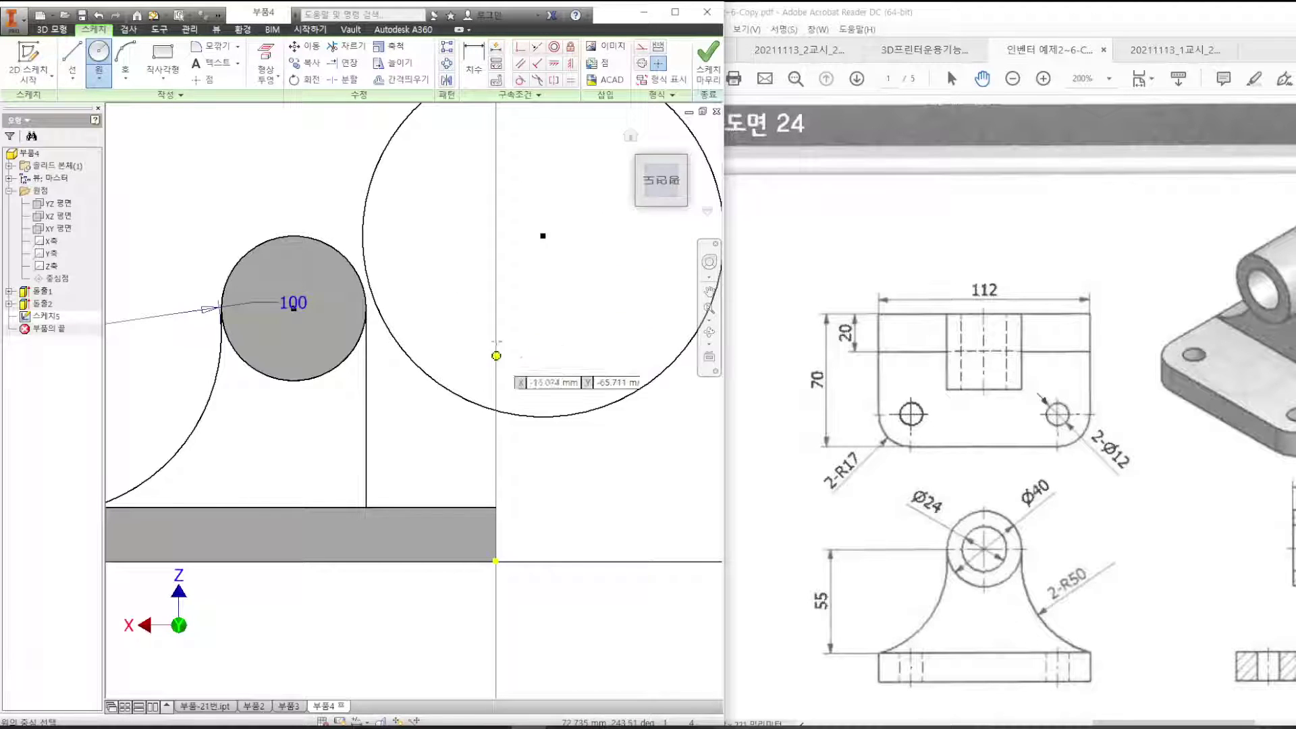
{"action": "left_click", "coordinate": [473, 61]}
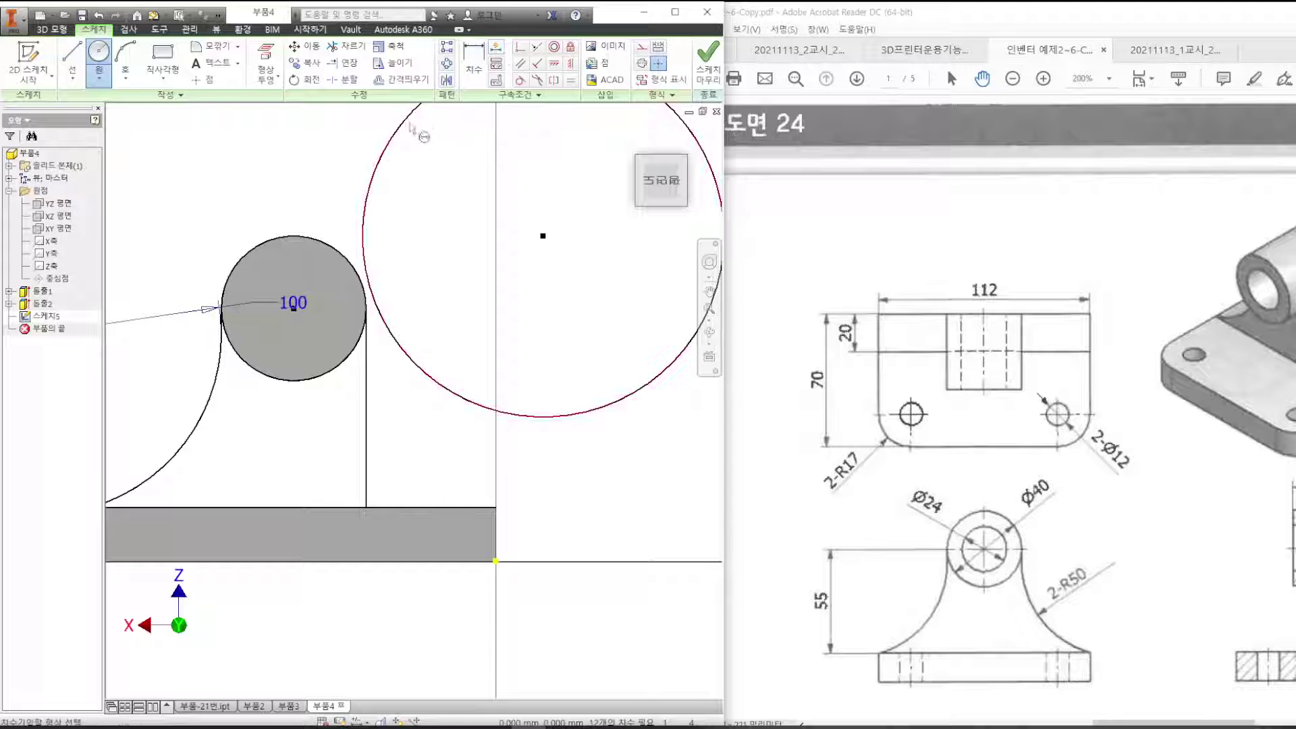
{"action": "left_click", "coordinate": [395, 140]}
{"action": "left_click", "coordinate": [335, 137]}
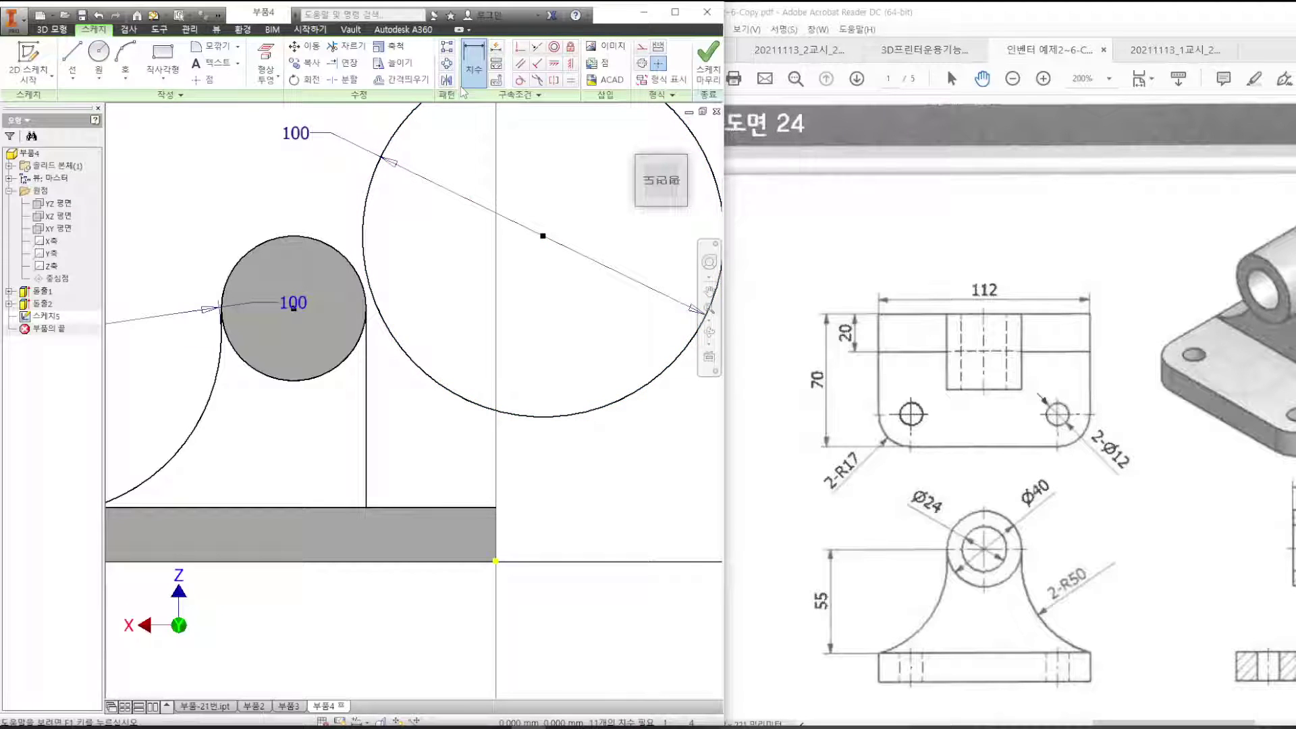
Constrain the second 100 mm circle to pass through the plate's other upper corner with a coincident constraint.
{"action": "left_click", "coordinate": [519, 47]}
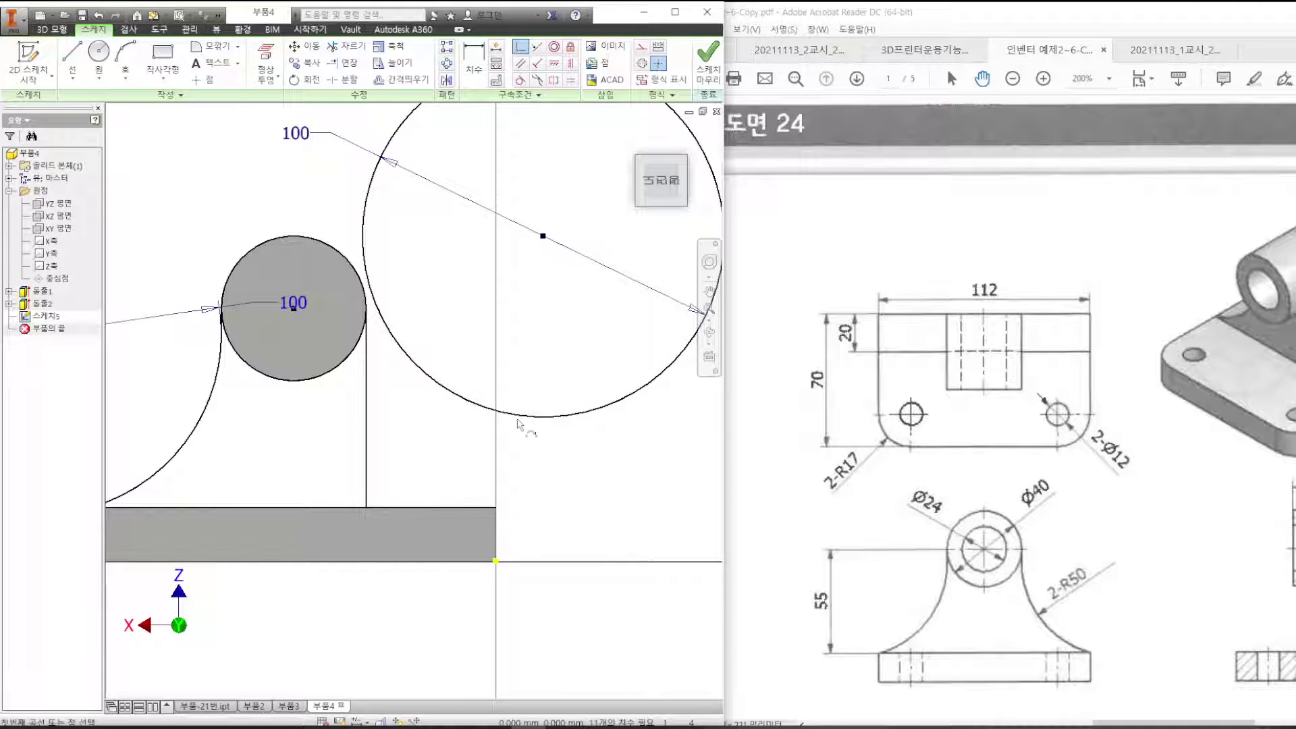
{"action": "left_click", "coordinate": [518, 416]}
{"action": "left_click", "coordinate": [497, 509]}
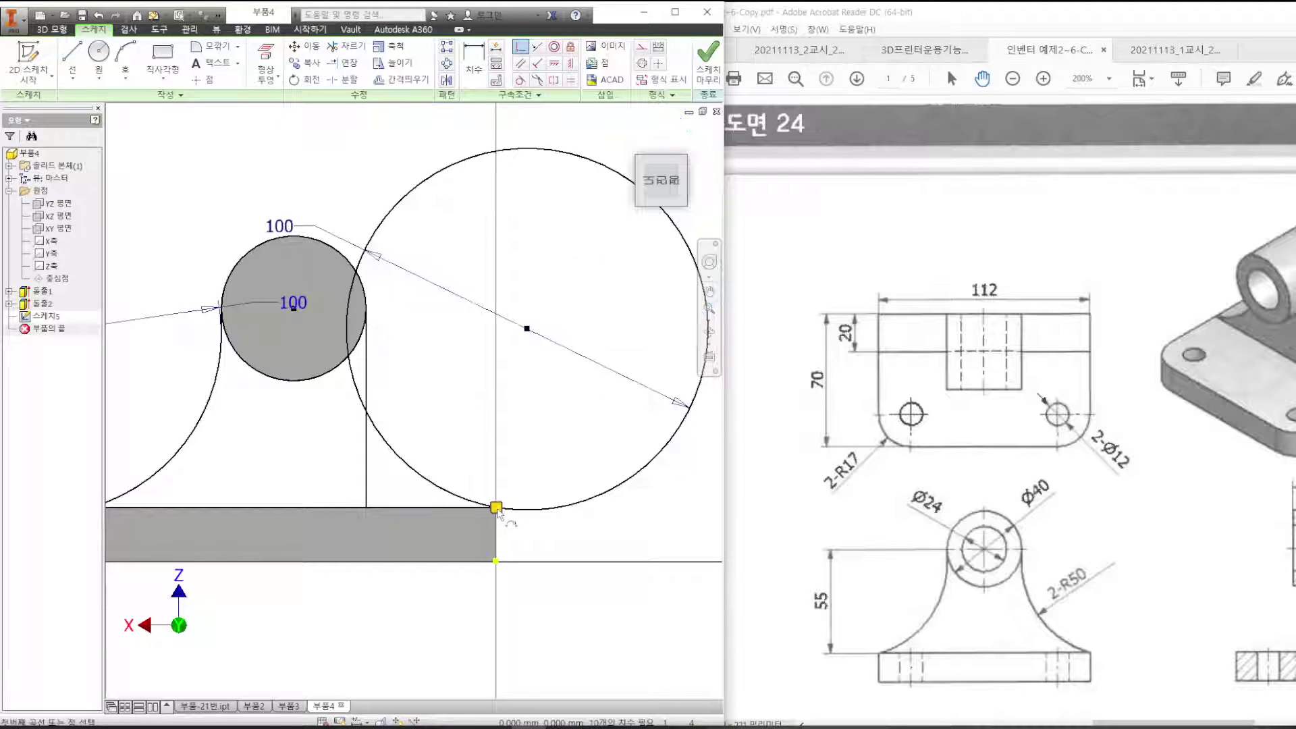
Try to make the second large circle tangent to the vertical line, and undo the constraint.
{"action": "left_click", "coordinate": [520, 80]}
{"action": "left_click", "coordinate": [354, 281]}
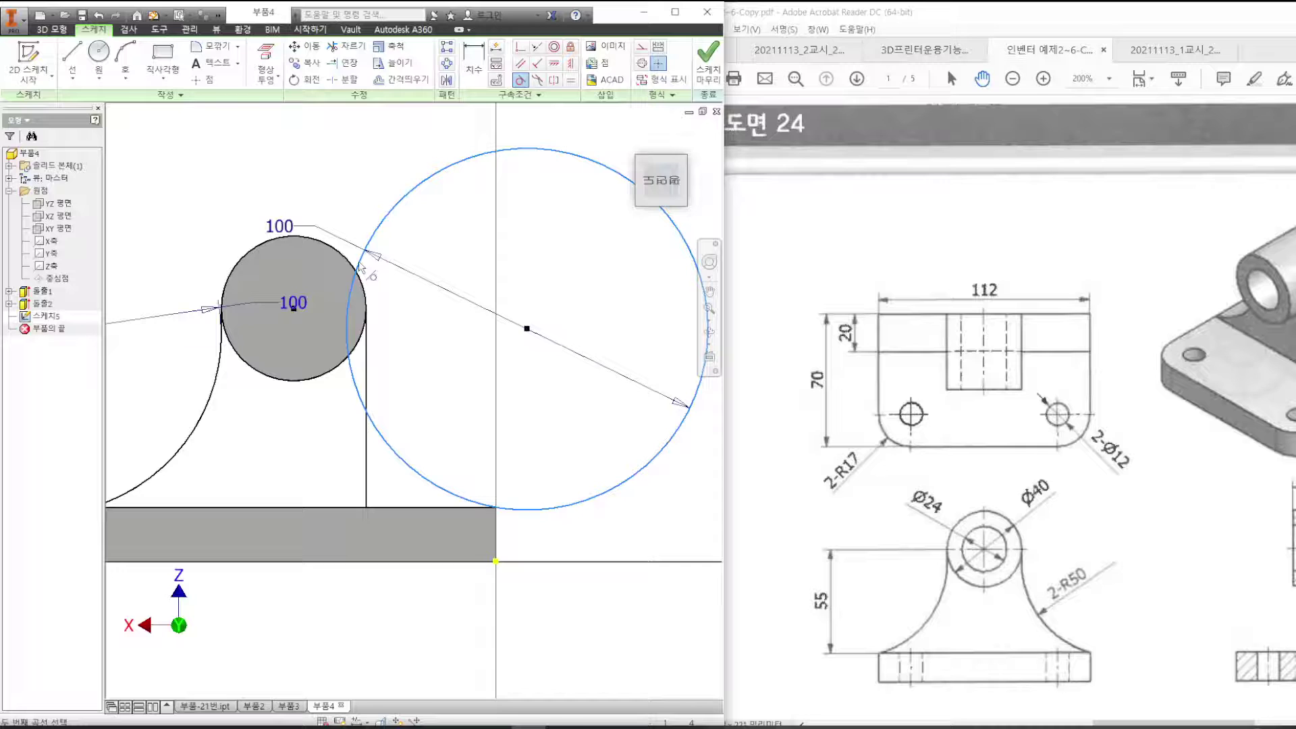
{"action": "left_click", "coordinate": [366, 407]}
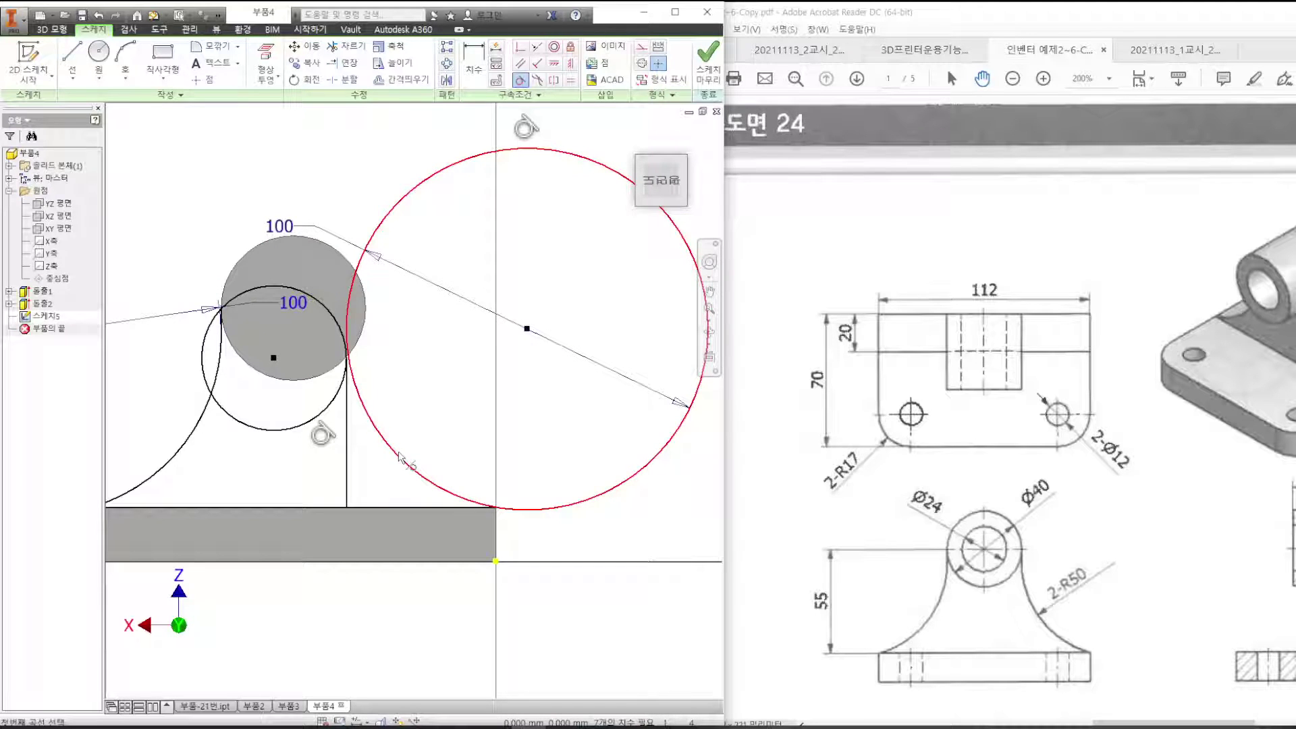
{"action": "key", "text": "ctrl+z"}
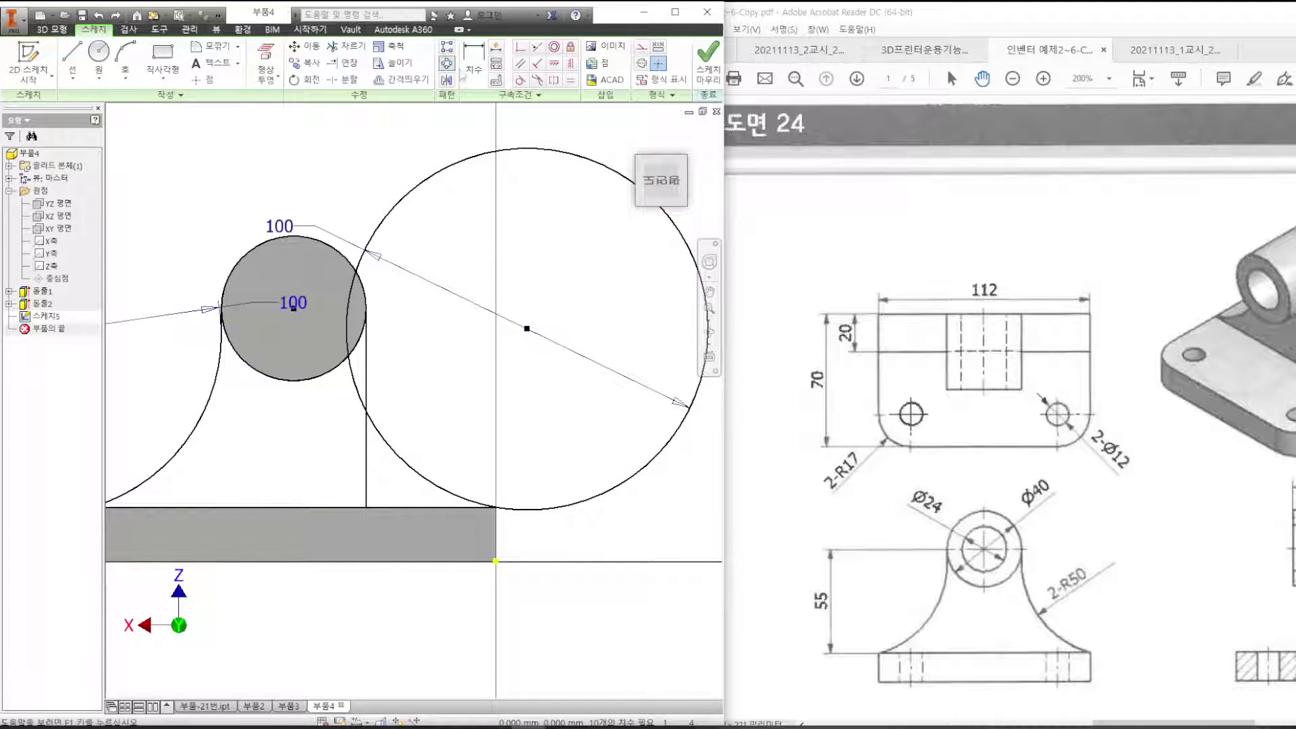
Dimension the small circle's diameter as 40 mm and its centre height above the plate's upper edge as 55 mm.
{"action": "left_click", "coordinate": [474, 62]}
{"action": "left_click", "coordinate": [307, 242]}
{"action": "left_click", "coordinate": [183, 201]}
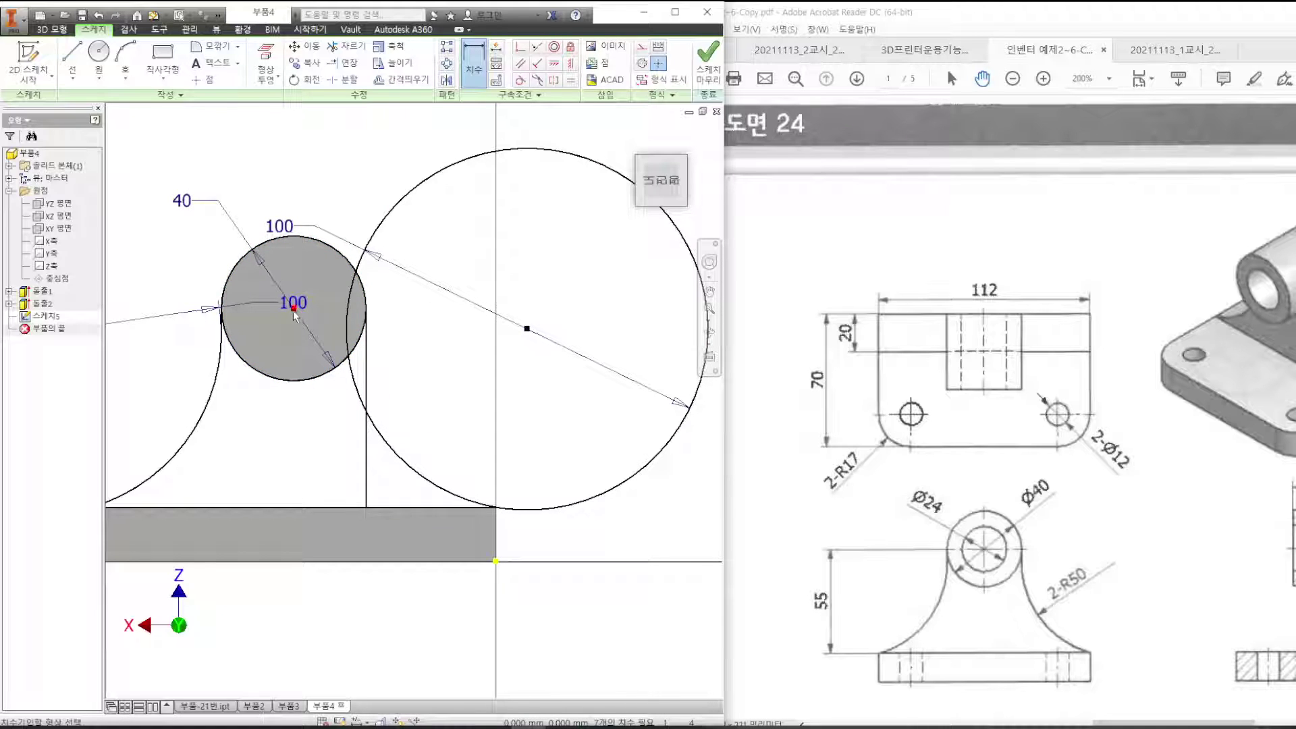
{"action": "left_click", "coordinate": [275, 507]}
{"action": "left_click", "coordinate": [256, 472]}
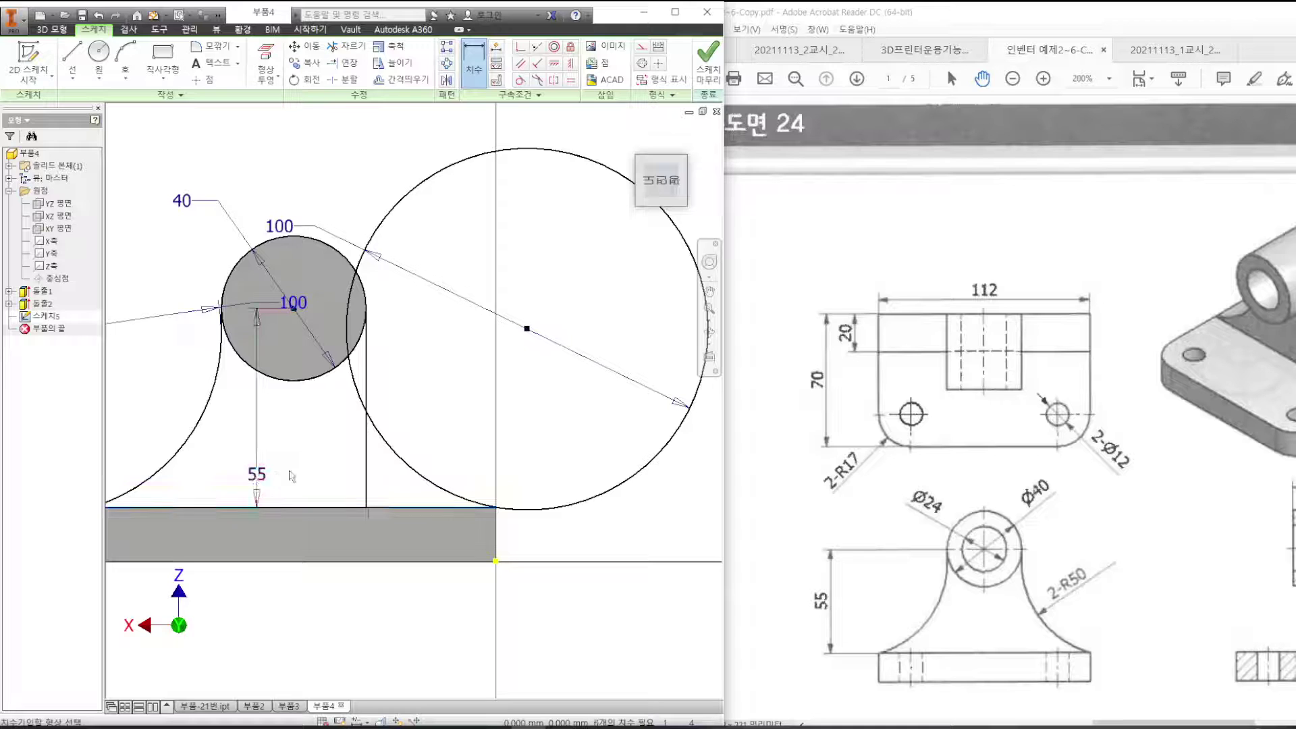
Make the second 100 mm circle tangent to the vertical line below the cylinder outline.
{"action": "left_click", "coordinate": [519, 81]}
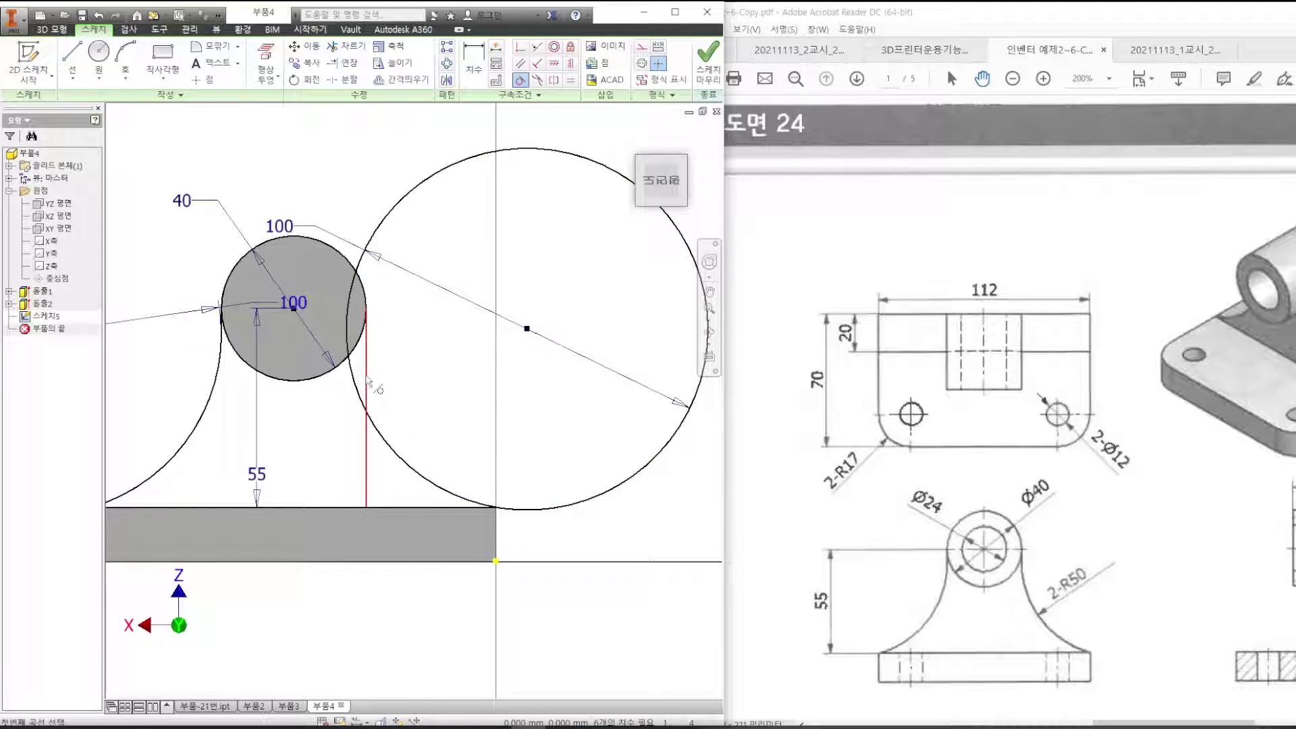
{"action": "left_click", "coordinate": [367, 382]}
{"action": "left_click", "coordinate": [383, 439]}
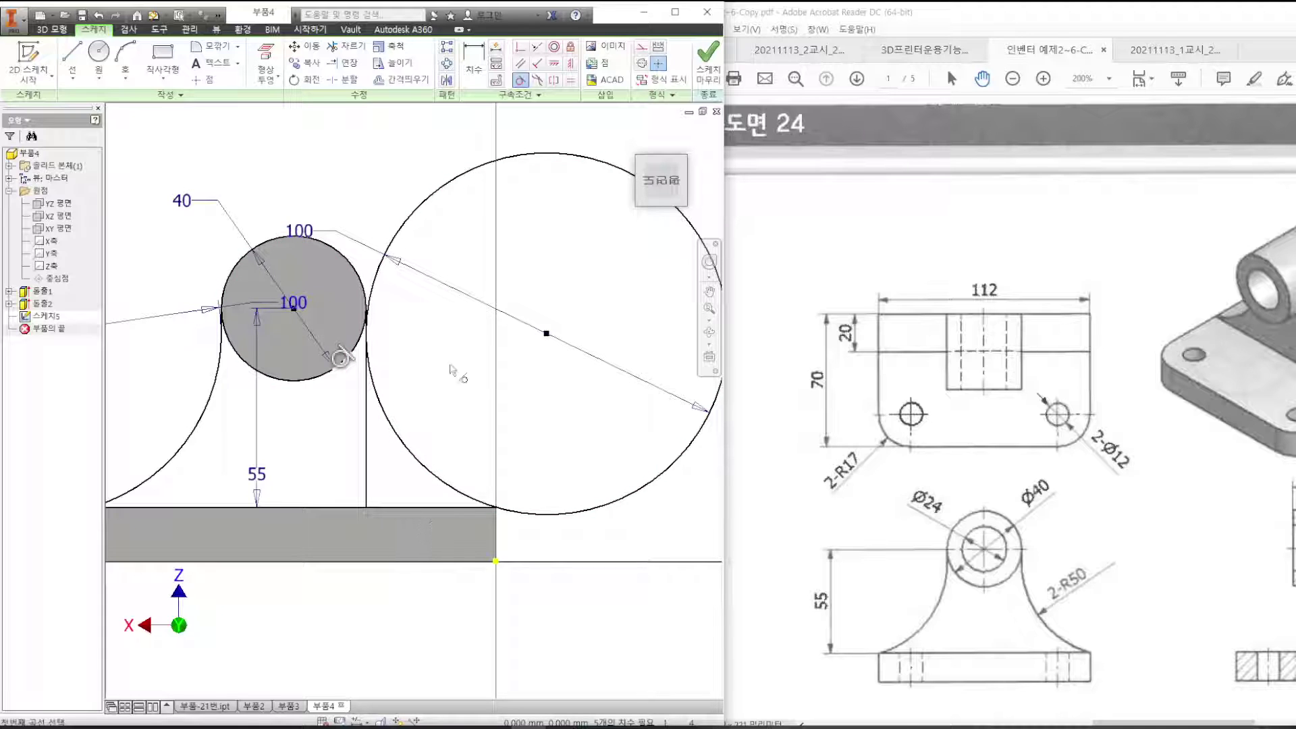
Trim away the outer part of the second 100 mm circle and the vertical line below the cylinder outline.
{"action": "left_click", "coordinate": [347, 47]}
{"action": "left_click", "coordinate": [449, 180]}
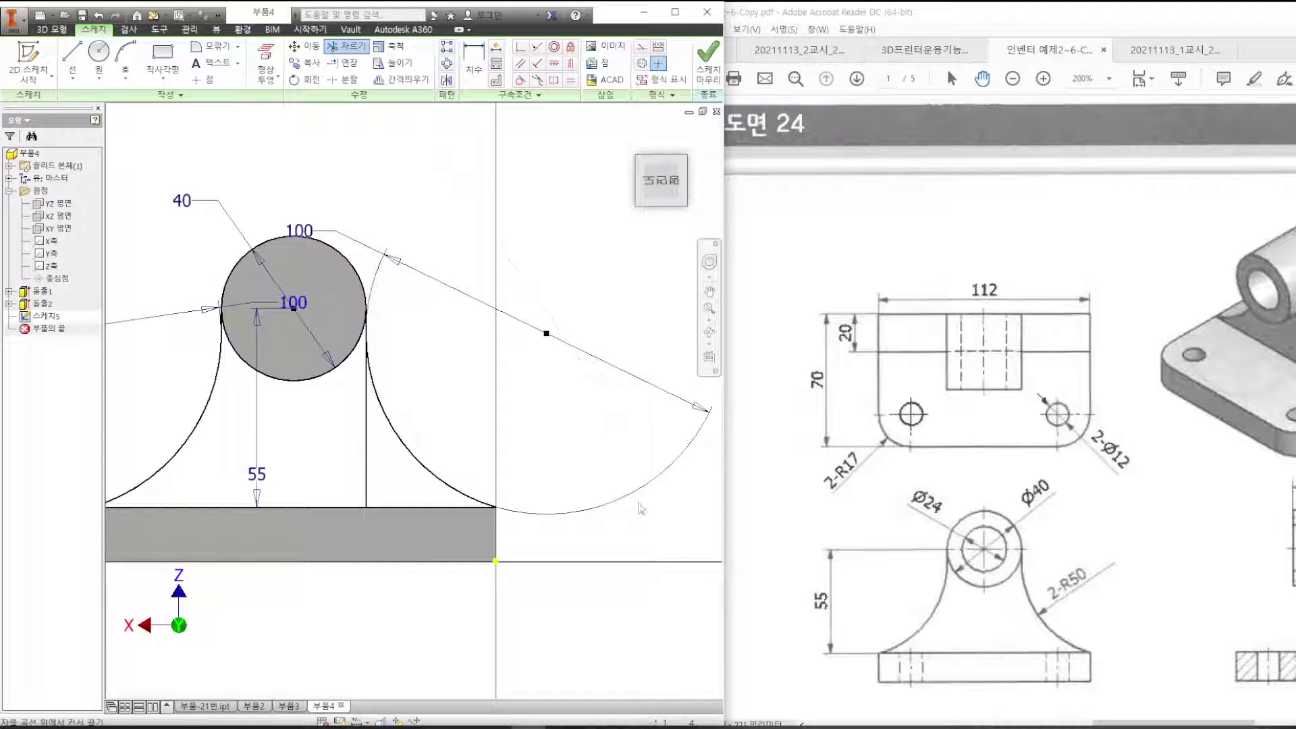
{"action": "left_click", "coordinate": [366, 453]}
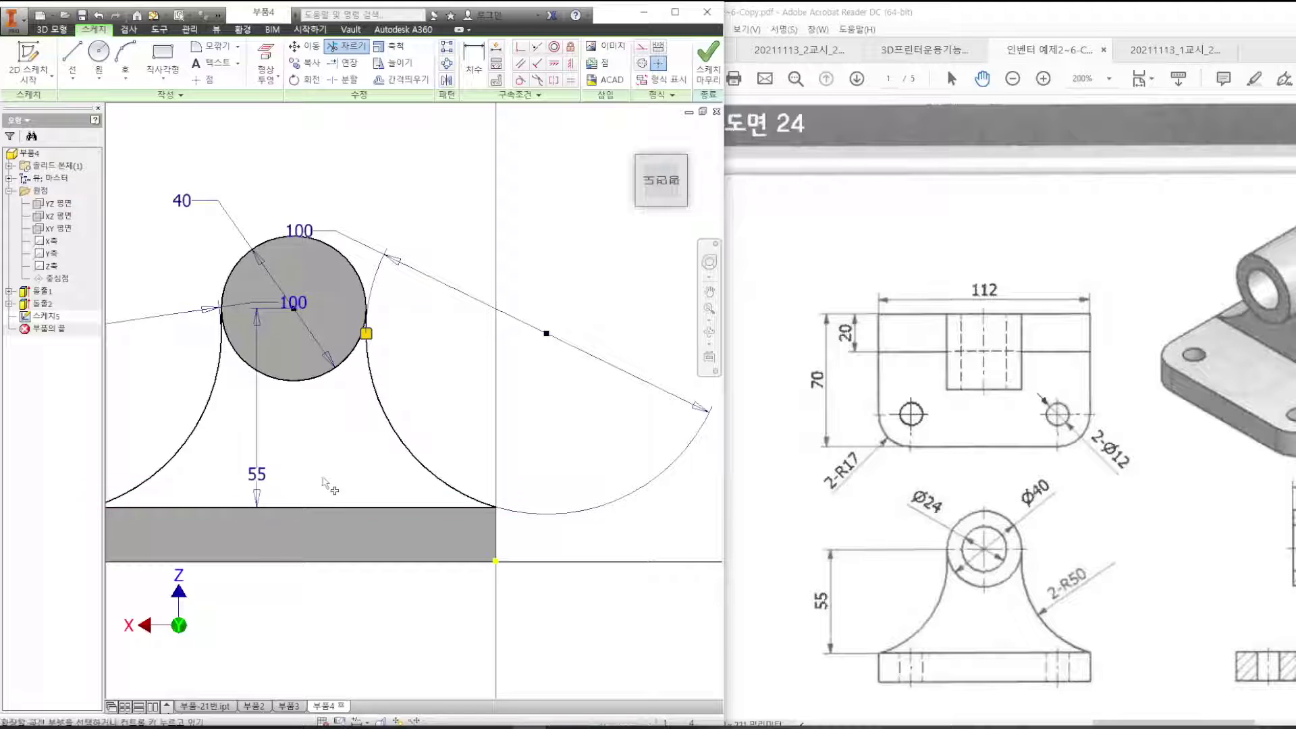
{"action": "middle_click_drag", "start_coordinate": [342, 454], "coordinate": [446, 451]}
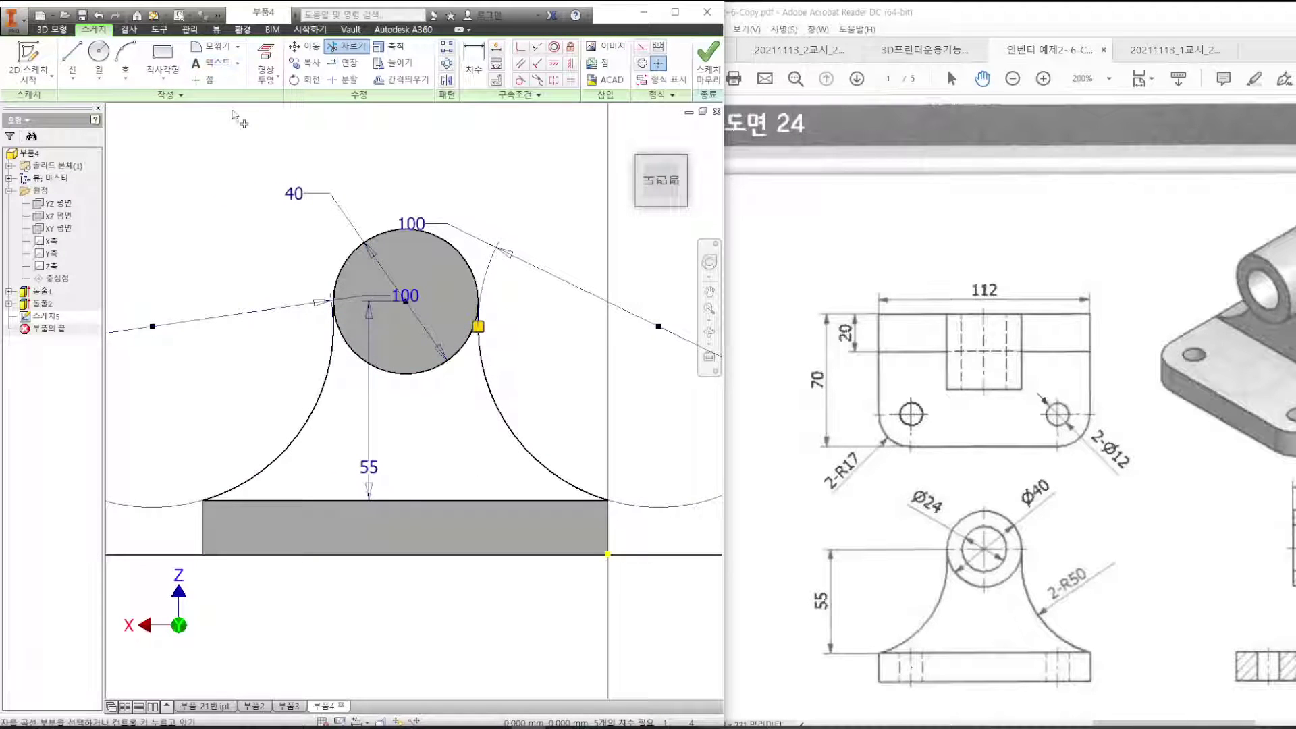
Trim the upper arc of the 40 mm circle to close the web profile, and finish the sketch.
{"action": "left_click", "coordinate": [265, 56]}
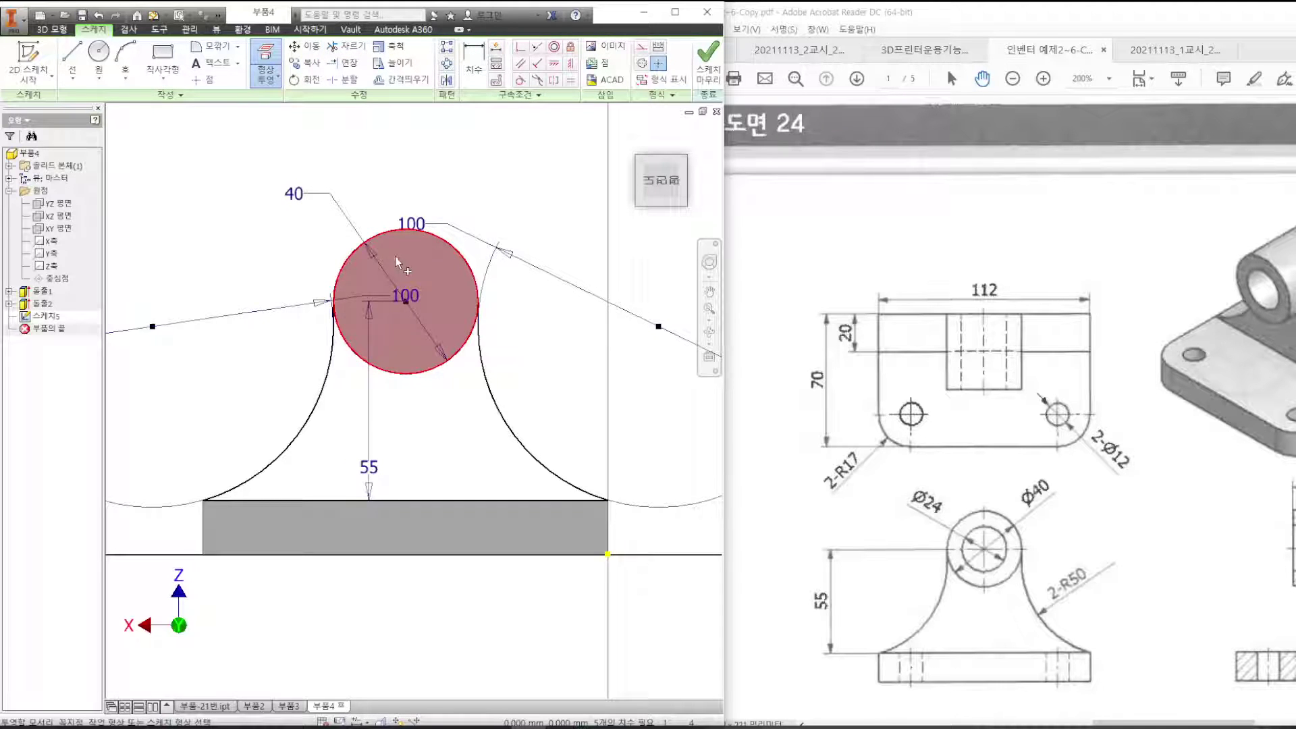
{"action": "key", "text": "Escape"}
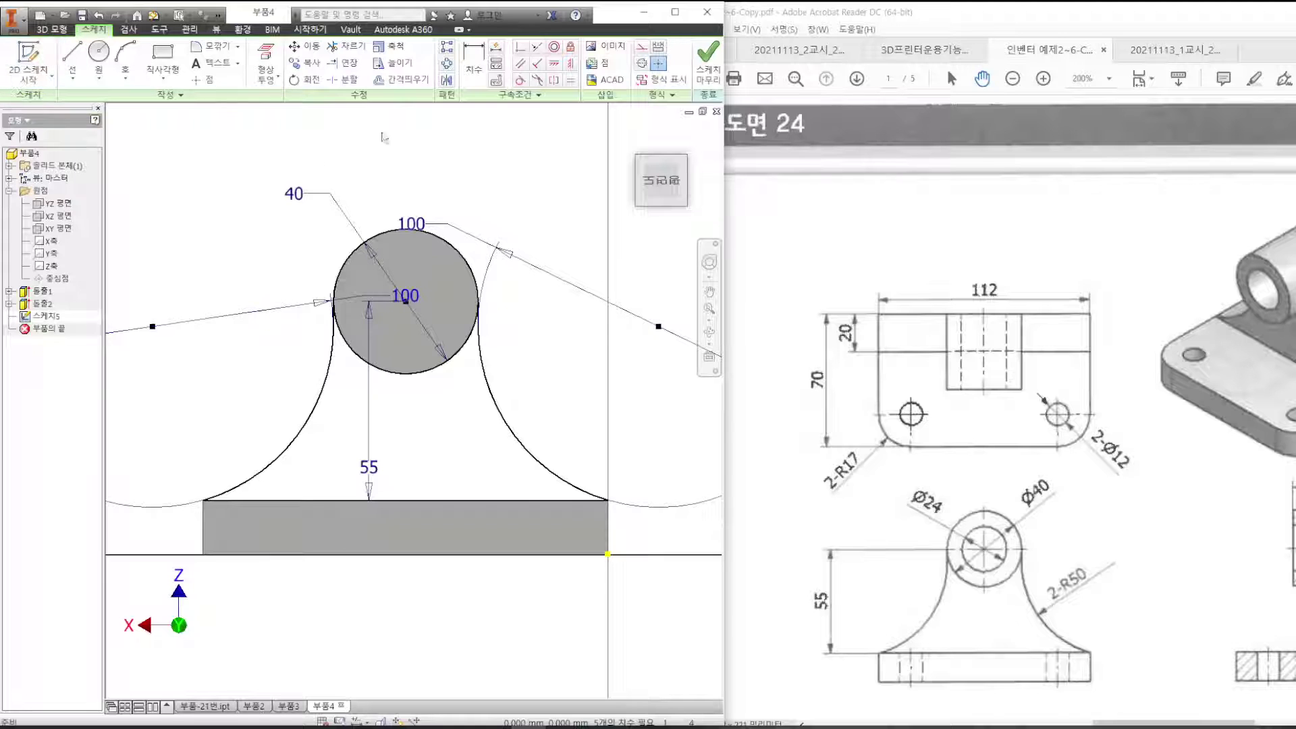
{"action": "left_click", "coordinate": [341, 46]}
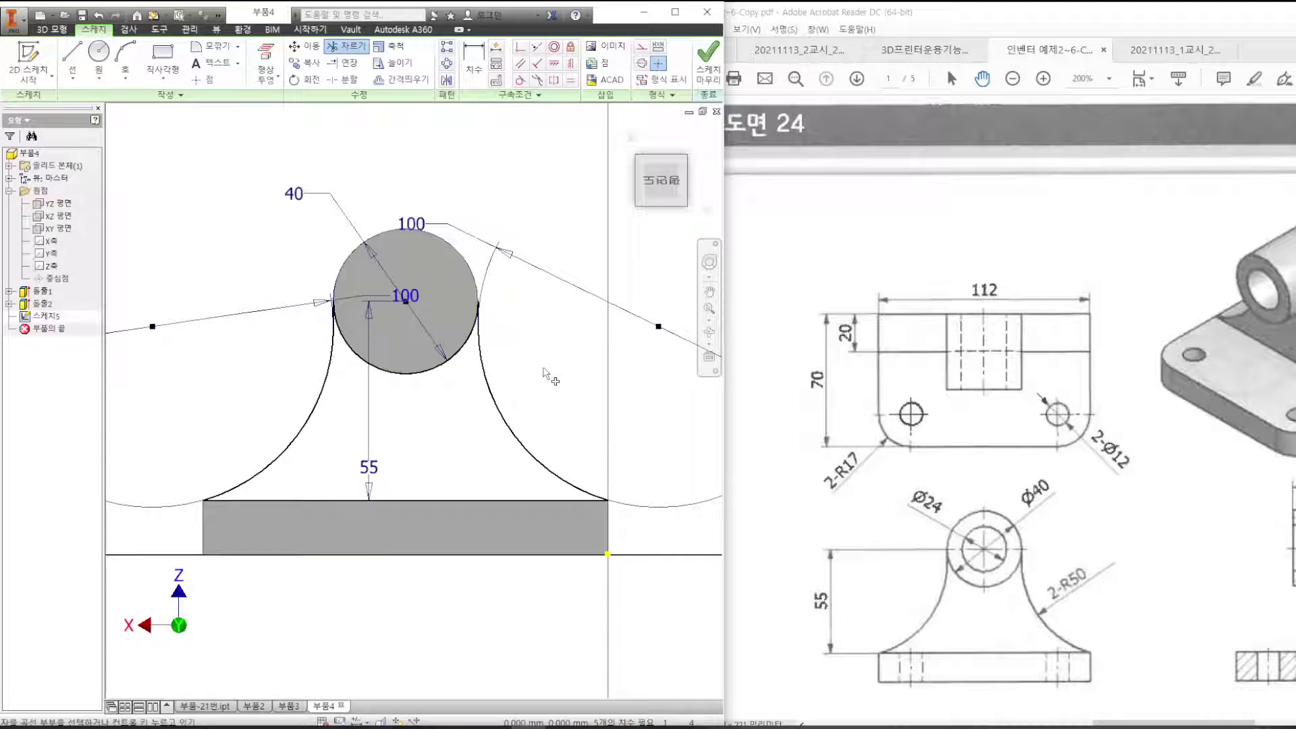
{"action": "left_click", "coordinate": [708, 61]}
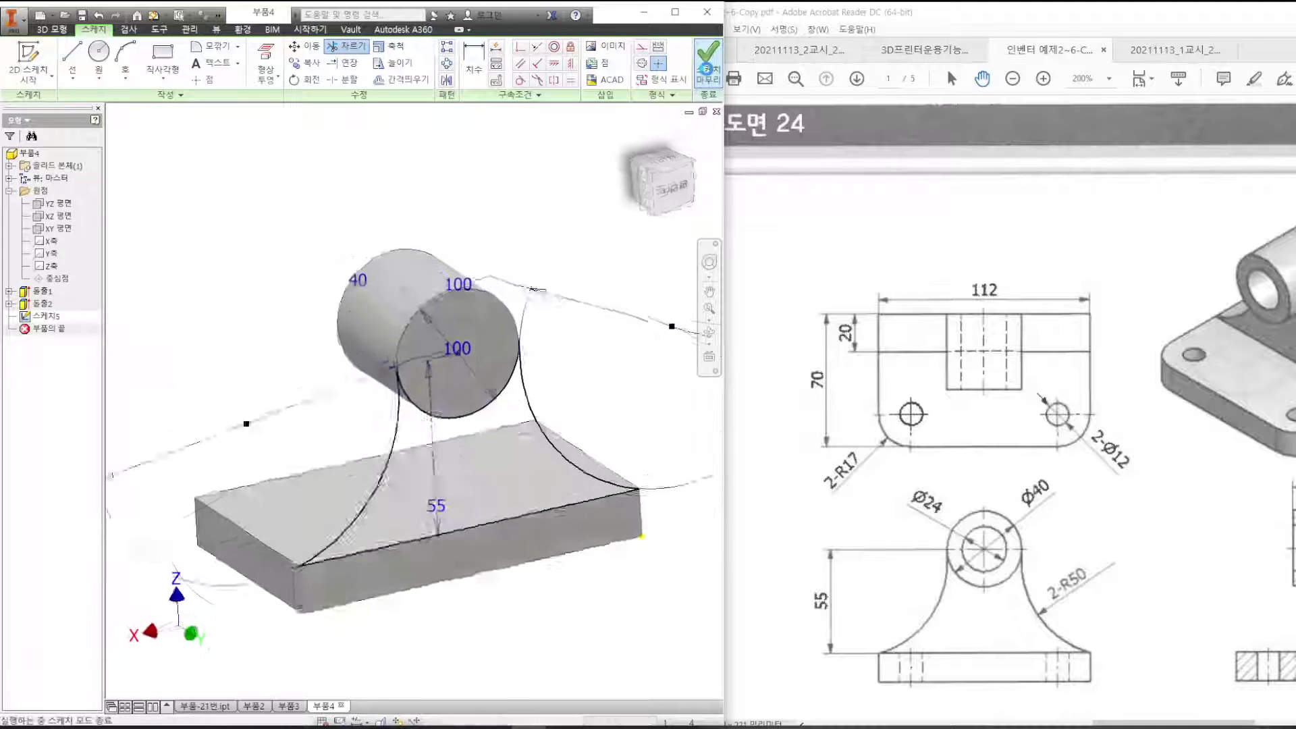
Extrude the web profile between the plate and cylinder by 20 mm, reversing the direction so it lies over the base plate.
{"action": "left_click", "coordinate": [72, 57]}
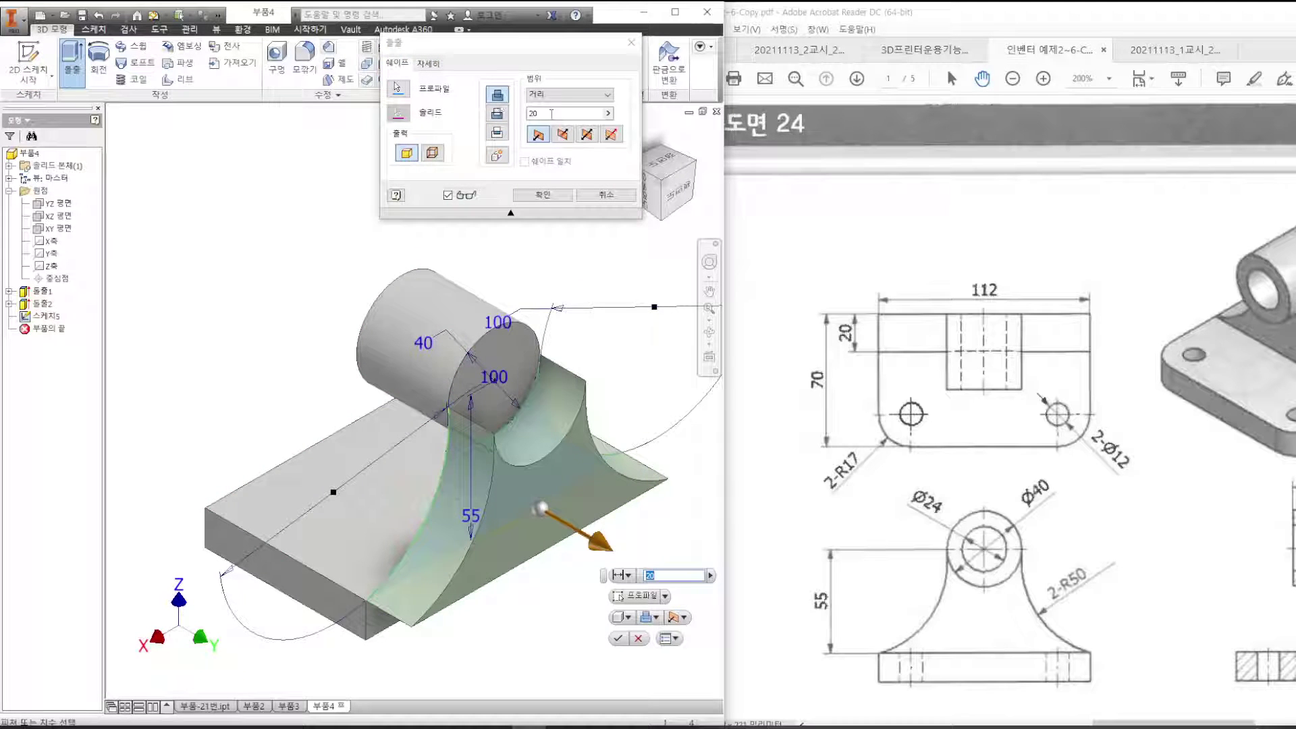
{"action": "left_click", "coordinate": [564, 135]}
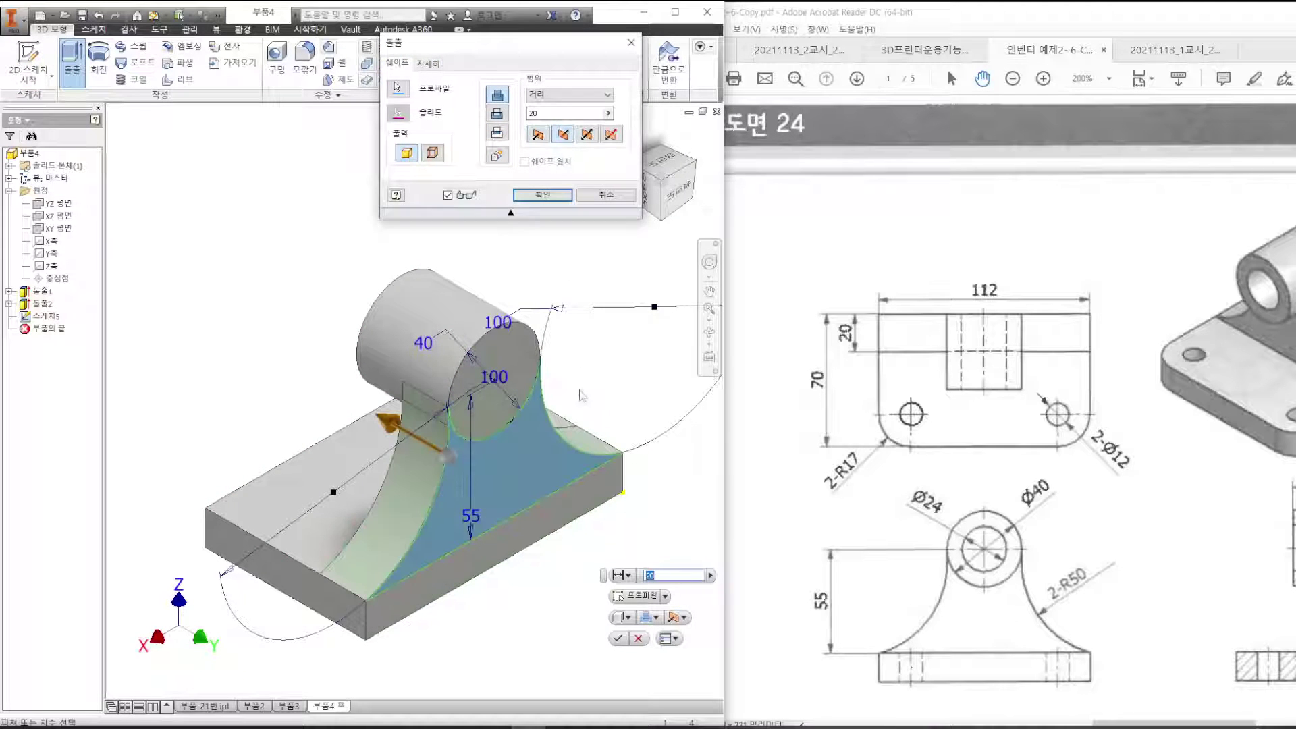
{"action": "left_click", "coordinate": [619, 639]}
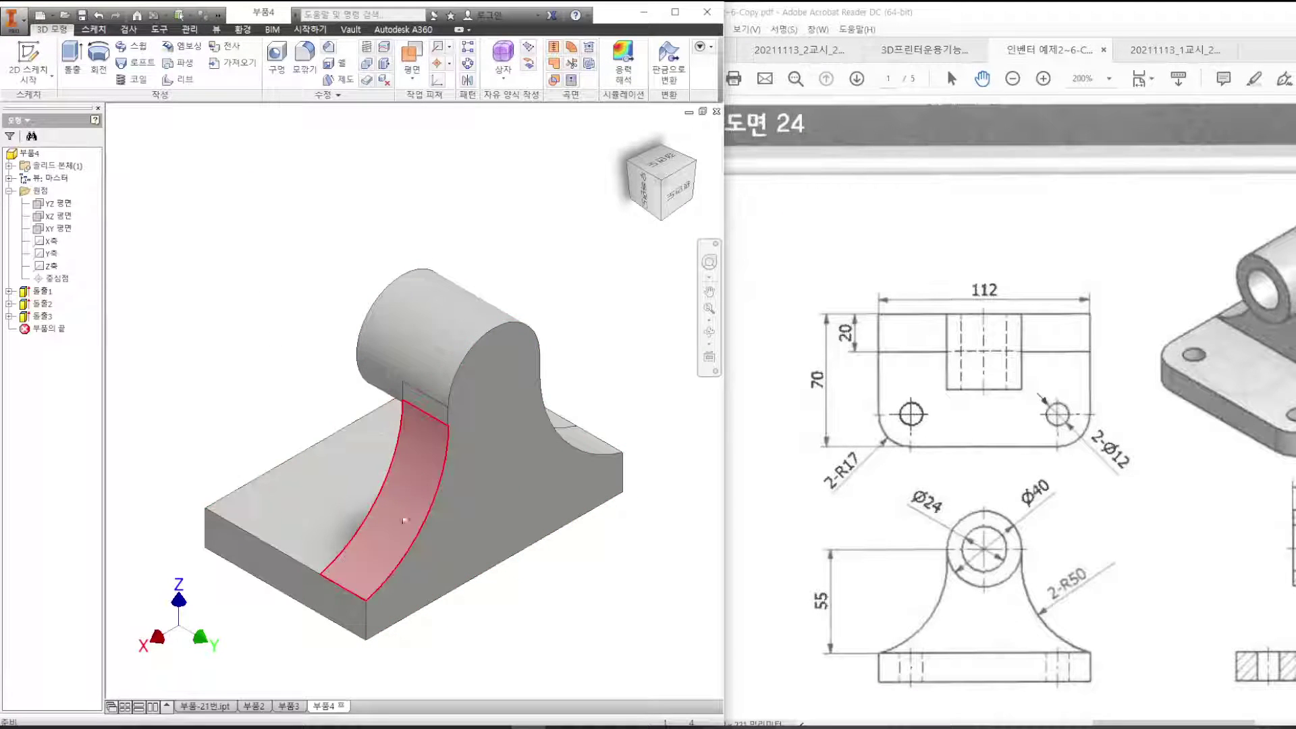
{"action": "middle_click_drag", "start_coordinate": [402, 521], "coordinate": [660, 191], "text": "shift"}
{"action": "key", "text": "F6"}
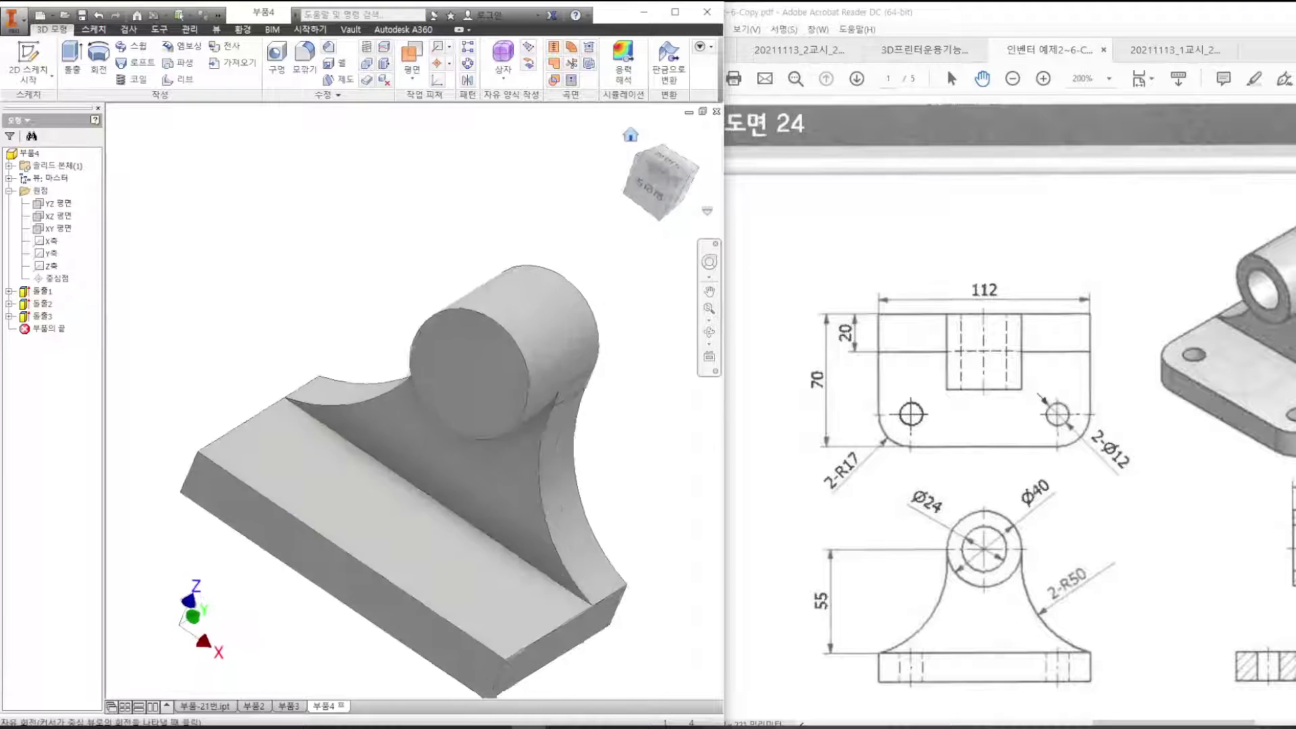